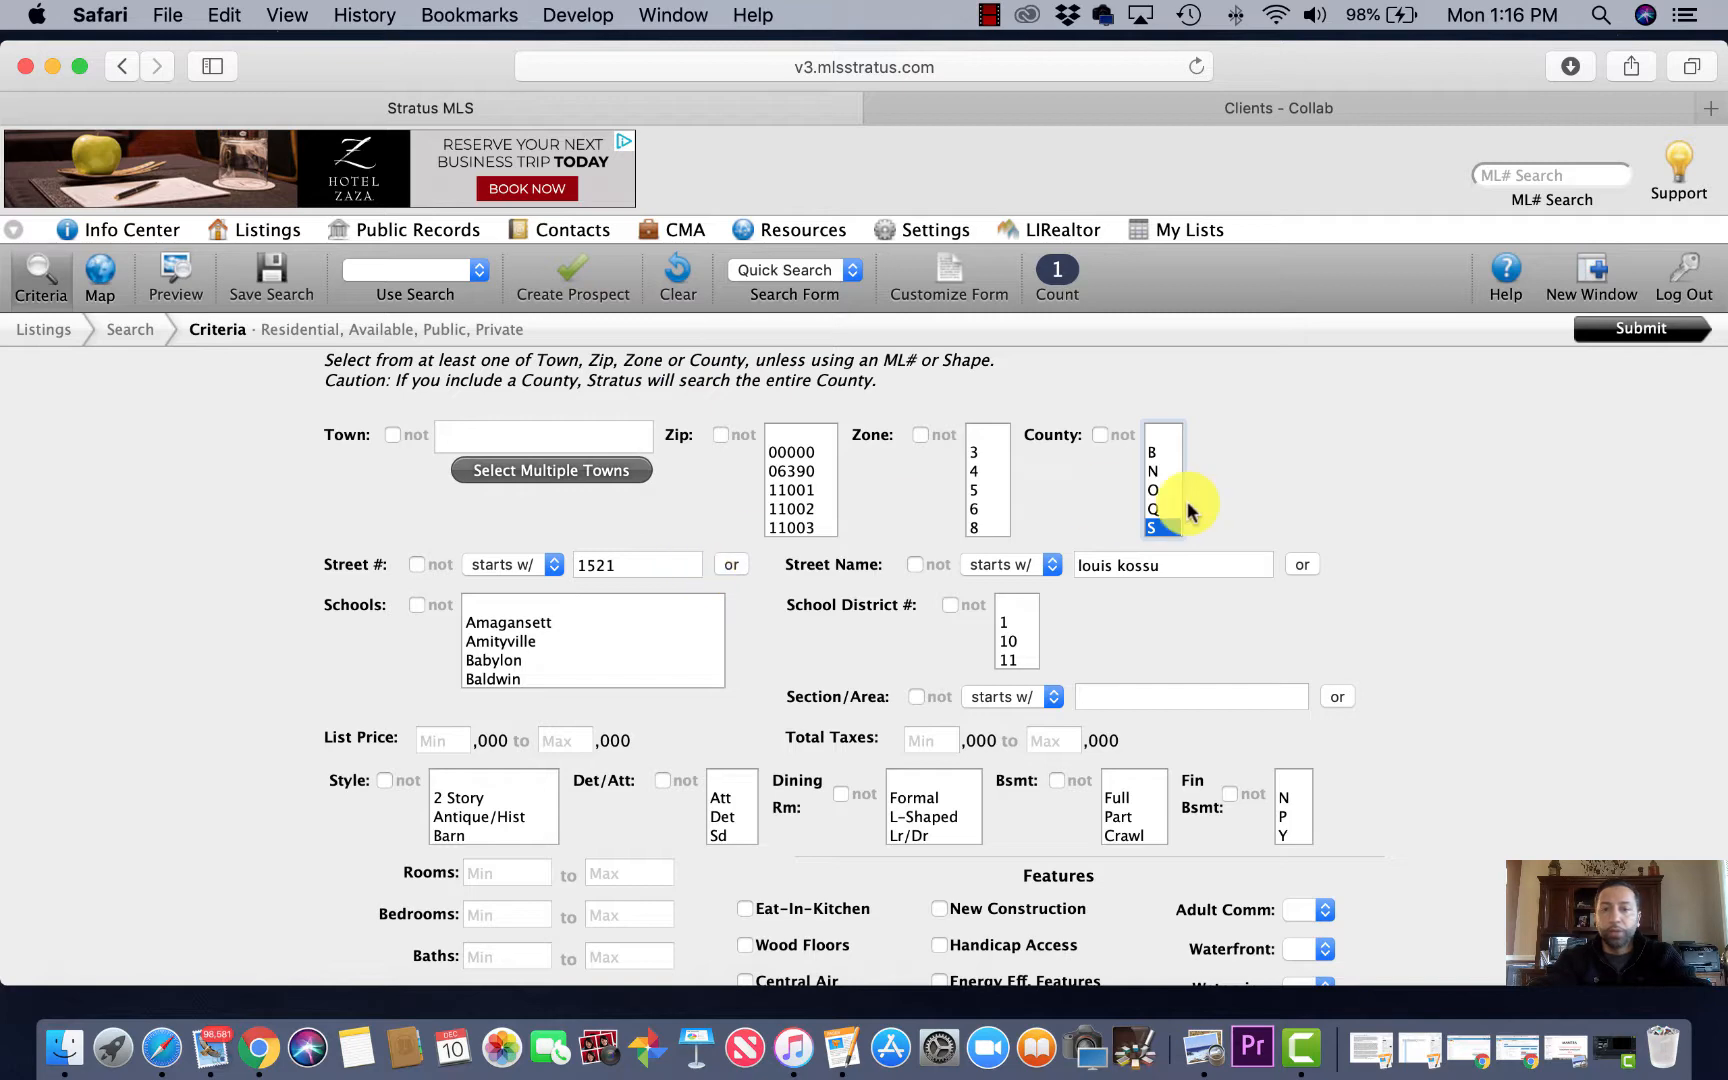
{"action": "left_click", "coordinate": [1632, 340]}
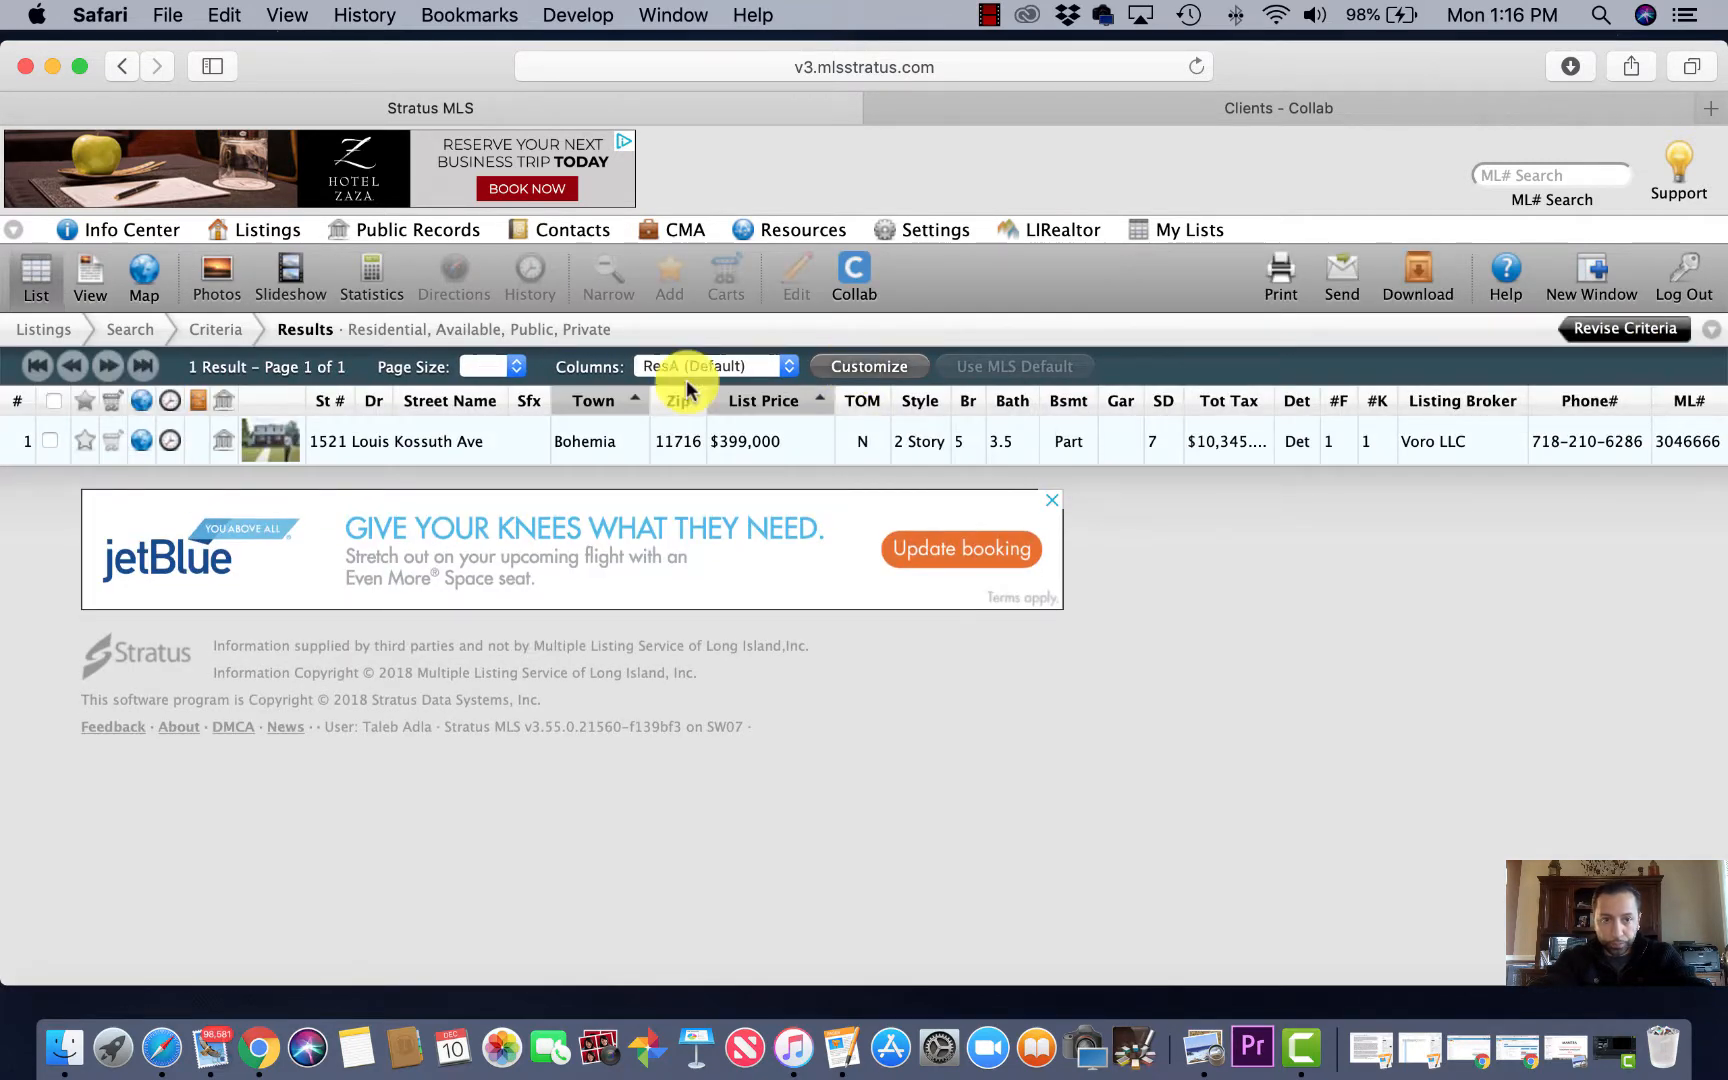
{"action": "left_click", "coordinate": [366, 450]}
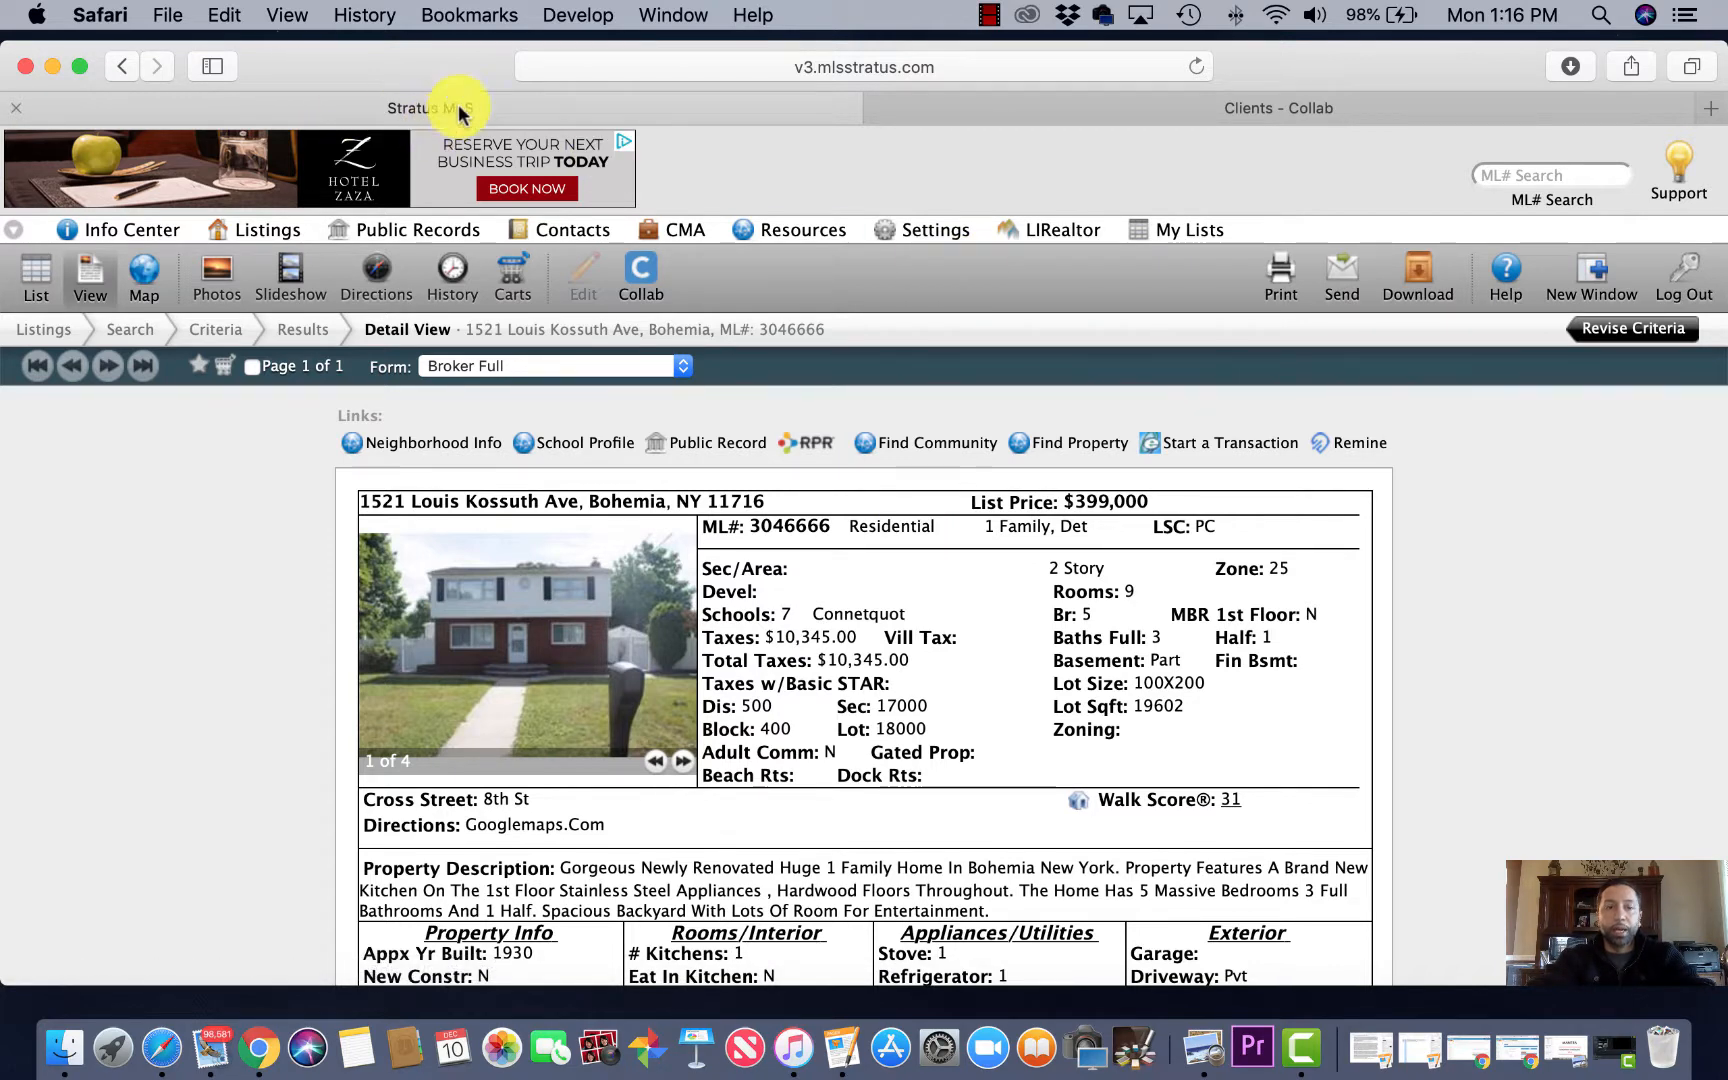
{"action": "left_click", "coordinate": [997, 119]}
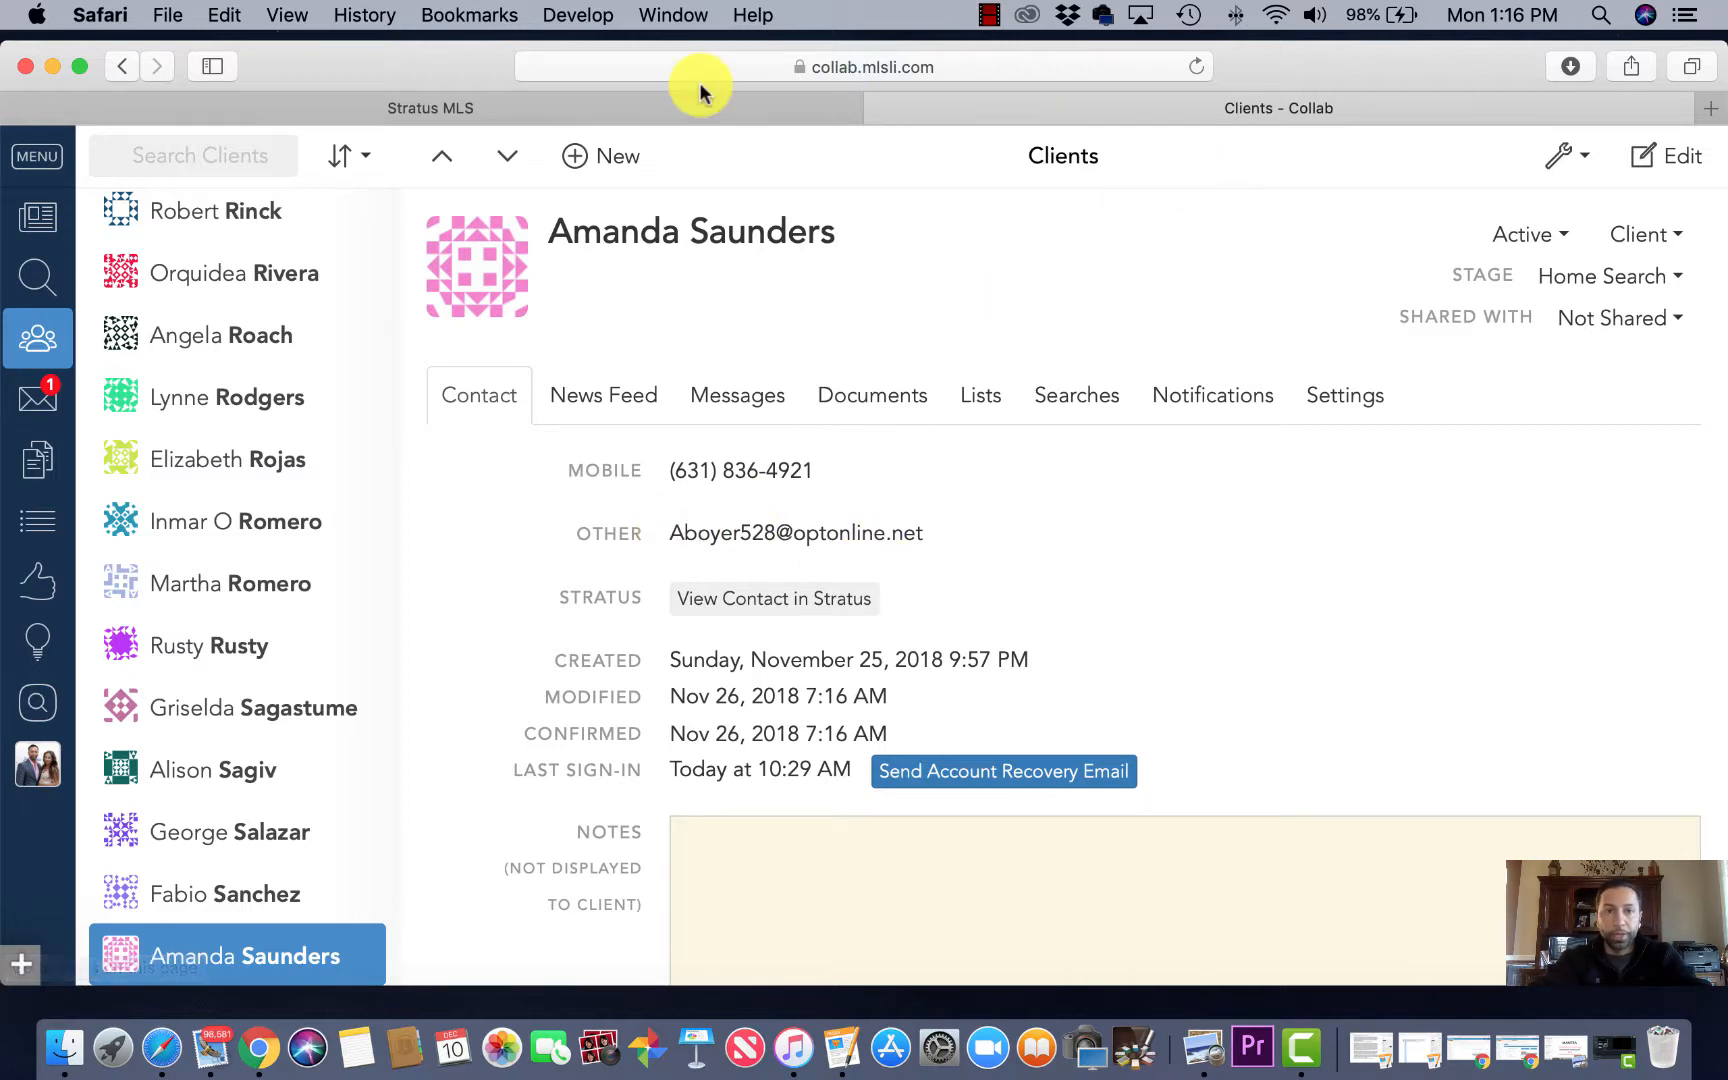
{"action": "left_click", "coordinate": [636, 110]}
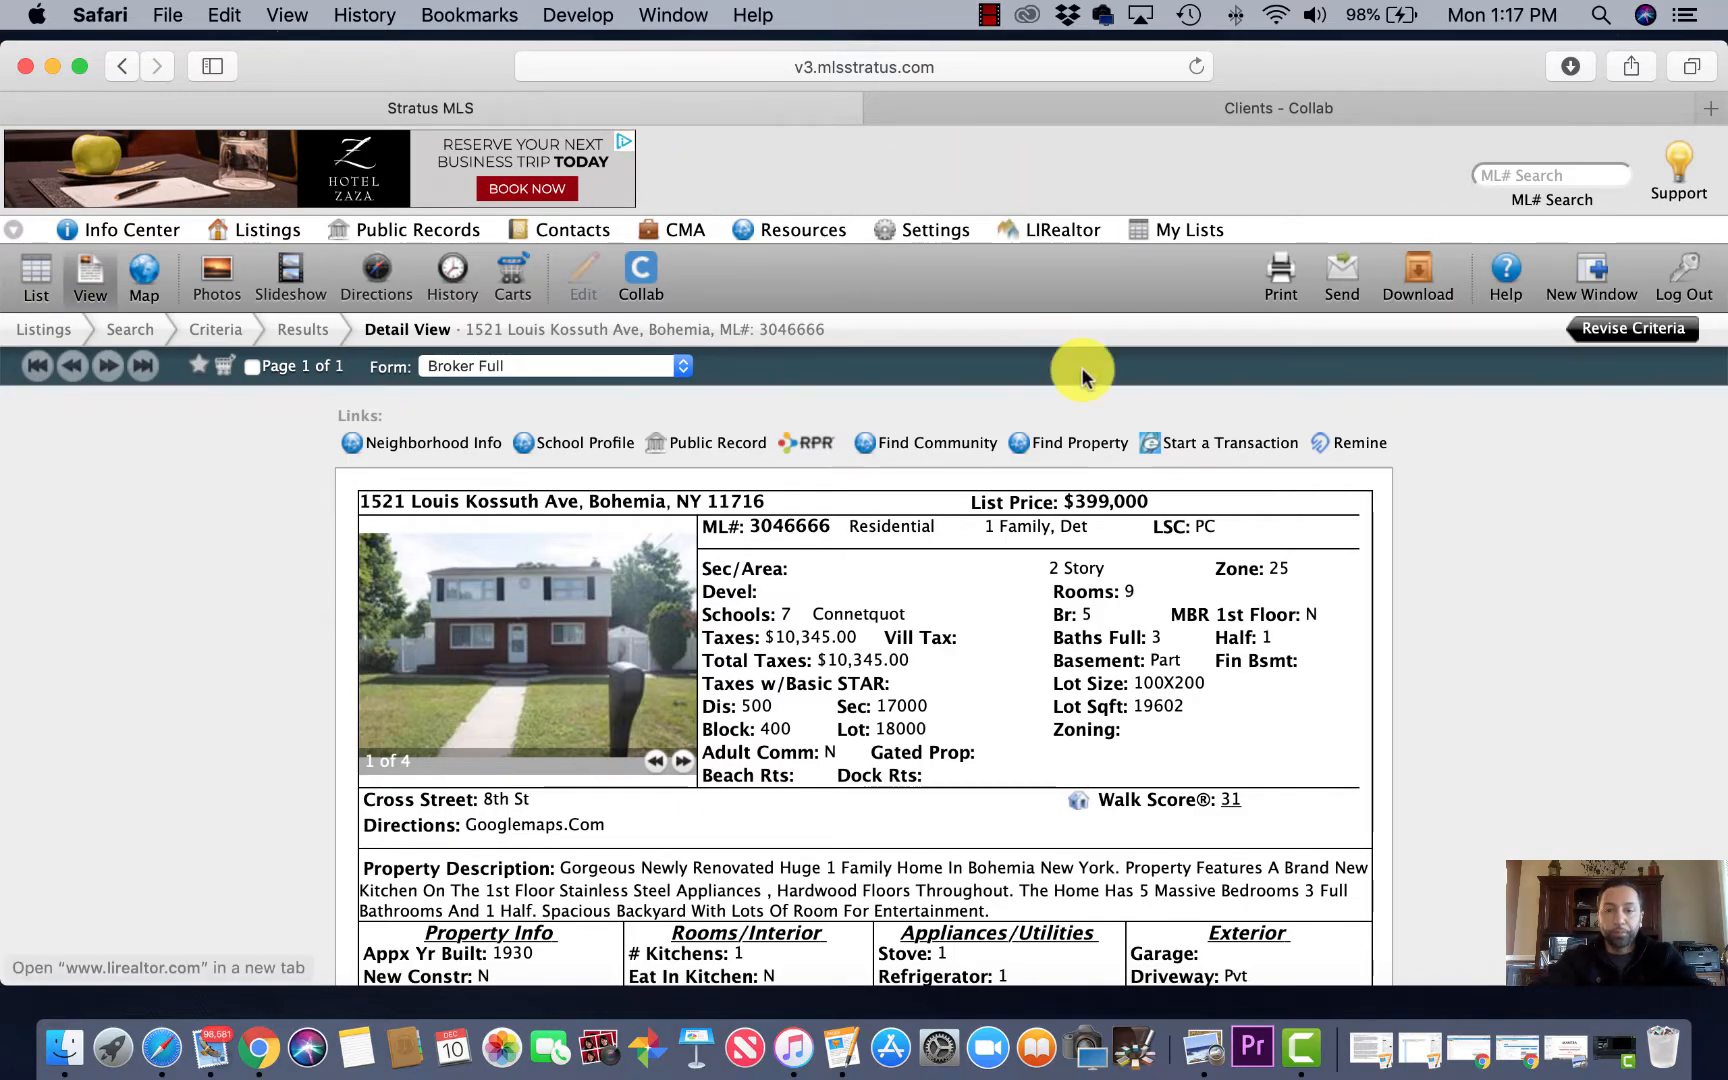
{"action": "left_click", "coordinate": [1207, 449]}
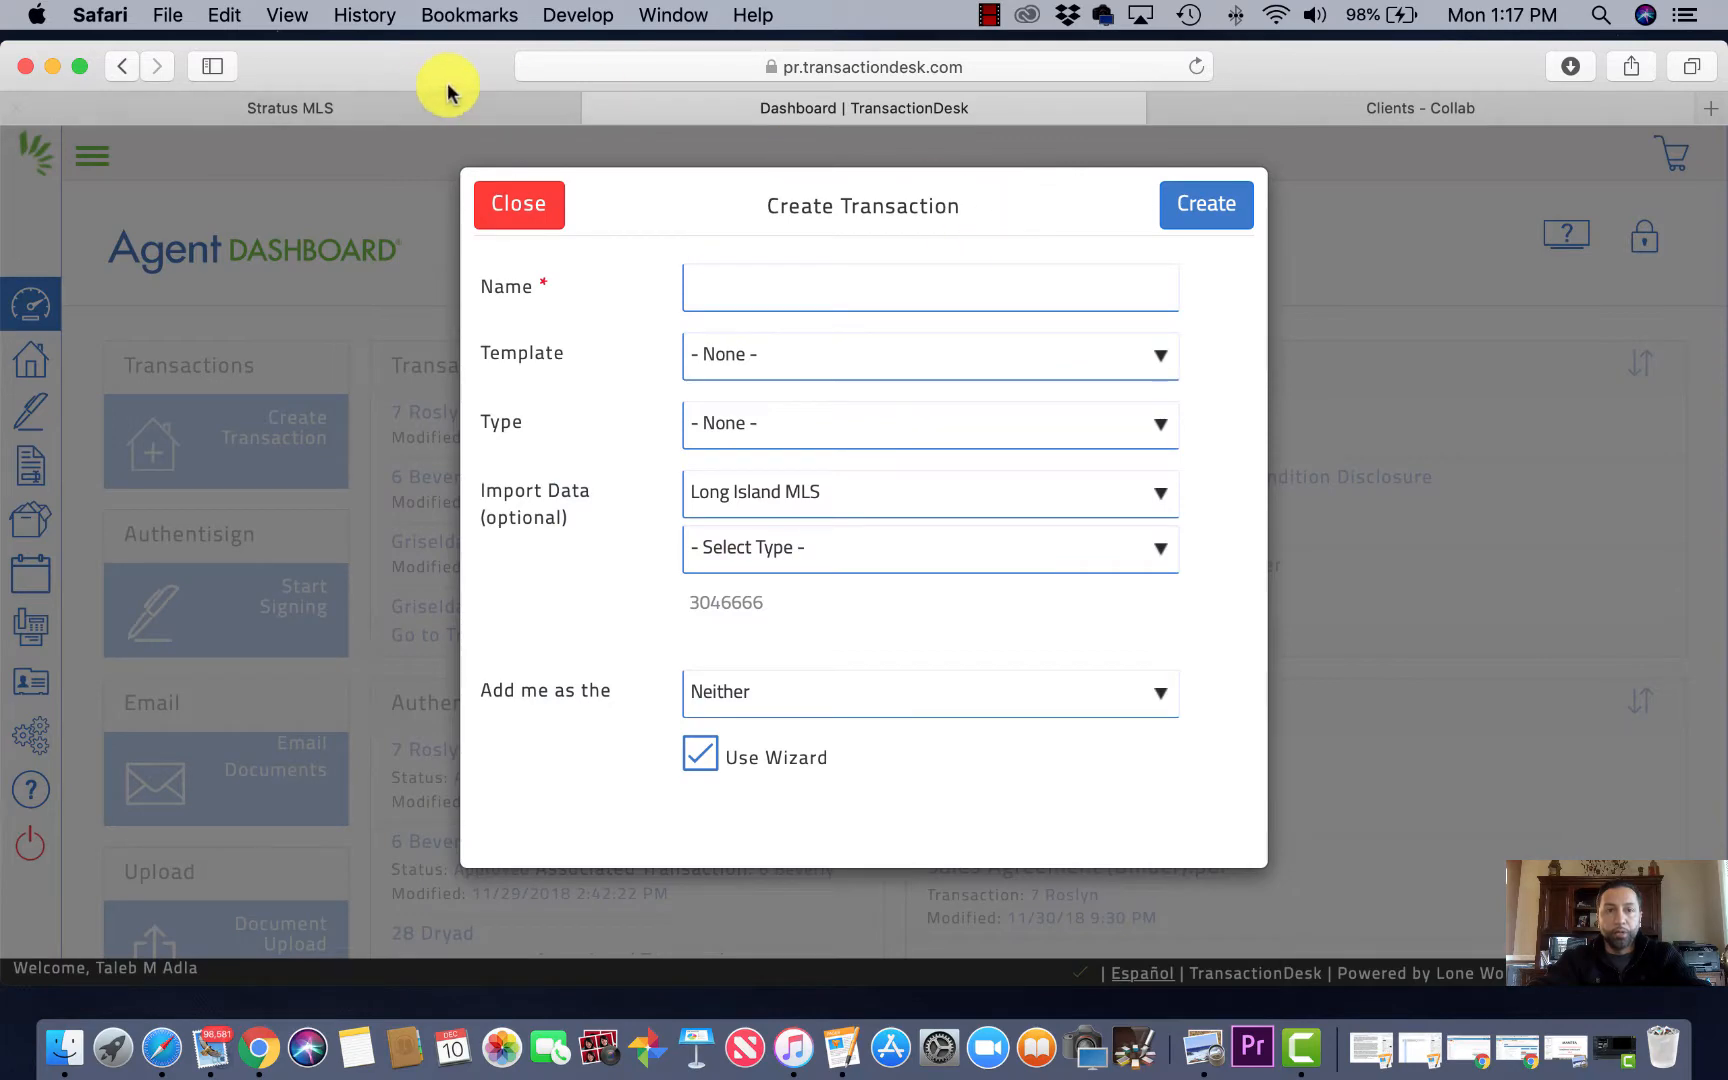
{"action": "left_click", "coordinate": [343, 112]}
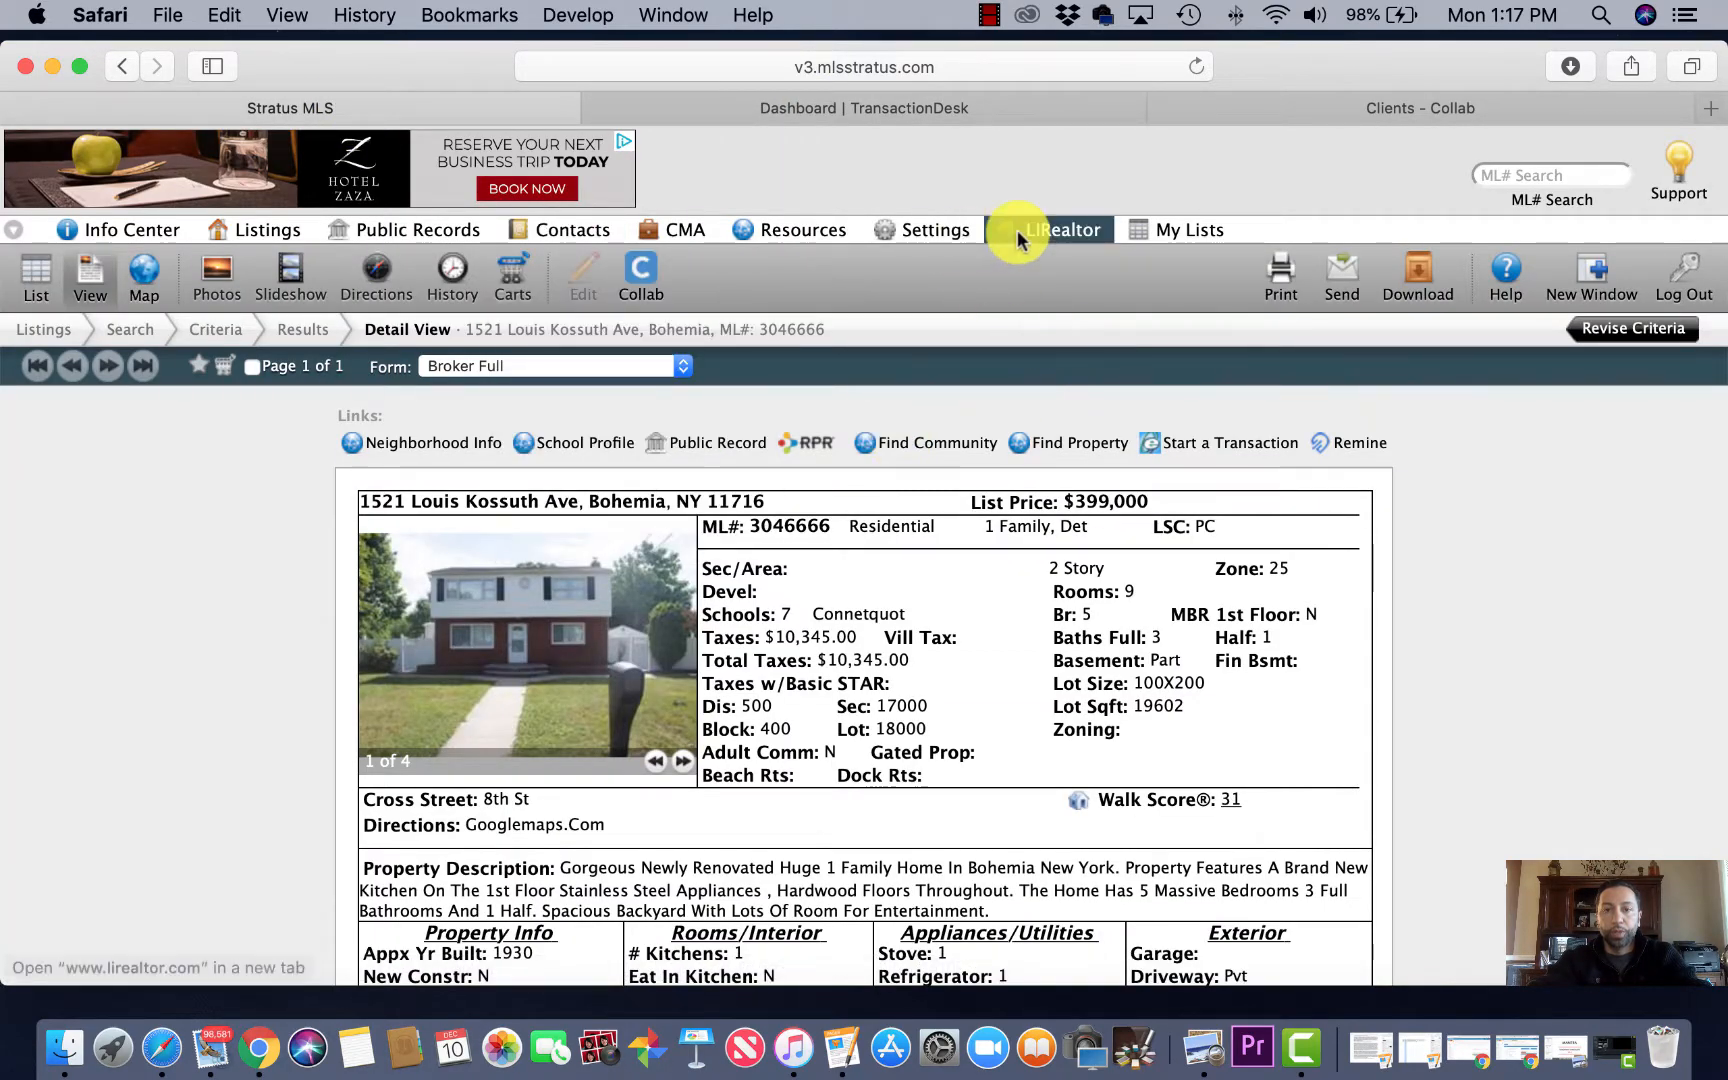
{"action": "mouse_move", "coordinate": [790, 232]}
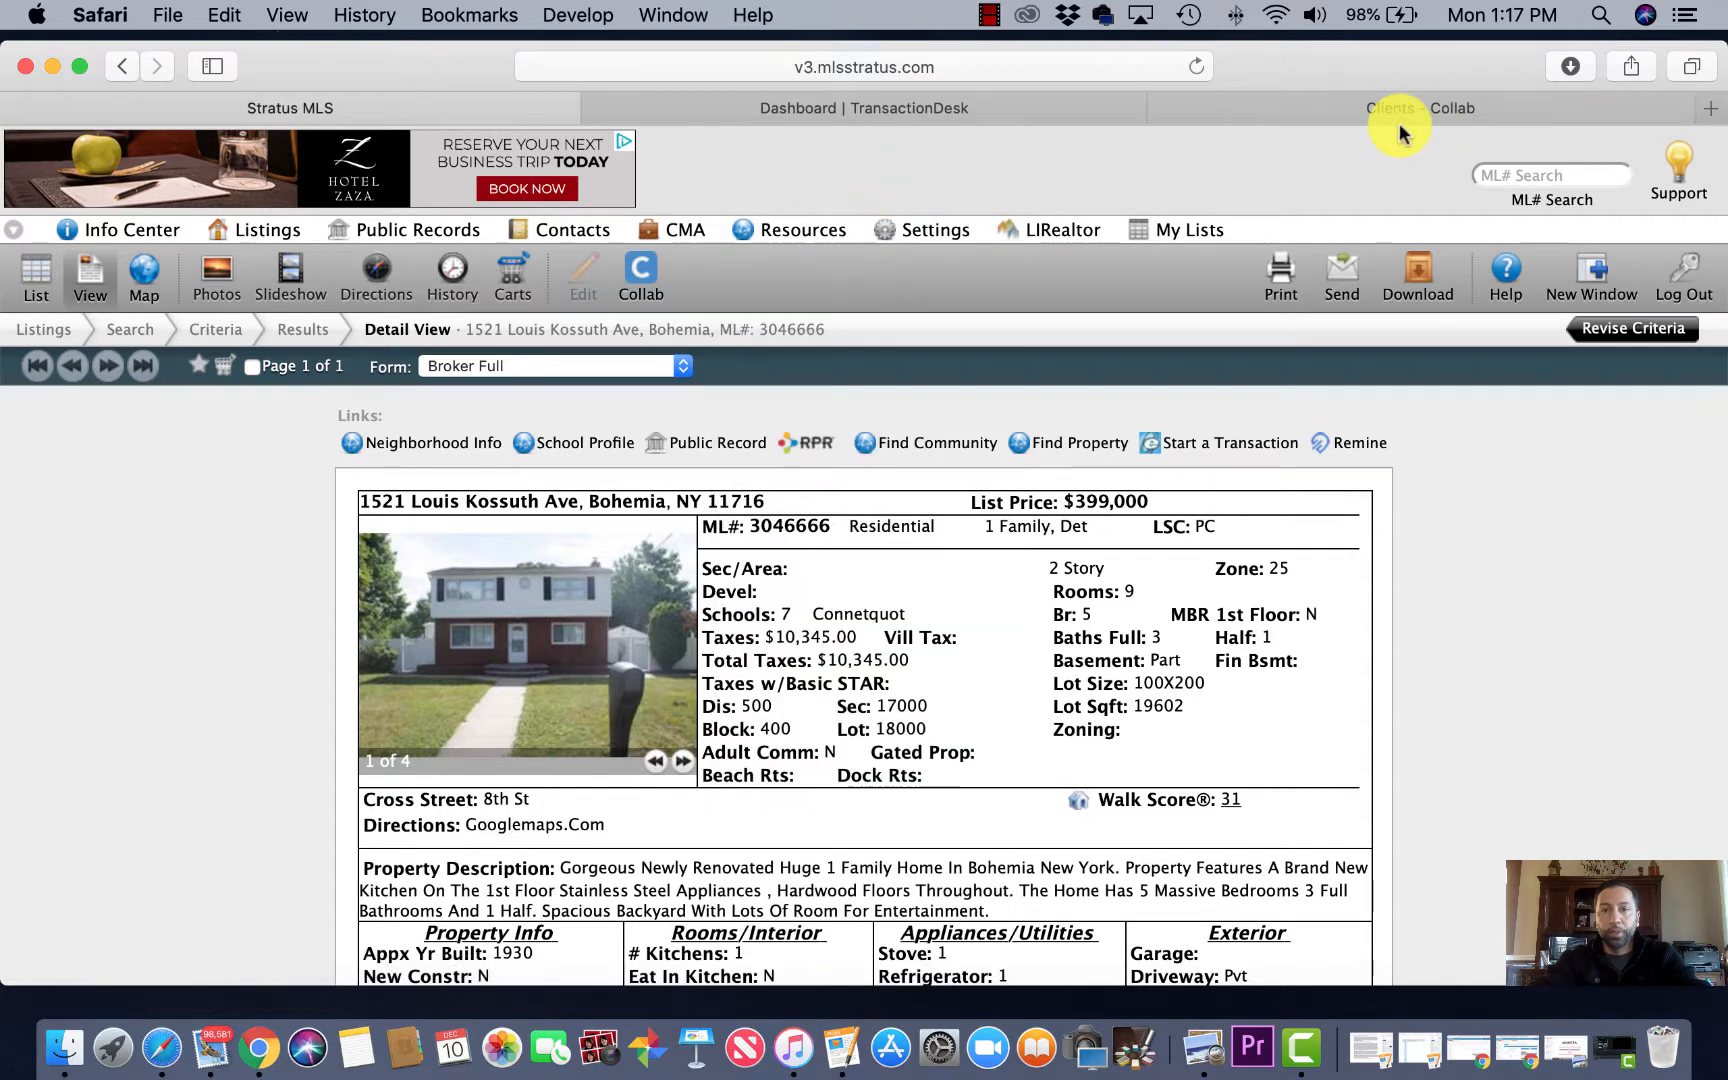
{"action": "left_click", "coordinate": [948, 110]}
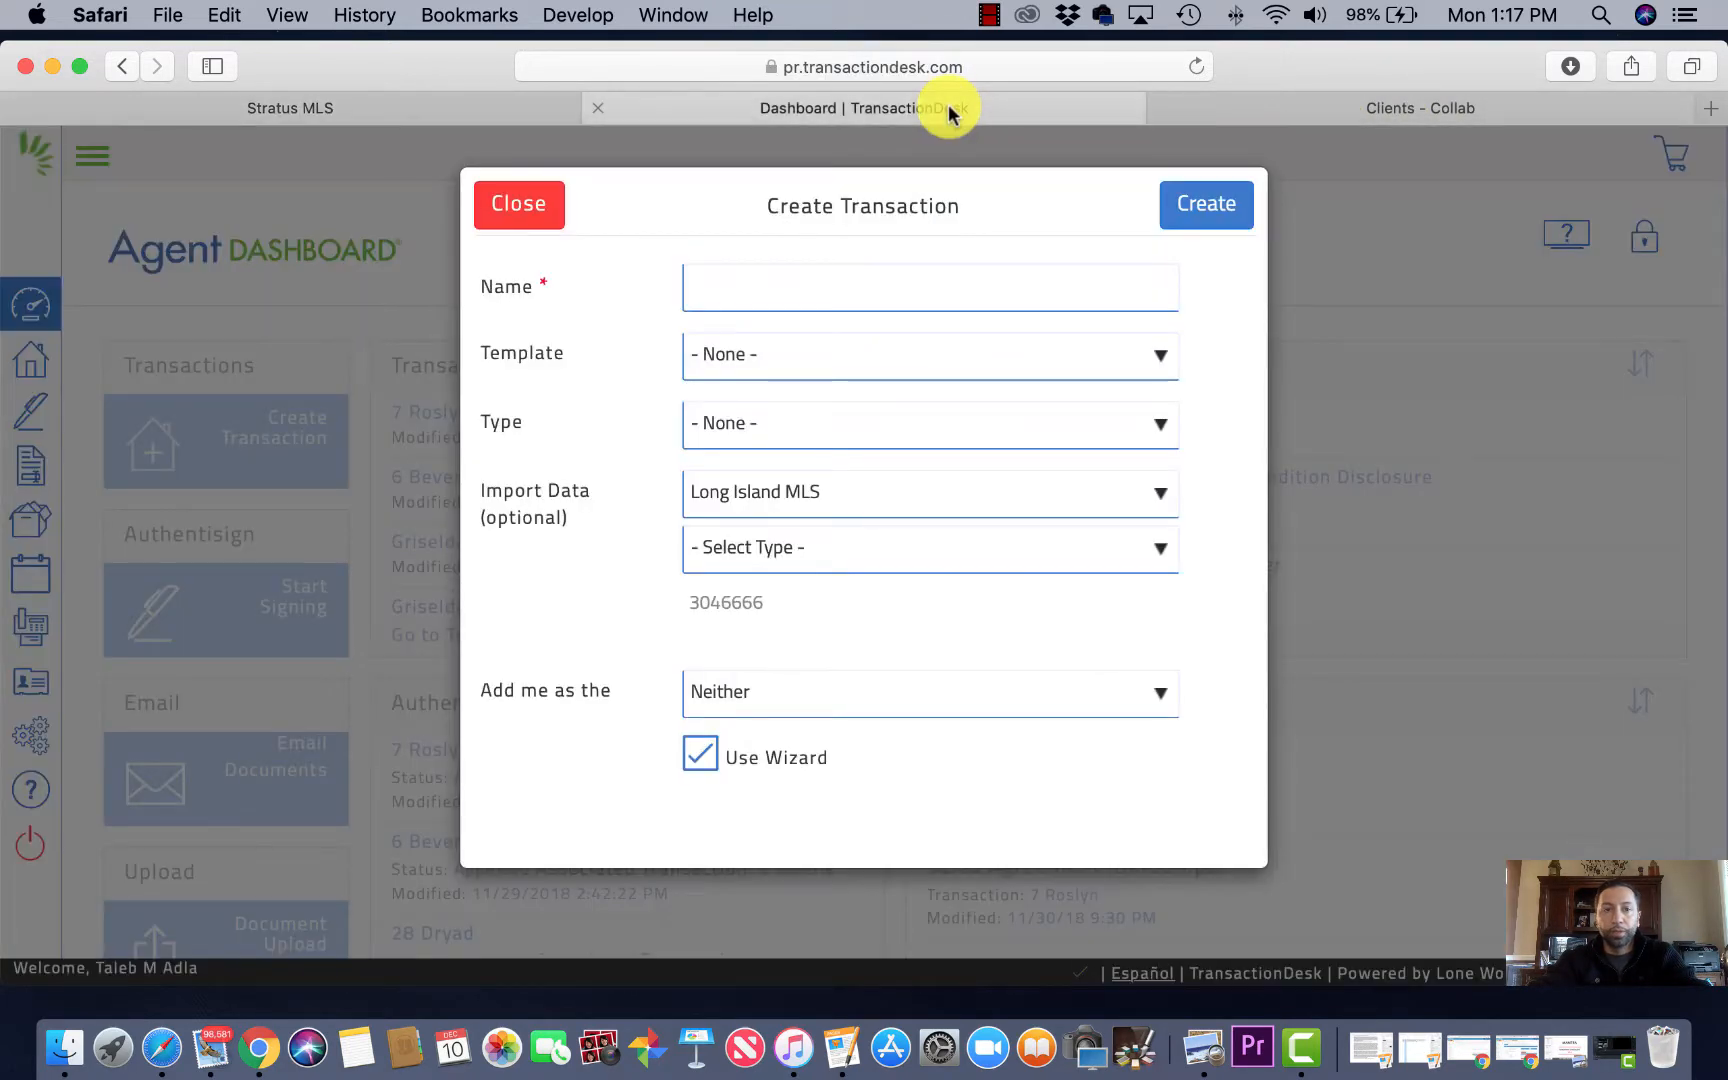
{"action": "left_click", "coordinate": [828, 283]}
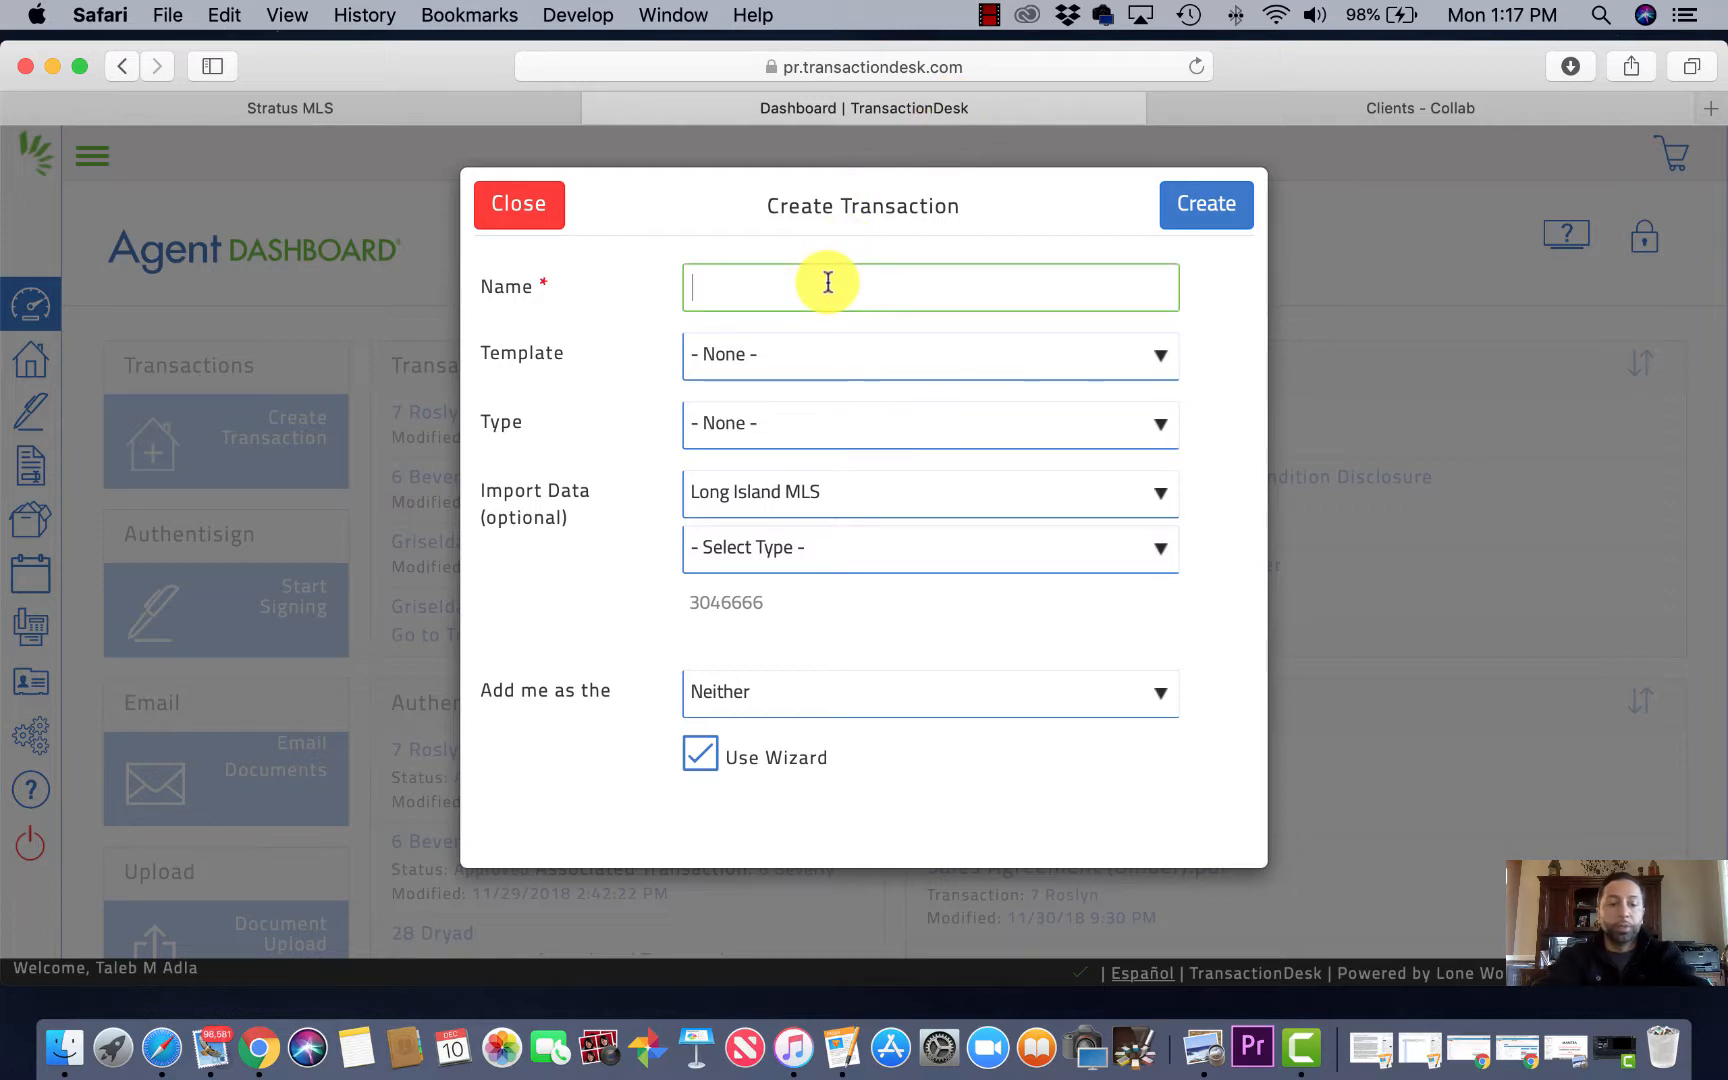
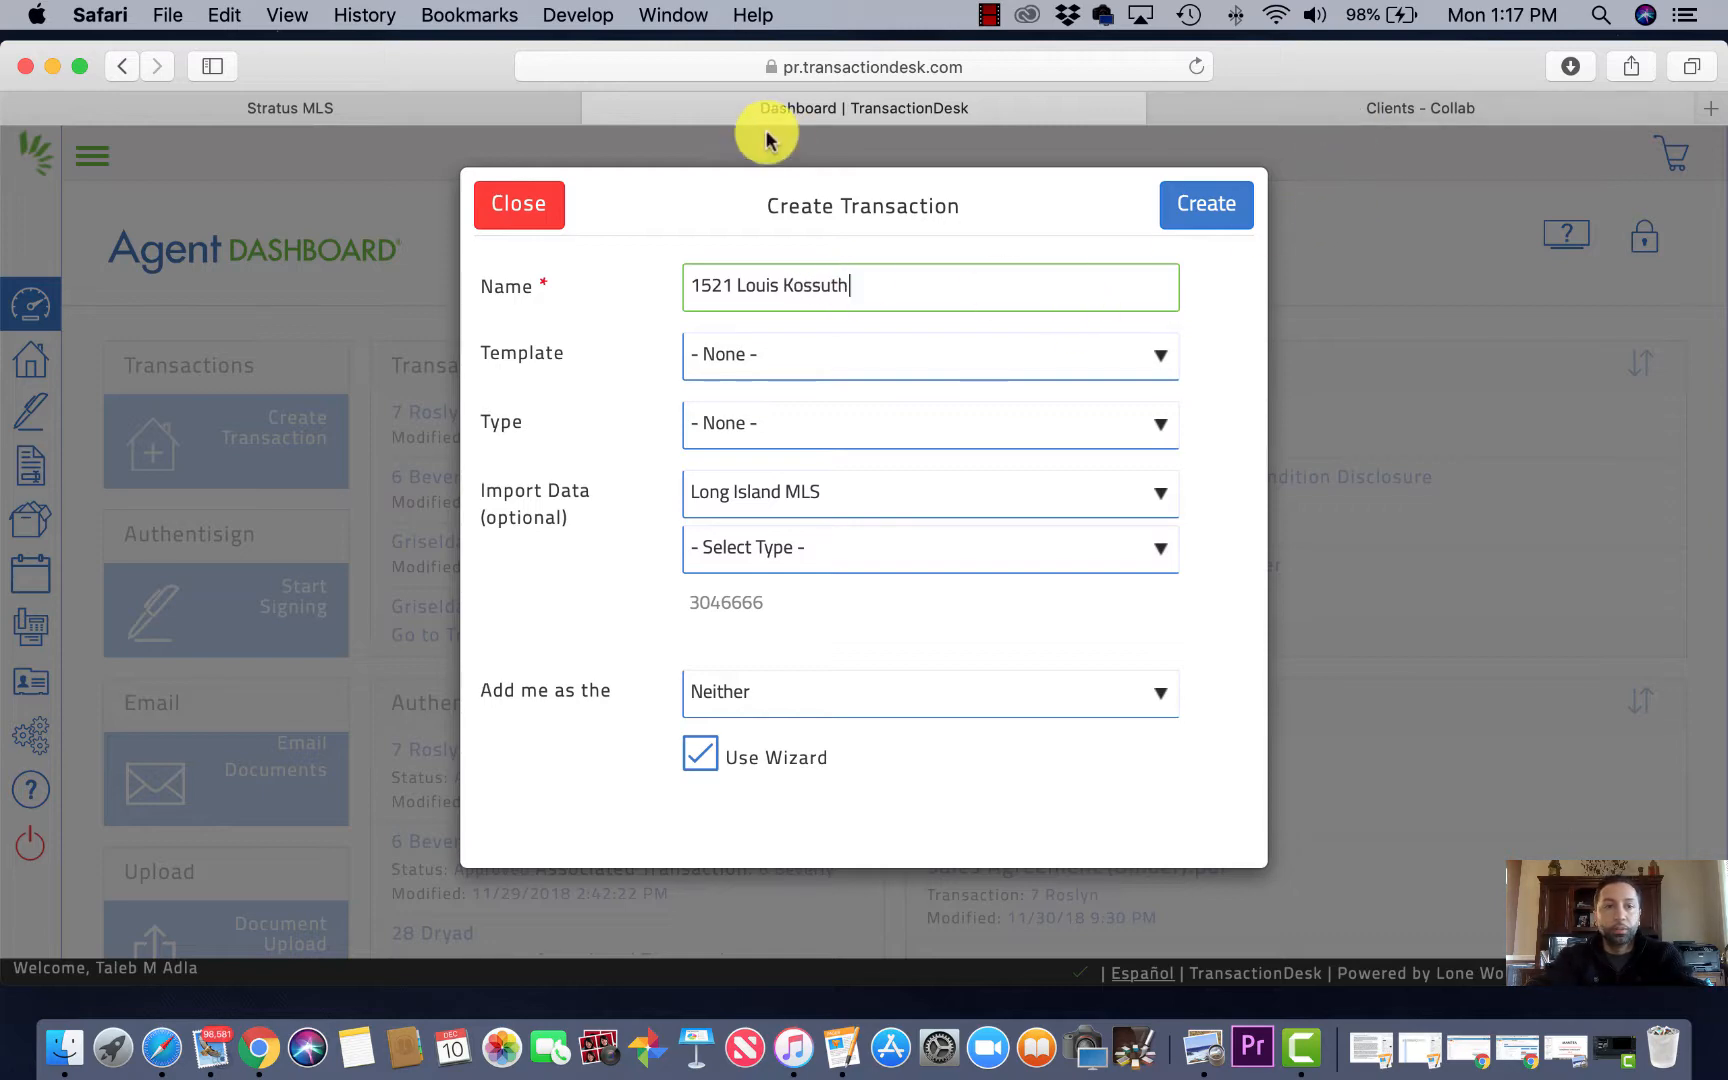
{"action": "left_click", "coordinate": [420, 120]}
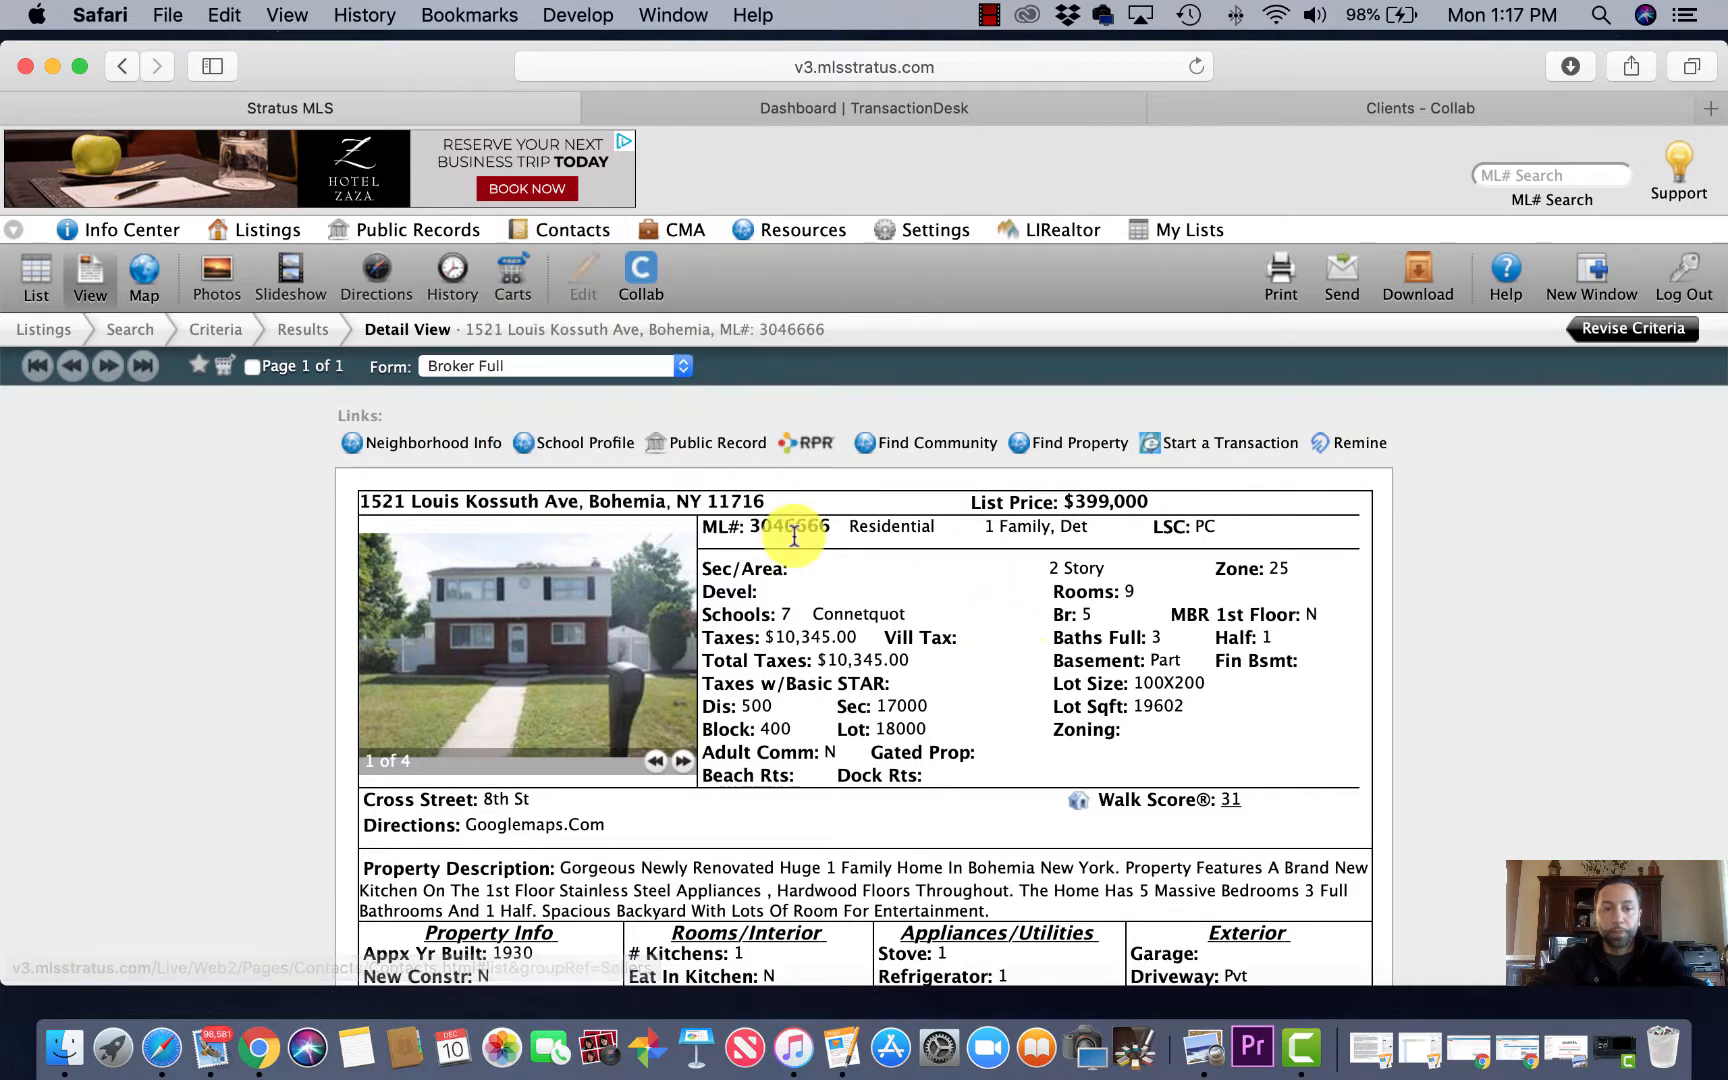
{"action": "left_click_drag", "start_coordinate": [580, 501], "coordinate": [355, 494]}
{"action": "key", "text": "super+c"}
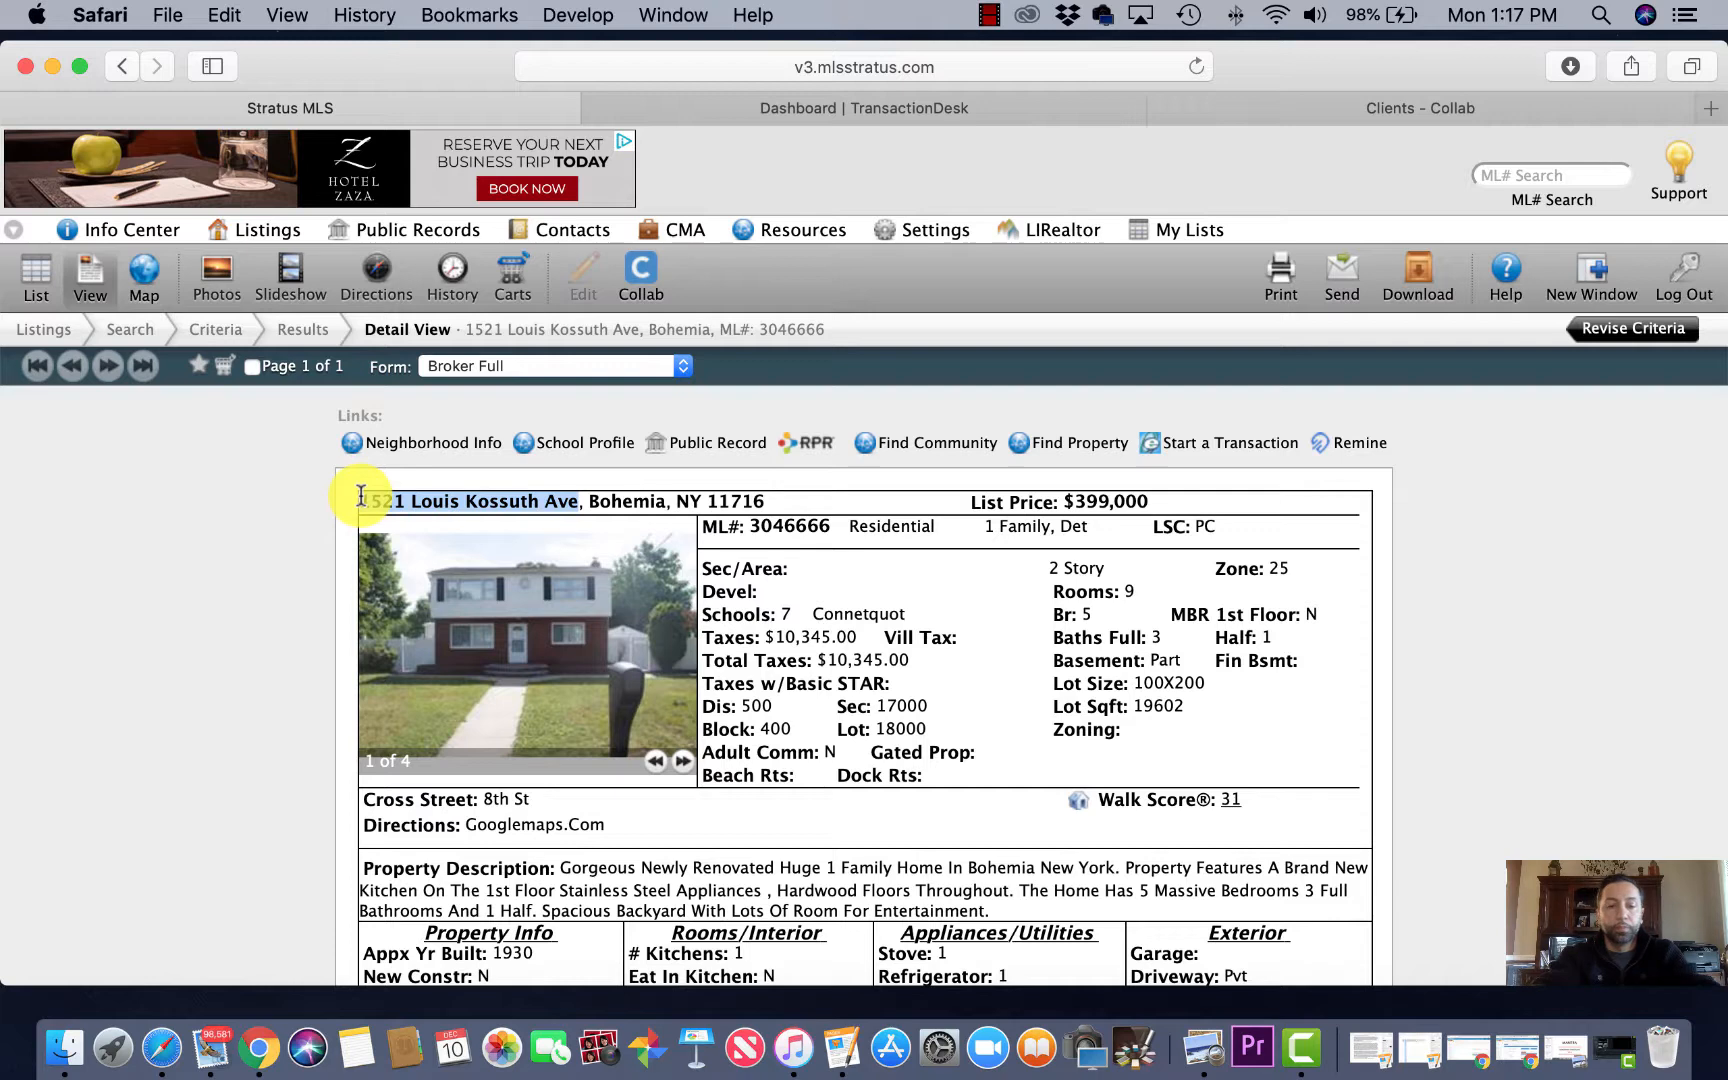
{"action": "left_click", "coordinate": [985, 117]}
{"action": "triple_click", "coordinate": [918, 283]}
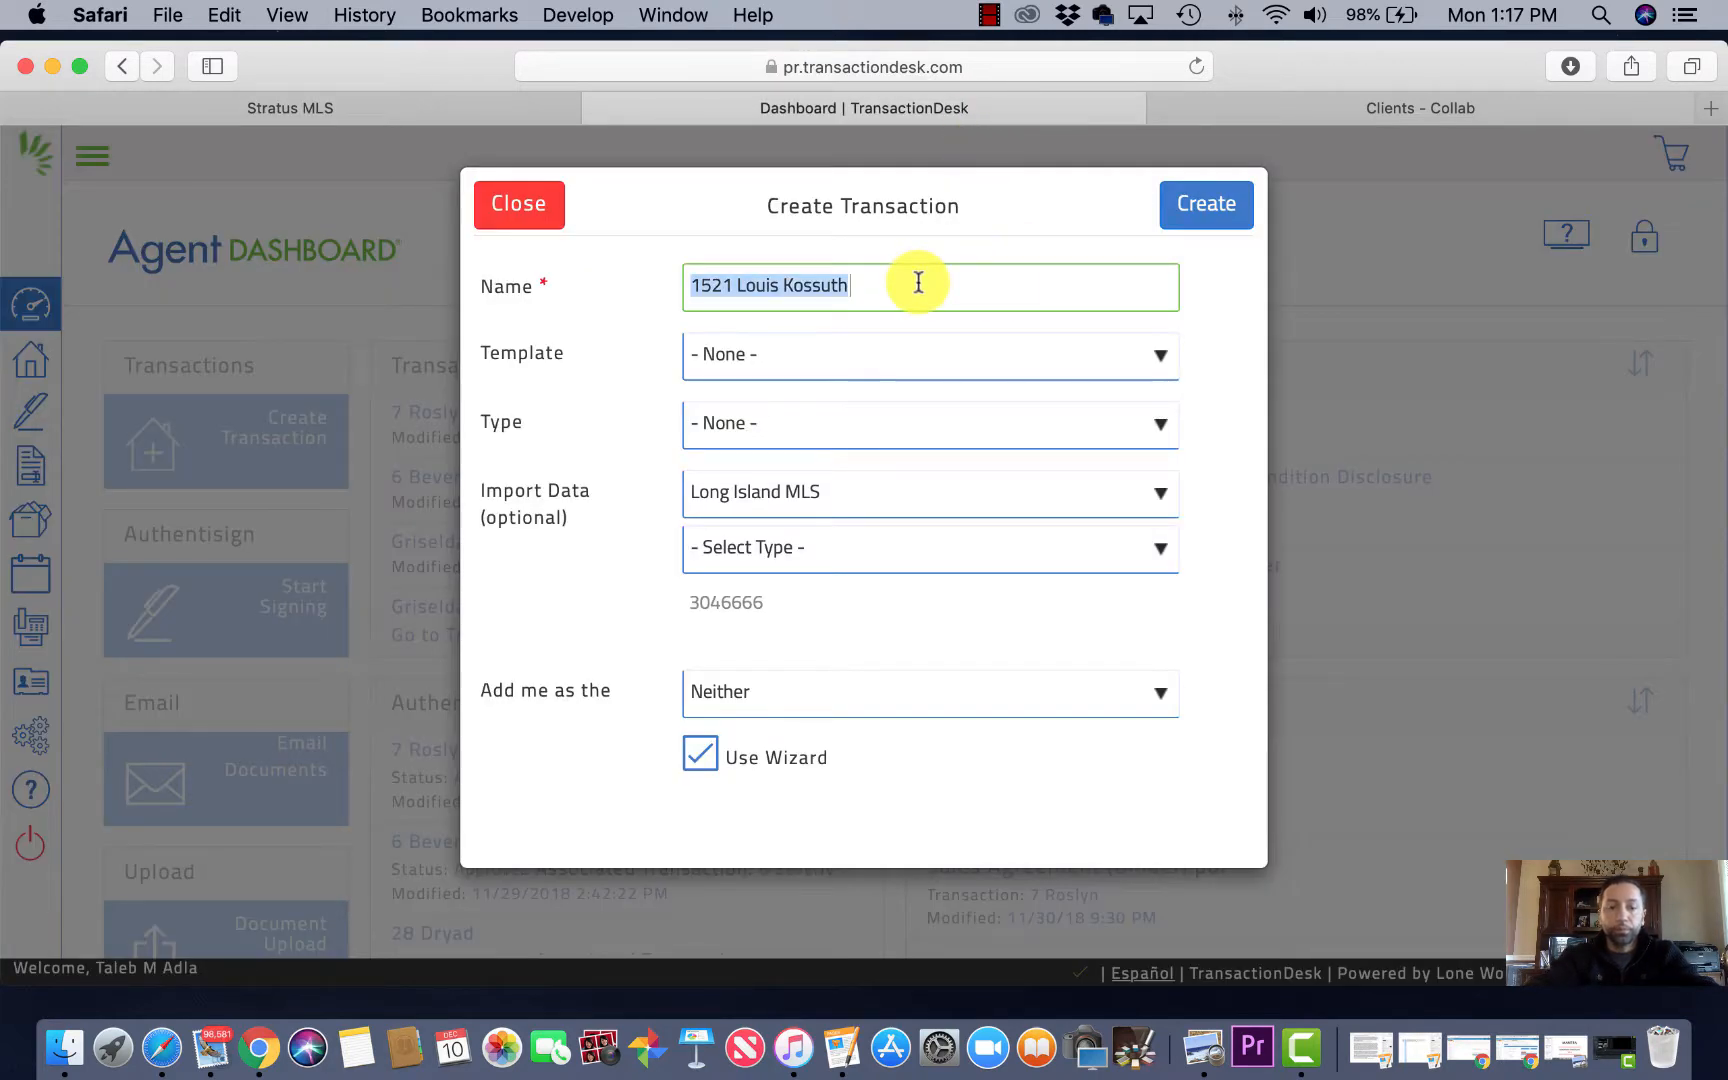
{"action": "key", "text": "super+v"}
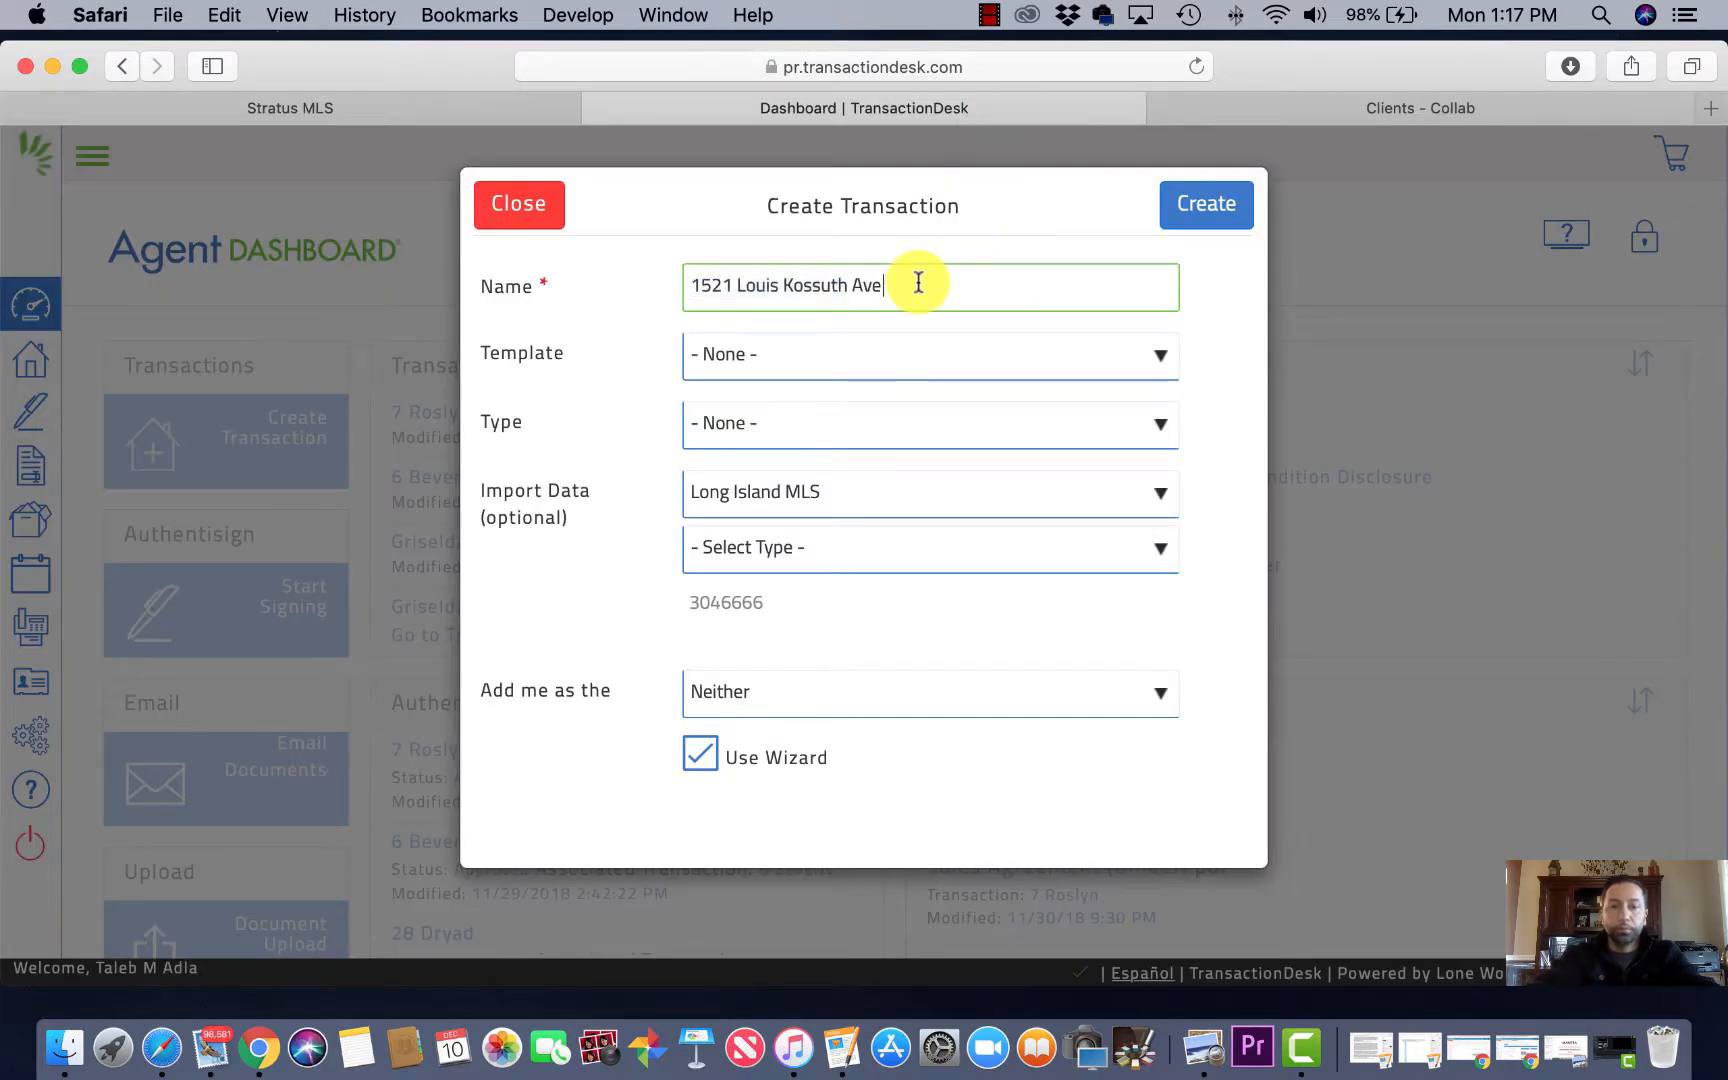
Step: Create the transaction with no template, type Residential Sale, importing listing 3046666 as Residential
{"action": "left_click", "coordinate": [1157, 362]}
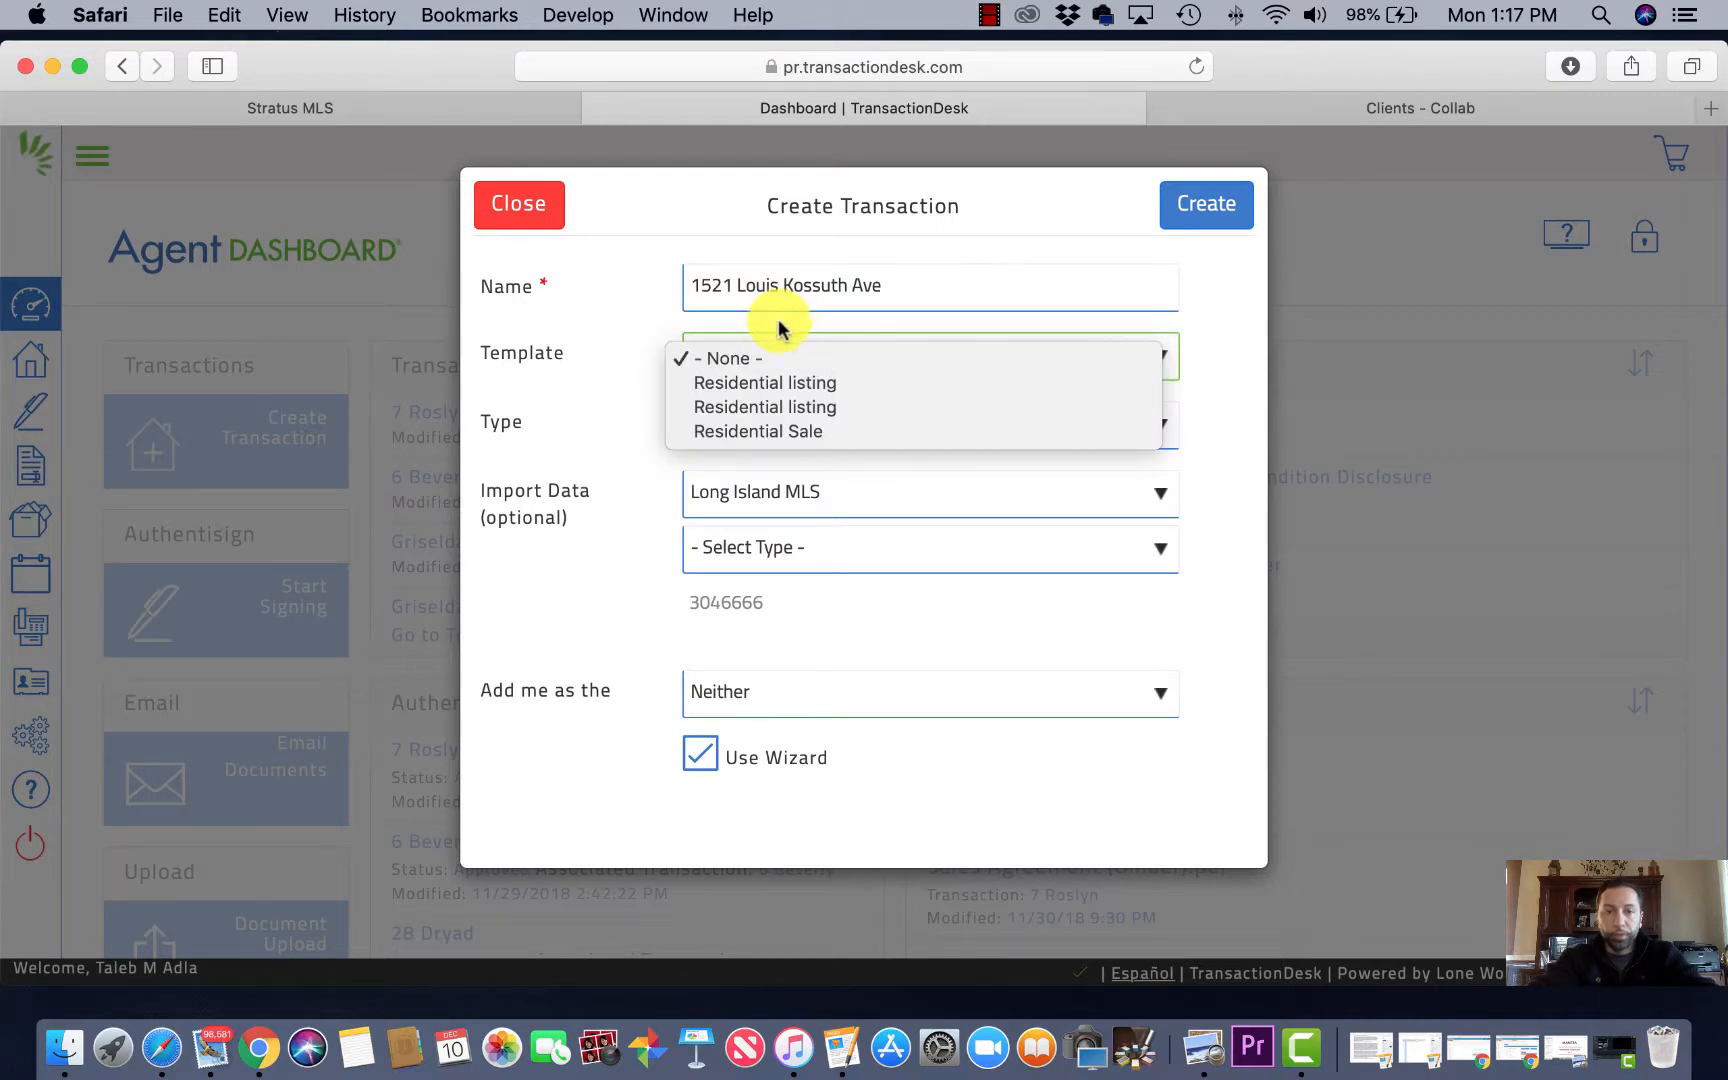
{"action": "left_click", "coordinate": [735, 357]}
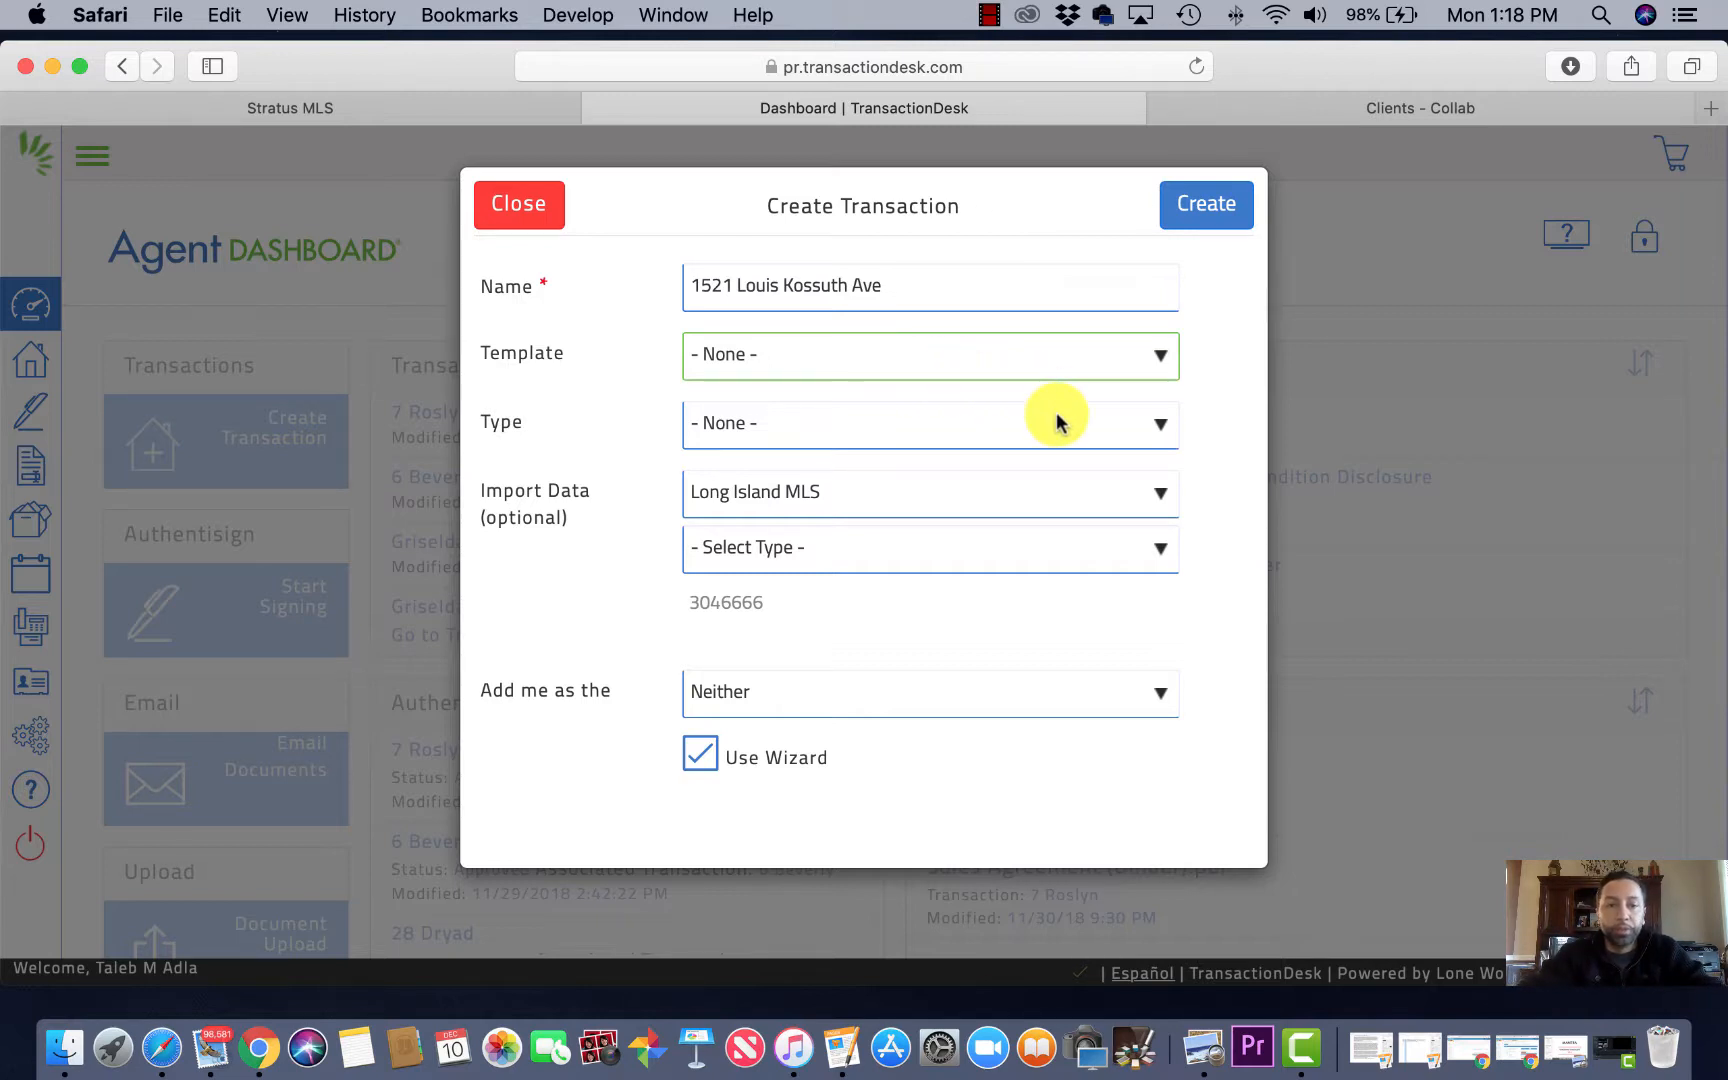
{"action": "left_click", "coordinate": [1131, 428]}
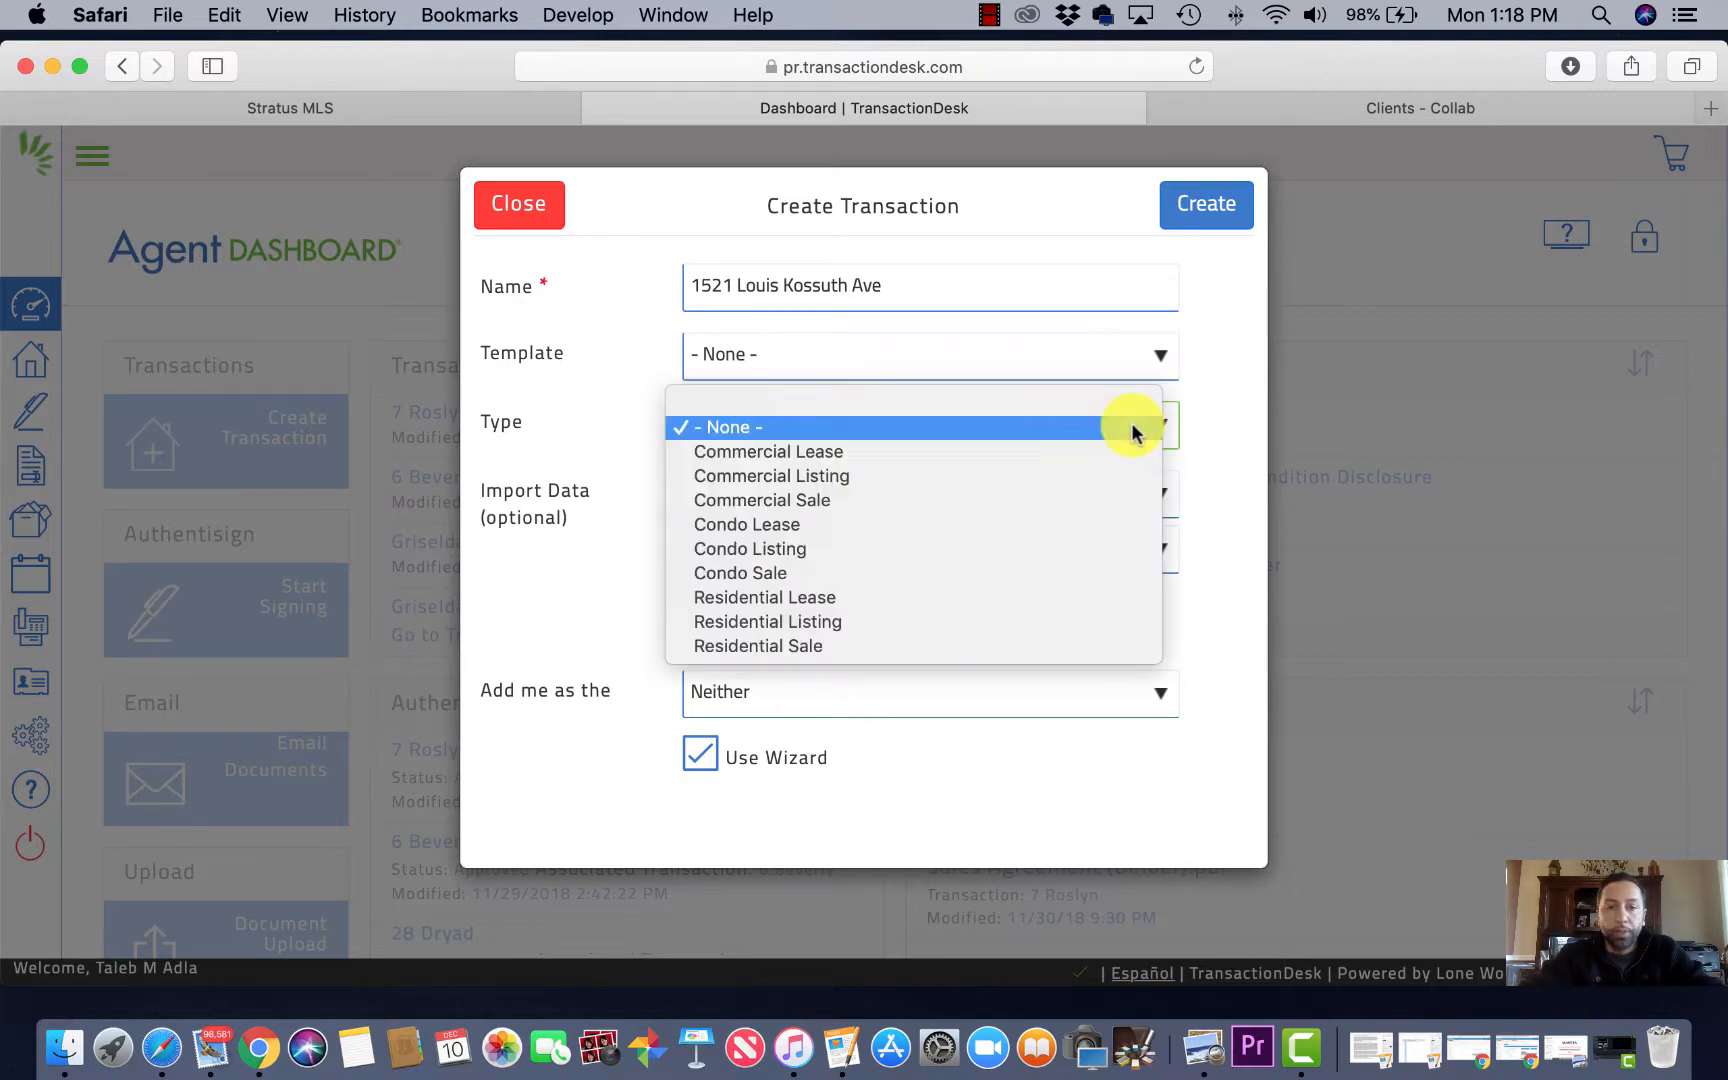
{"action": "left_click", "coordinate": [780, 645]}
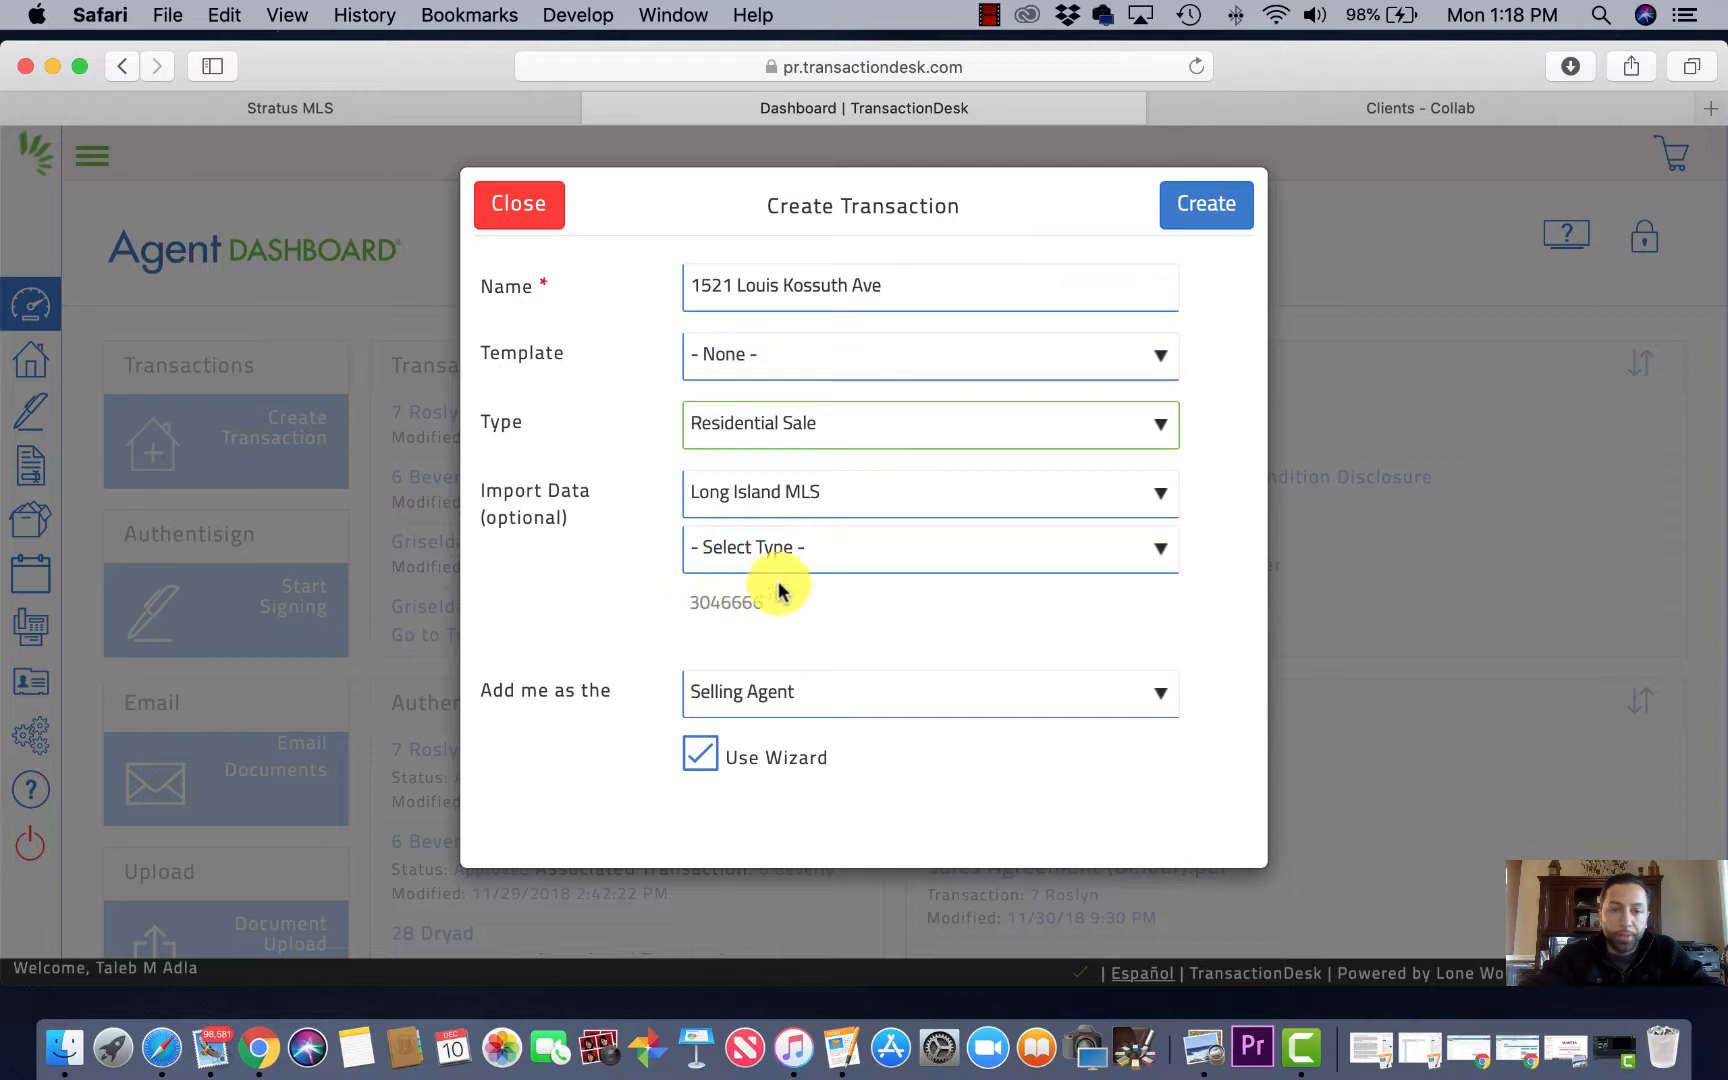
{"action": "left_click", "coordinate": [838, 553]}
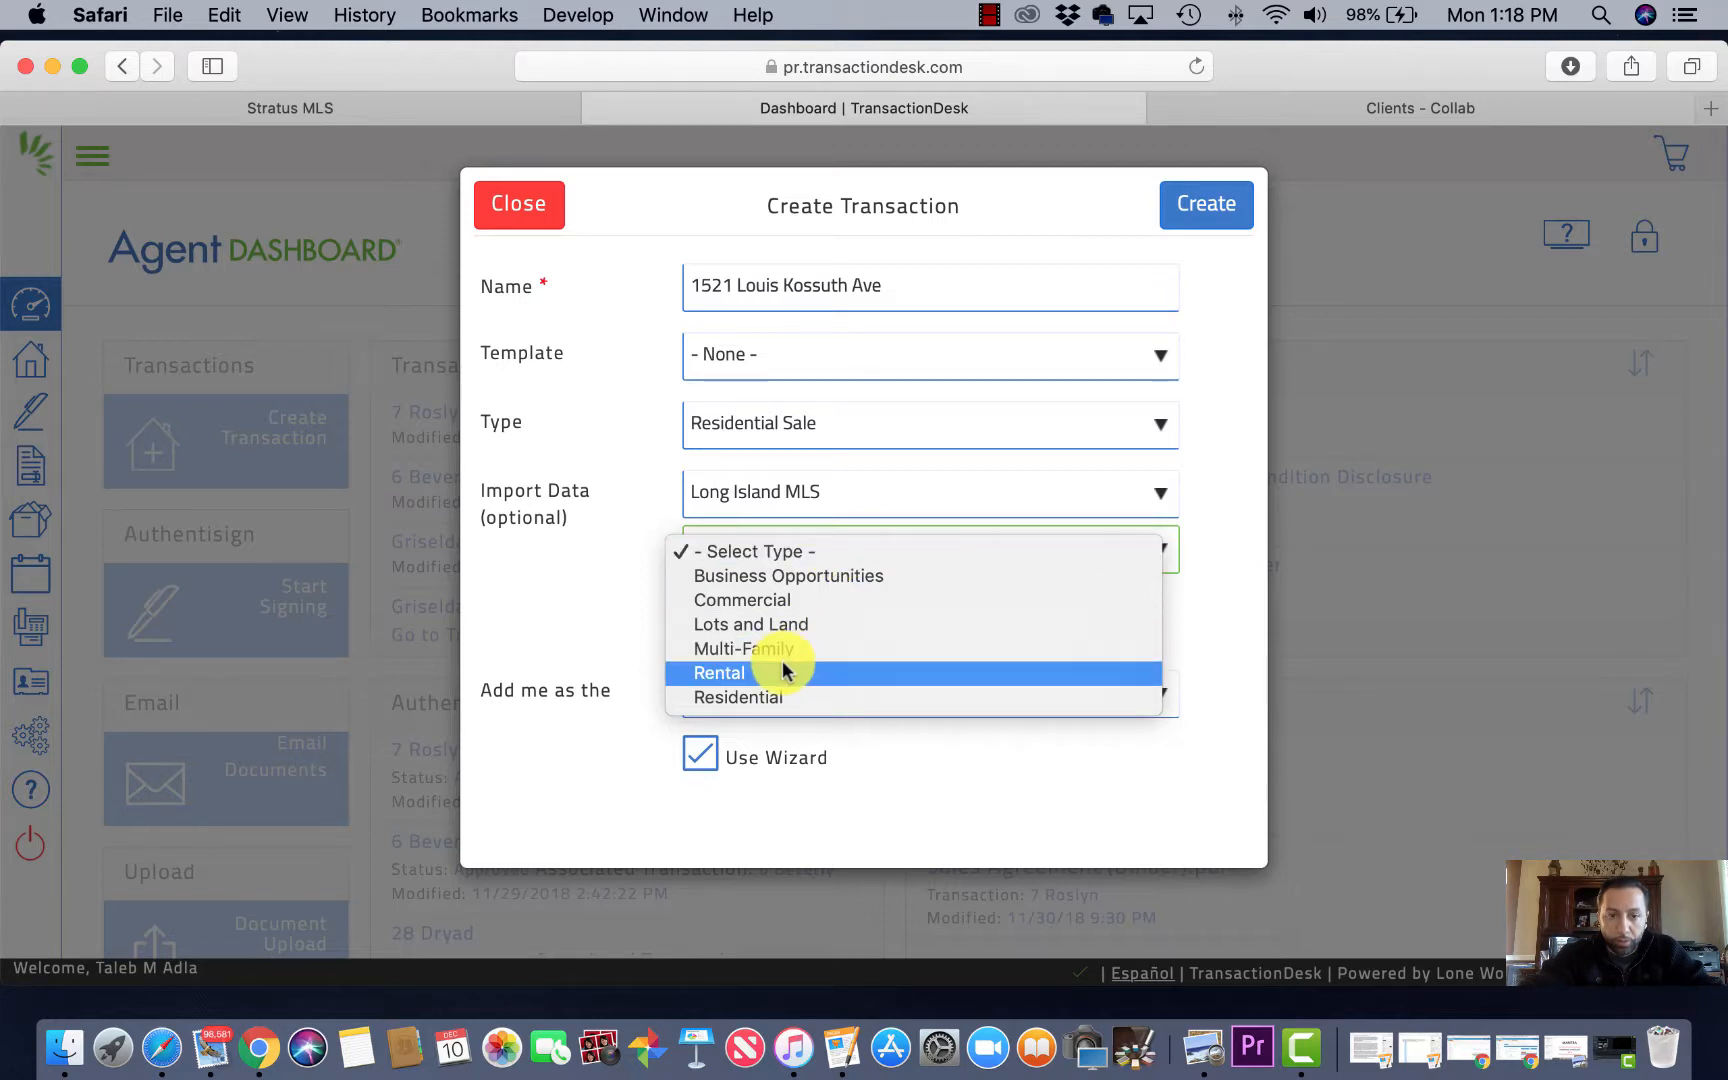
{"action": "left_click", "coordinate": [756, 696]}
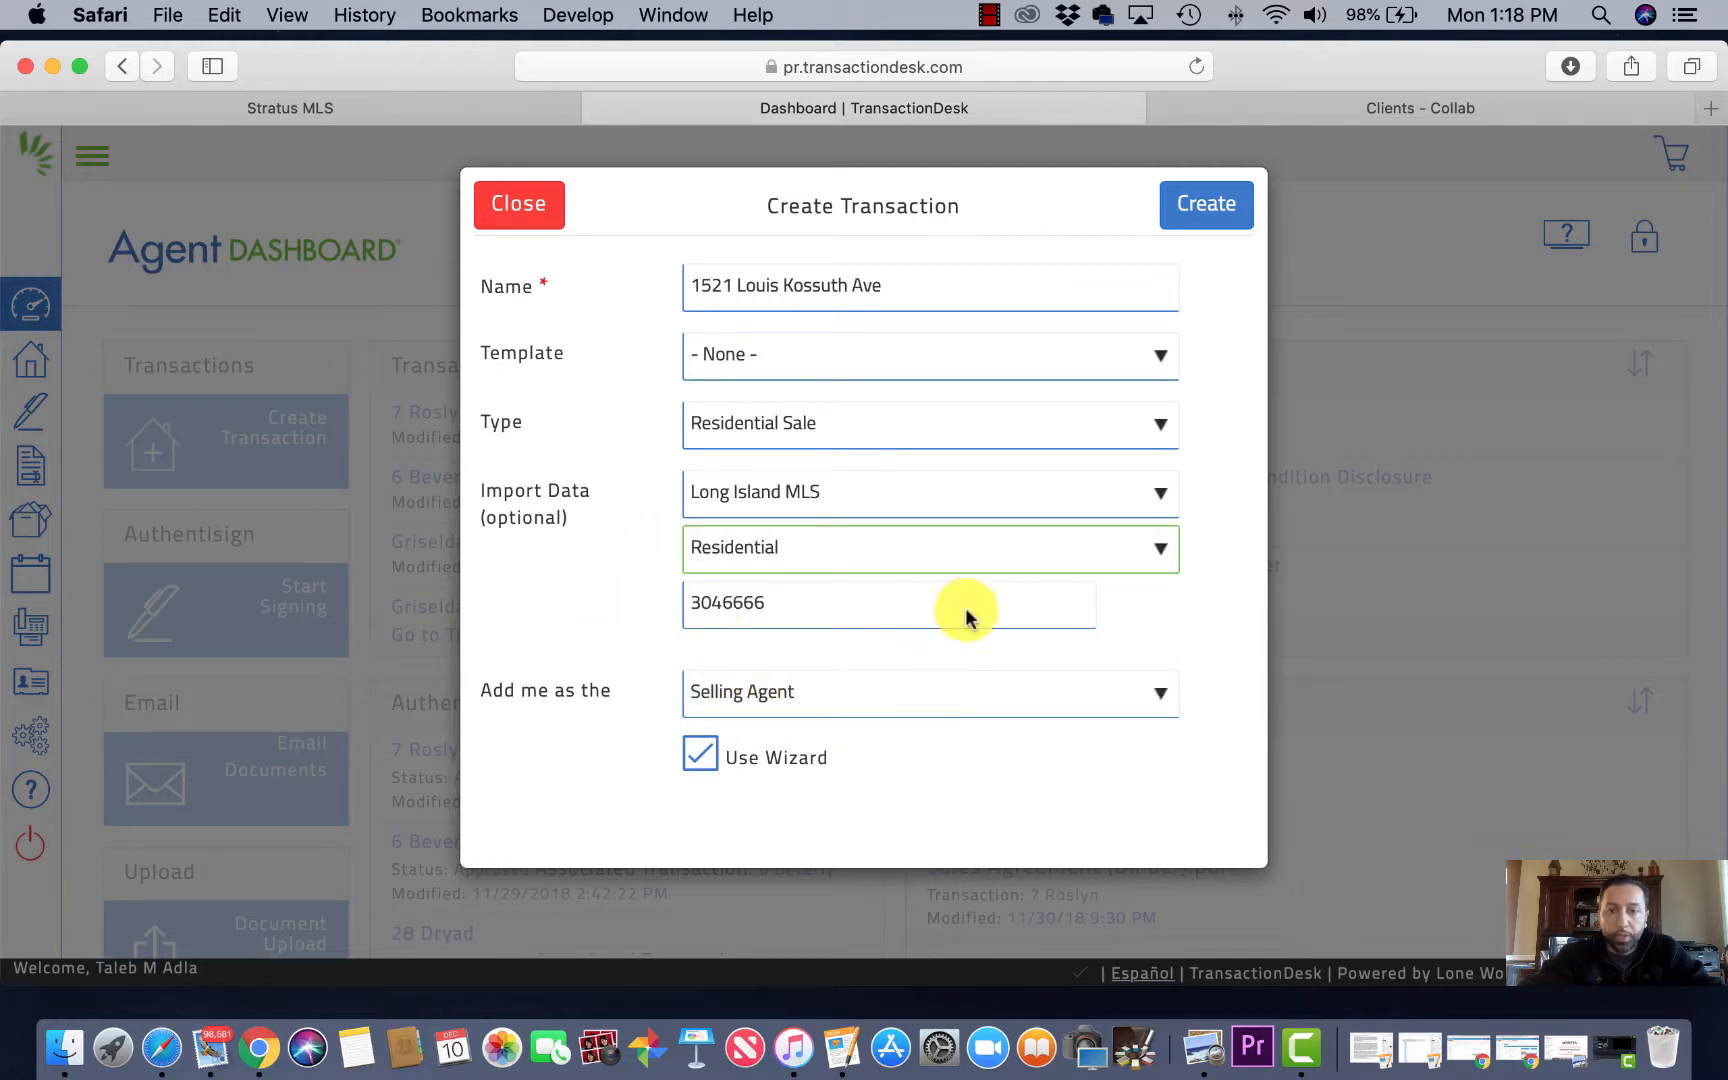
{"action": "left_click", "coordinate": [1216, 210]}
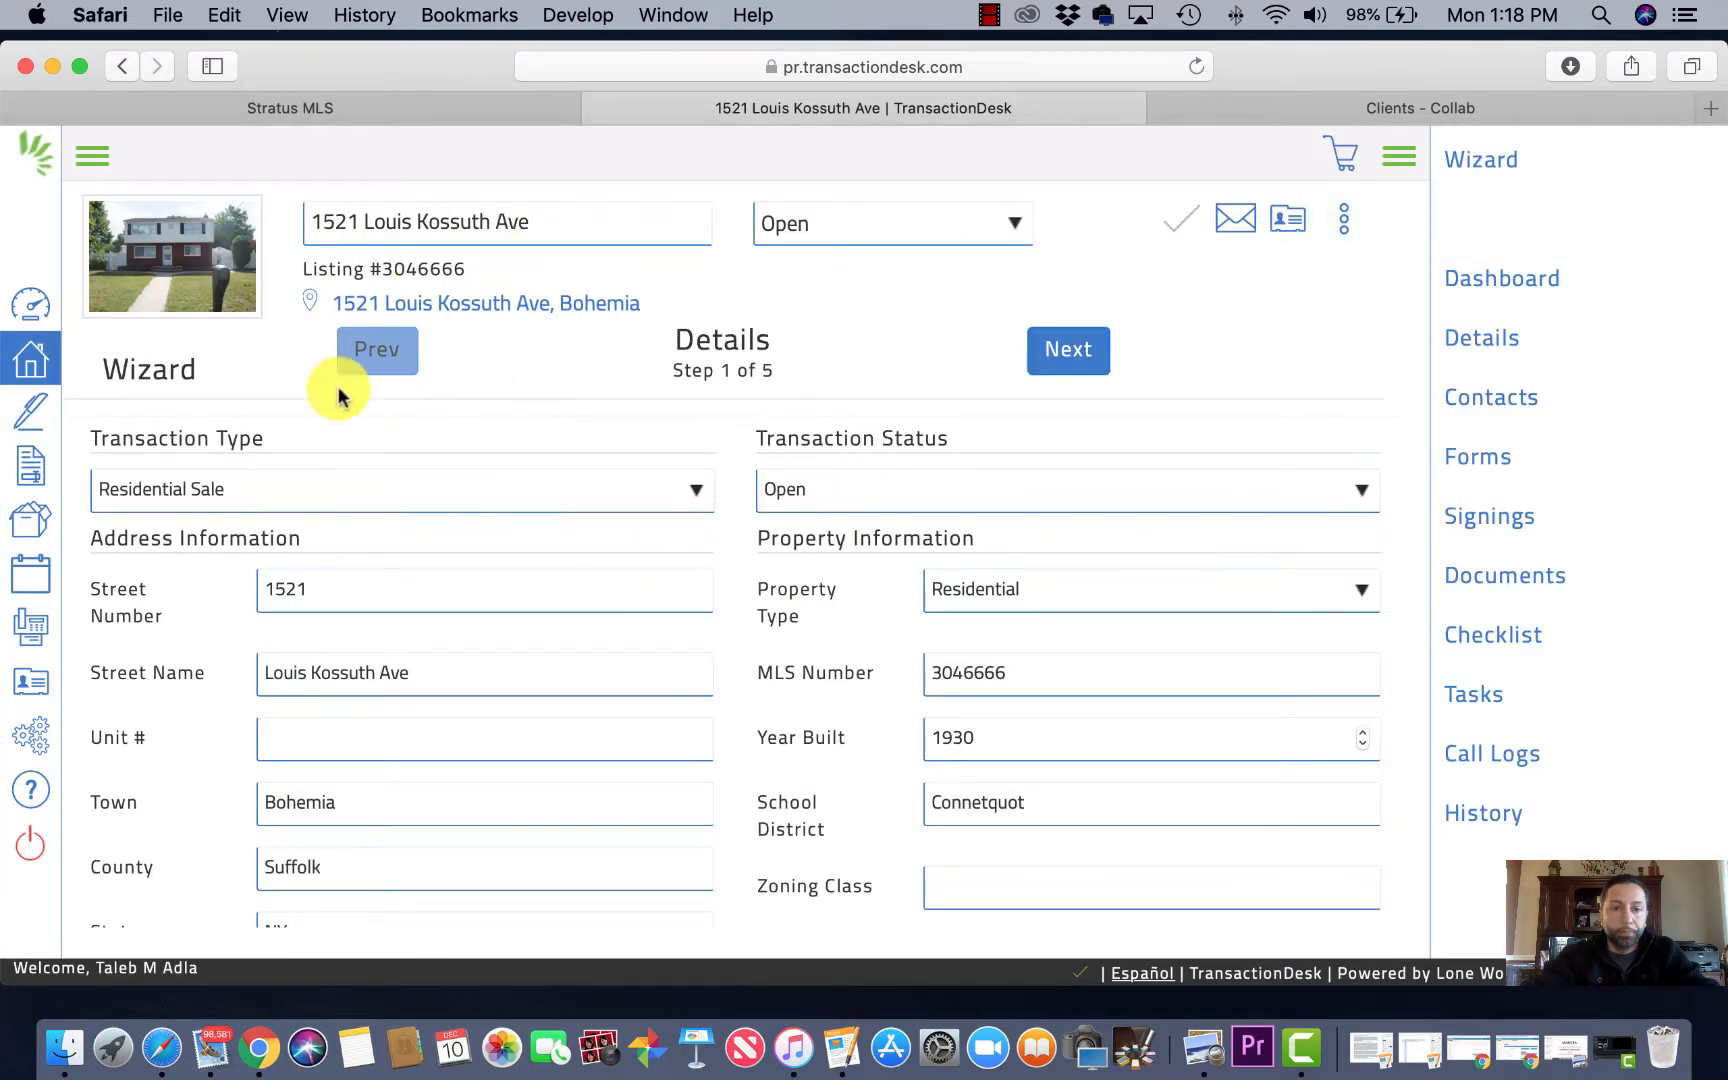
{"action": "scroll", "coordinate": [546, 745], "scroll_direction": "down", "scroll_amount": 3}
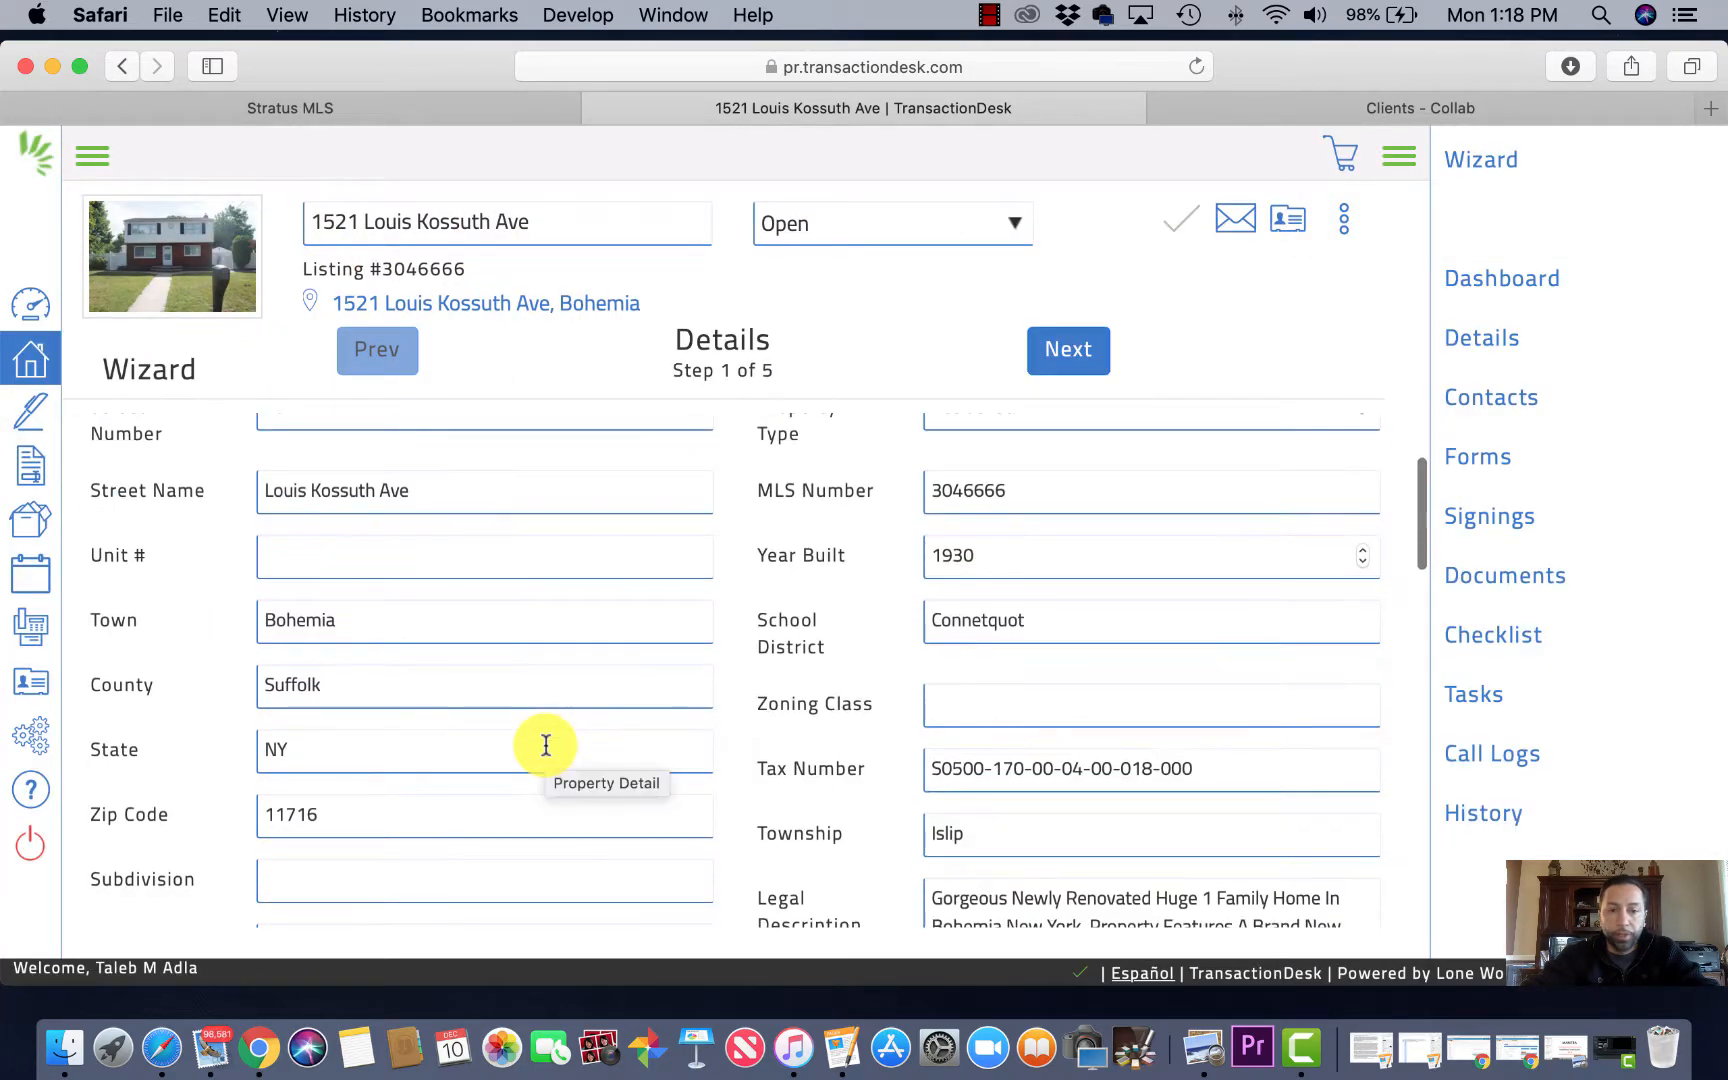
{"action": "scroll", "coordinate": [1022, 733], "scroll_direction": "down", "scroll_amount": 3}
{"action": "scroll", "coordinate": [1022, 733], "scroll_direction": "up", "scroll_amount": 6}
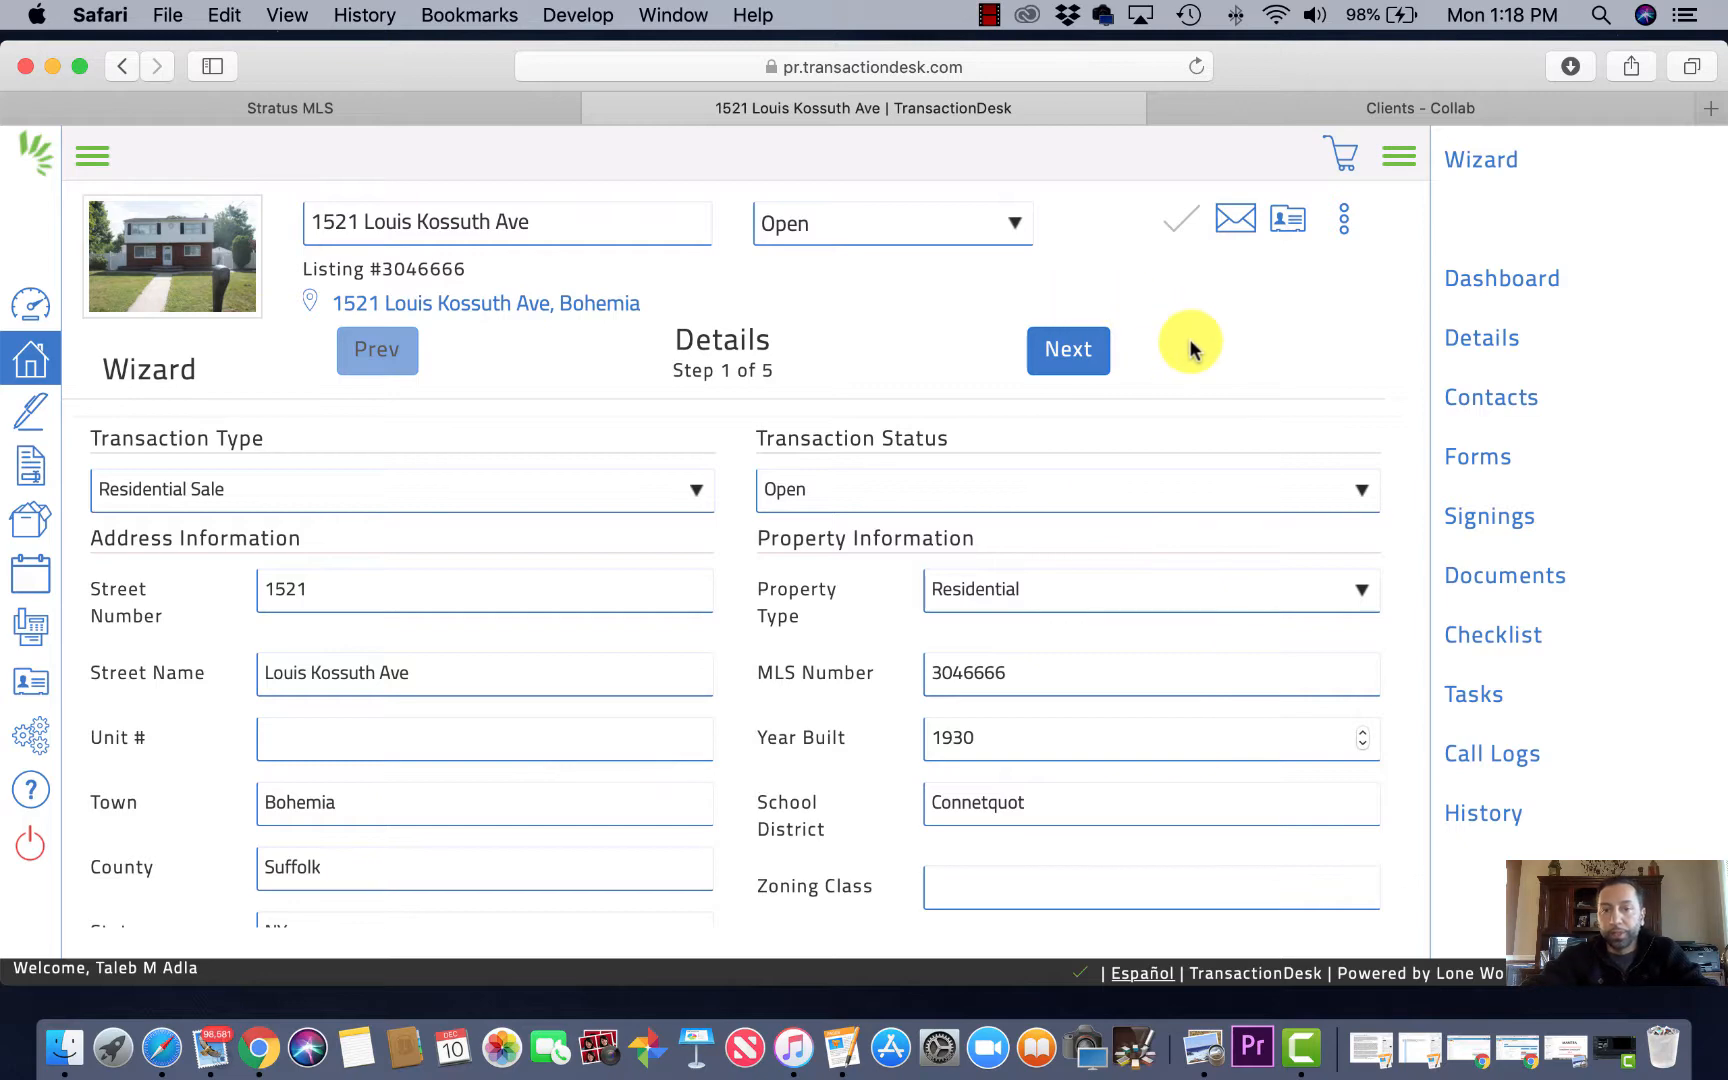
{"action": "left_click", "coordinate": [1071, 355]}
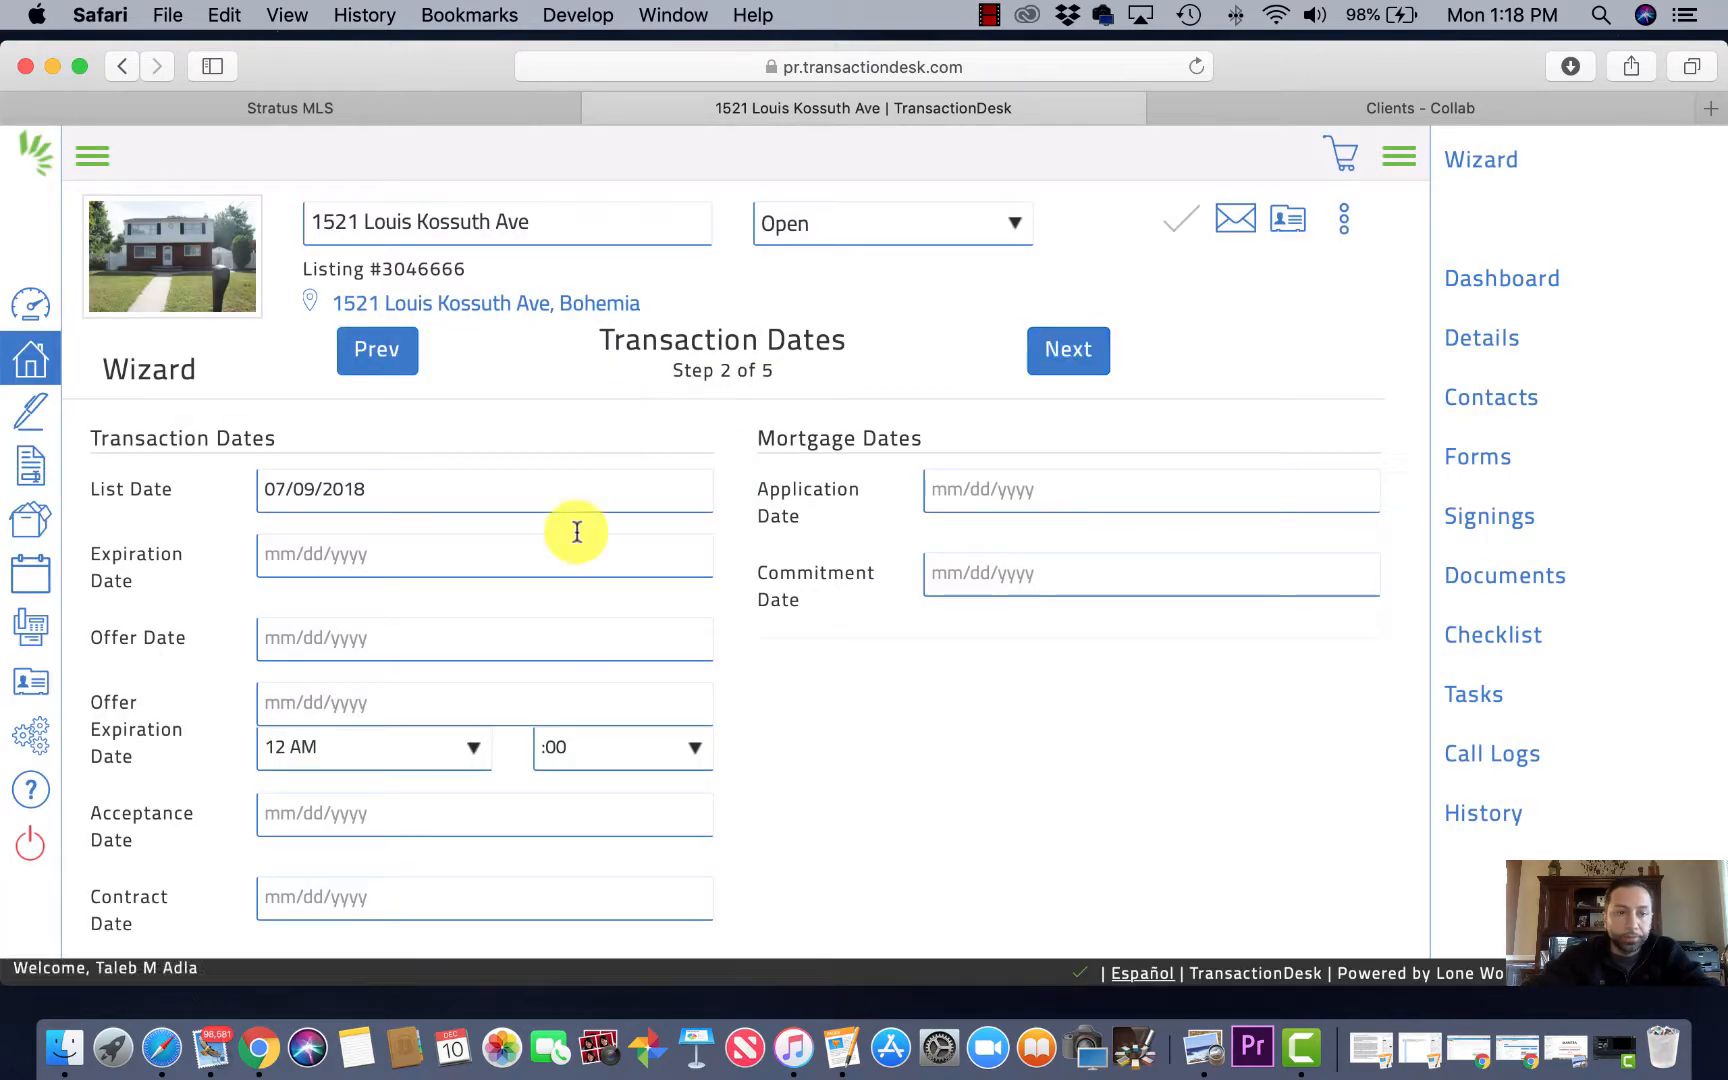
Step: Leave only List Date 07/09/2018 filled on Transaction Dates and continue to Contacts
{"action": "scroll", "coordinate": [577, 541], "scroll_direction": "down", "scroll_amount": 2}
{"action": "scroll", "coordinate": [393, 505], "scroll_direction": "down", "scroll_amount": 1}
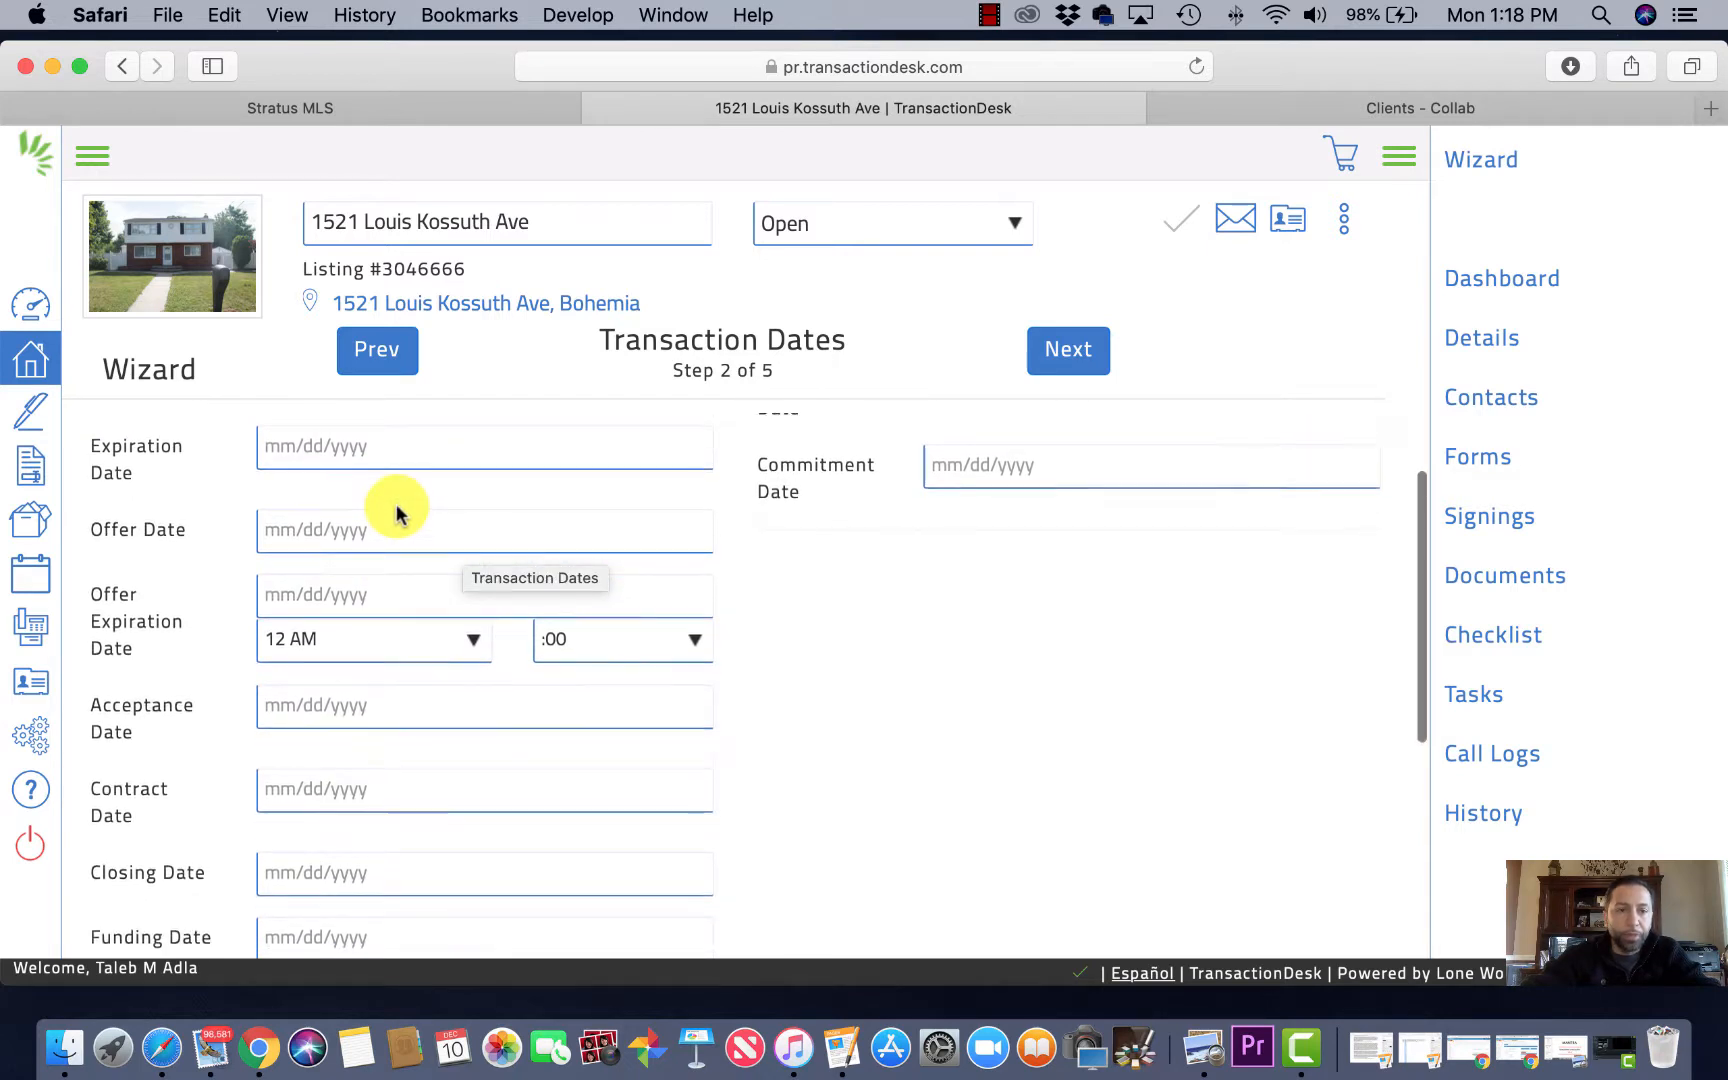
{"action": "scroll", "coordinate": [393, 503], "scroll_direction": "up", "scroll_amount": 3}
{"action": "scroll", "coordinate": [397, 575], "scroll_direction": "down", "scroll_amount": 10}
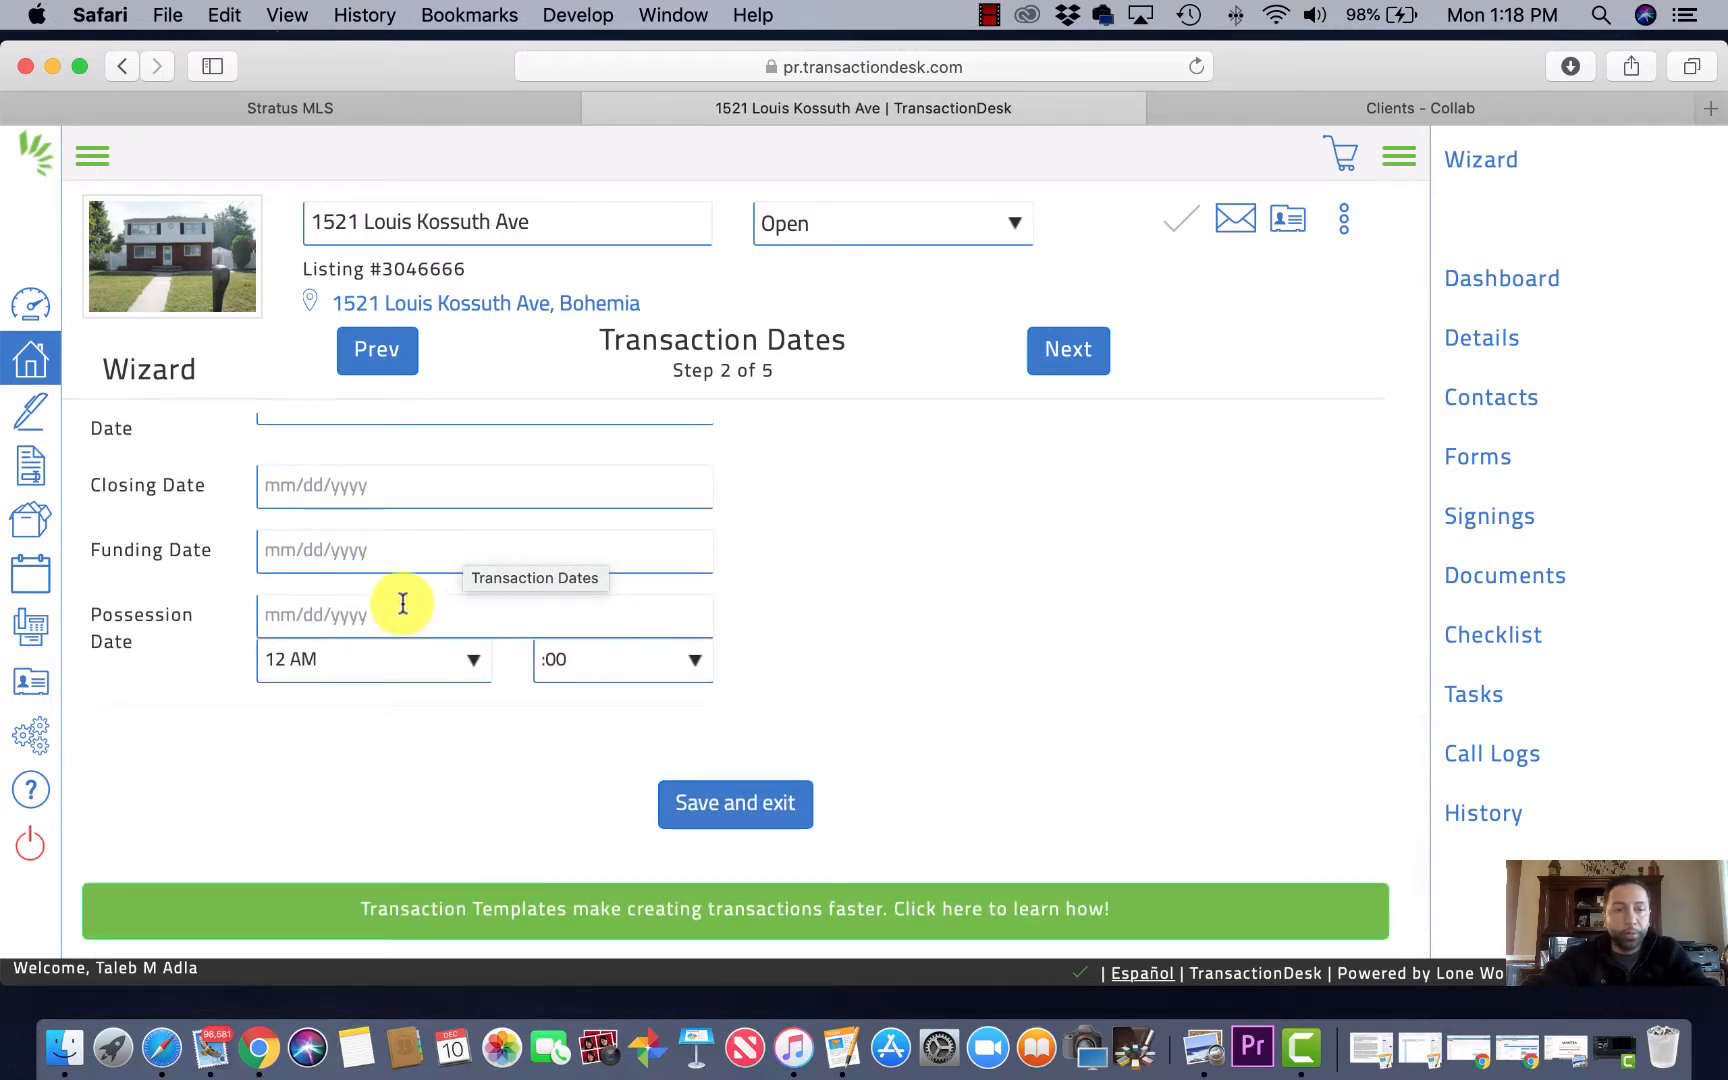
{"action": "scroll", "coordinate": [380, 553], "scroll_direction": "up", "scroll_amount": 8}
{"action": "scroll", "coordinate": [380, 553], "scroll_direction": "up", "scroll_amount": 1}
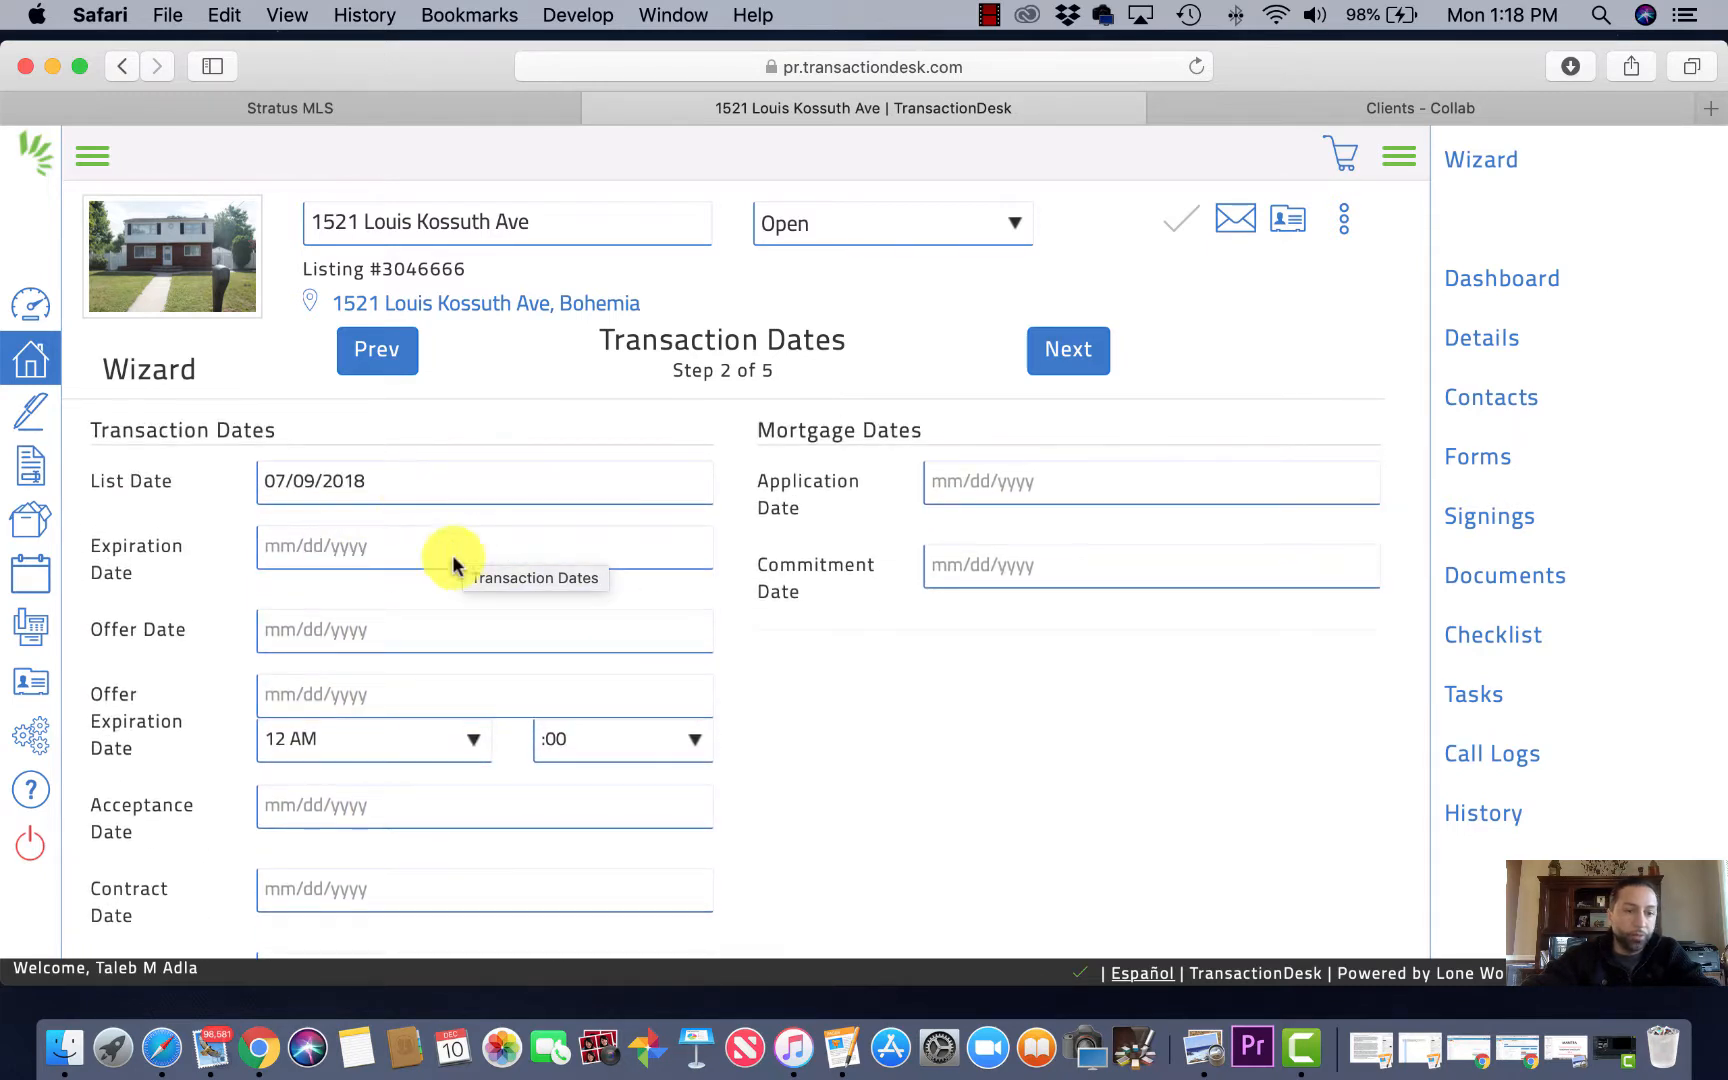
{"action": "scroll", "coordinate": [410, 665], "scroll_direction": "down", "scroll_amount": 4}
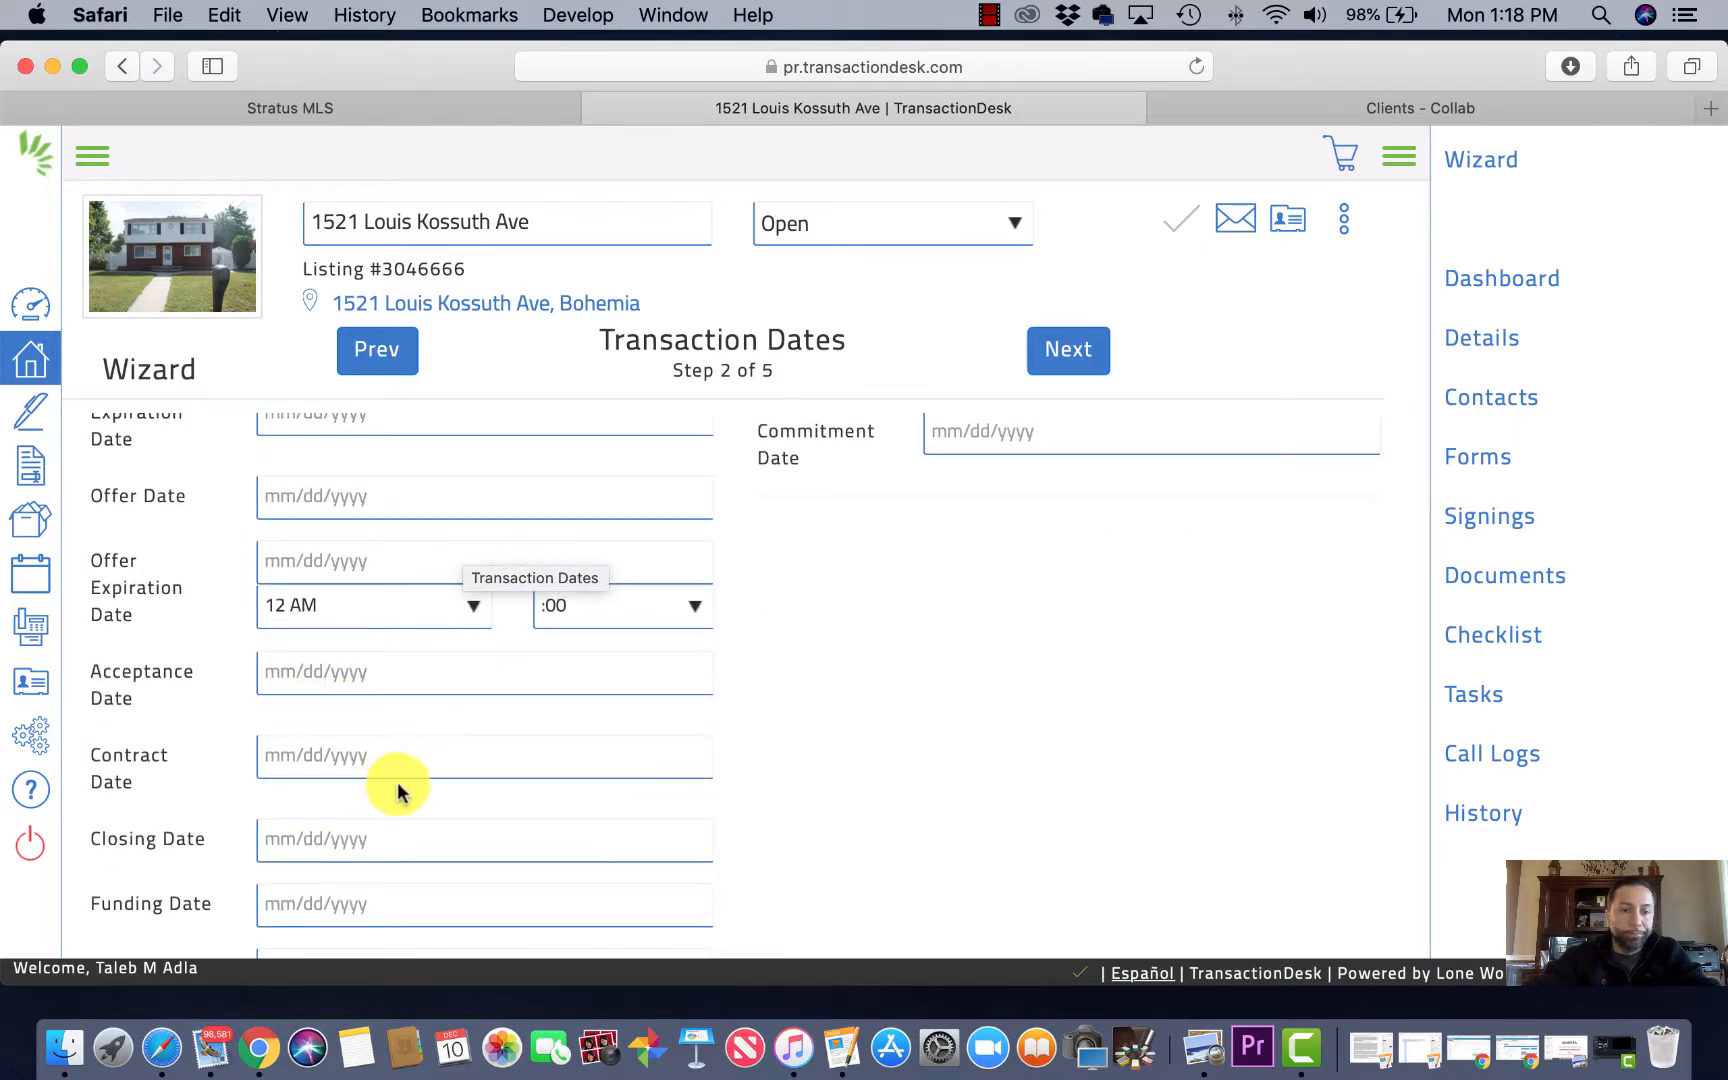
{"action": "scroll", "coordinate": [520, 790], "scroll_direction": "down", "scroll_amount": 3}
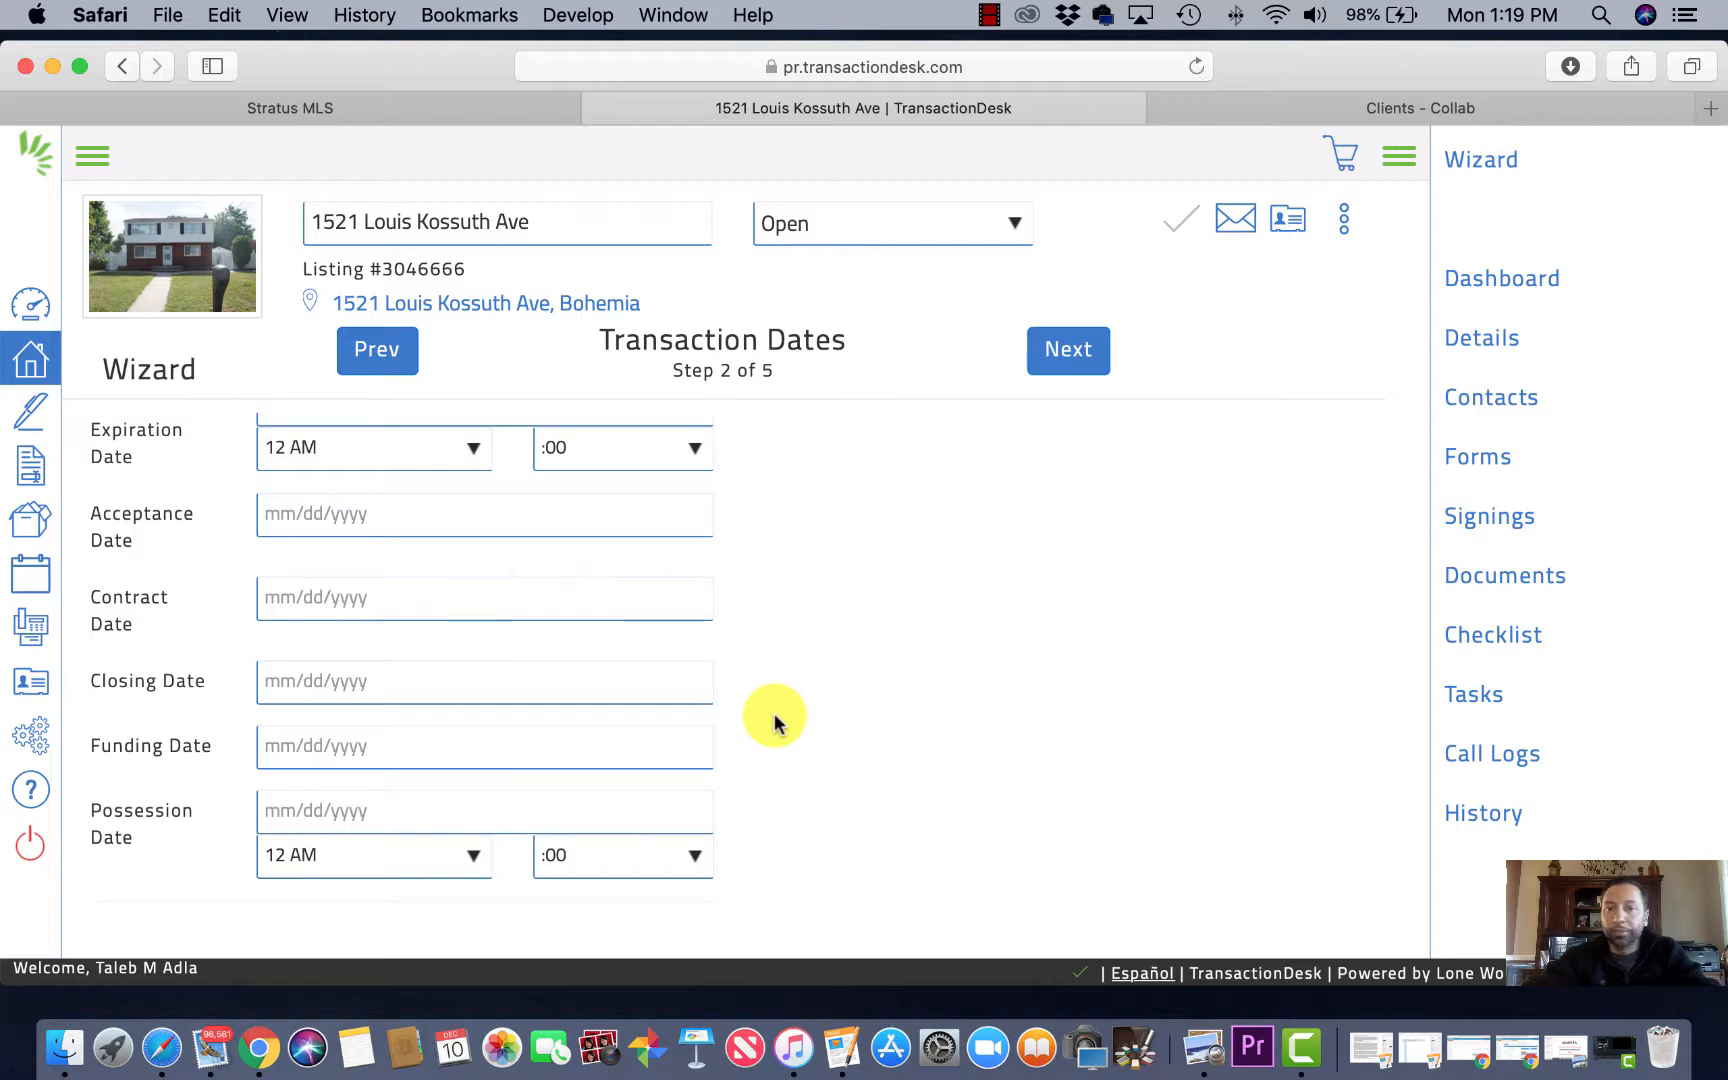
{"action": "scroll", "coordinate": [775, 720], "scroll_direction": "up", "scroll_amount": 5}
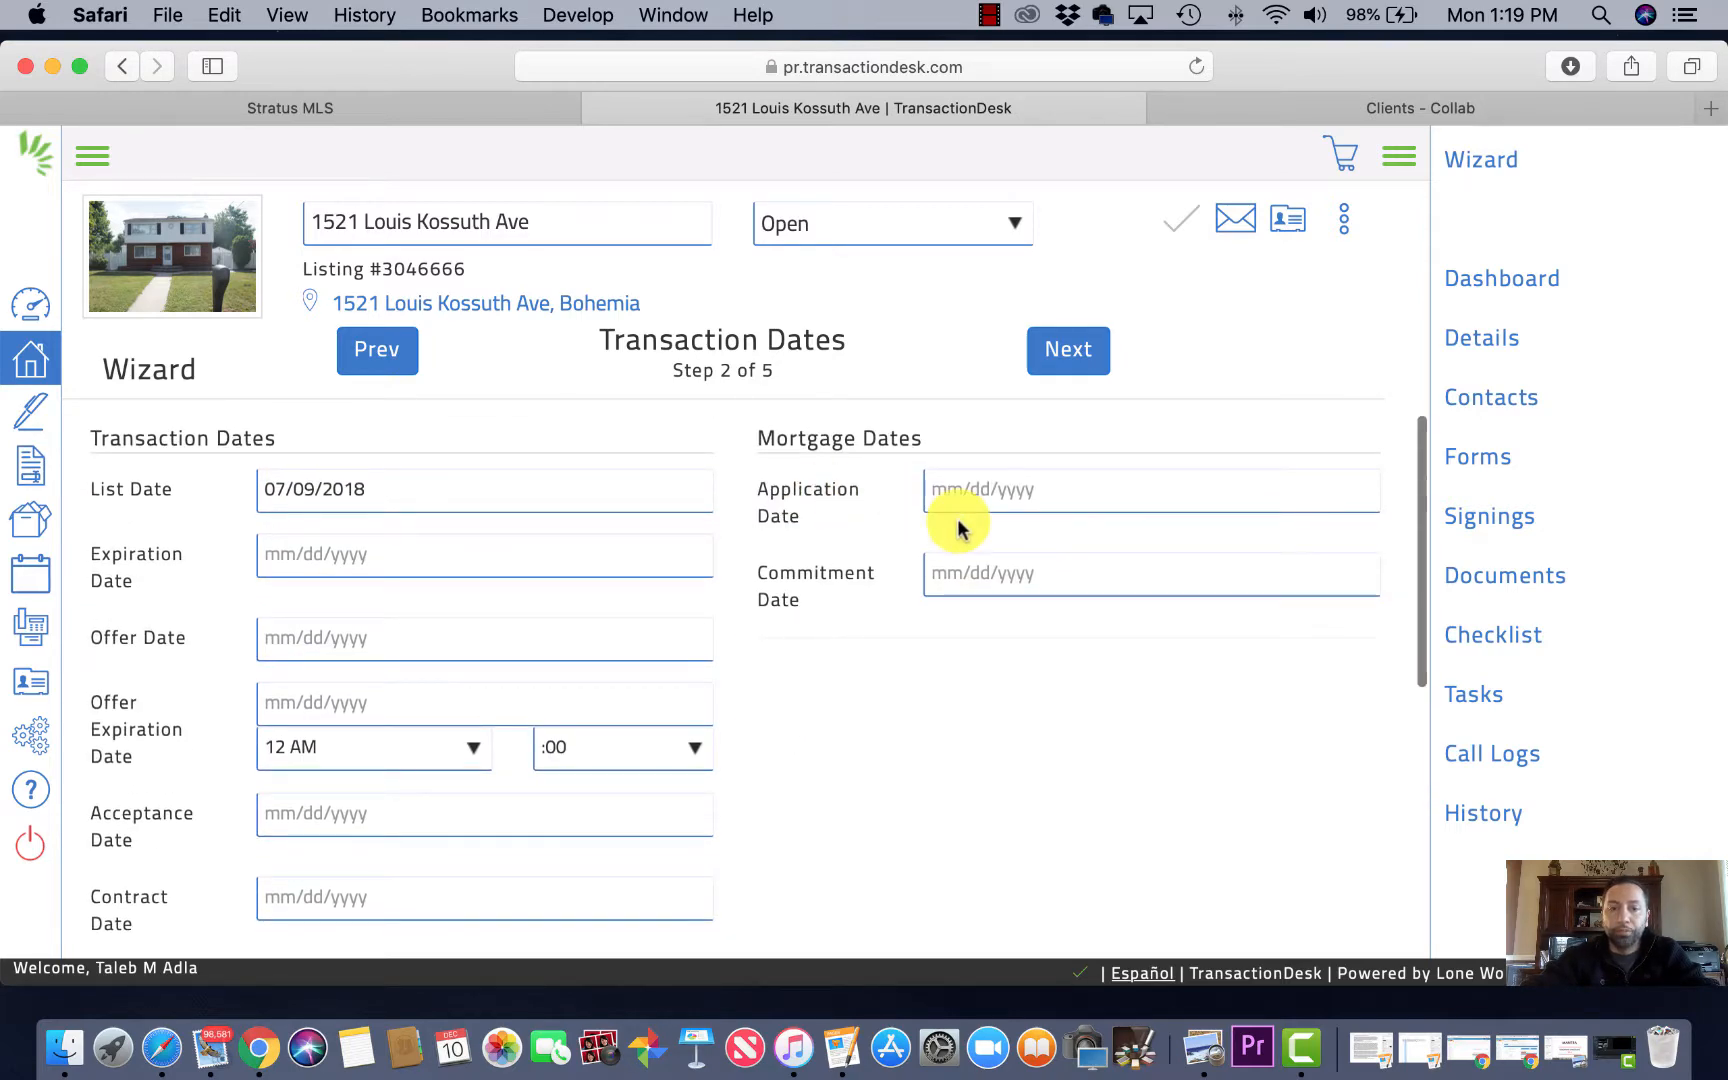
{"action": "left_click", "coordinate": [1068, 355]}
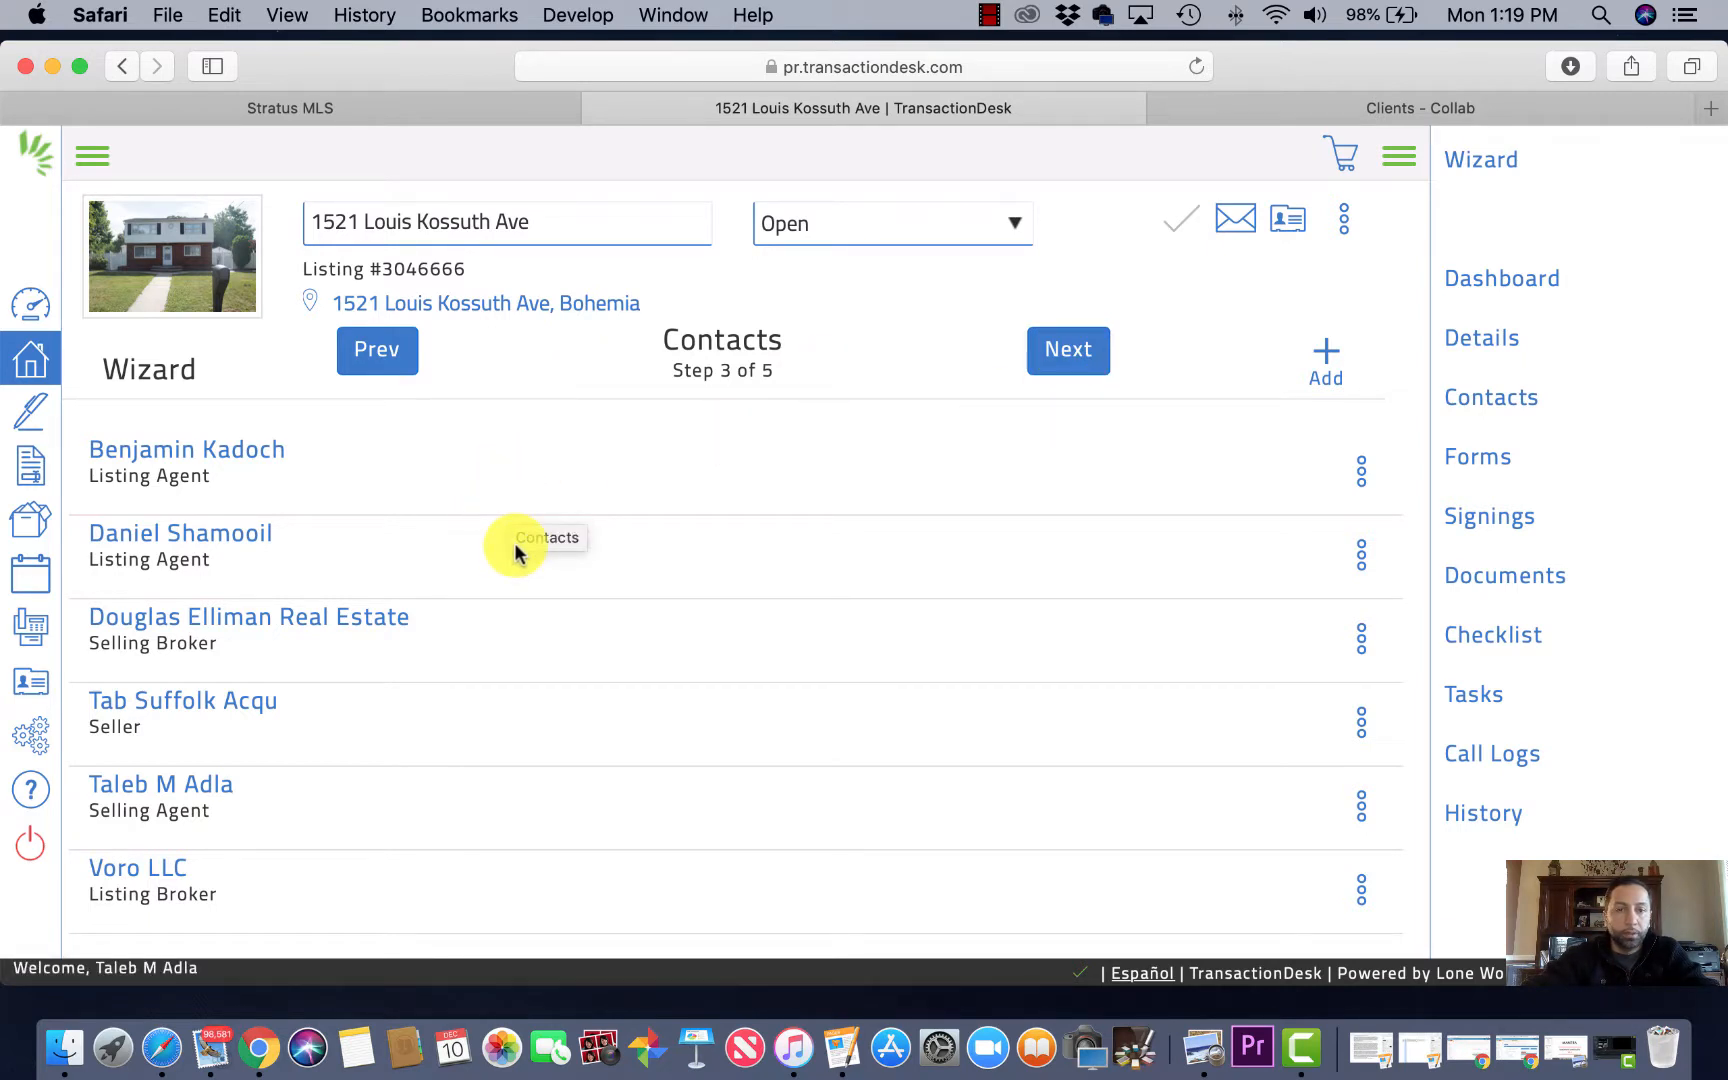
Step: Delete the listing agent contacts from the transaction
{"action": "scroll", "coordinate": [516, 553], "scroll_direction": "down", "scroll_amount": 5}
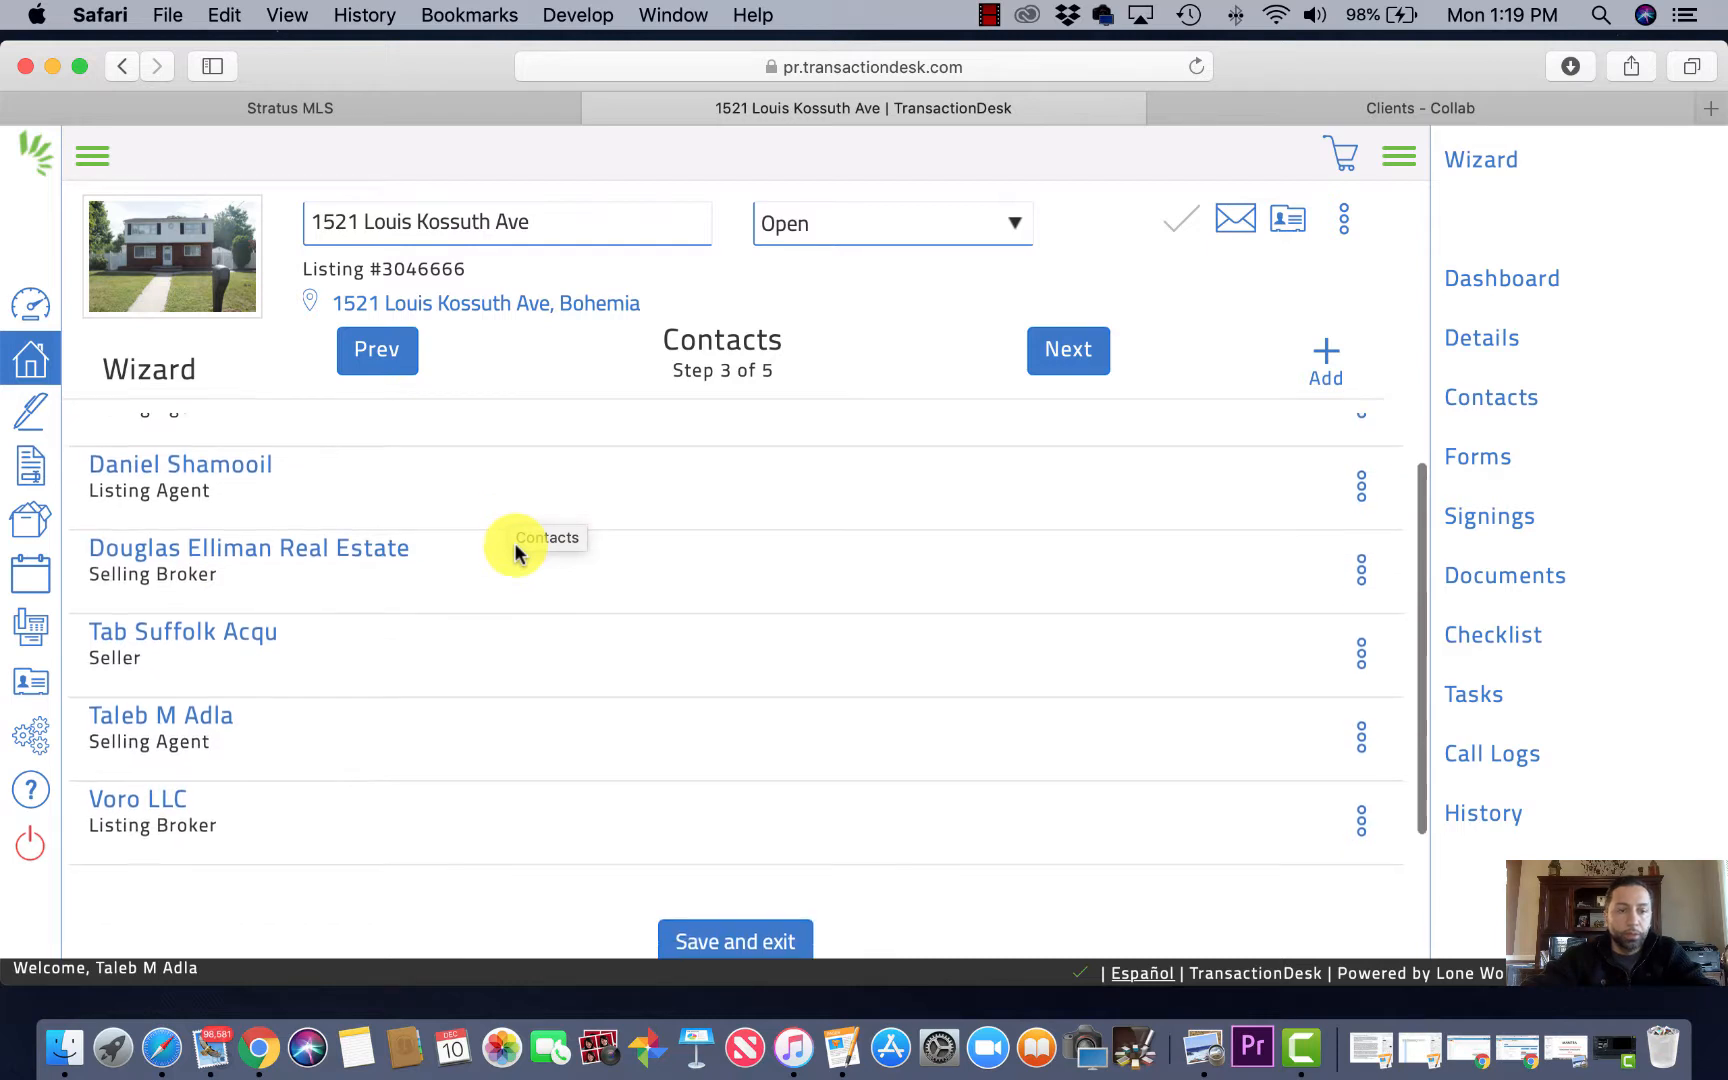
{"action": "scroll", "coordinate": [516, 553], "scroll_direction": "up", "scroll_amount": 5}
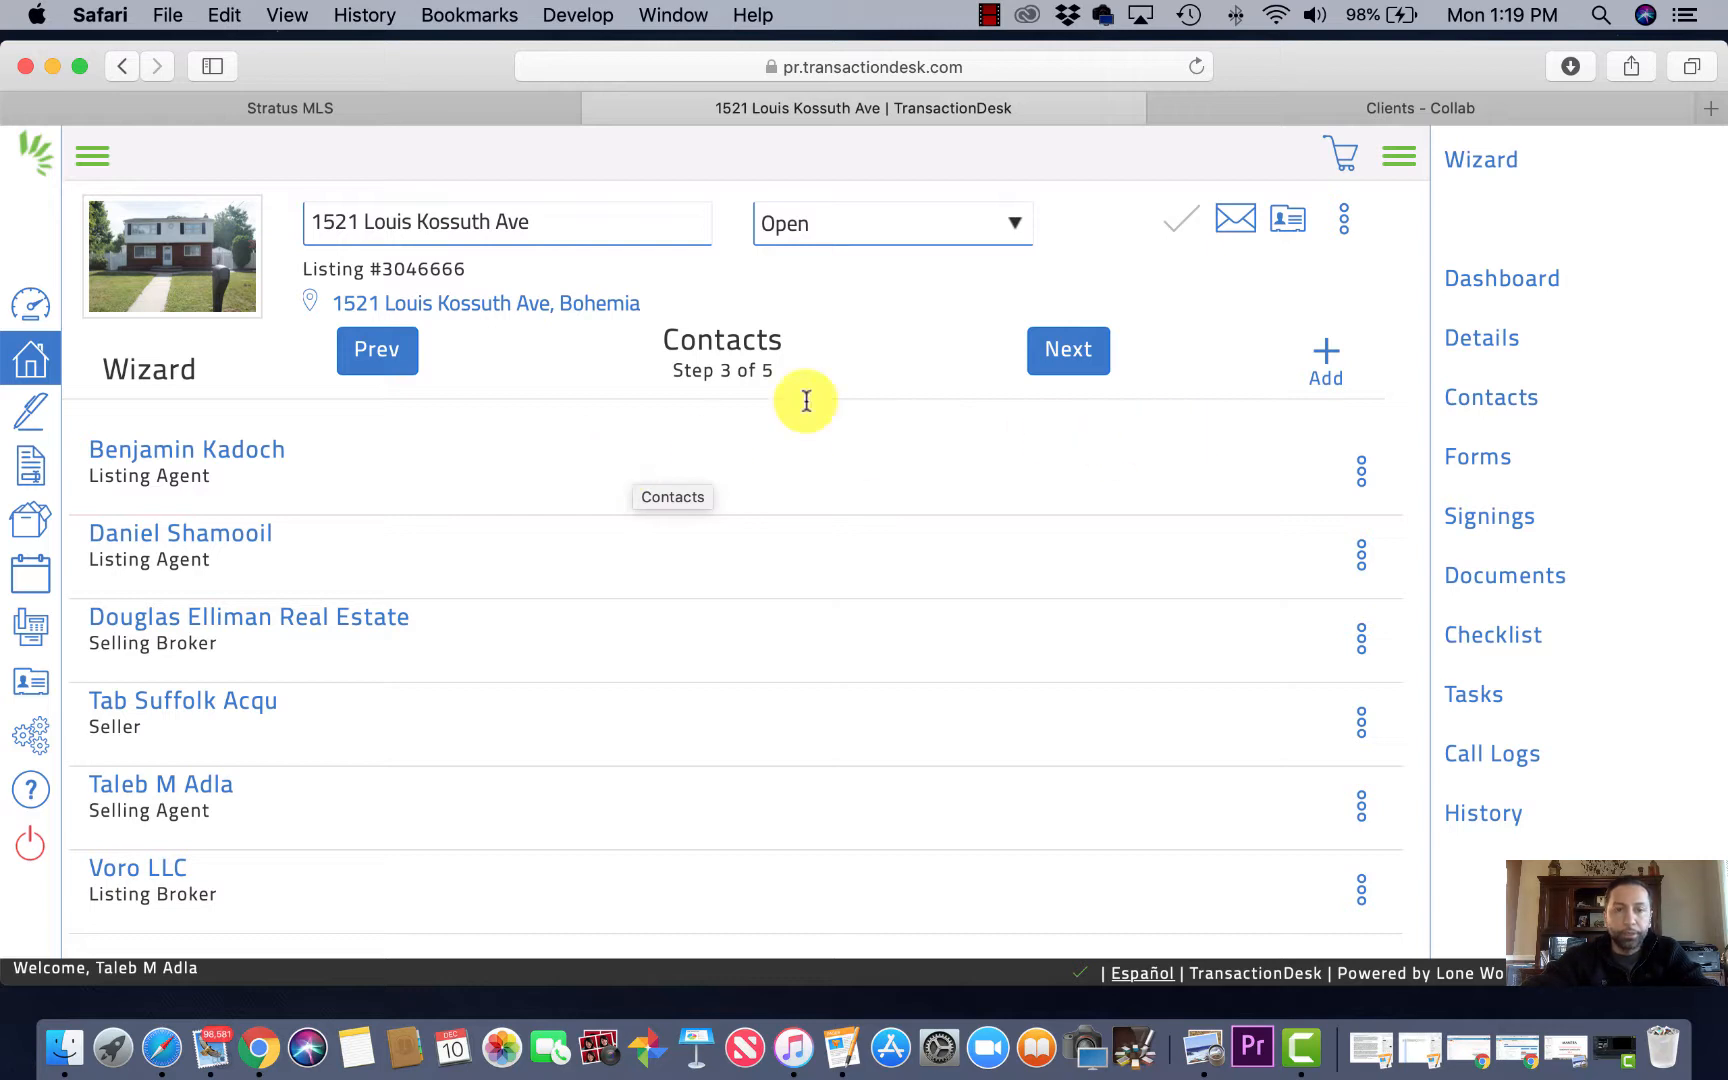
{"action": "left_click", "coordinate": [1362, 478]}
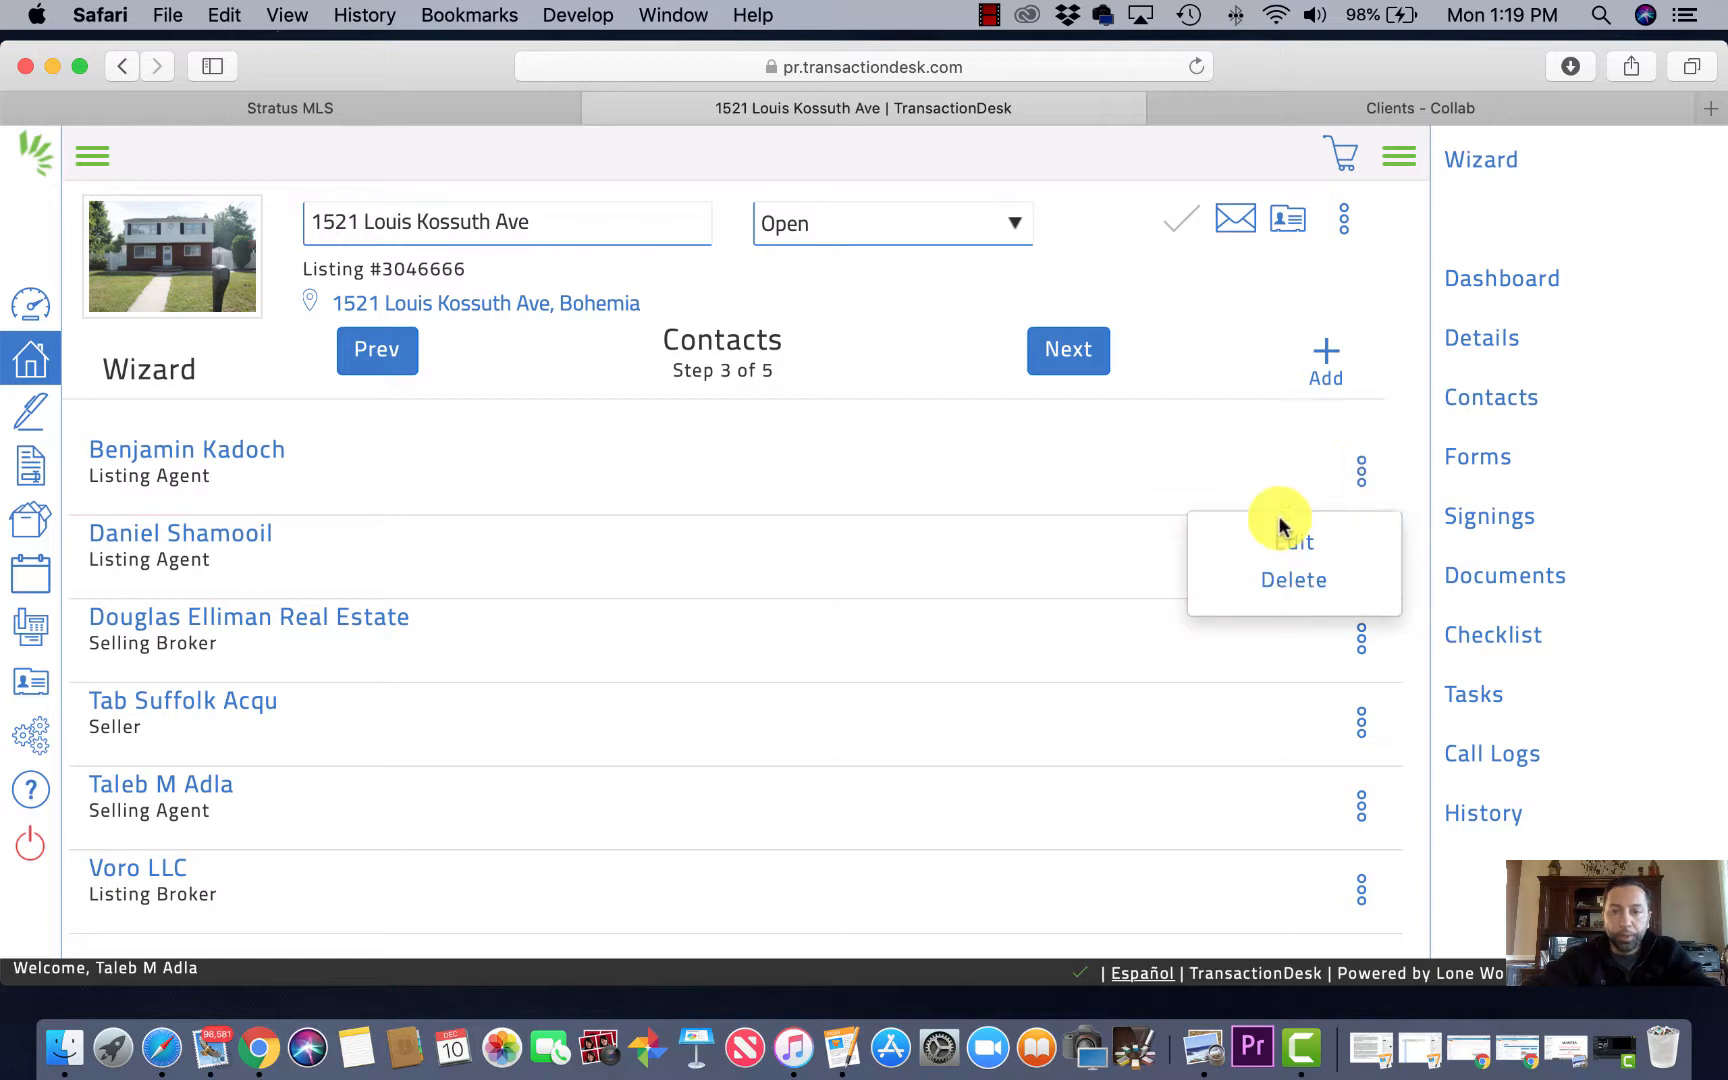
{"action": "left_click", "coordinate": [1300, 582]}
{"action": "left_click", "coordinate": [1216, 206]}
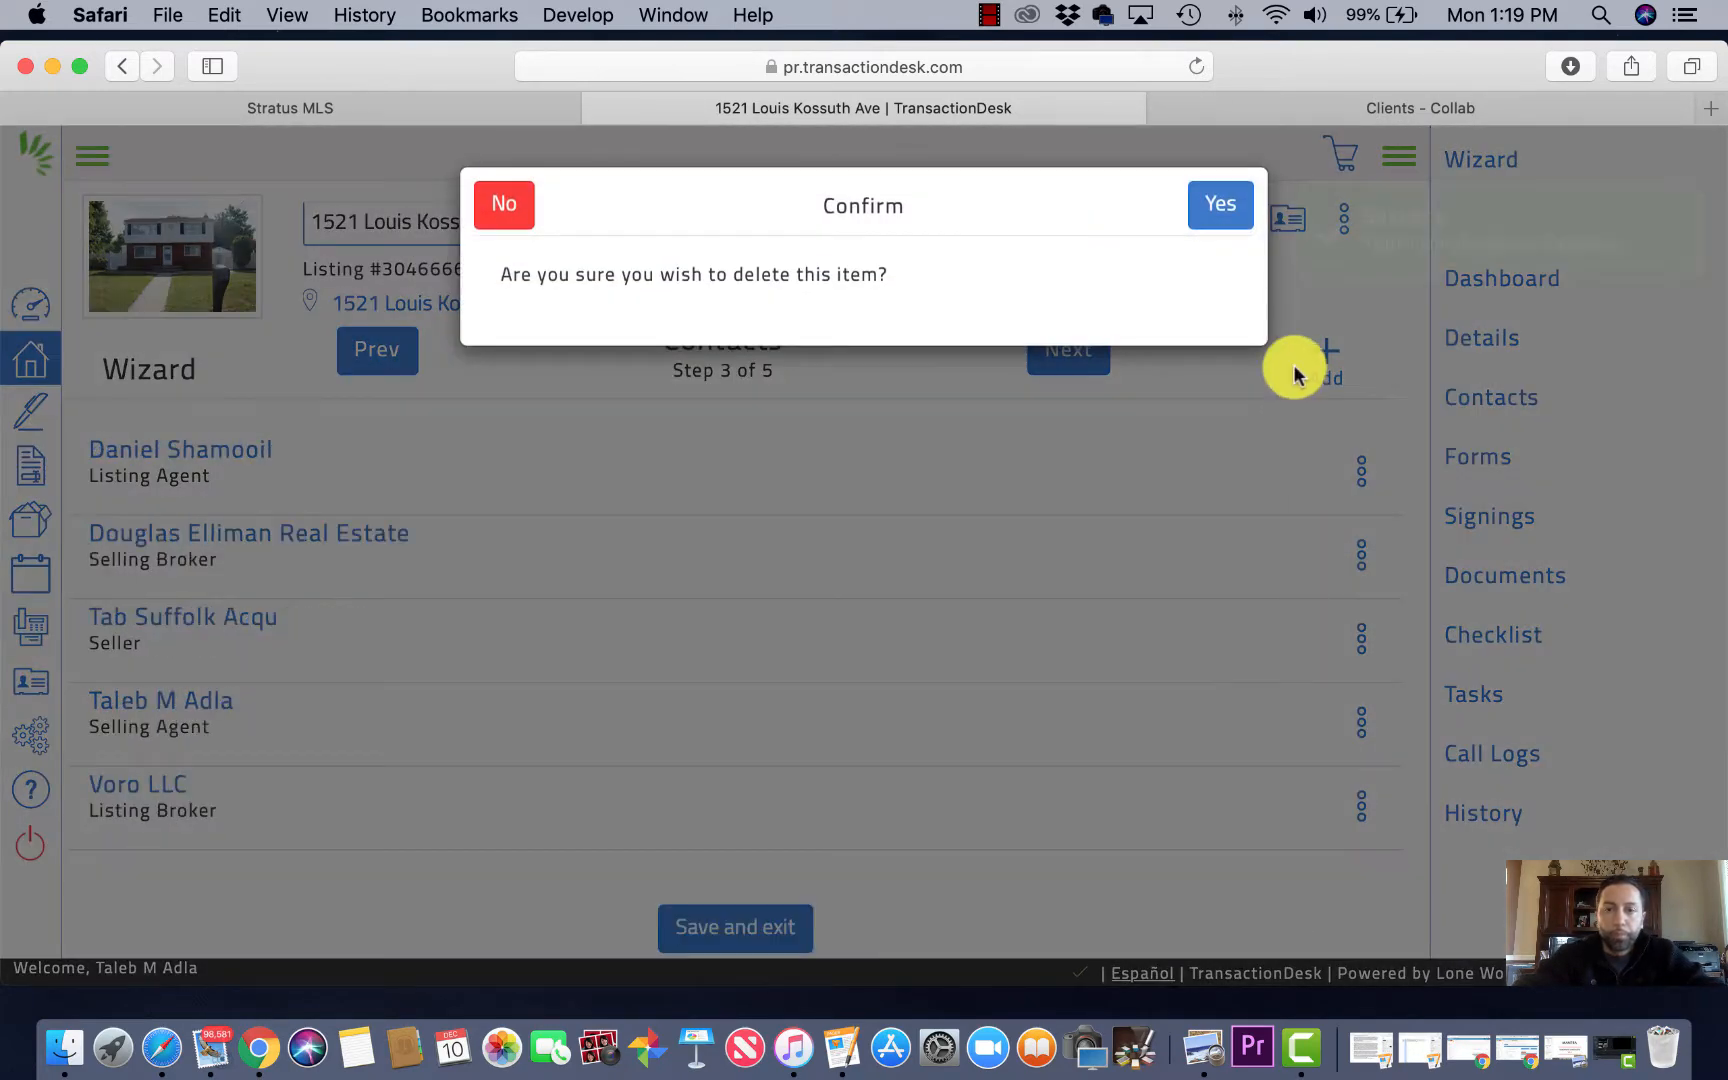
{"action": "left_click", "coordinate": [1219, 205]}
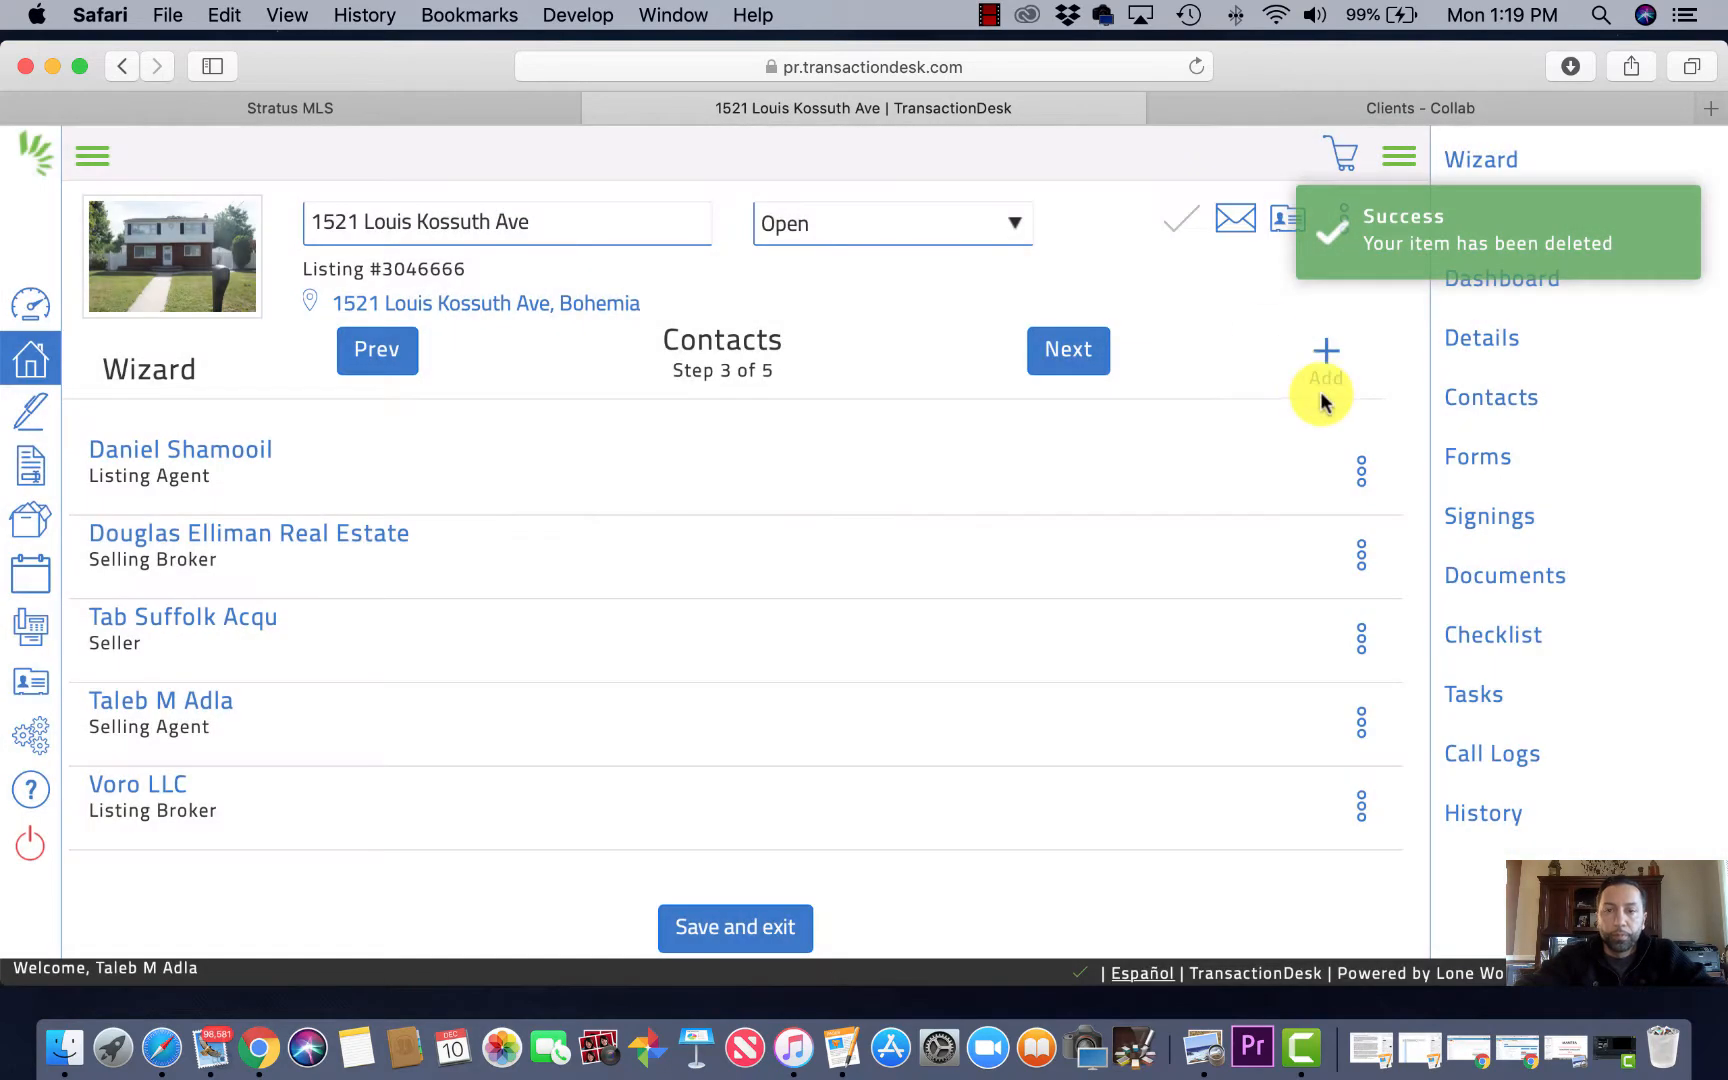
{"action": "left_click", "coordinate": [1361, 472]}
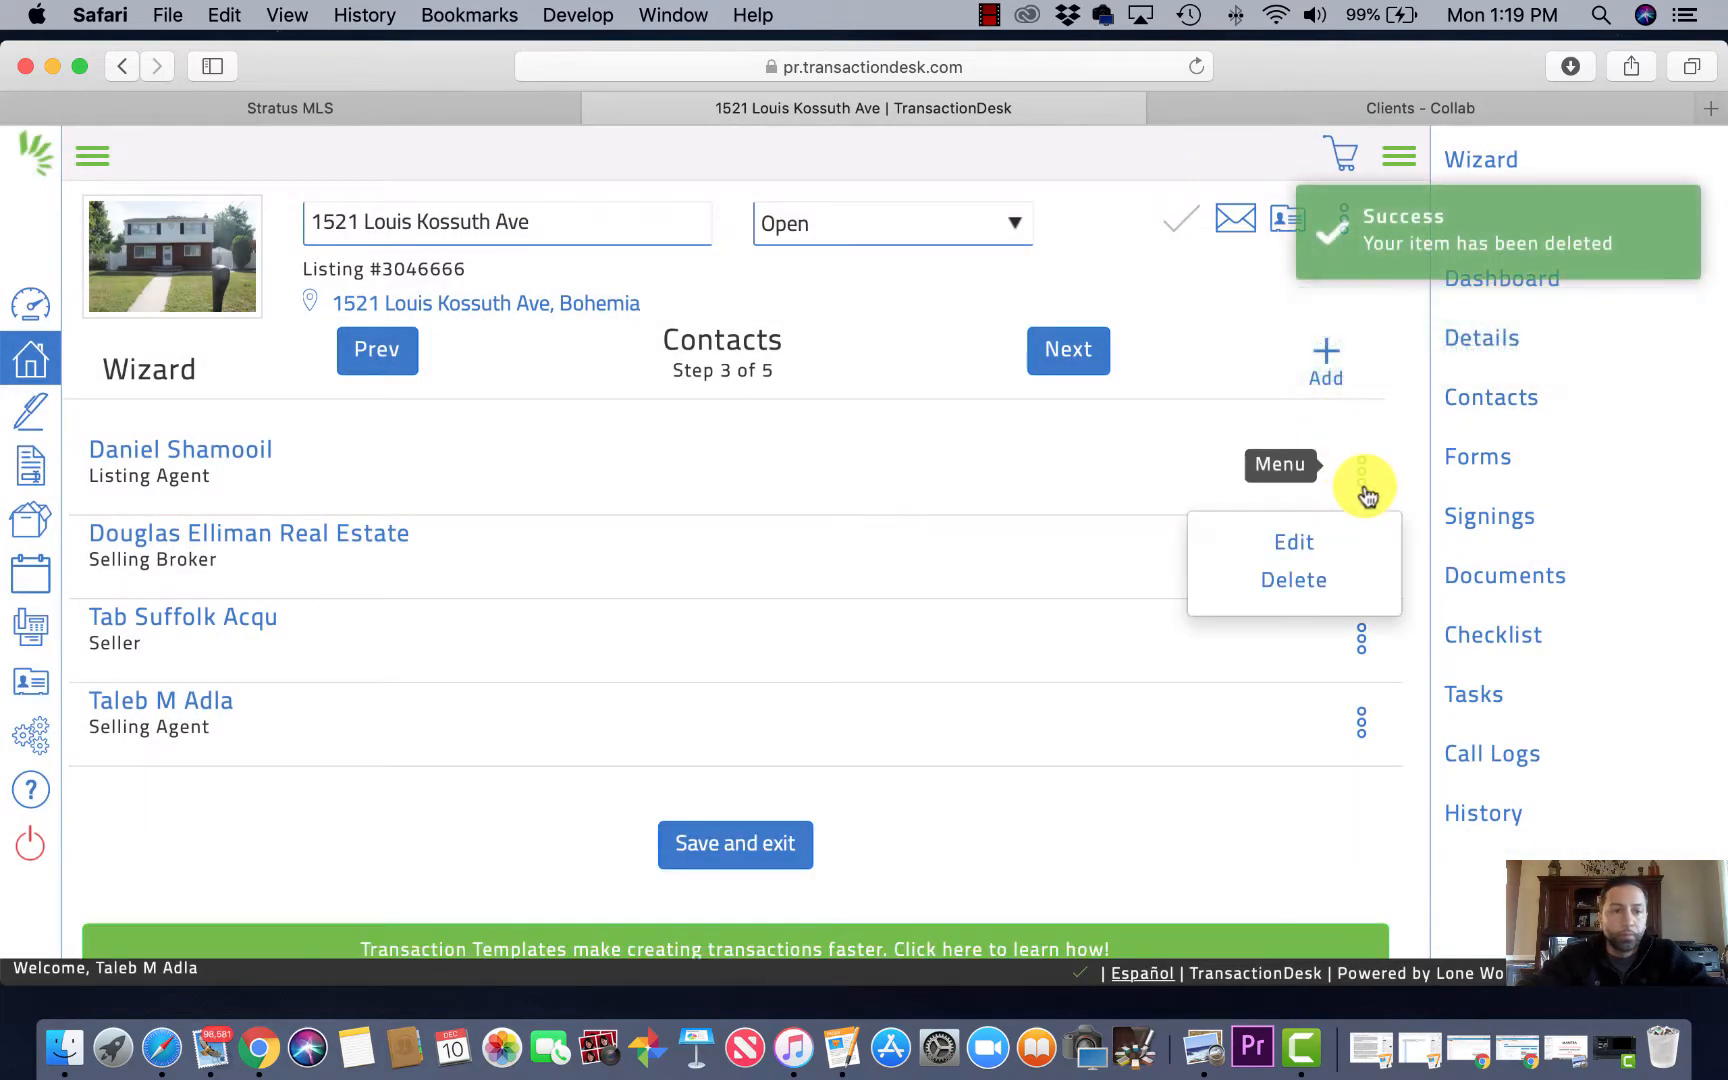
{"action": "left_click", "coordinate": [1281, 593]}
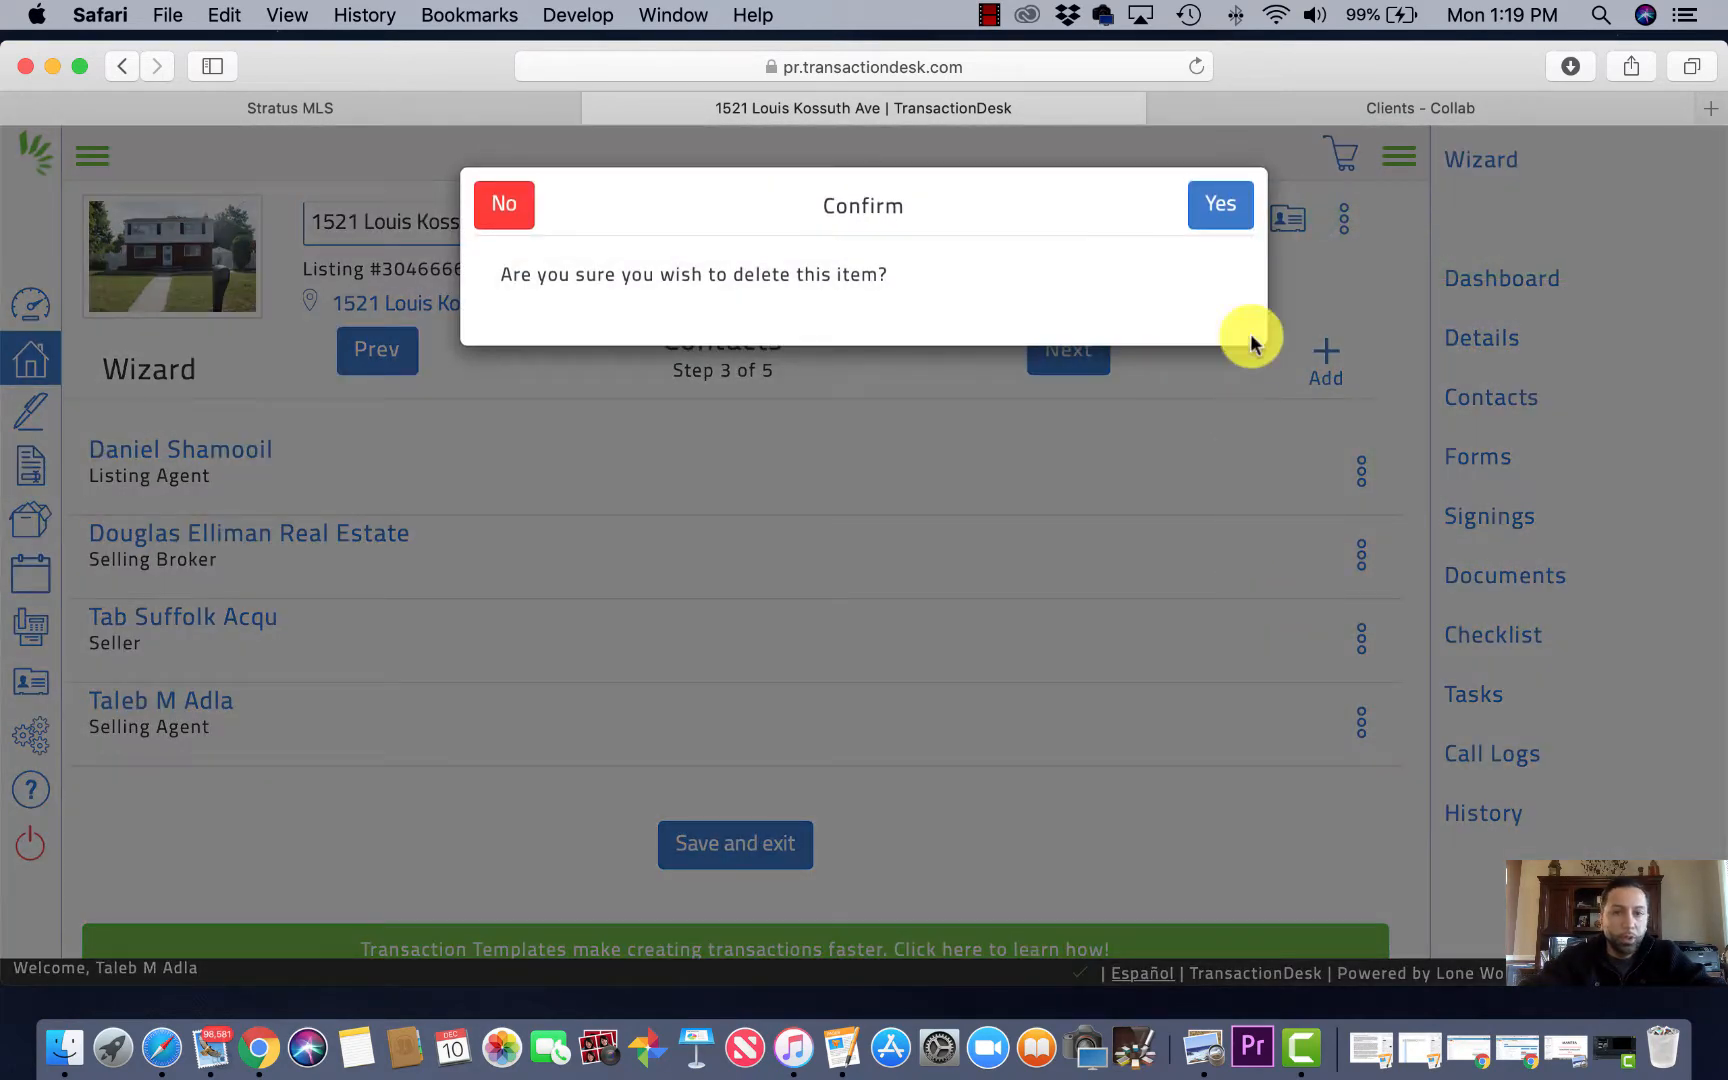
{"action": "left_click", "coordinate": [1238, 212]}
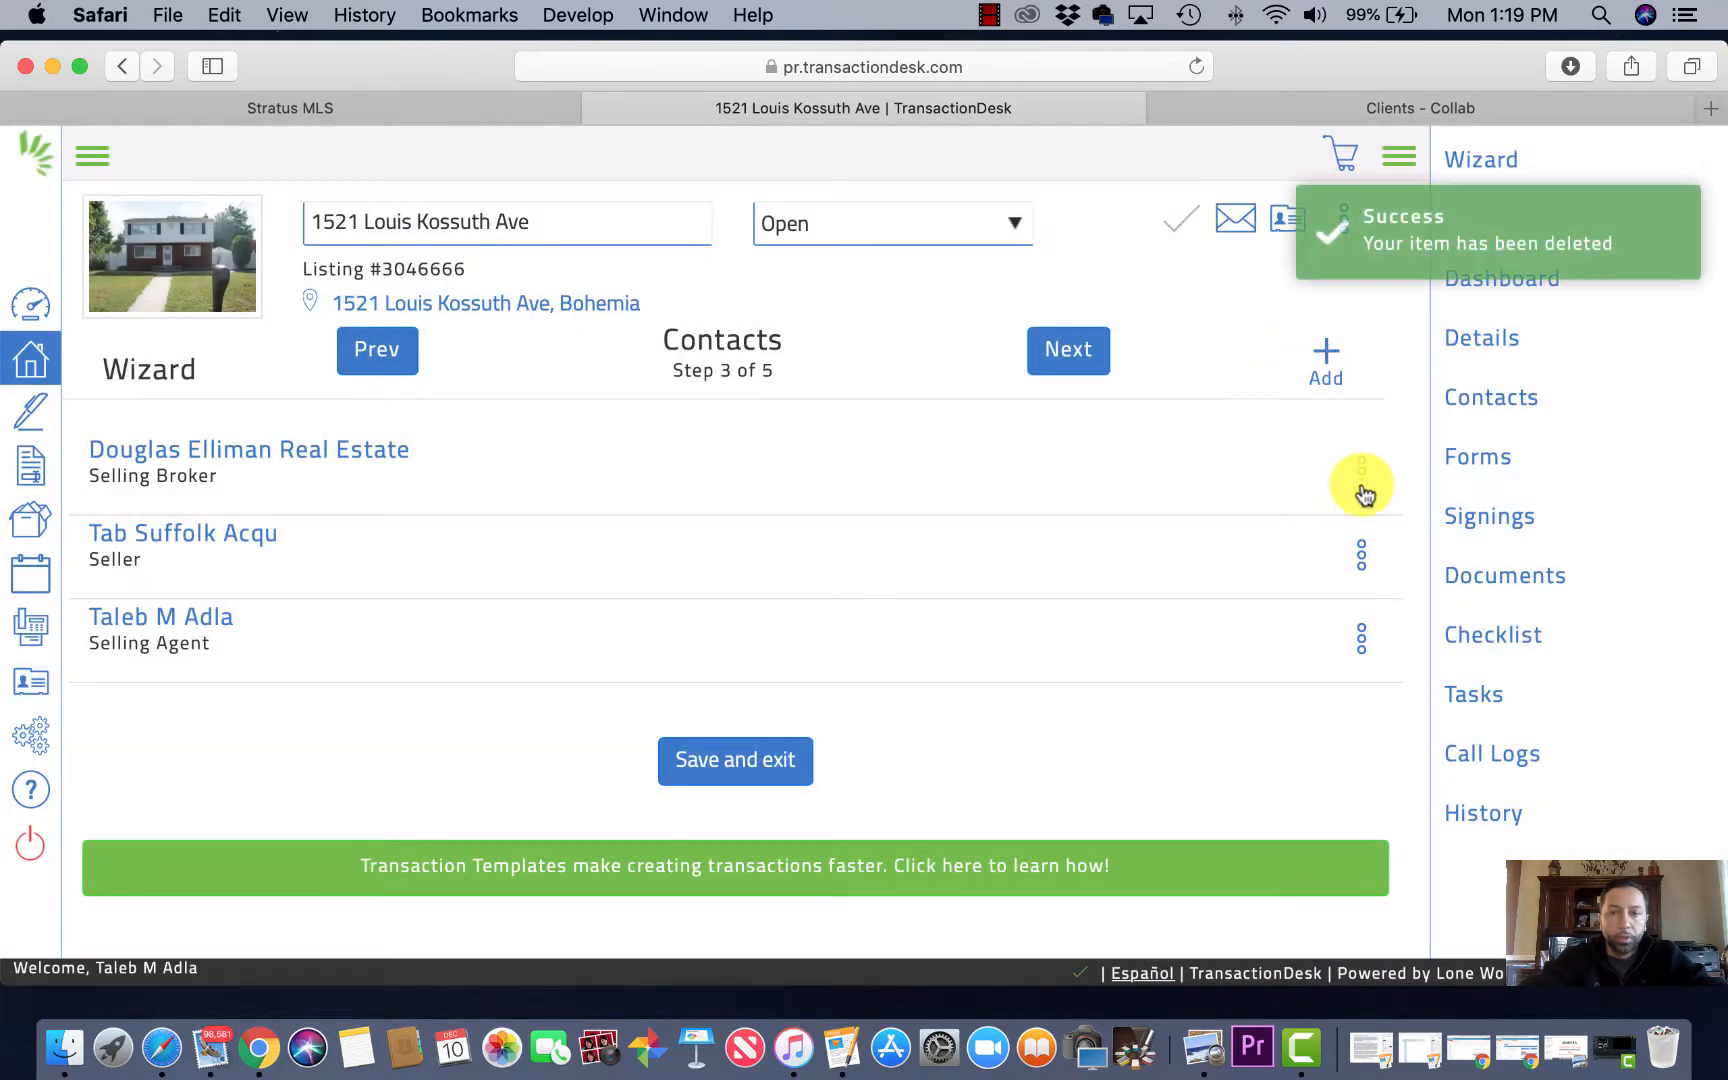
Step: Delete the seller contact and continue to the Forms step
{"action": "left_click", "coordinate": [1363, 561]}
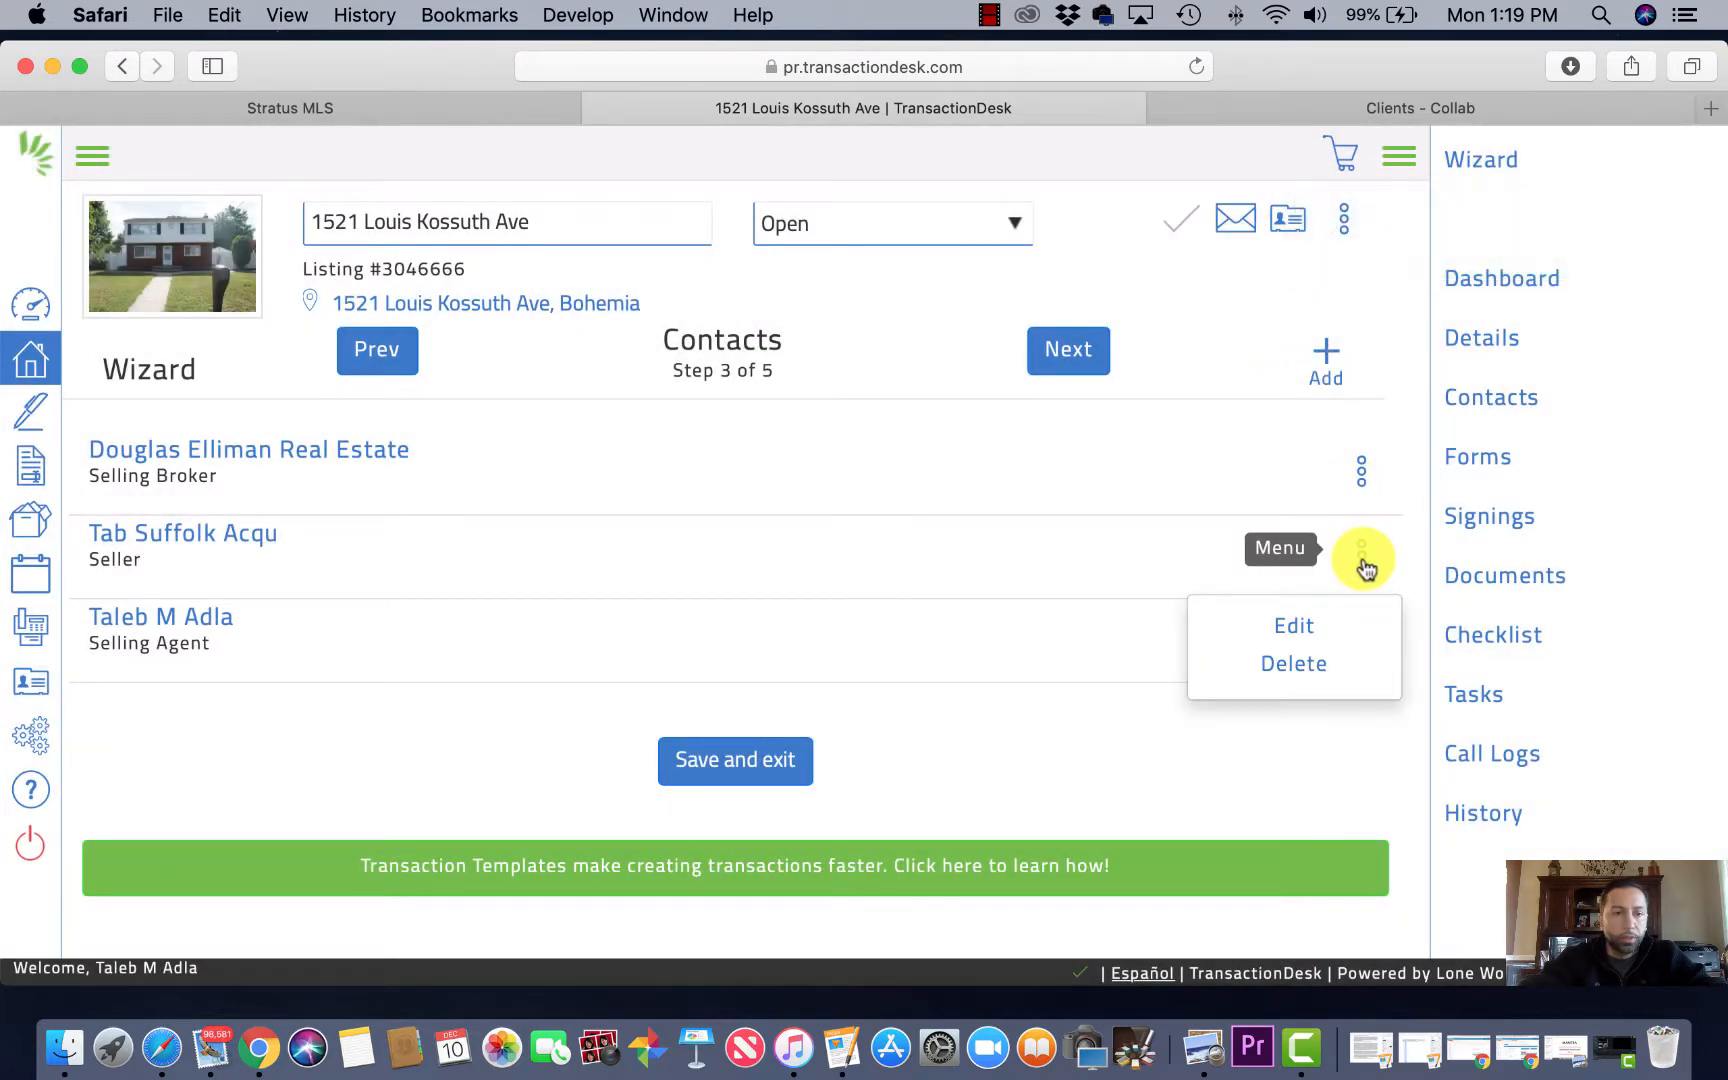
{"action": "left_click", "coordinate": [1292, 665]}
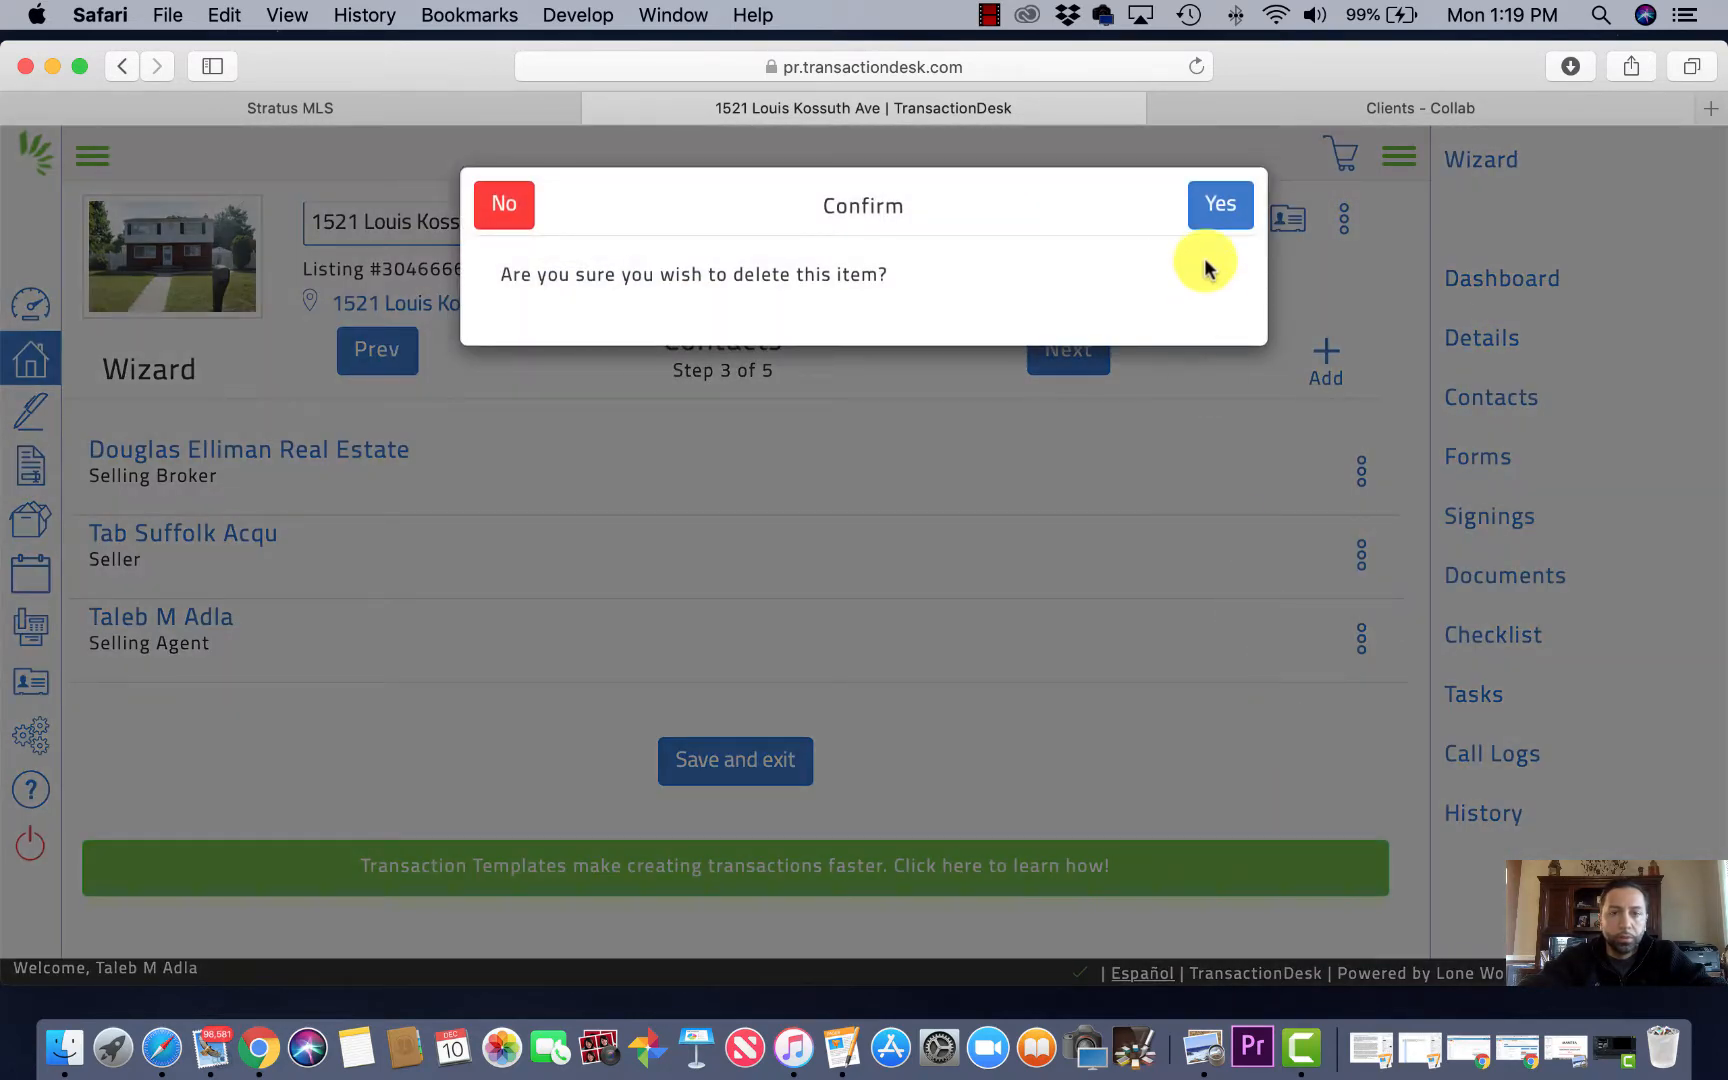
{"action": "left_click", "coordinate": [1221, 215]}
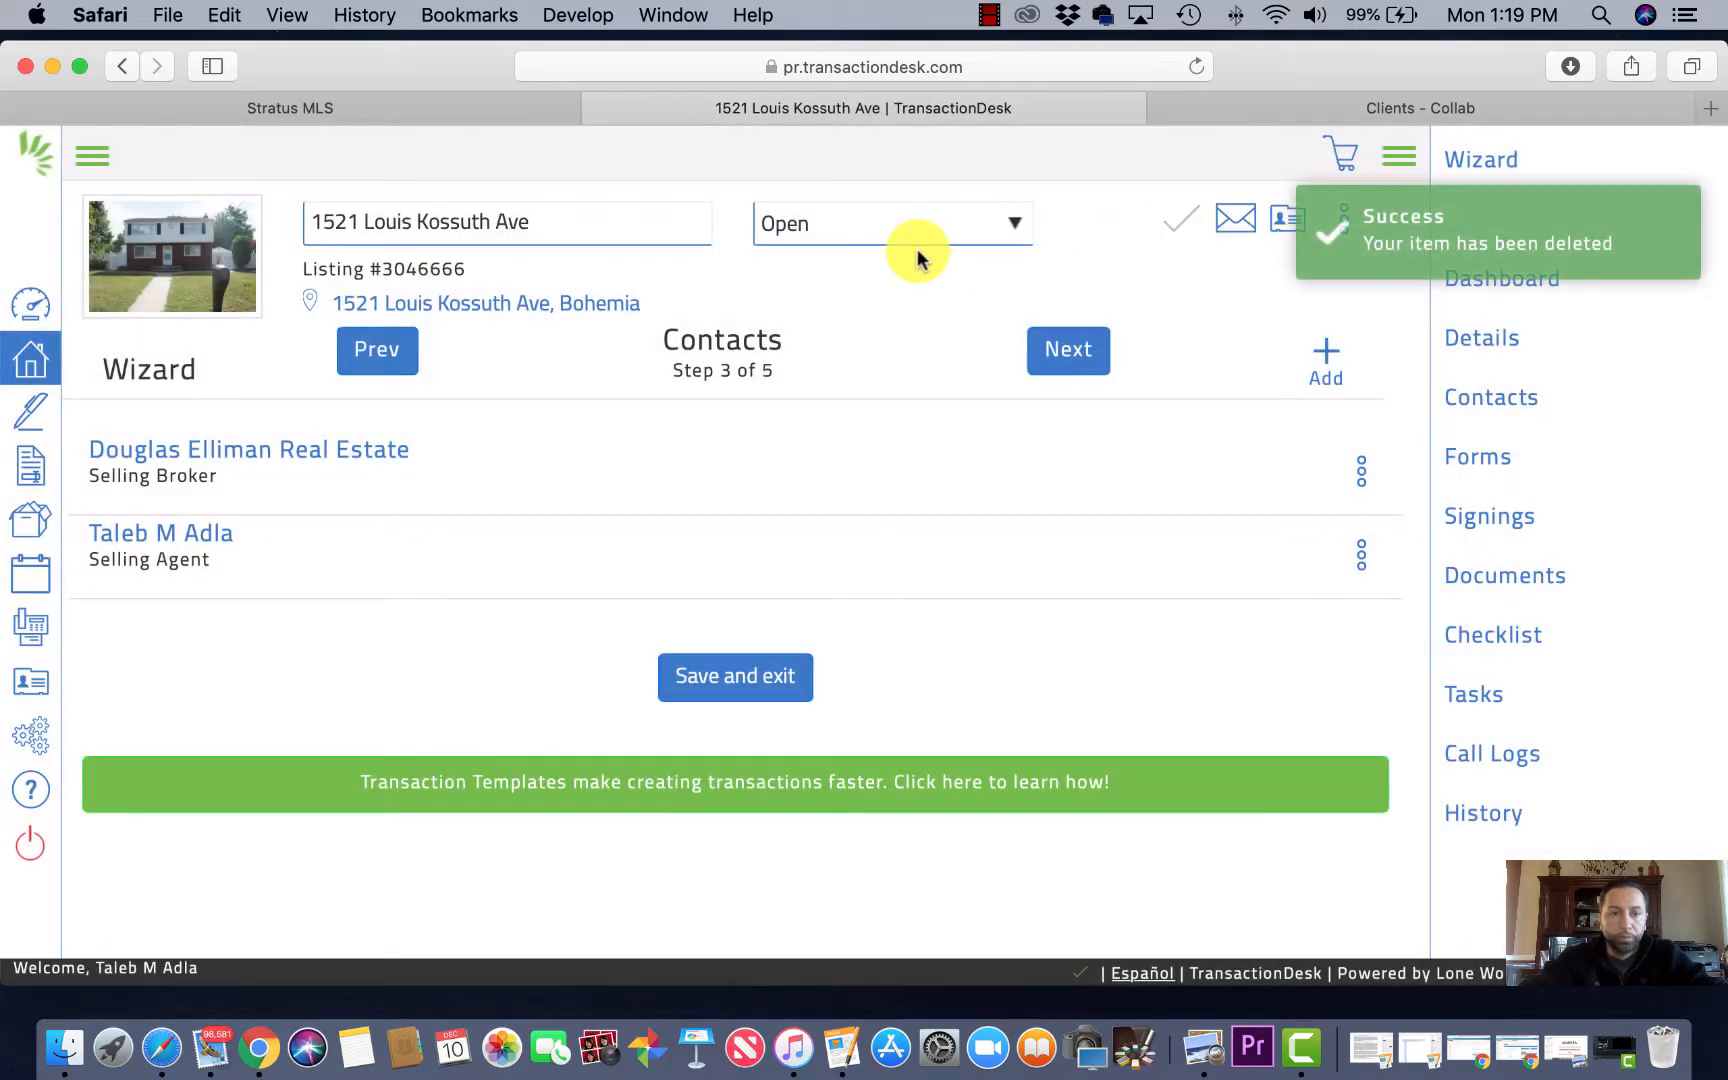
{"action": "left_click", "coordinate": [1065, 358]}
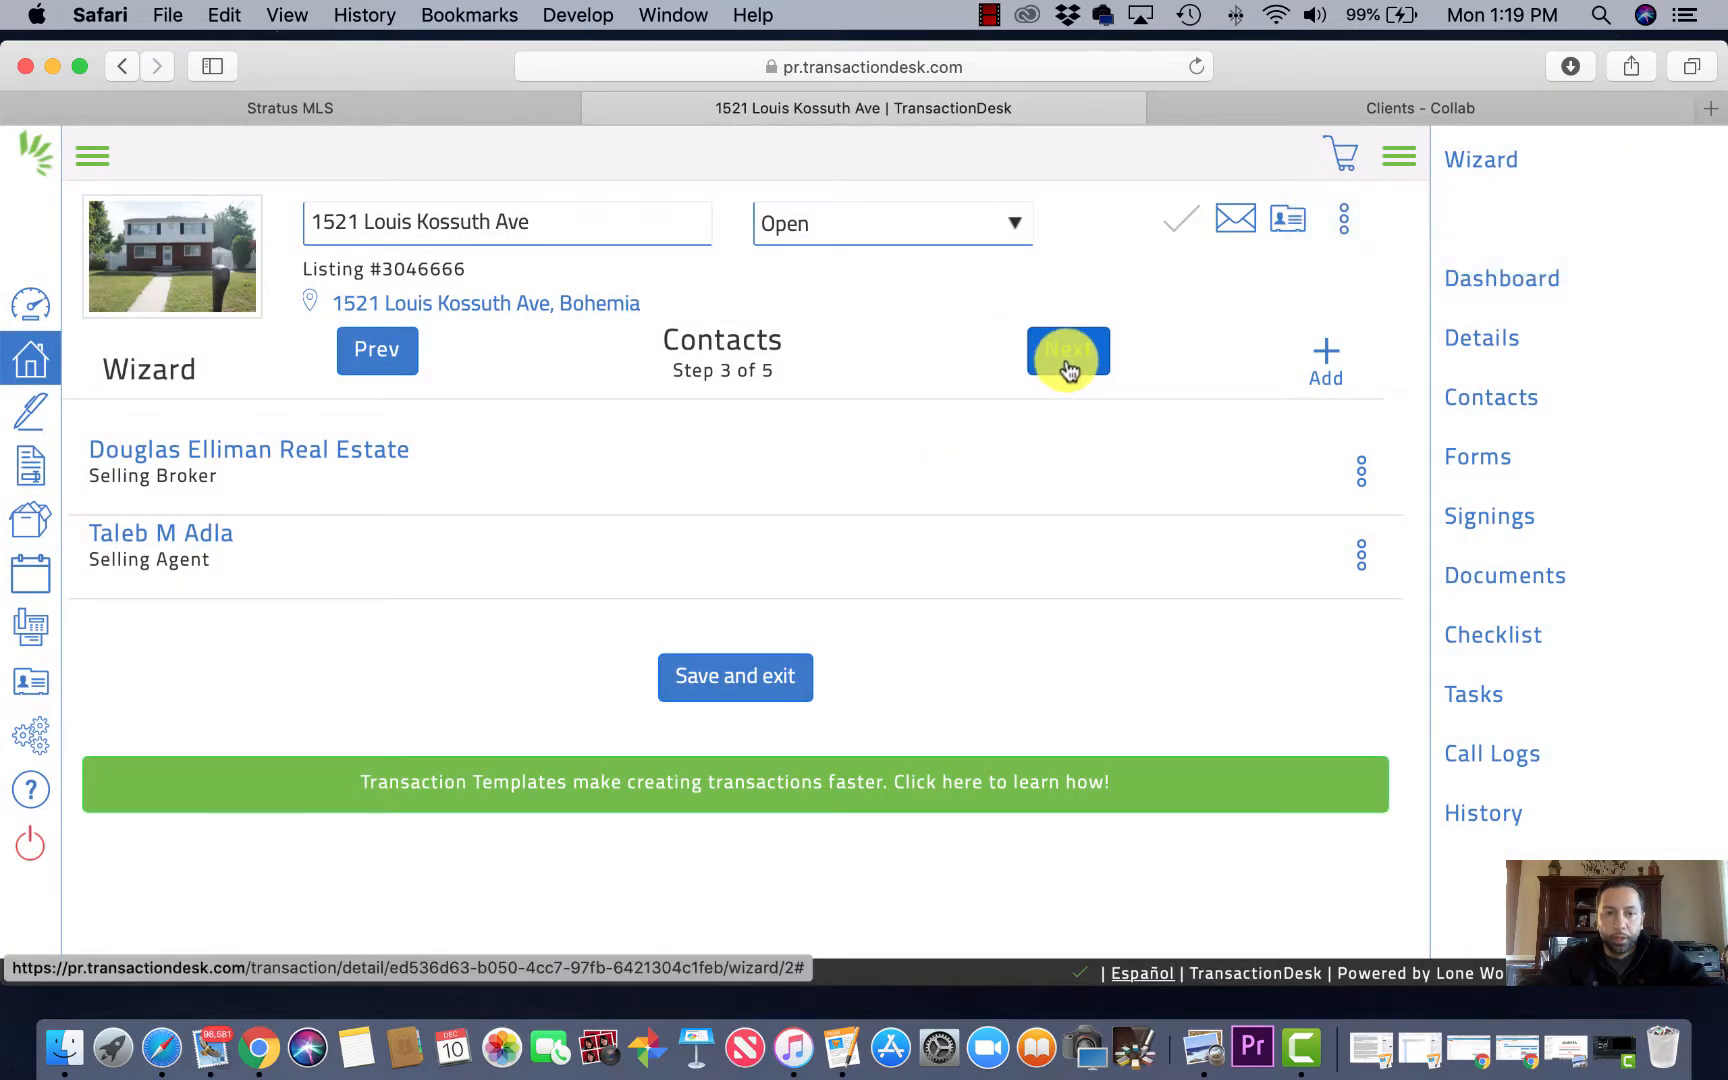
Step: From MLS Long Island, select Agency Disclosure for Buyer and Seller and Lead Paint Disclosure - Sales
{"action": "left_click", "coordinate": [1327, 365]}
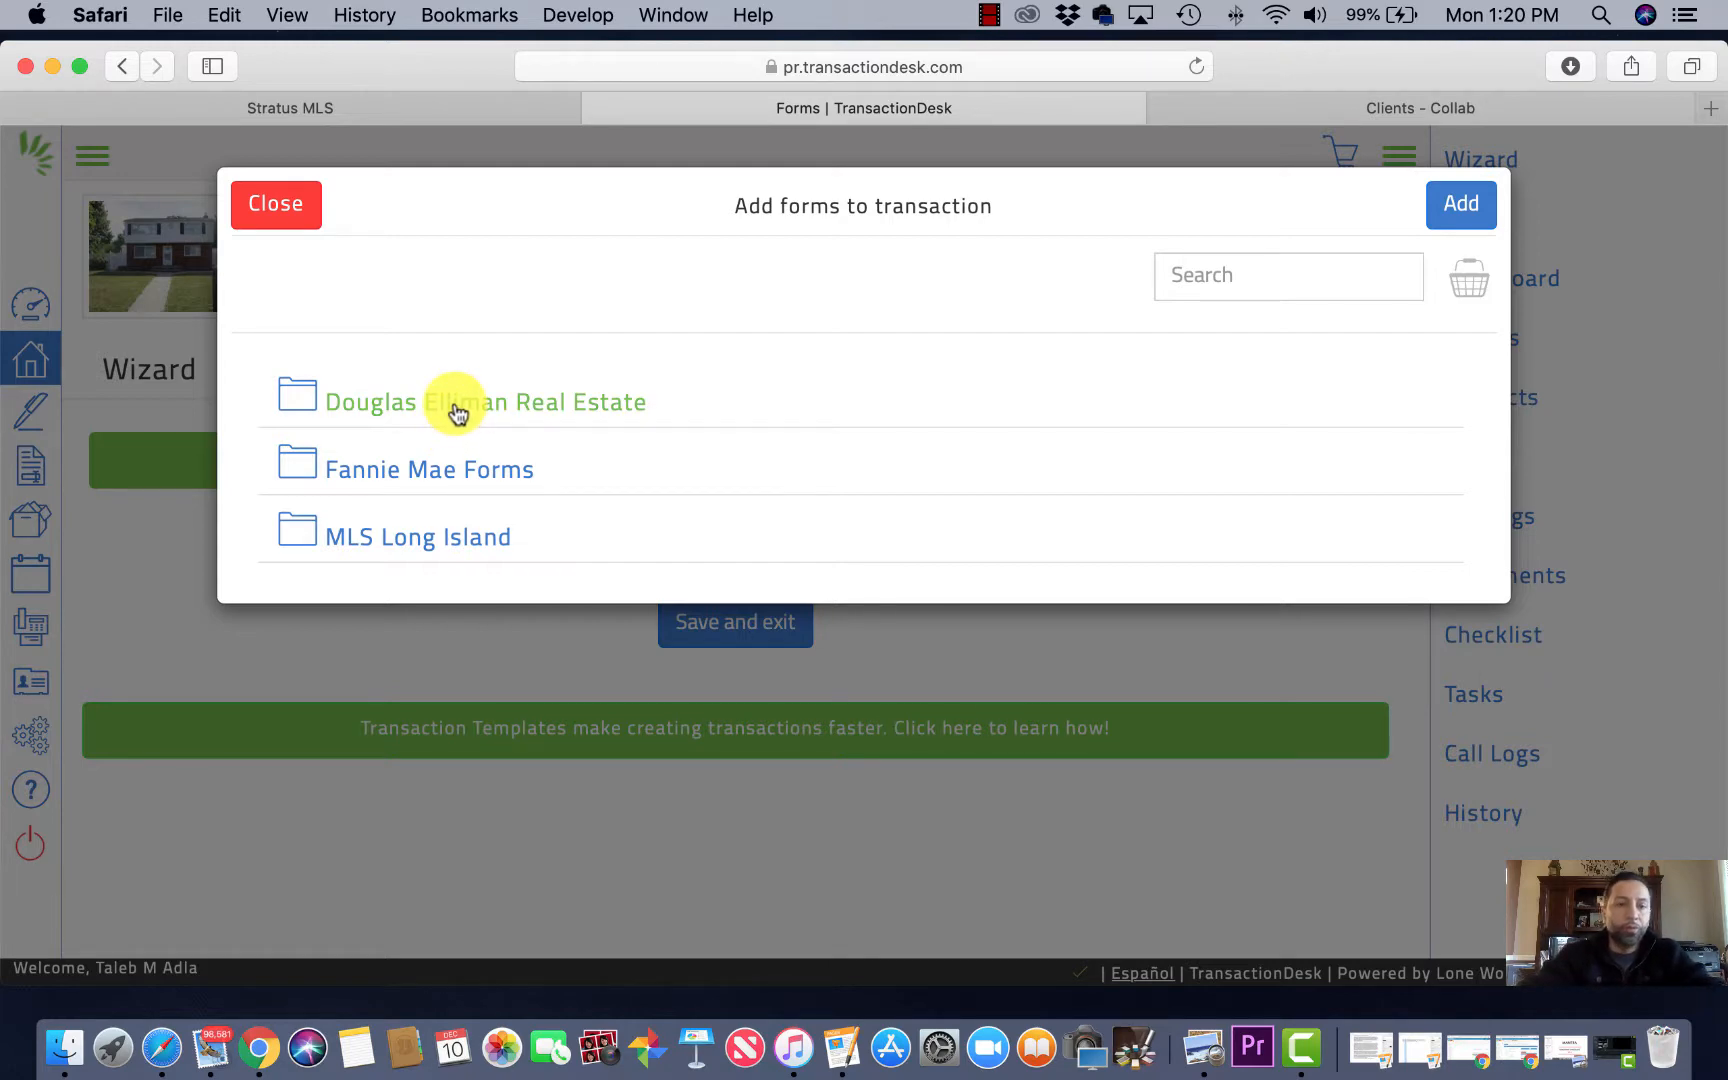
{"action": "left_click", "coordinate": [405, 548]}
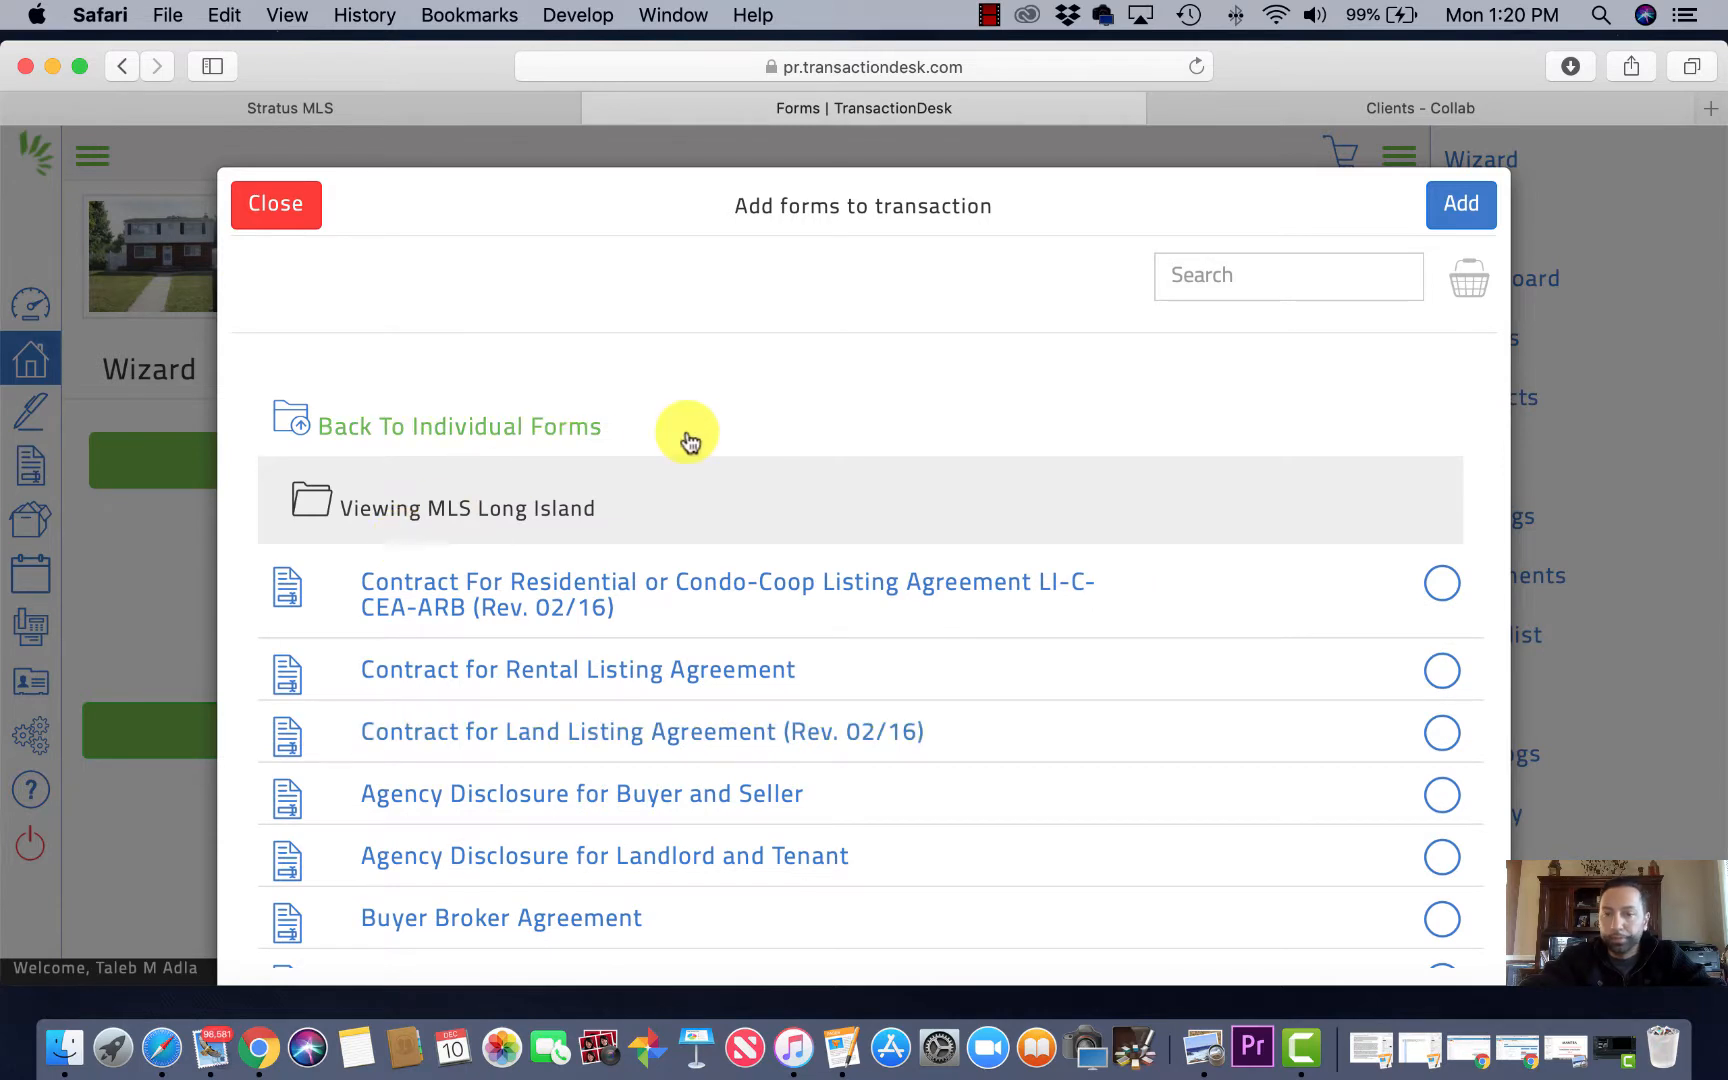
{"action": "scroll", "coordinate": [1015, 590], "scroll_direction": "down", "scroll_amount": 1}
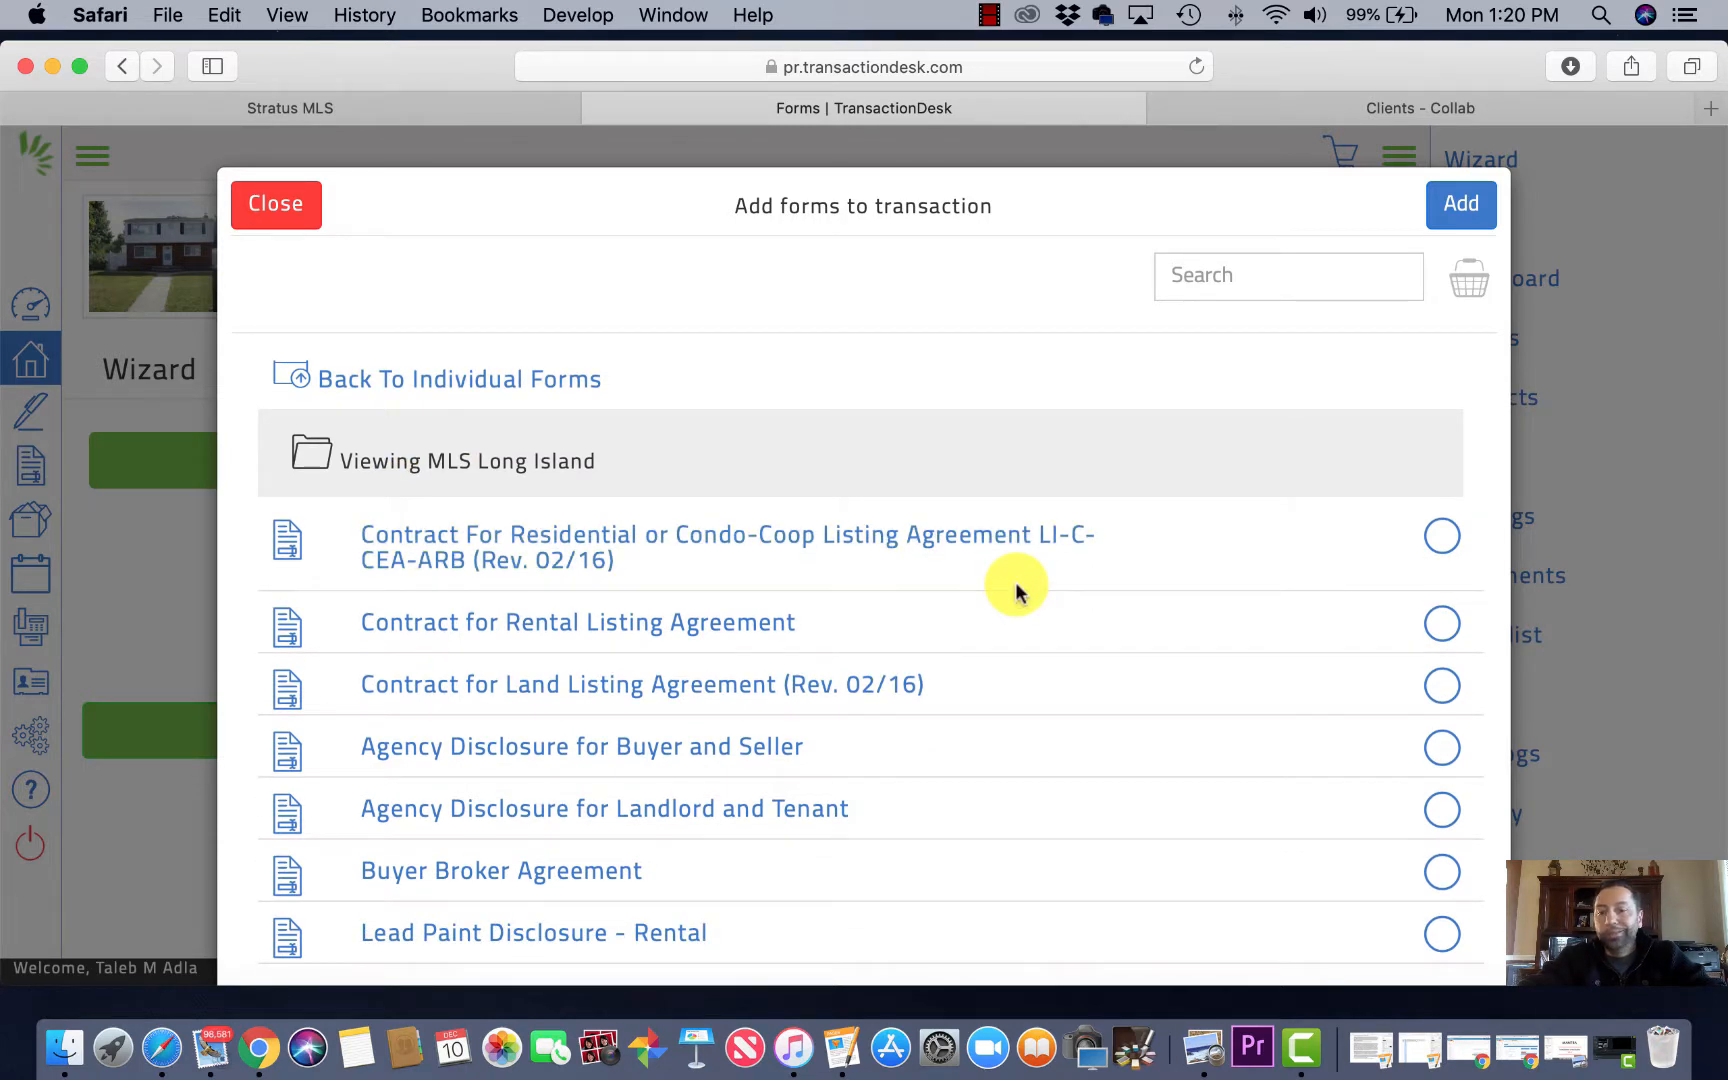
{"action": "scroll", "coordinate": [1015, 590], "scroll_direction": "down", "scroll_amount": 1}
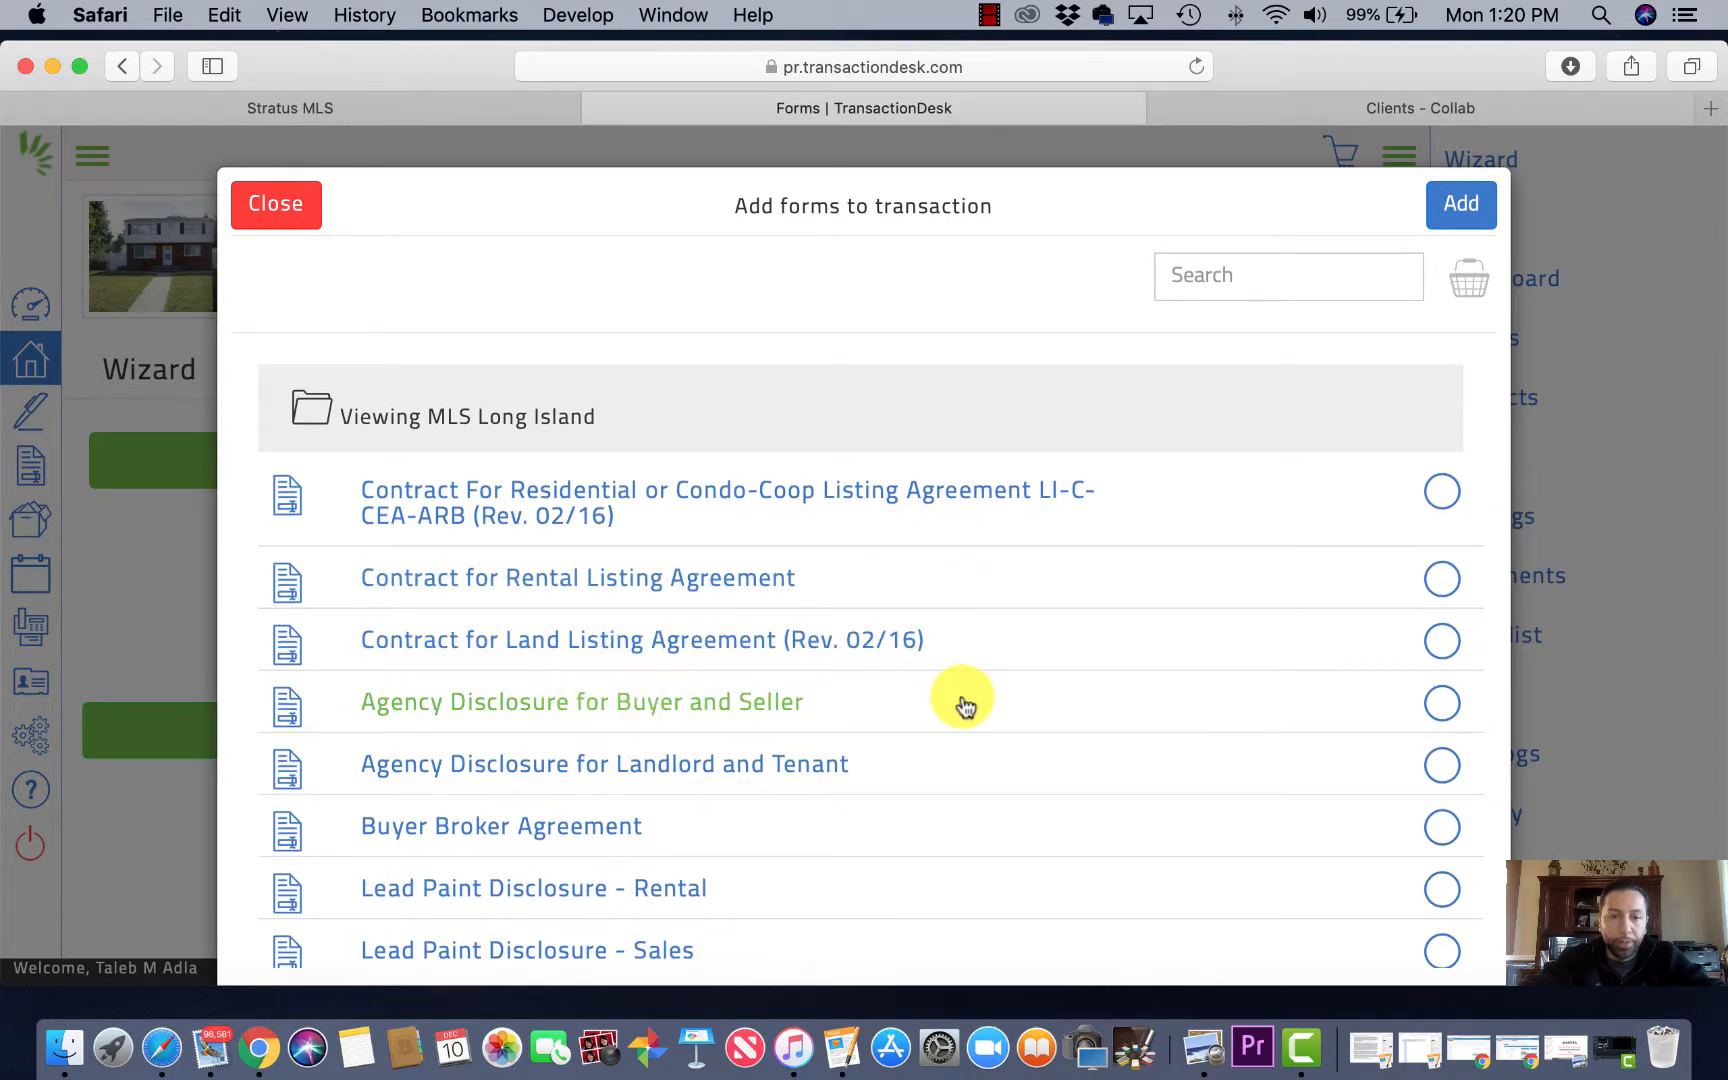
{"action": "left_click", "coordinate": [1444, 710]}
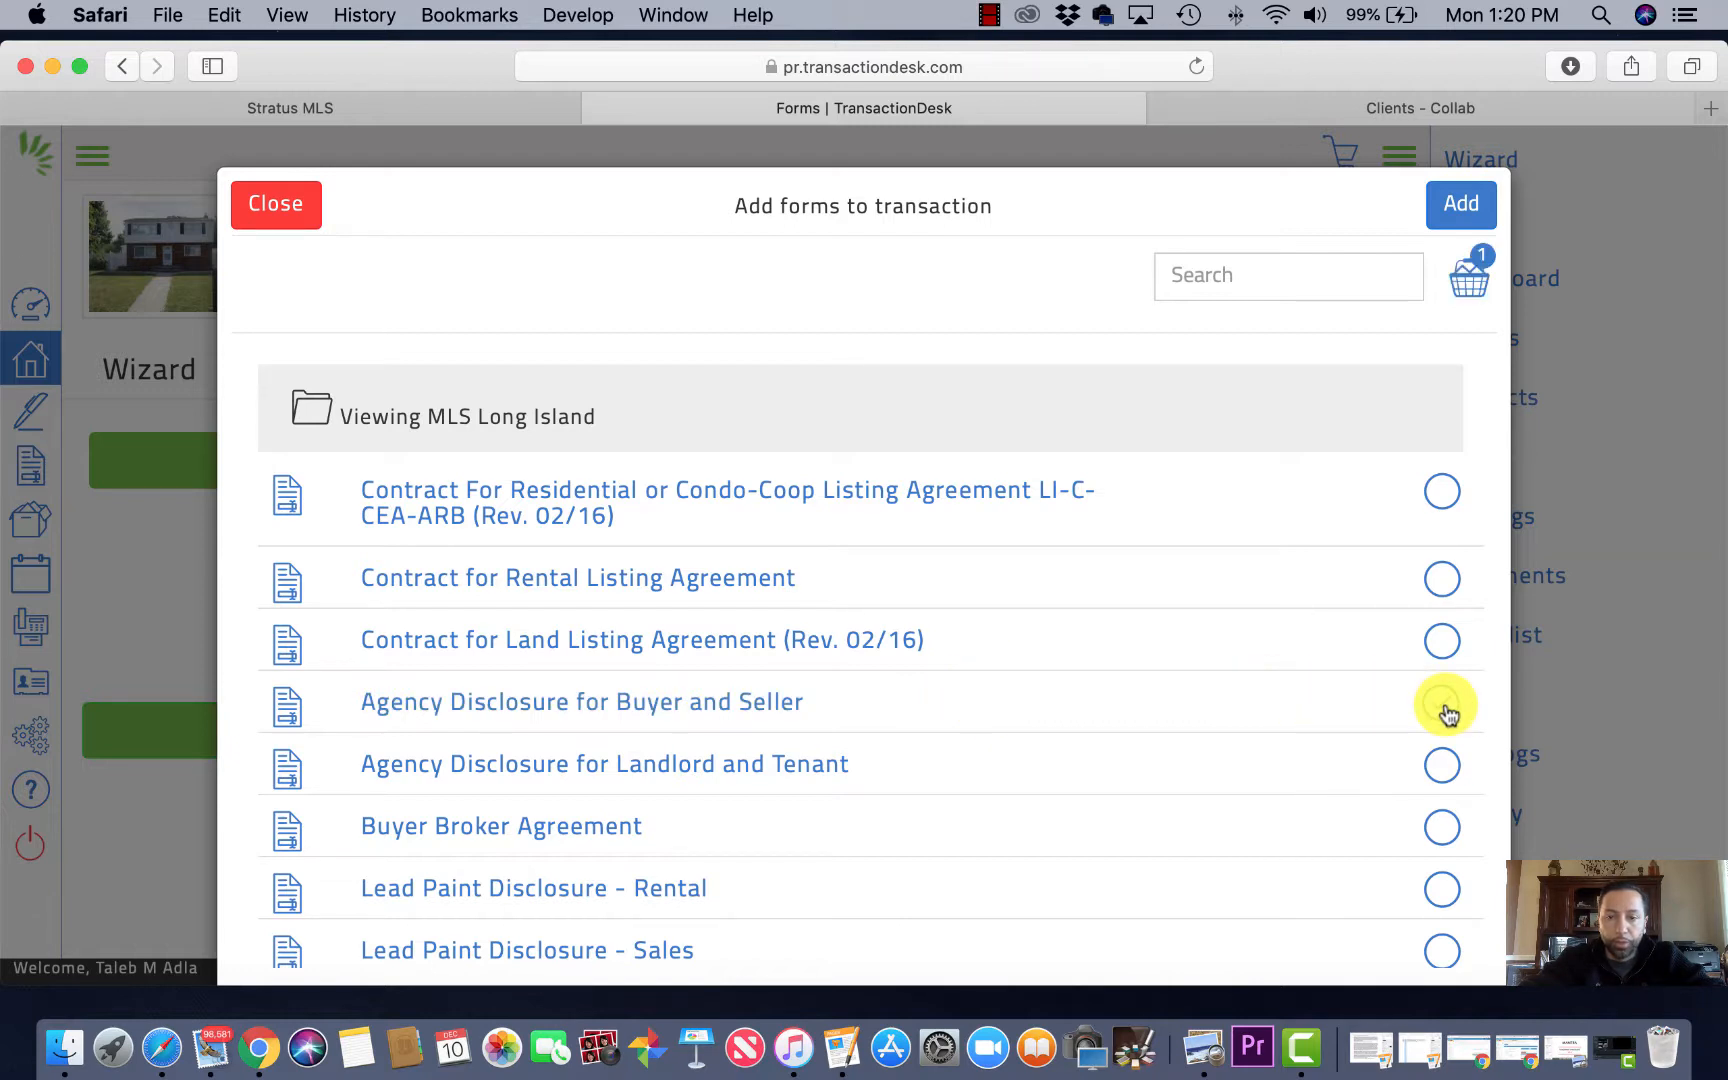
{"action": "scroll", "coordinate": [1205, 700], "scroll_direction": "down", "scroll_amount": 2}
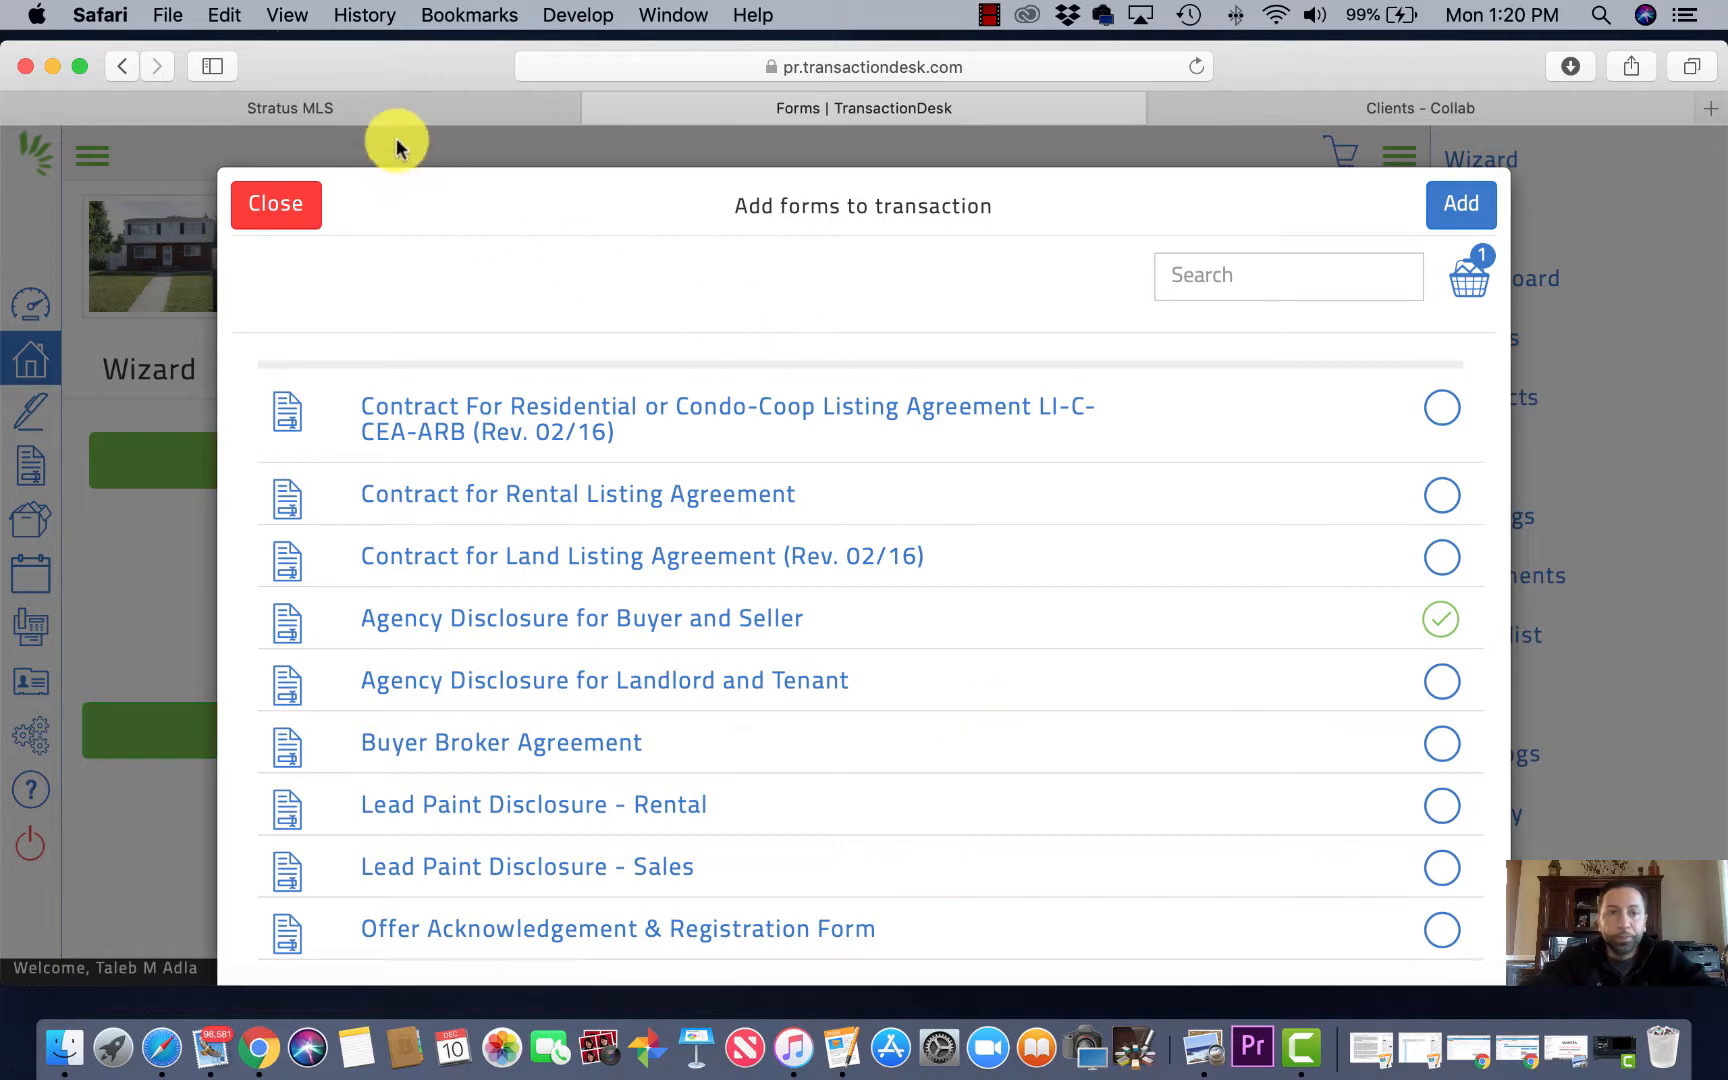
{"action": "left_click", "coordinate": [393, 108]}
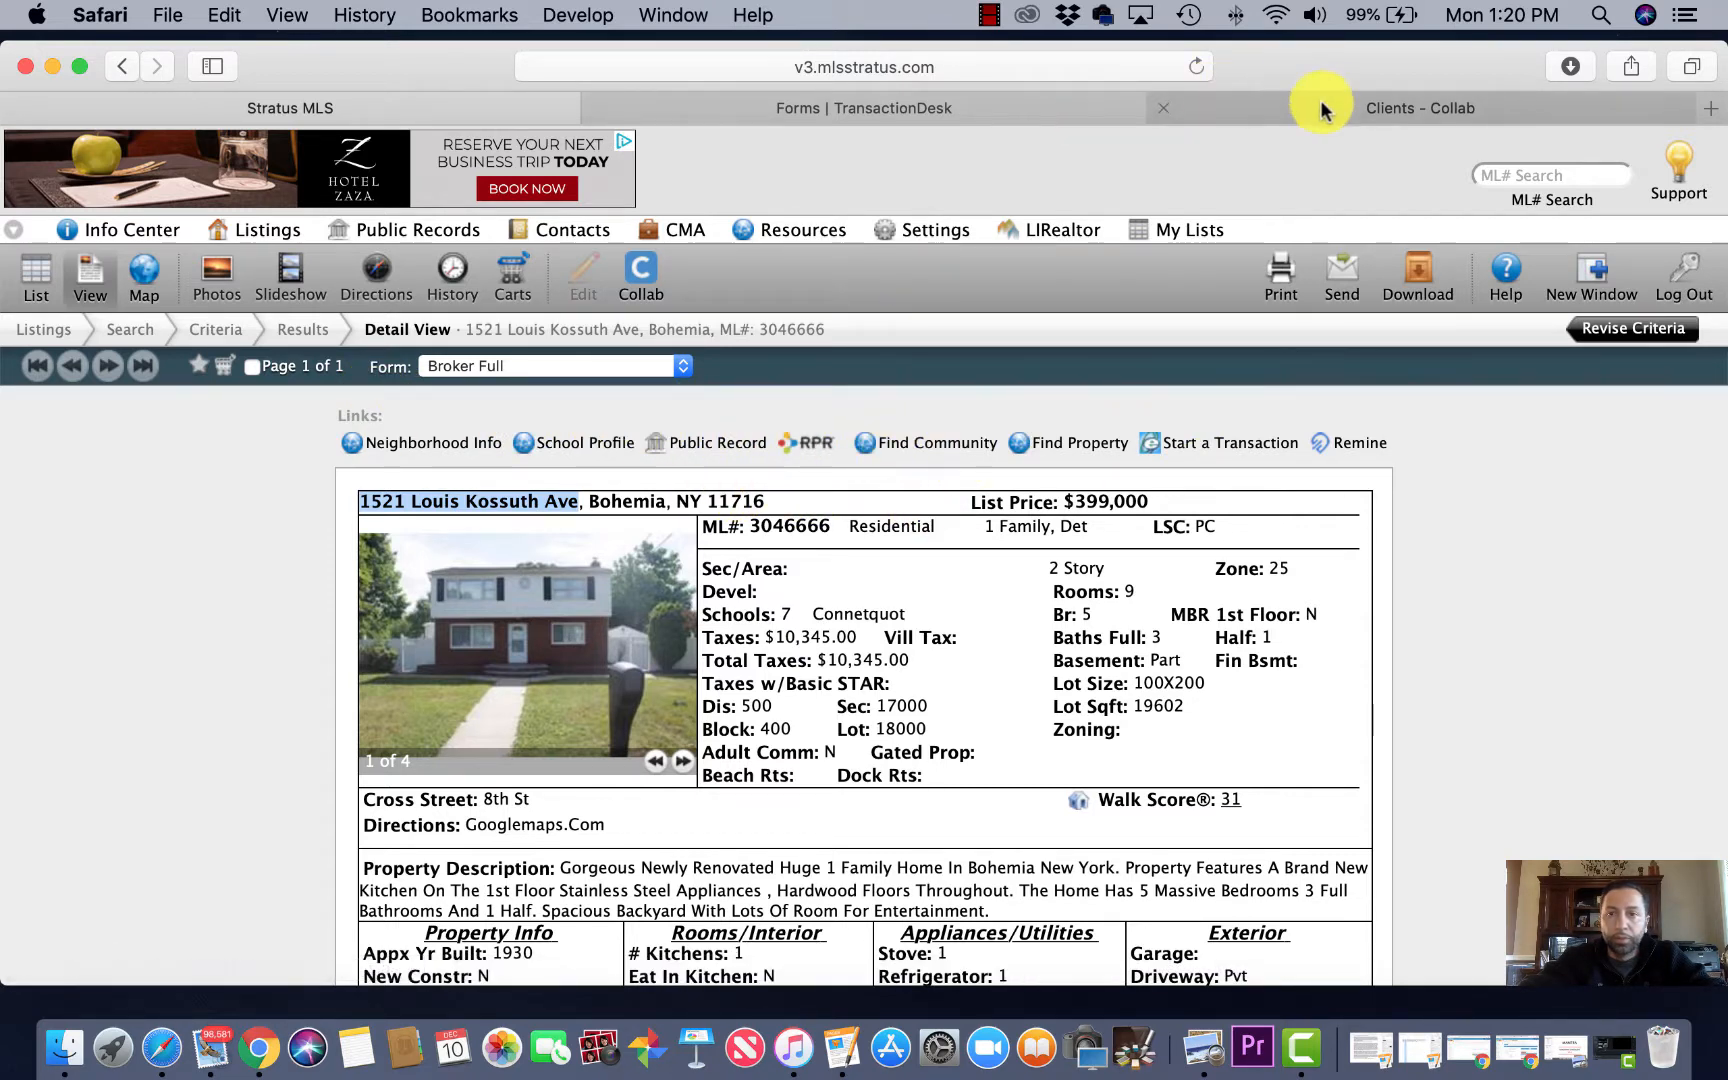
{"action": "left_click", "coordinate": [930, 105]}
{"action": "scroll", "coordinate": [706, 521], "scroll_direction": "down", "scroll_amount": 1}
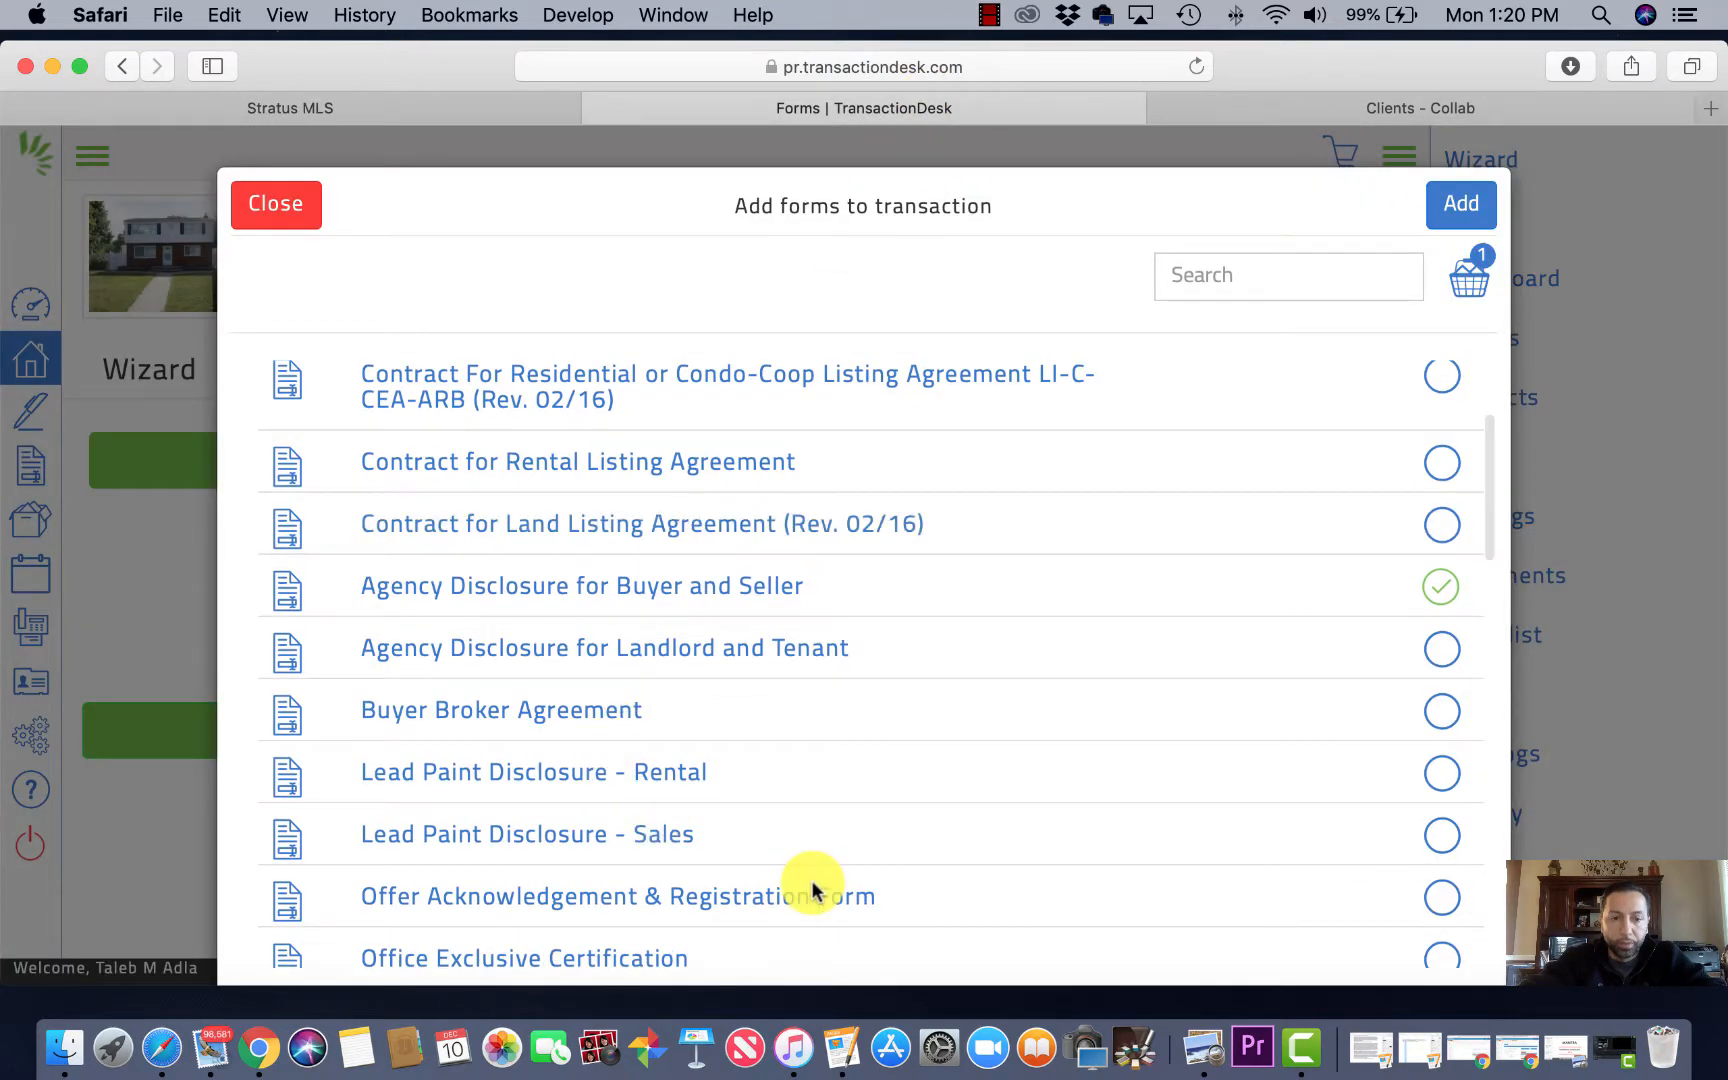
{"action": "left_click", "coordinate": [1442, 838]}
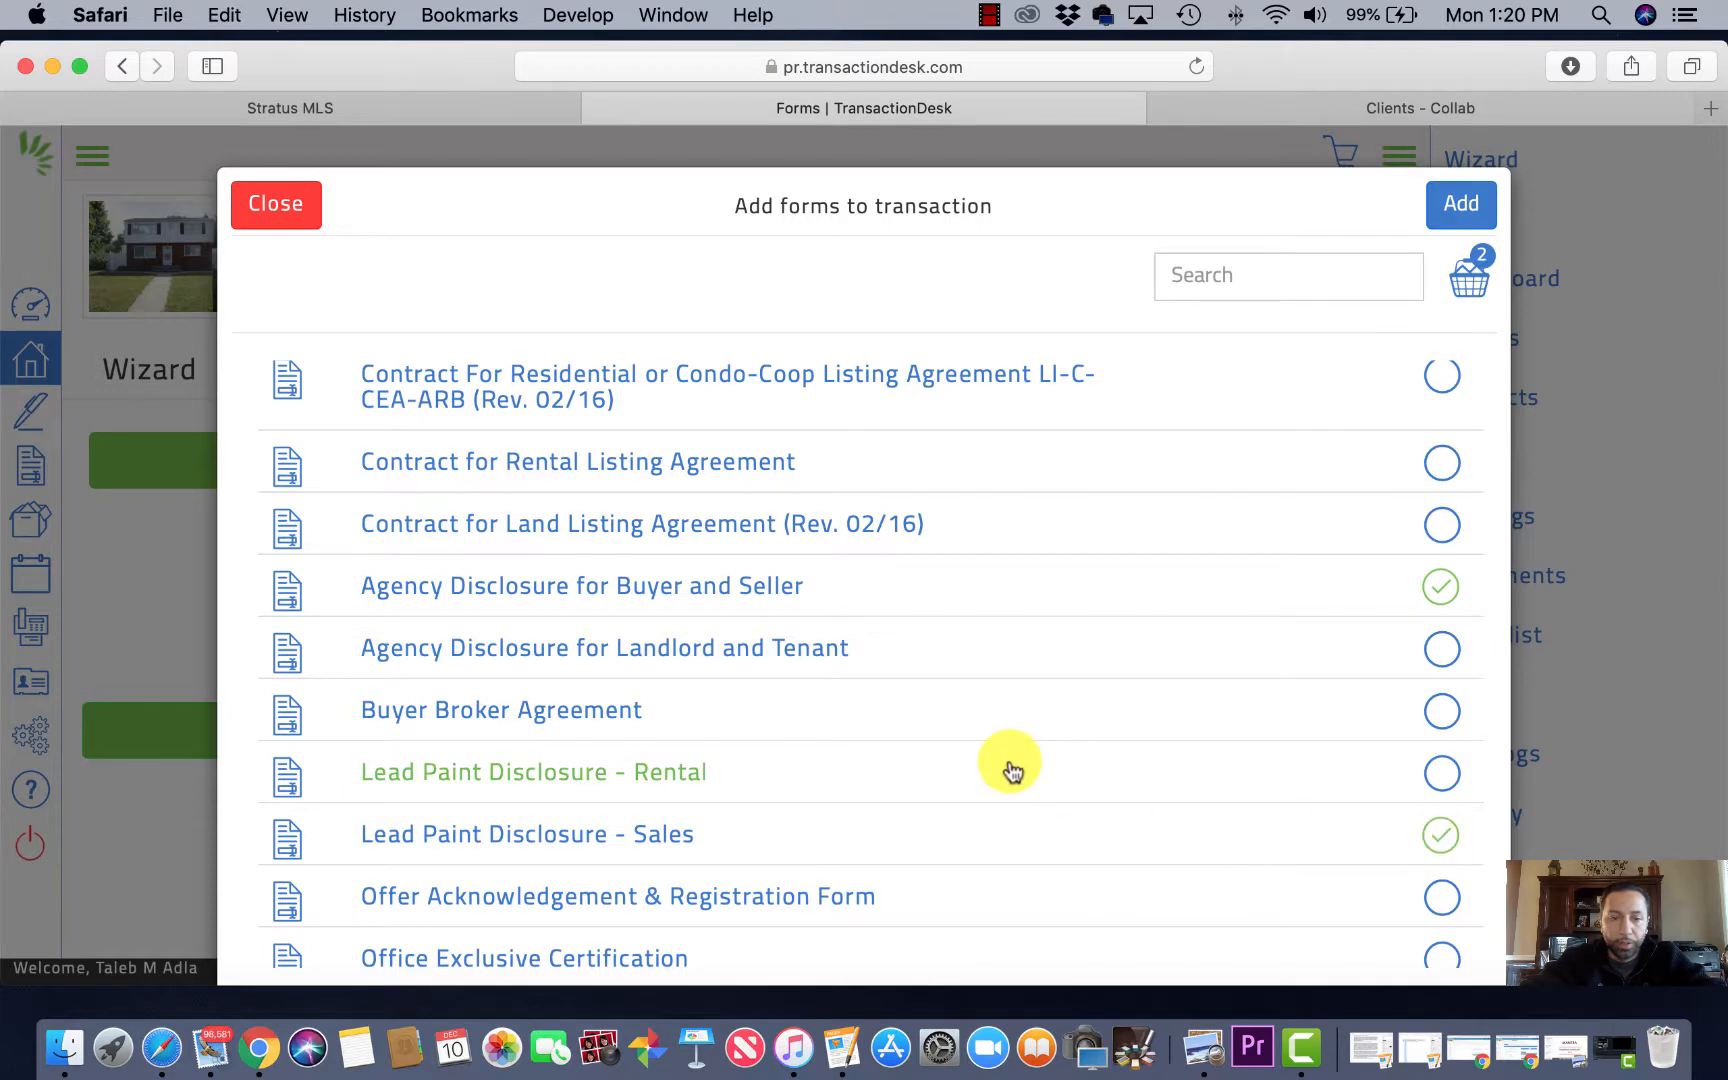
Step: Also select Sales Agreement (Binder) and Buyers Rights, then add all four forms
{"action": "scroll", "coordinate": [883, 792], "scroll_direction": "down", "scroll_amount": 3}
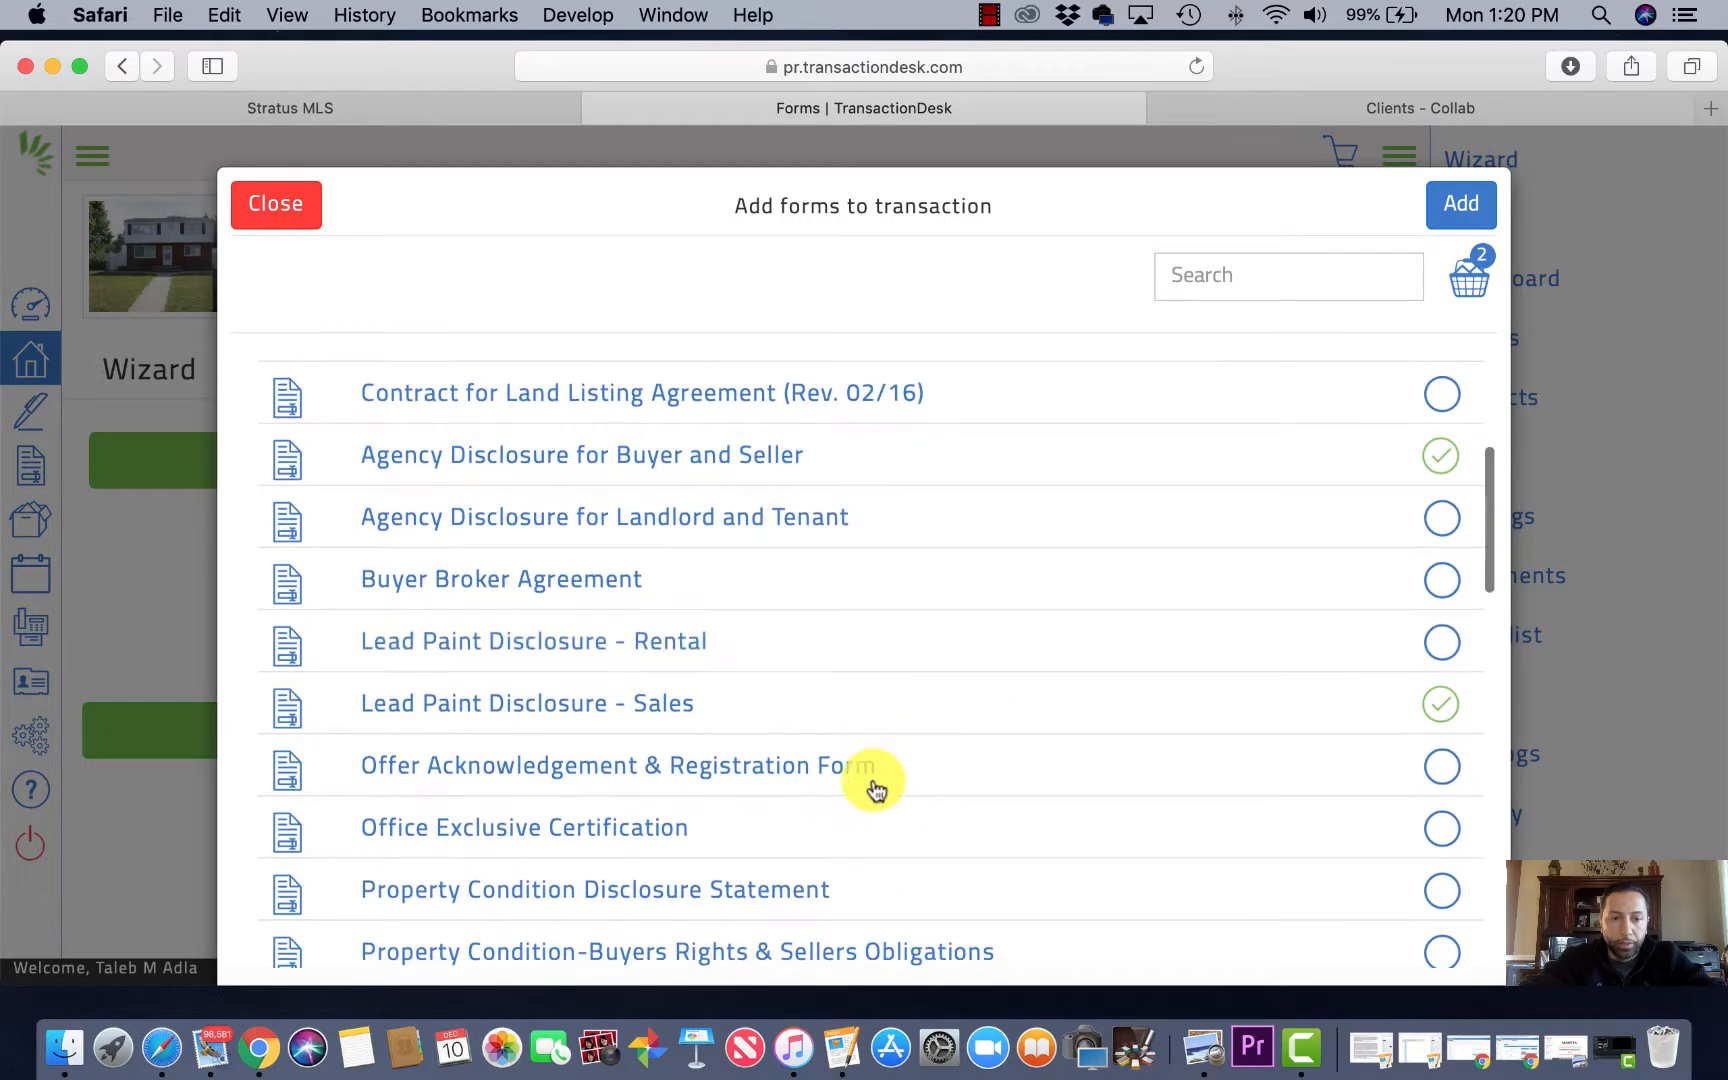
{"action": "scroll", "coordinate": [681, 806], "scroll_direction": "down", "scroll_amount": 5}
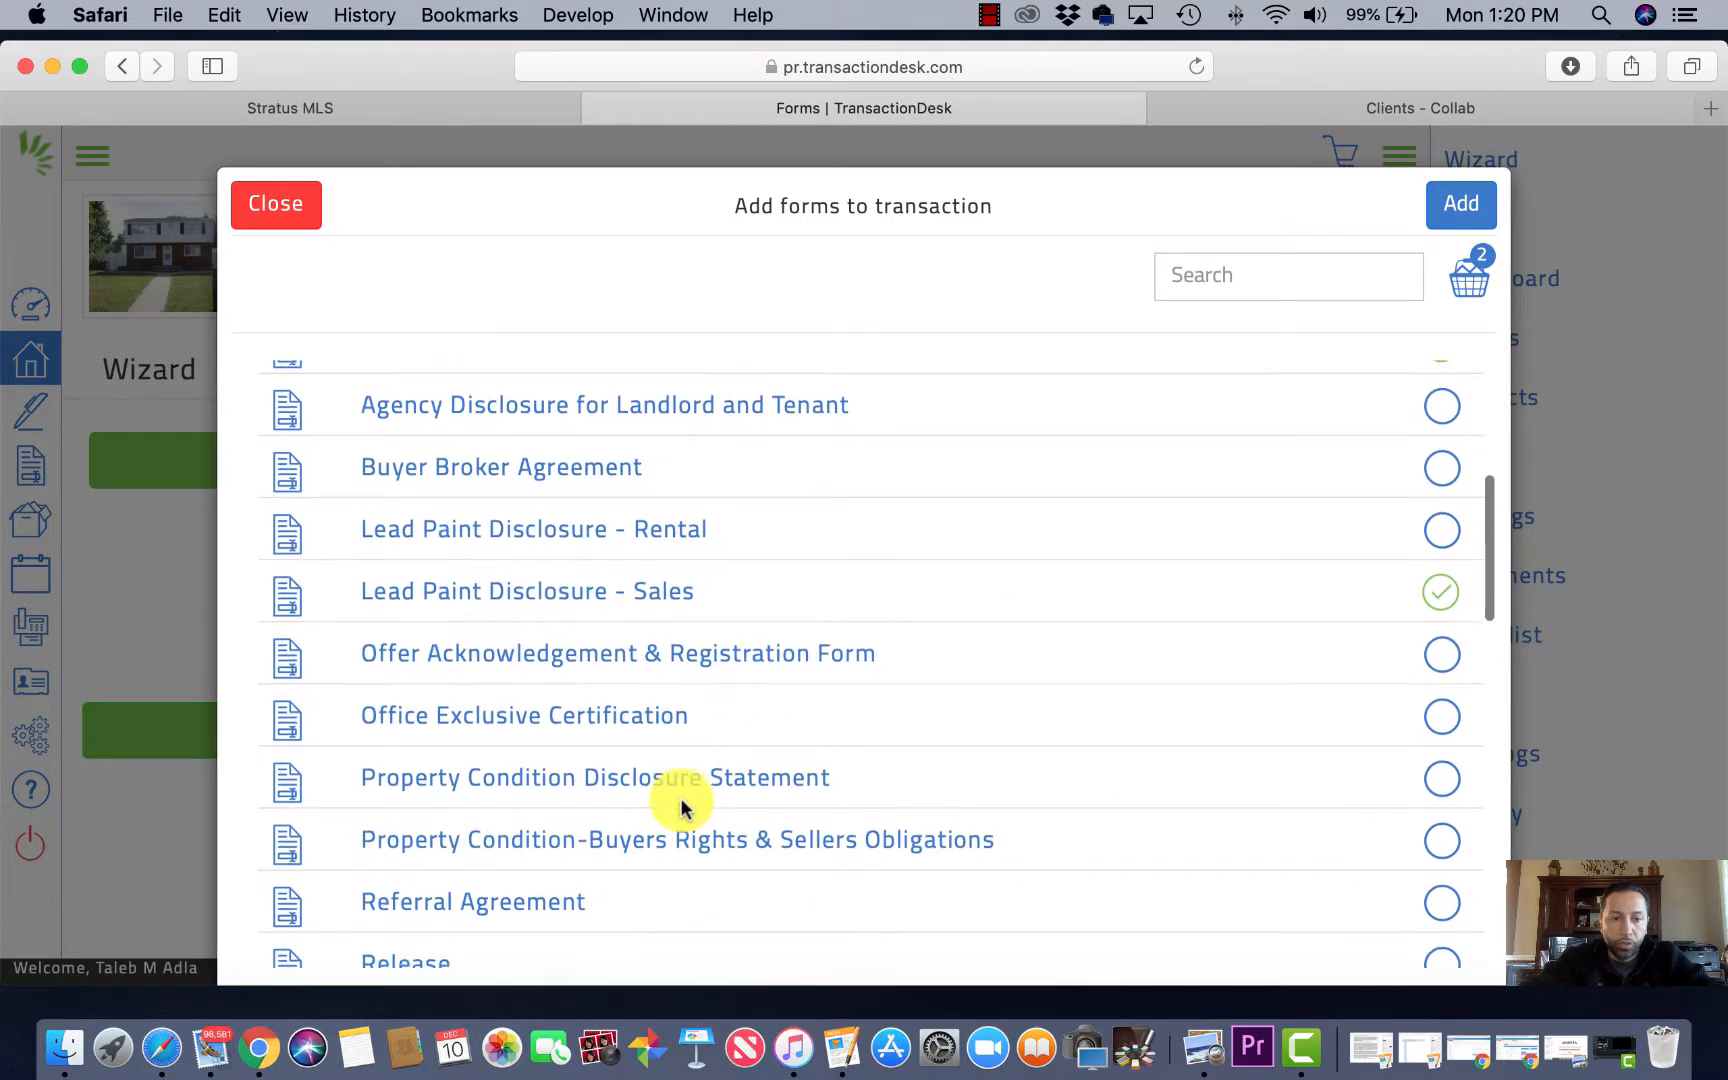
{"action": "scroll", "coordinate": [681, 806], "scroll_direction": "down", "scroll_amount": 7}
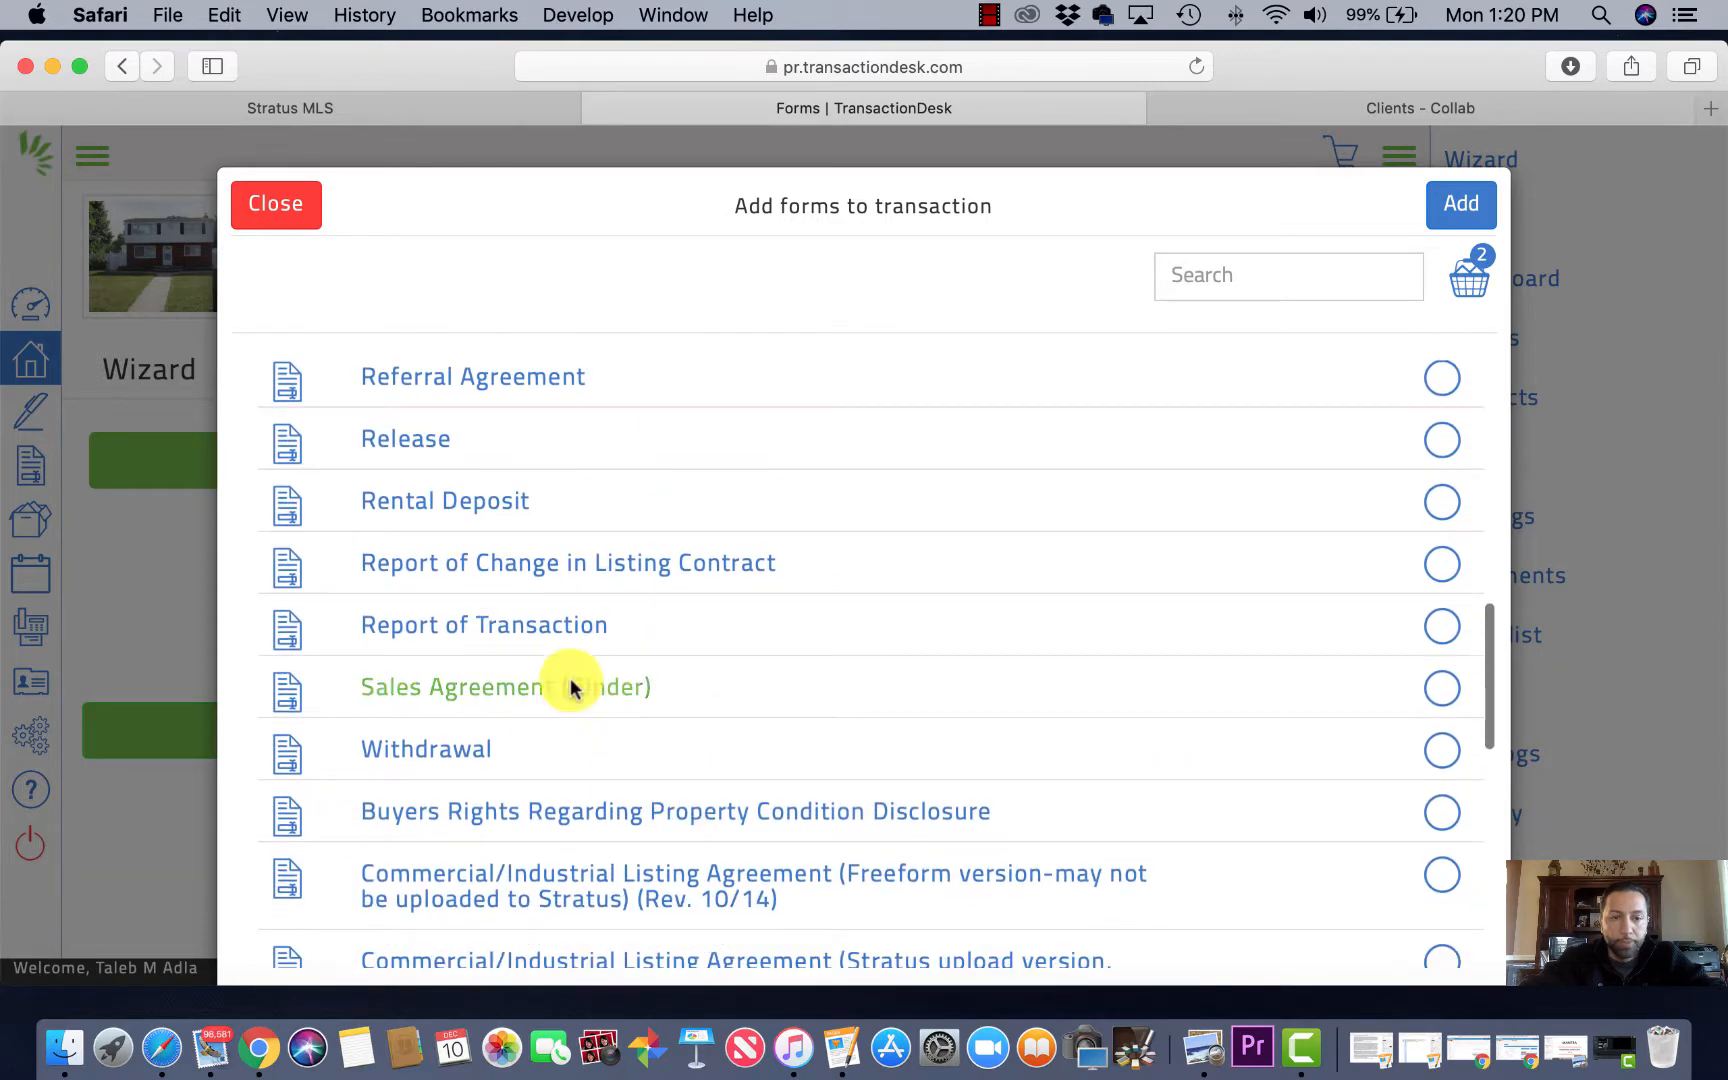
{"action": "left_click", "coordinate": [1441, 688]}
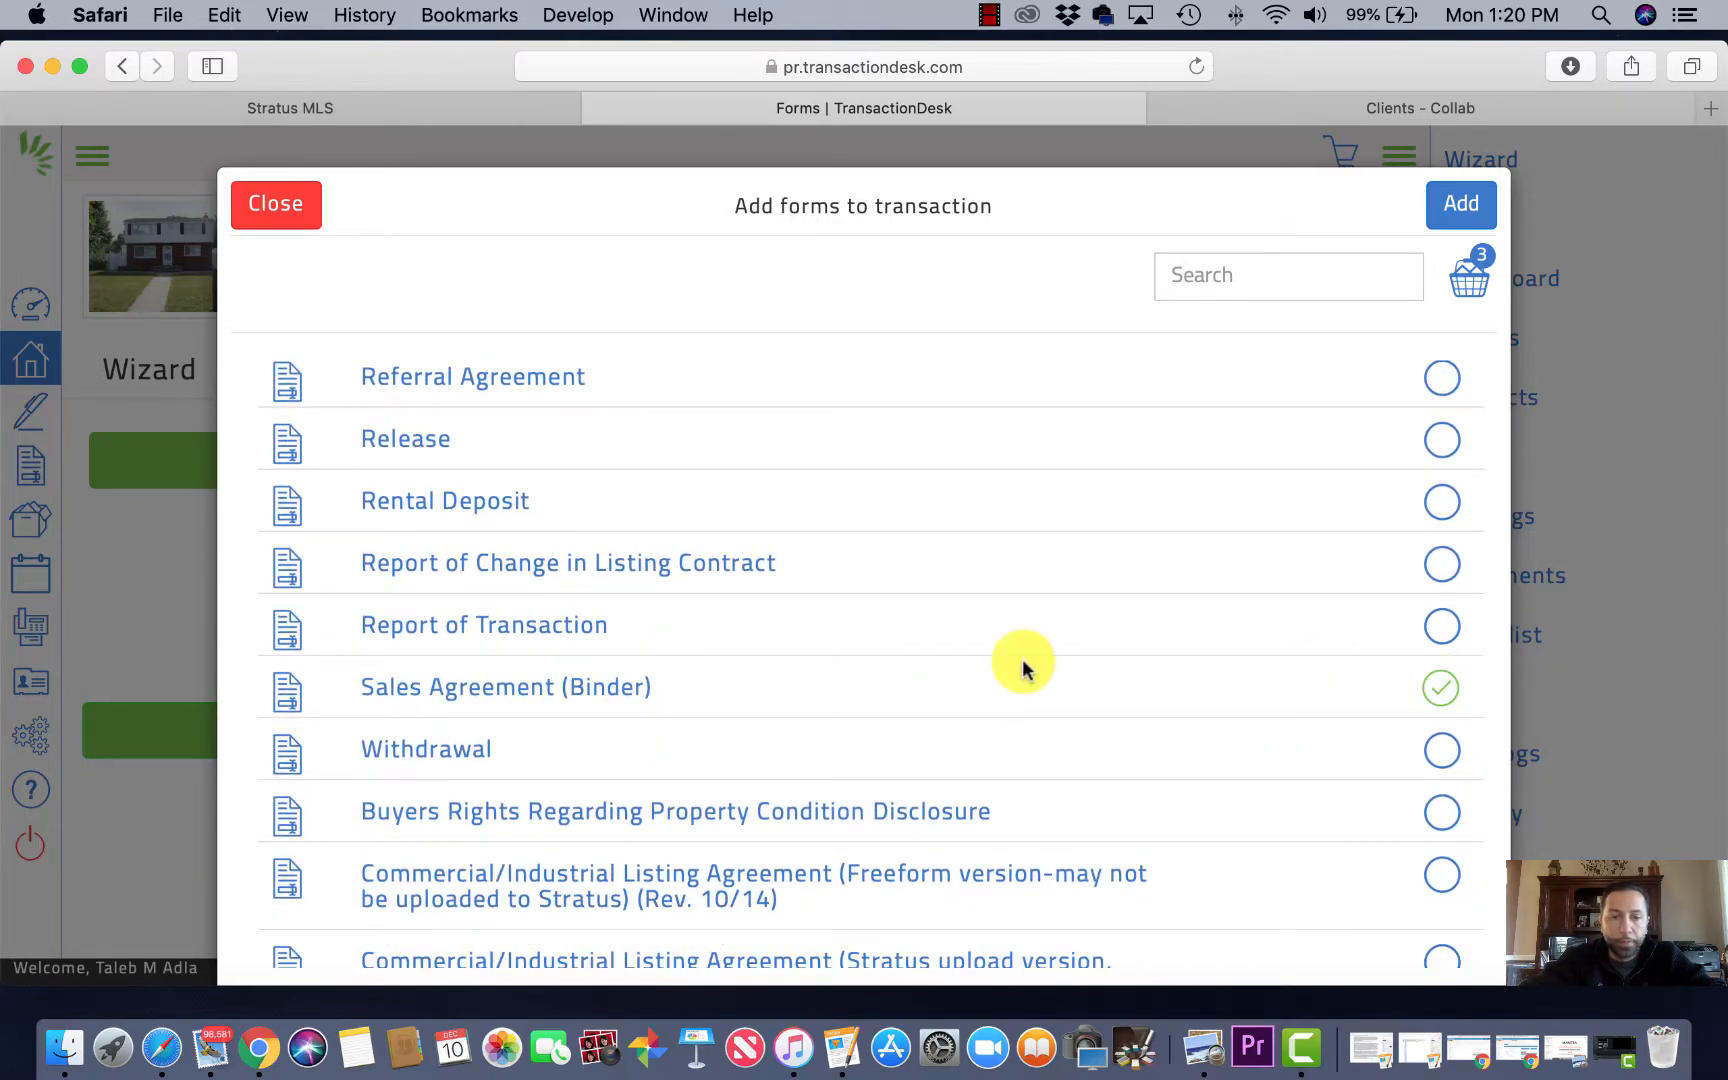
{"action": "scroll", "coordinate": [1022, 660], "scroll_direction": "down", "scroll_amount": 2}
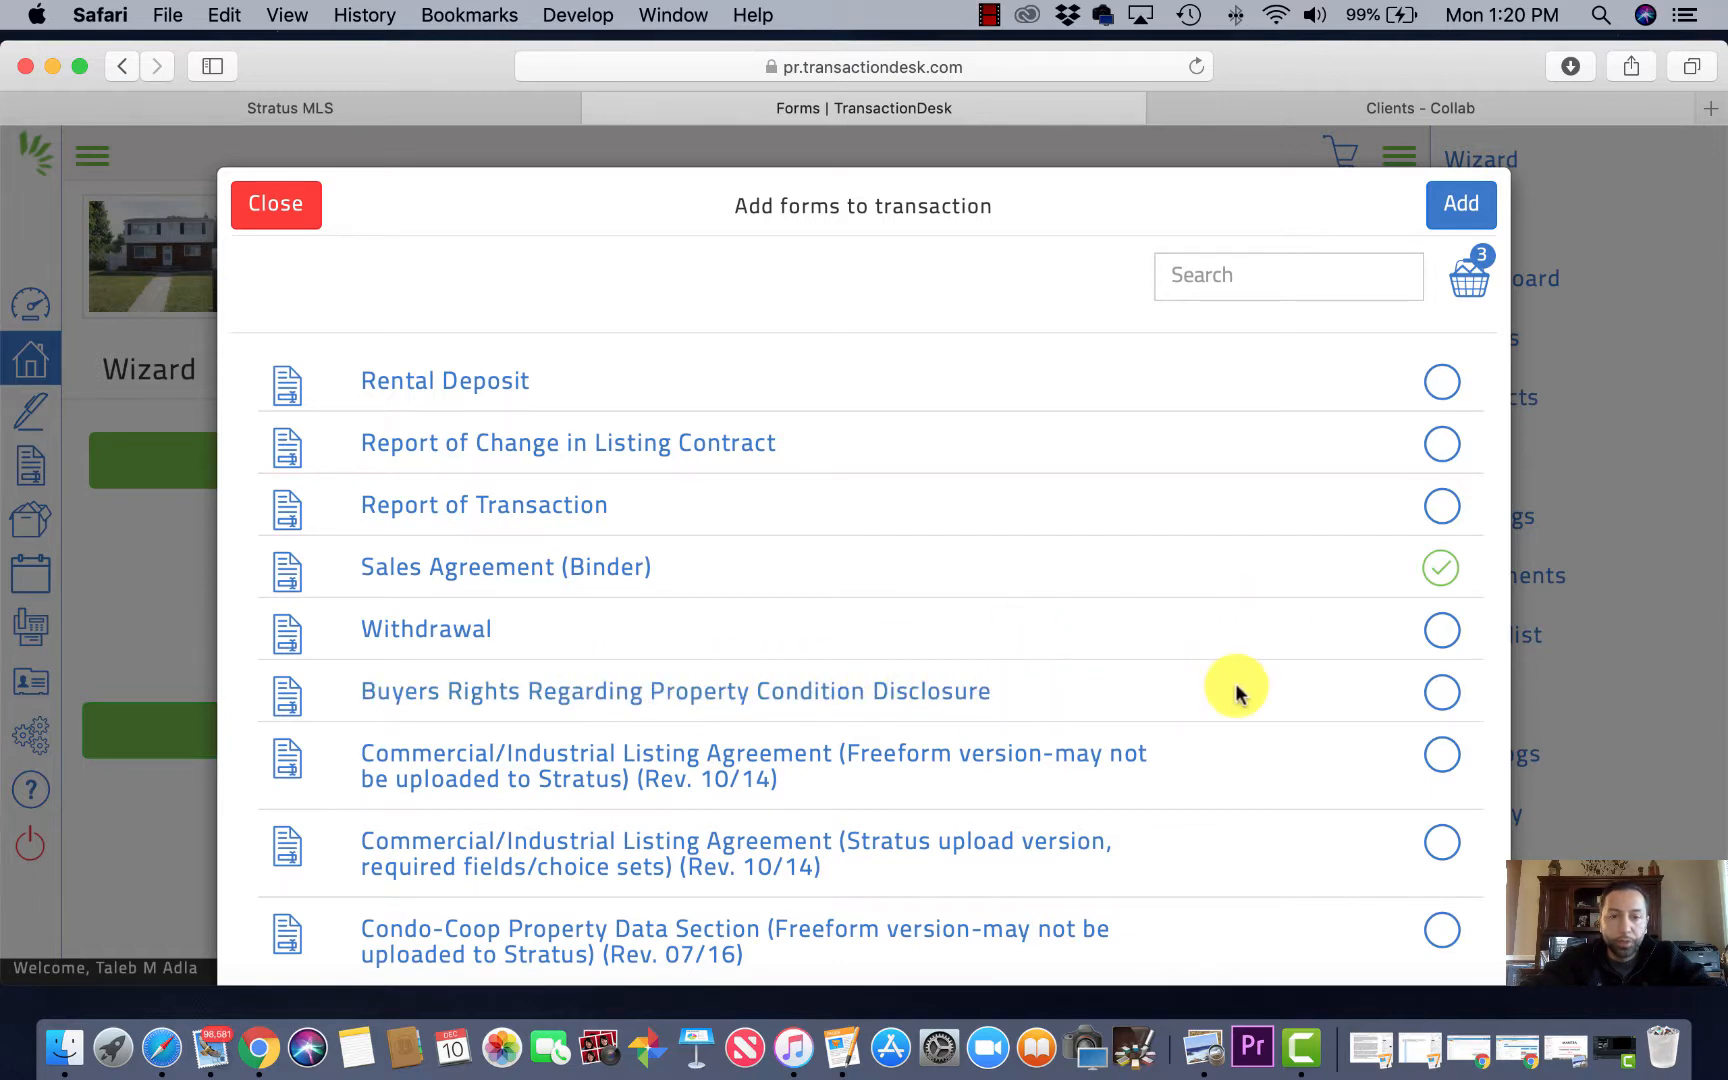
{"action": "left_click", "coordinate": [1441, 695]}
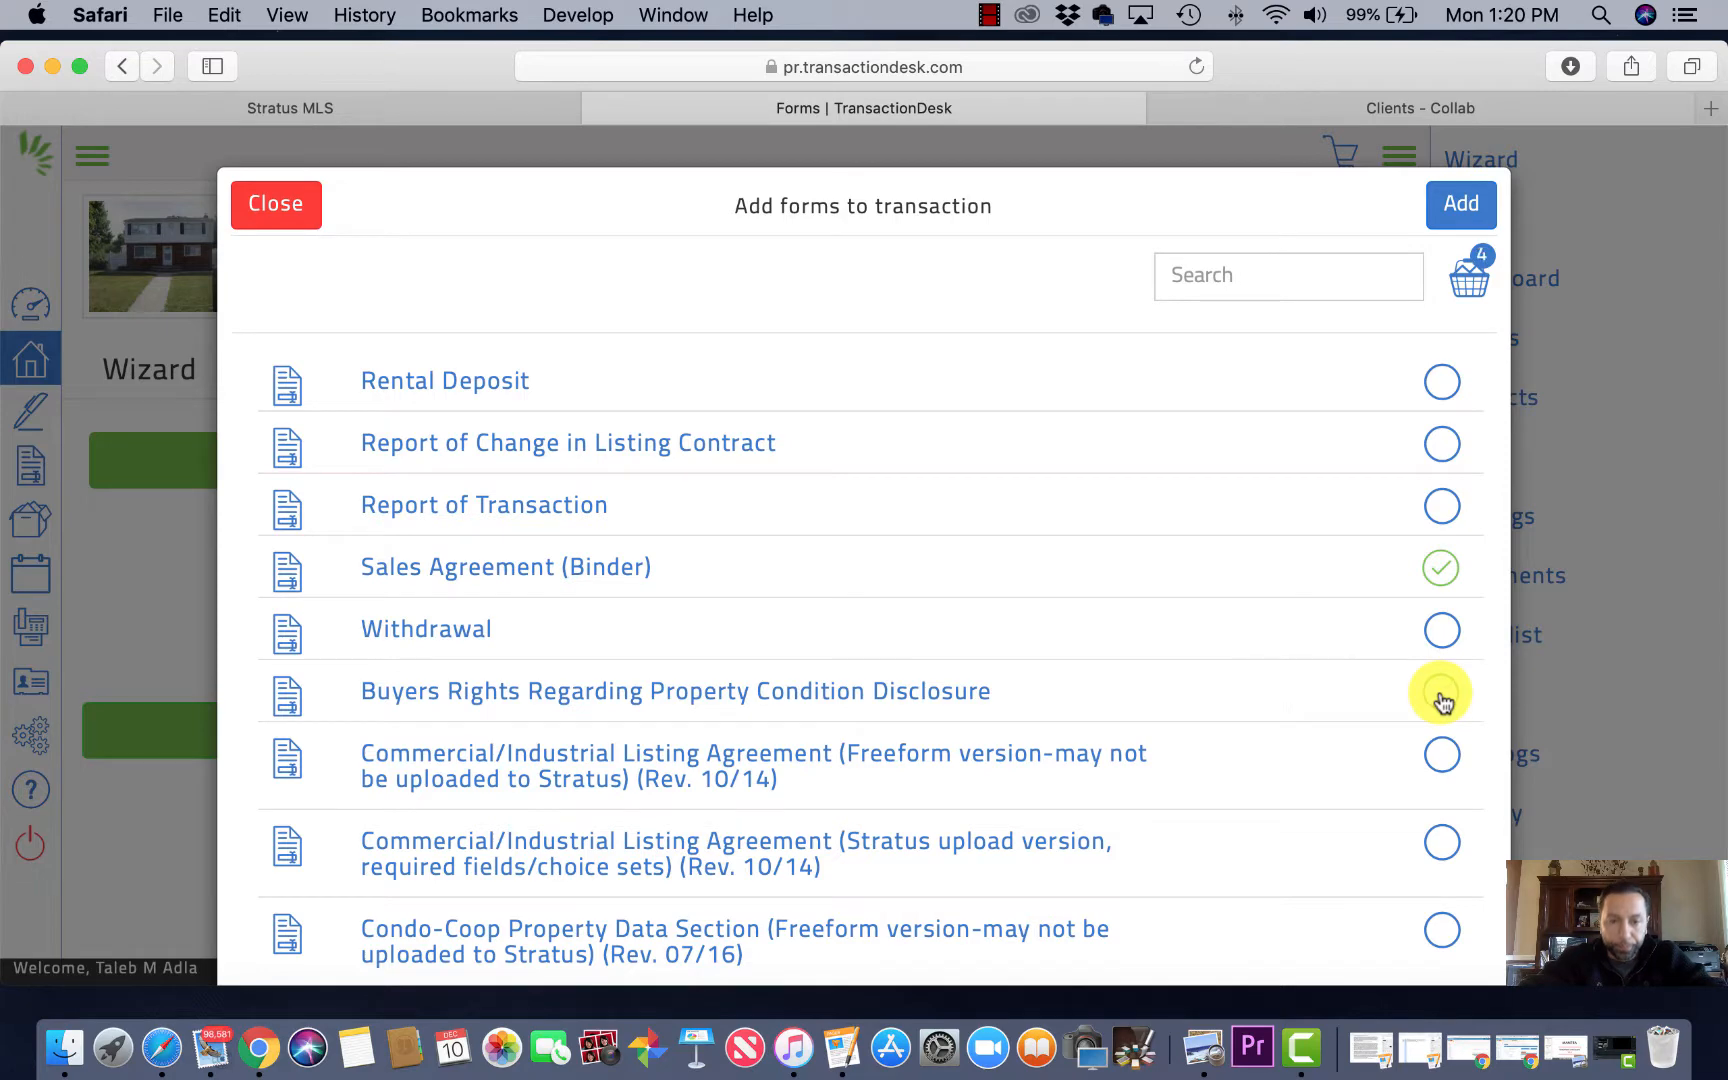
{"action": "scroll", "coordinate": [1050, 692], "scroll_direction": "down", "scroll_amount": 5}
{"action": "scroll", "coordinate": [1054, 695], "scroll_direction": "down", "scroll_amount": 10}
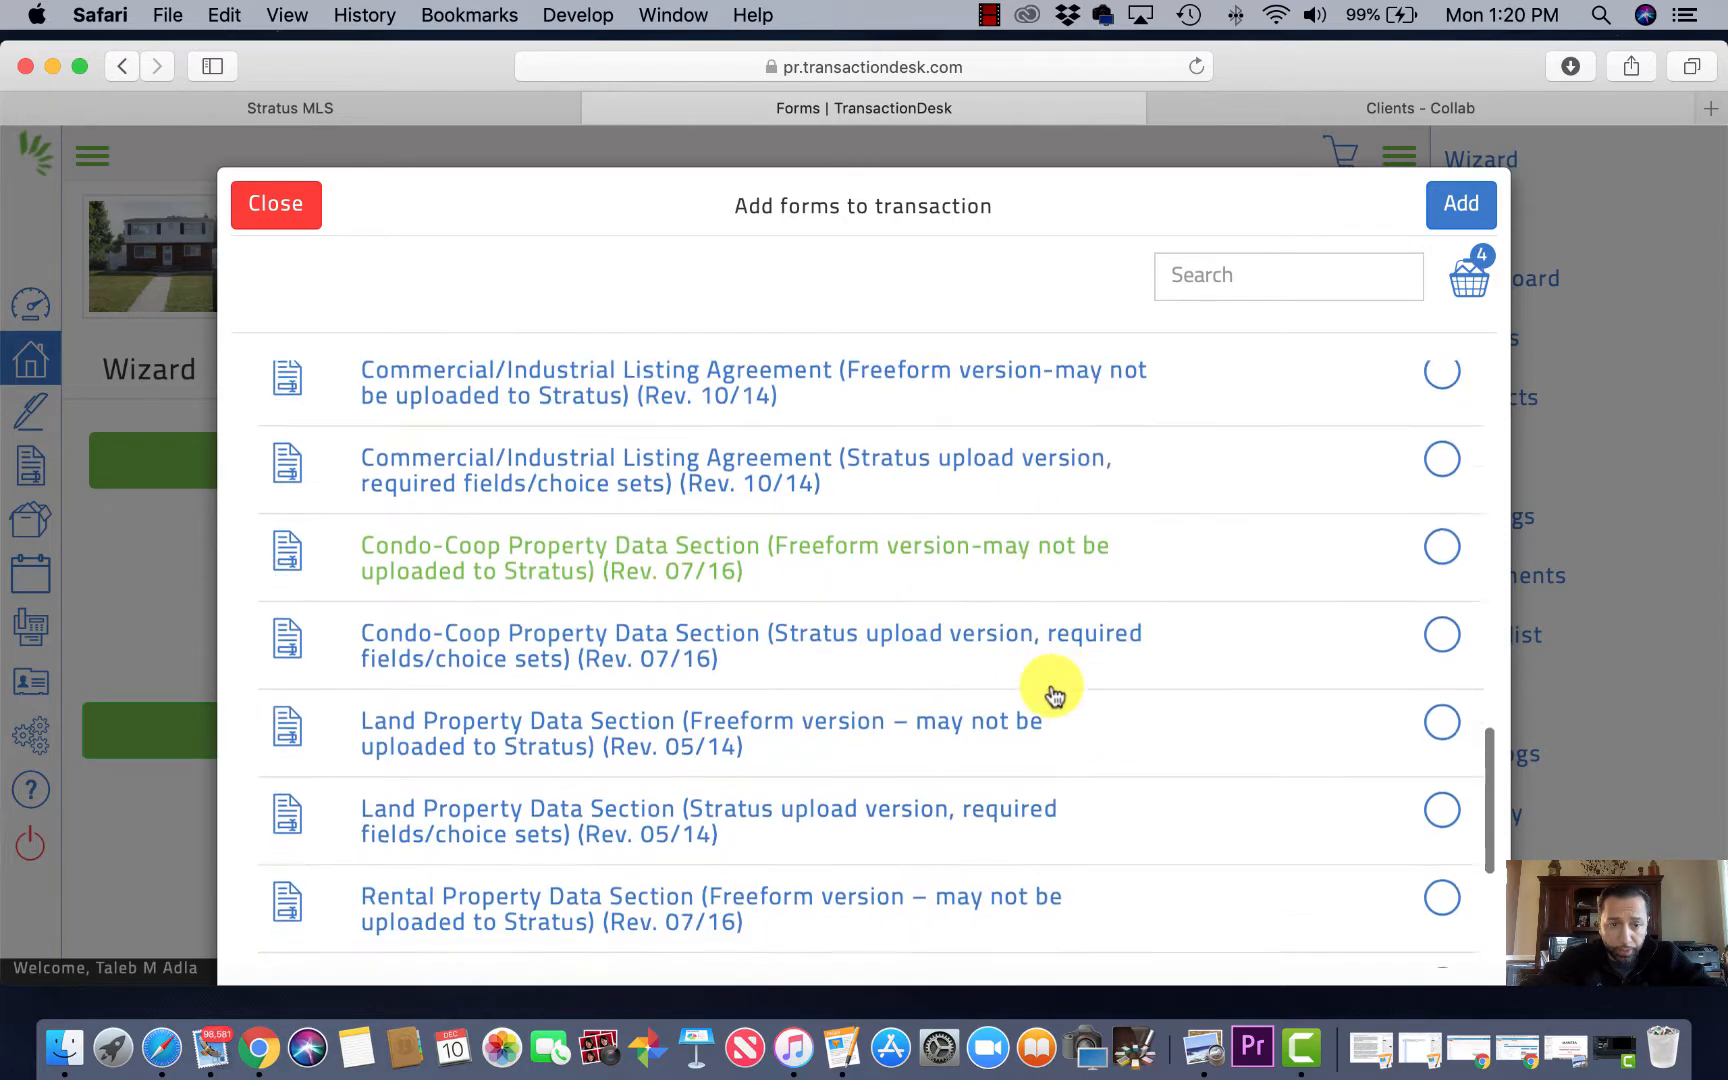
{"action": "scroll", "coordinate": [1054, 695], "scroll_direction": "down", "scroll_amount": 2}
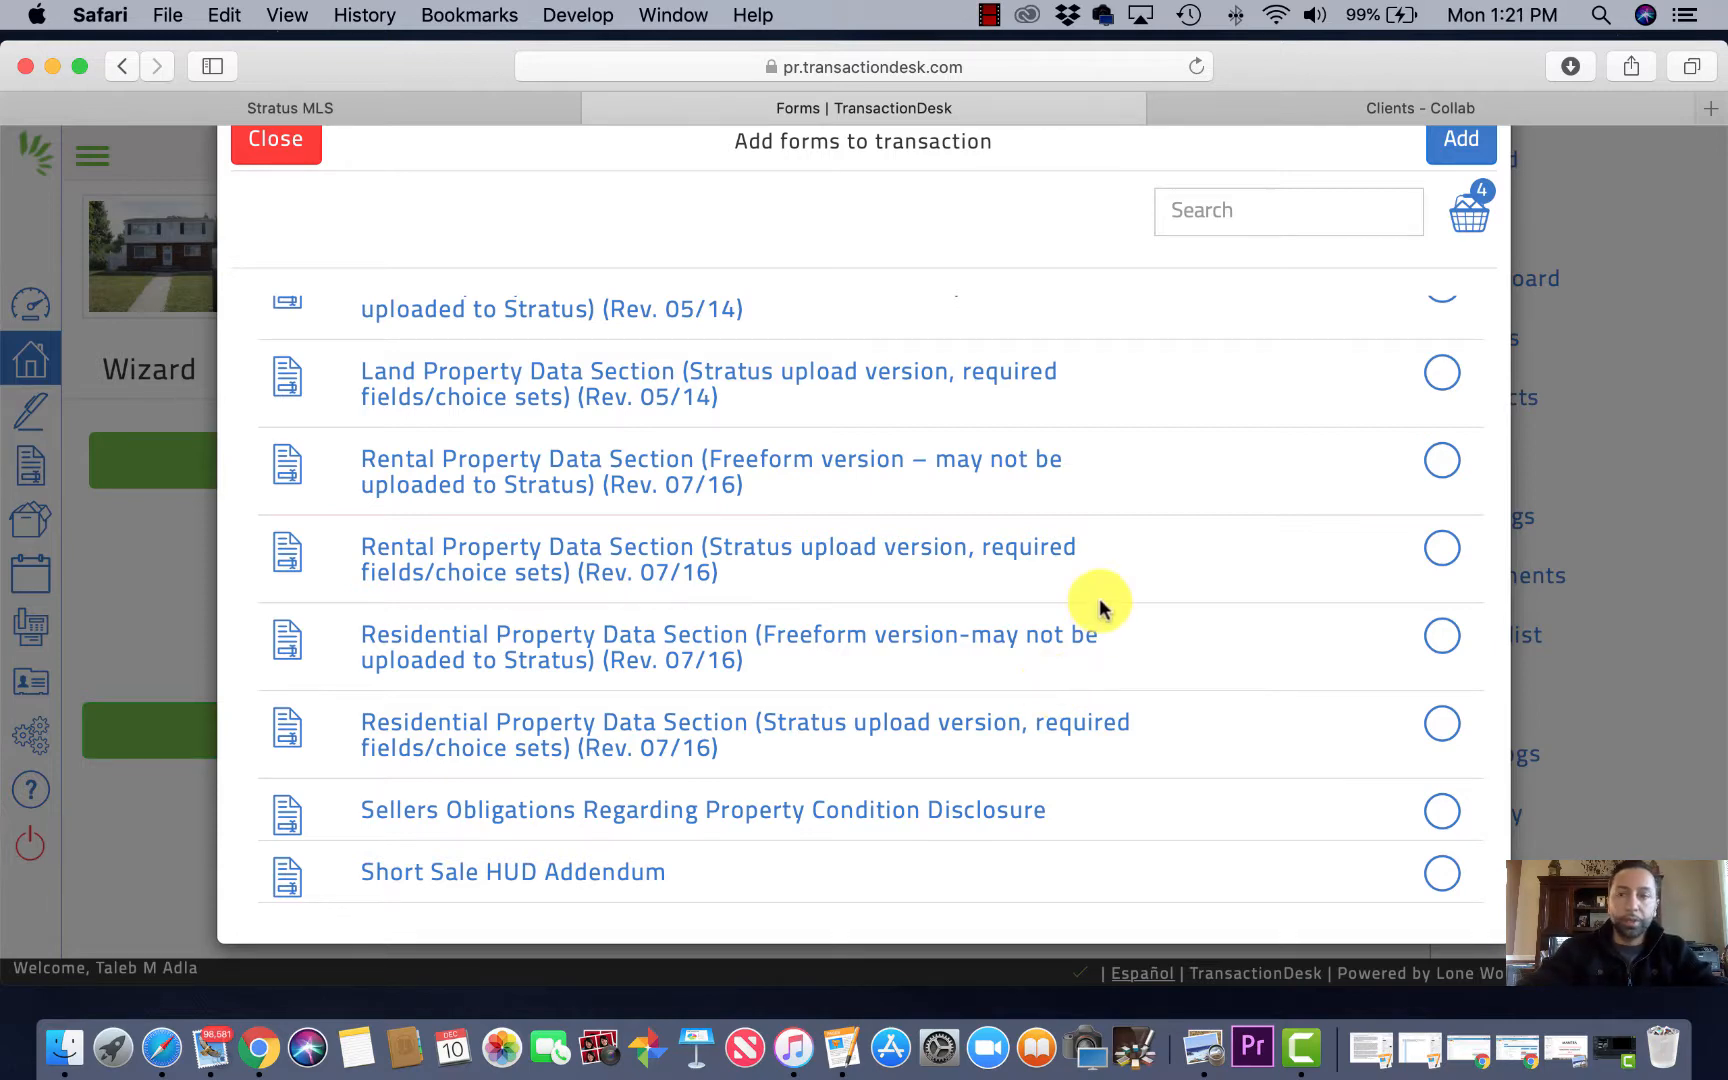
{"action": "scroll", "coordinate": [1099, 605], "scroll_direction": "up", "scroll_amount": 15}
{"action": "scroll", "coordinate": [1099, 605], "scroll_direction": "up", "scroll_amount": 4}
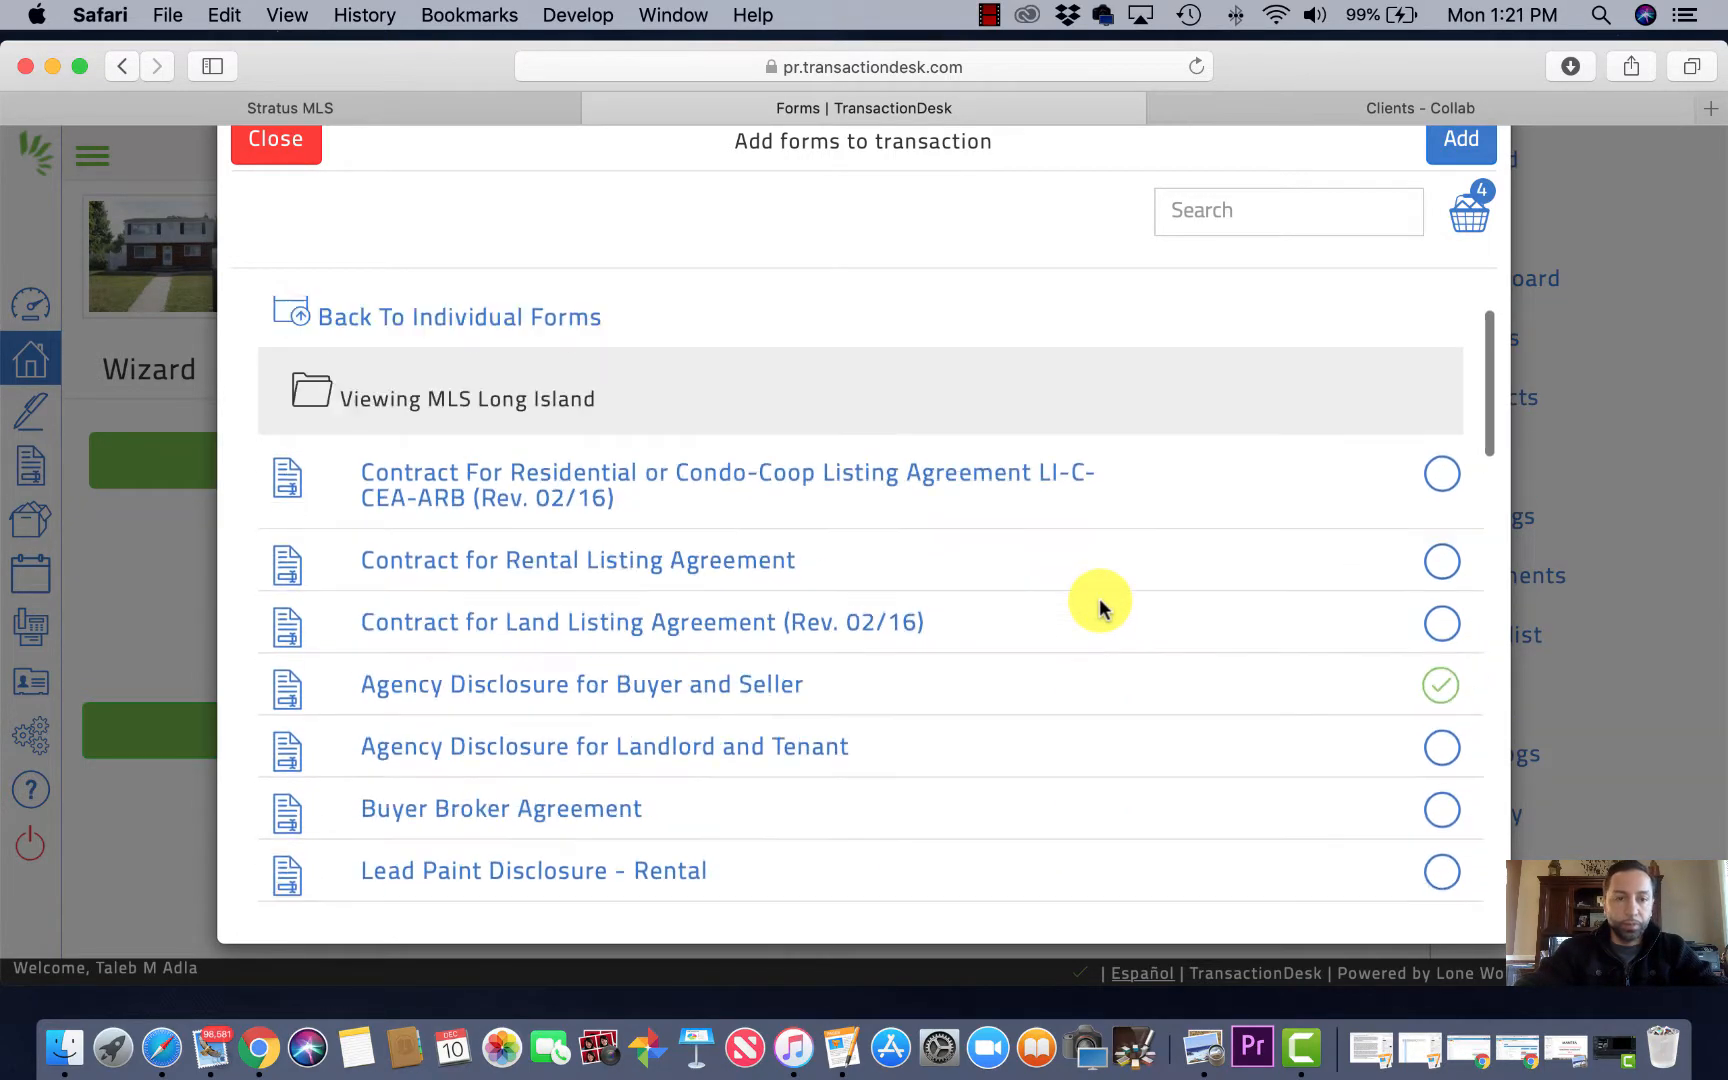
{"action": "left_click", "coordinate": [1458, 162]}
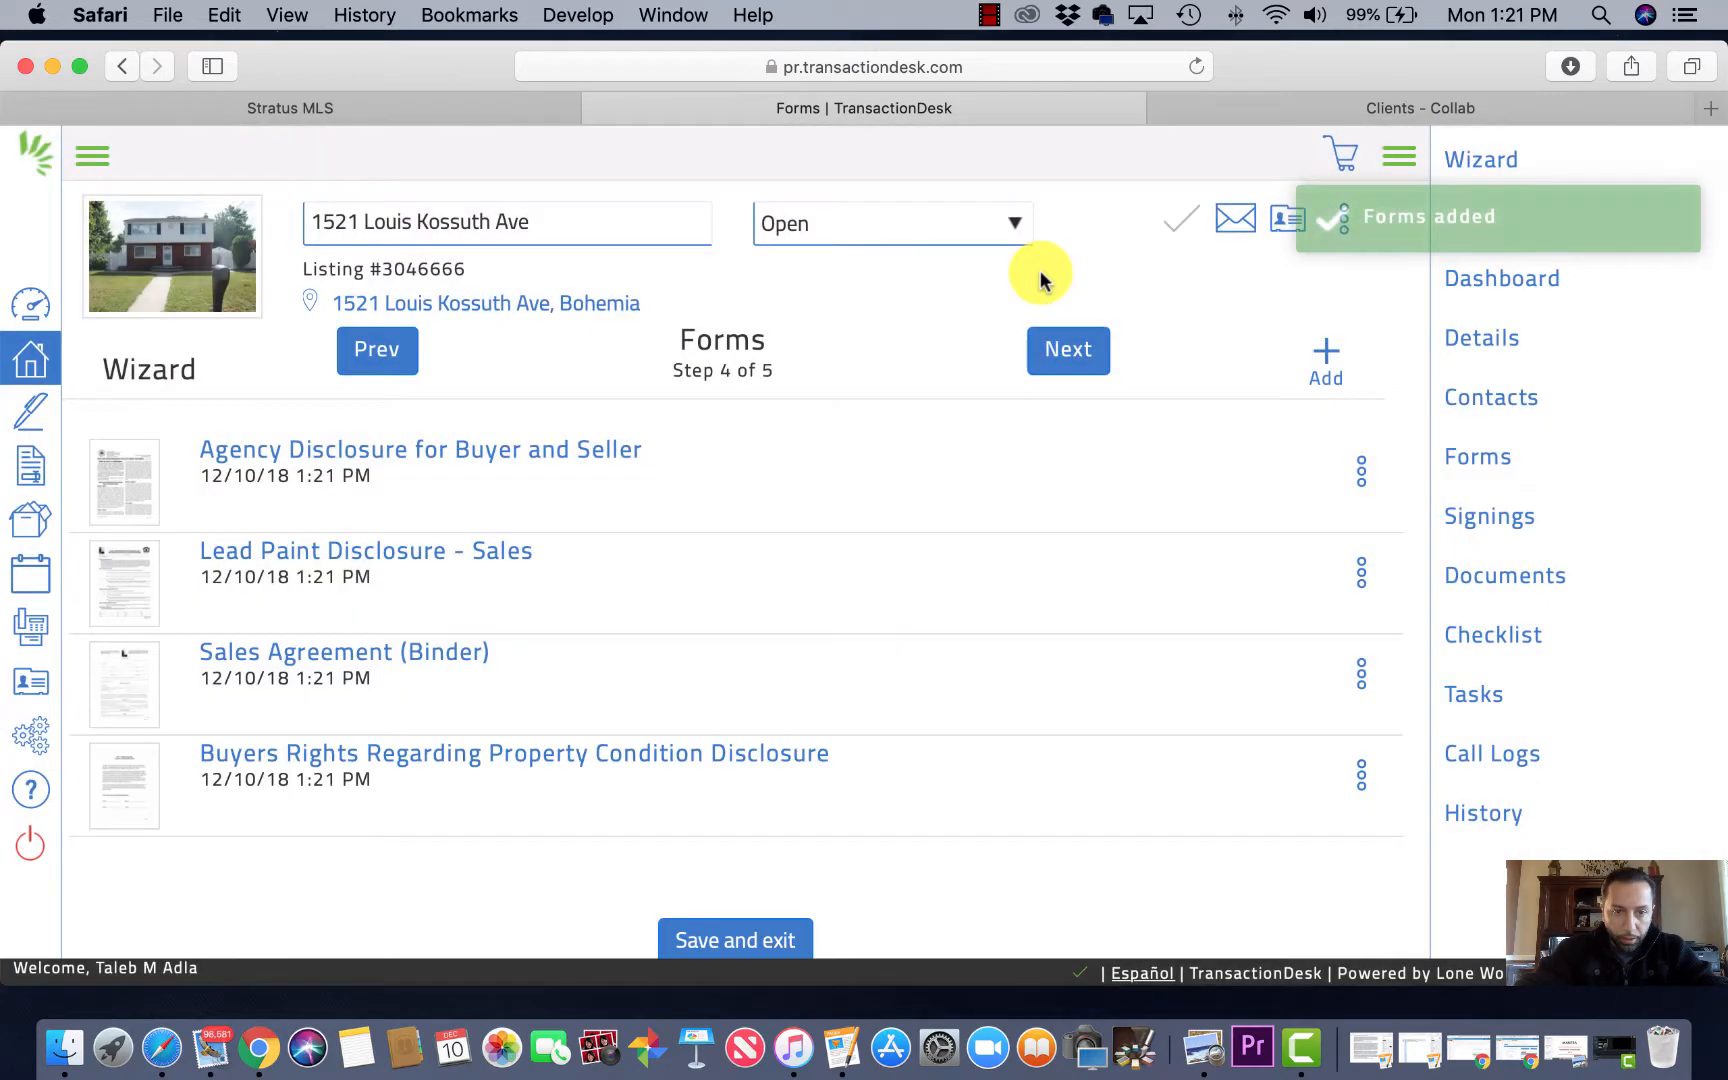
Step: Open the Sales Agreement (Binder) form for editing from its row menu
{"action": "left_click", "coordinate": [1362, 680]}
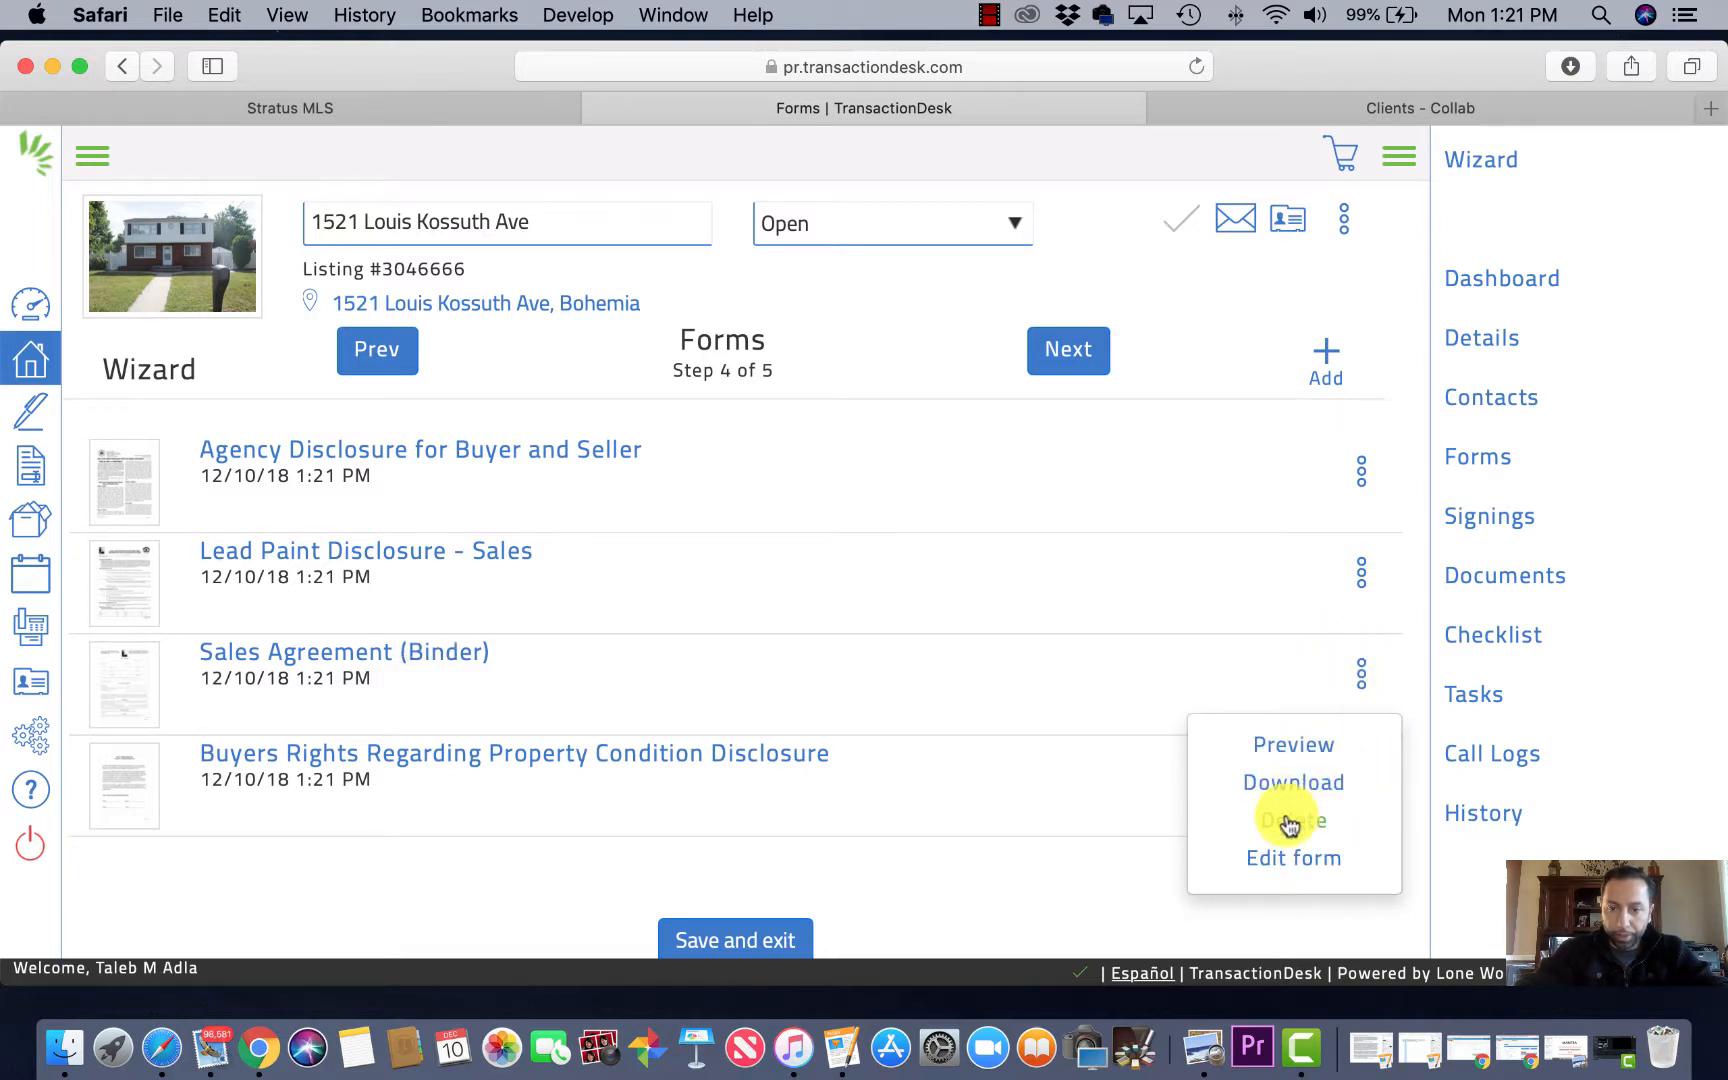
{"action": "left_click", "coordinate": [1280, 858]}
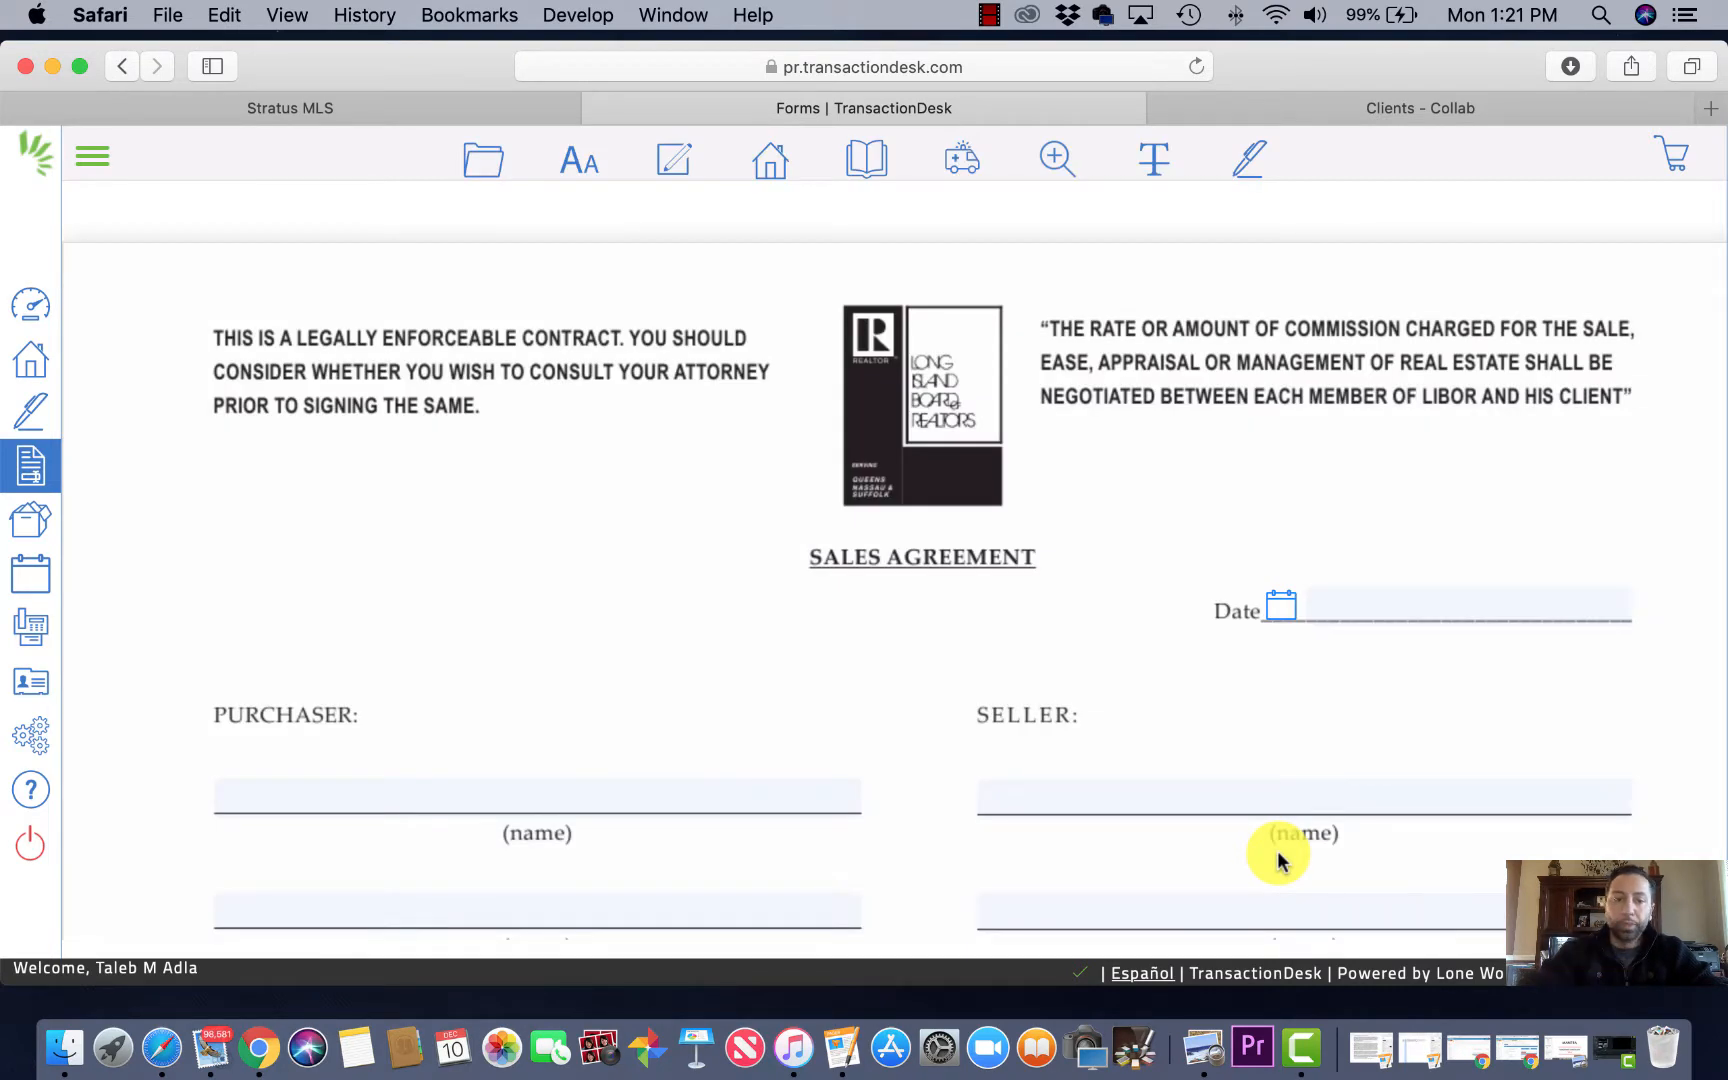
Step: Set the sales agreement date to 12/09/2018
{"action": "left_click", "coordinate": [1355, 604]}
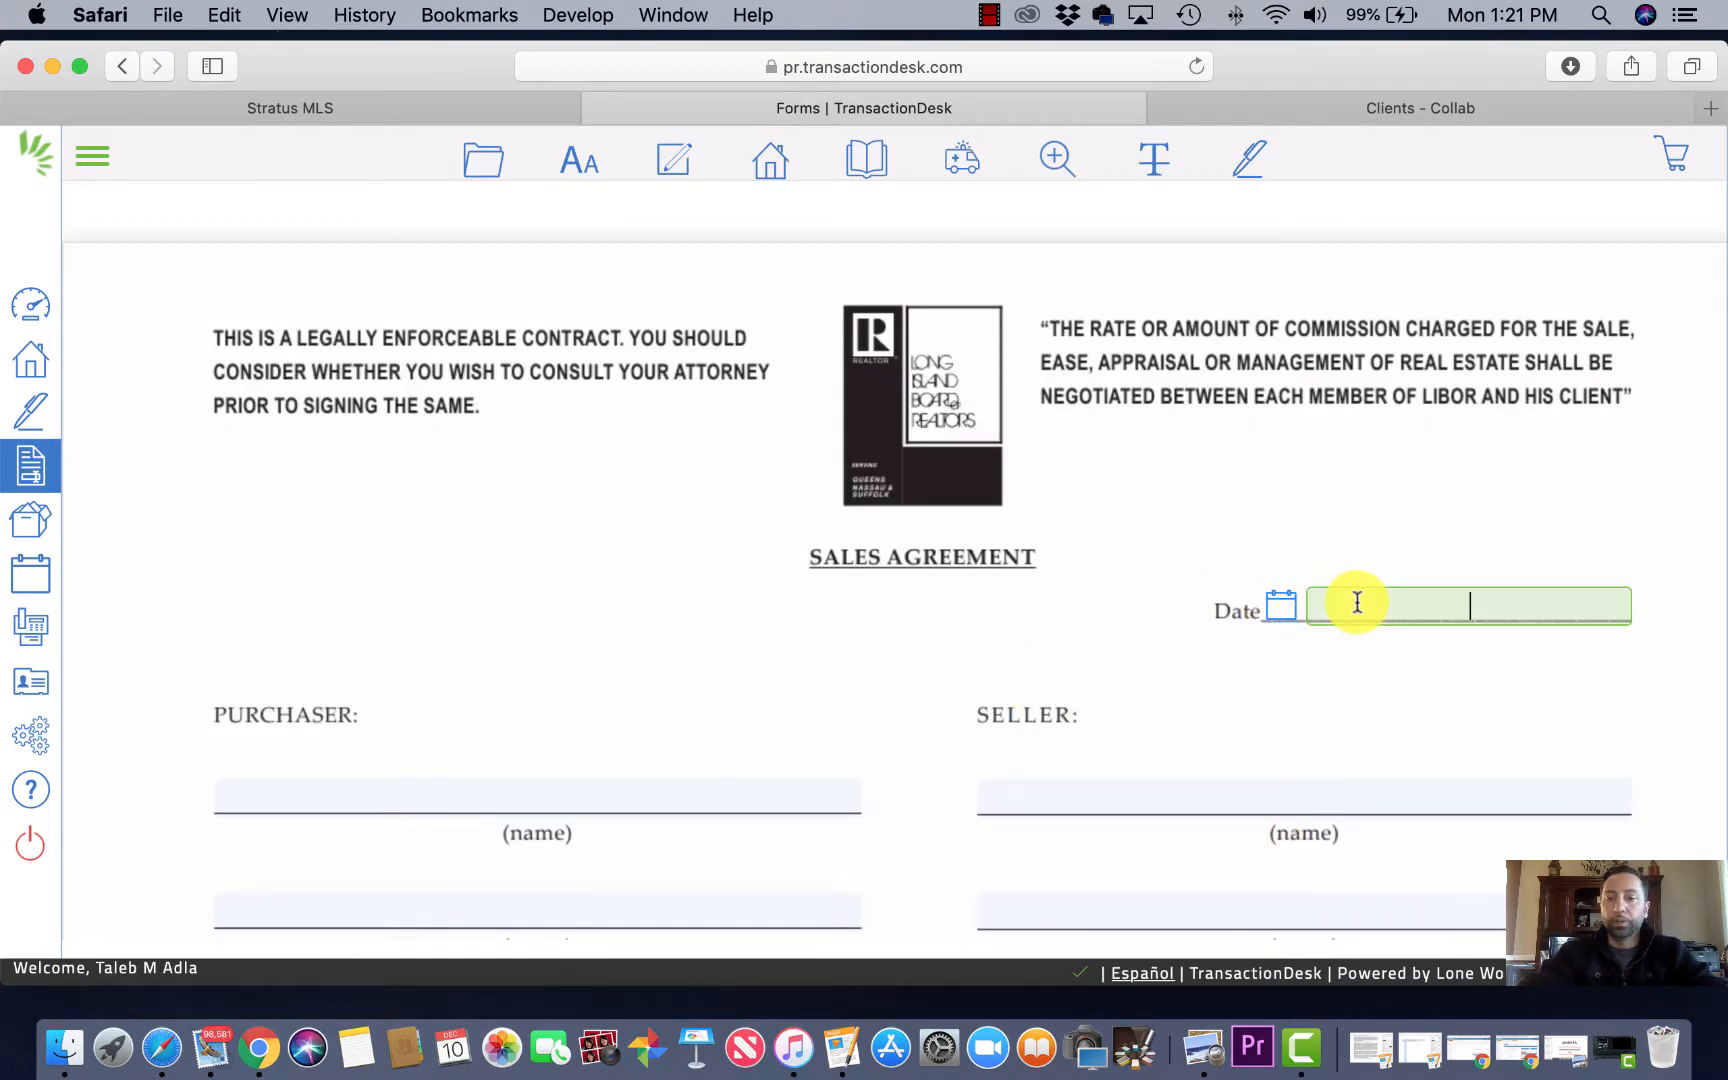
{"action": "left_click", "coordinate": [1283, 603]}
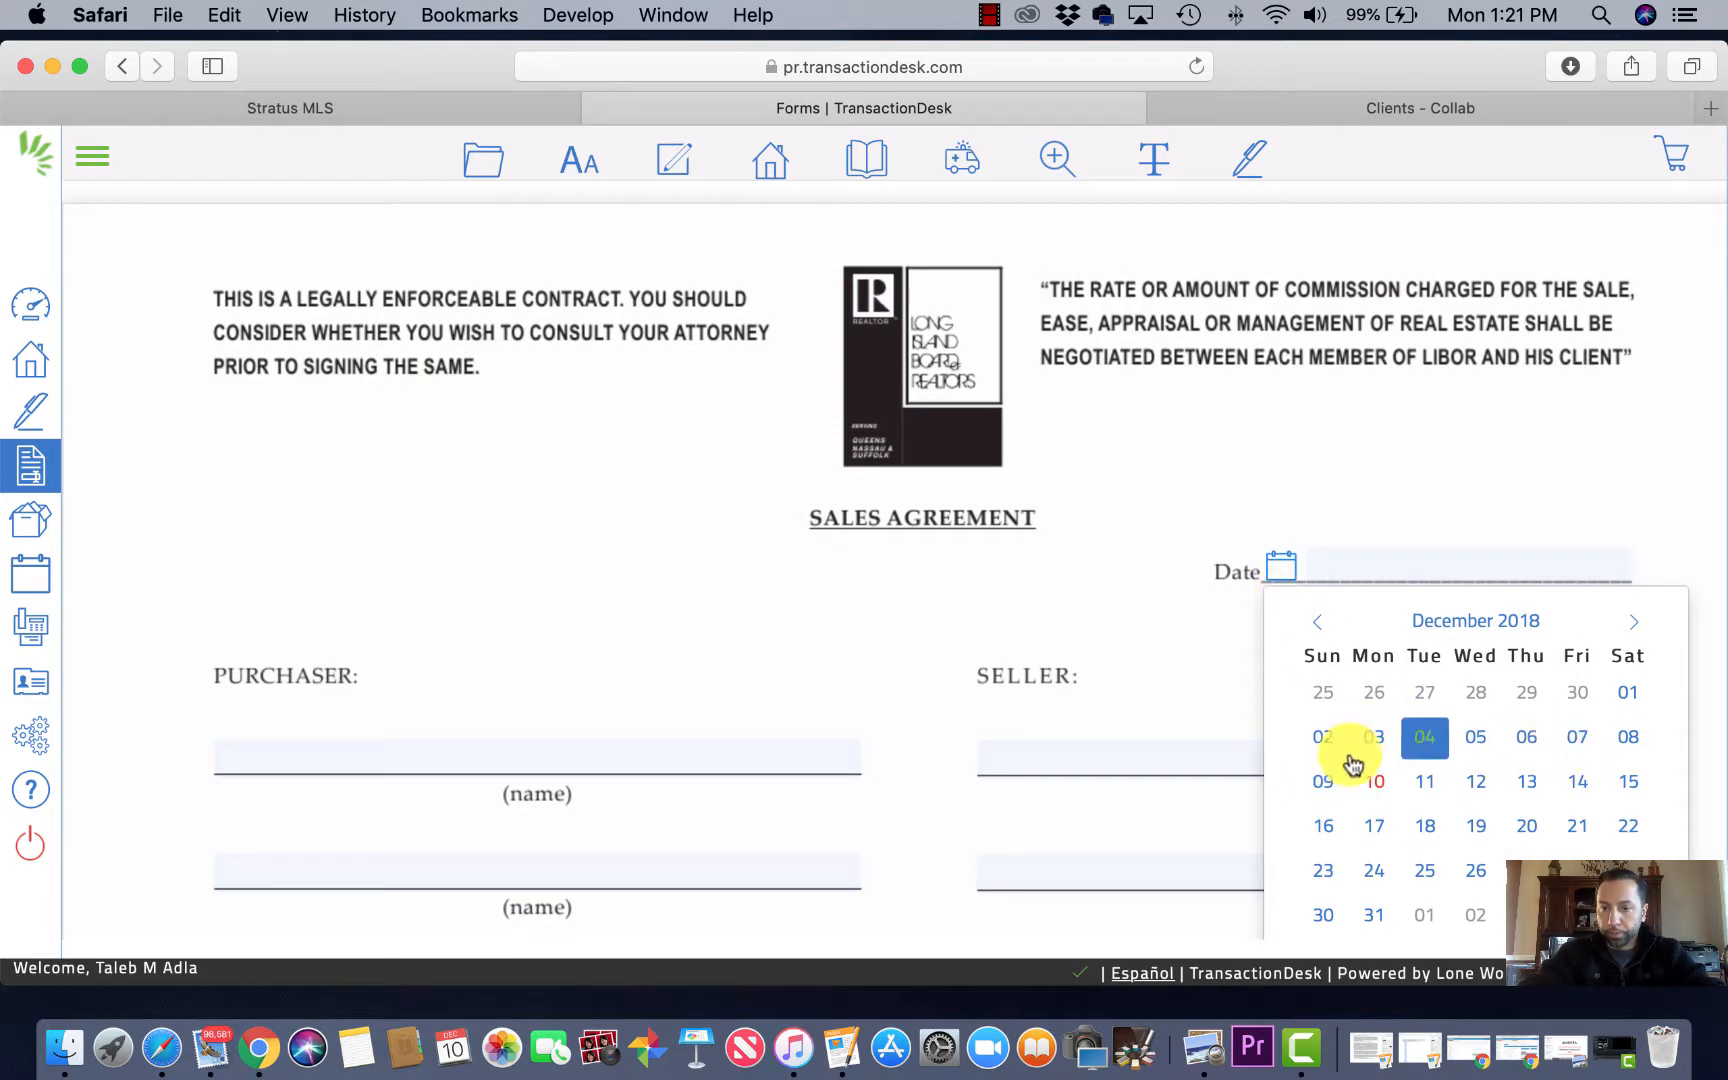
{"action": "left_click", "coordinate": [1325, 783]}
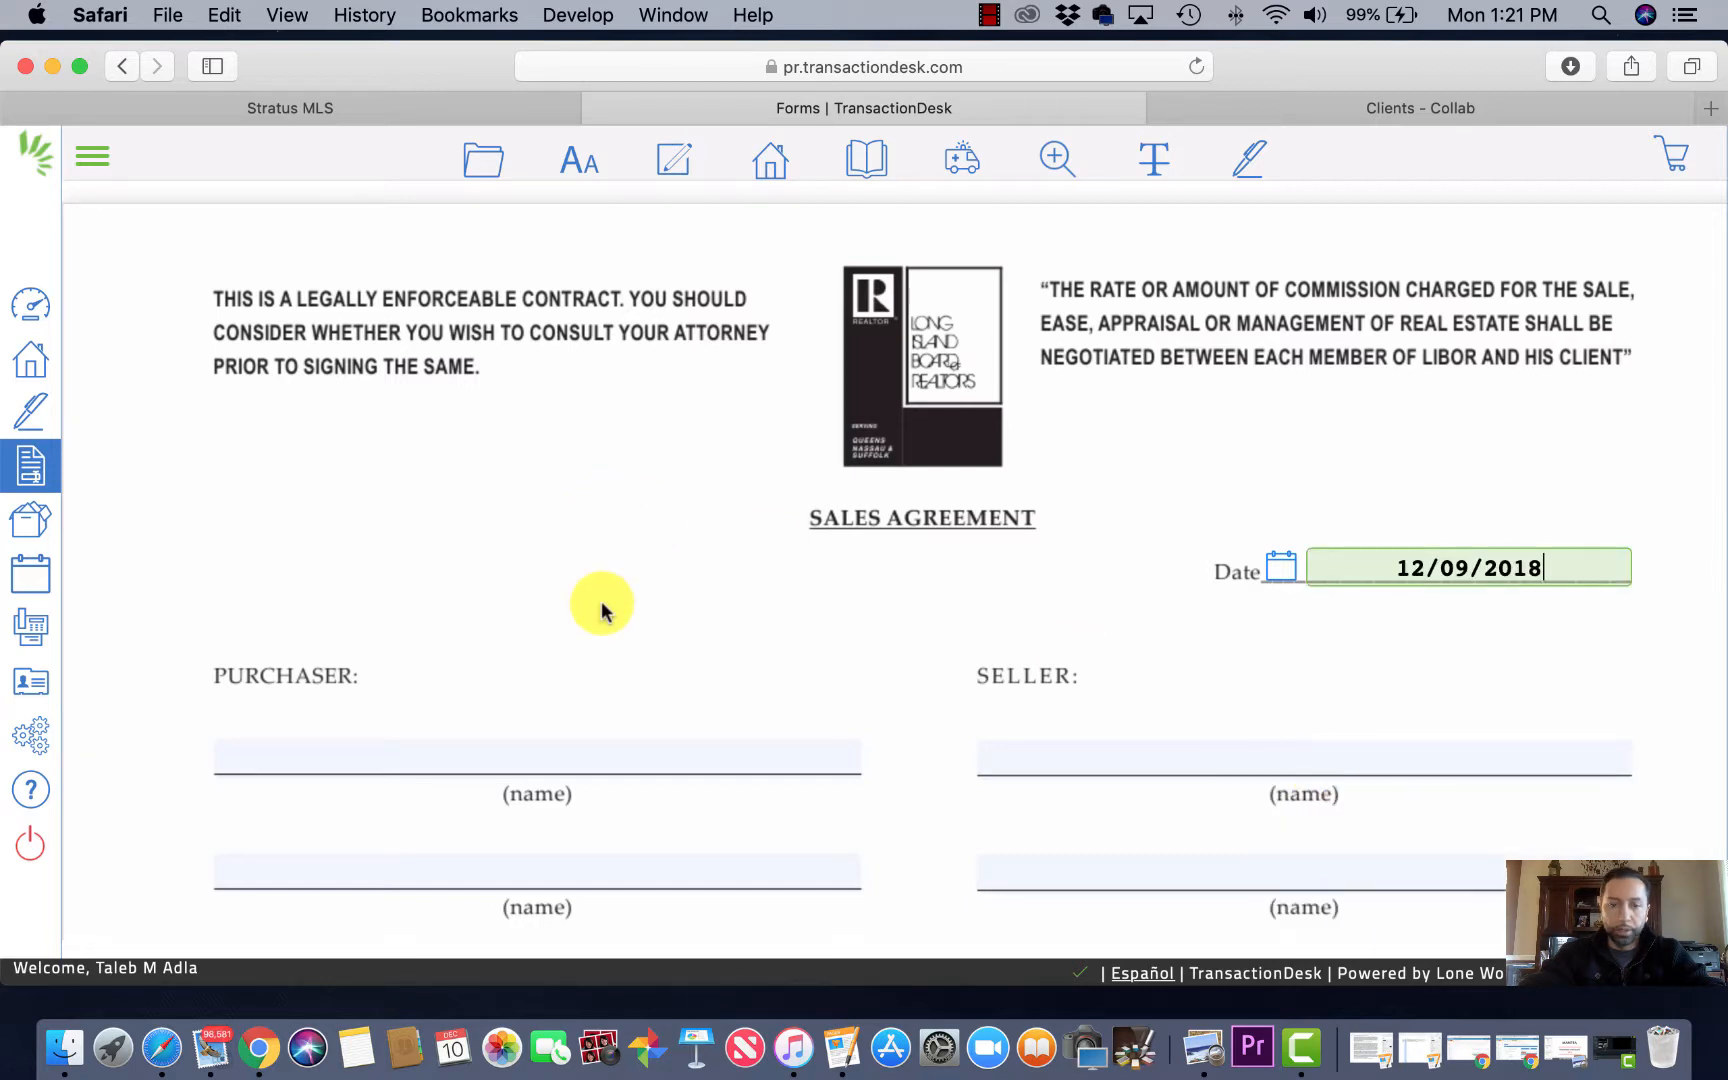
{"action": "scroll", "coordinate": [575, 612], "scroll_direction": "down", "scroll_amount": 2}
Step: Enter both buyers' full names in the two Purchaser name fields
{"action": "left_click", "coordinate": [513, 644]}
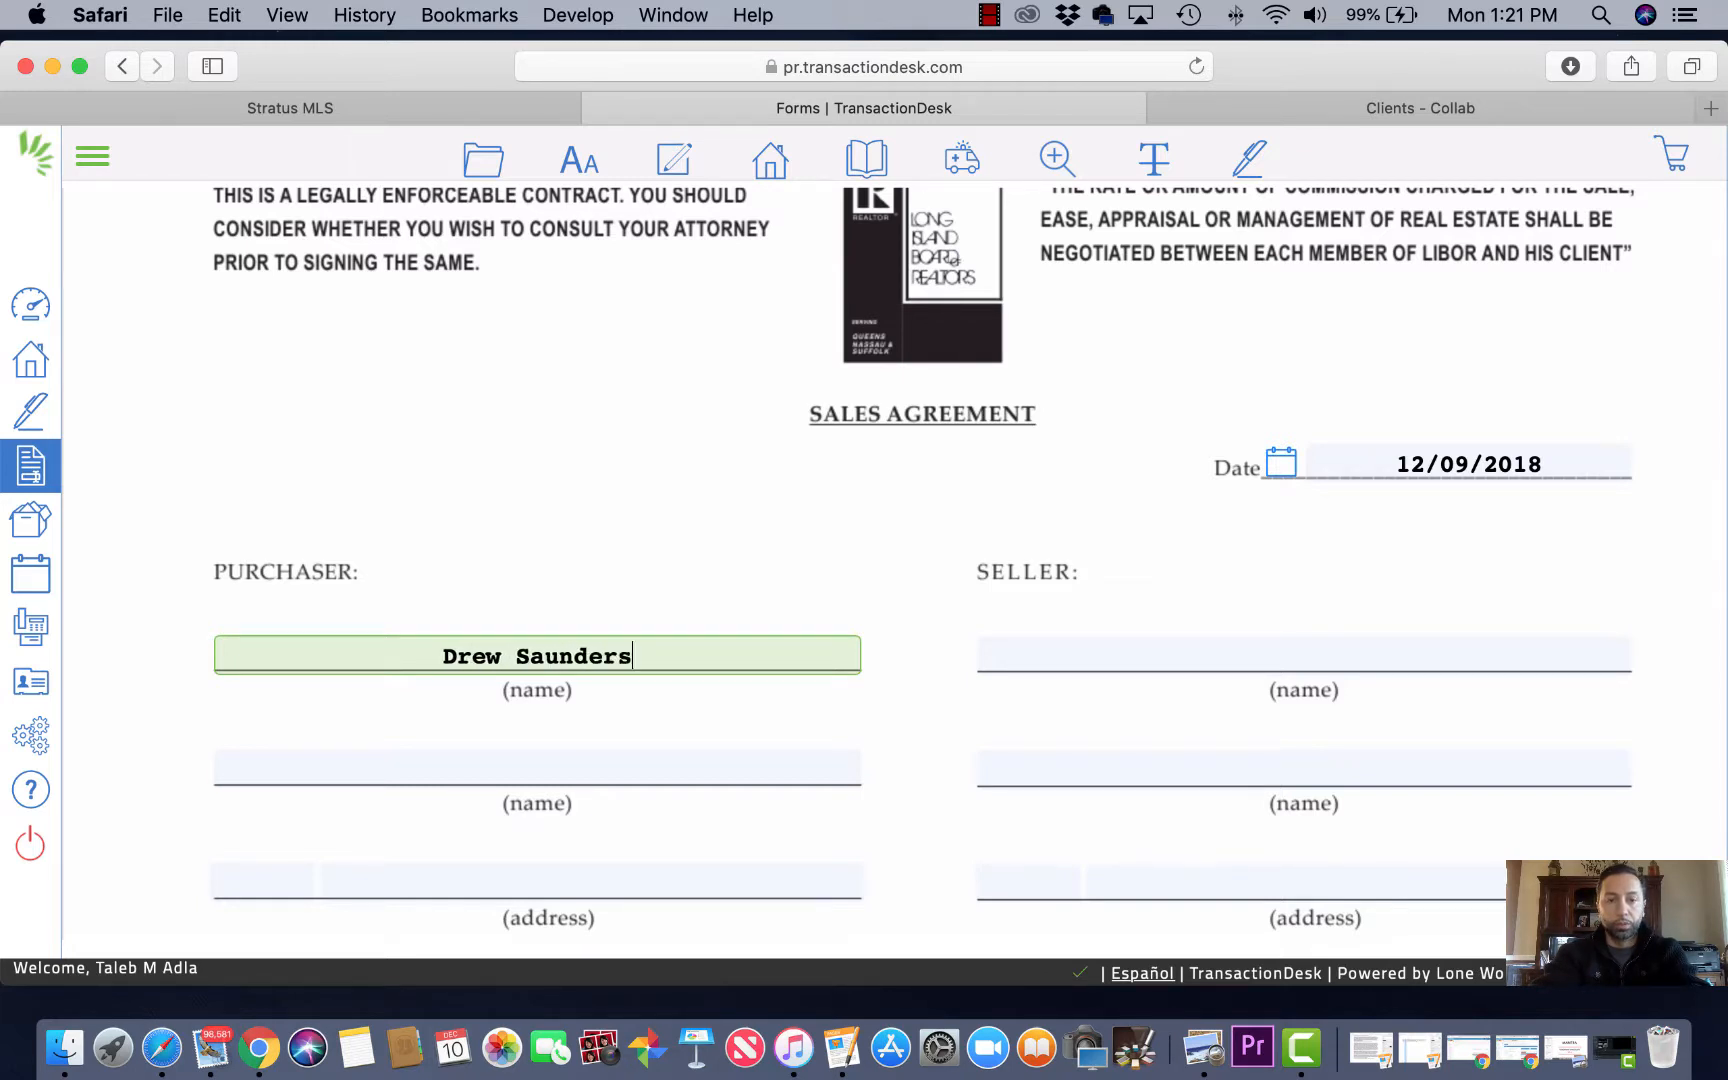
{"action": "left_click", "coordinate": [444, 750]}
{"action": "left_click", "coordinate": [458, 766]}
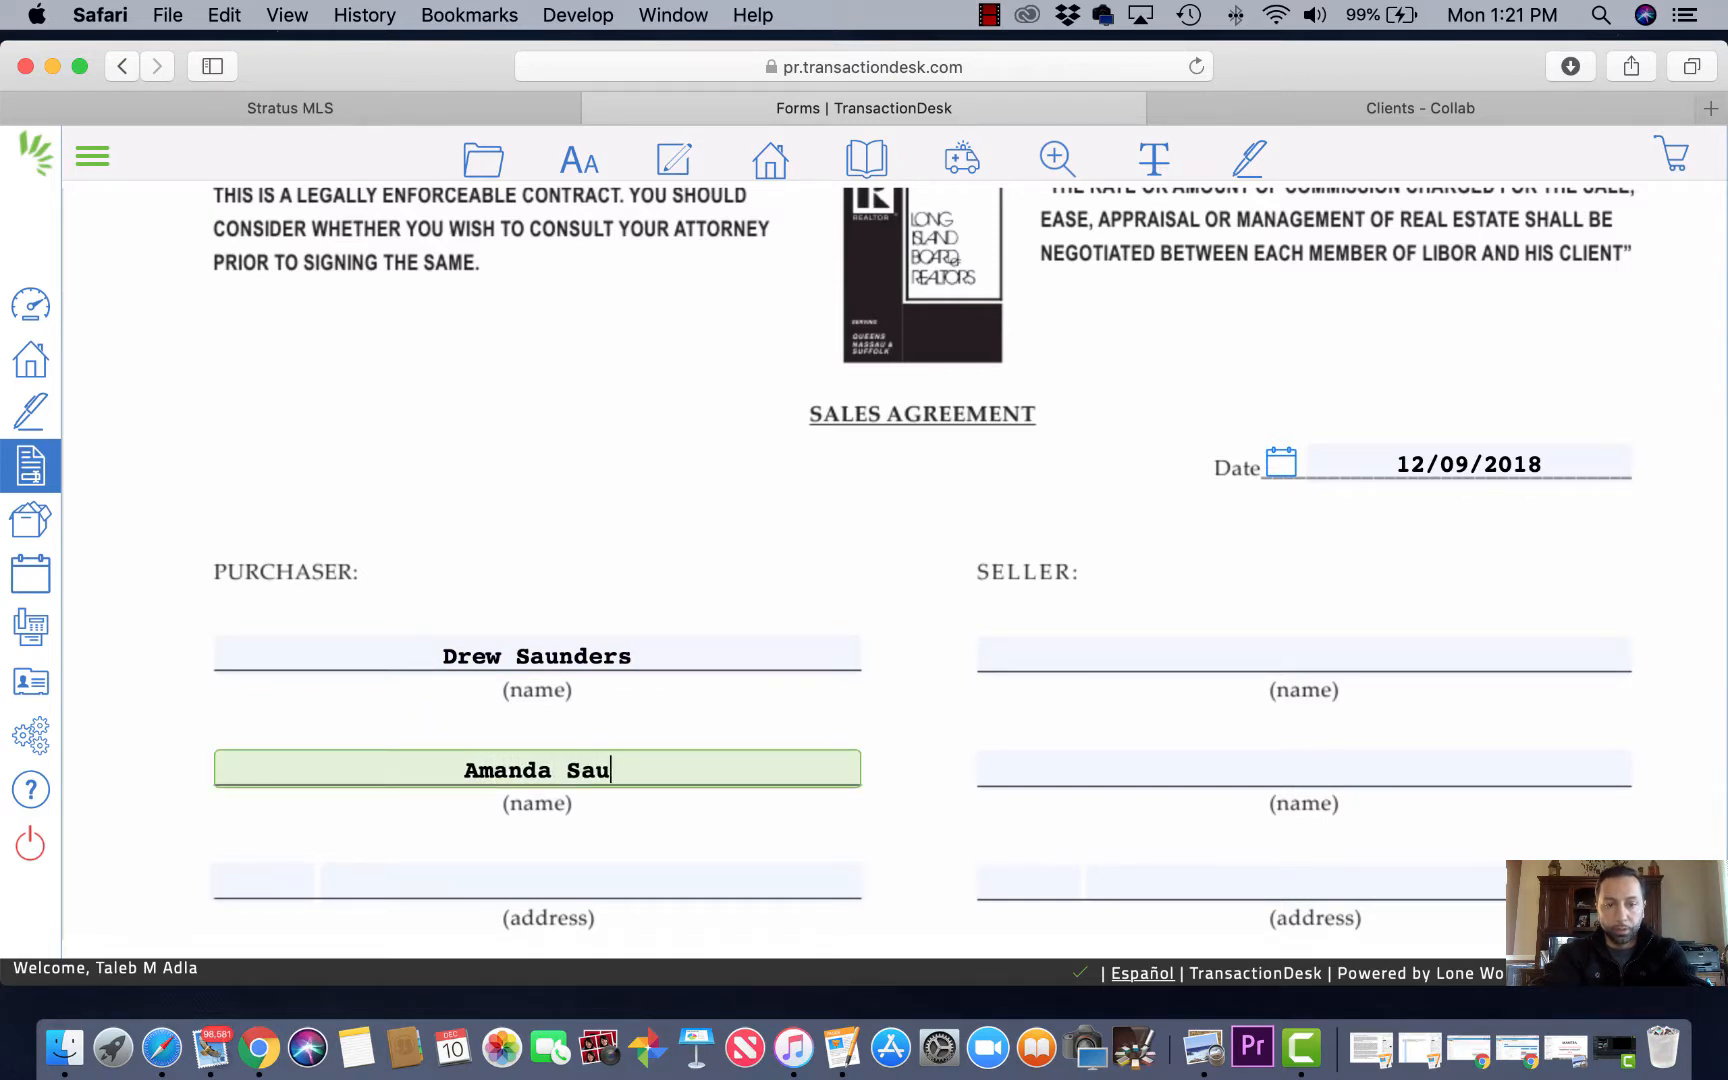
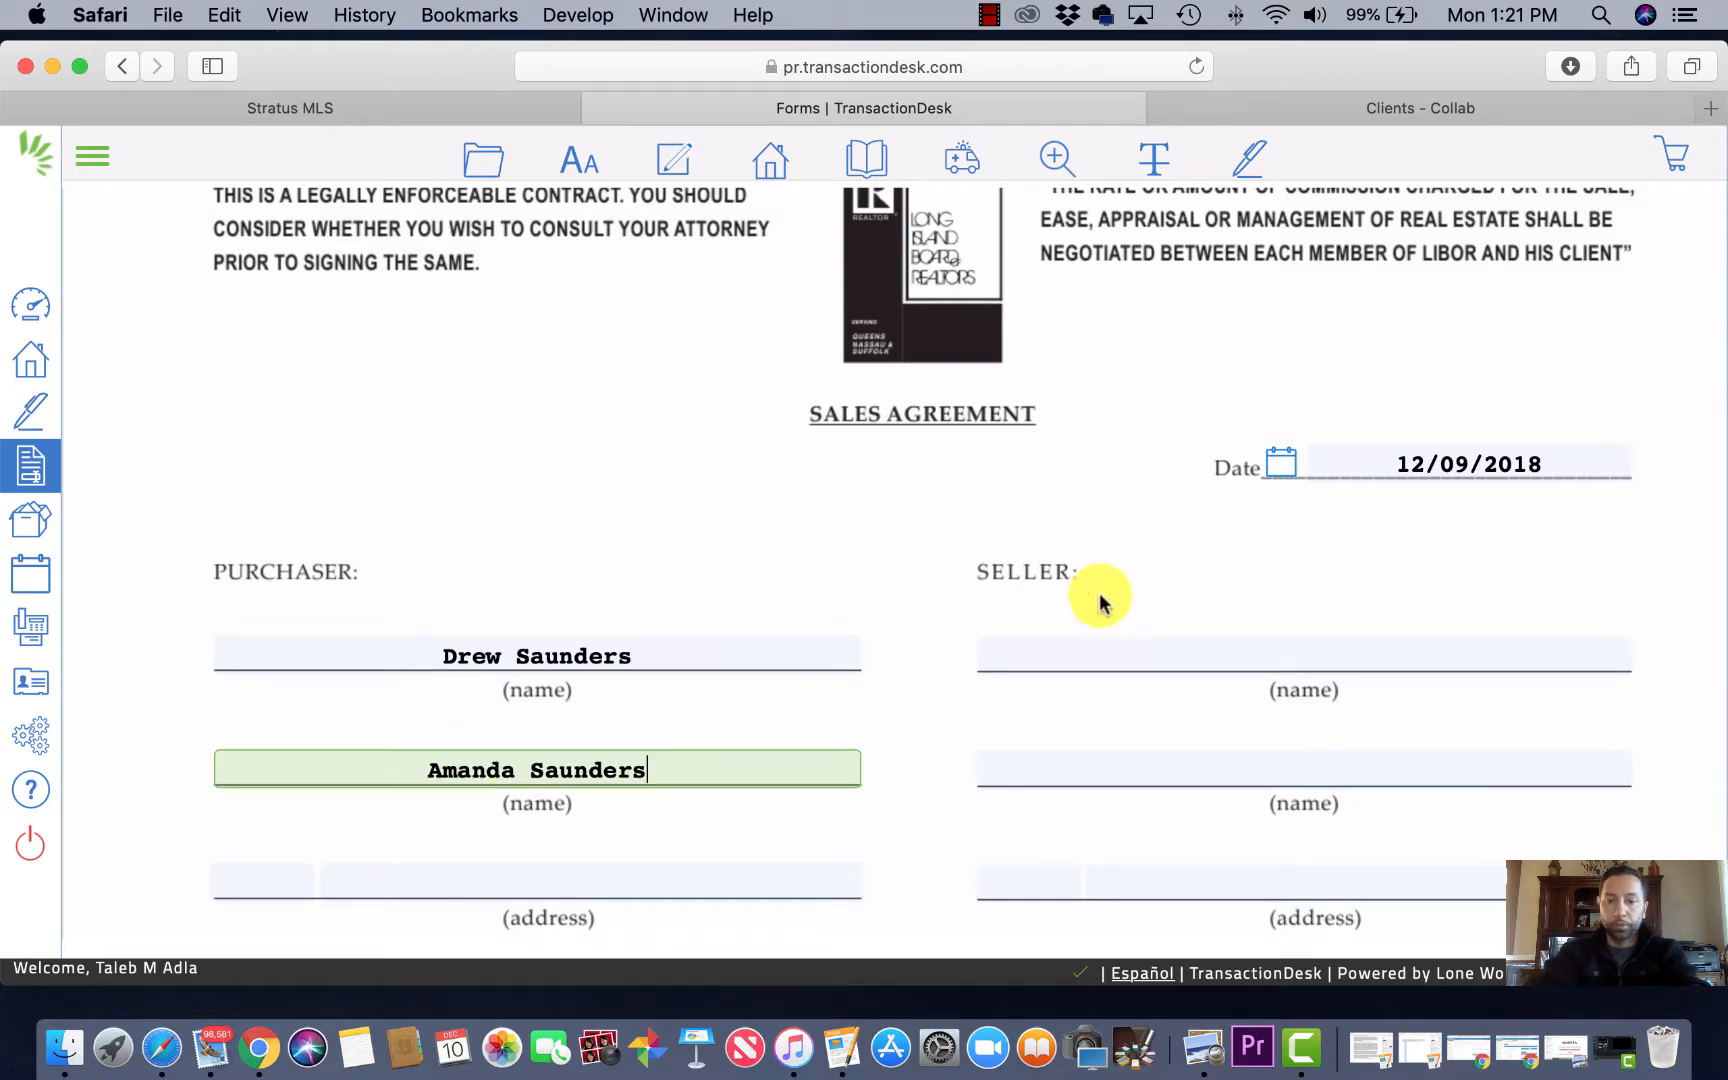
{"action": "left_click", "coordinate": [364, 110]}
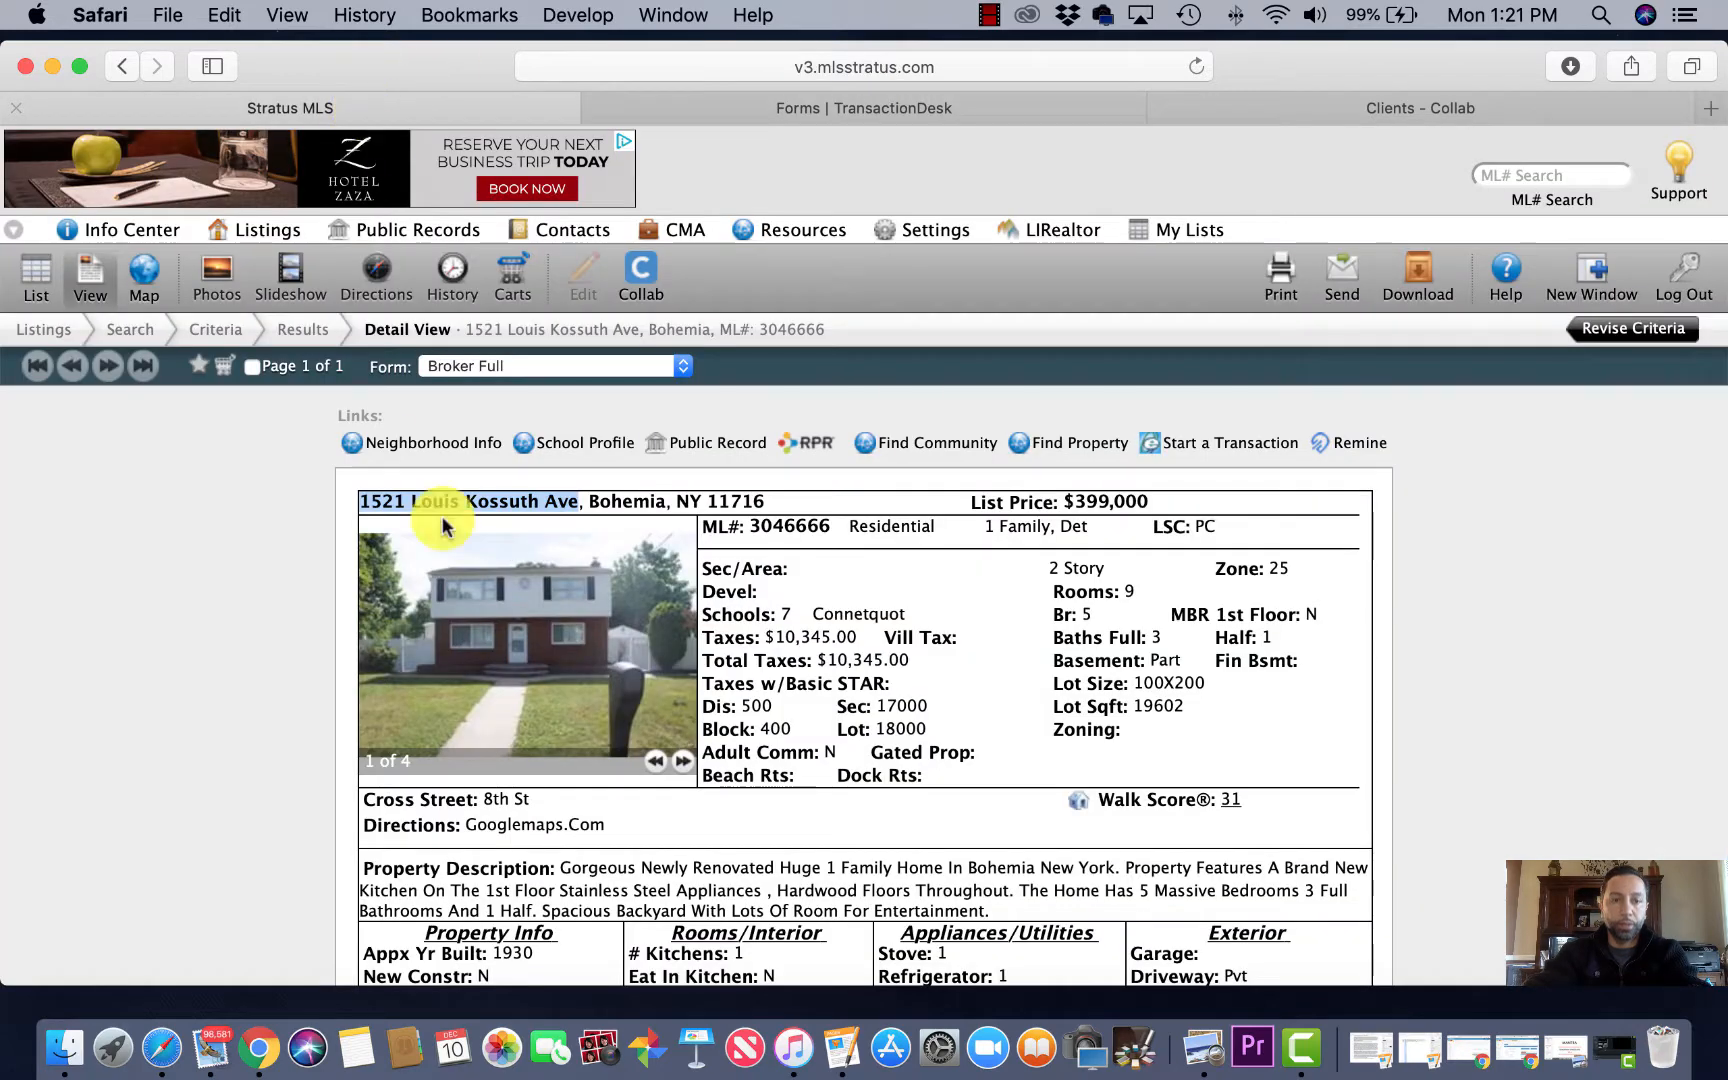
{"action": "scroll", "coordinate": [455, 645], "scroll_direction": "down", "scroll_amount": 5}
{"action": "scroll", "coordinate": [724, 690], "scroll_direction": "down", "scroll_amount": 5}
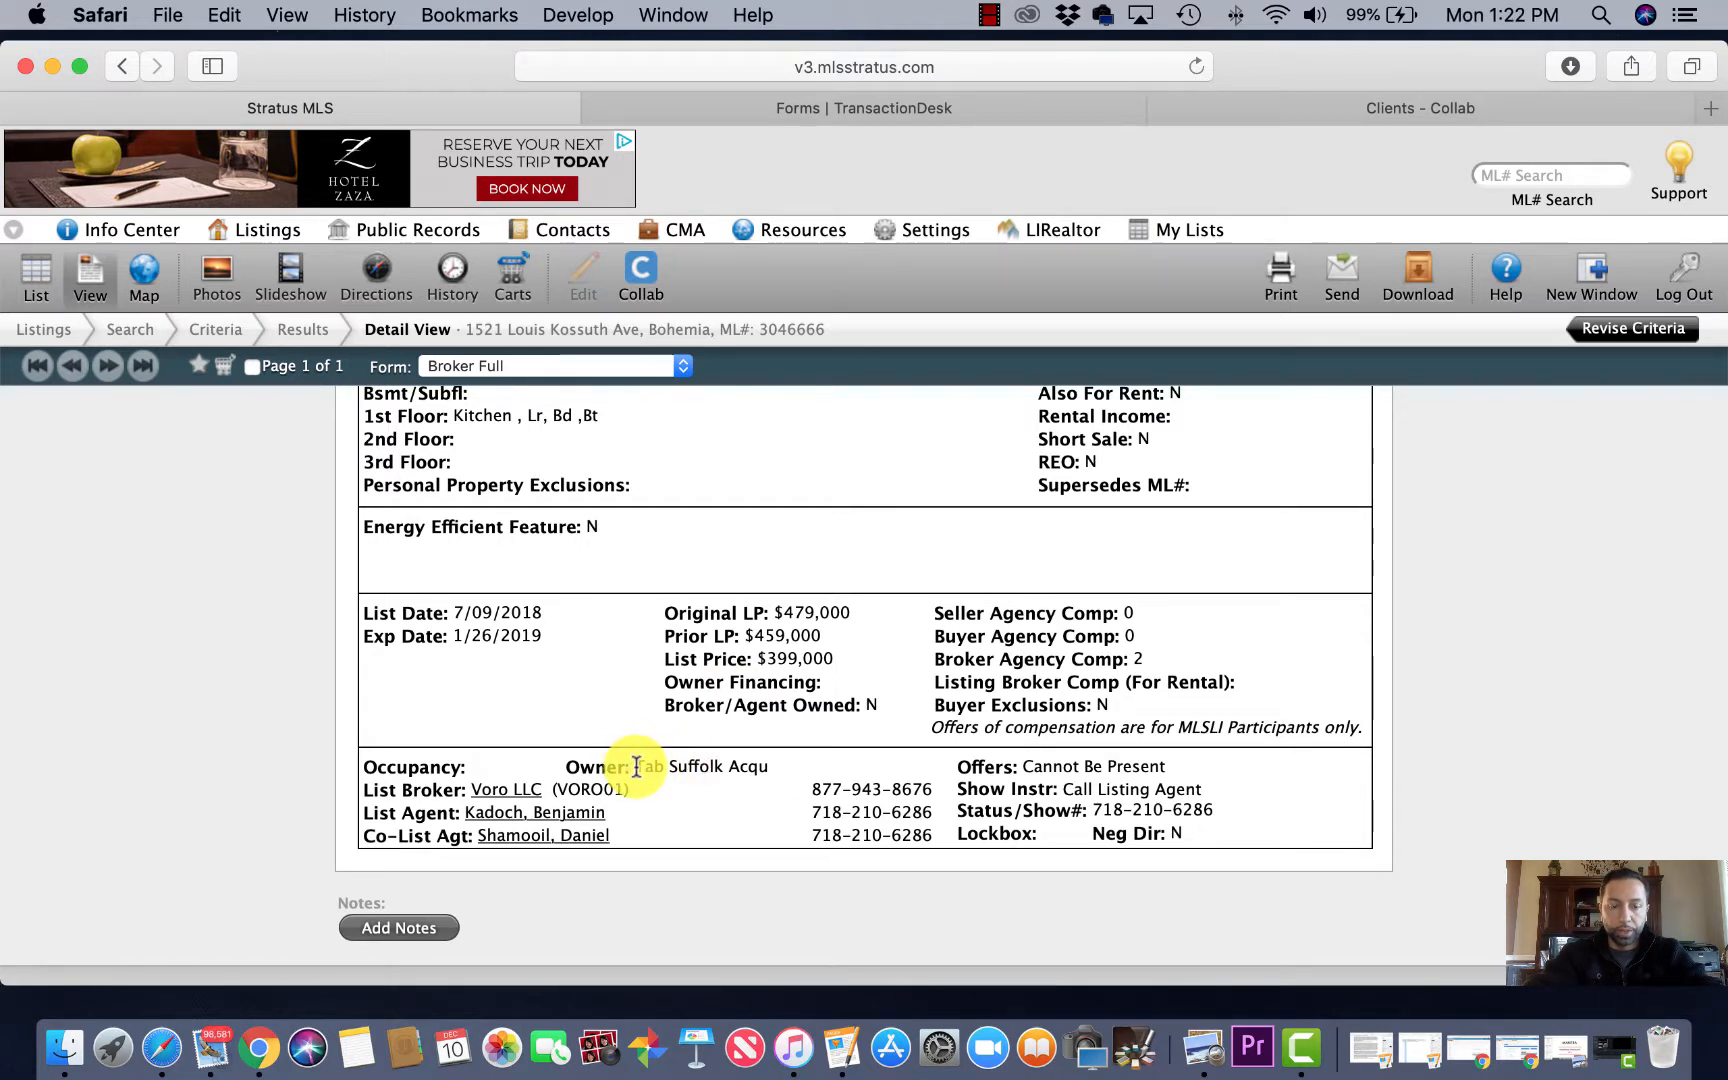
{"action": "left_click_drag", "start_coordinate": [636, 766], "coordinate": [766, 764]}
{"action": "key", "text": "super+c"}
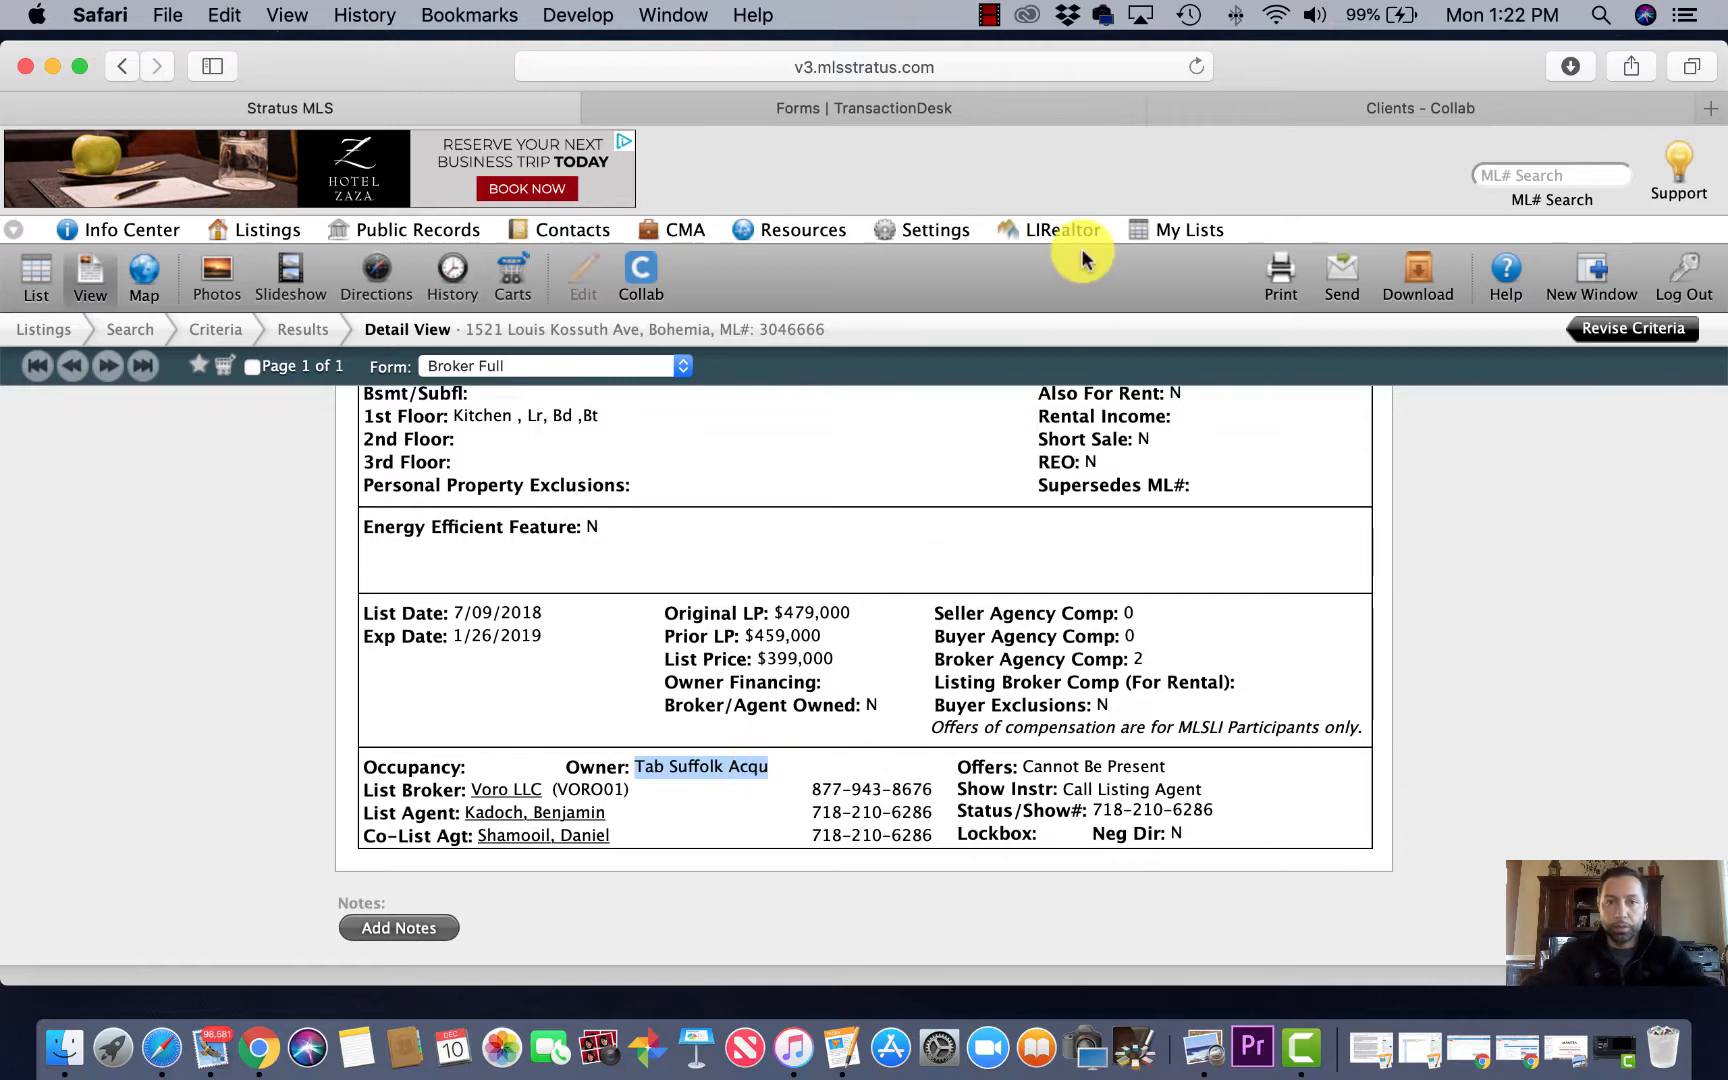
{"action": "left_click", "coordinate": [868, 110]}
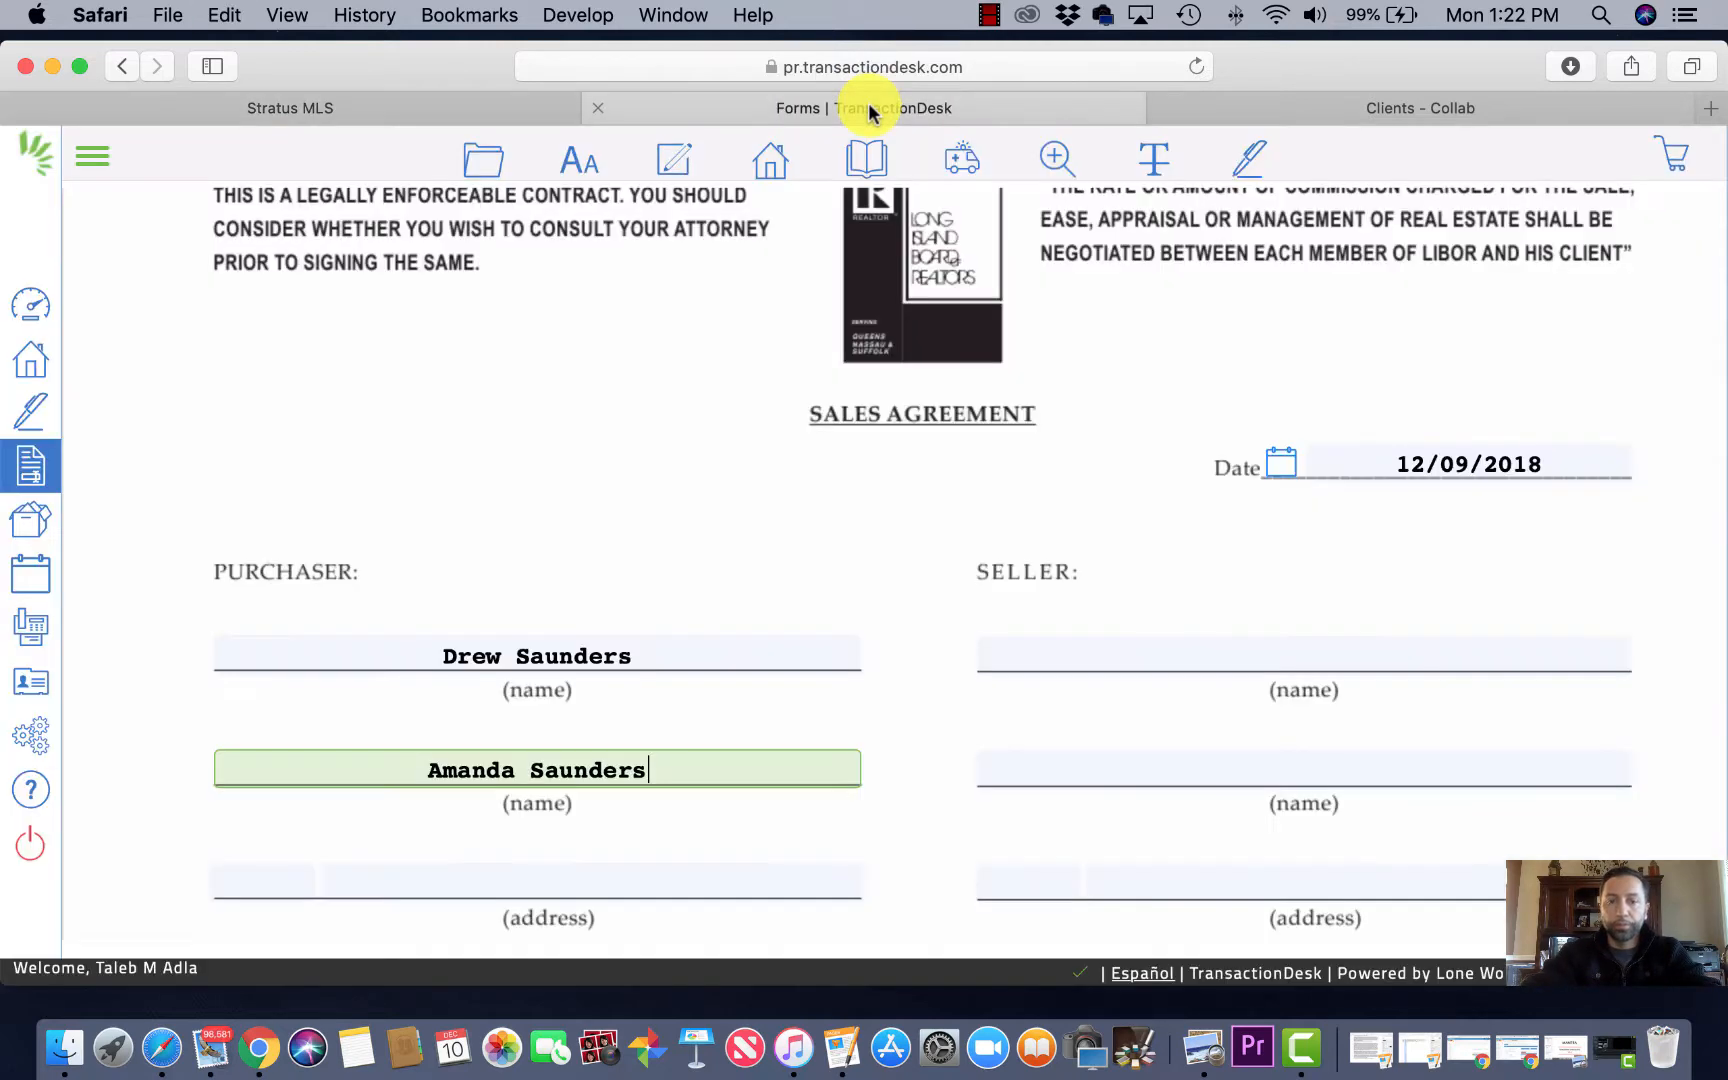
Step: Paste the copied owner name into the Sales Agreement's Seller name field
{"action": "left_click", "coordinate": [1141, 662]}
{"action": "key", "text": "super+v"}
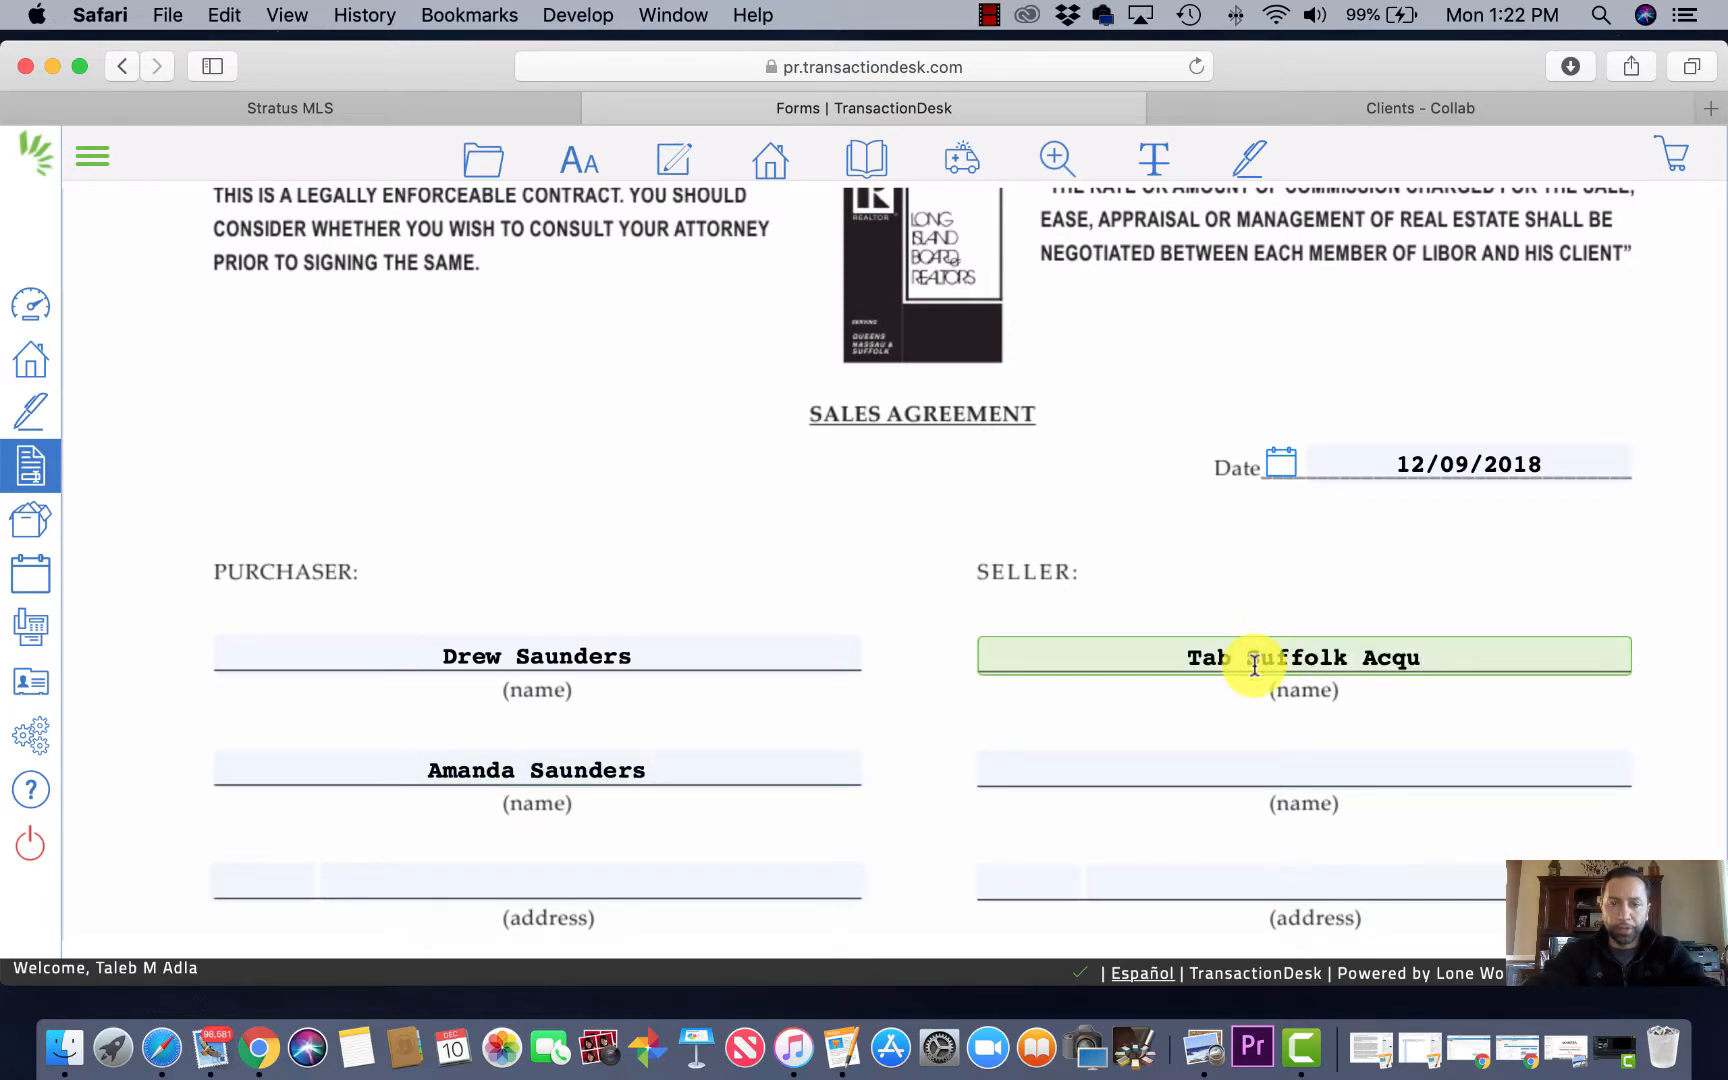
{"action": "scroll", "coordinate": [1240, 665], "scroll_direction": "down", "scroll_amount": 2}
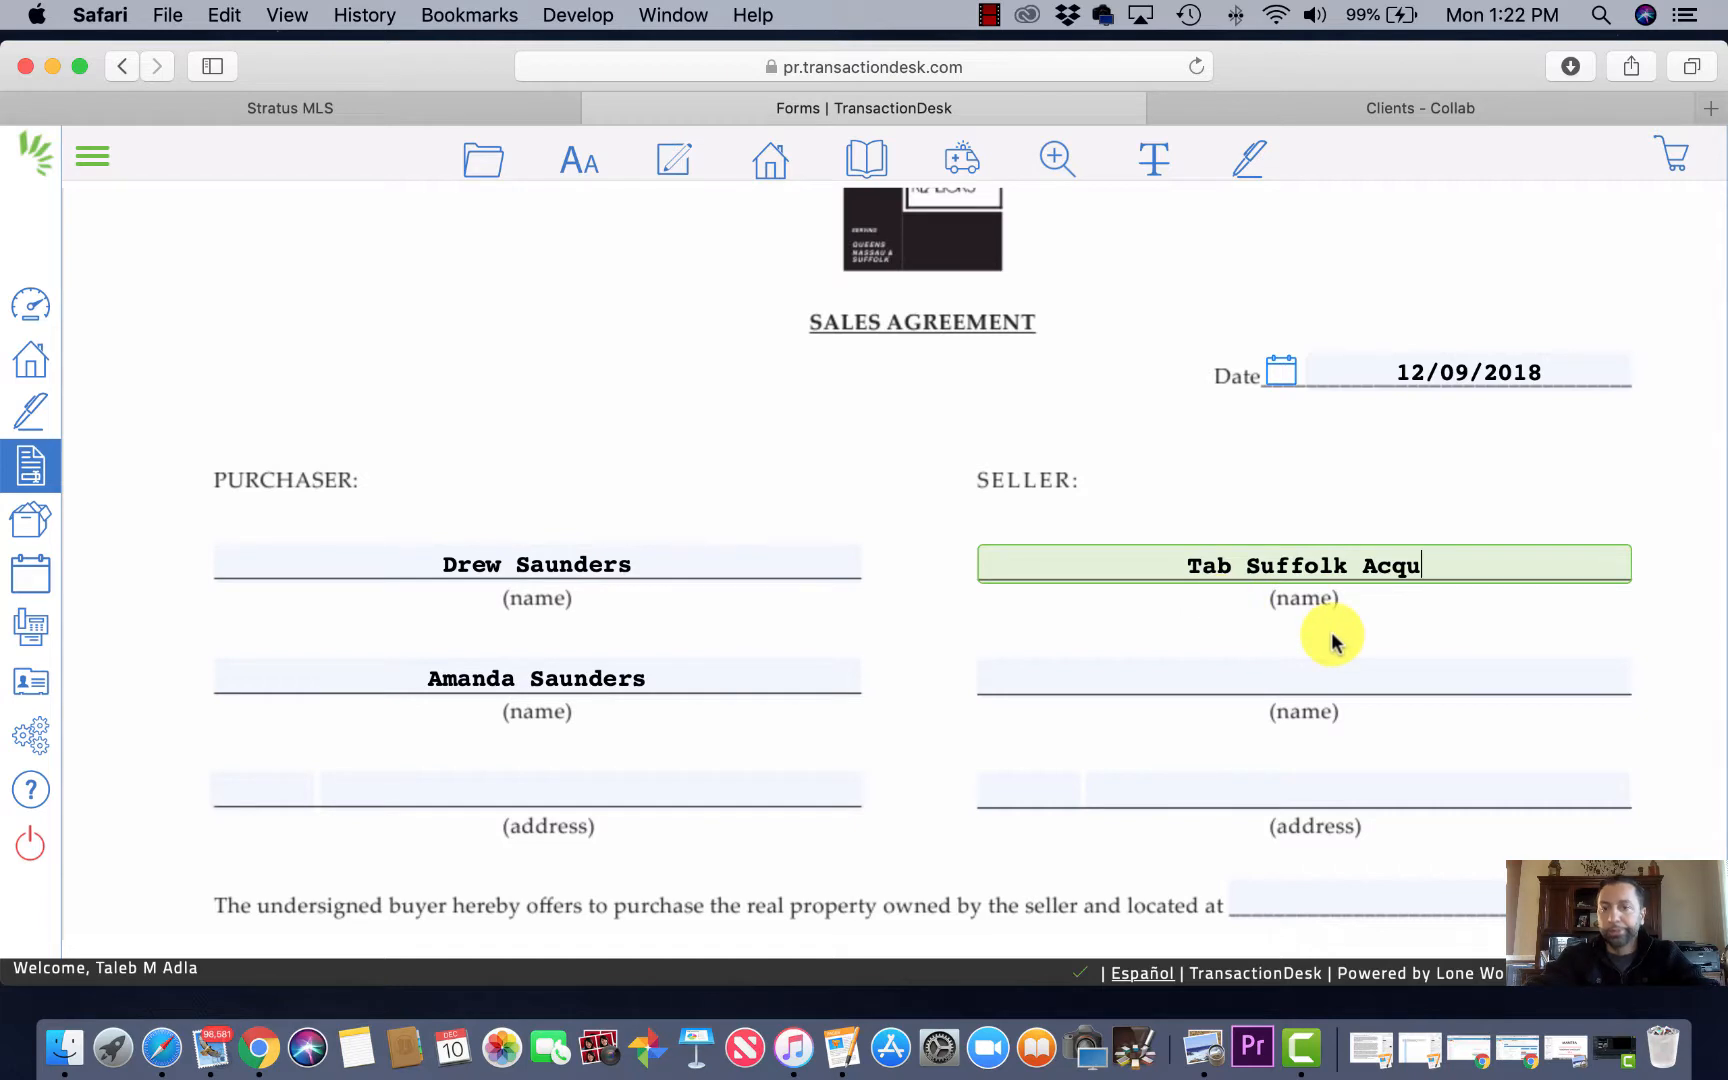
{"action": "scroll", "coordinate": [1243, 617], "scroll_direction": "down", "scroll_amount": 4}
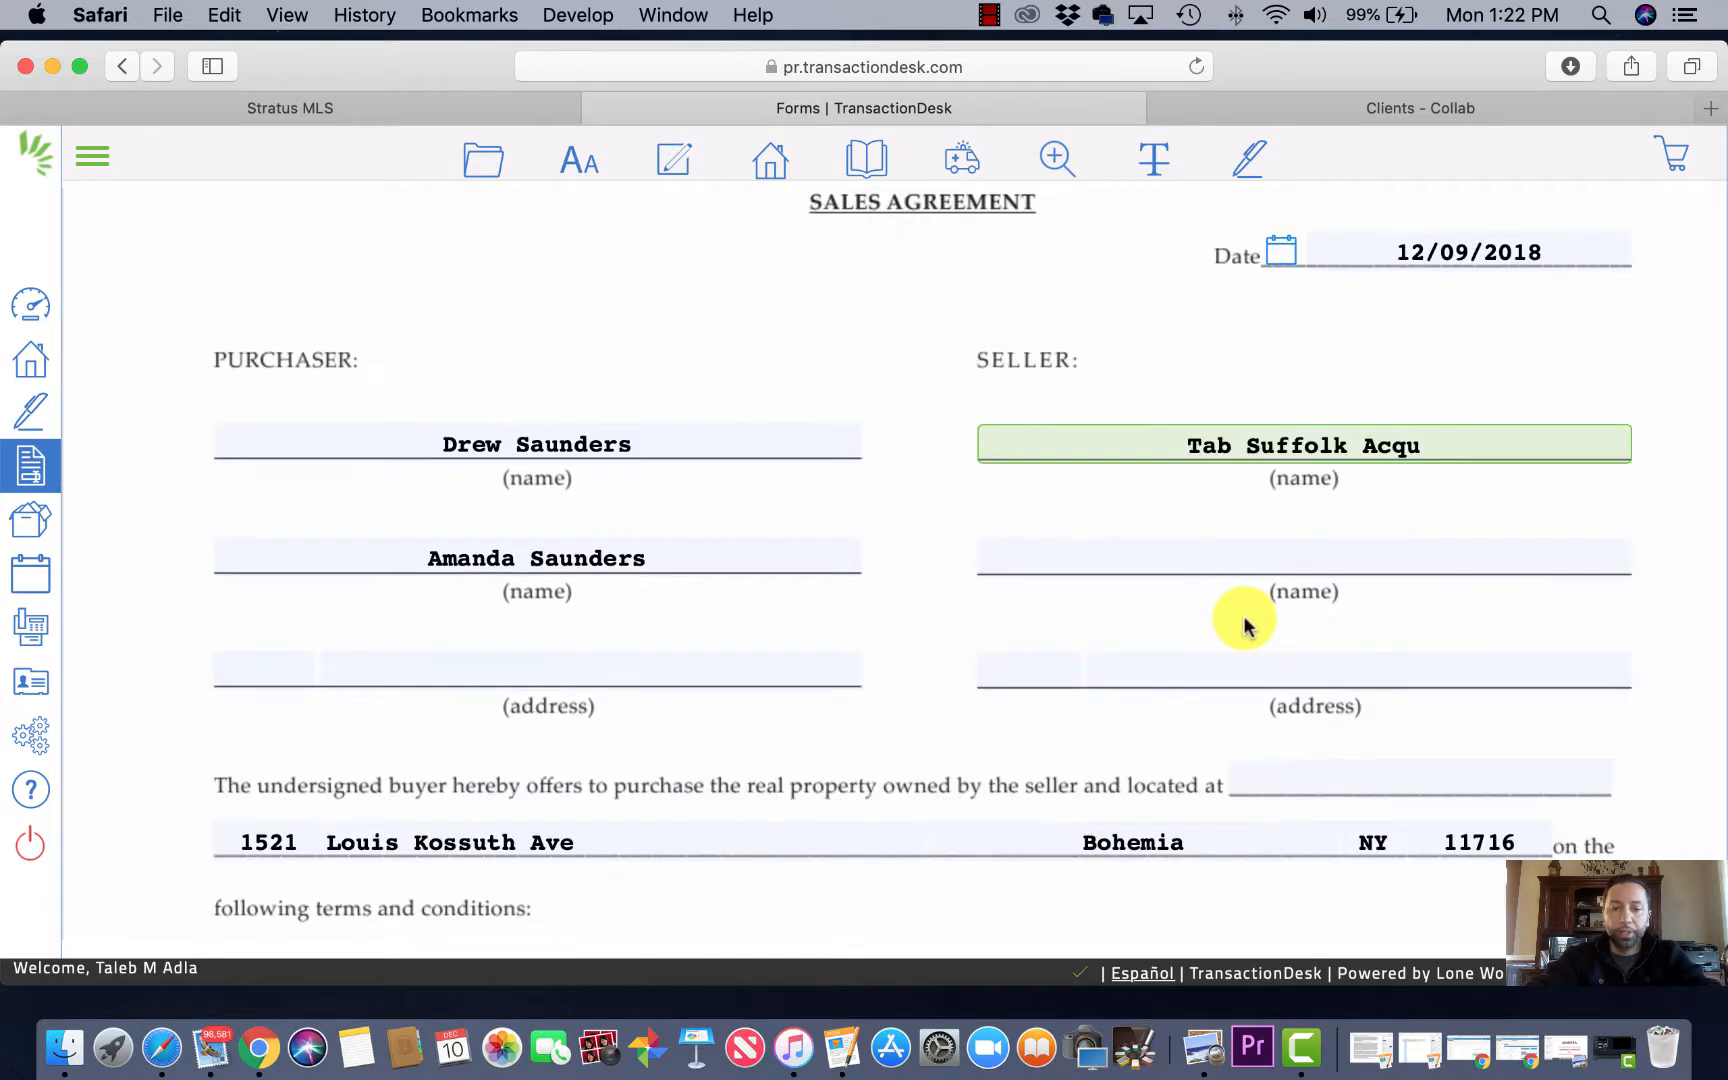
{"action": "scroll", "coordinate": [1243, 617], "scroll_direction": "down", "scroll_amount": 2}
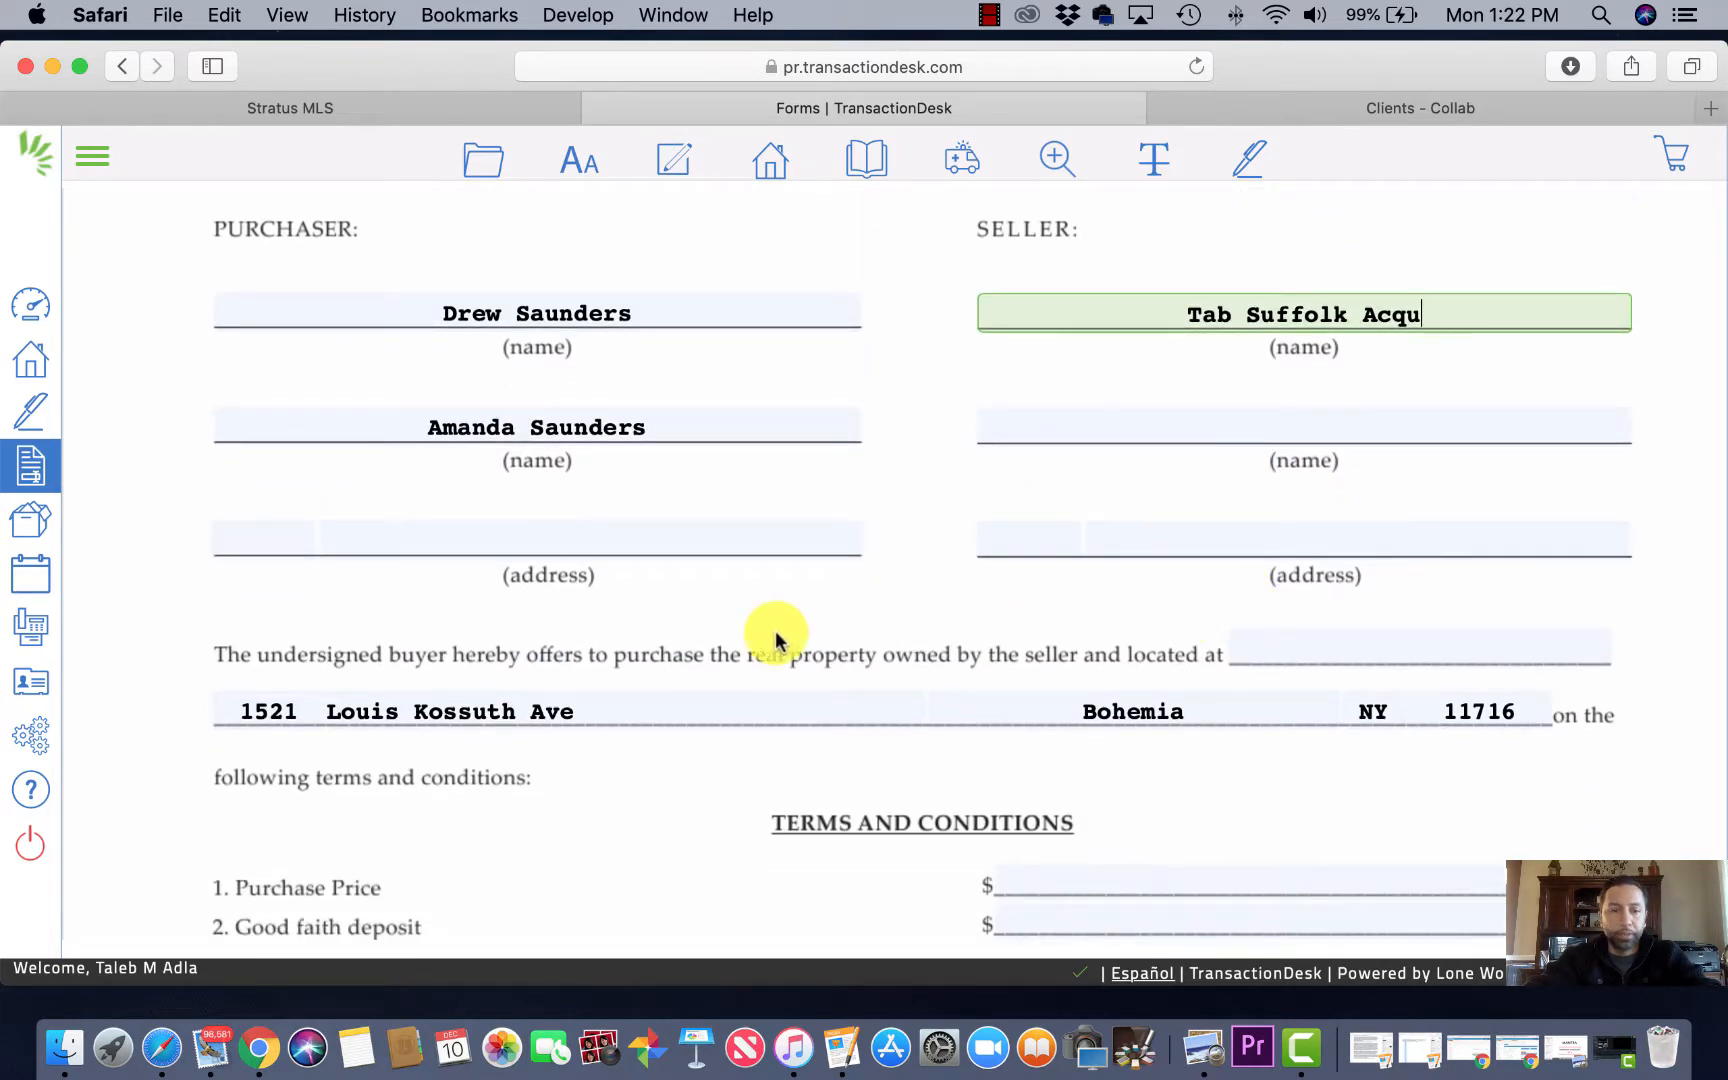
{"action": "scroll", "coordinate": [930, 657], "scroll_direction": "down", "scroll_amount": 3}
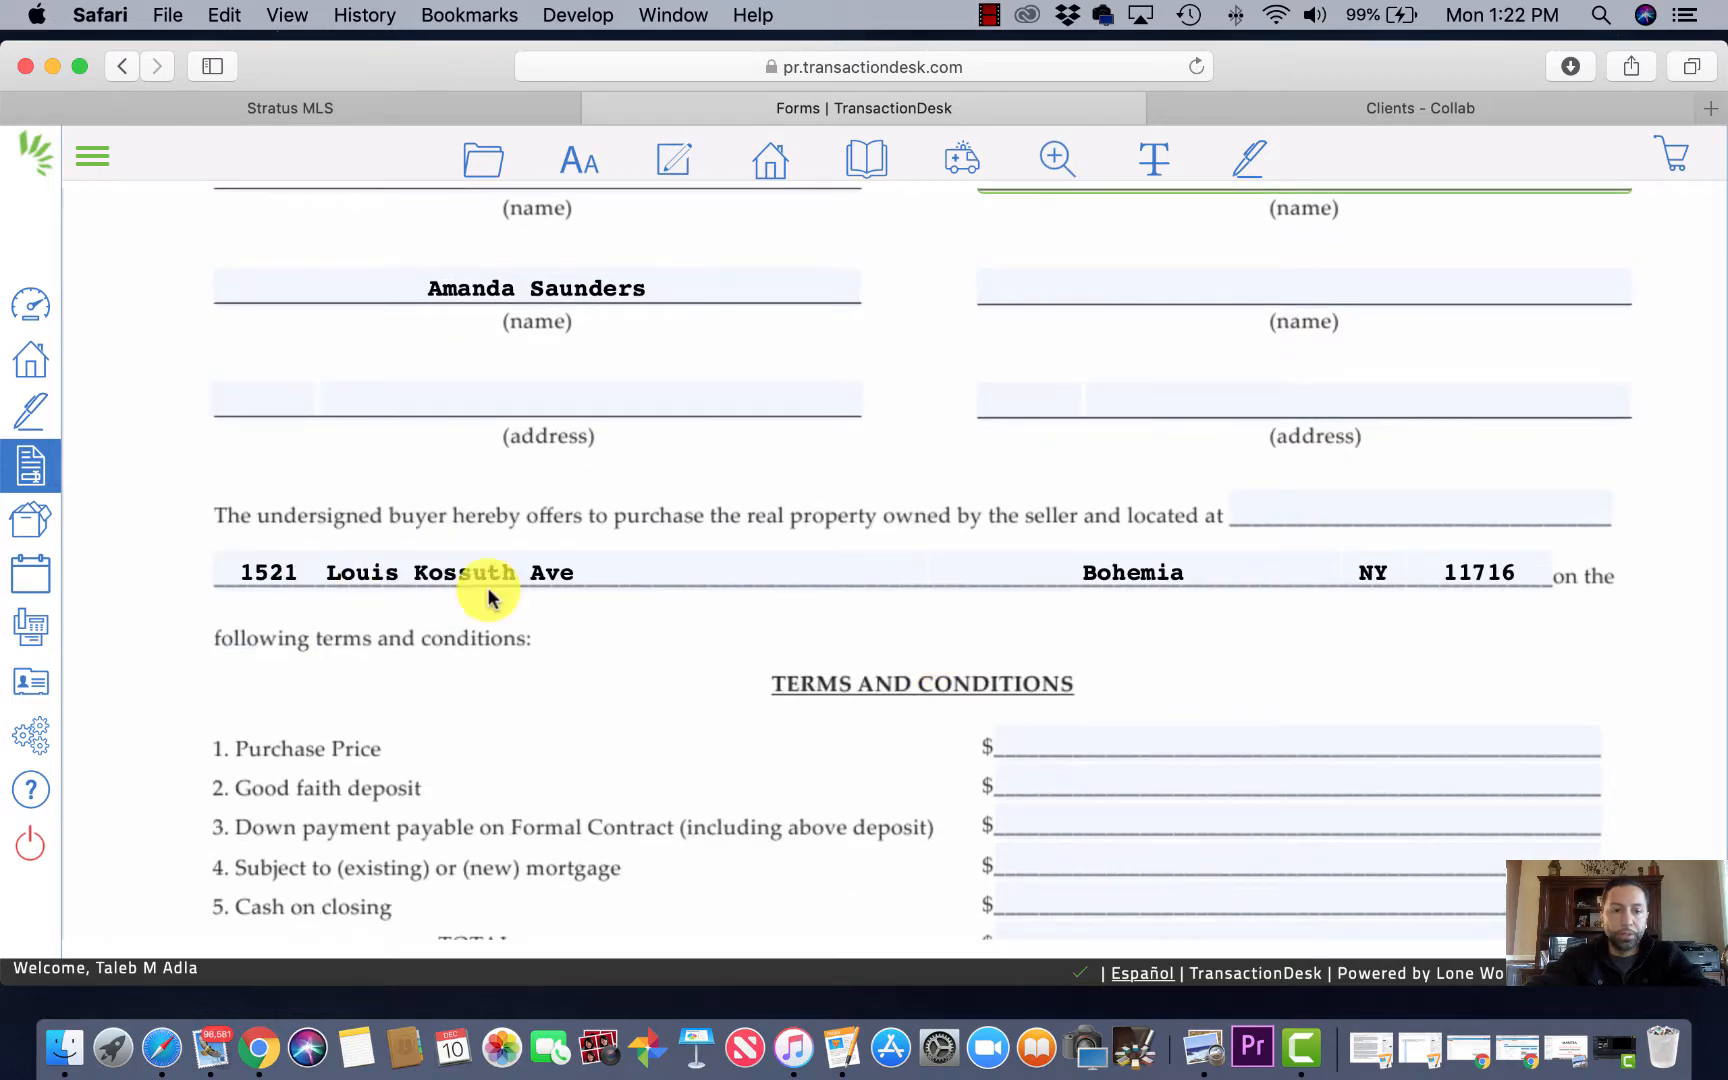
{"action": "left_click", "coordinate": [1234, 743]}
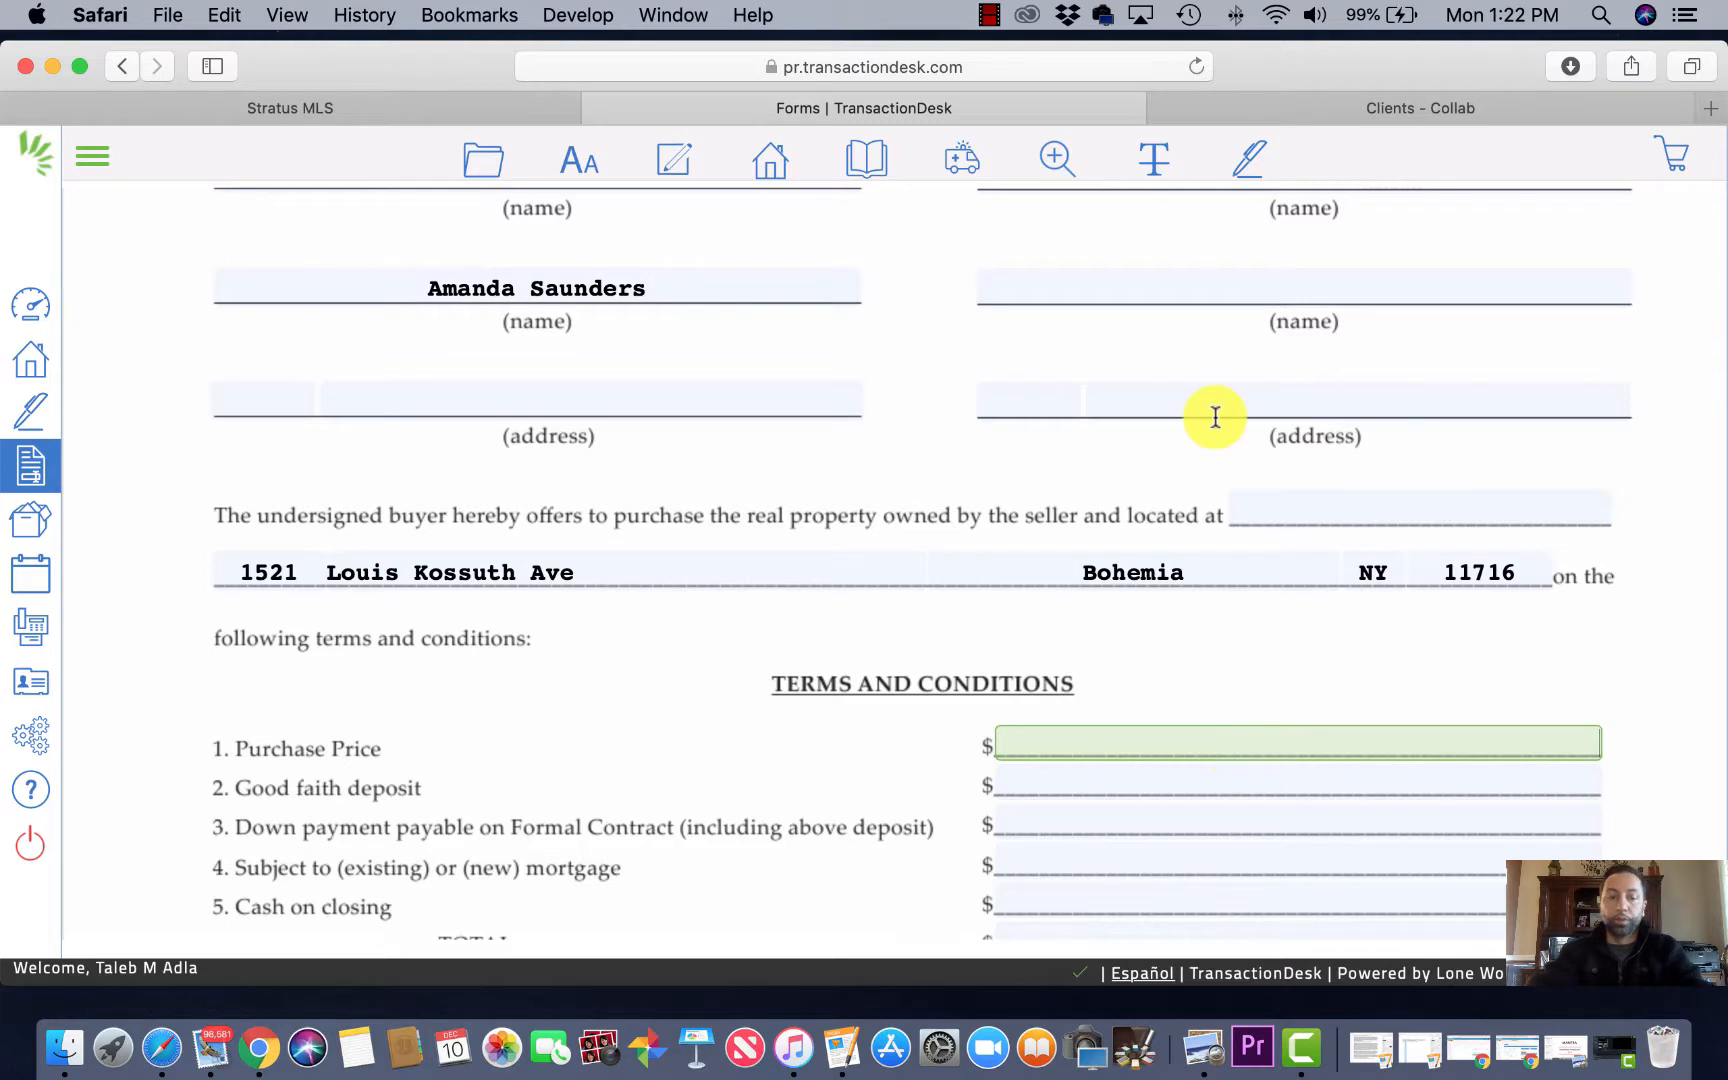
{"action": "mouse_move", "coordinate": [962, 152]}
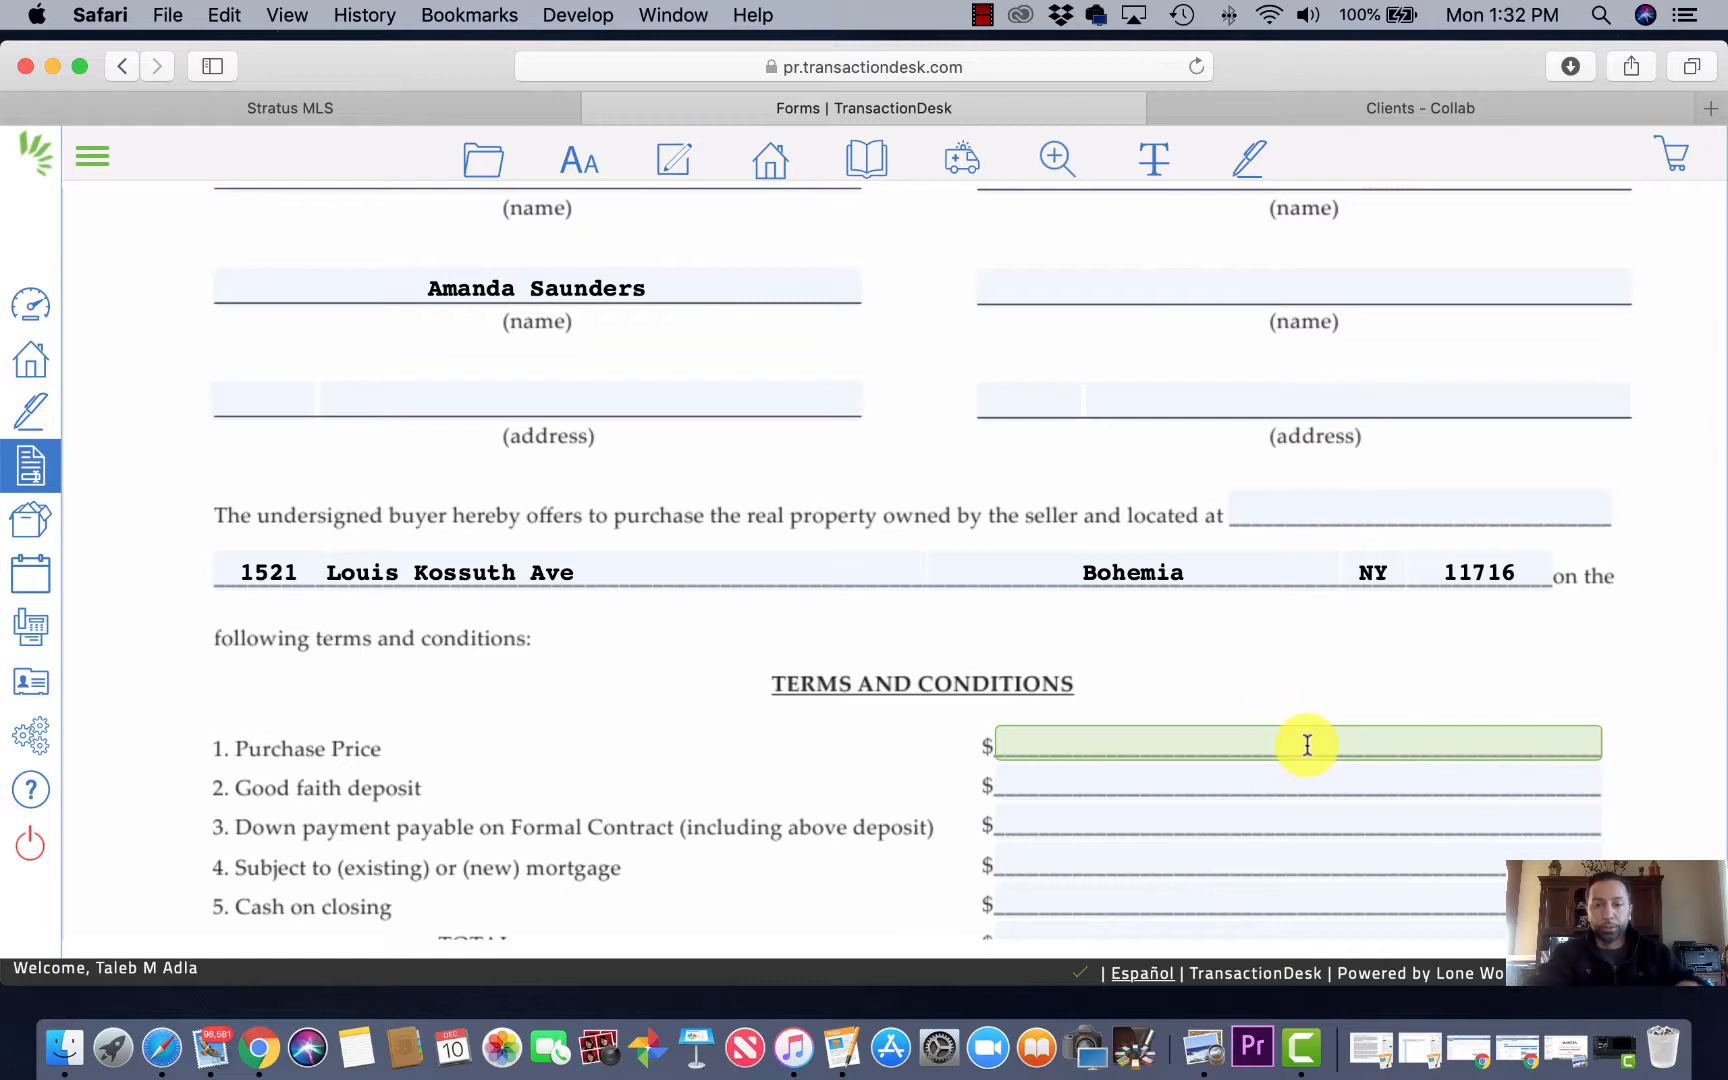
Step: Enter a 375,000 purchase price, a 0 good faith deposit and an initial down payment
{"action": "type", "text": "3"}
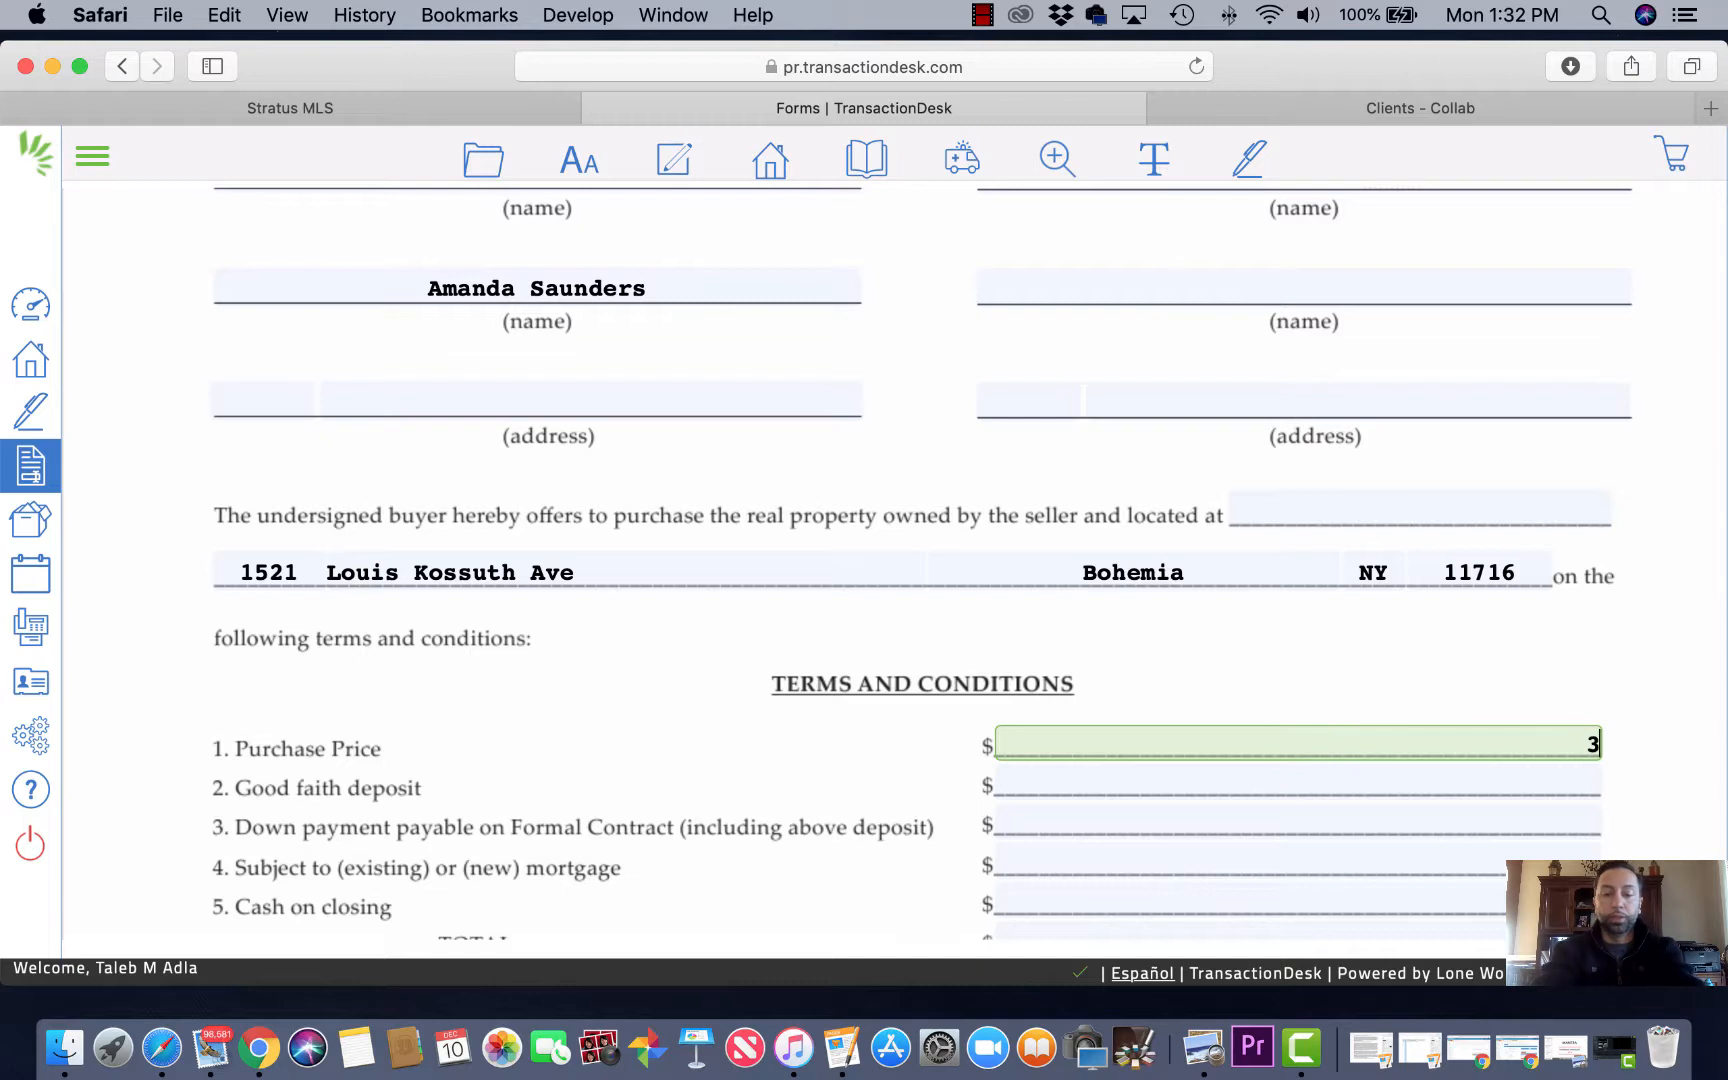
{"action": "type", "text": "75,000"}
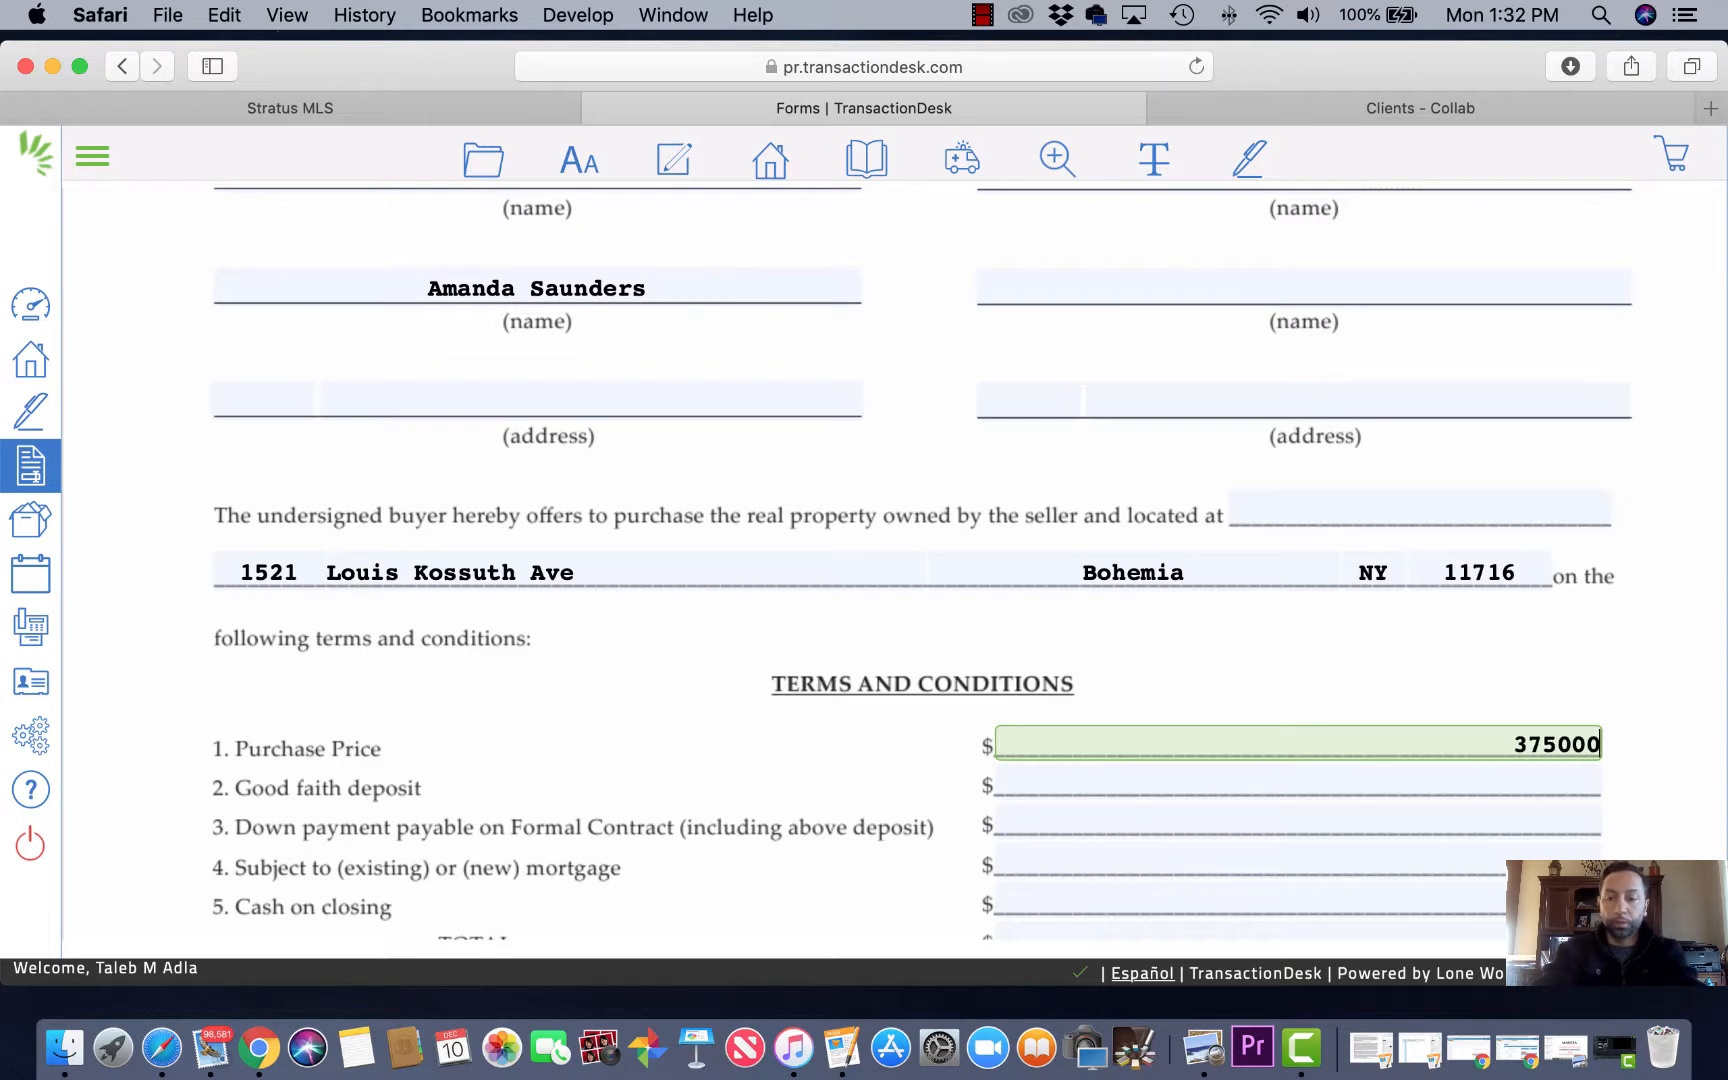
{"action": "left_click", "coordinate": [1497, 783]}
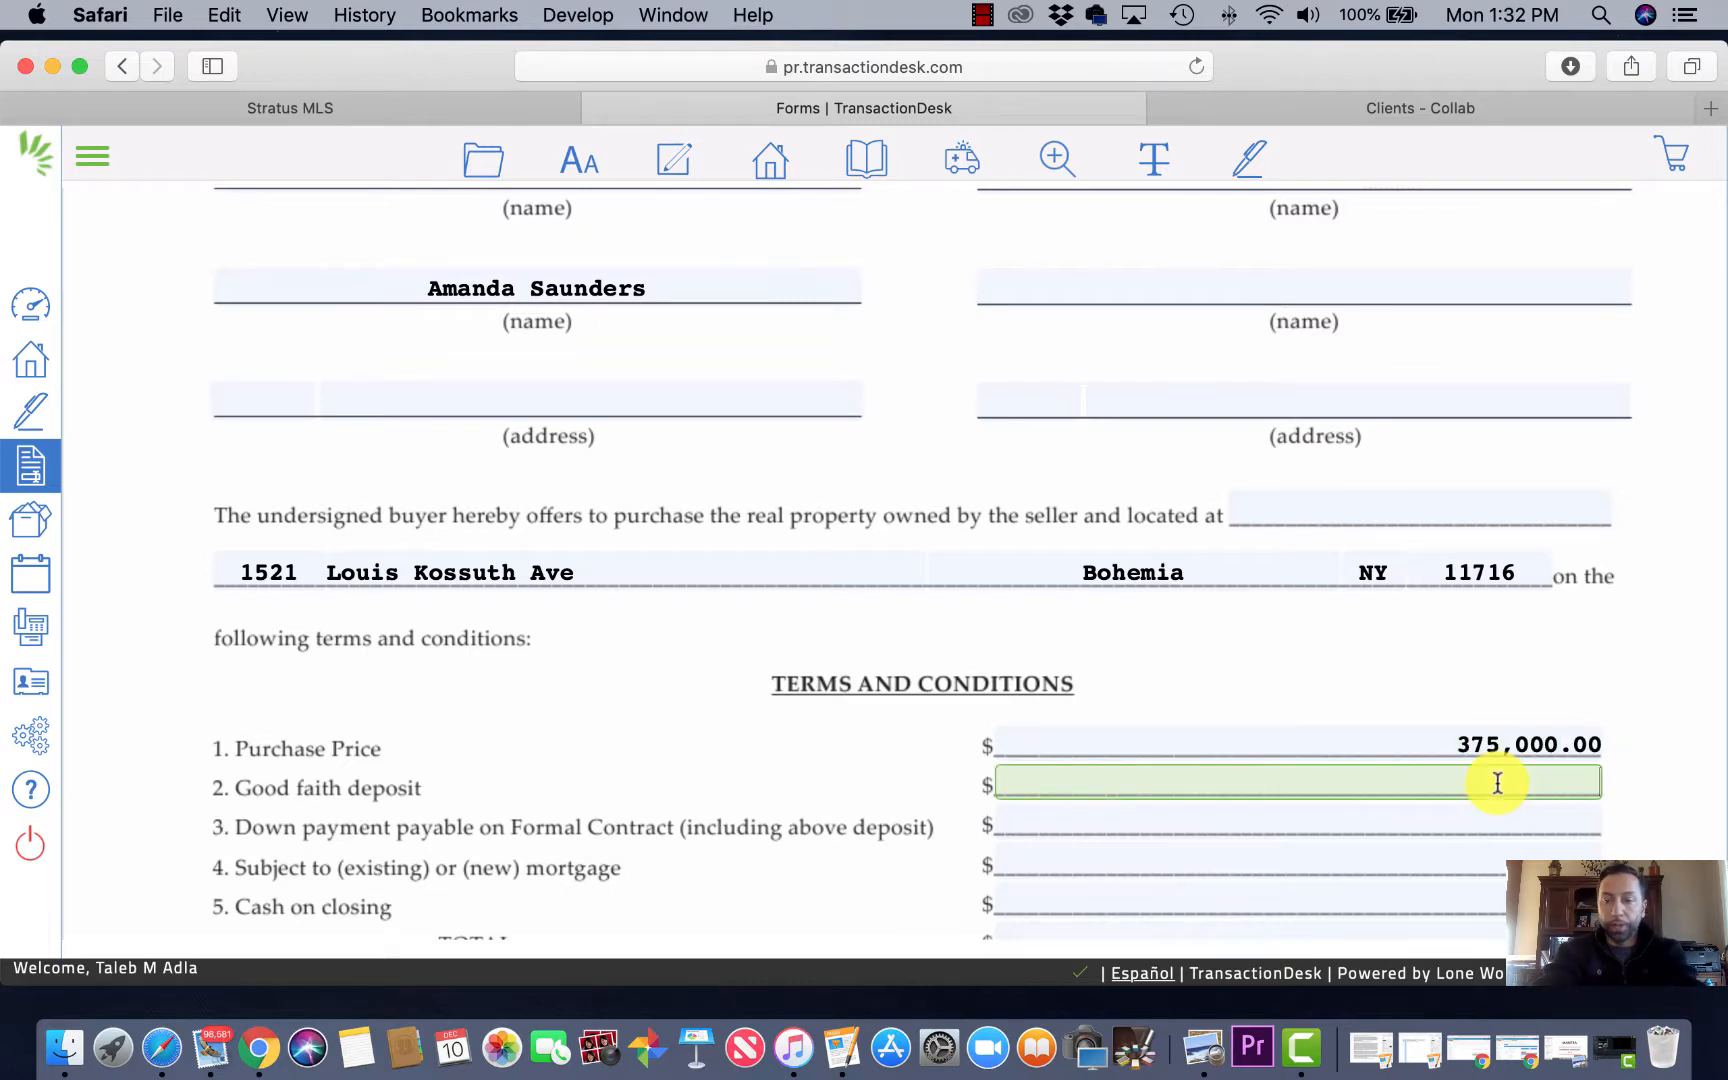
{"action": "type", "text": "0"}
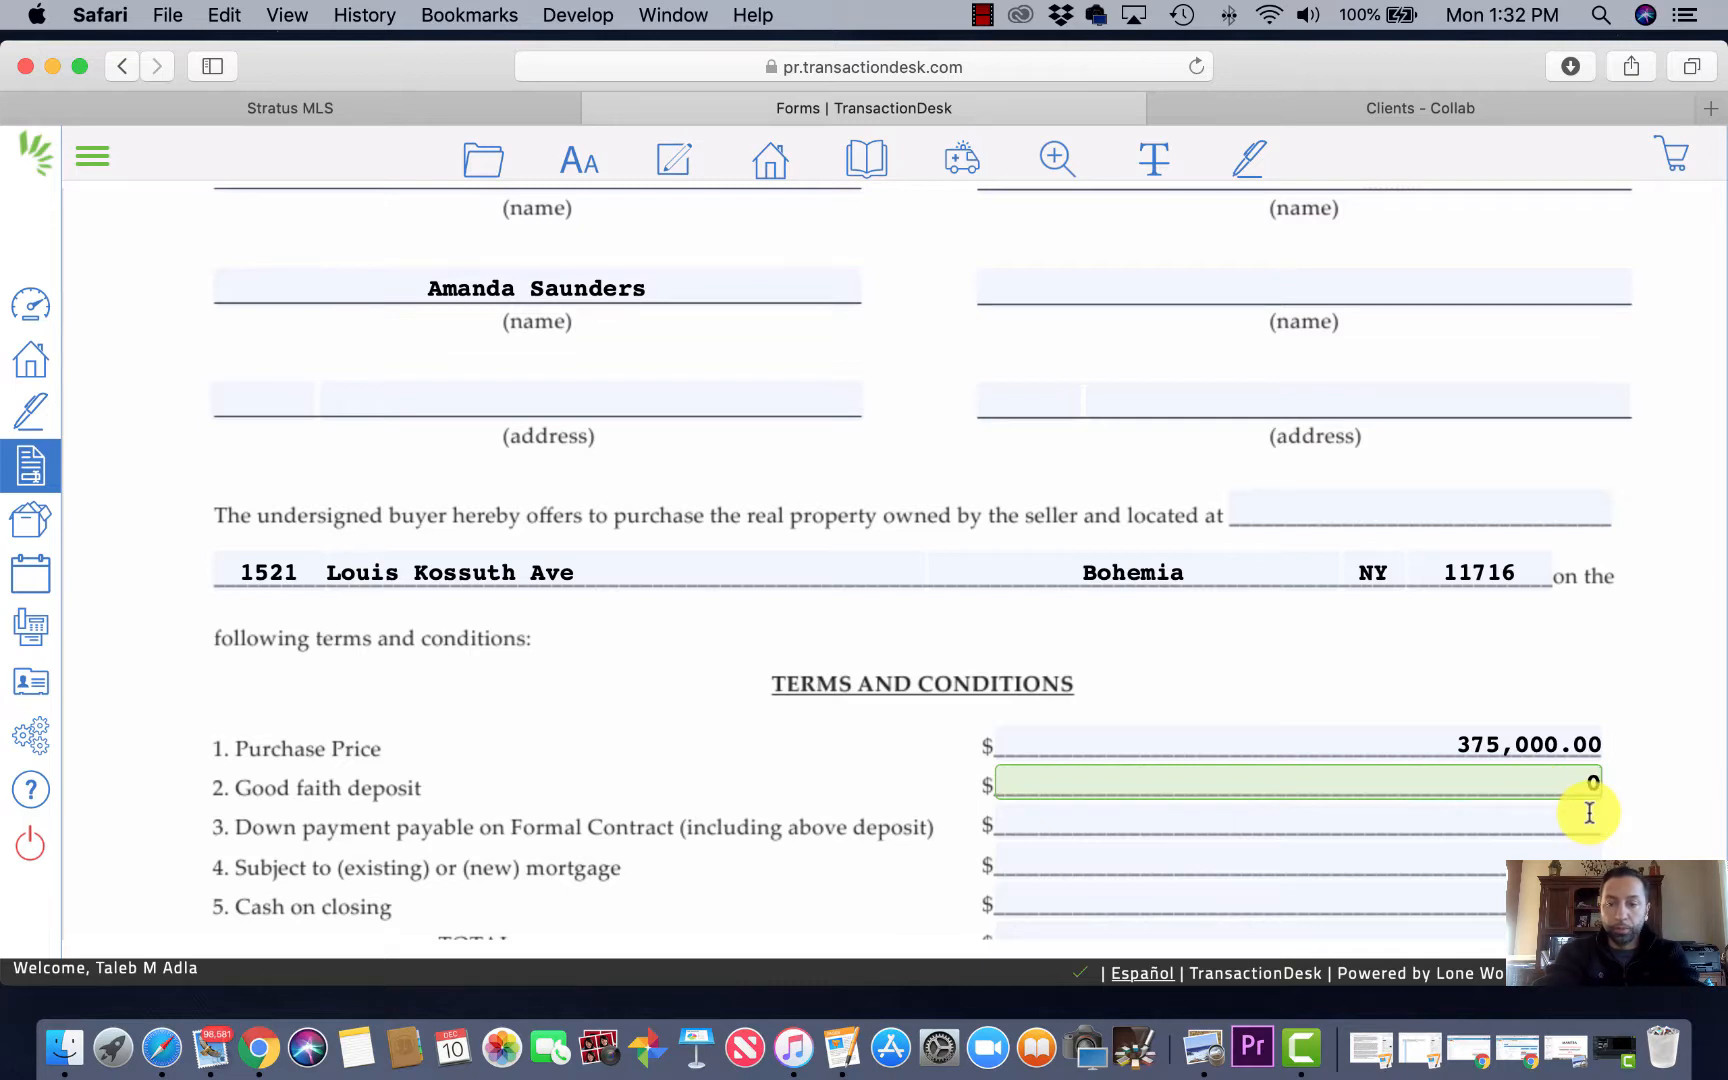
{"action": "left_click", "coordinate": [1589, 813]}
{"action": "type", "text": "14000"}
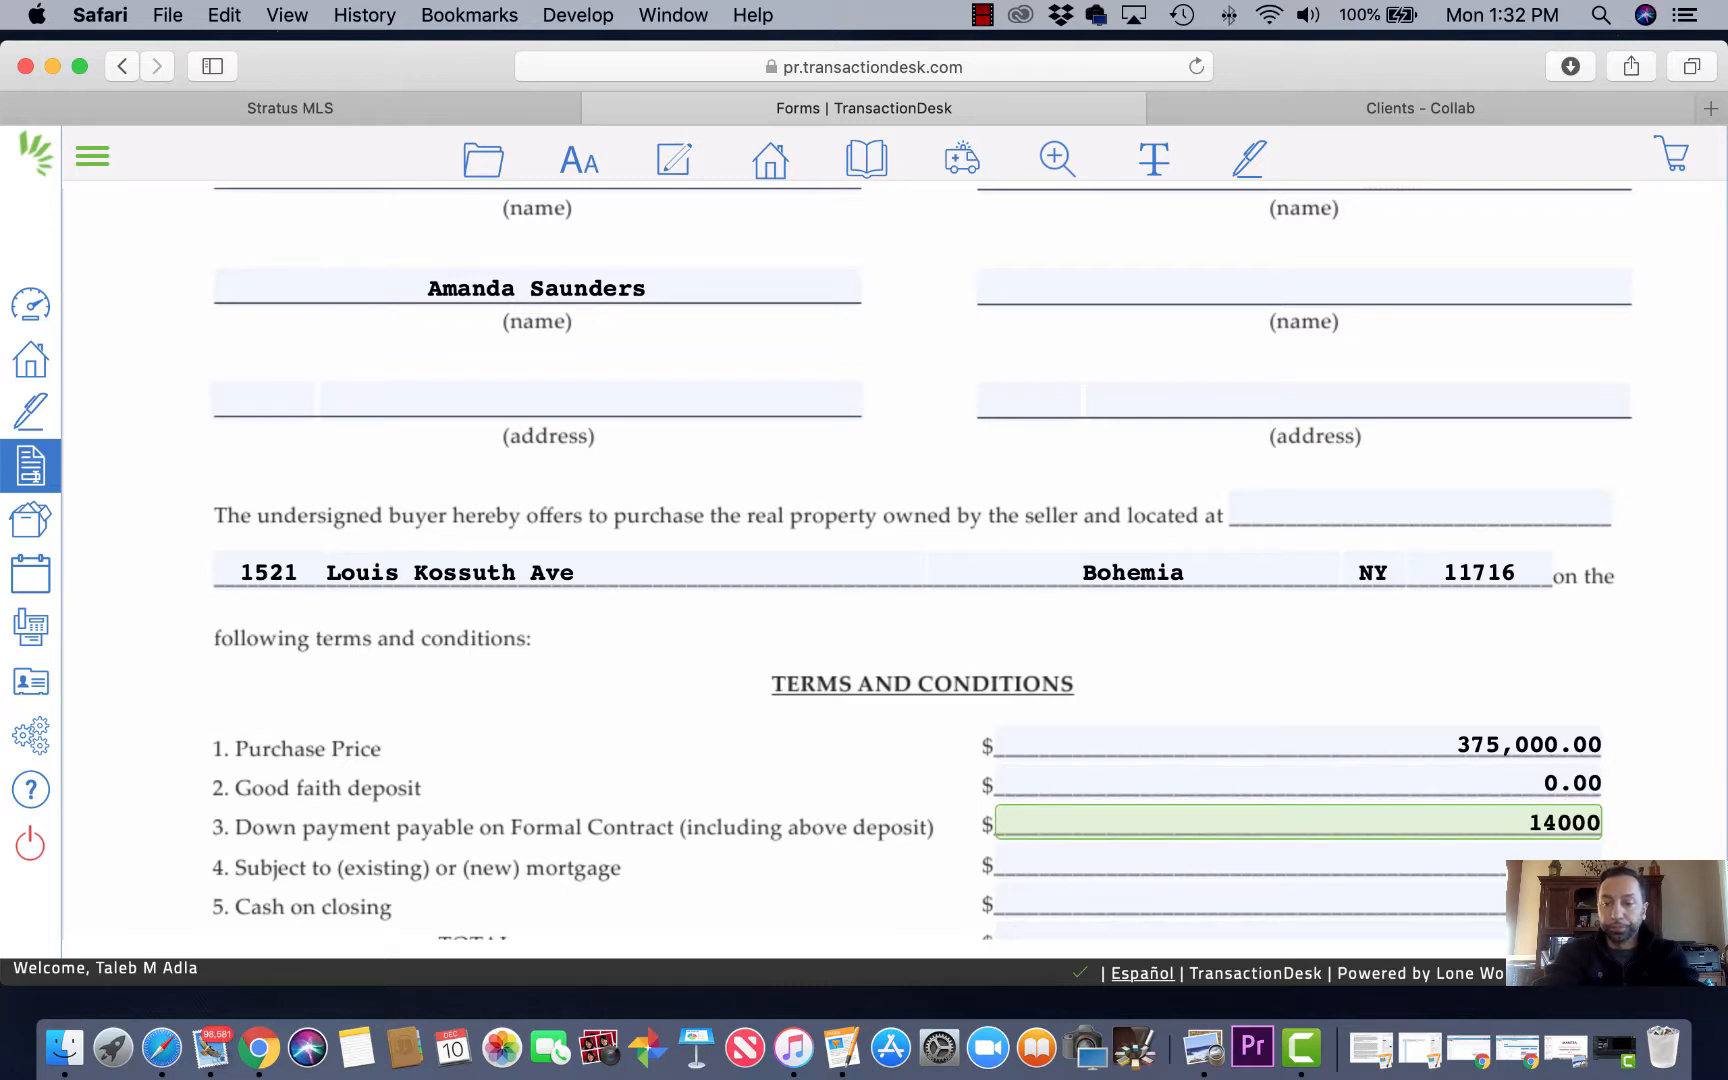
{"action": "key", "text": "Tab"}
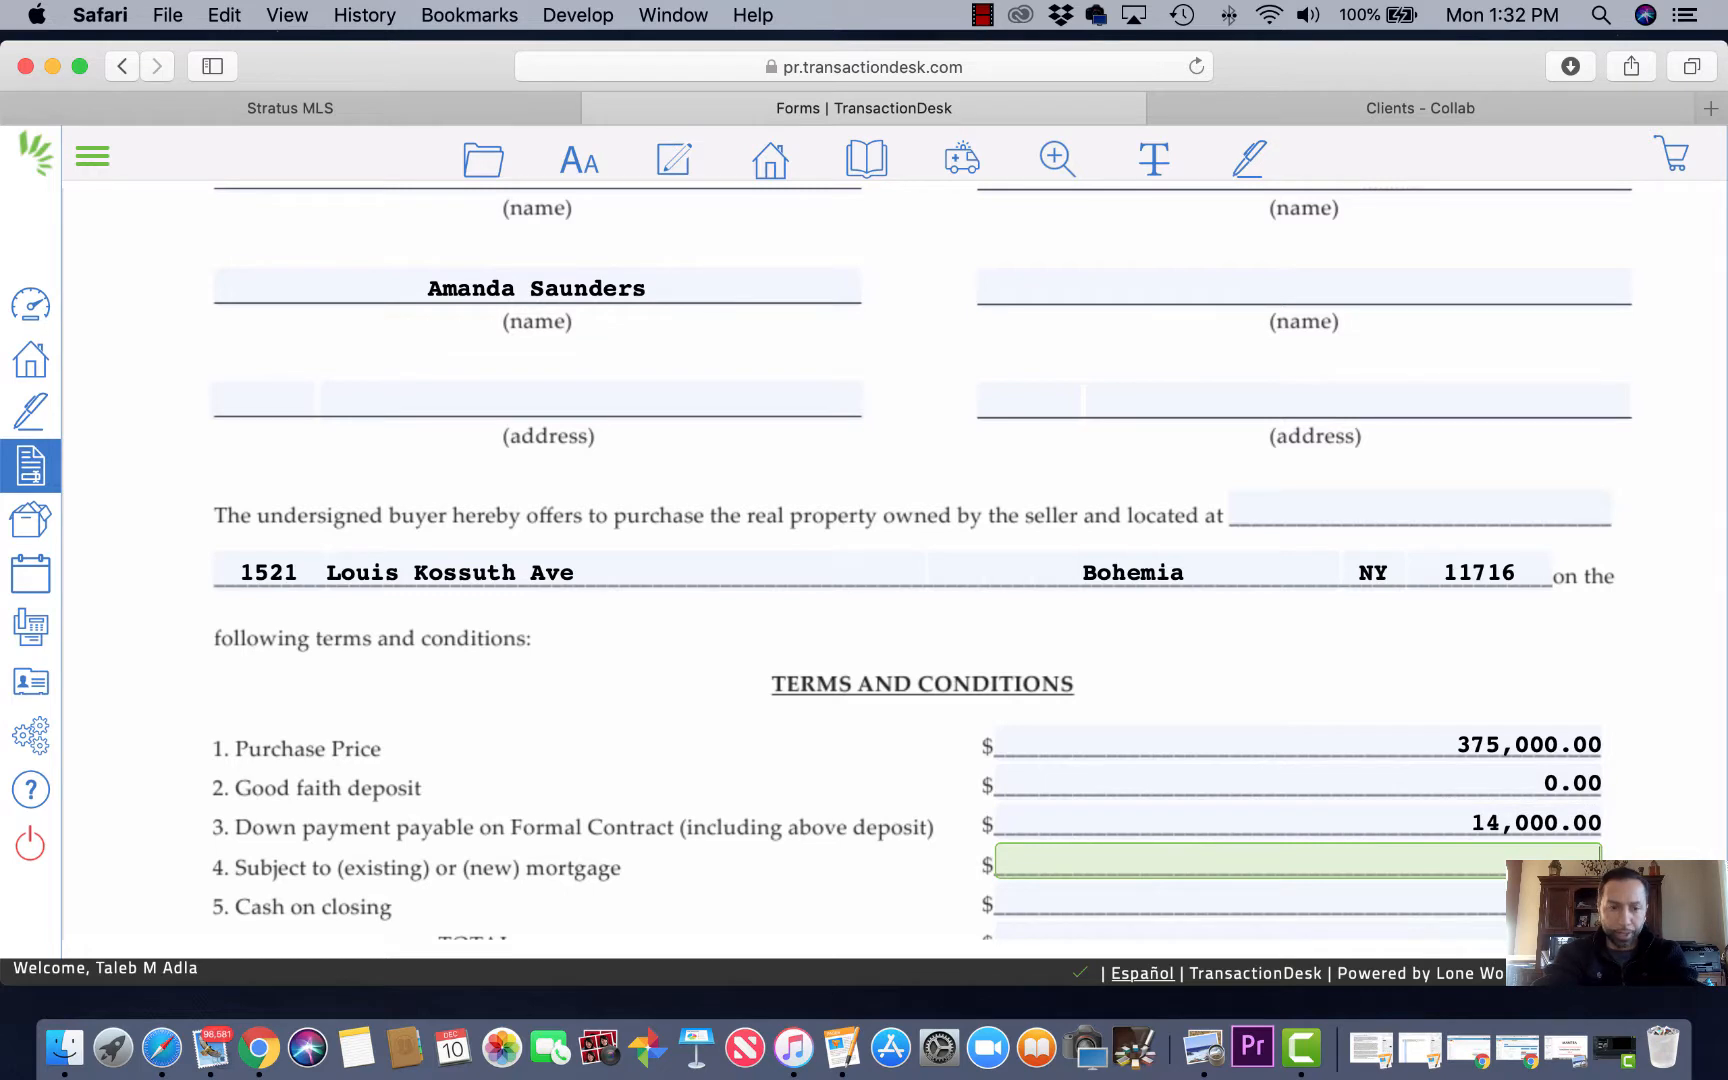
Step: Correct the down payment to 7,000 and add a 361,000 mortgage so TOTAL reads 375,000.00
{"action": "left_click", "coordinate": [1495, 823]}
{"action": "key", "text": "BackSpace"}
{"action": "key", "text": "BackSpace"}
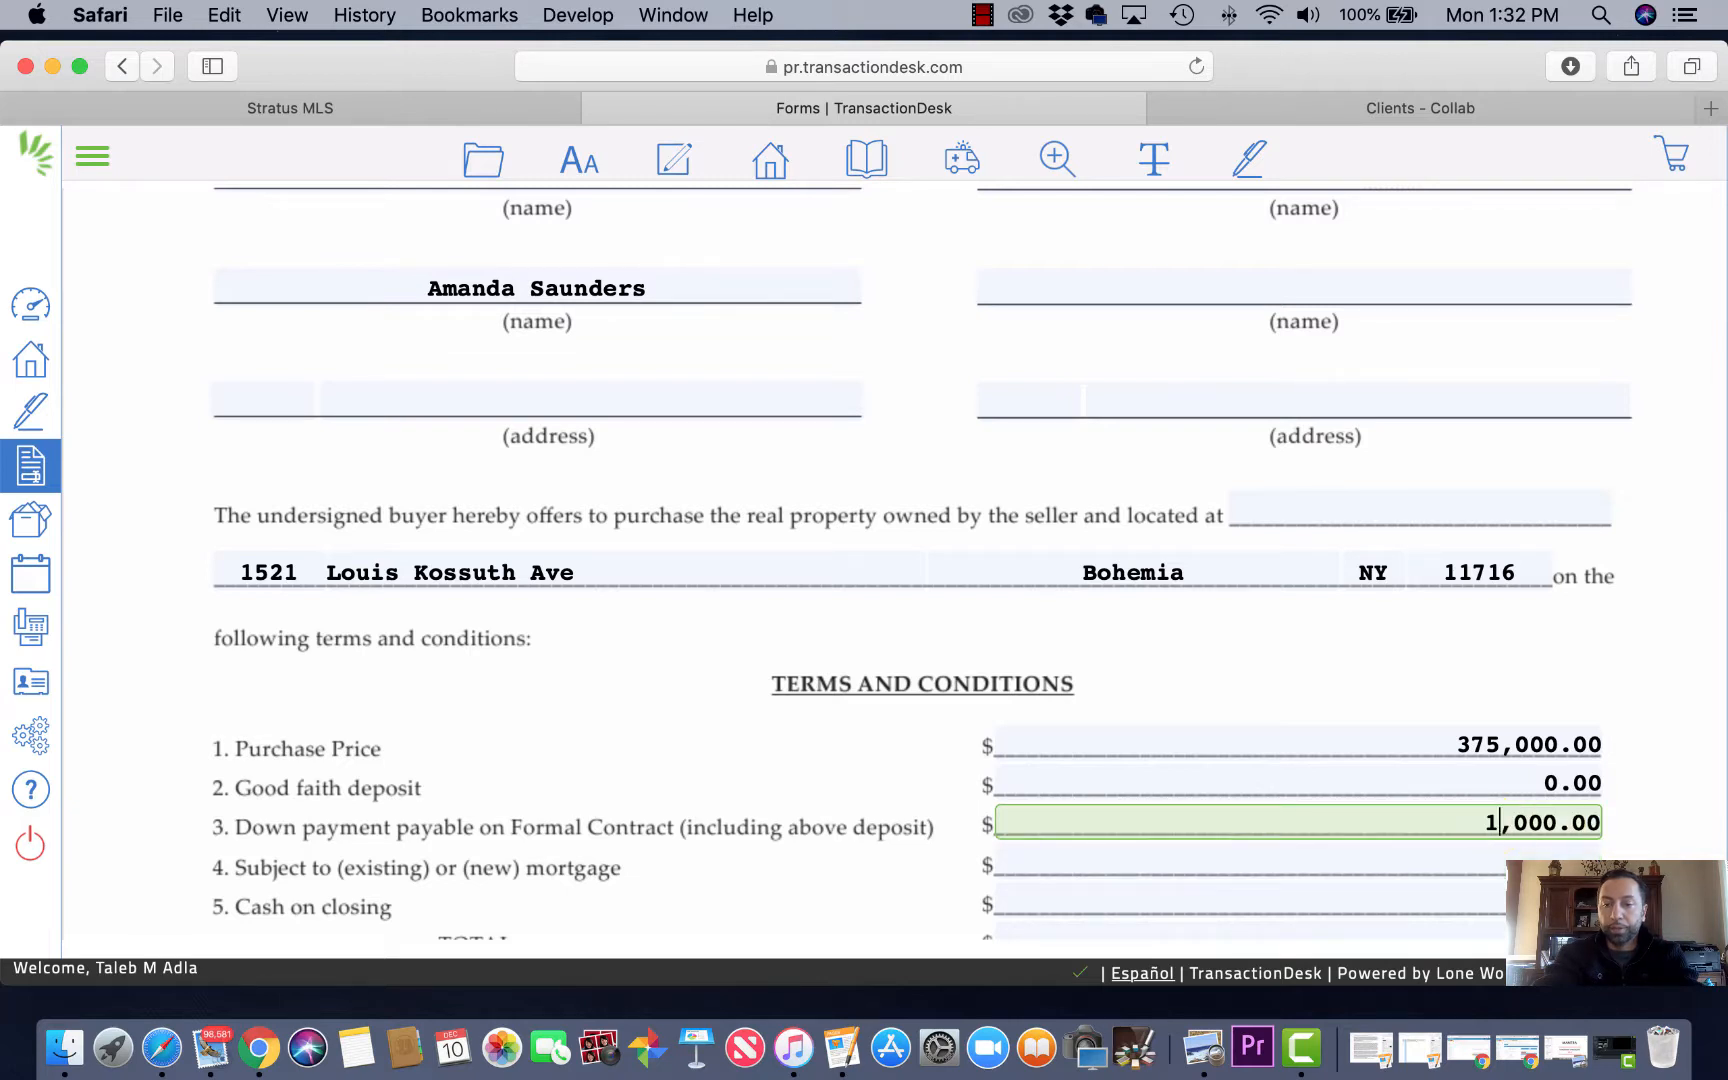
{"action": "type", "text": "7"}
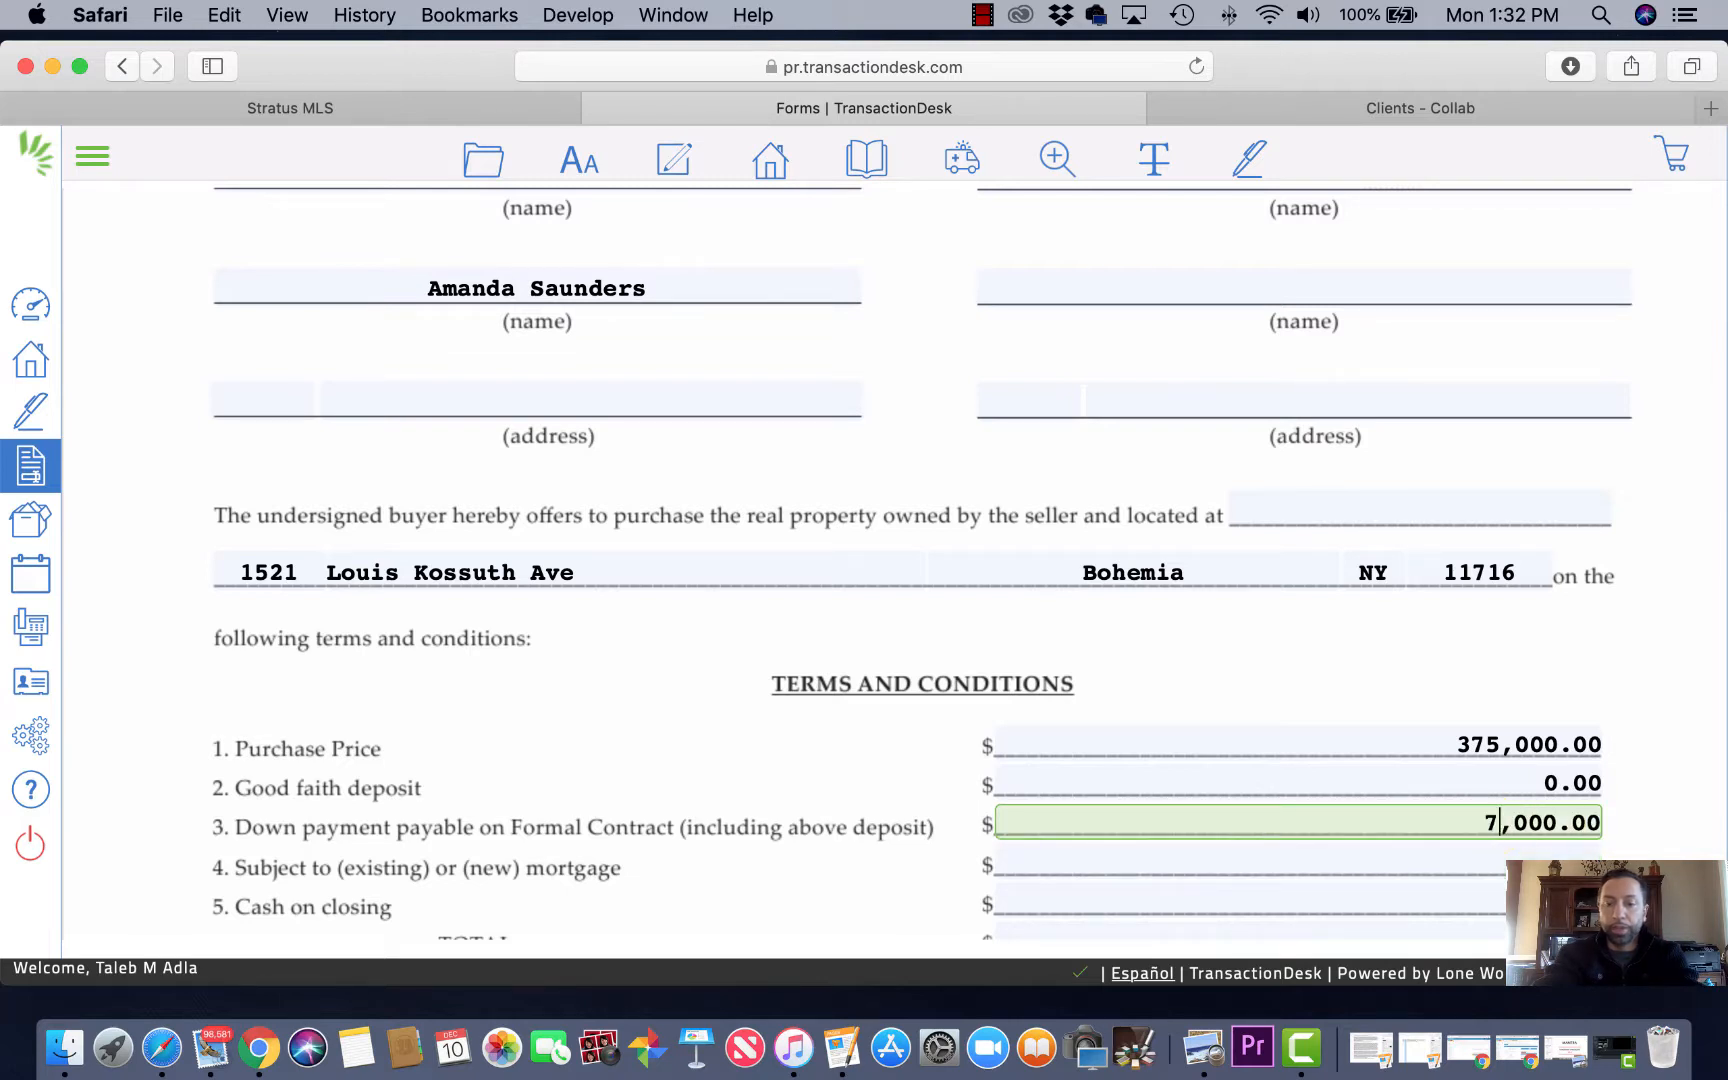
{"action": "left_click", "coordinate": [1528, 848]}
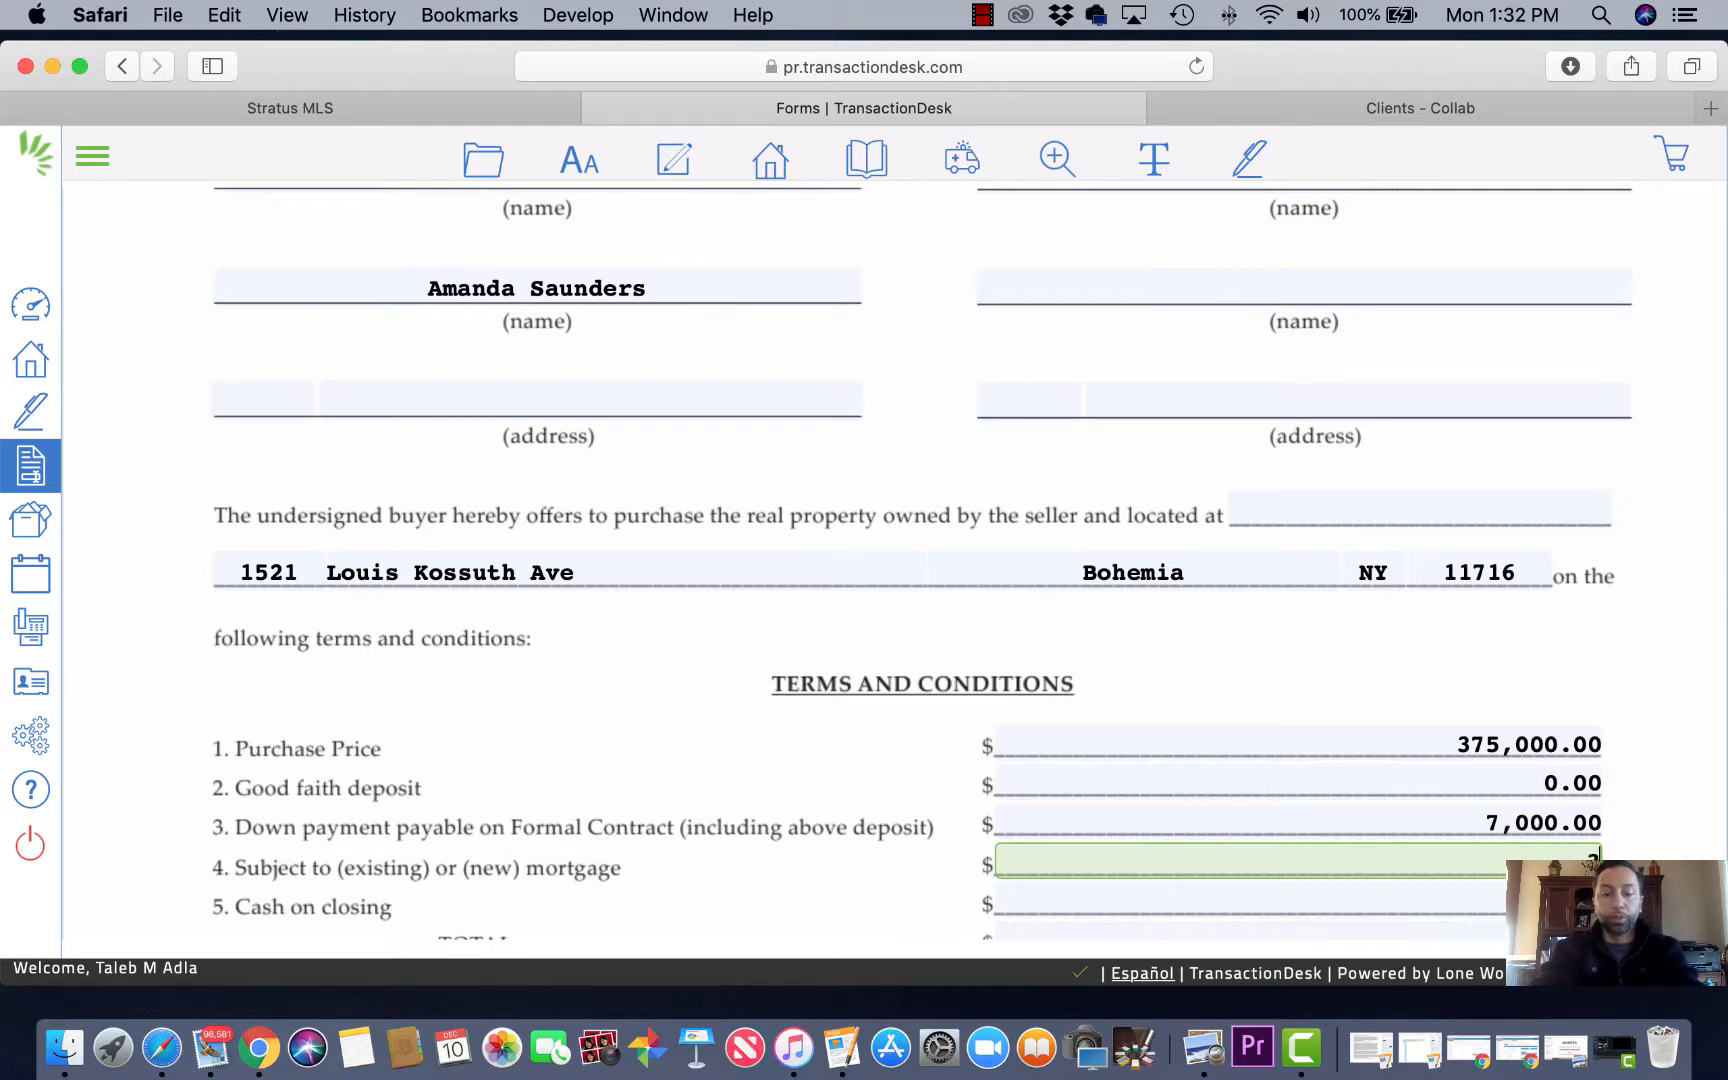
{"action": "type", "text": "361"}
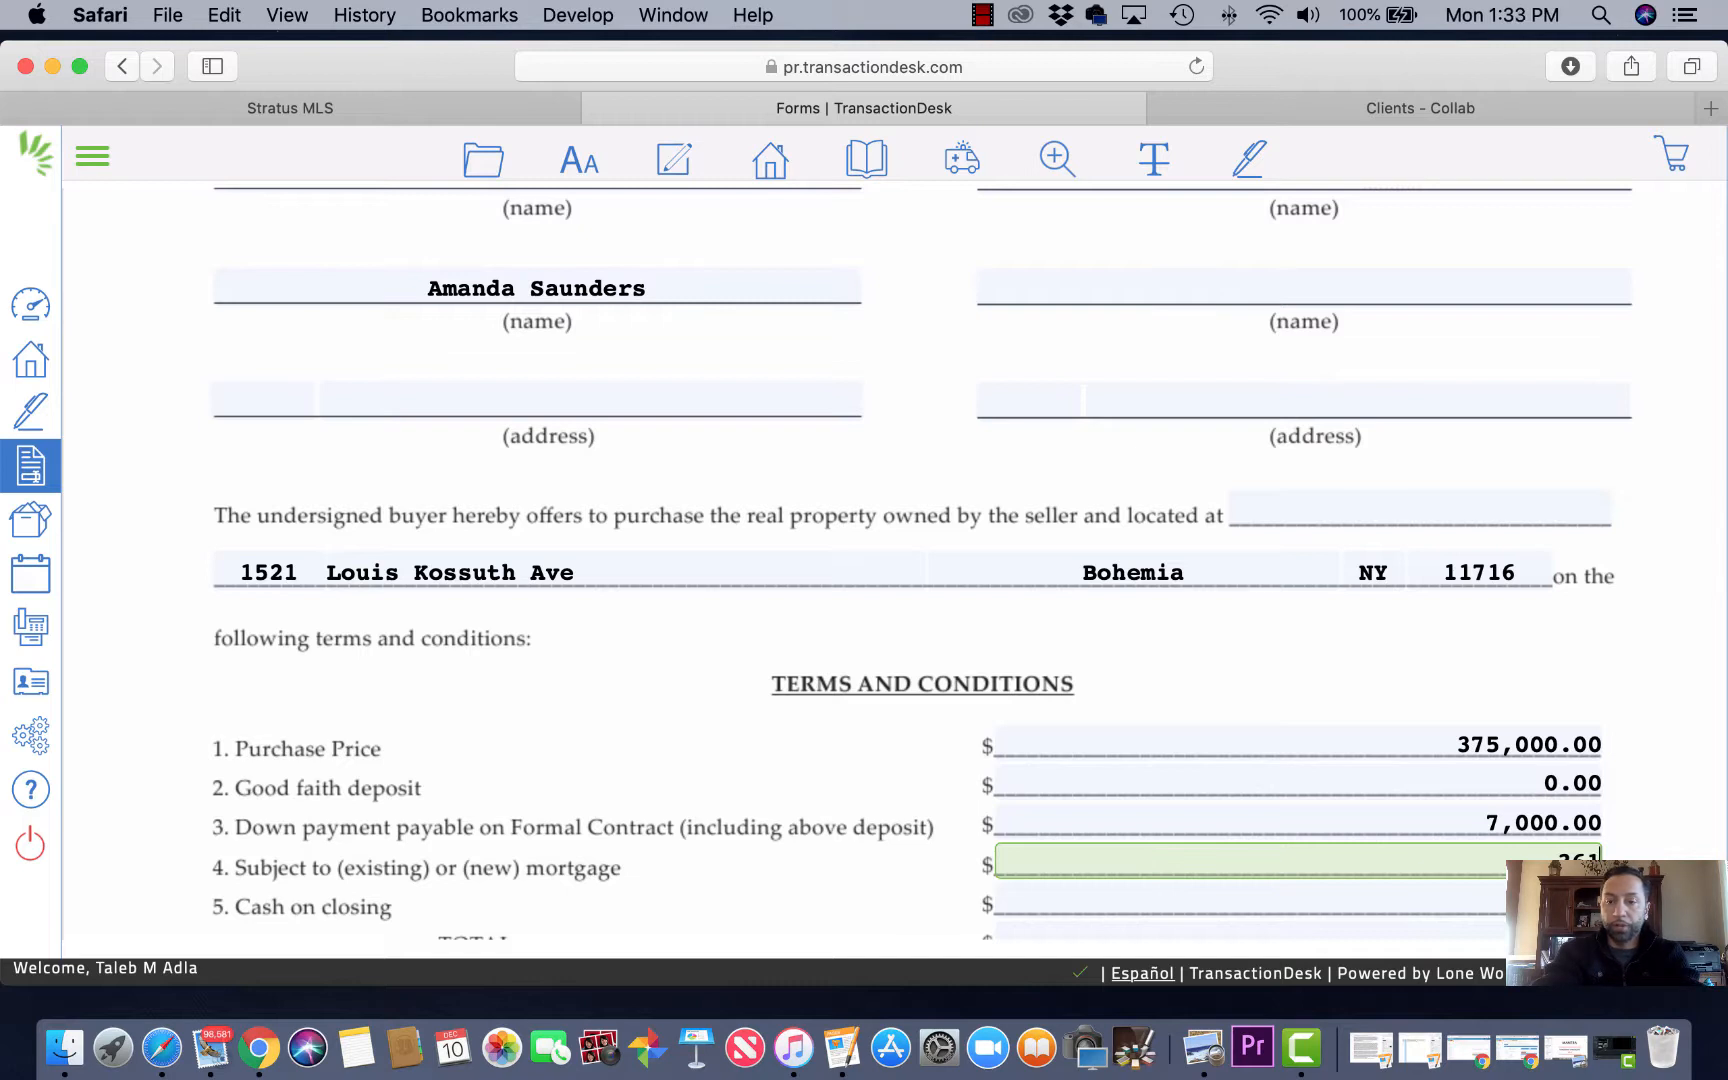
{"action": "type", "text": "000"}
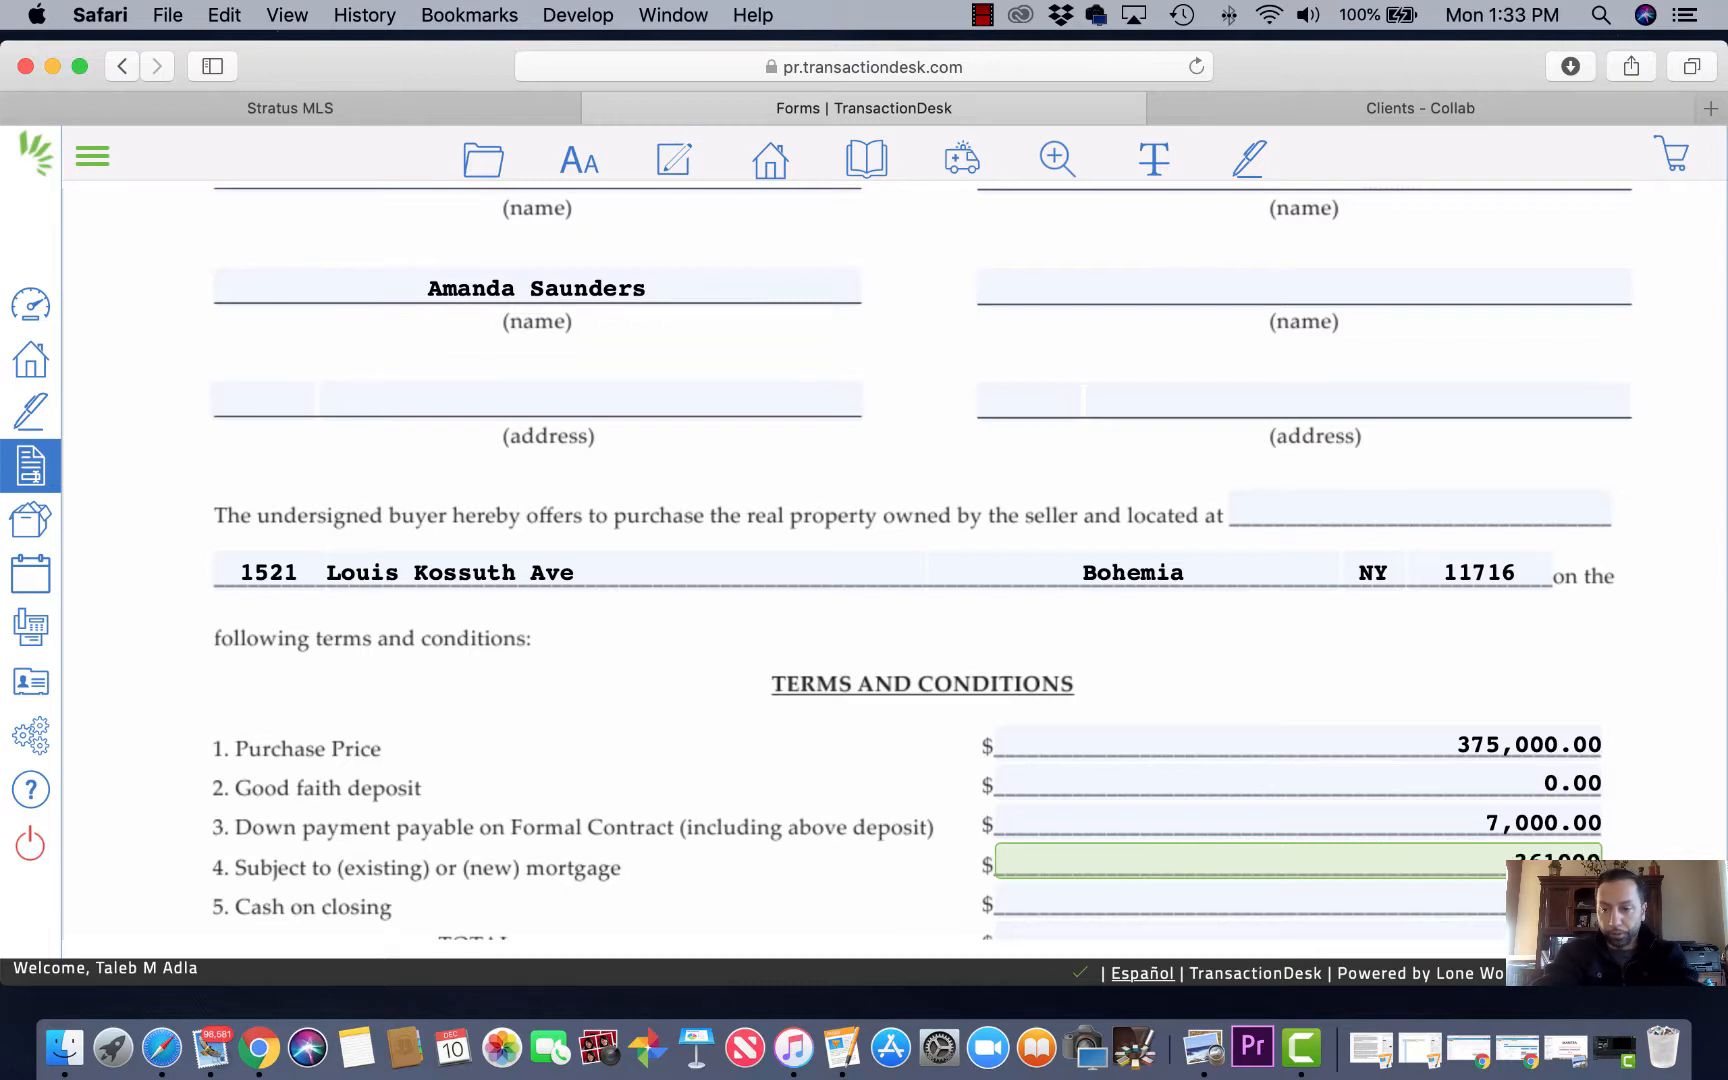
{"action": "key", "text": "Tab"}
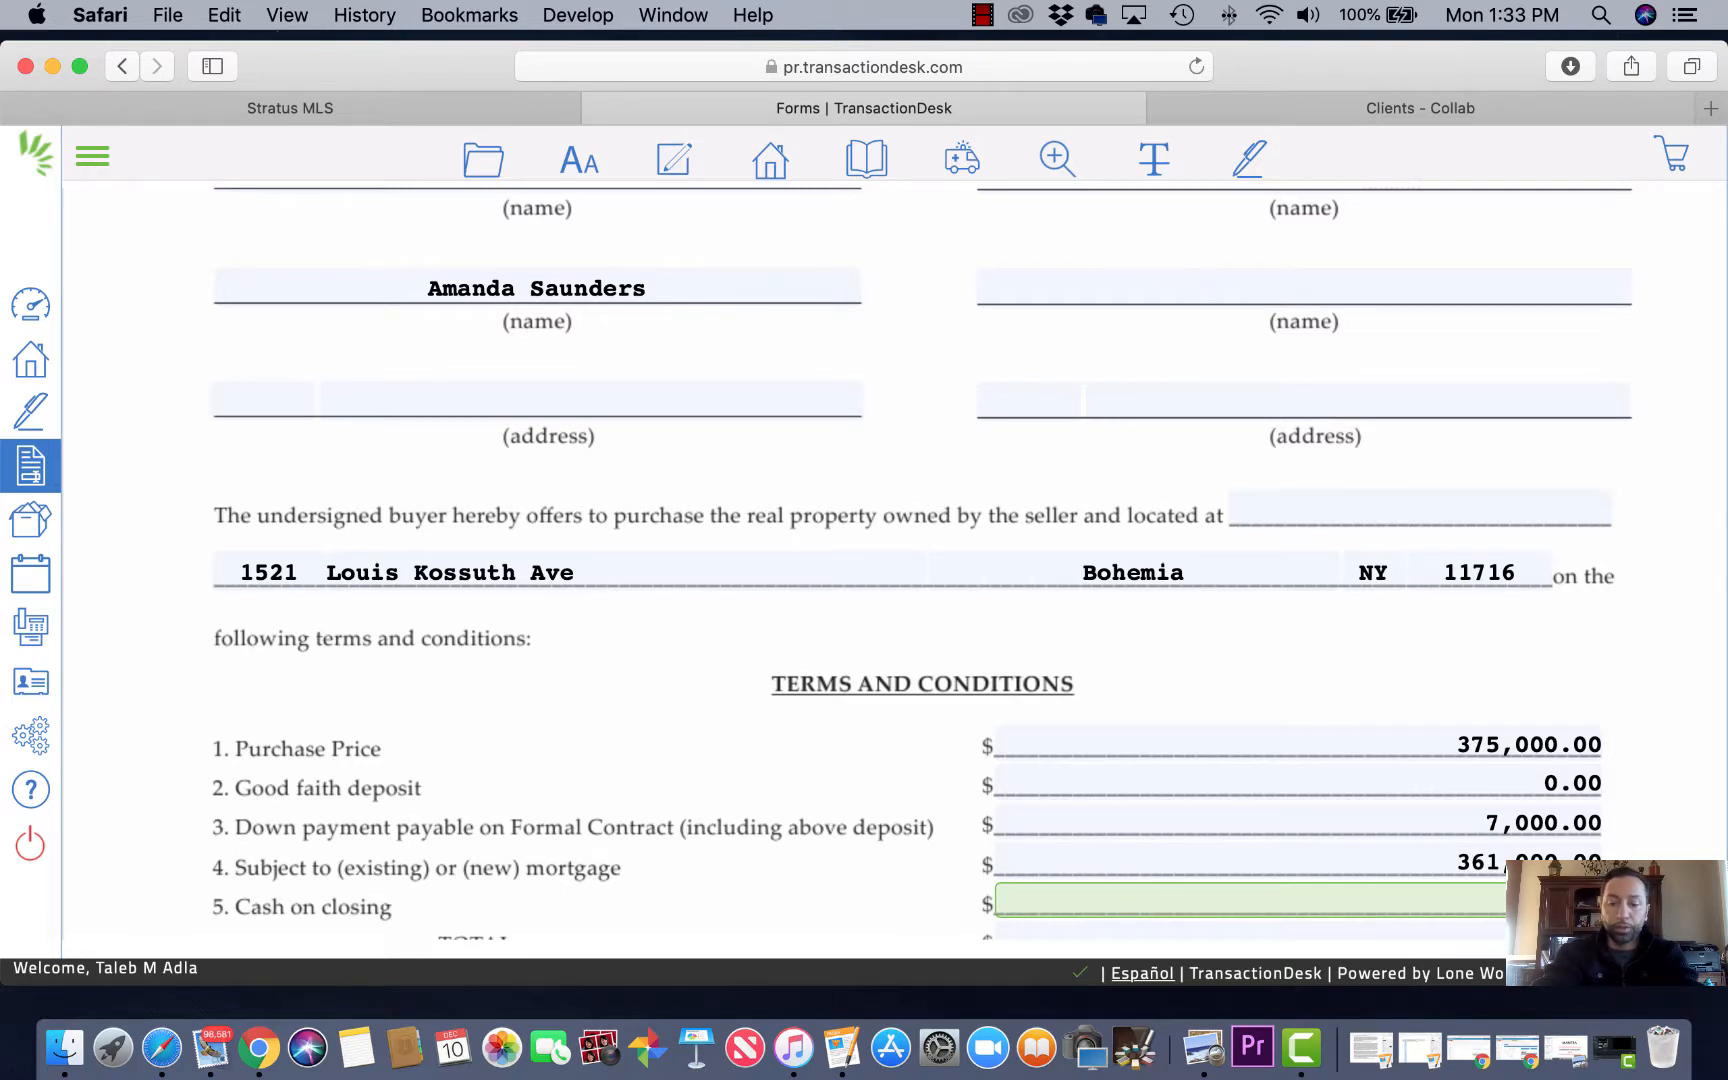
{"action": "key", "text": "Tab"}
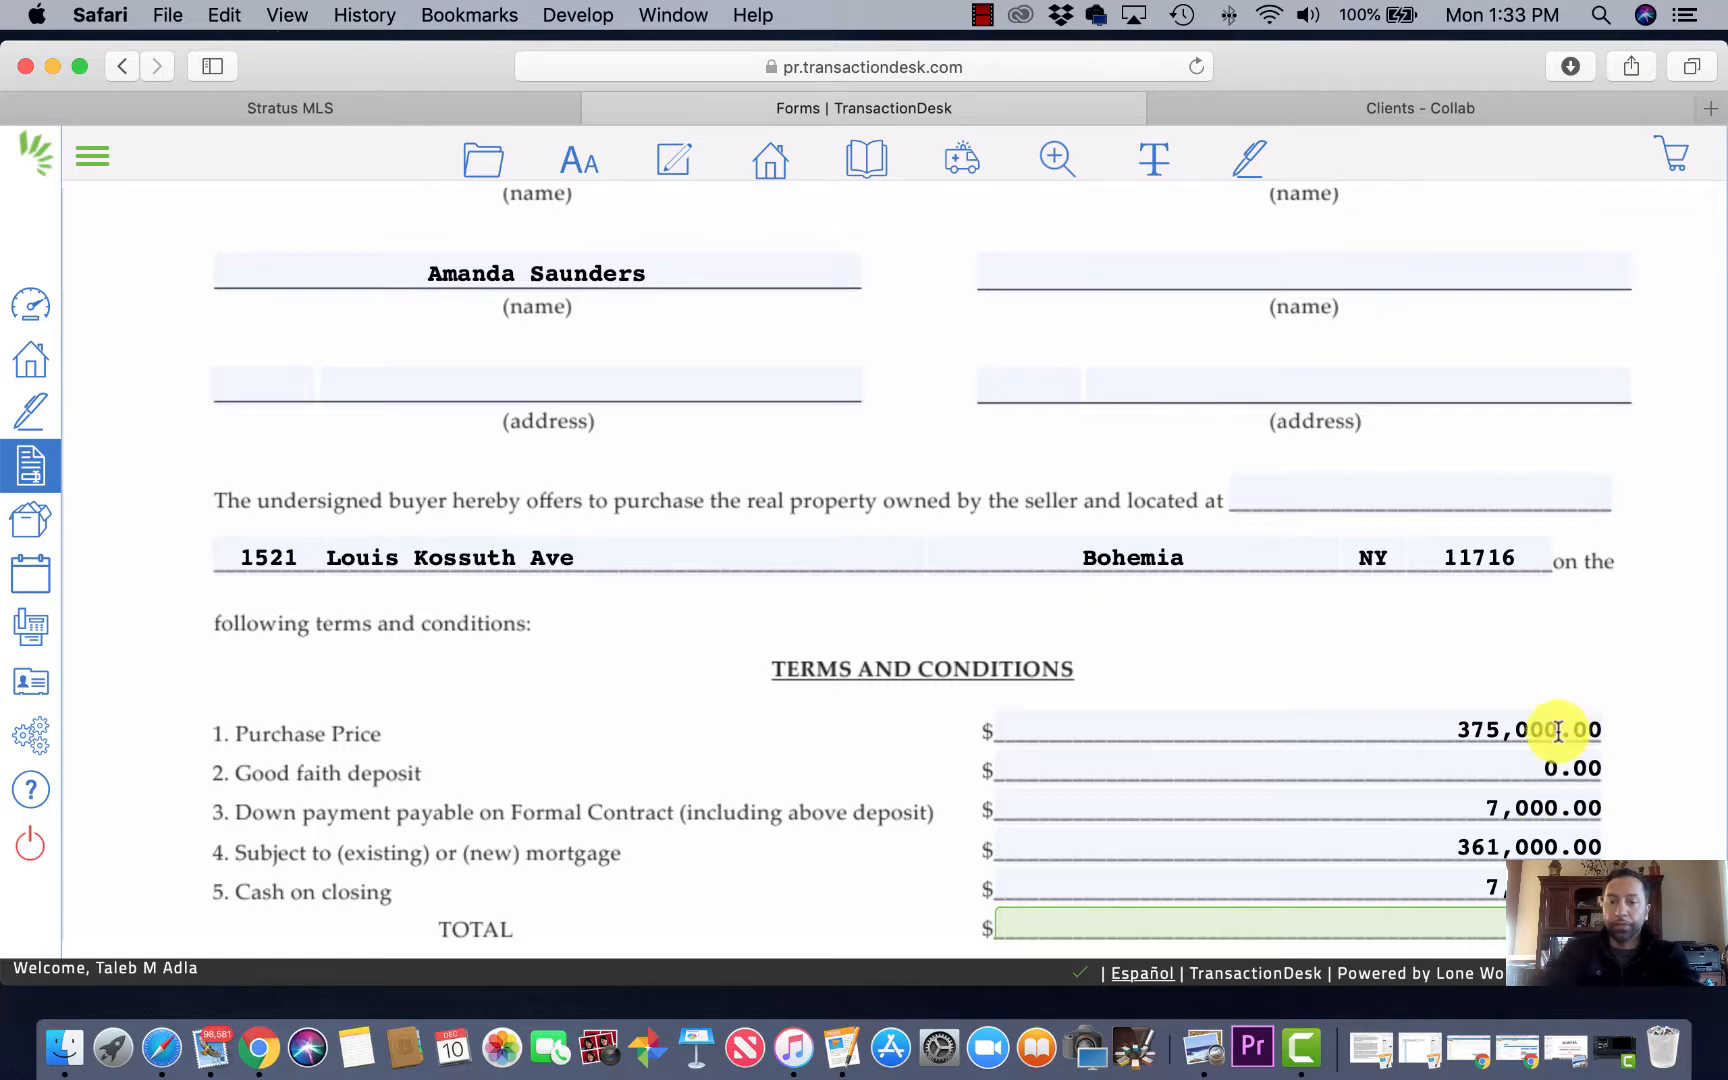
{"action": "scroll", "coordinate": [1581, 681], "scroll_direction": "down", "scroll_amount": 3}
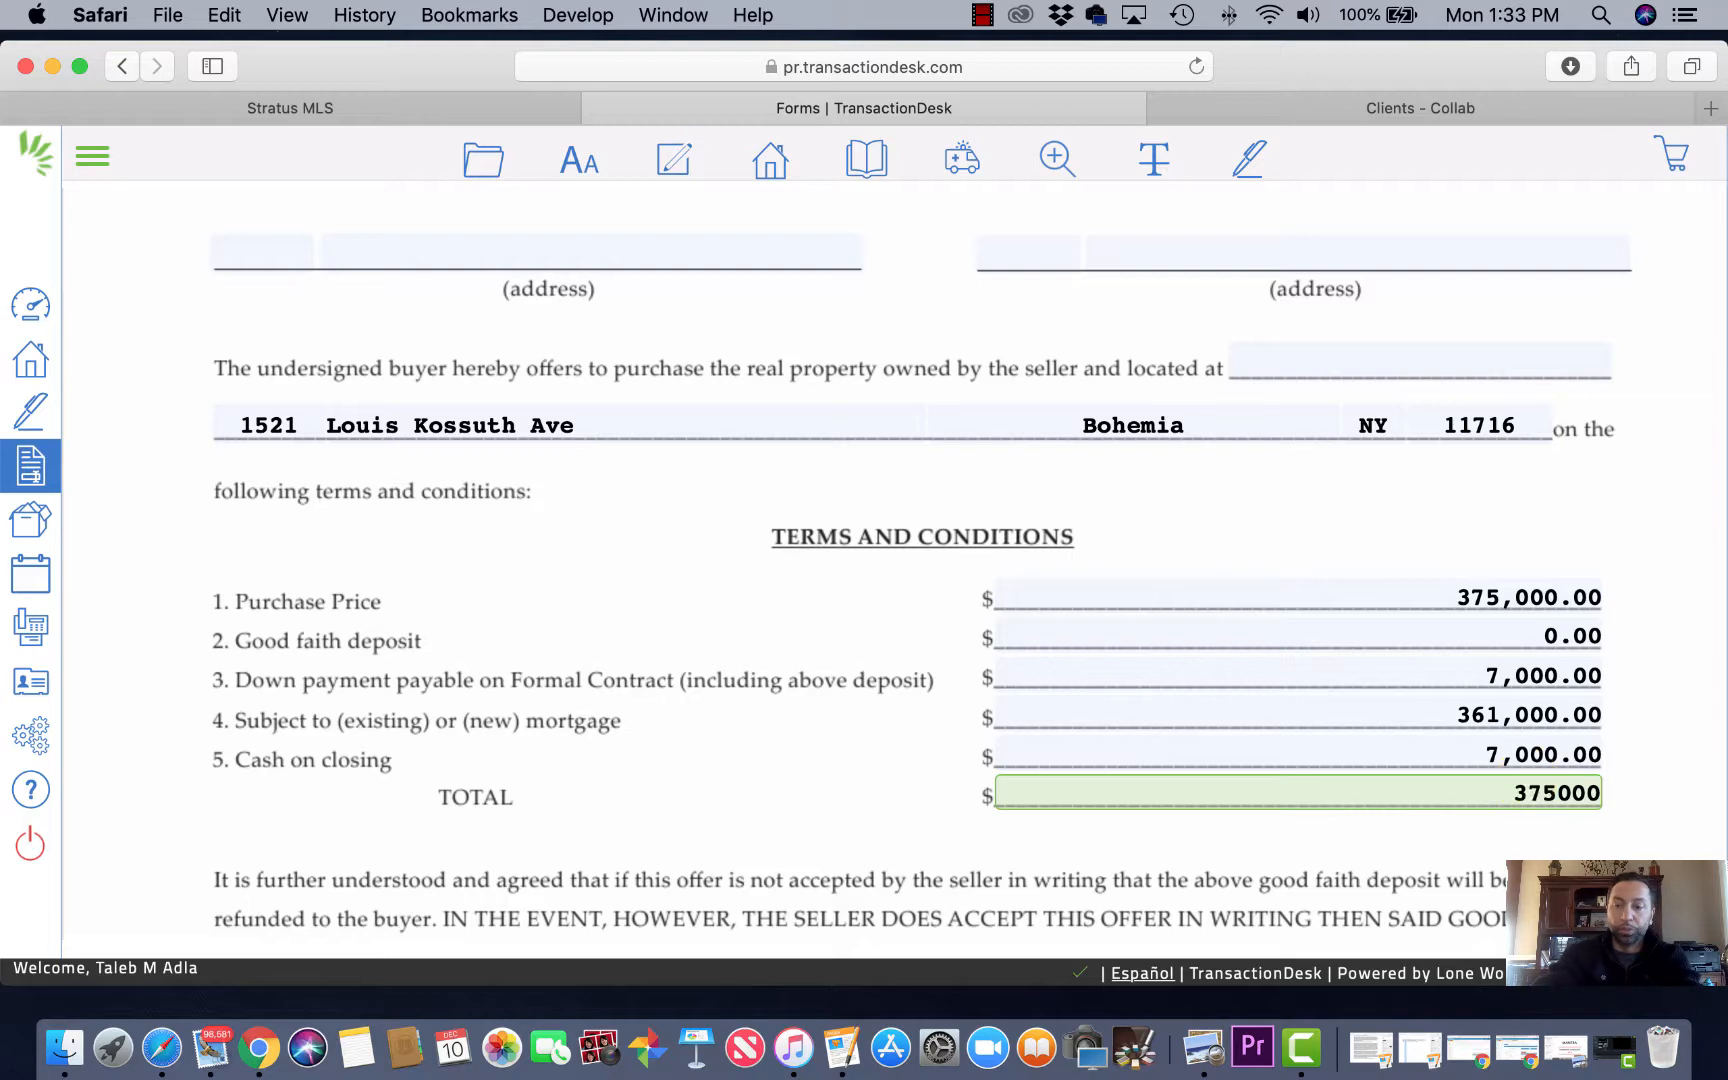
{"action": "key", "text": "Tab"}
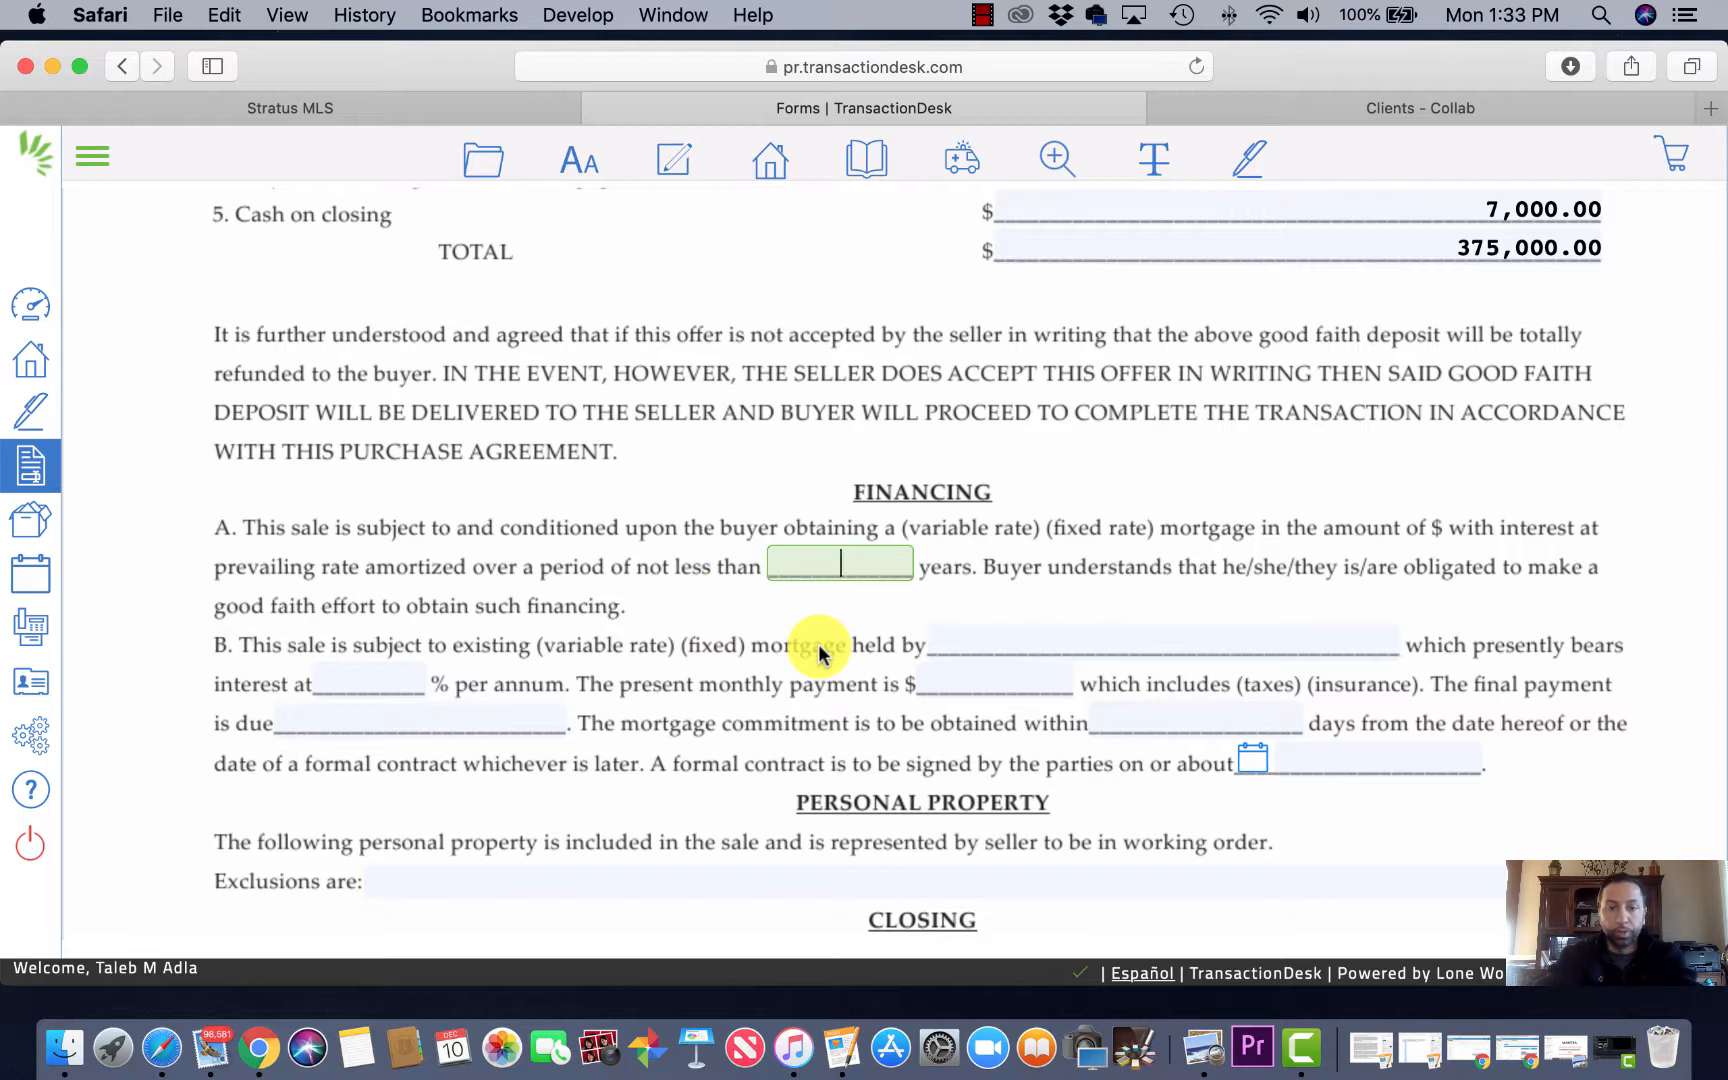
Step: Name Citizens Bank as mortgage holder with a 45-60 day commitment
{"action": "key", "text": "Tab"}
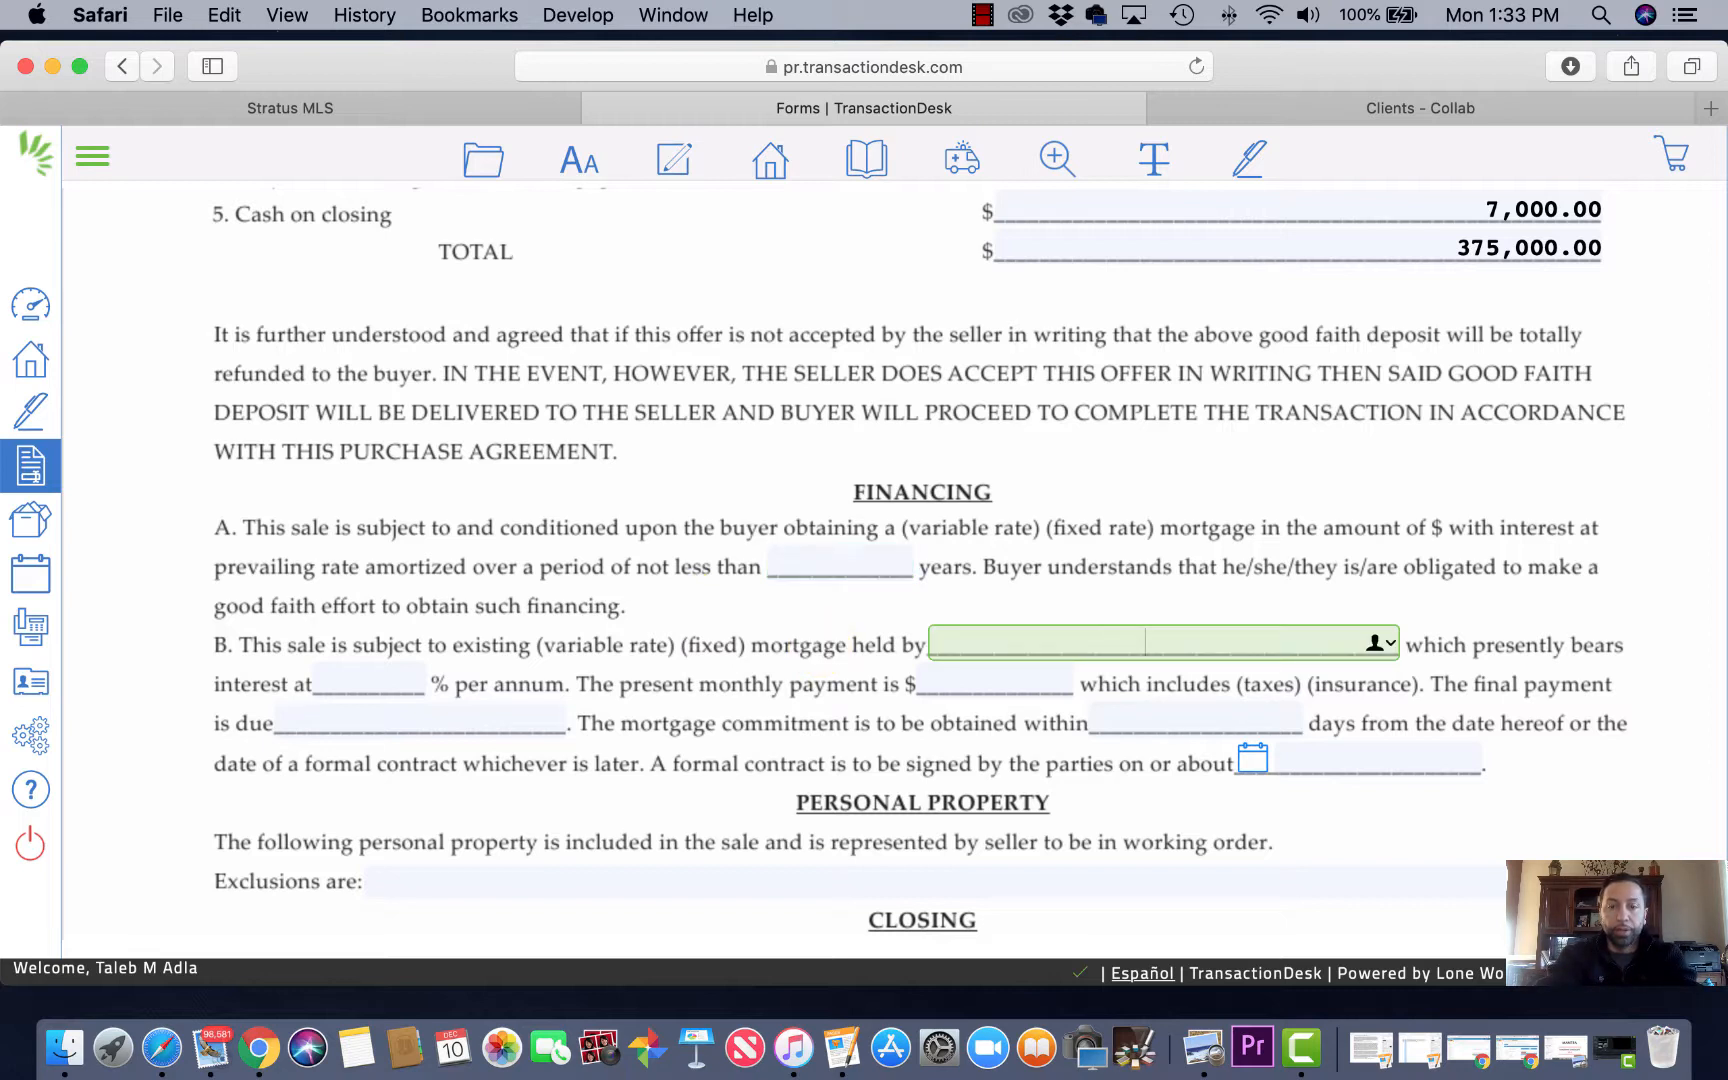
{"action": "type", "text": "Citizens Bank"}
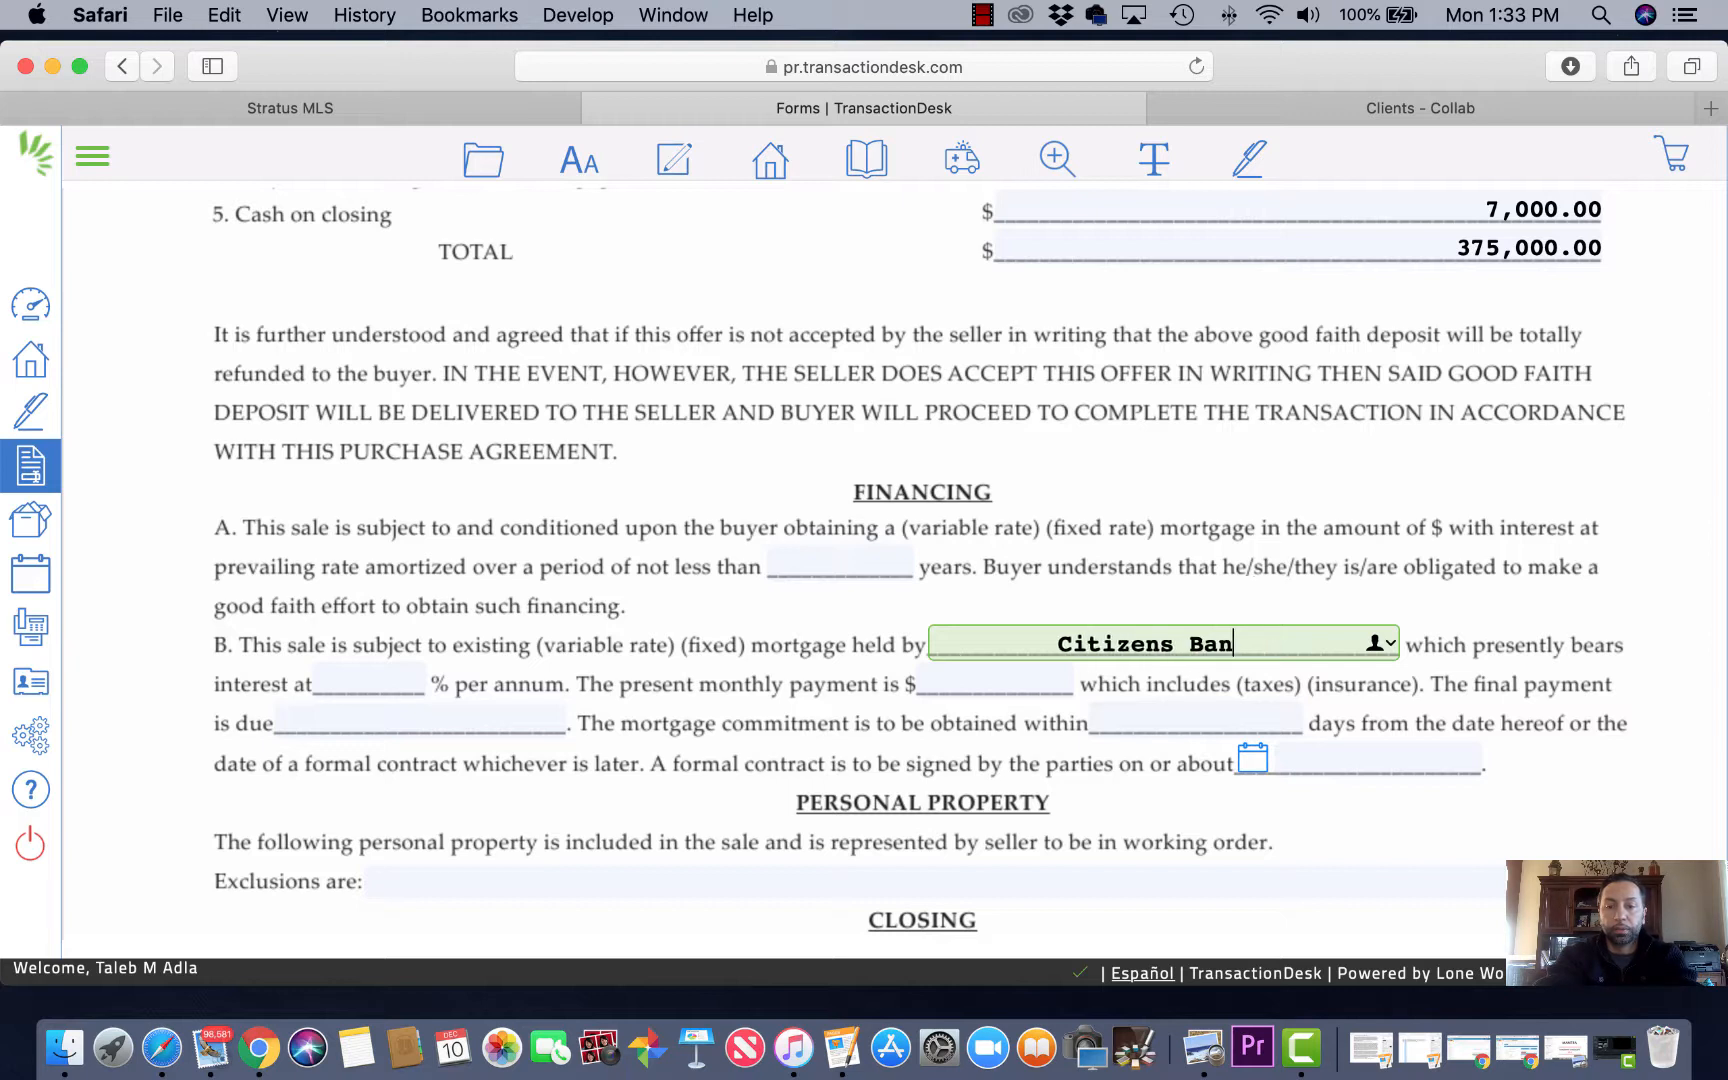
{"action": "key", "text": "Tab"}
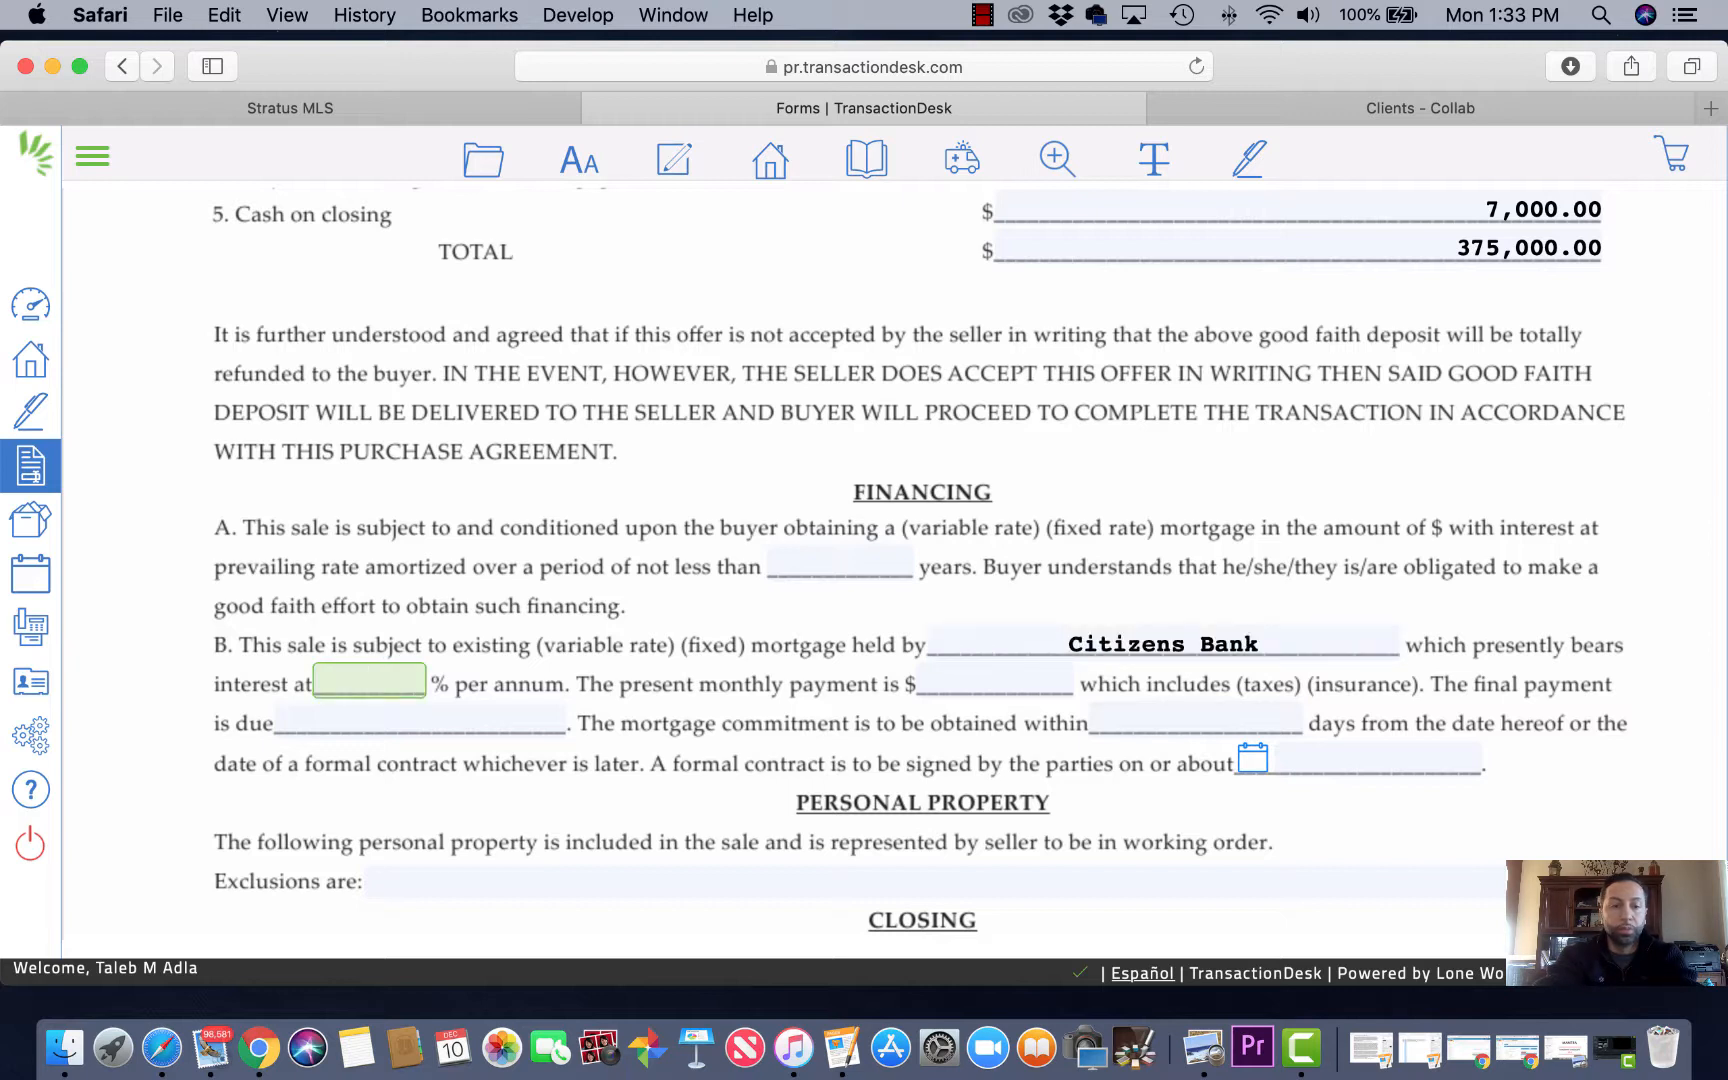
{"action": "key", "text": "Tab"}
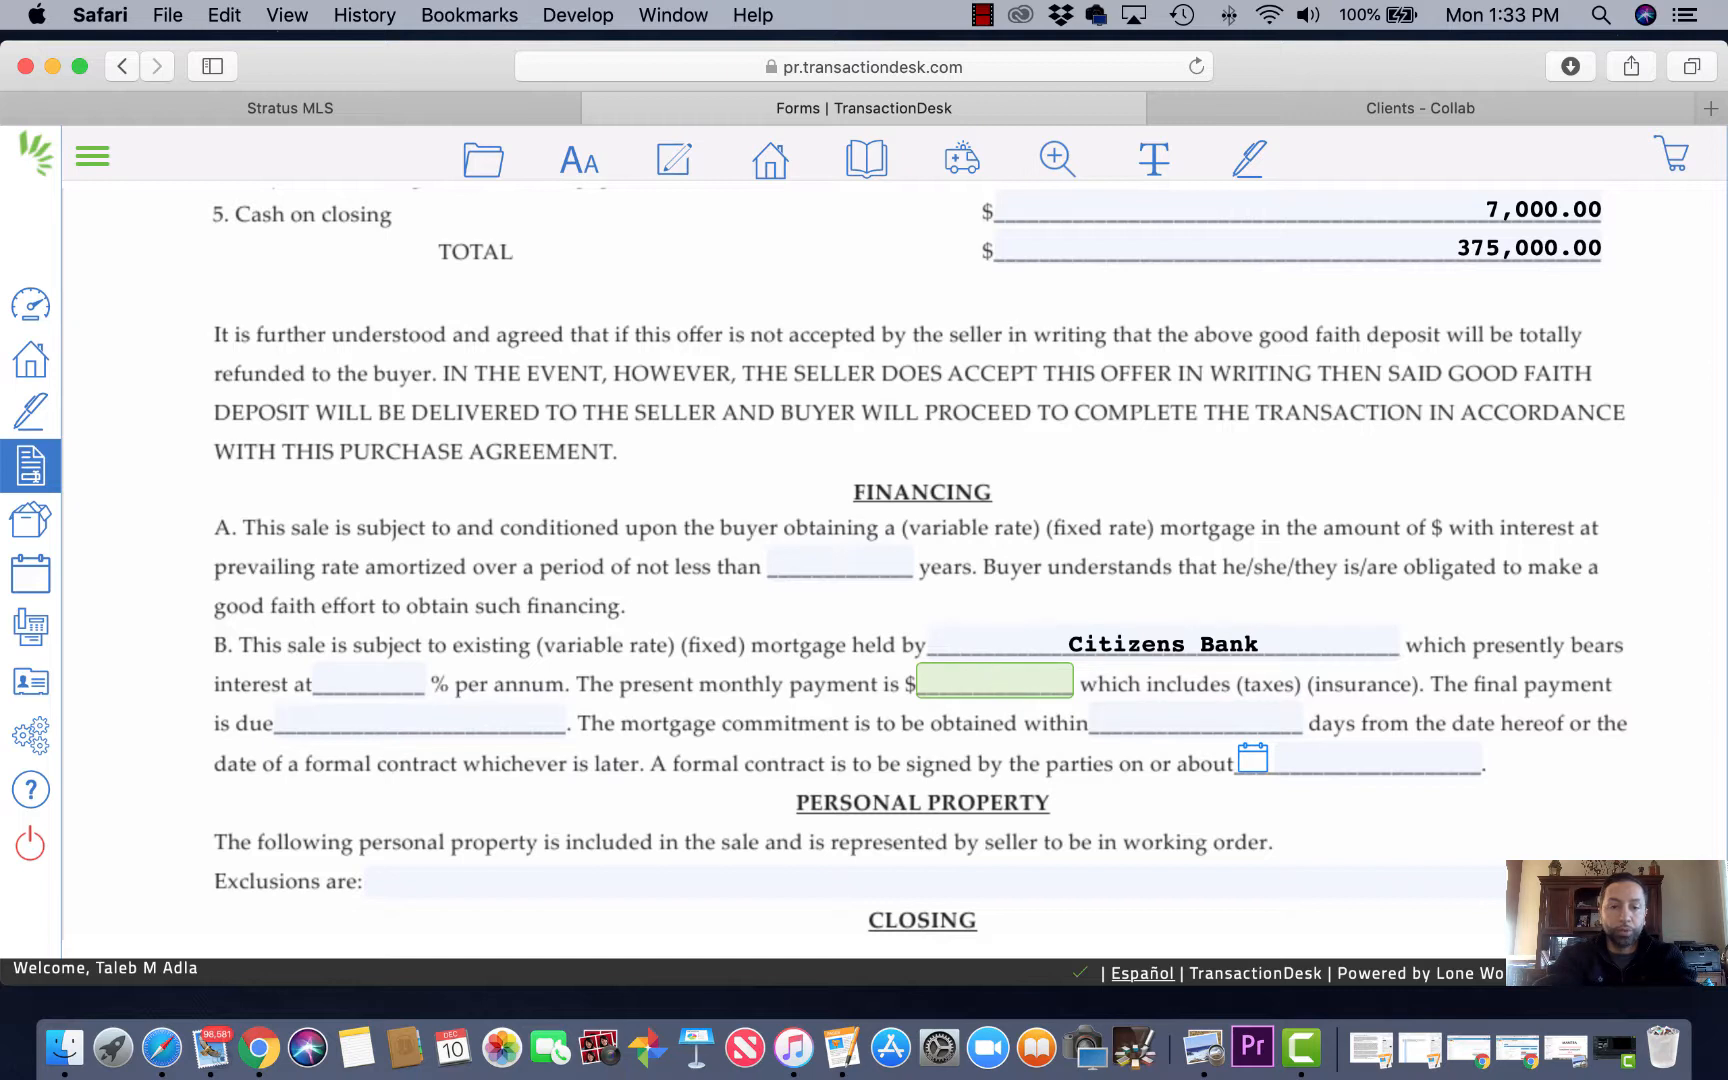
{"action": "key", "text": "Tab"}
{"action": "key", "text": "Tab"}
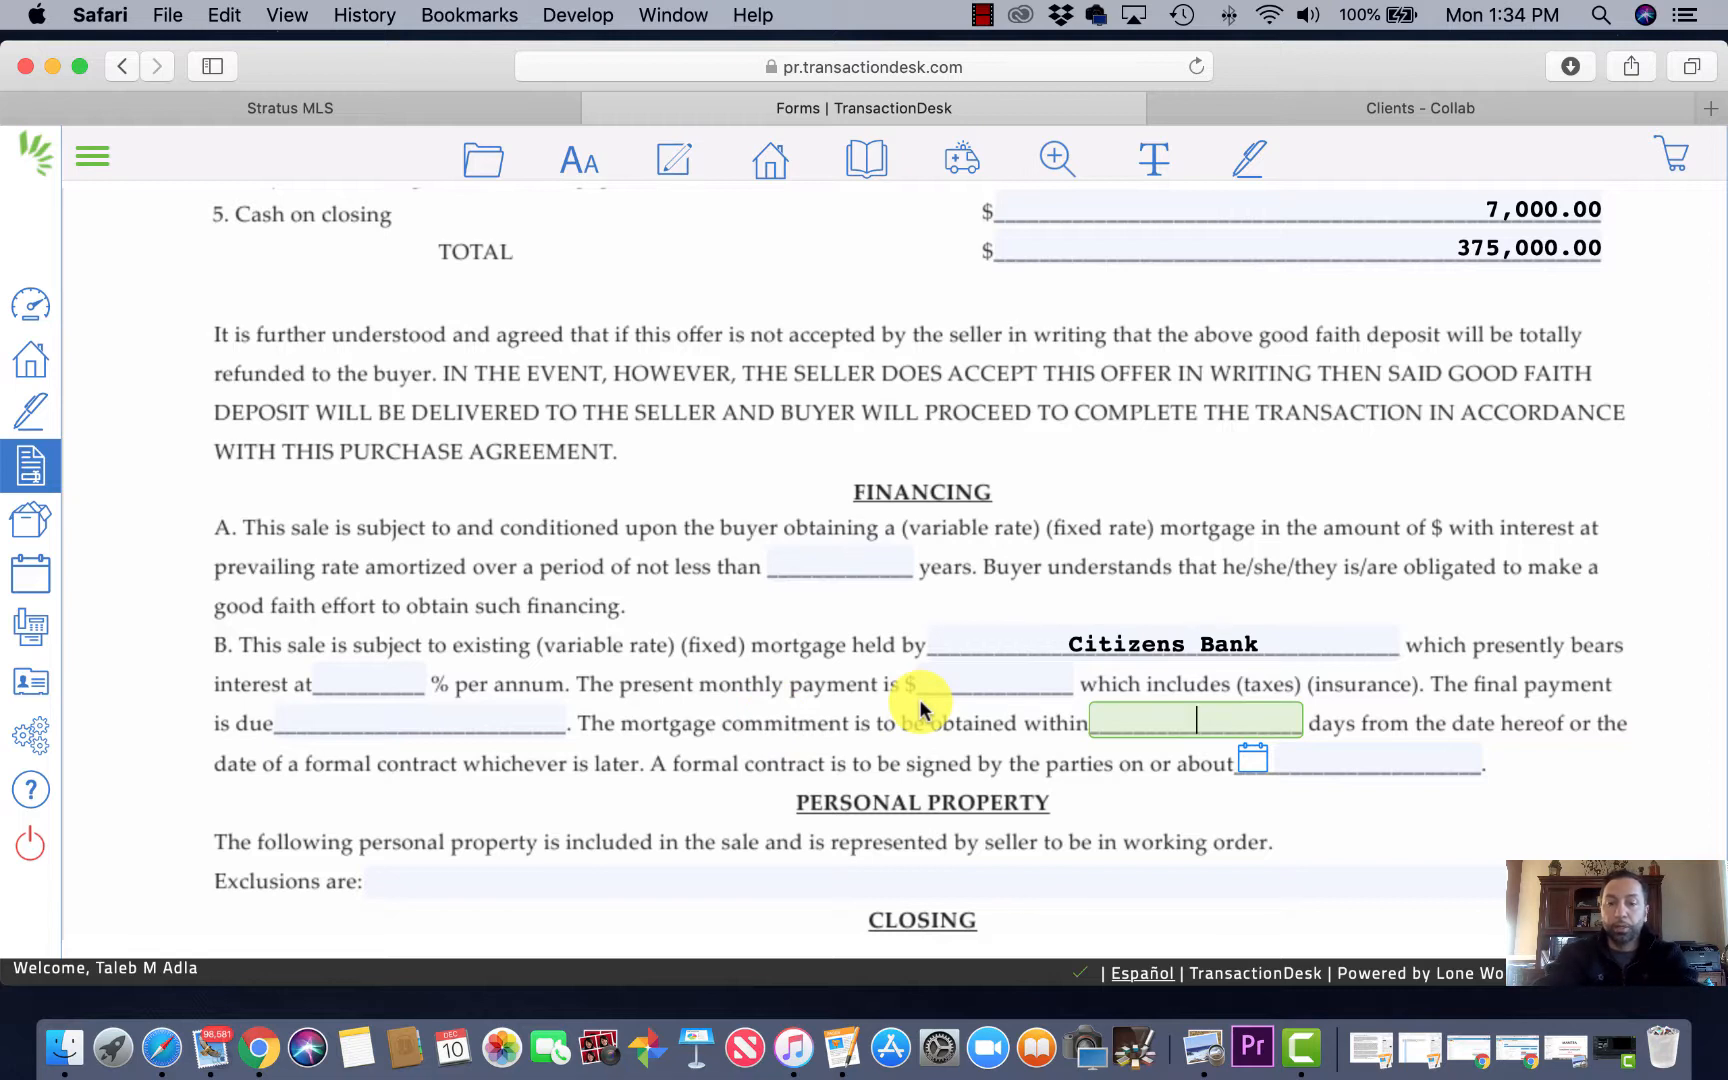
{"action": "type", "text": "45-60"}
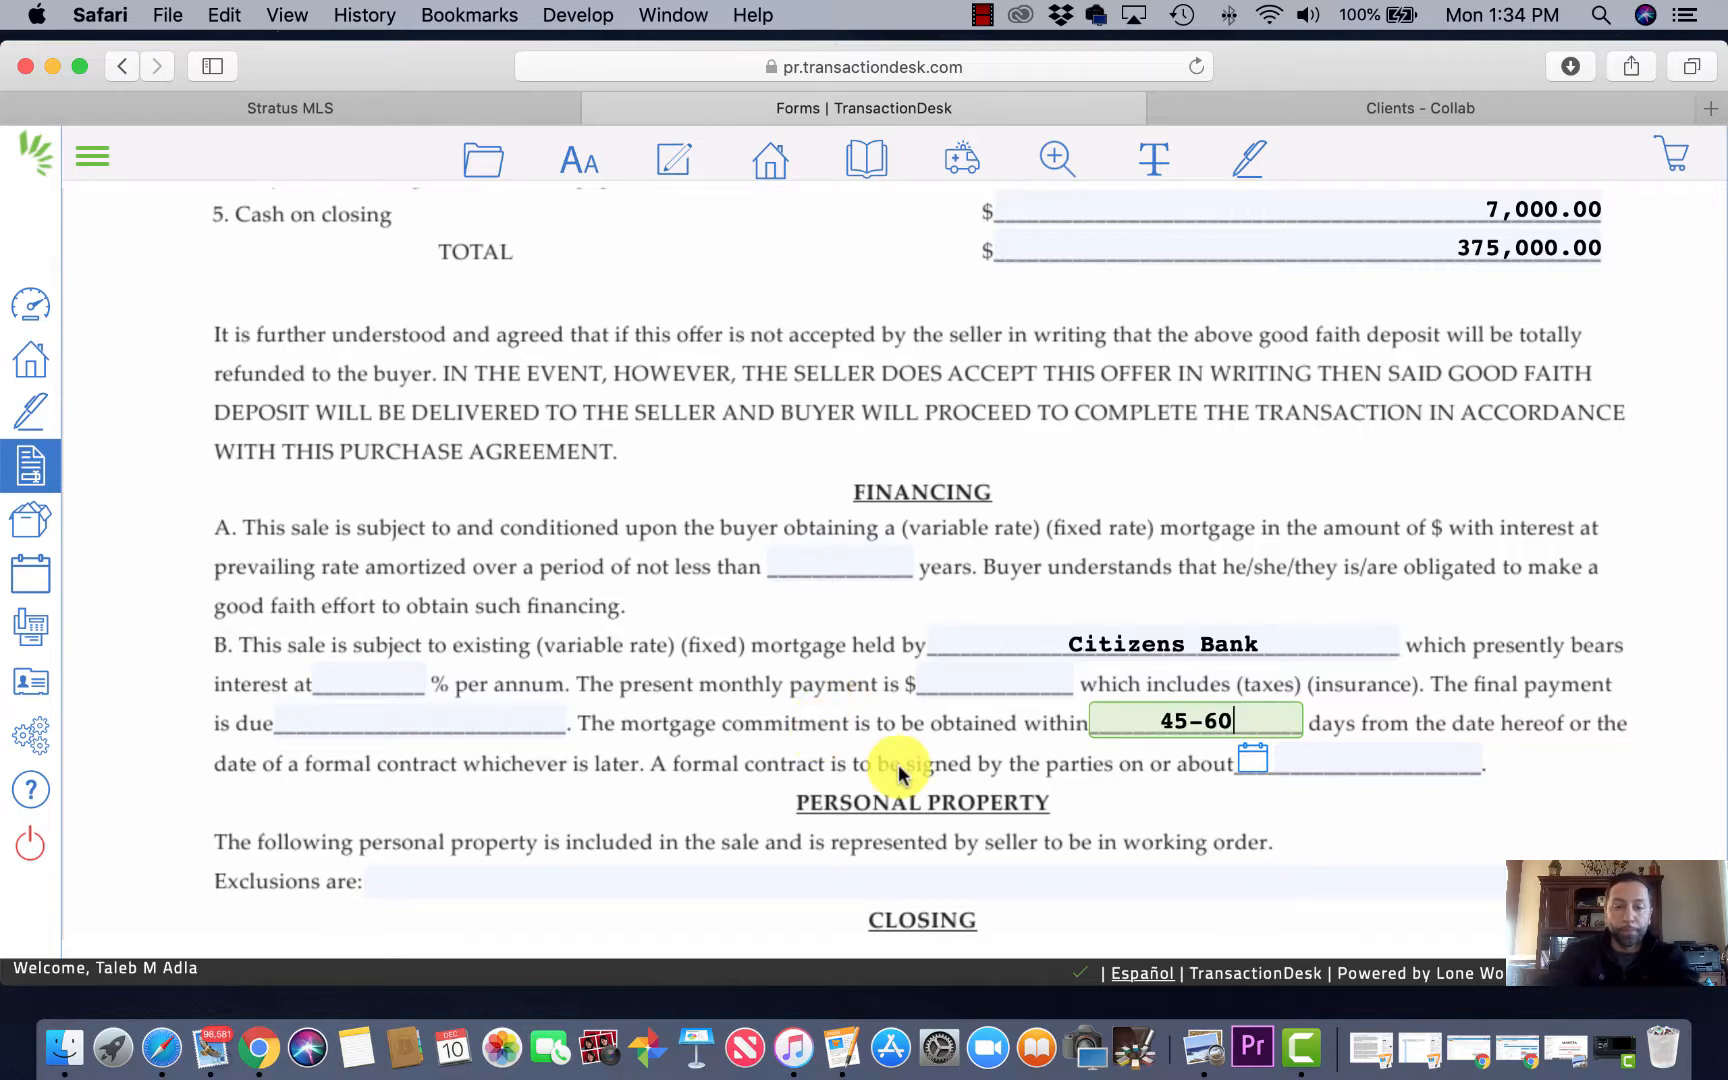
Step: Set the contract signing date to 12/17/2018 from the calendar
{"action": "scroll", "coordinate": [1092, 733], "scroll_direction": "down", "scroll_amount": 2}
{"action": "left_click", "coordinate": [1253, 662]}
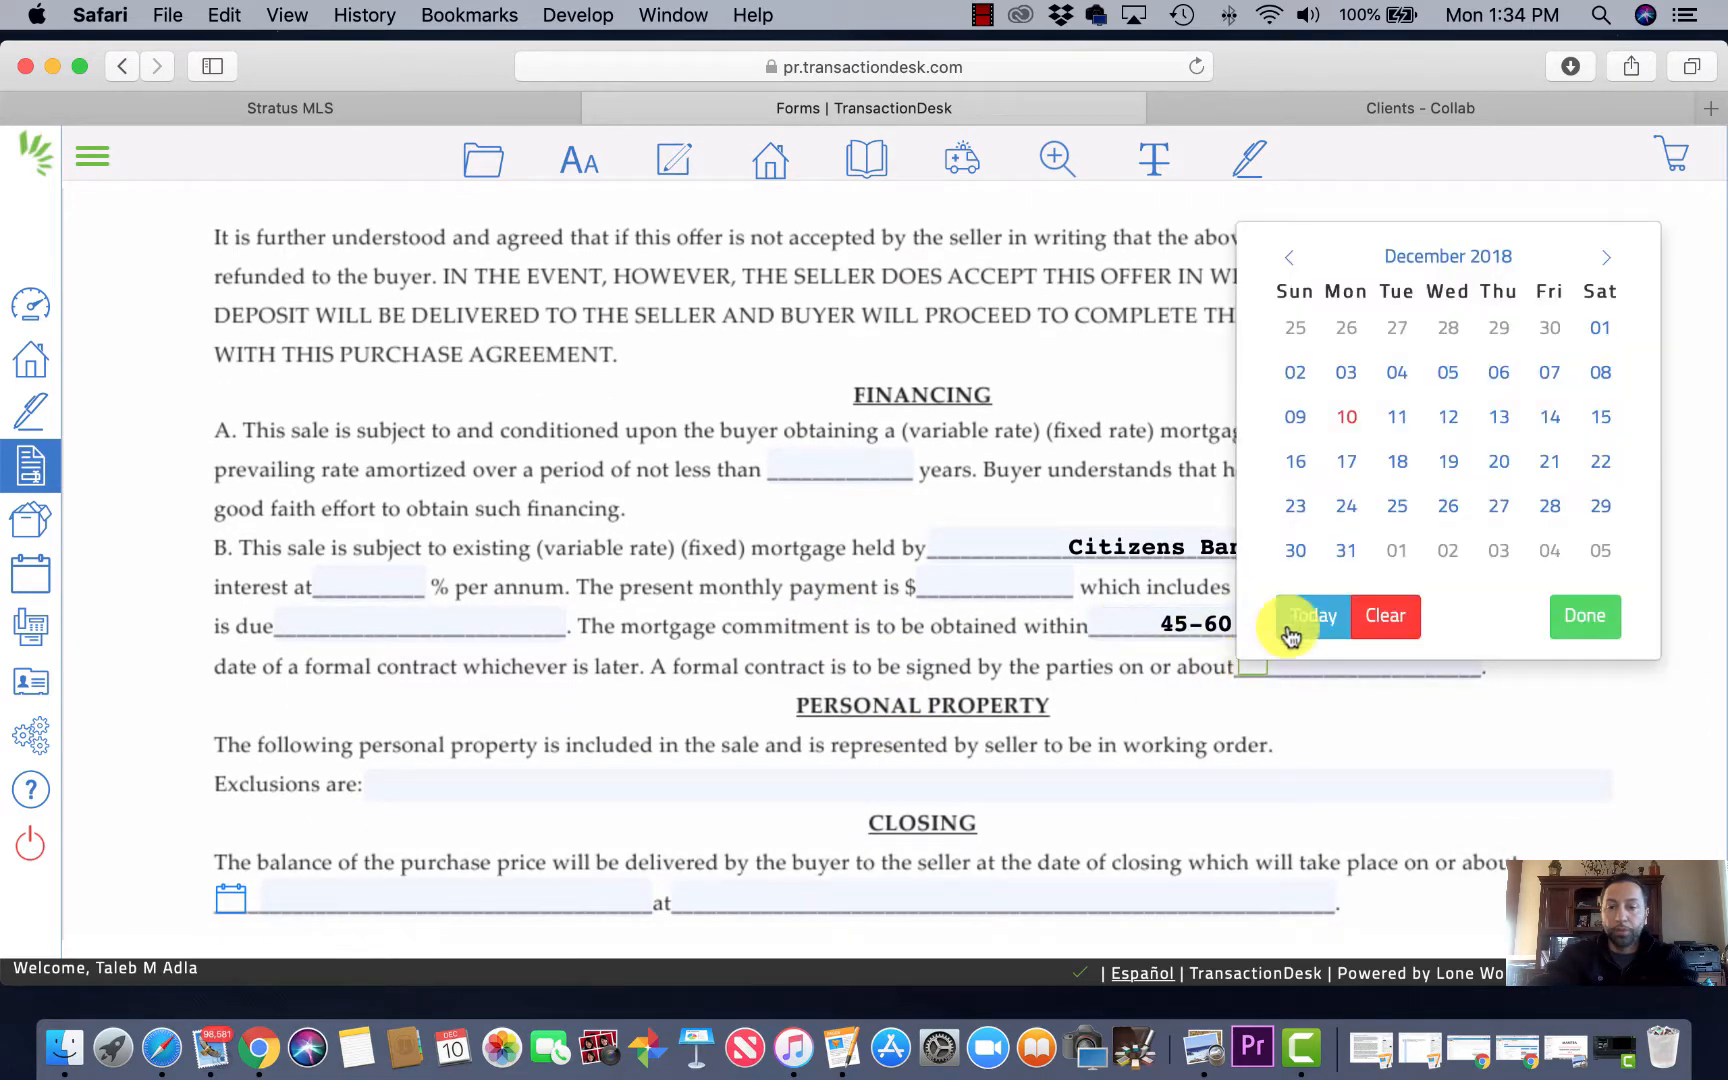
{"action": "left_click", "coordinate": [1447, 461]}
{"action": "left_click", "coordinate": [1350, 418]}
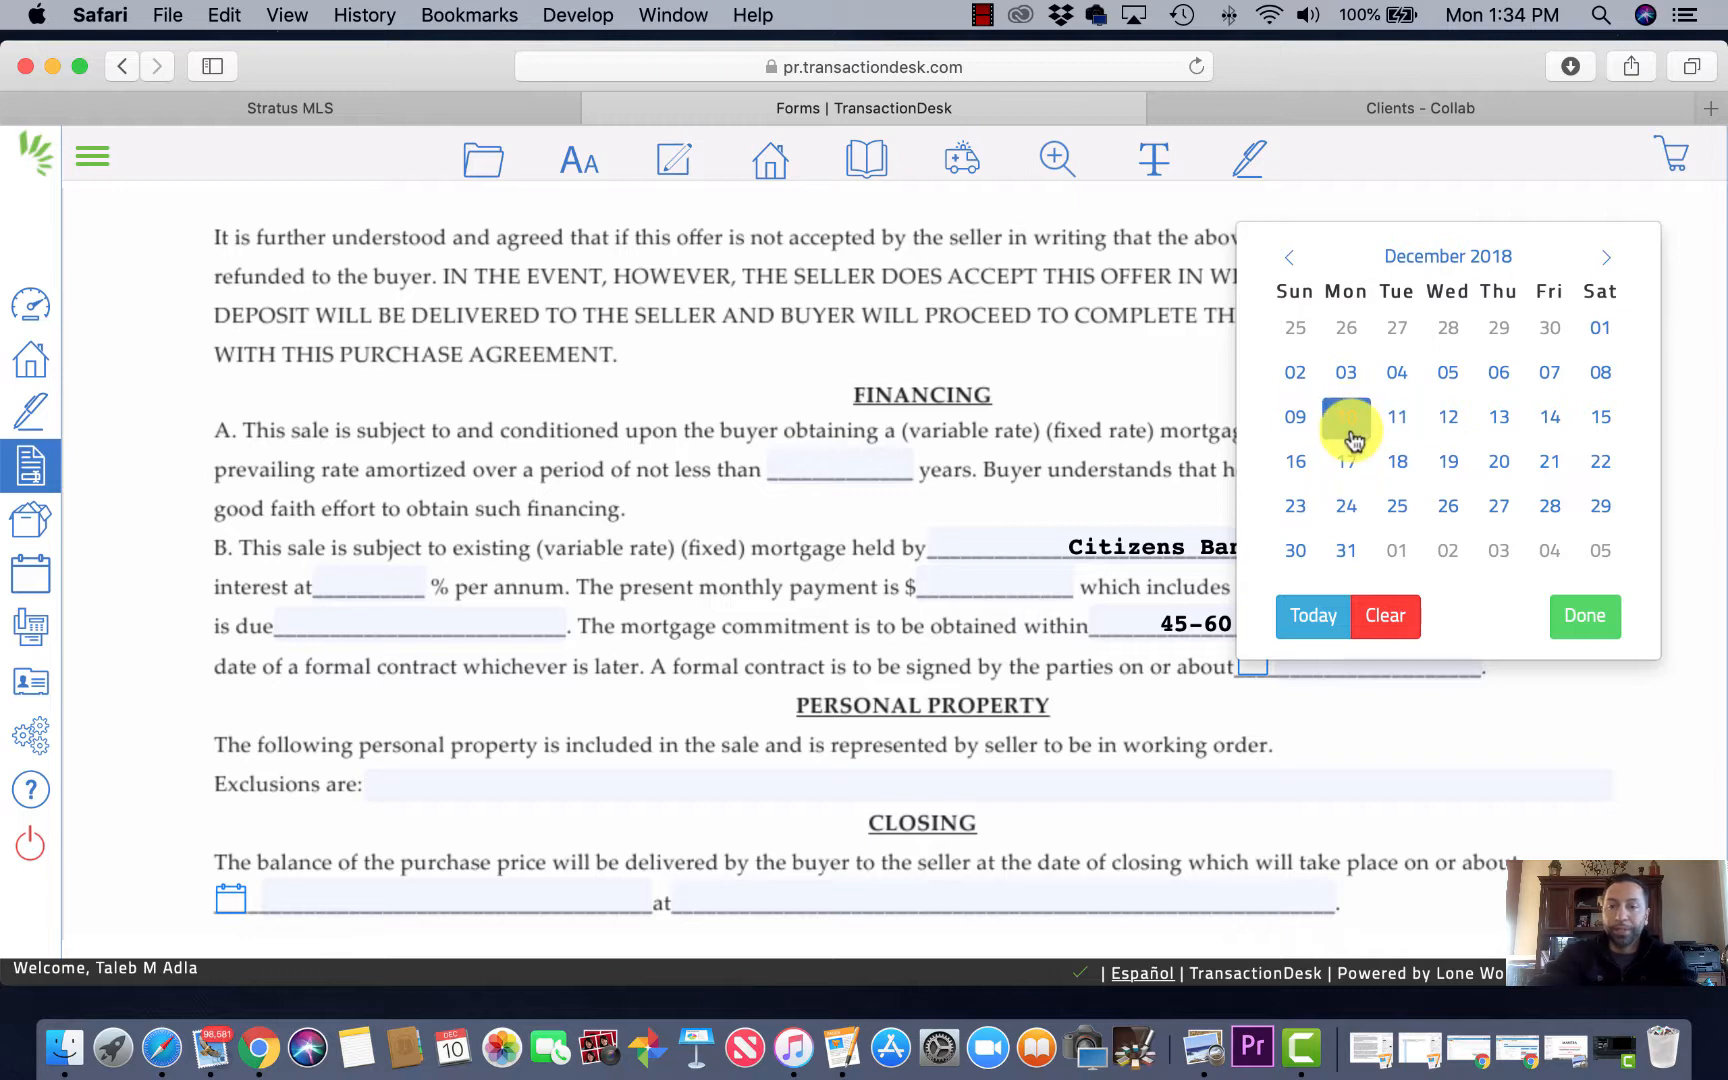
{"action": "left_click", "coordinate": [1347, 461]}
{"action": "left_click", "coordinate": [1347, 461]}
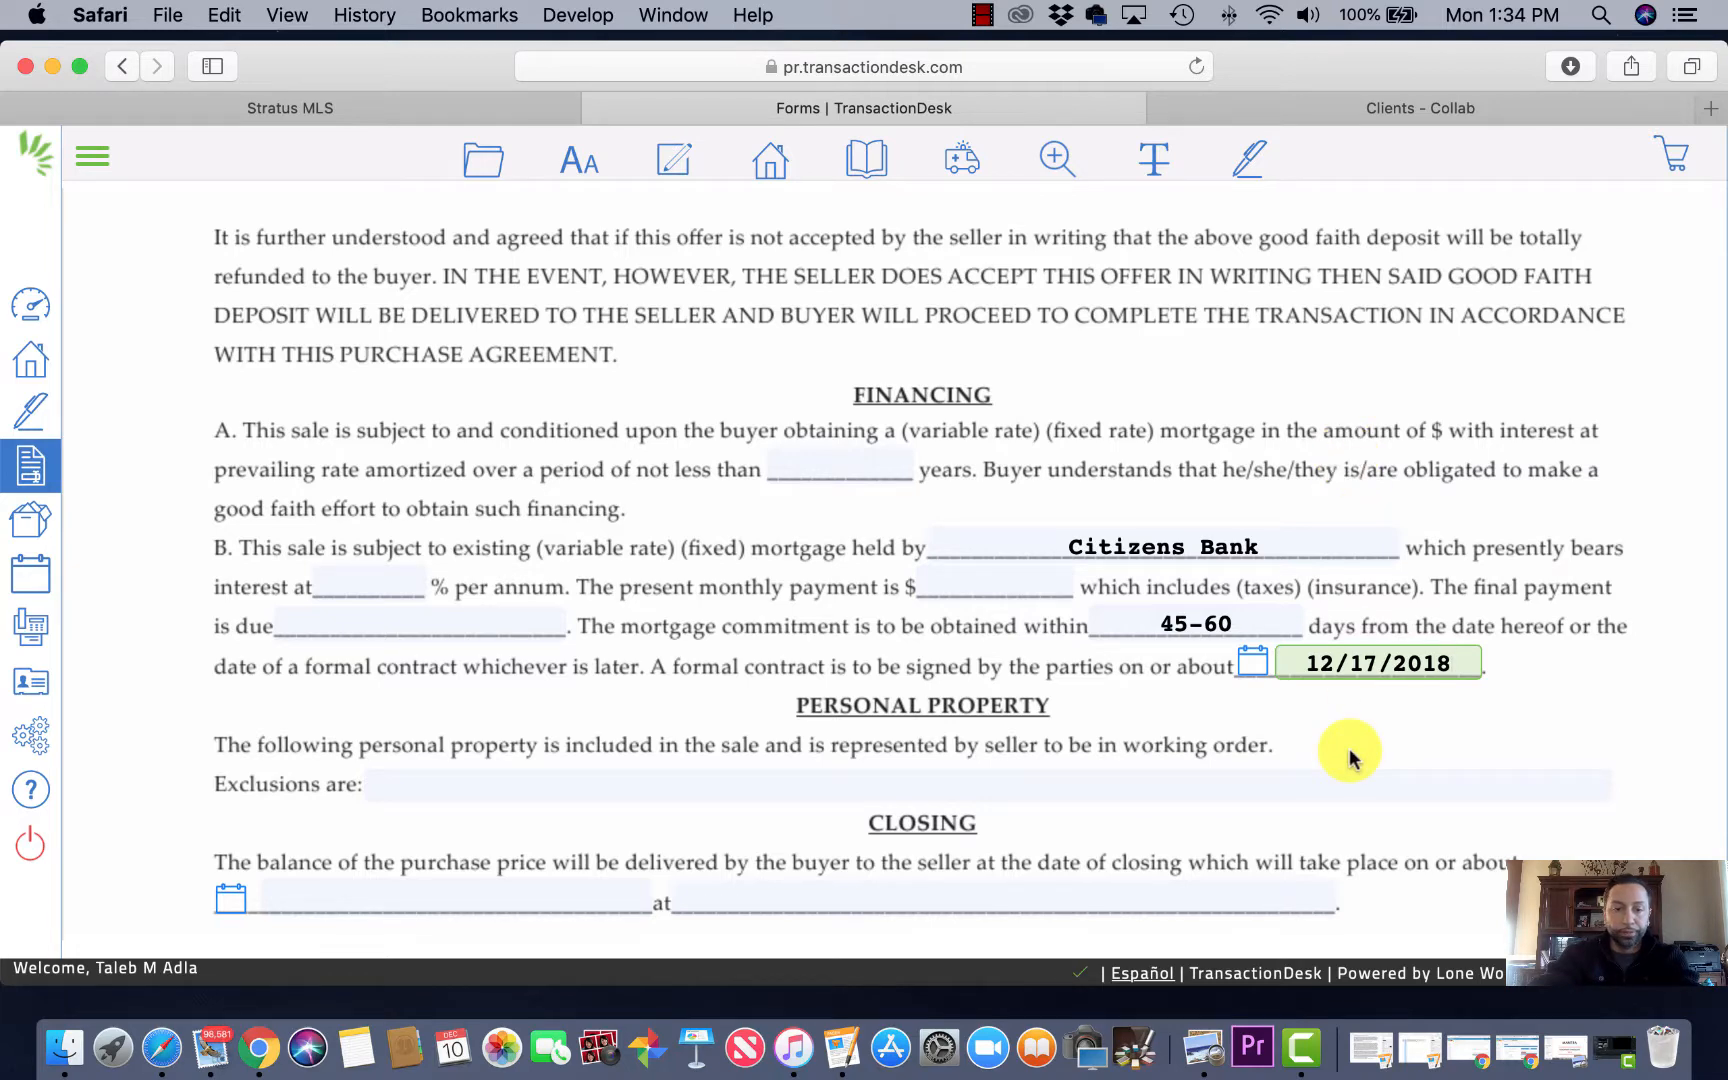
{"action": "scroll", "coordinate": [1349, 757], "scroll_direction": "down", "scroll_amount": 2}
{"action": "left_click", "coordinate": [833, 707]}
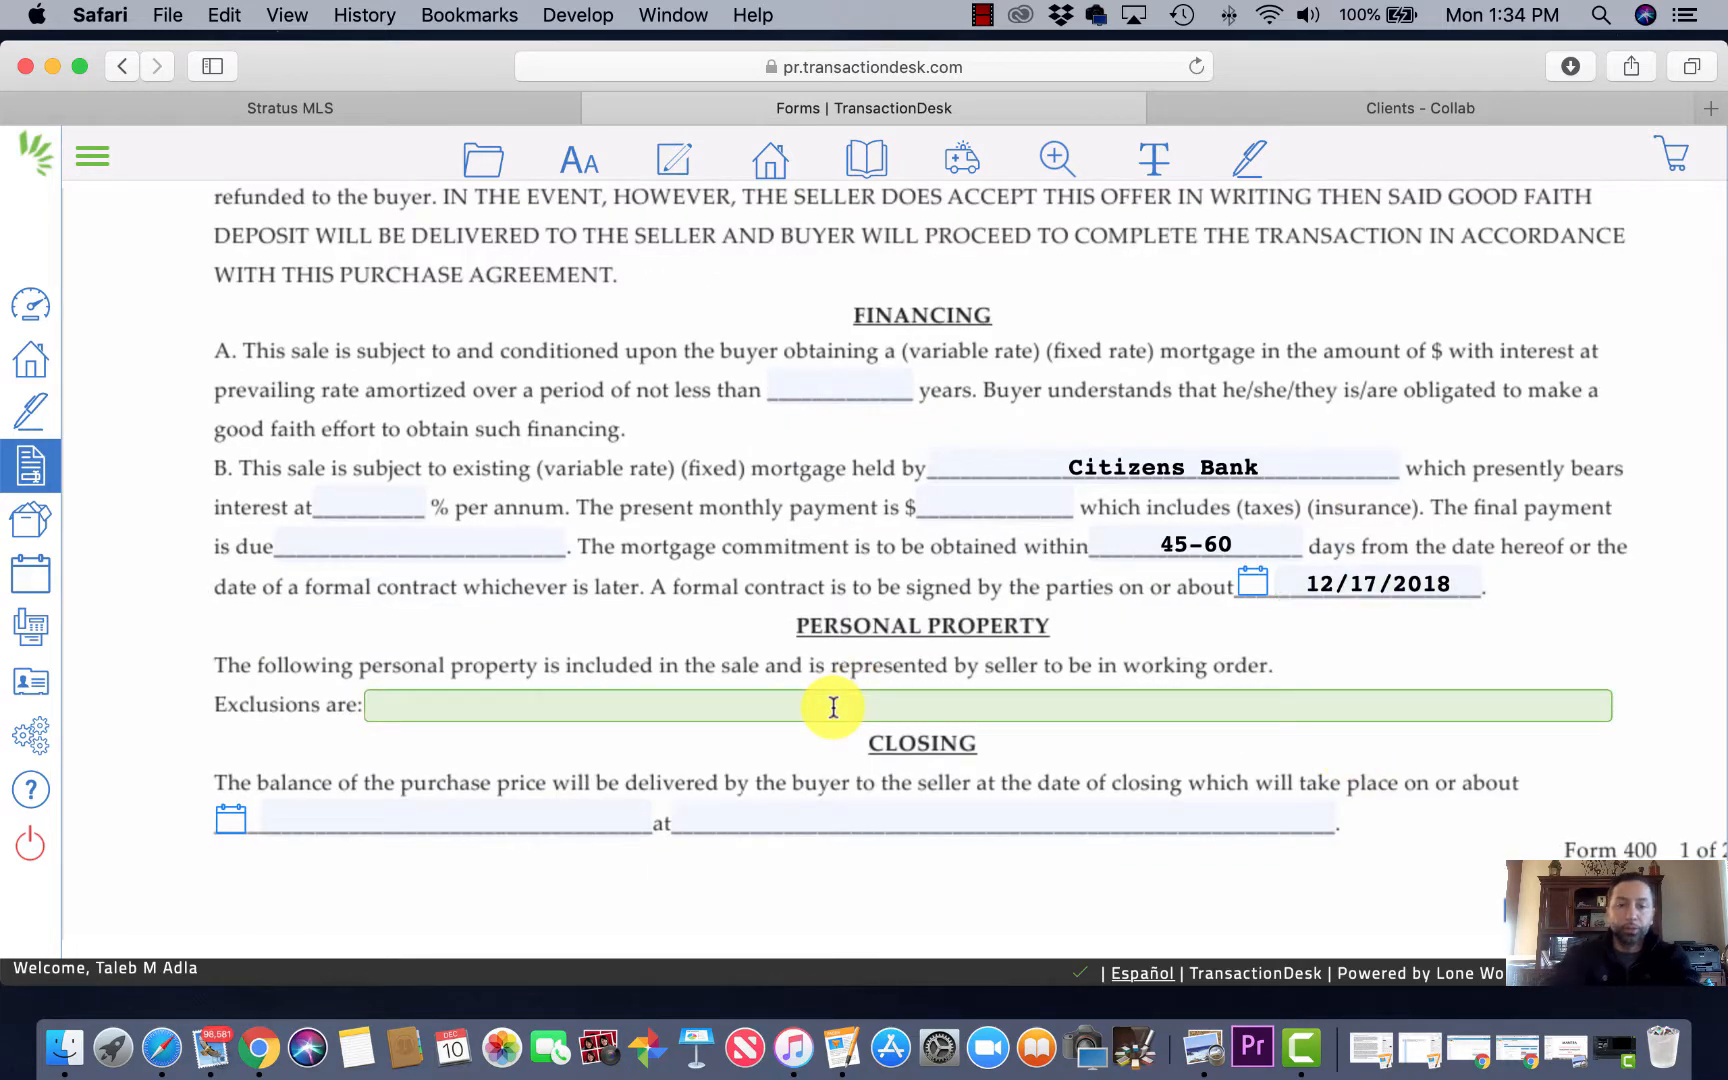
Step: Fill exclusions with 'As per the MLS Lising #3046666', copying the ML# from Stratus MLS
{"action": "type", "text": "As pe"}
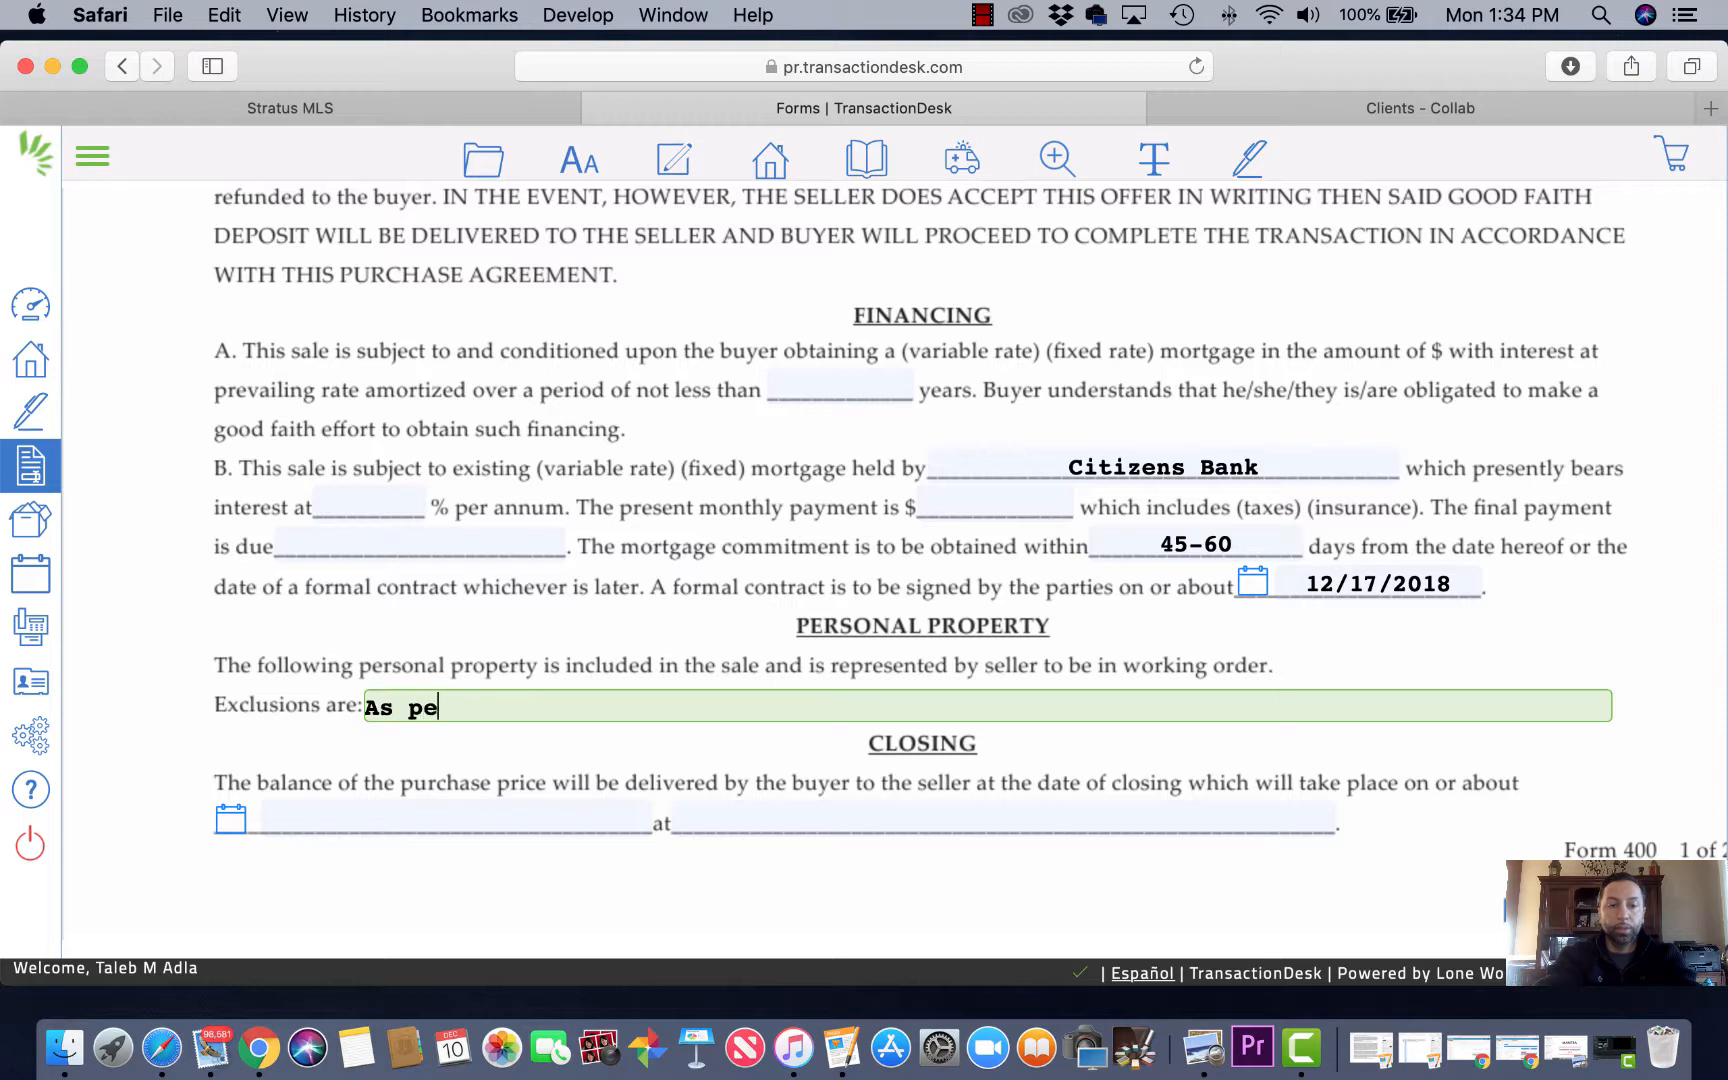
{"action": "type", "text": "r the ML"}
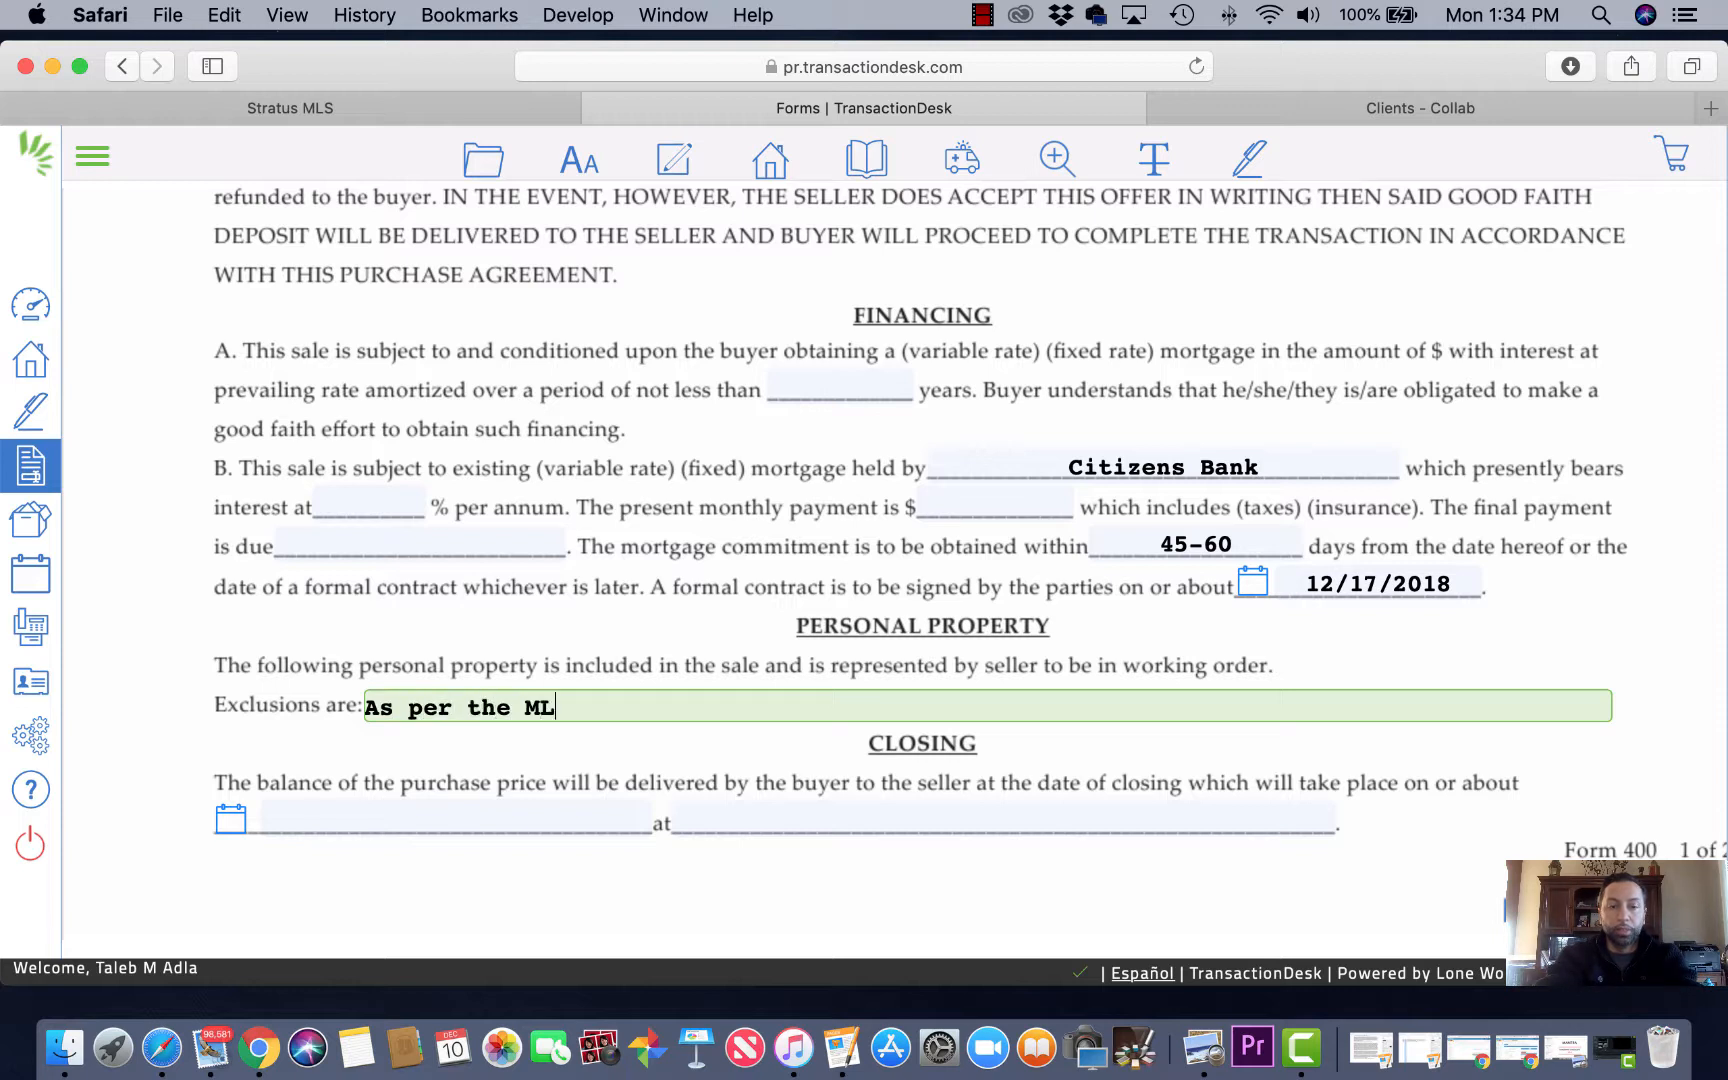
{"action": "type", "text": "S Lising"}
{"action": "left_click", "coordinate": [414, 114]}
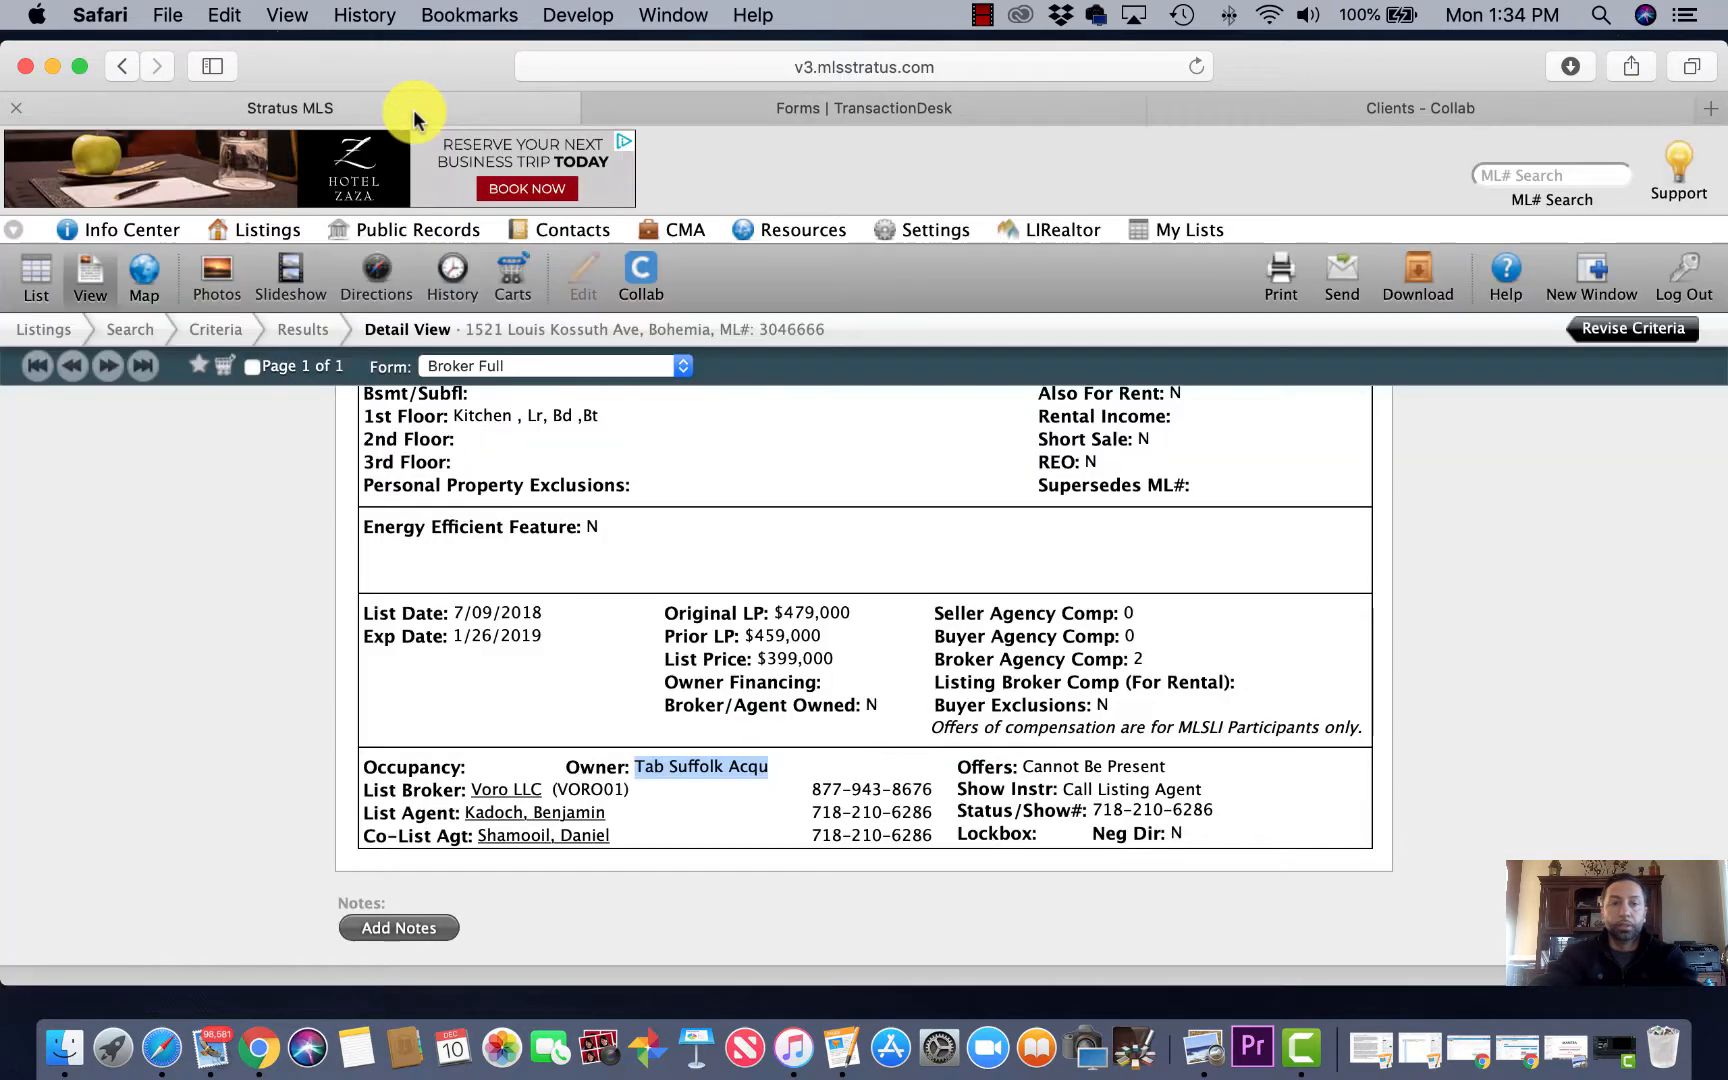
{"action": "scroll", "coordinate": [733, 521], "scroll_direction": "up", "scroll_amount": 15}
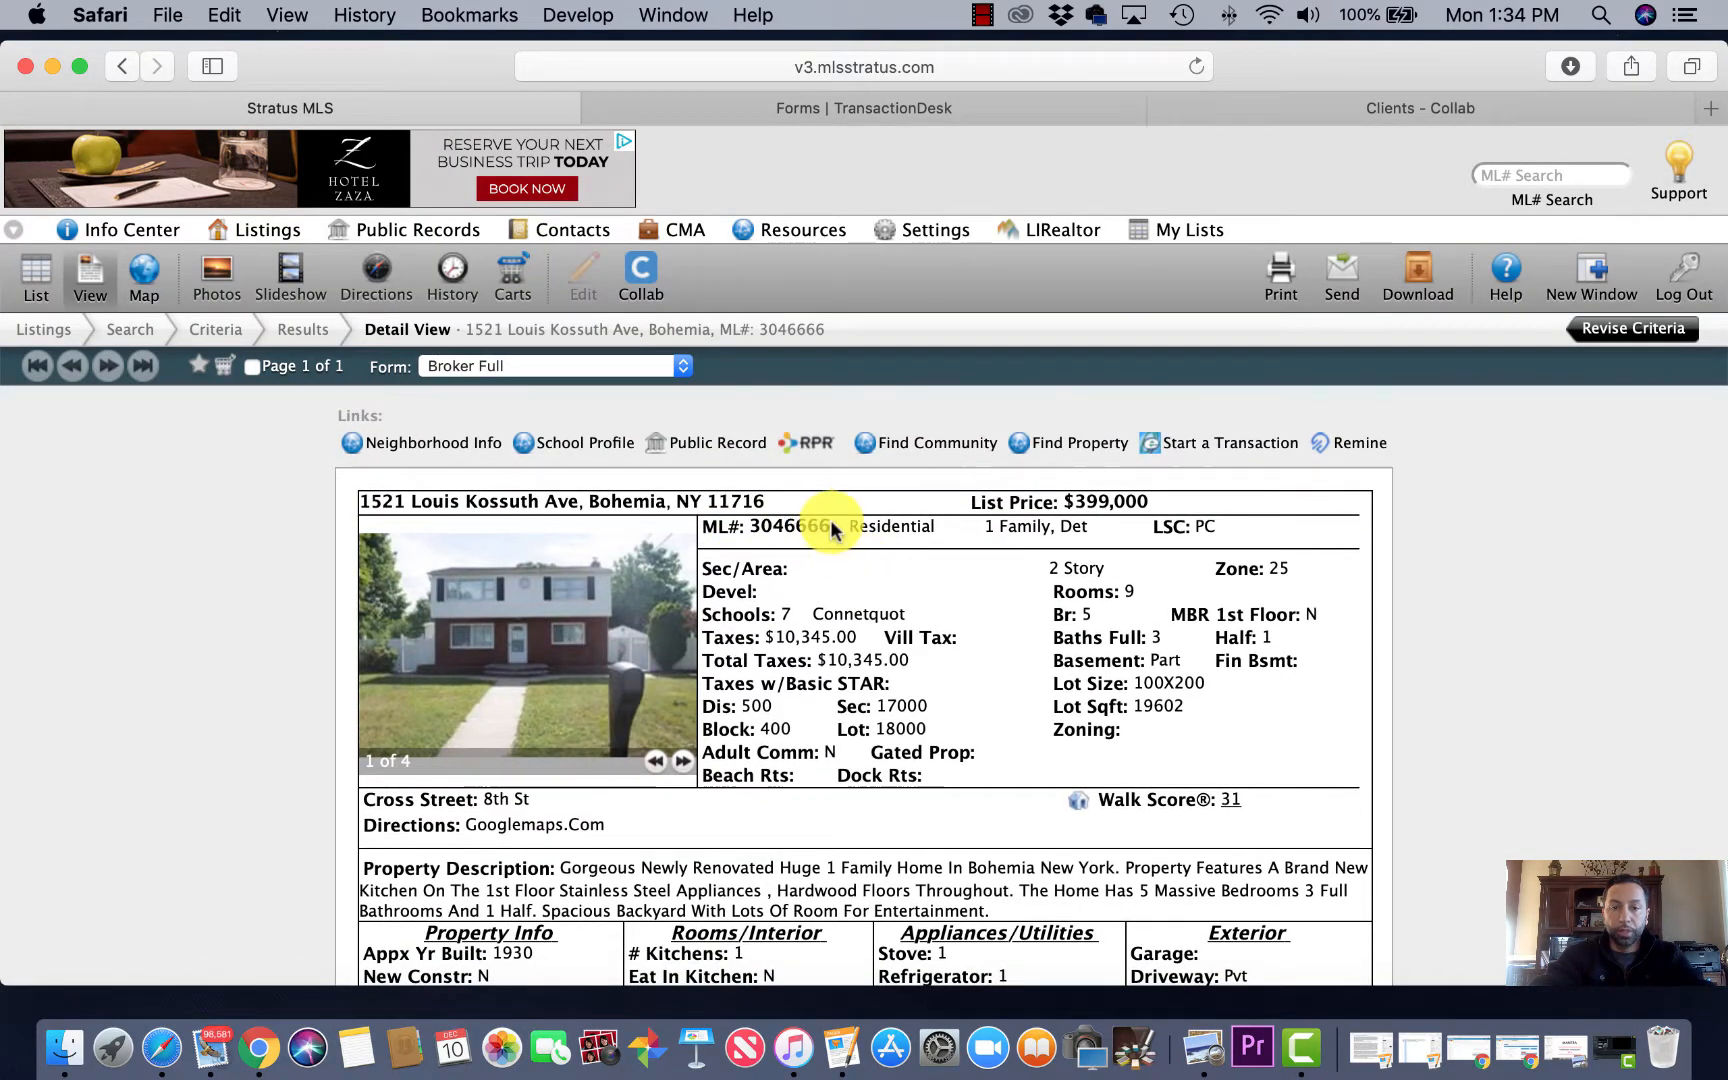
{"action": "left_click_drag", "start_coordinate": [830, 527], "coordinate": [755, 524]}
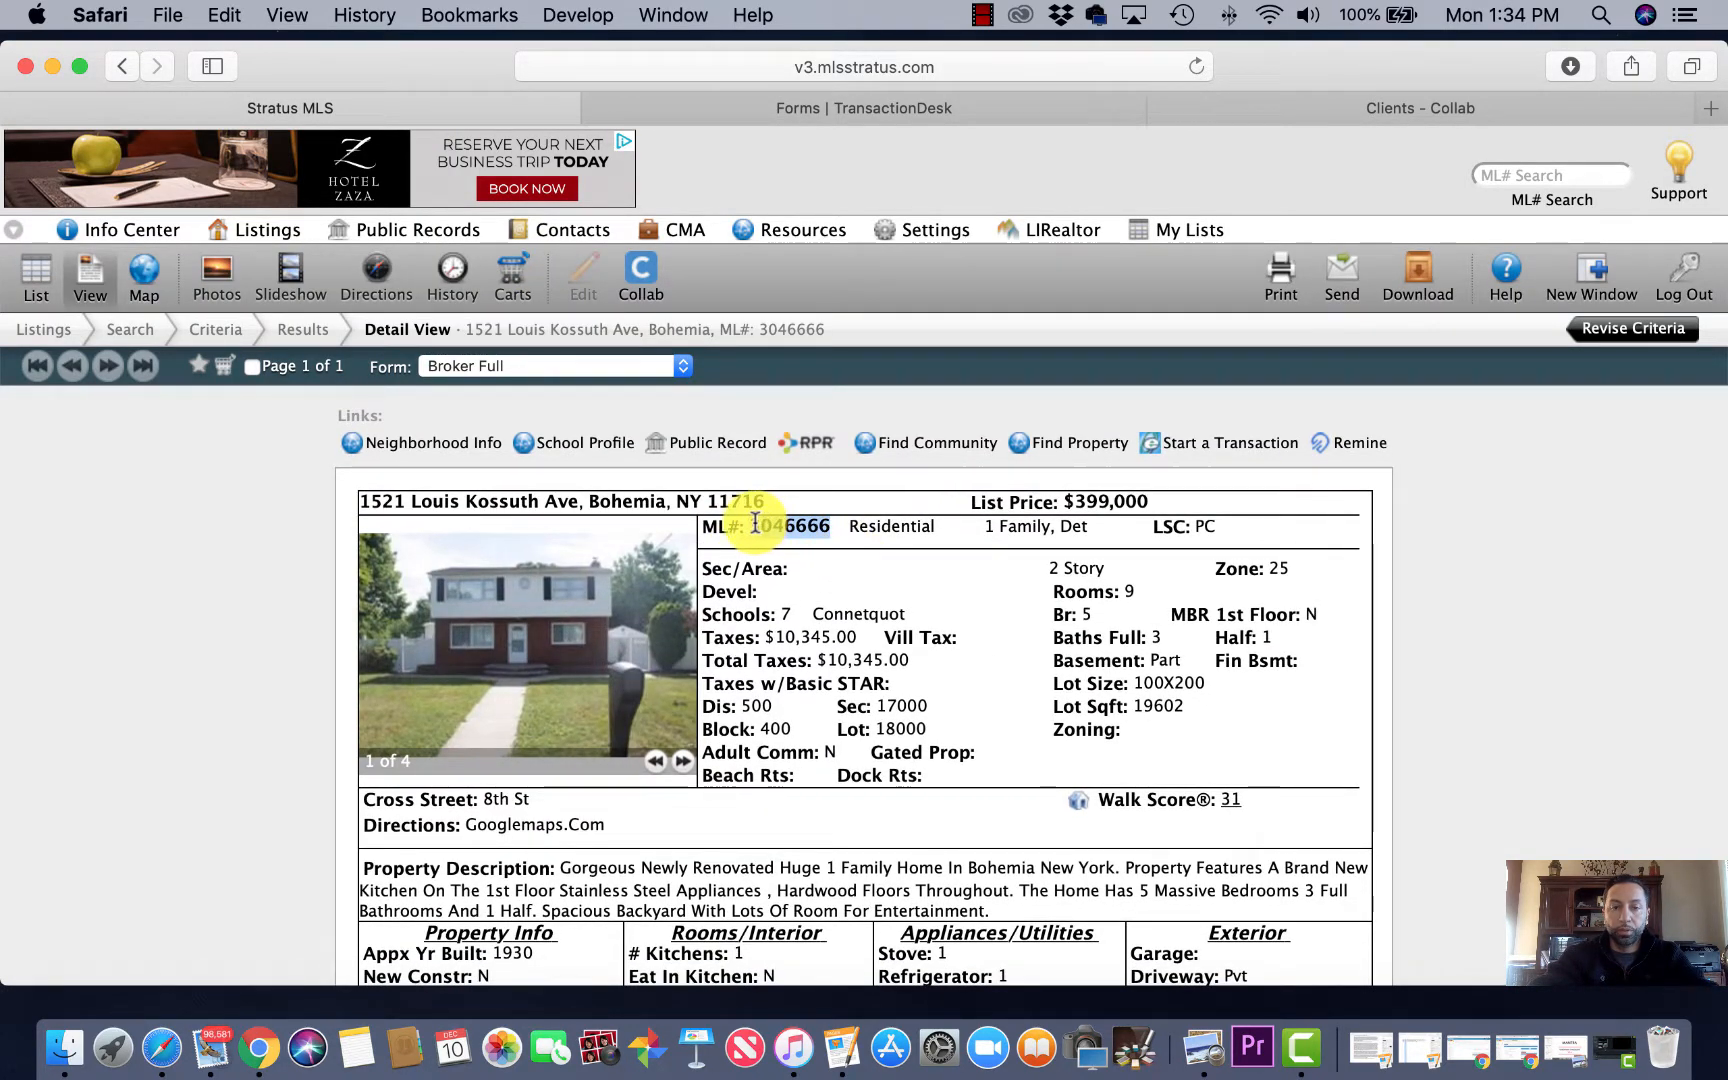
{"action": "left_click", "coordinate": [1458, 106]}
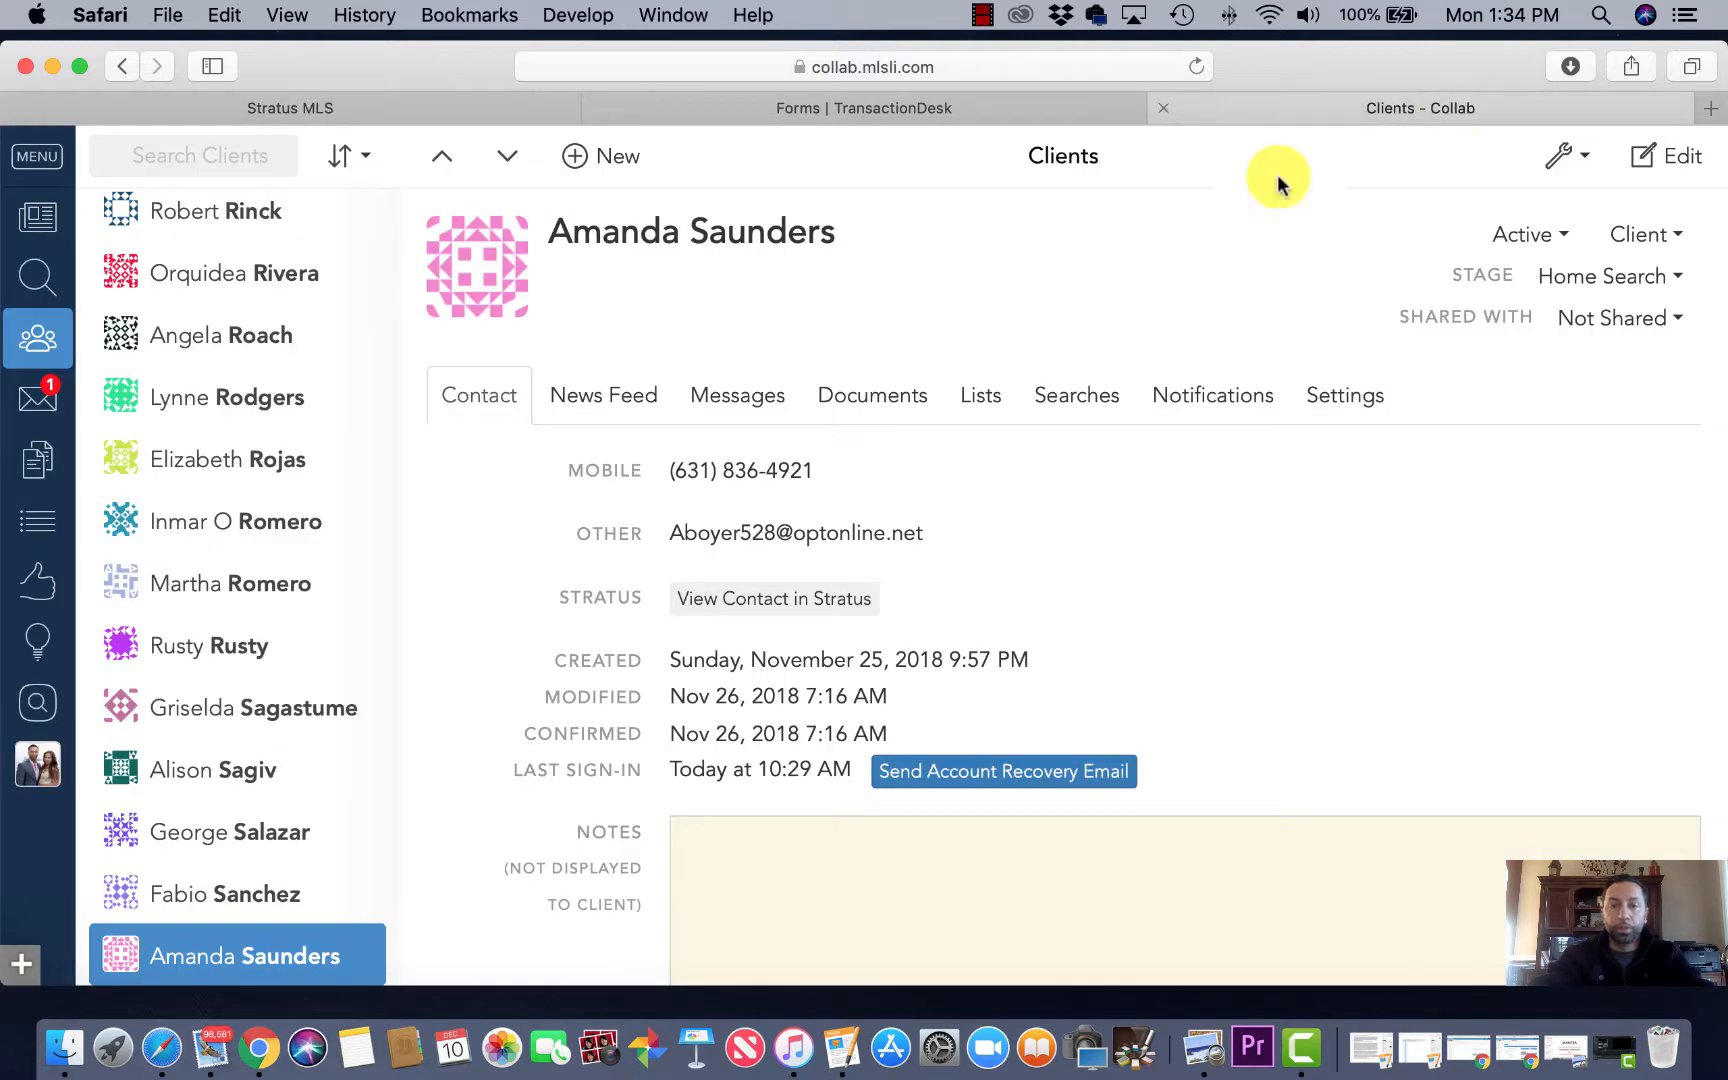
{"action": "left_click", "coordinate": [922, 108]}
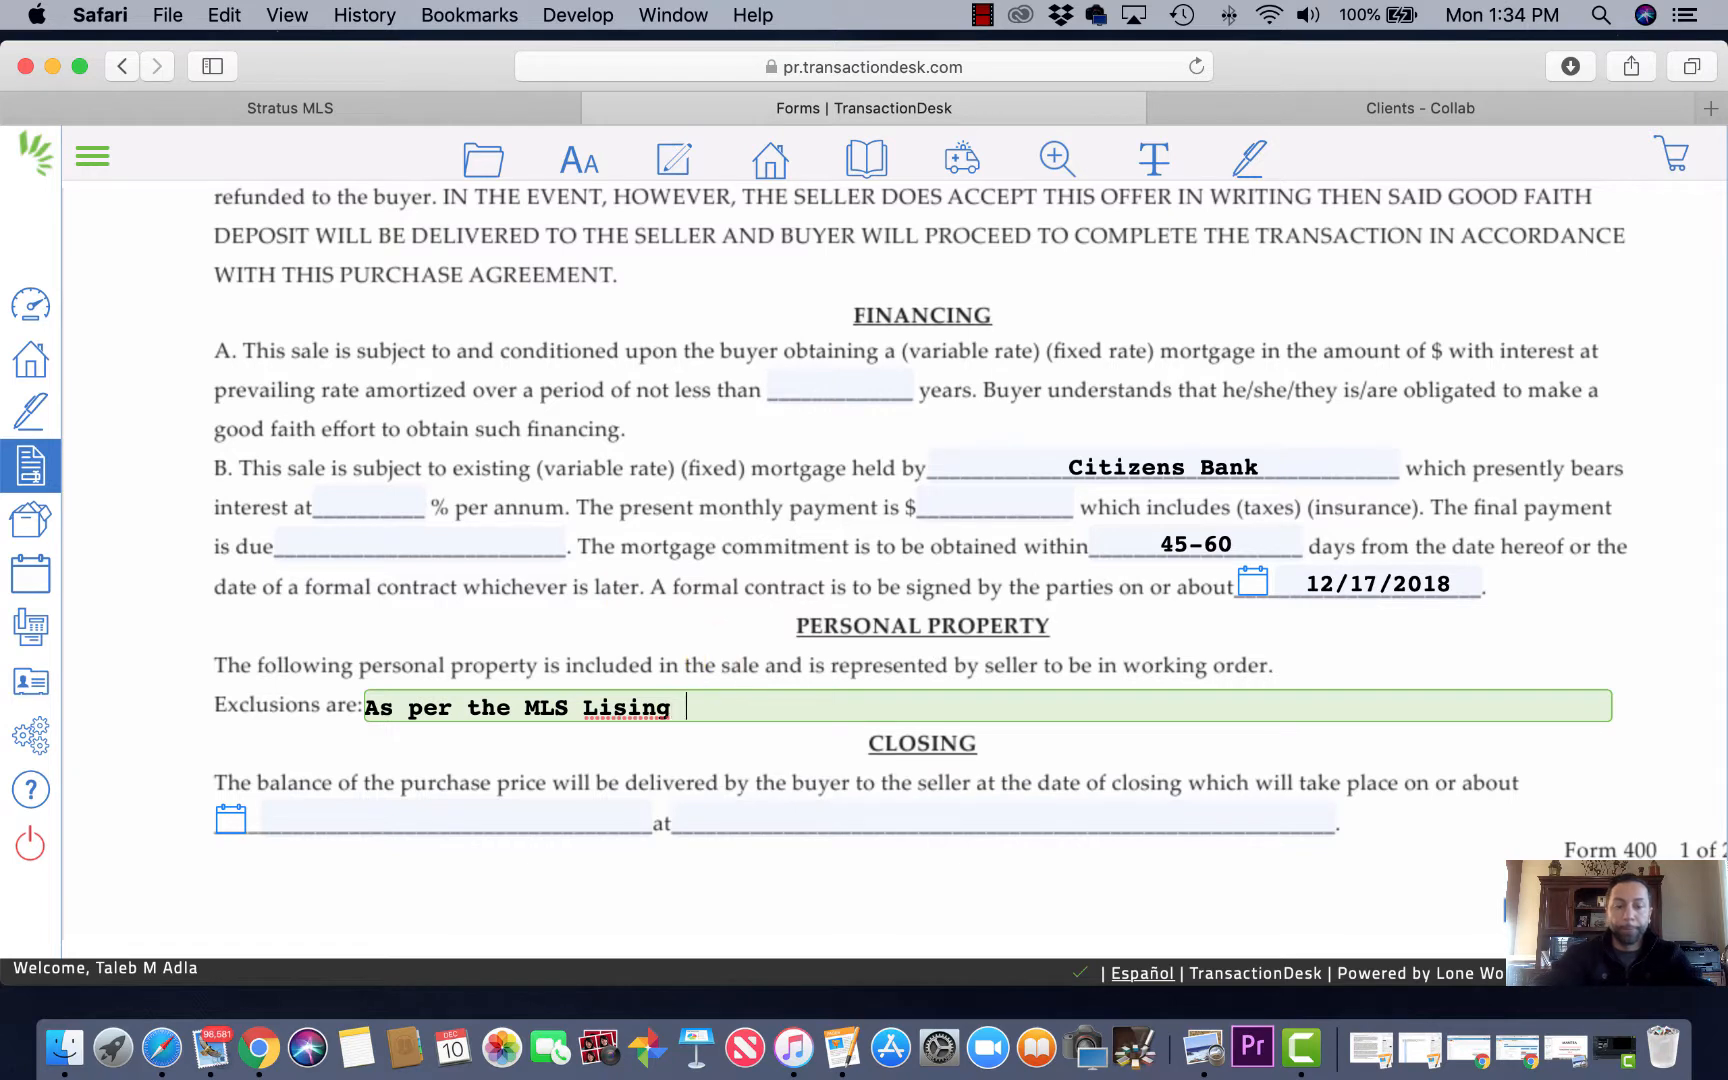
{"action": "type", "text": "#"}
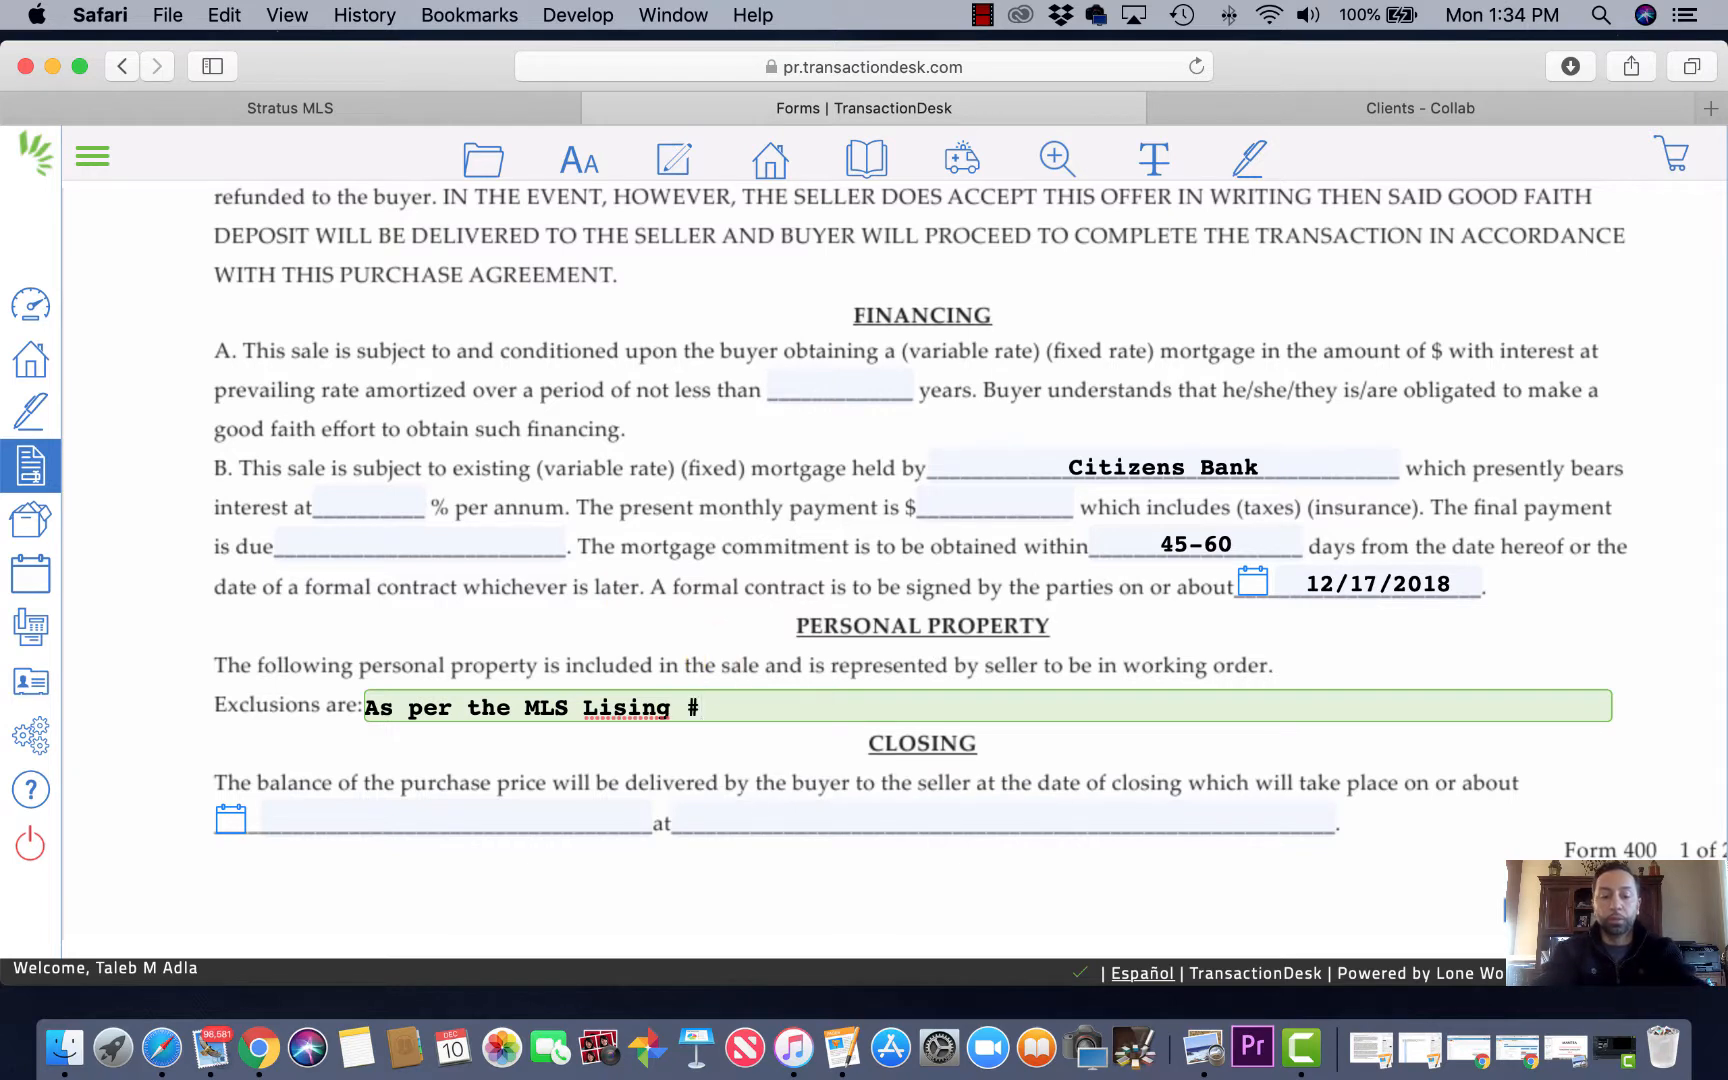
{"action": "type", "text": "3046666"}
{"action": "scroll", "coordinate": [706, 702], "scroll_direction": "down", "scroll_amount": 2}
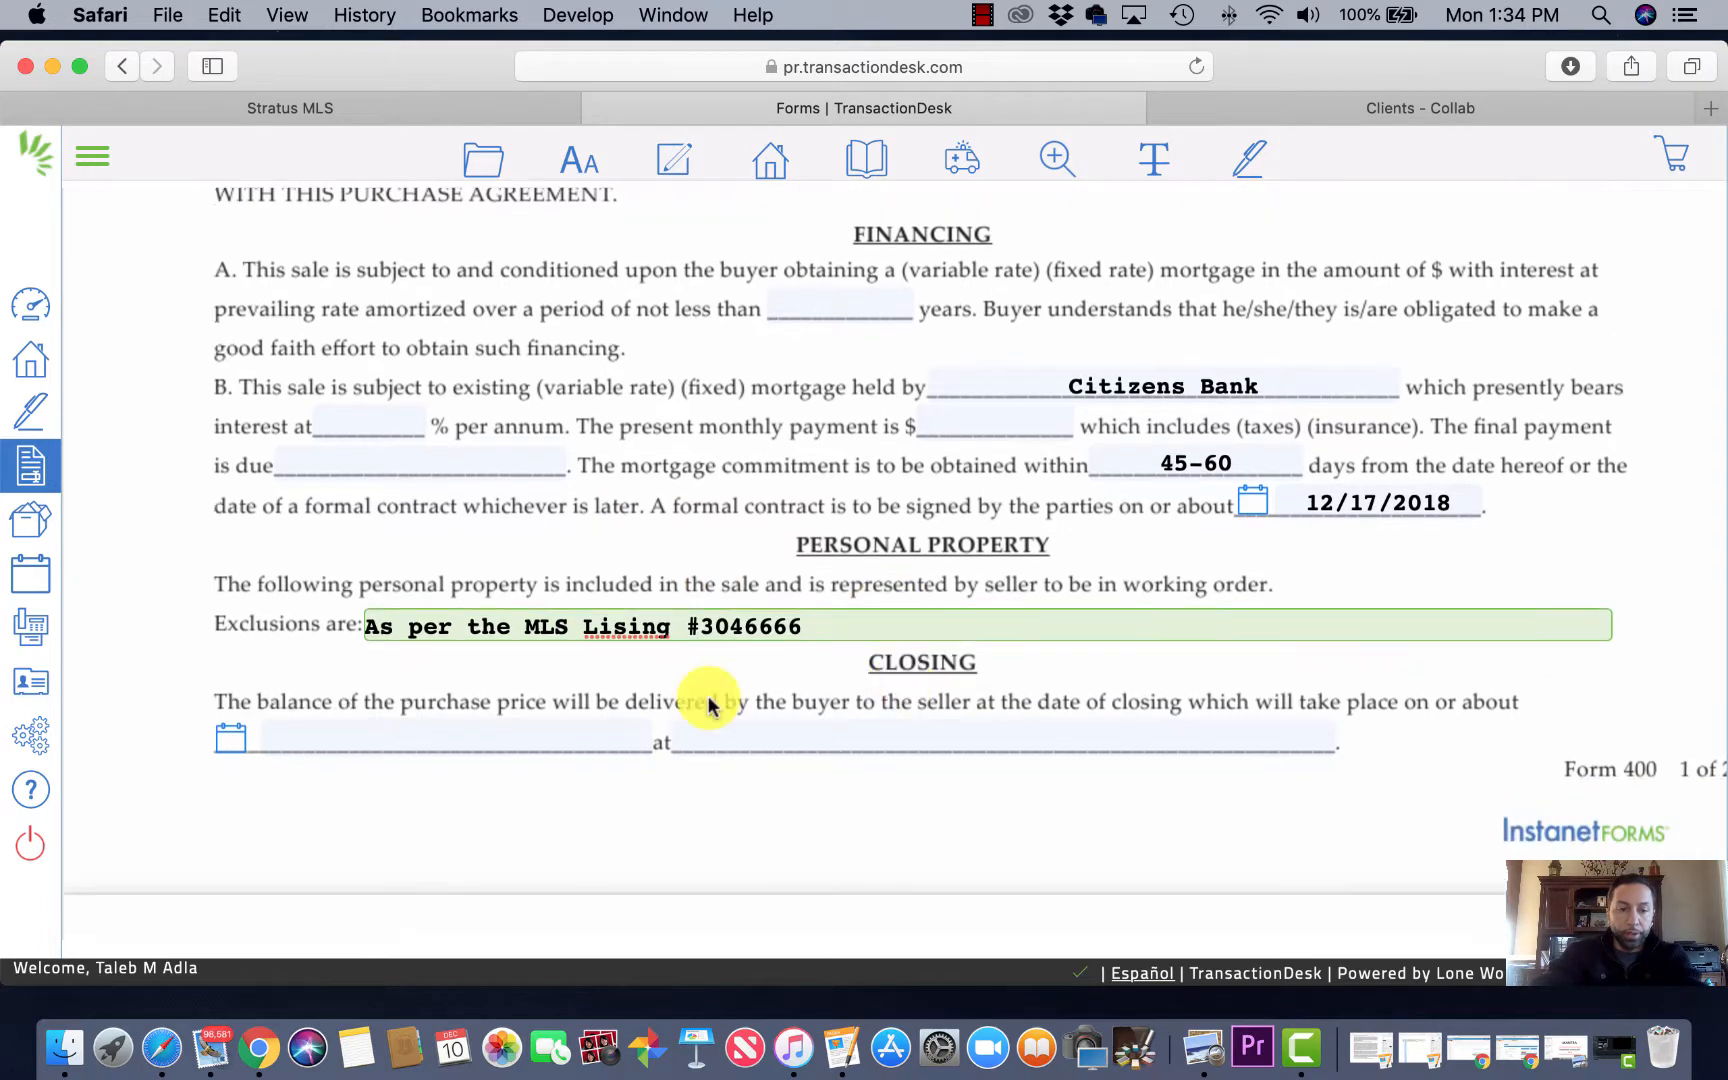
Step: Set the closing date to 02/01/2019 in the calendar
{"action": "left_click", "coordinate": [232, 740]}
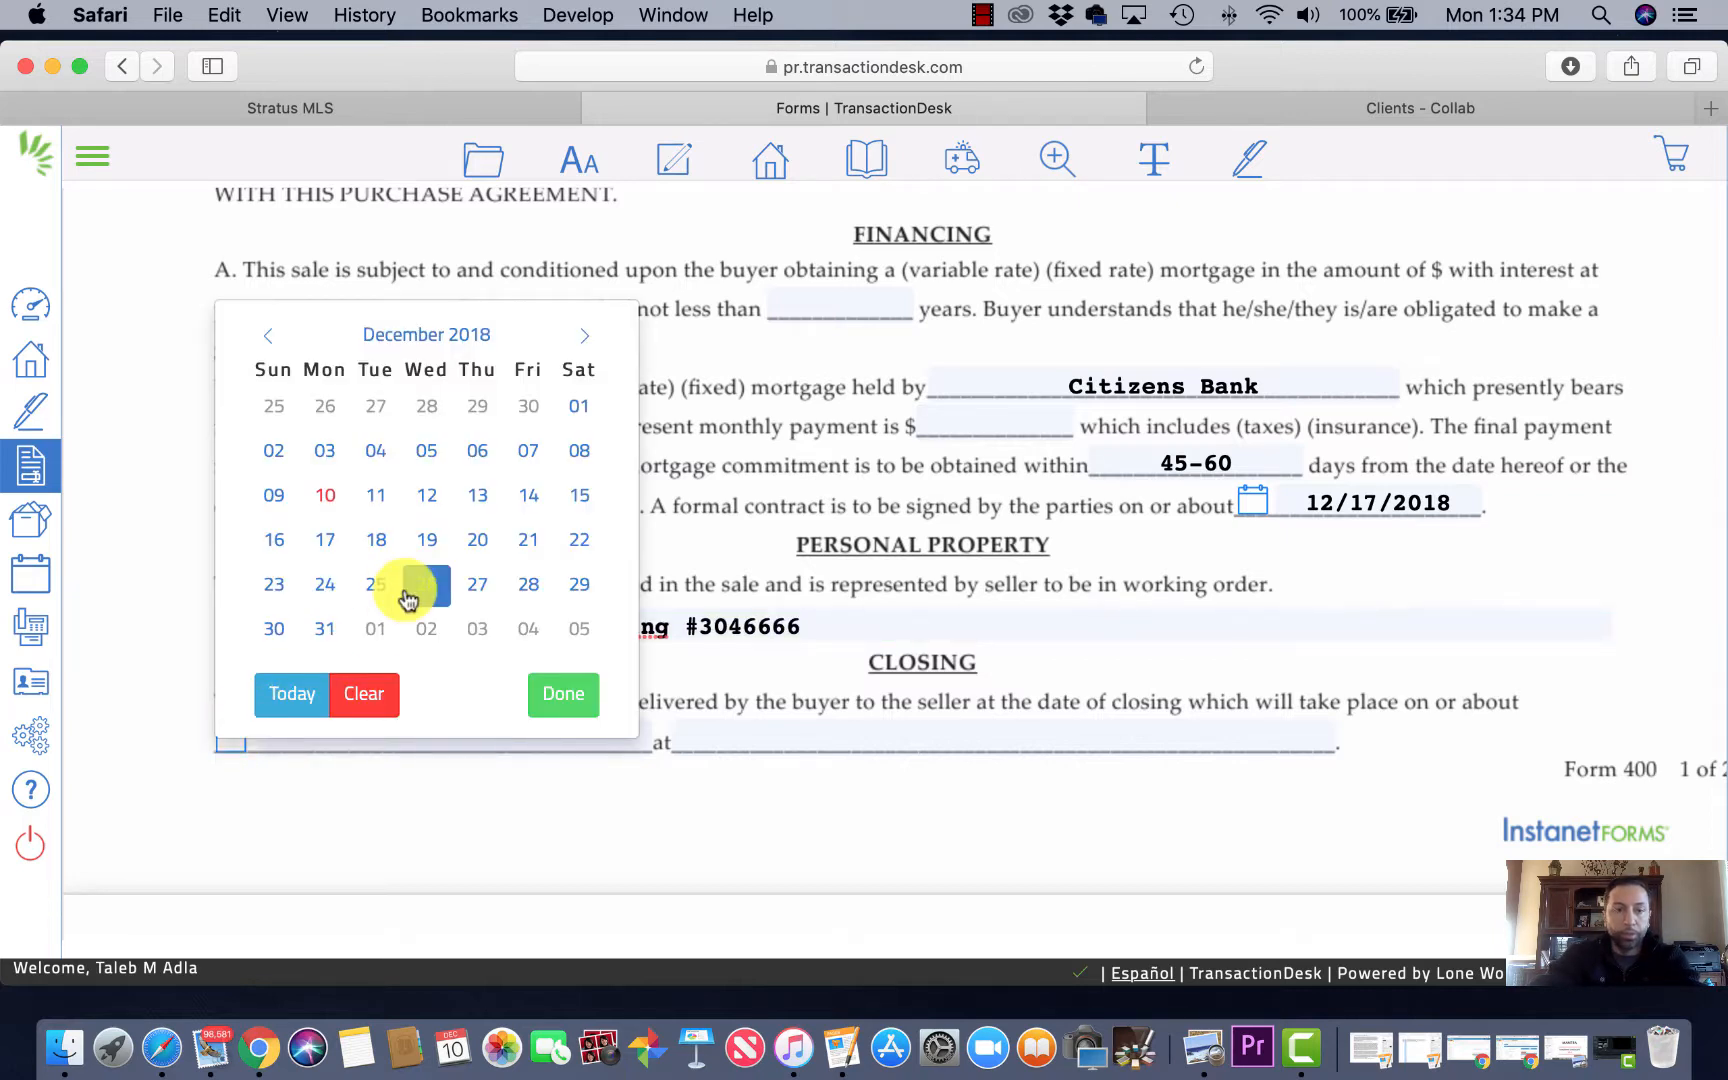
{"action": "left_click", "coordinate": [586, 338]}
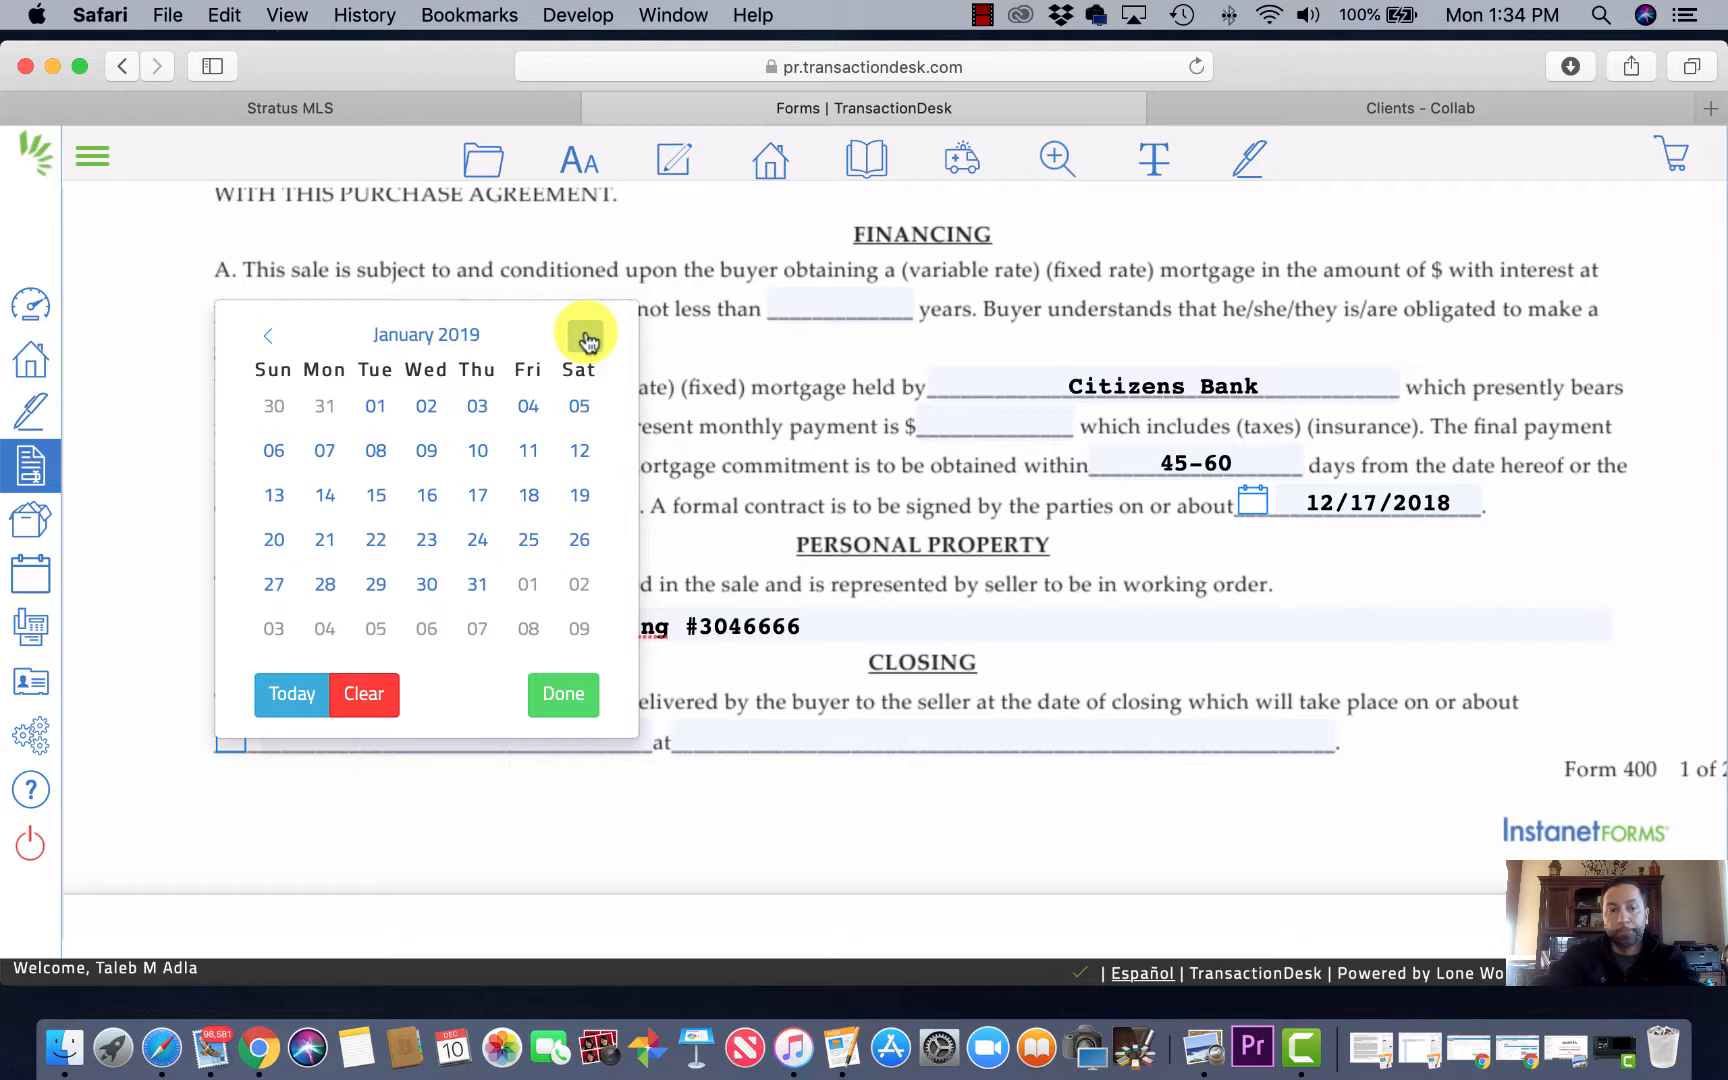
{"action": "left_click", "coordinate": [586, 338]}
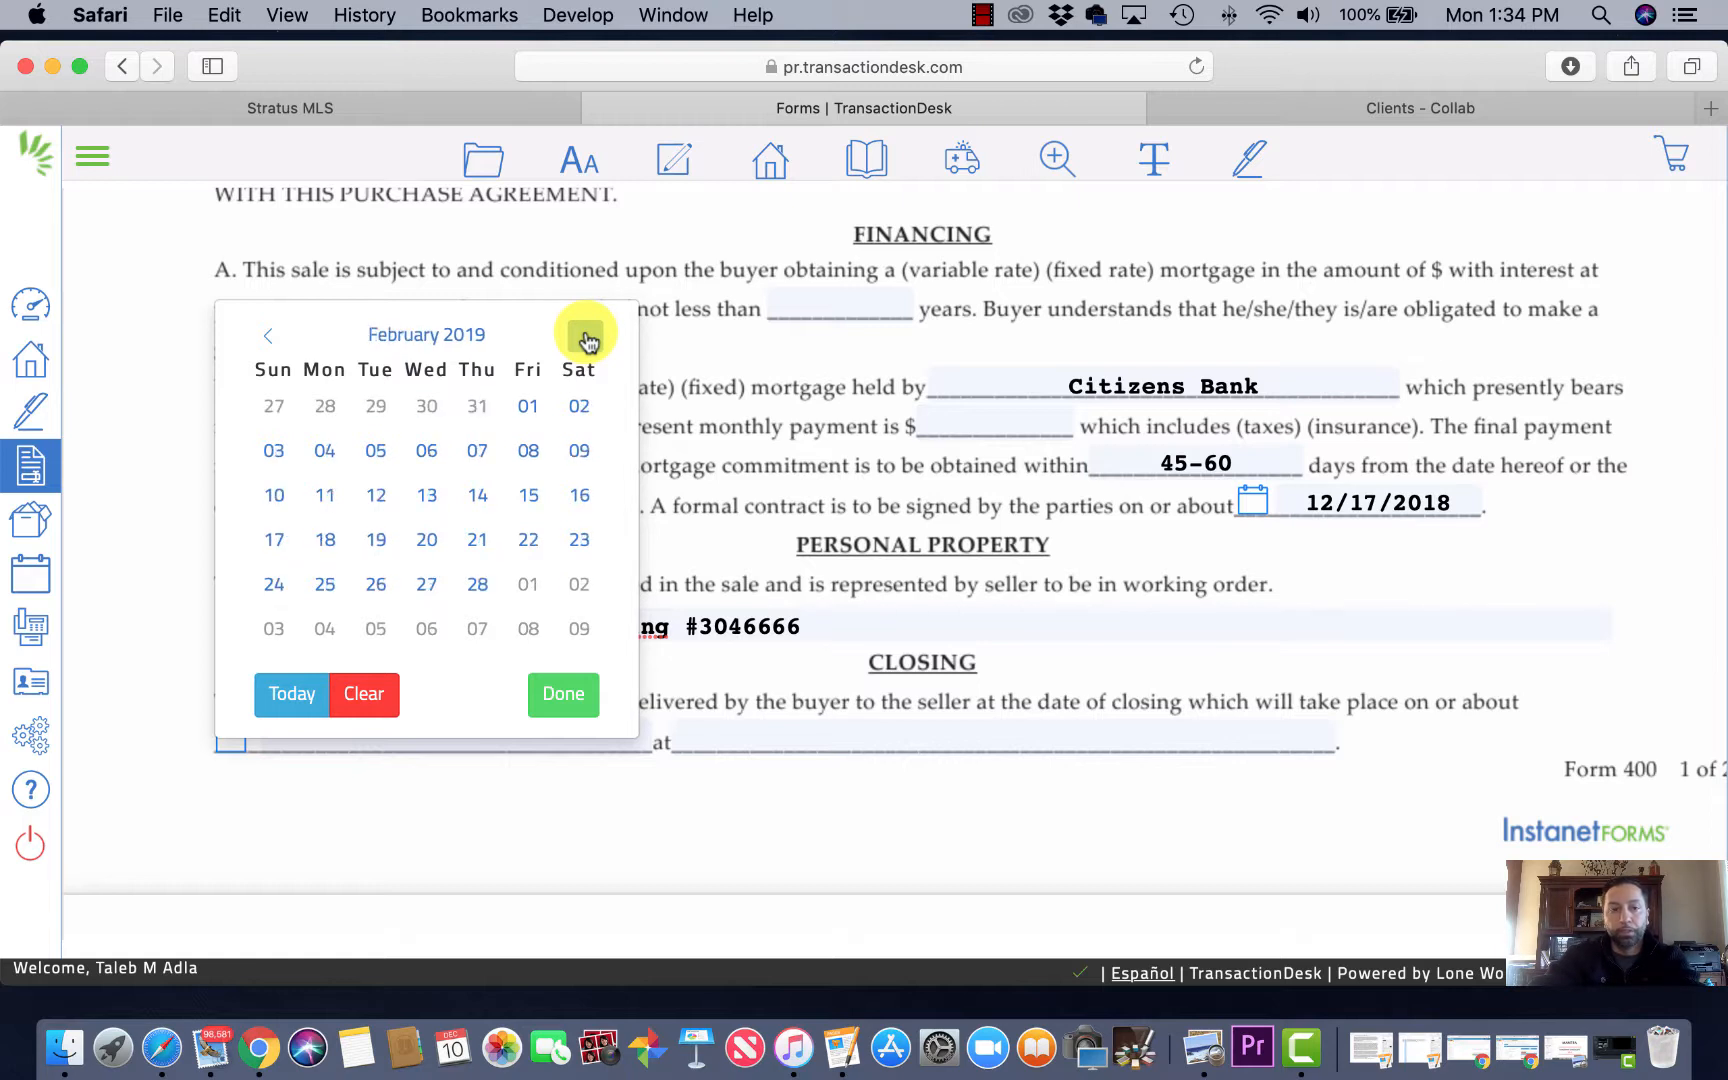
{"action": "left_click", "coordinate": [530, 408]}
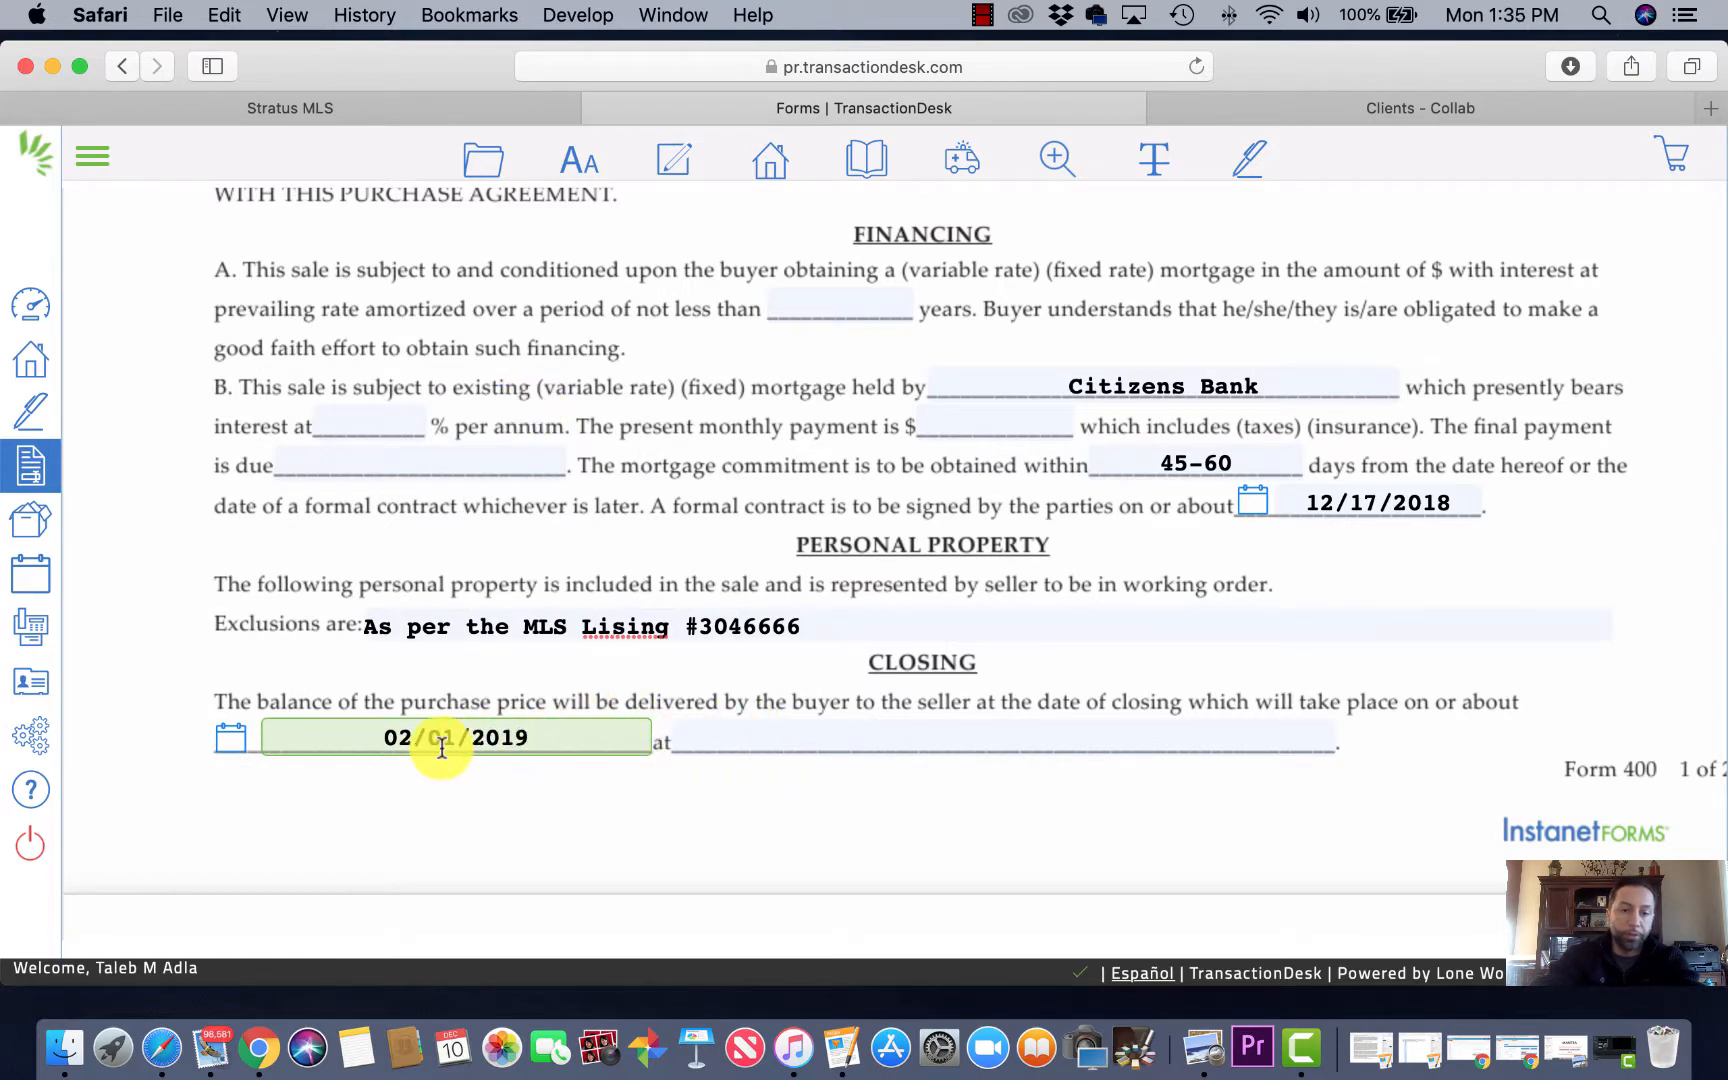
Step: Enter 'Place of lending institution' as the closing location, fixing the misspelling
{"action": "left_click", "coordinate": [738, 740]}
{"action": "type", "text": "Pl"}
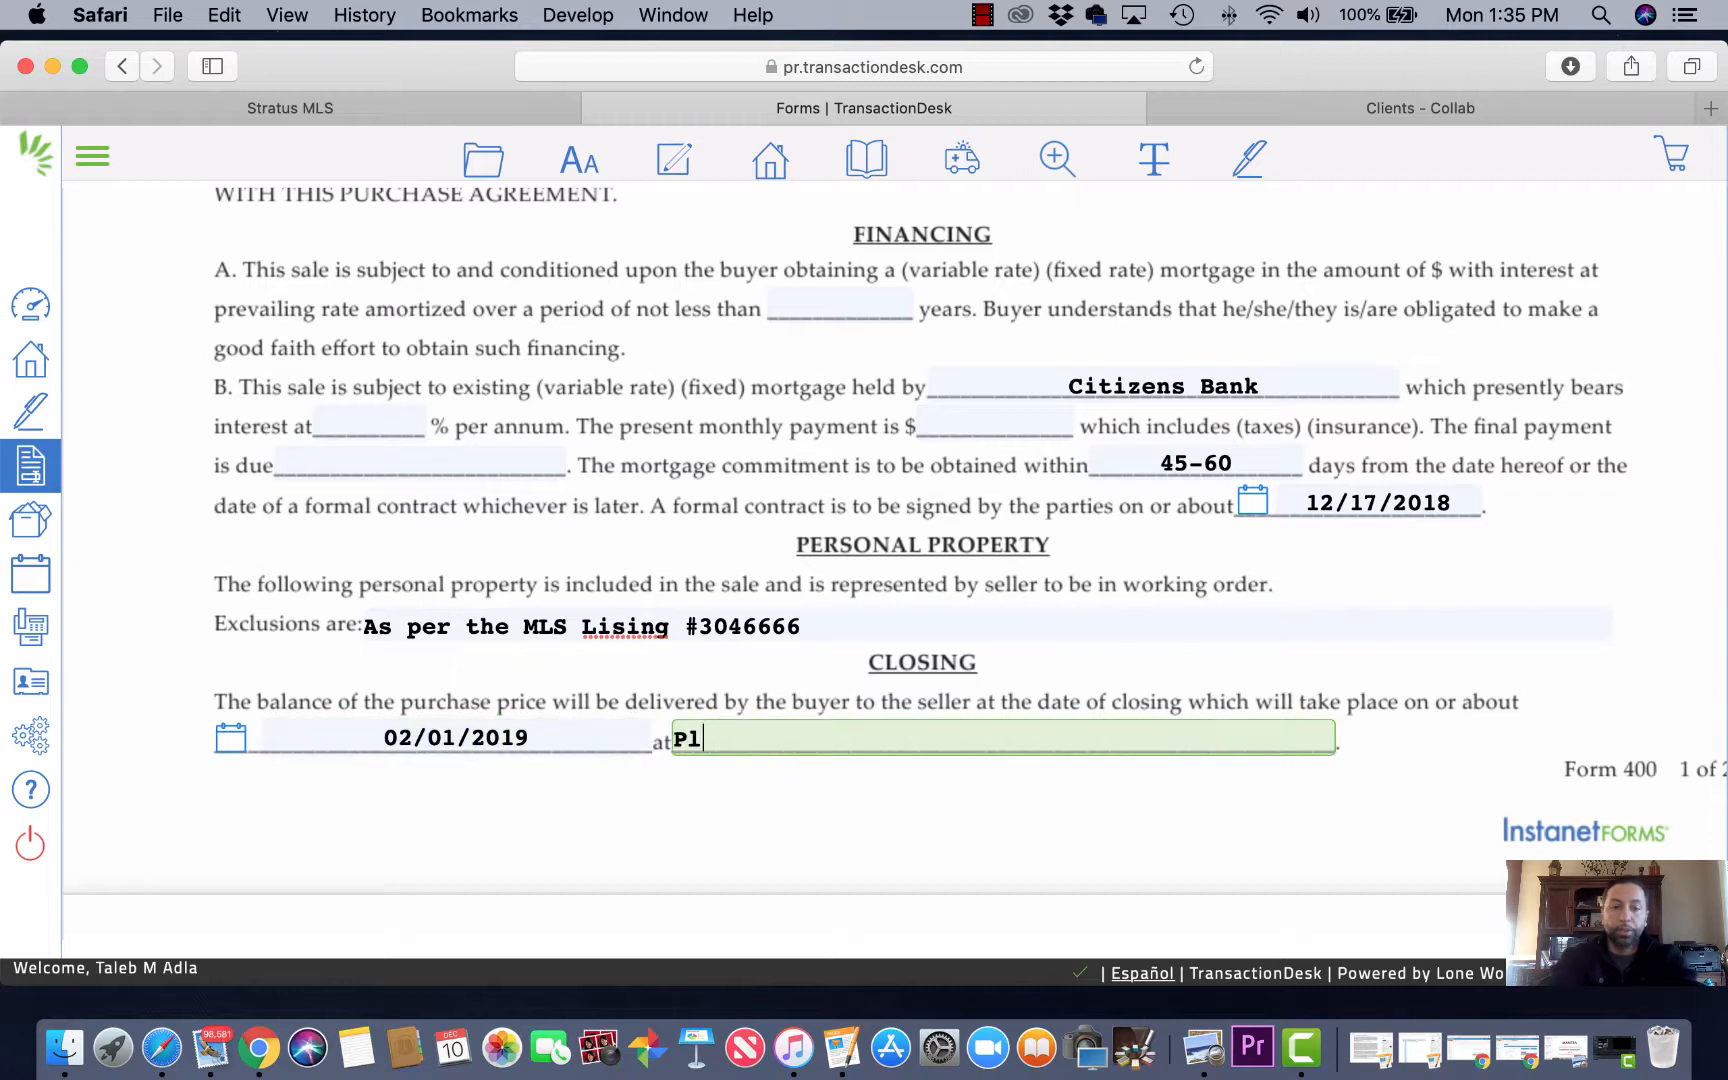
{"action": "type", "text": "ace of lend"}
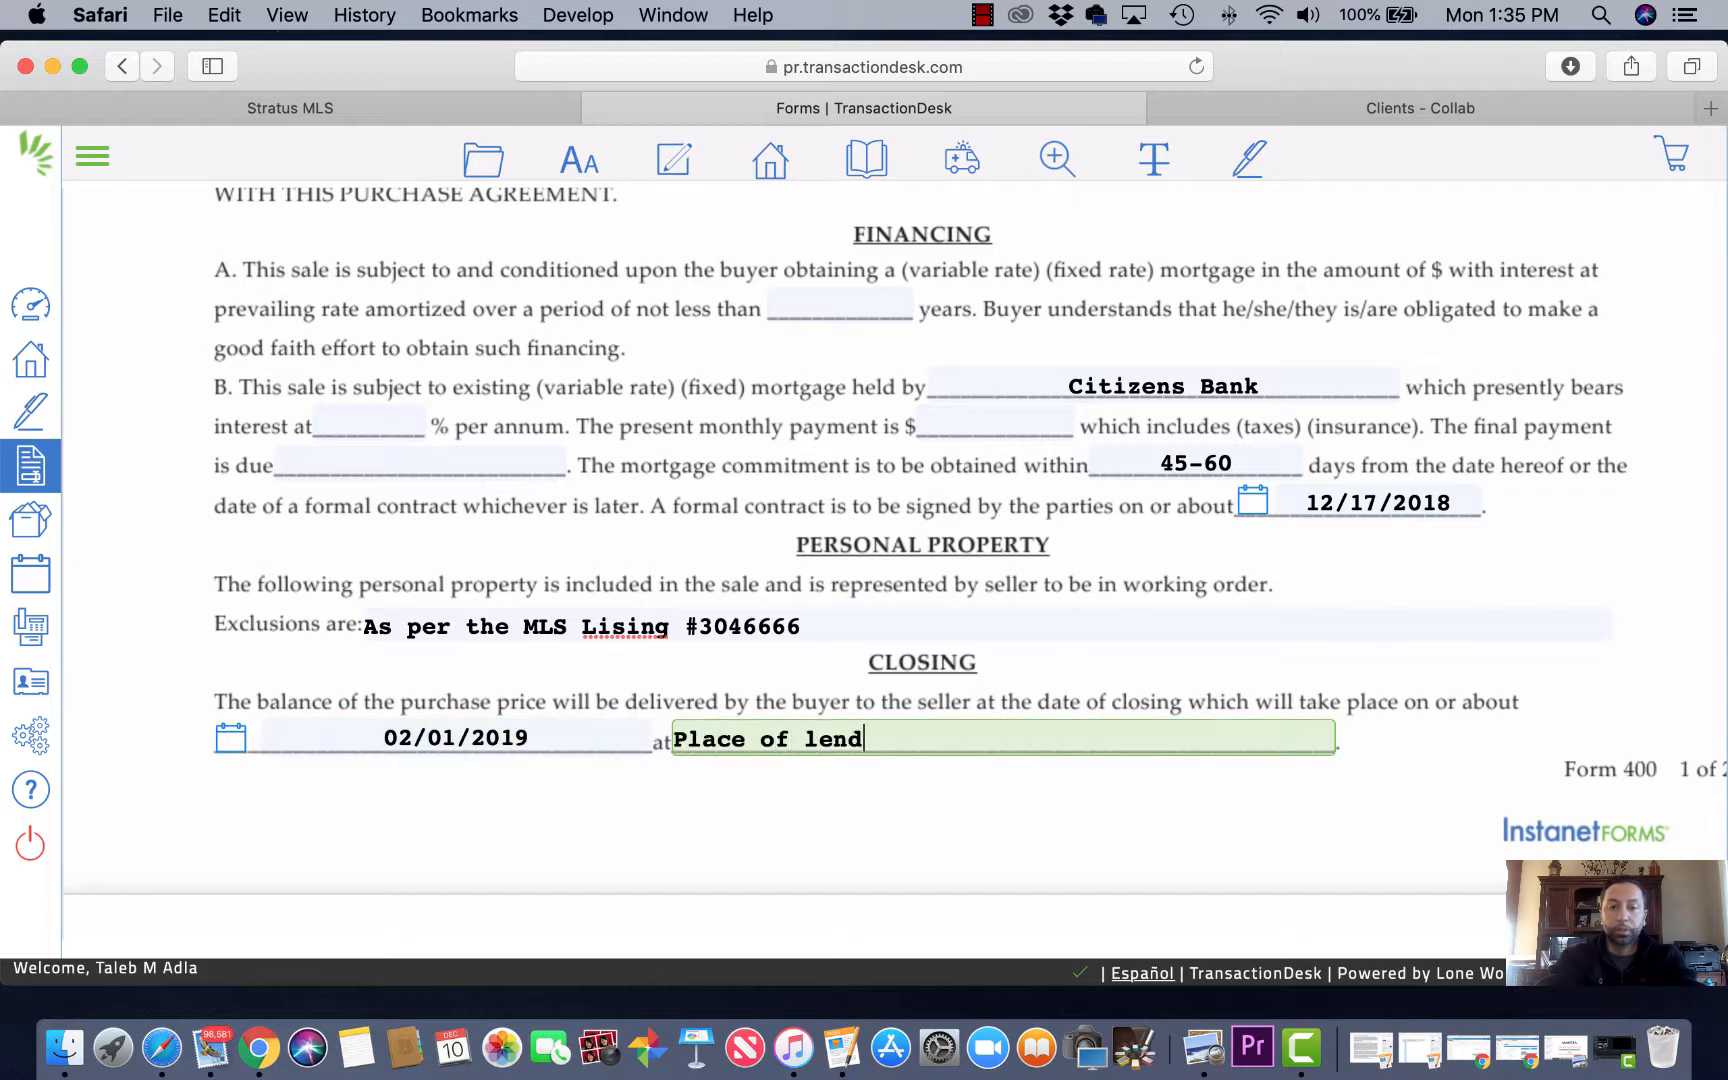
{"action": "type", "text": "ing instituion"}
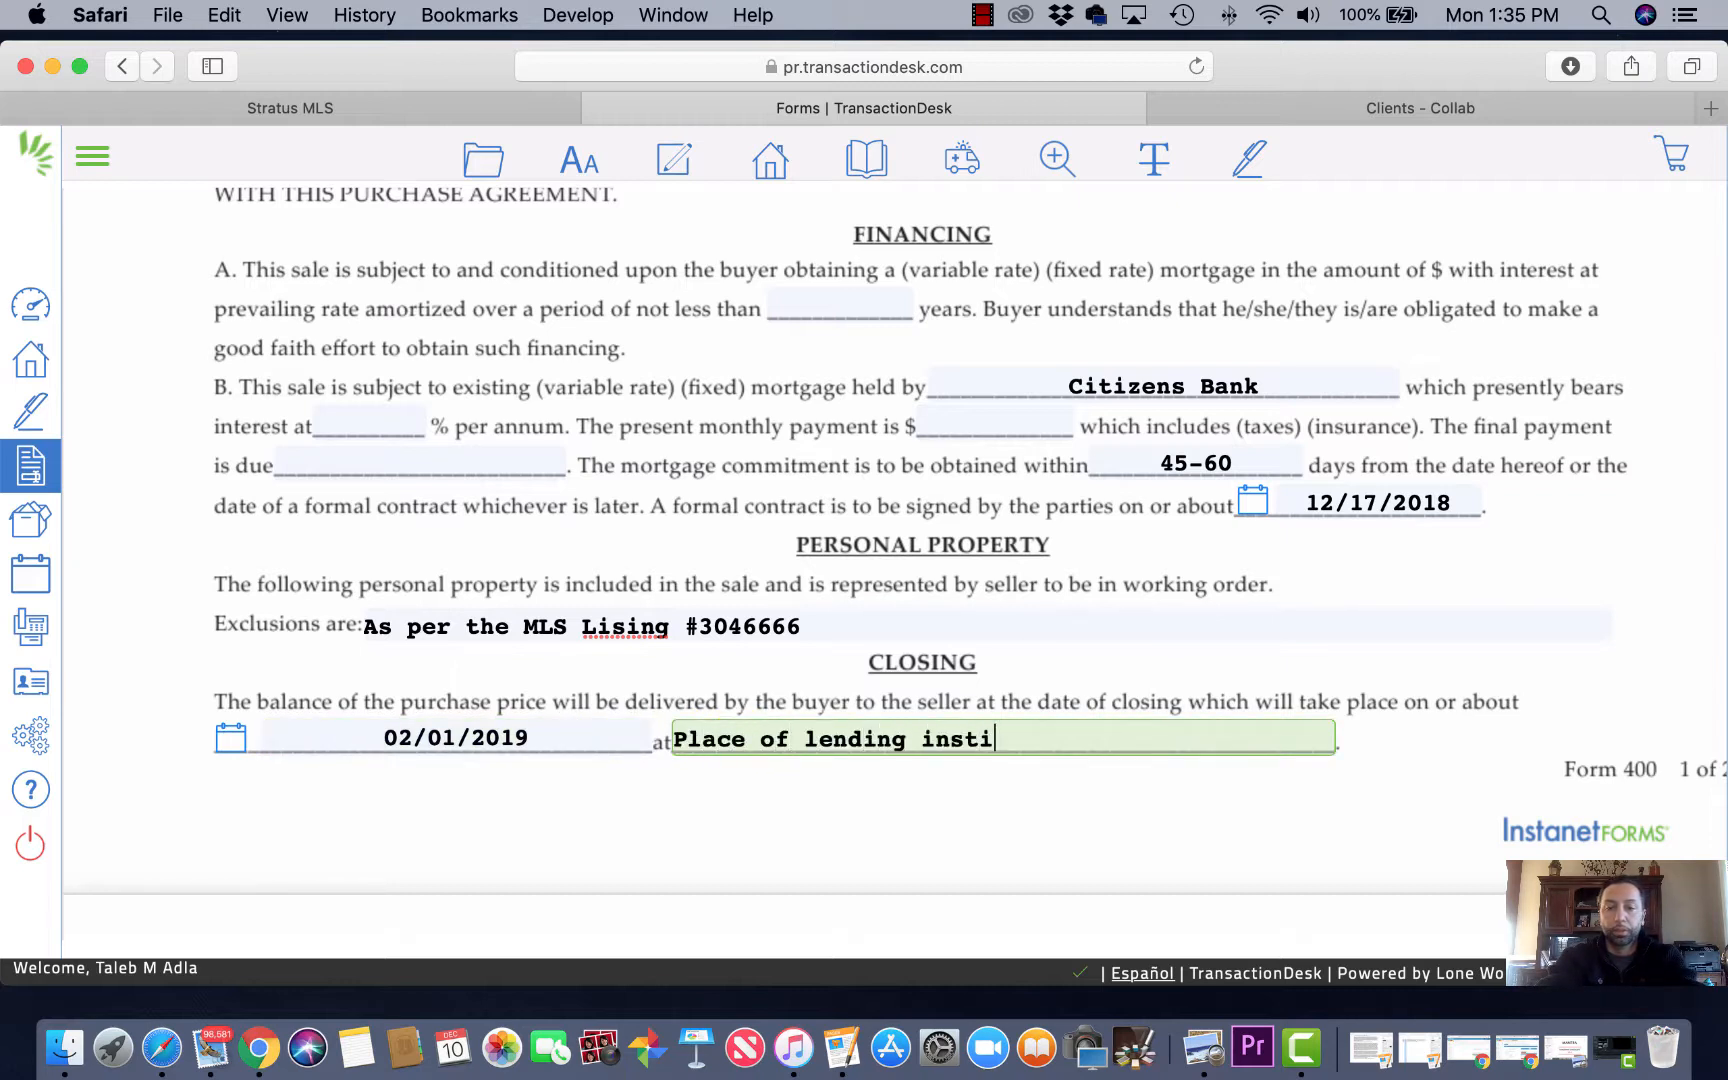
{"action": "key", "text": "BackSpace"}
{"action": "key", "text": "BackSpace"}
{"action": "key", "text": "BackSpace"}
{"action": "key", "text": "BackSpace"}
{"action": "key", "text": "BackSpace"}
{"action": "key", "text": "BackSpace"}
{"action": "key", "text": "BackSpace"}
{"action": "type", "text": "t"}
{"action": "key", "text": "BackSpace"}
{"action": "type", "text": "itu"}
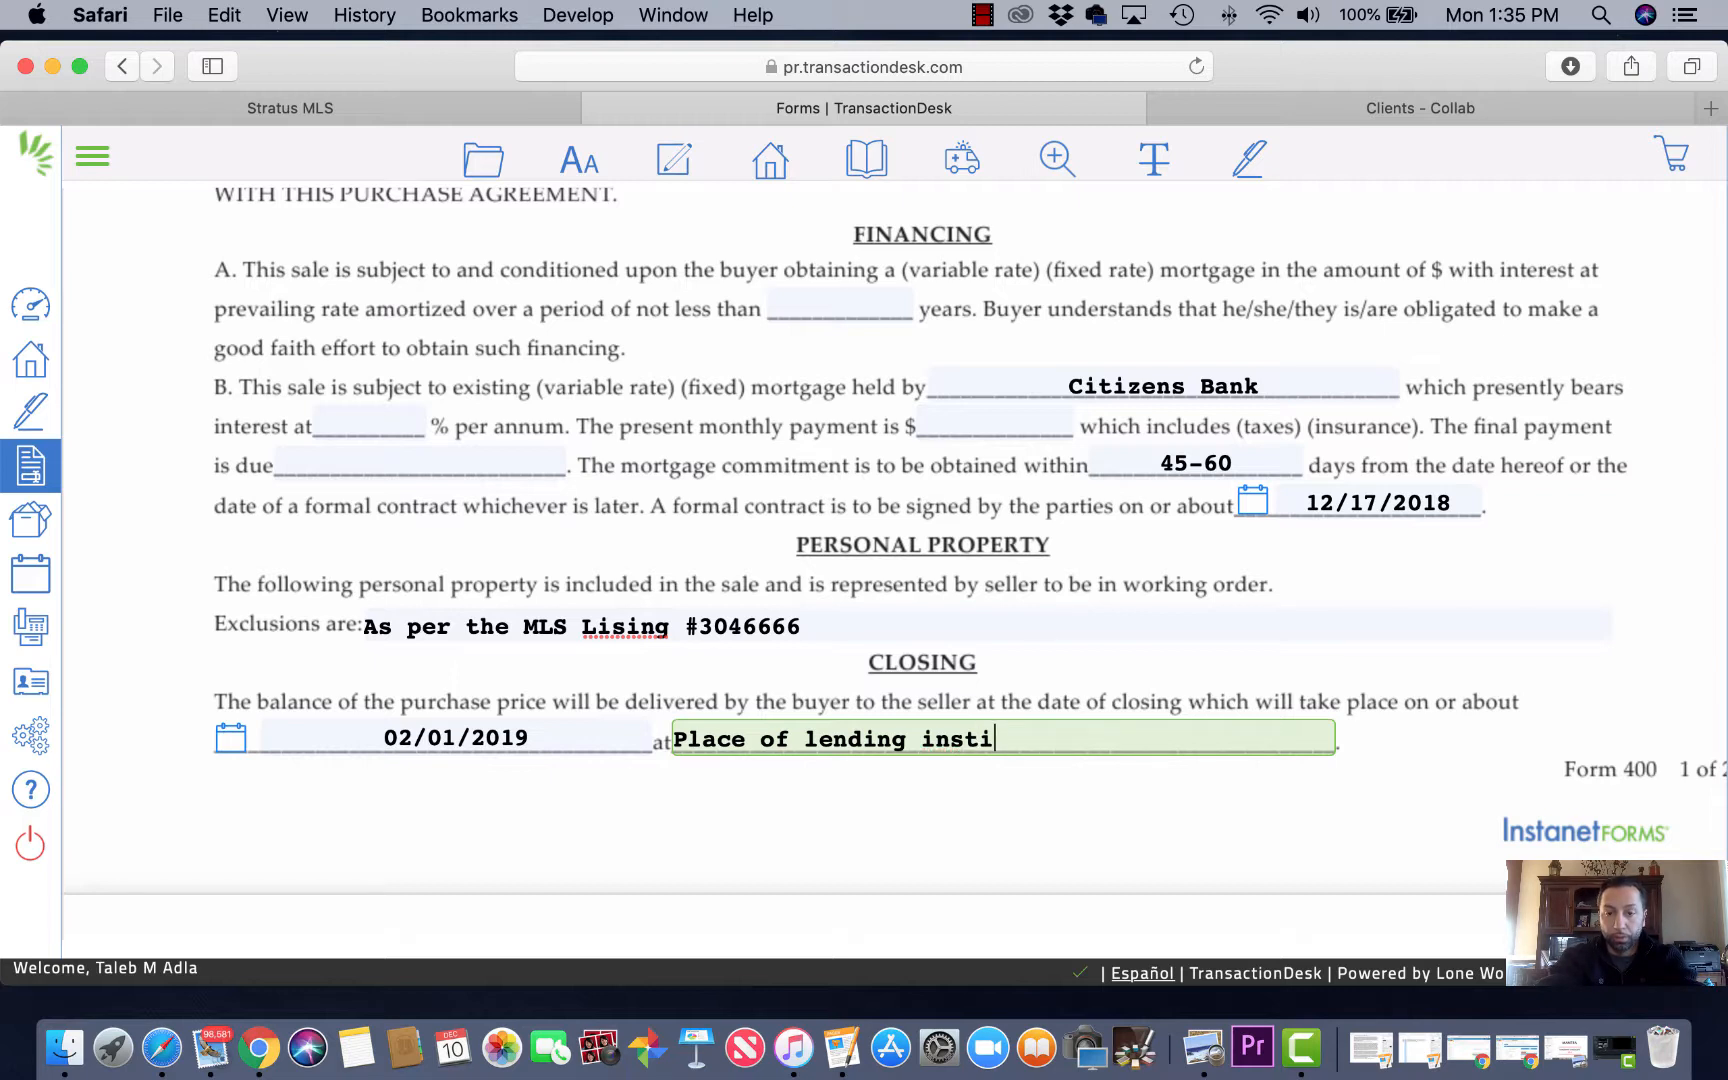
{"action": "type", "text": "tion"}
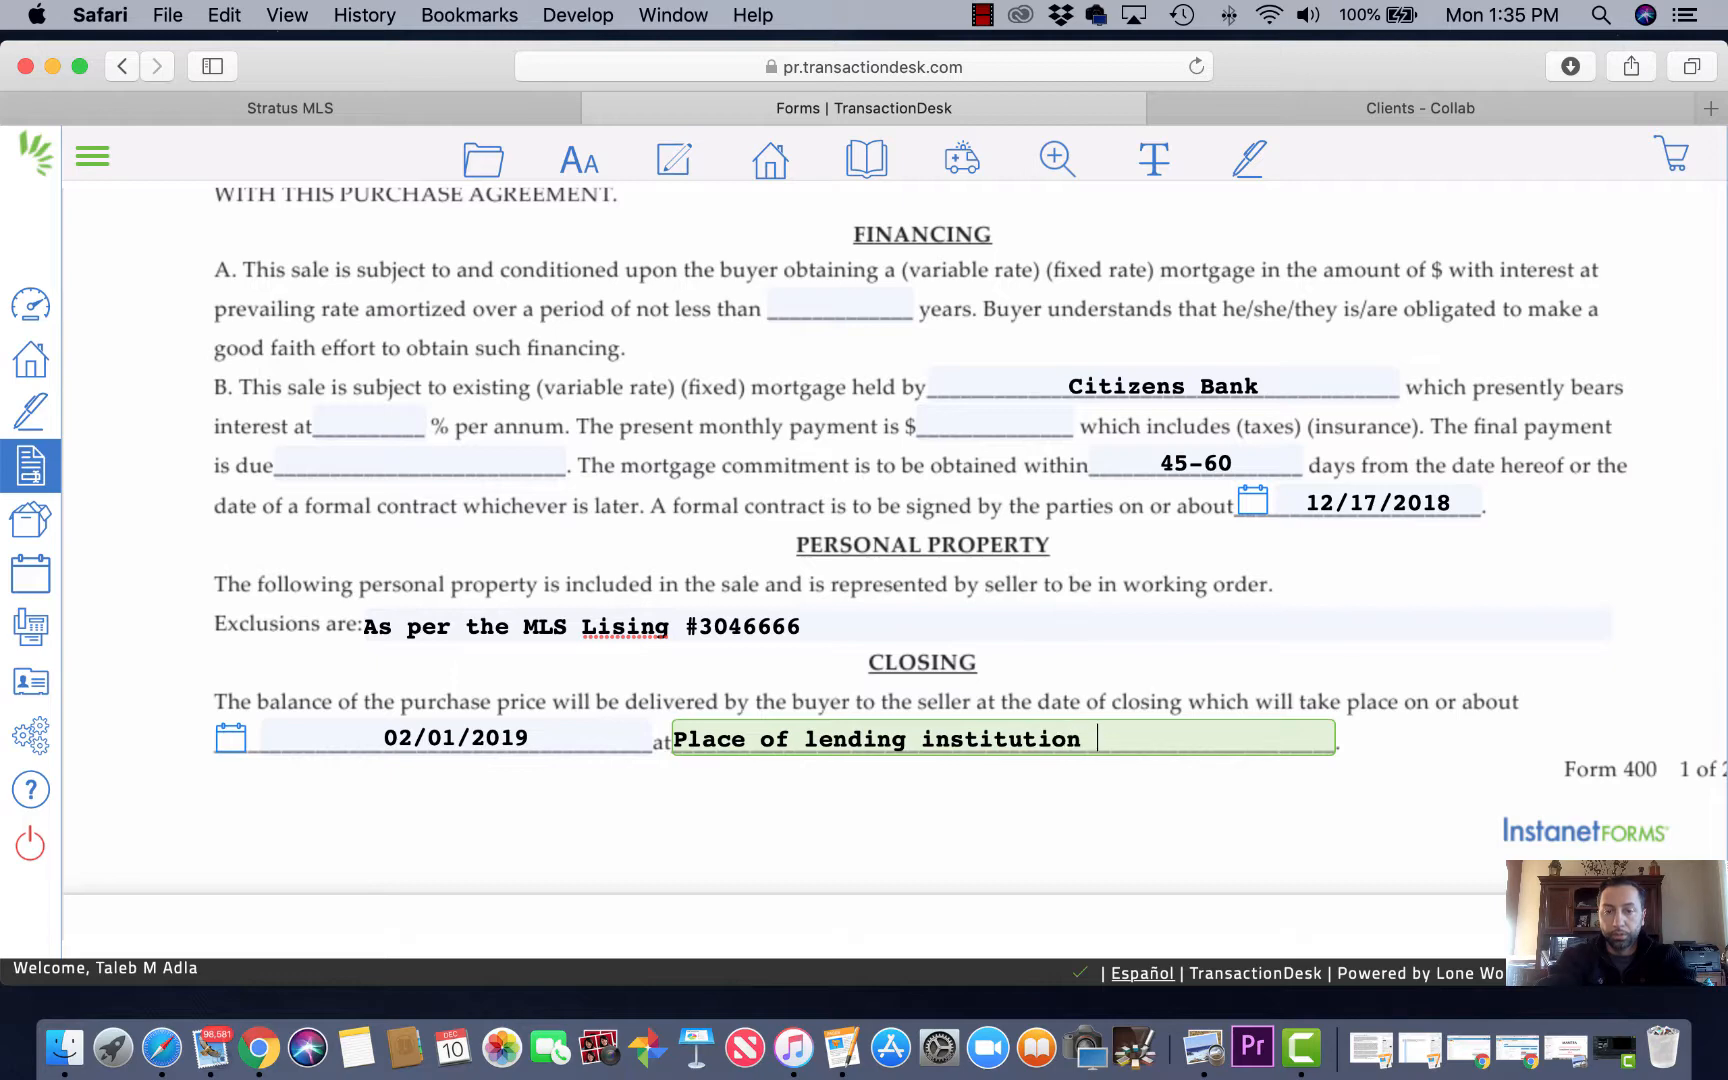
{"action": "scroll", "coordinate": [1041, 683], "scroll_direction": "down", "scroll_amount": 10}
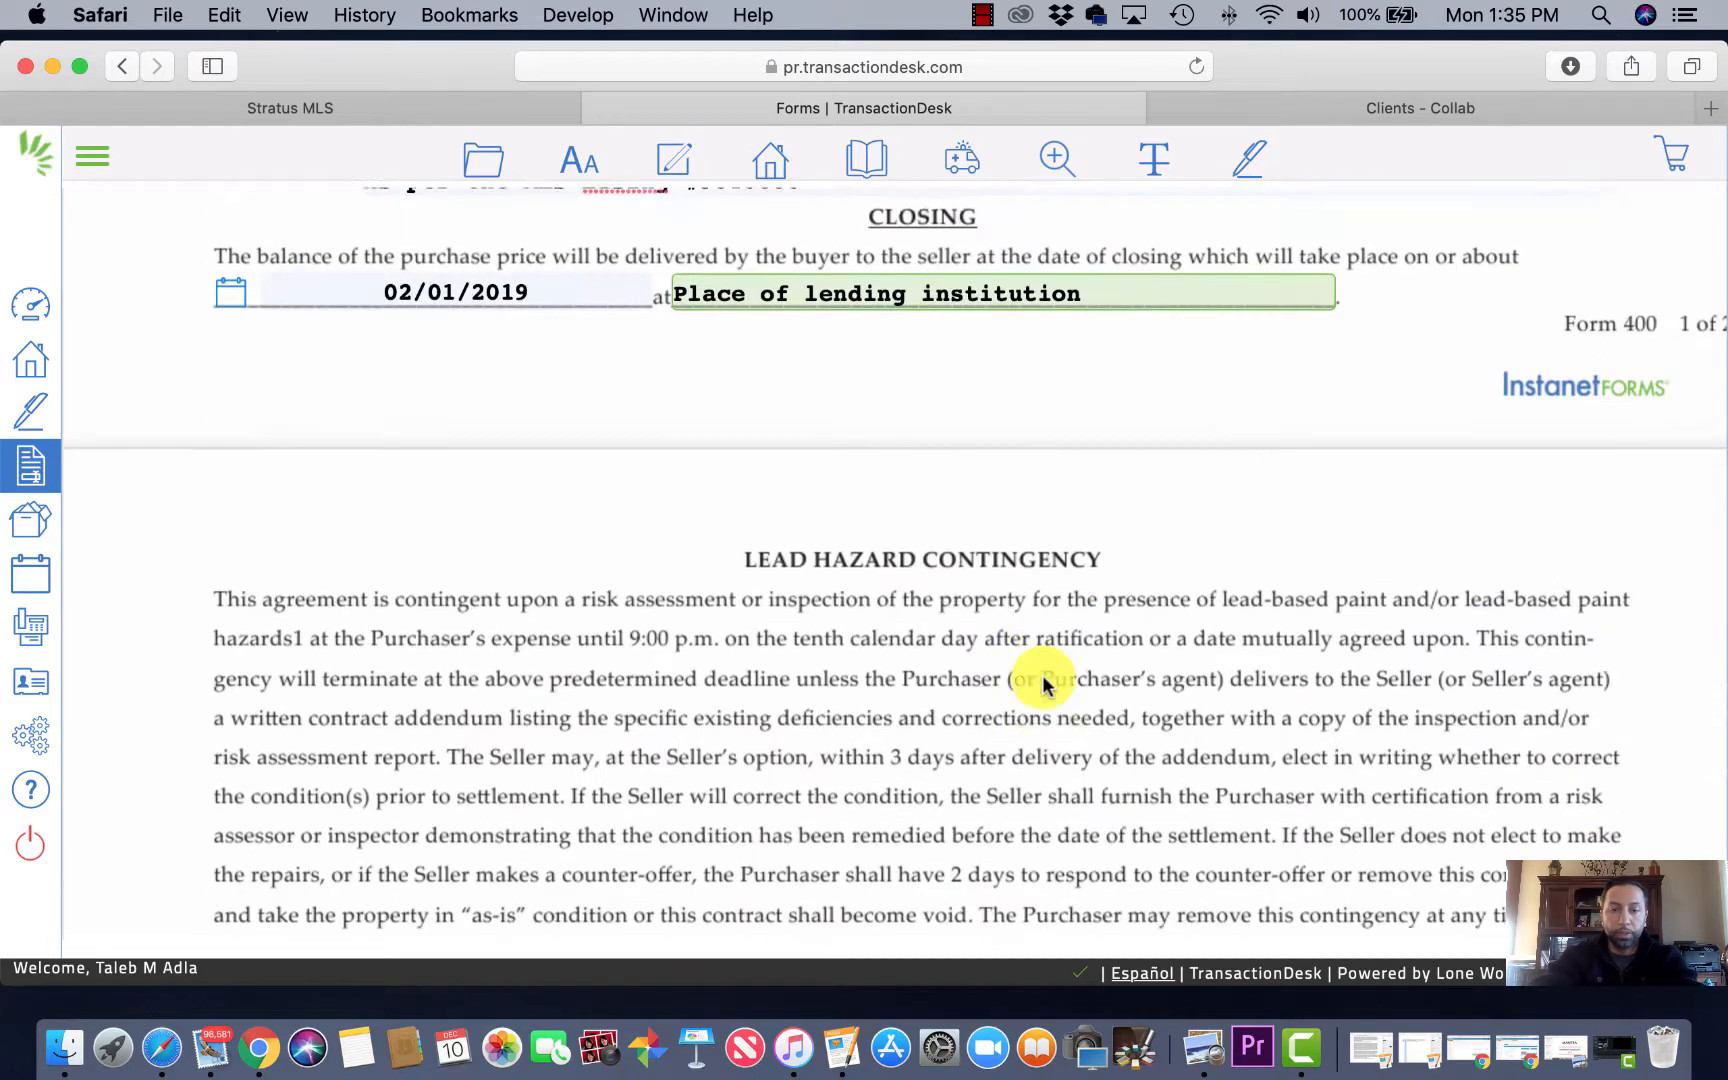
Step: Enter the purchaser's attorney name, address and phone number, correcting the phone digits
{"action": "scroll", "coordinate": [698, 405], "scroll_direction": "down", "scroll_amount": 10}
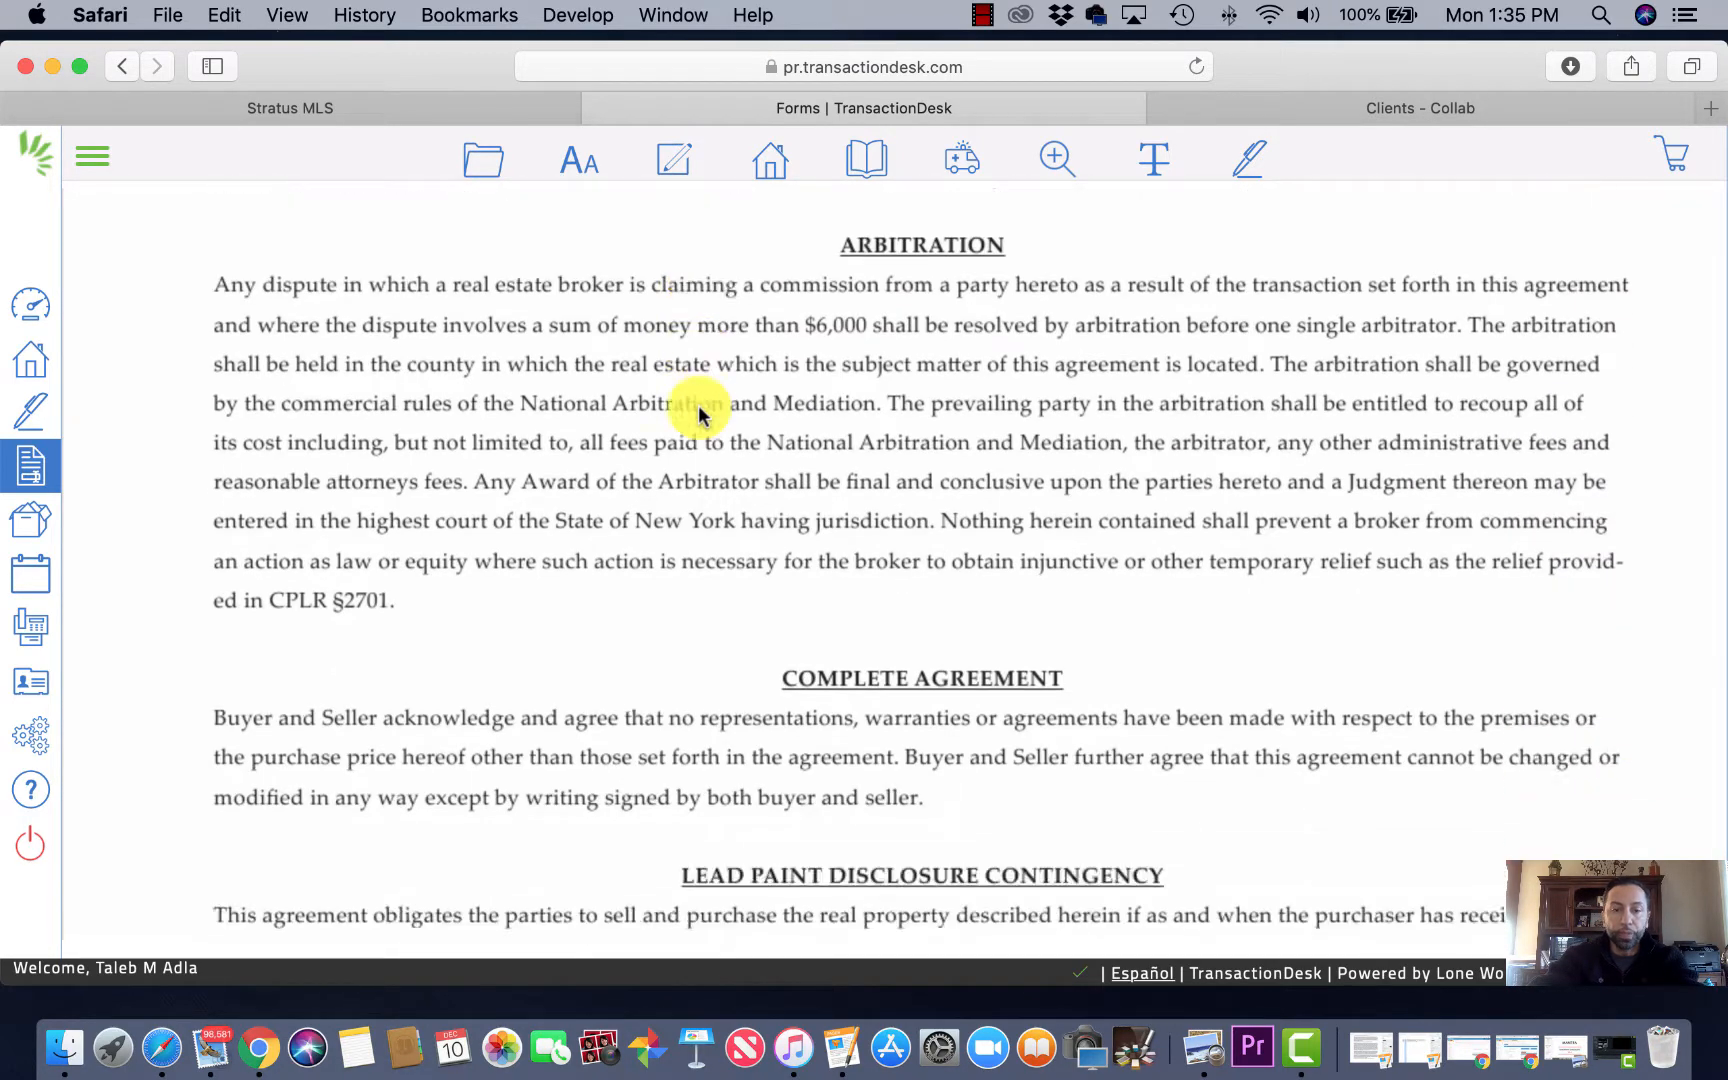
{"action": "scroll", "coordinate": [698, 405], "scroll_direction": "down", "scroll_amount": 4}
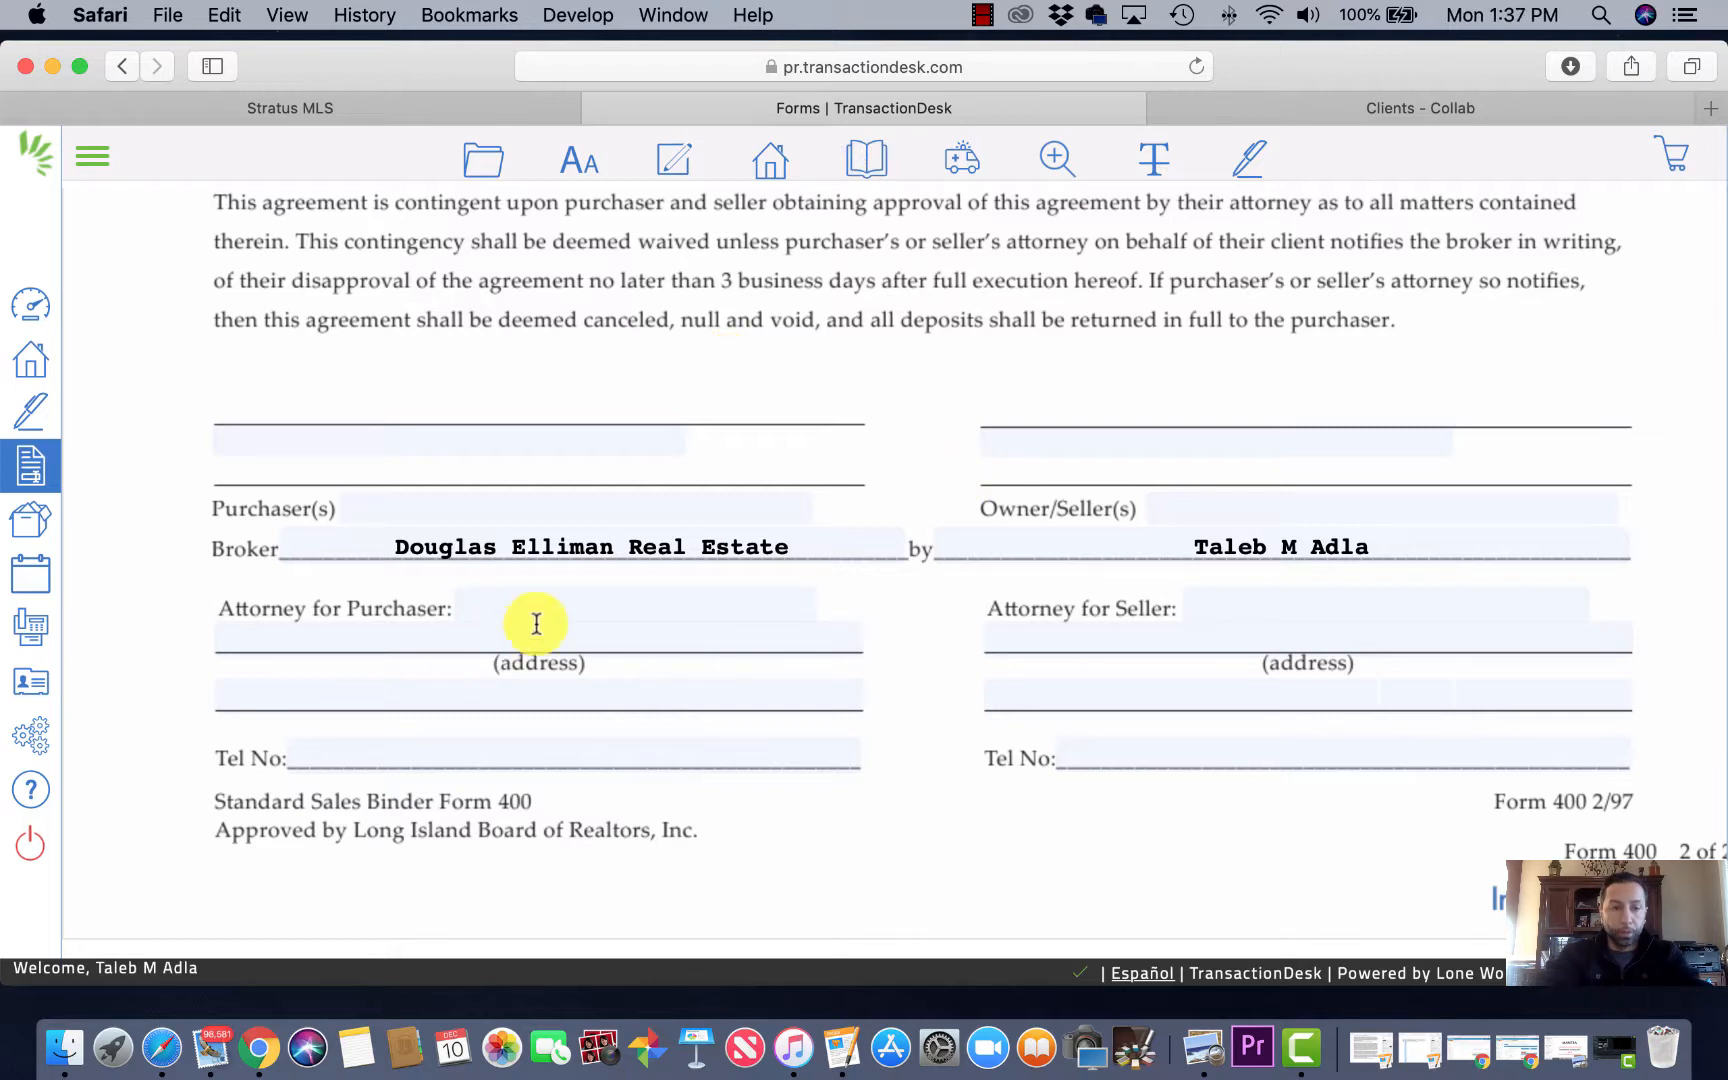
{"action": "left_click", "coordinate": [573, 600]}
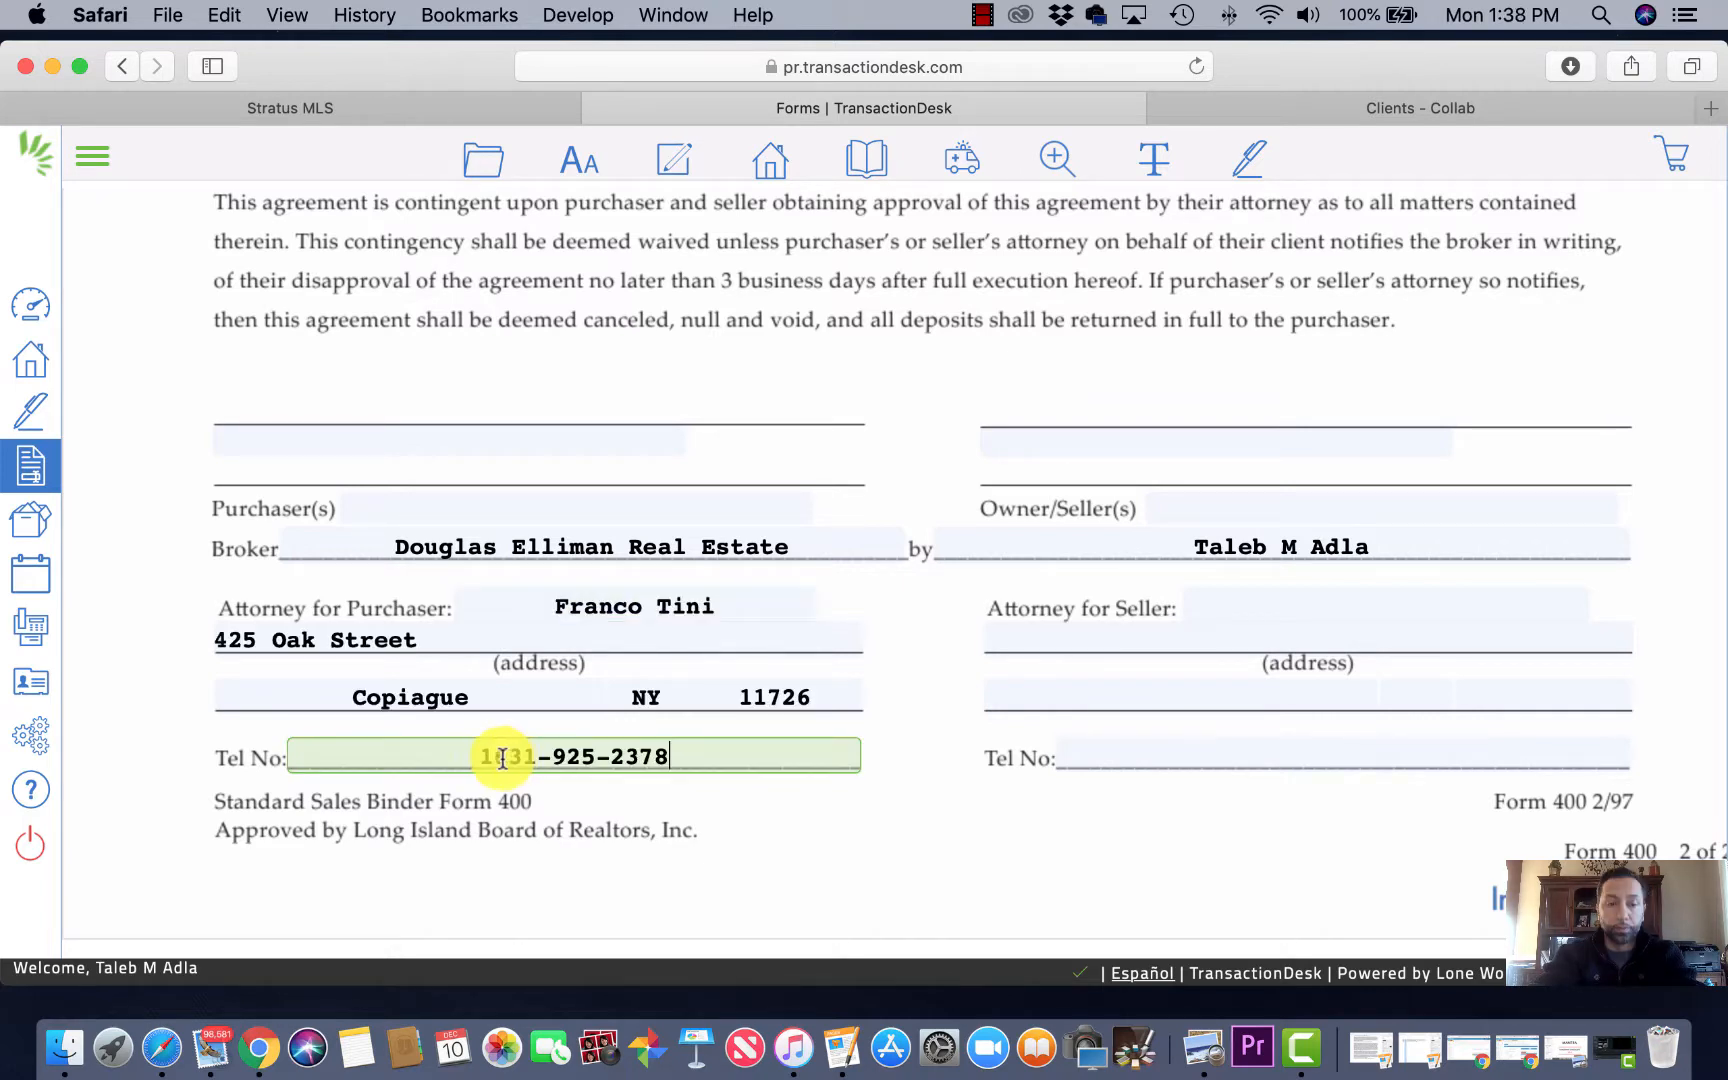
{"action": "key", "text": "BackSpace"}
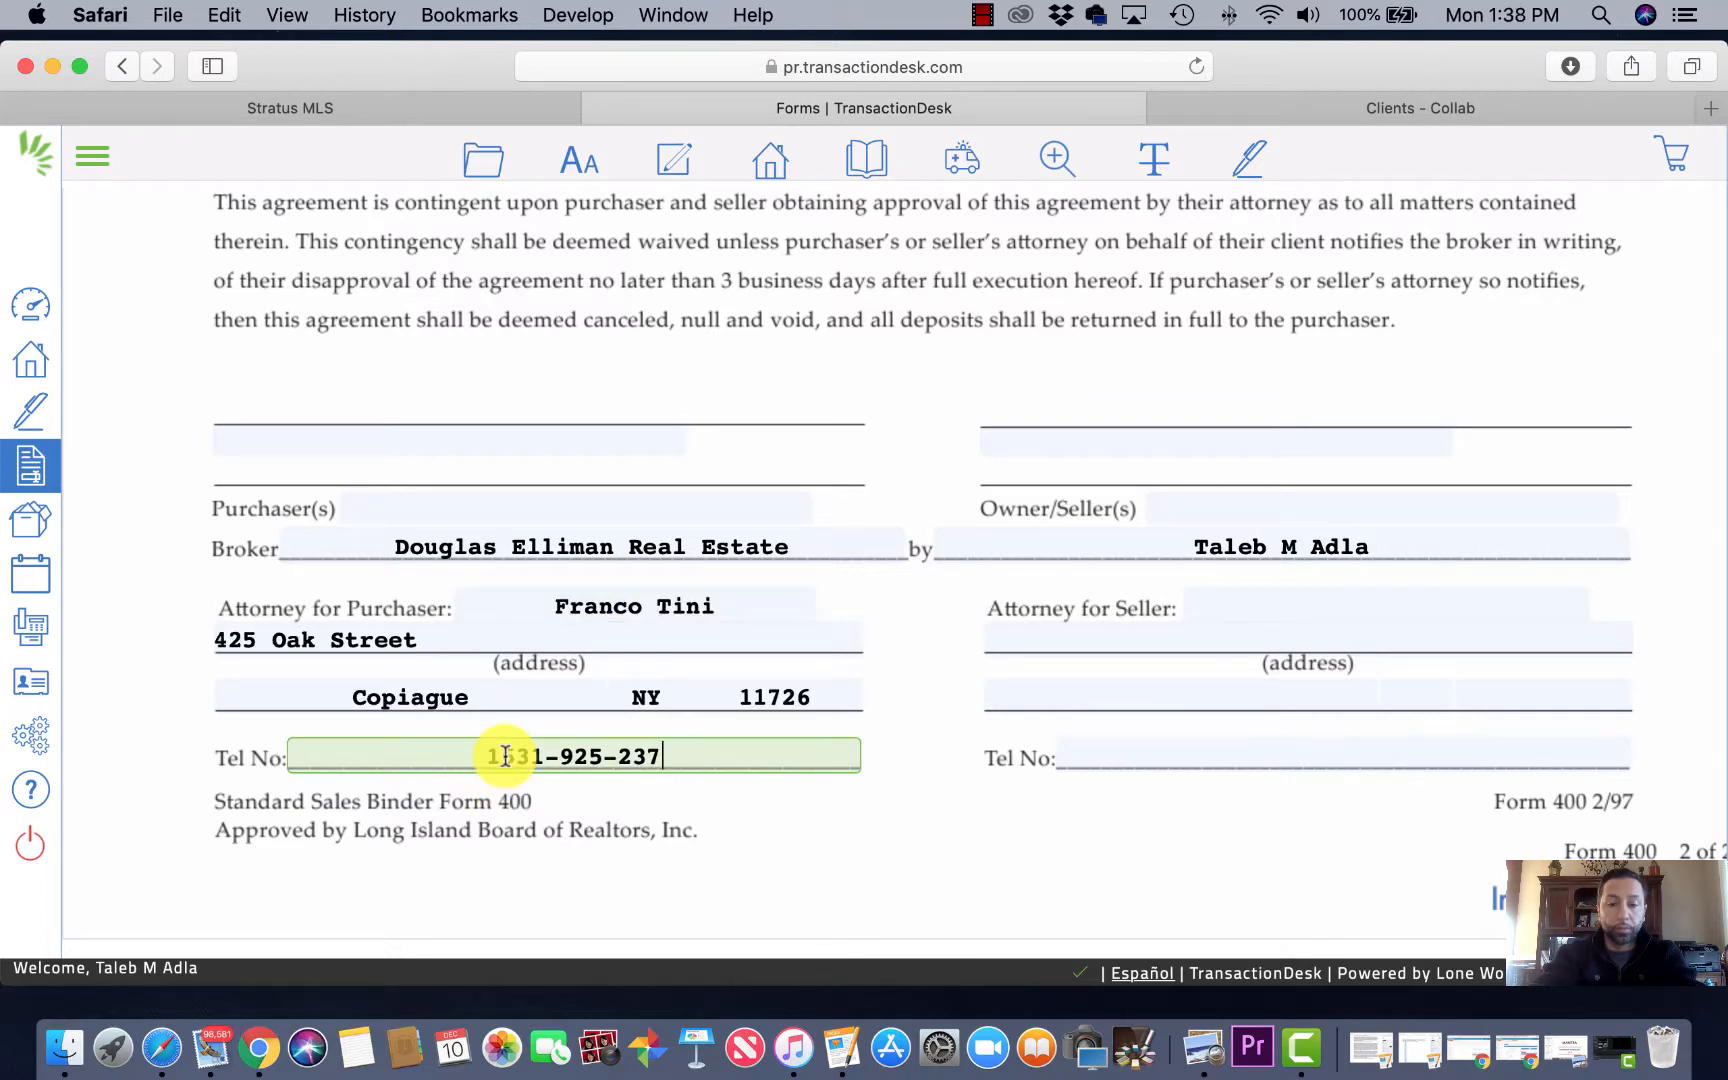
{"action": "type", "text": "8"}
{"action": "key", "text": "BackSpace"}
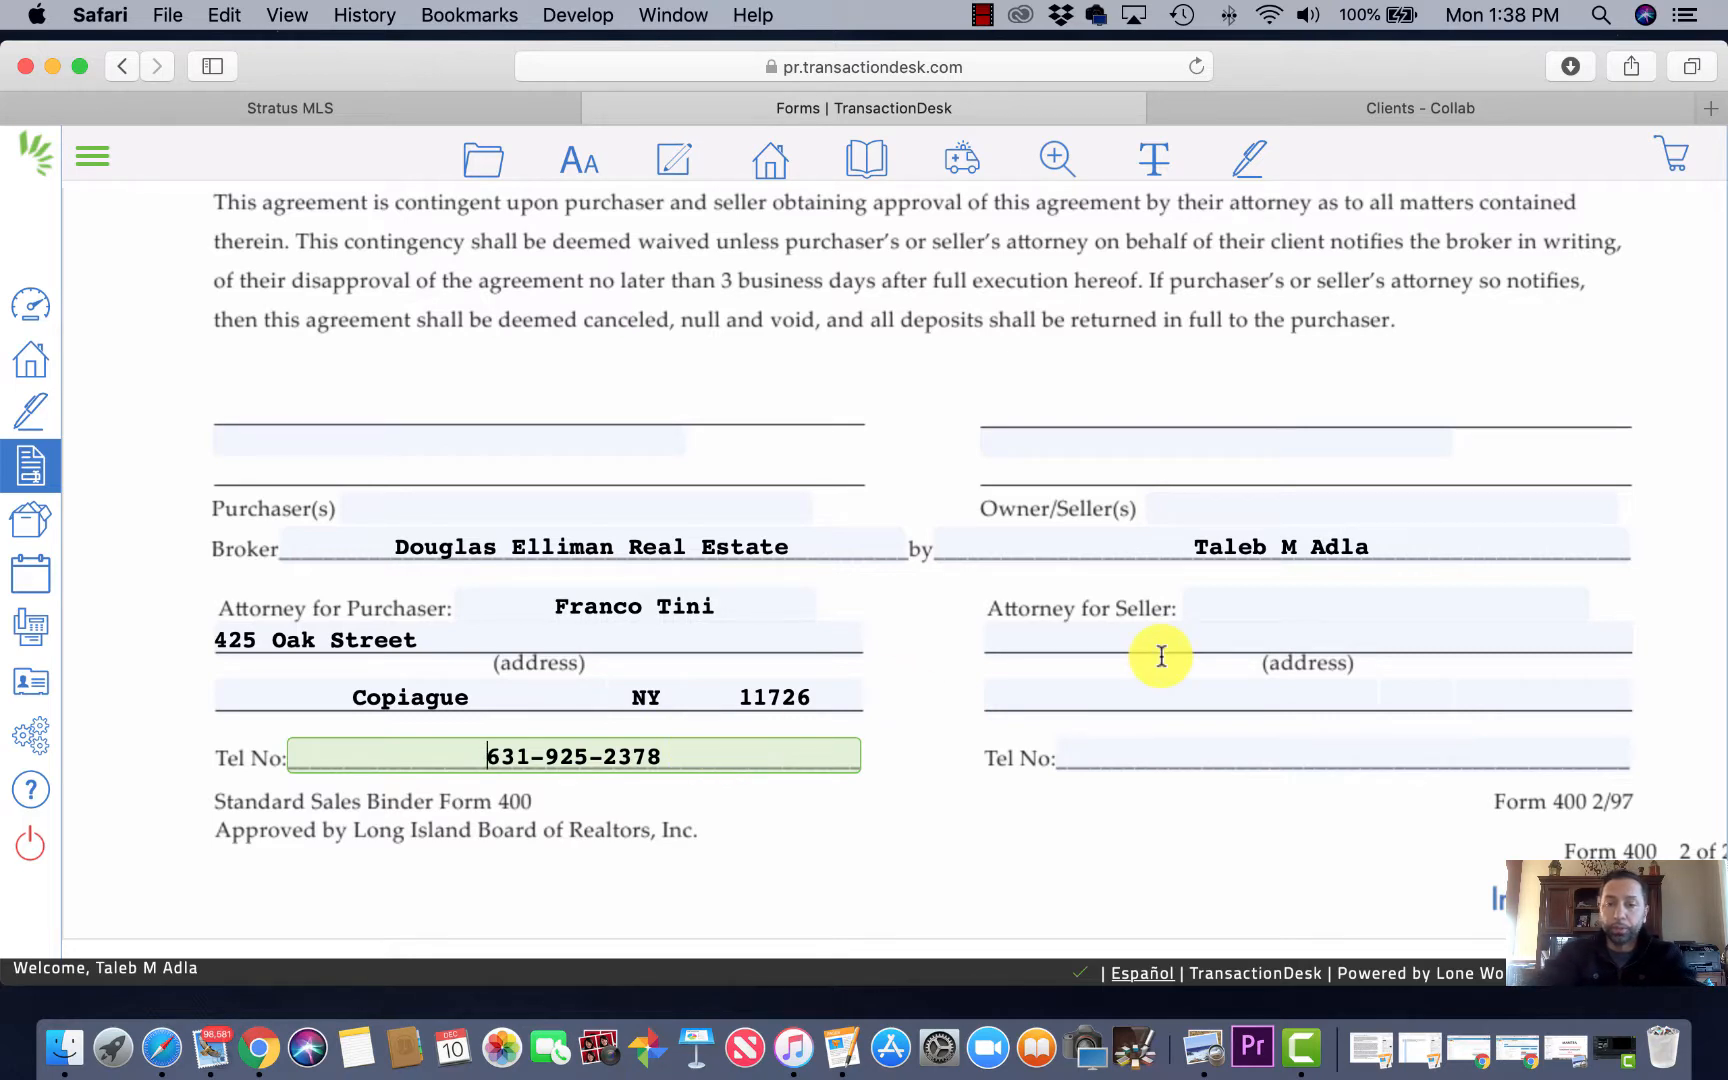
Step: Remove the middle initial from the agent's name on the seller broker line
{"action": "left_click", "coordinate": [1298, 545]}
{"action": "key", "text": "BackSpace"}
{"action": "key", "text": "BackSpace"}
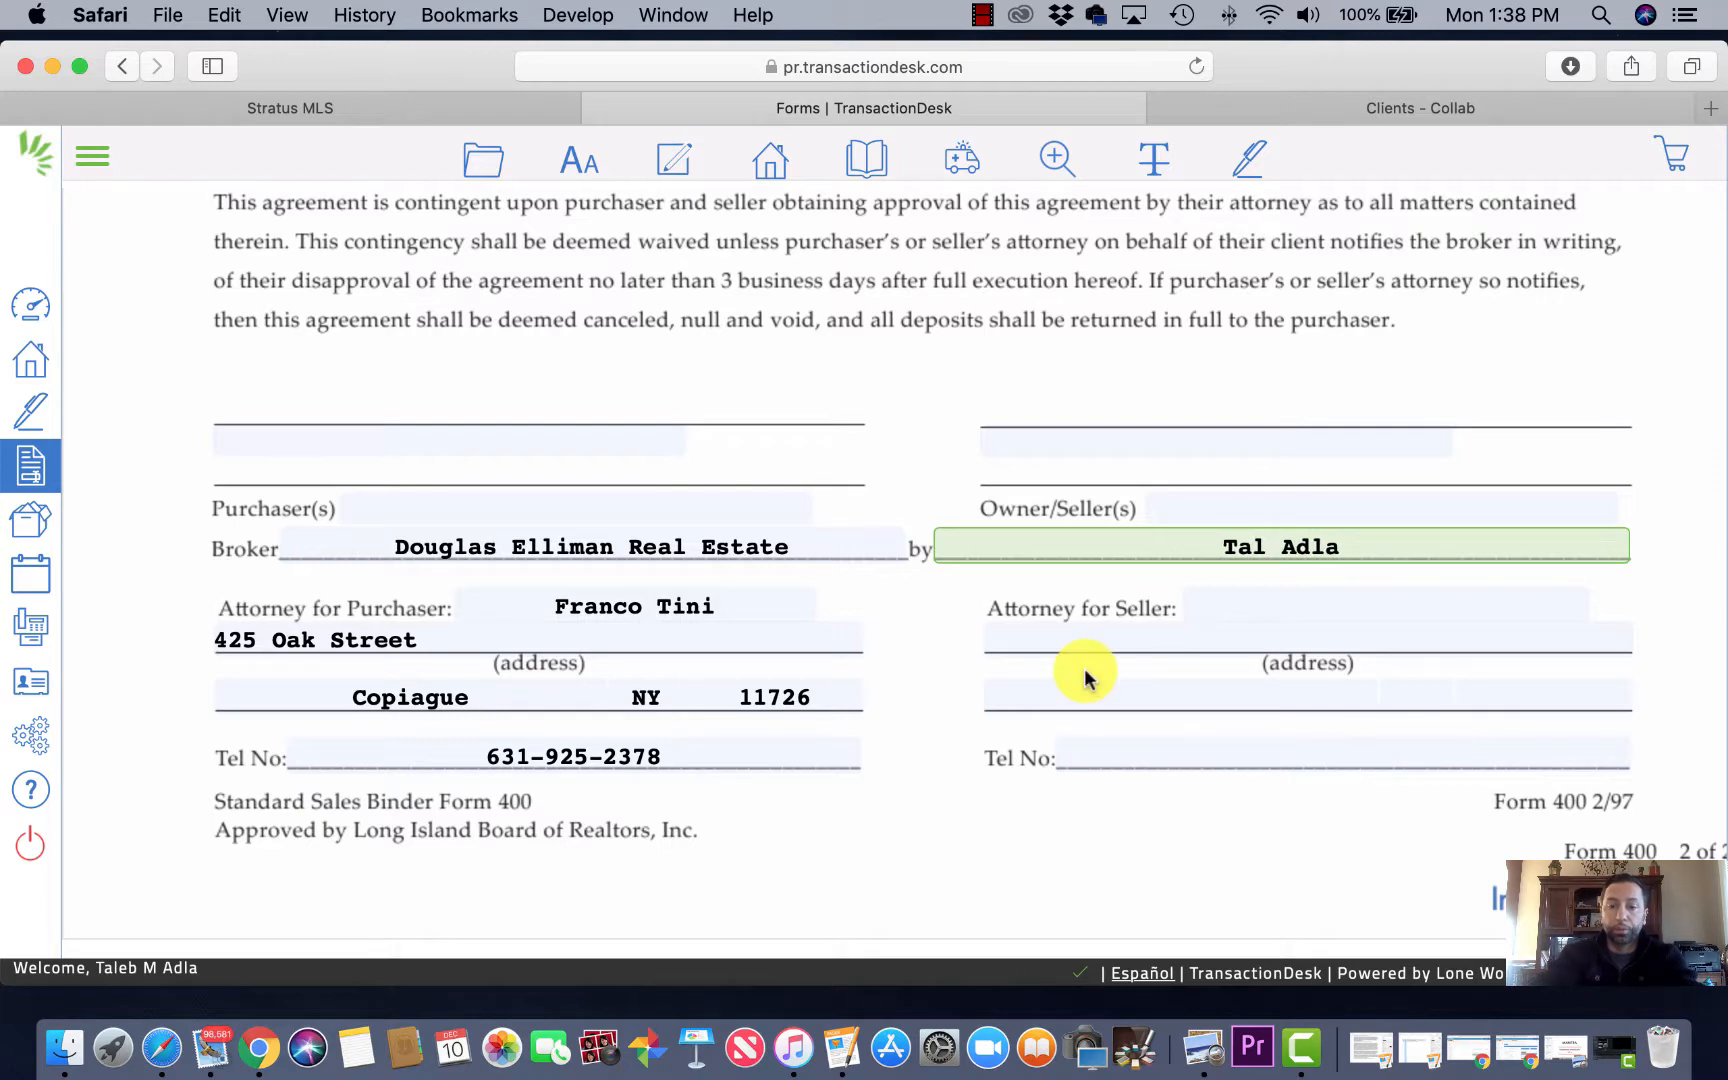
{"action": "scroll", "coordinate": [836, 760], "scroll_direction": "up", "scroll_amount": 5}
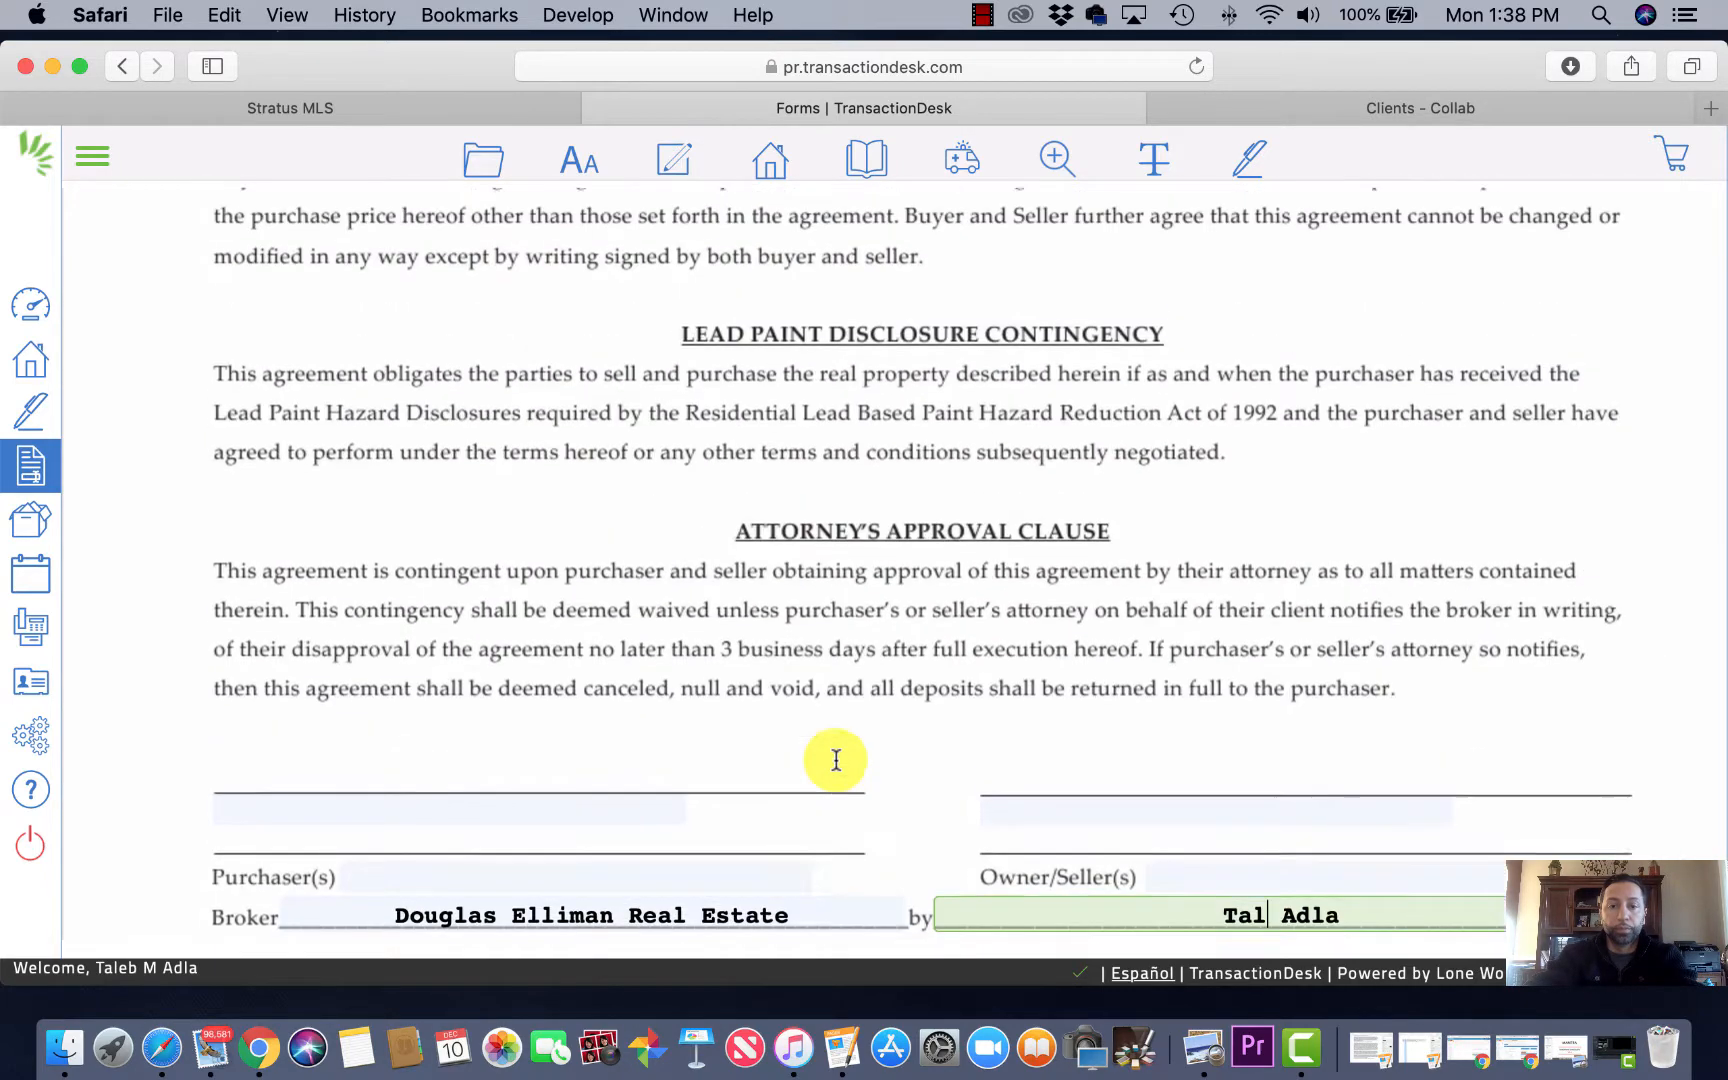
{"action": "scroll", "coordinate": [836, 760], "scroll_direction": "up", "scroll_amount": 15}
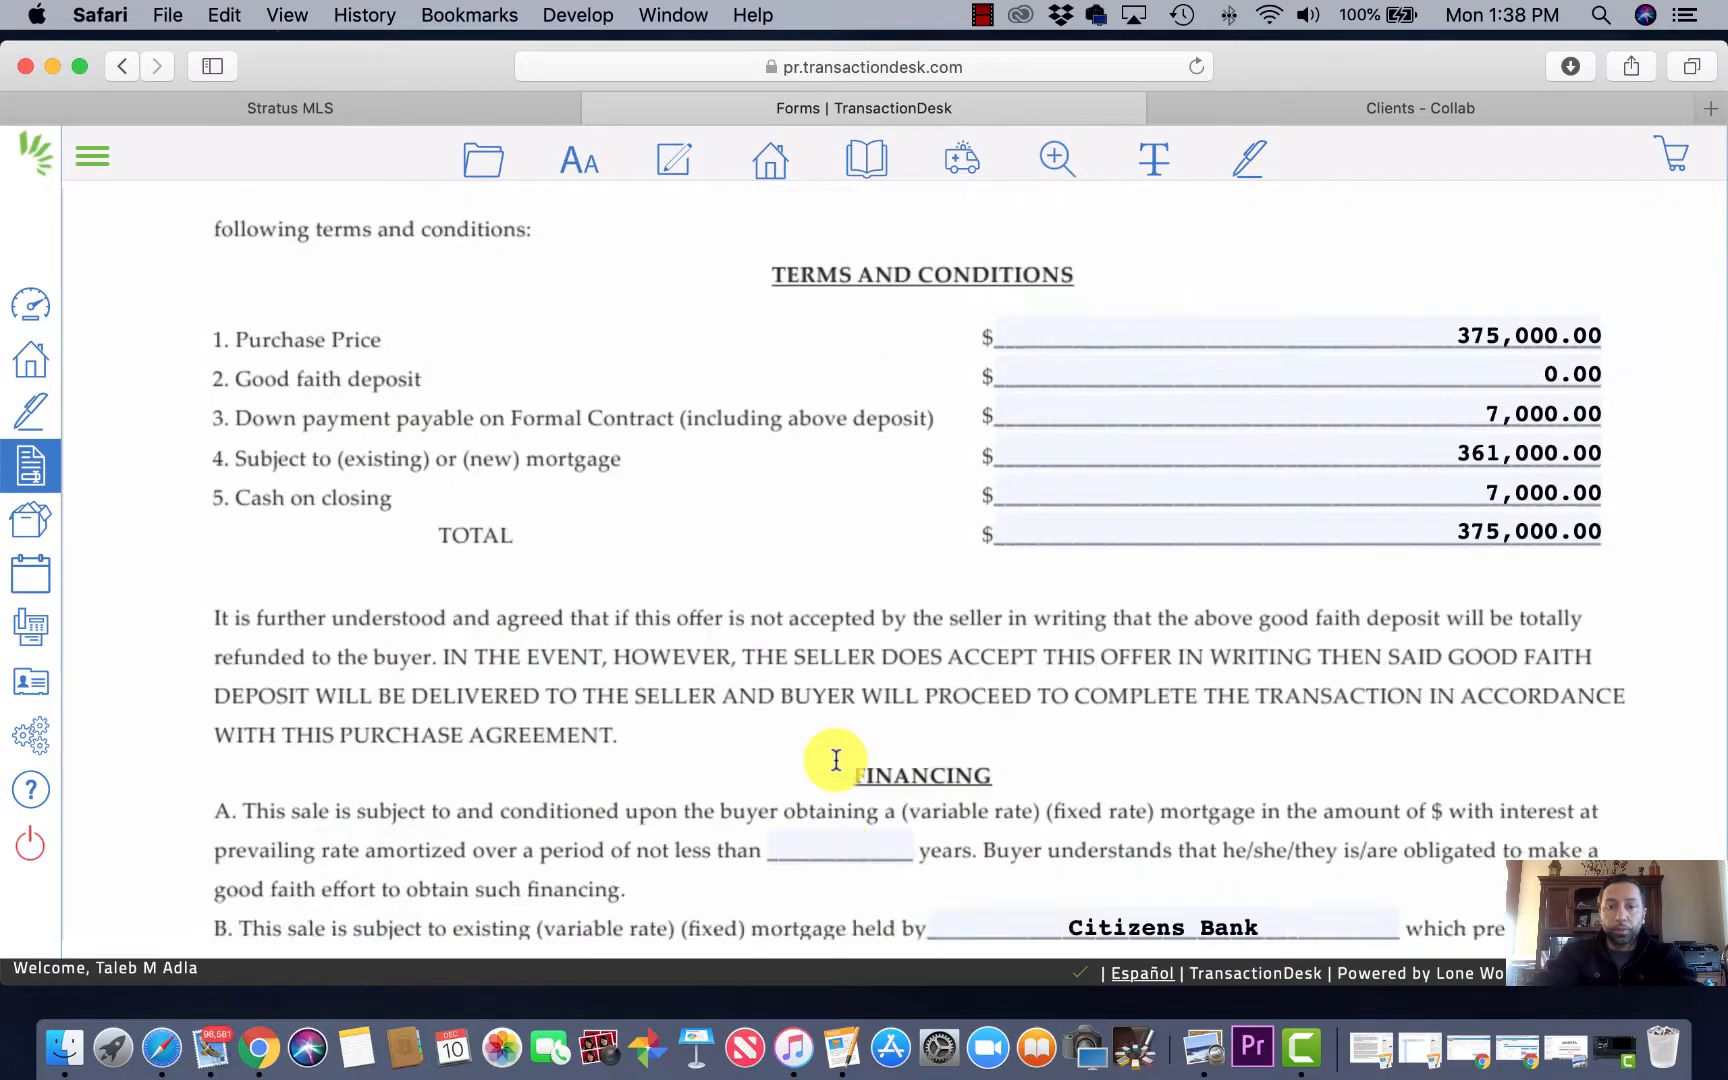
Step: Save the Sales Agreement through the folder menu's Save > Save command
{"action": "scroll", "coordinate": [836, 760], "scroll_direction": "up", "scroll_amount": 15}
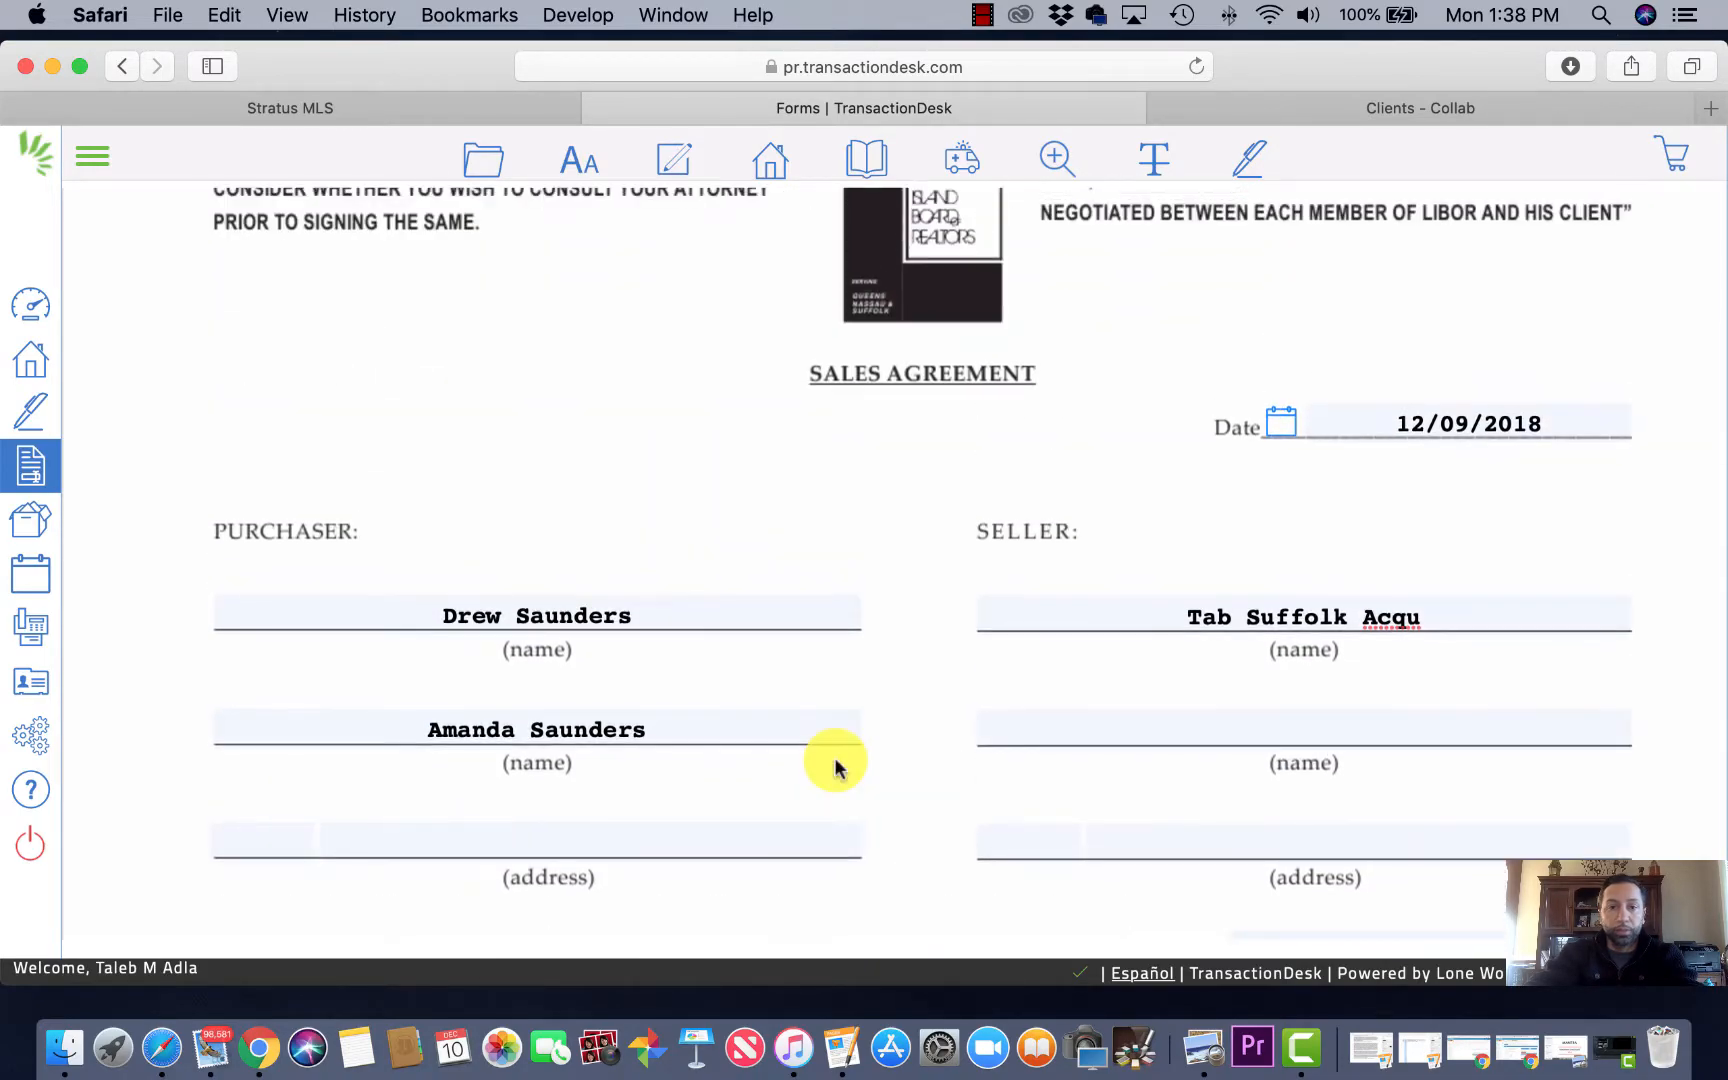
{"action": "scroll", "coordinate": [836, 768], "scroll_direction": "down", "scroll_amount": 20}
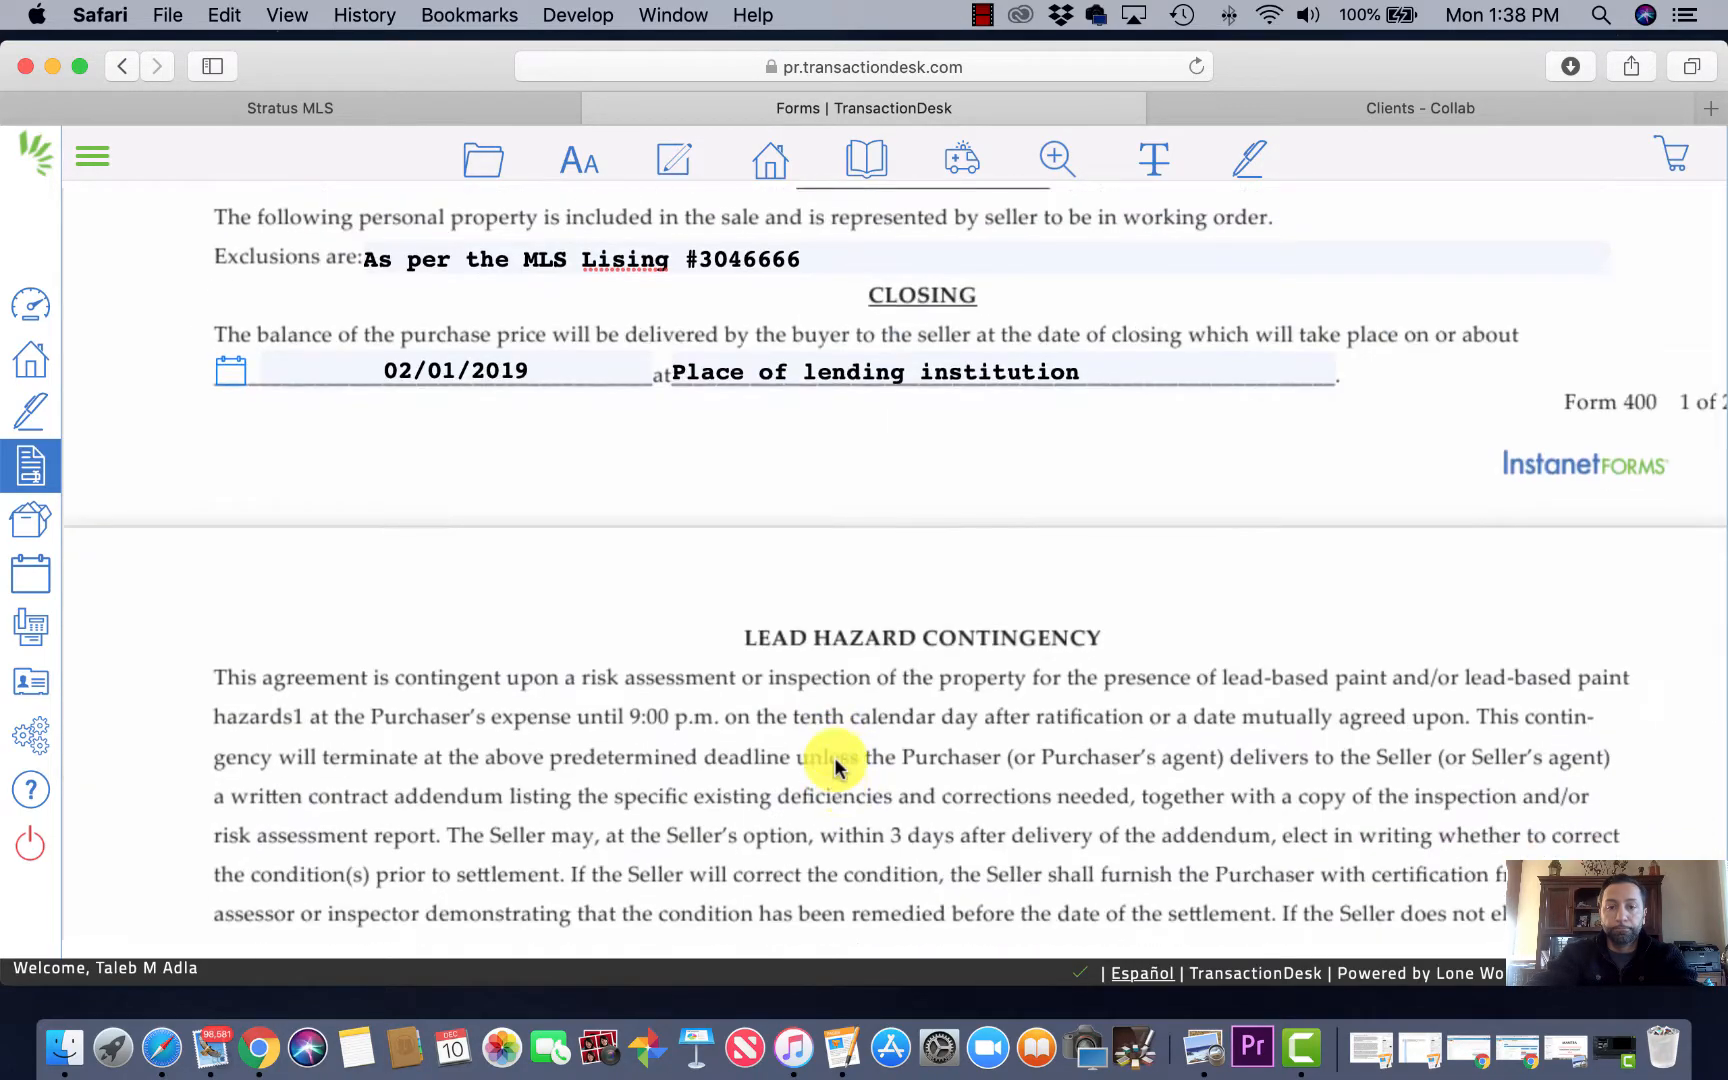
{"action": "scroll", "coordinate": [834, 762], "scroll_direction": "down", "scroll_amount": 20}
{"action": "left_click", "coordinate": [483, 160]}
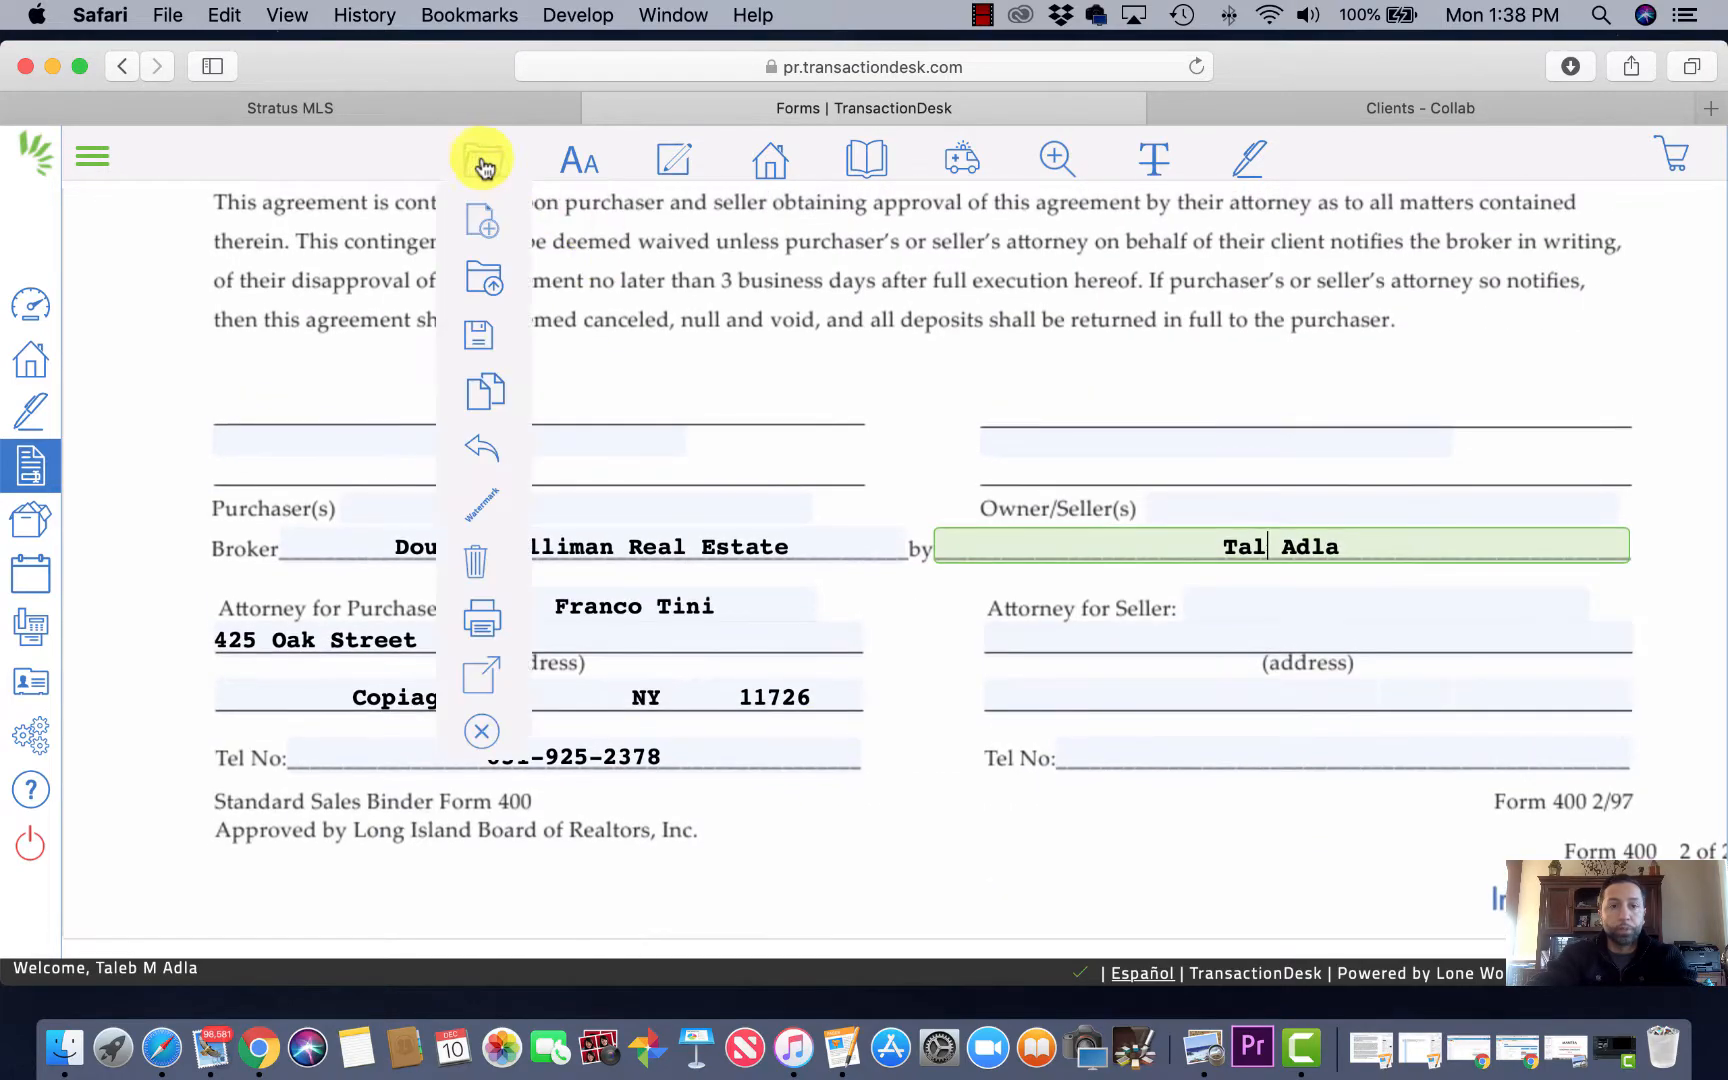
{"action": "left_click", "coordinate": [478, 335]}
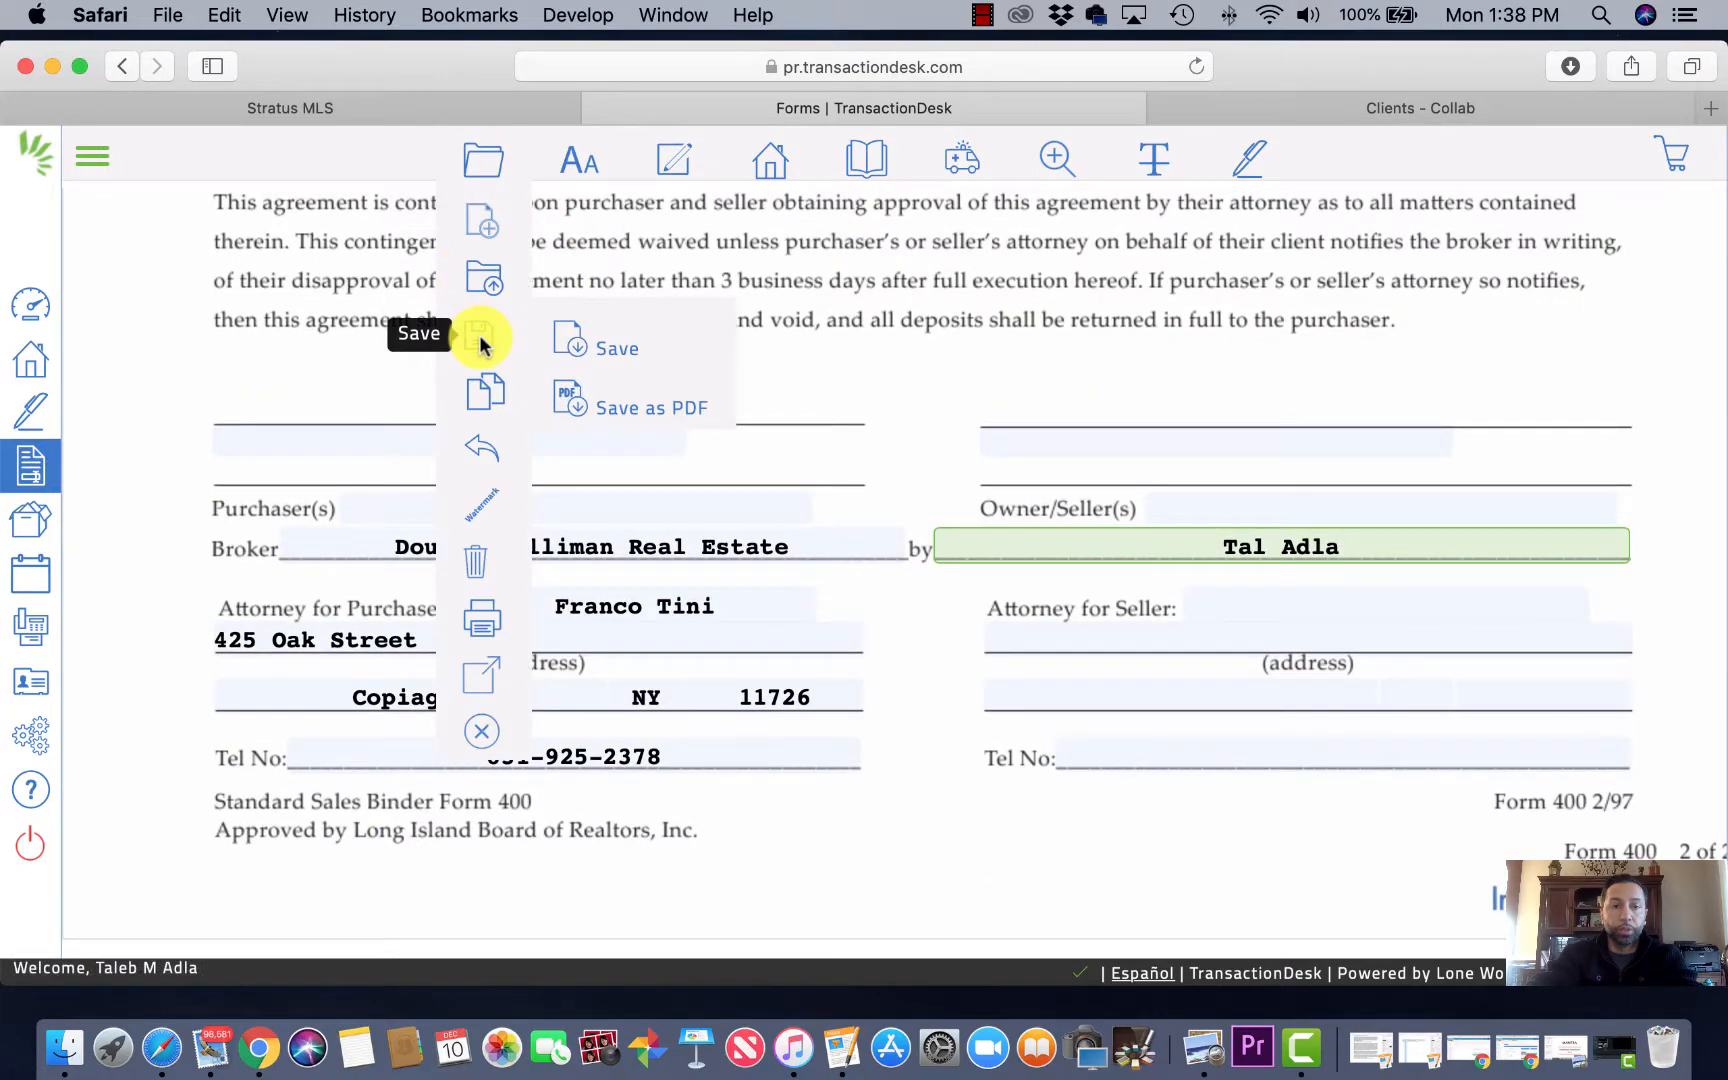
{"action": "left_click", "coordinate": [622, 350]}
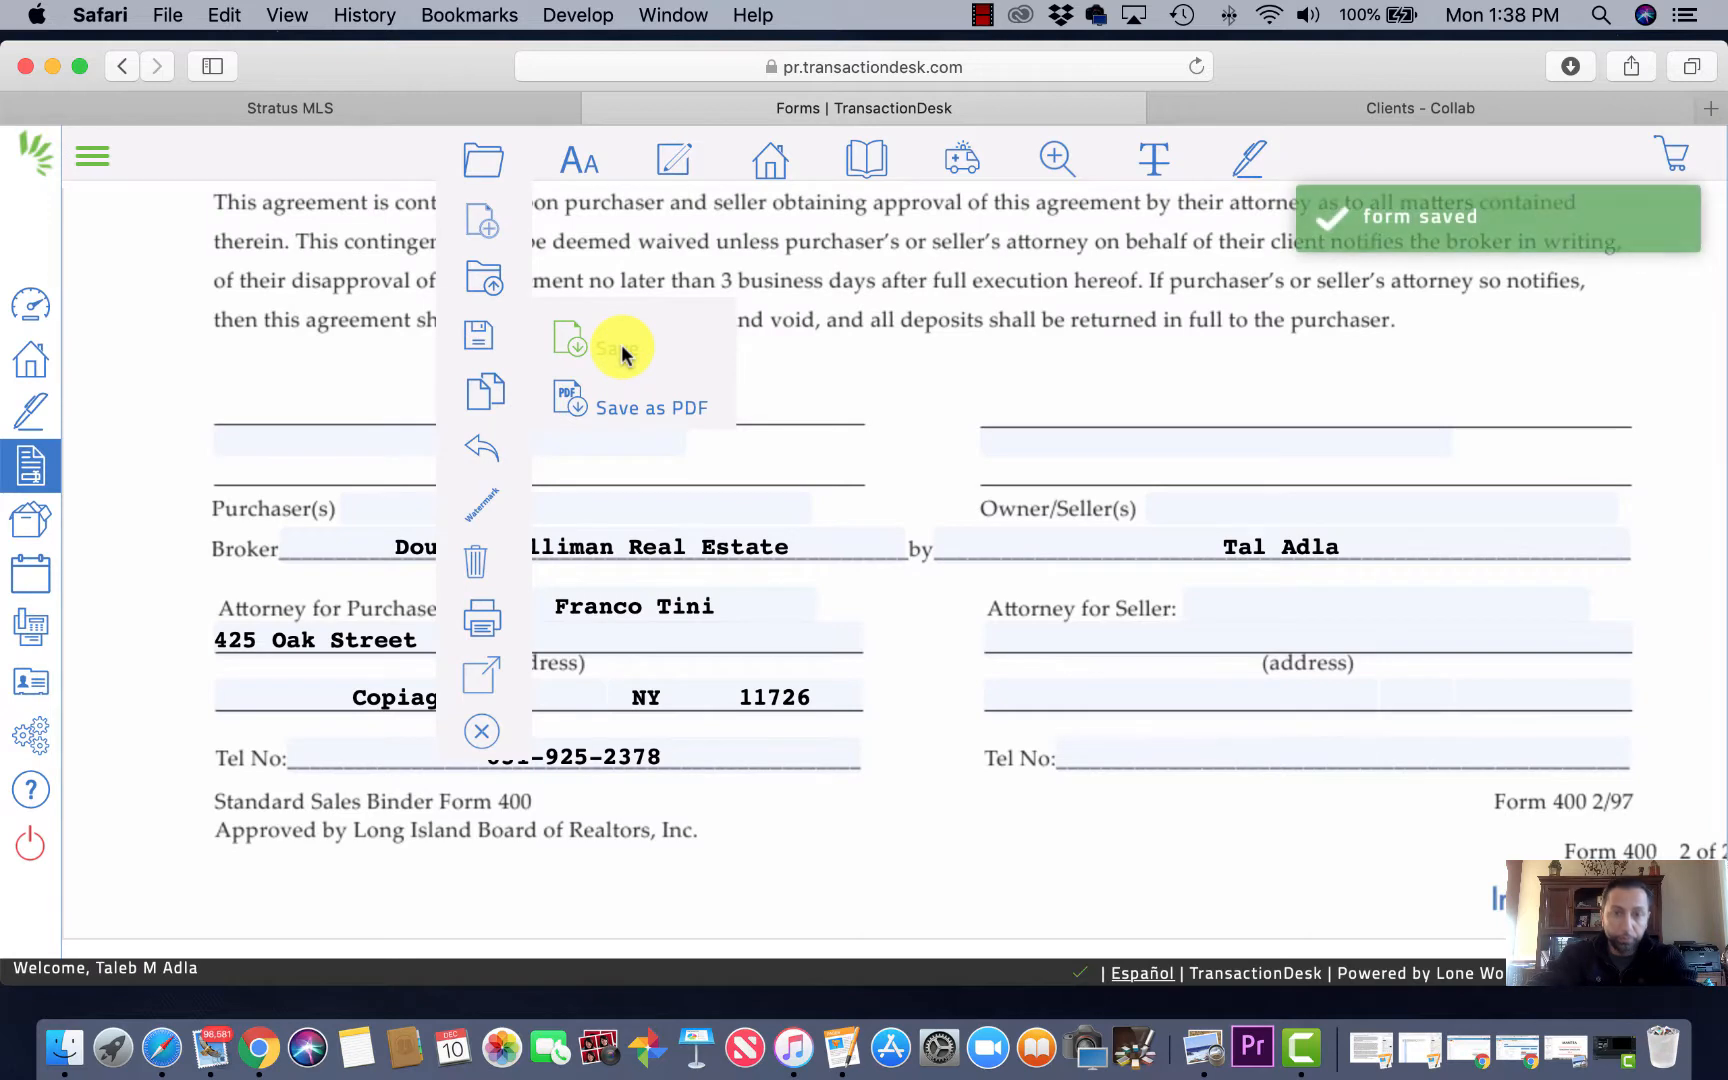
{"action": "left_click", "coordinate": [488, 165]}
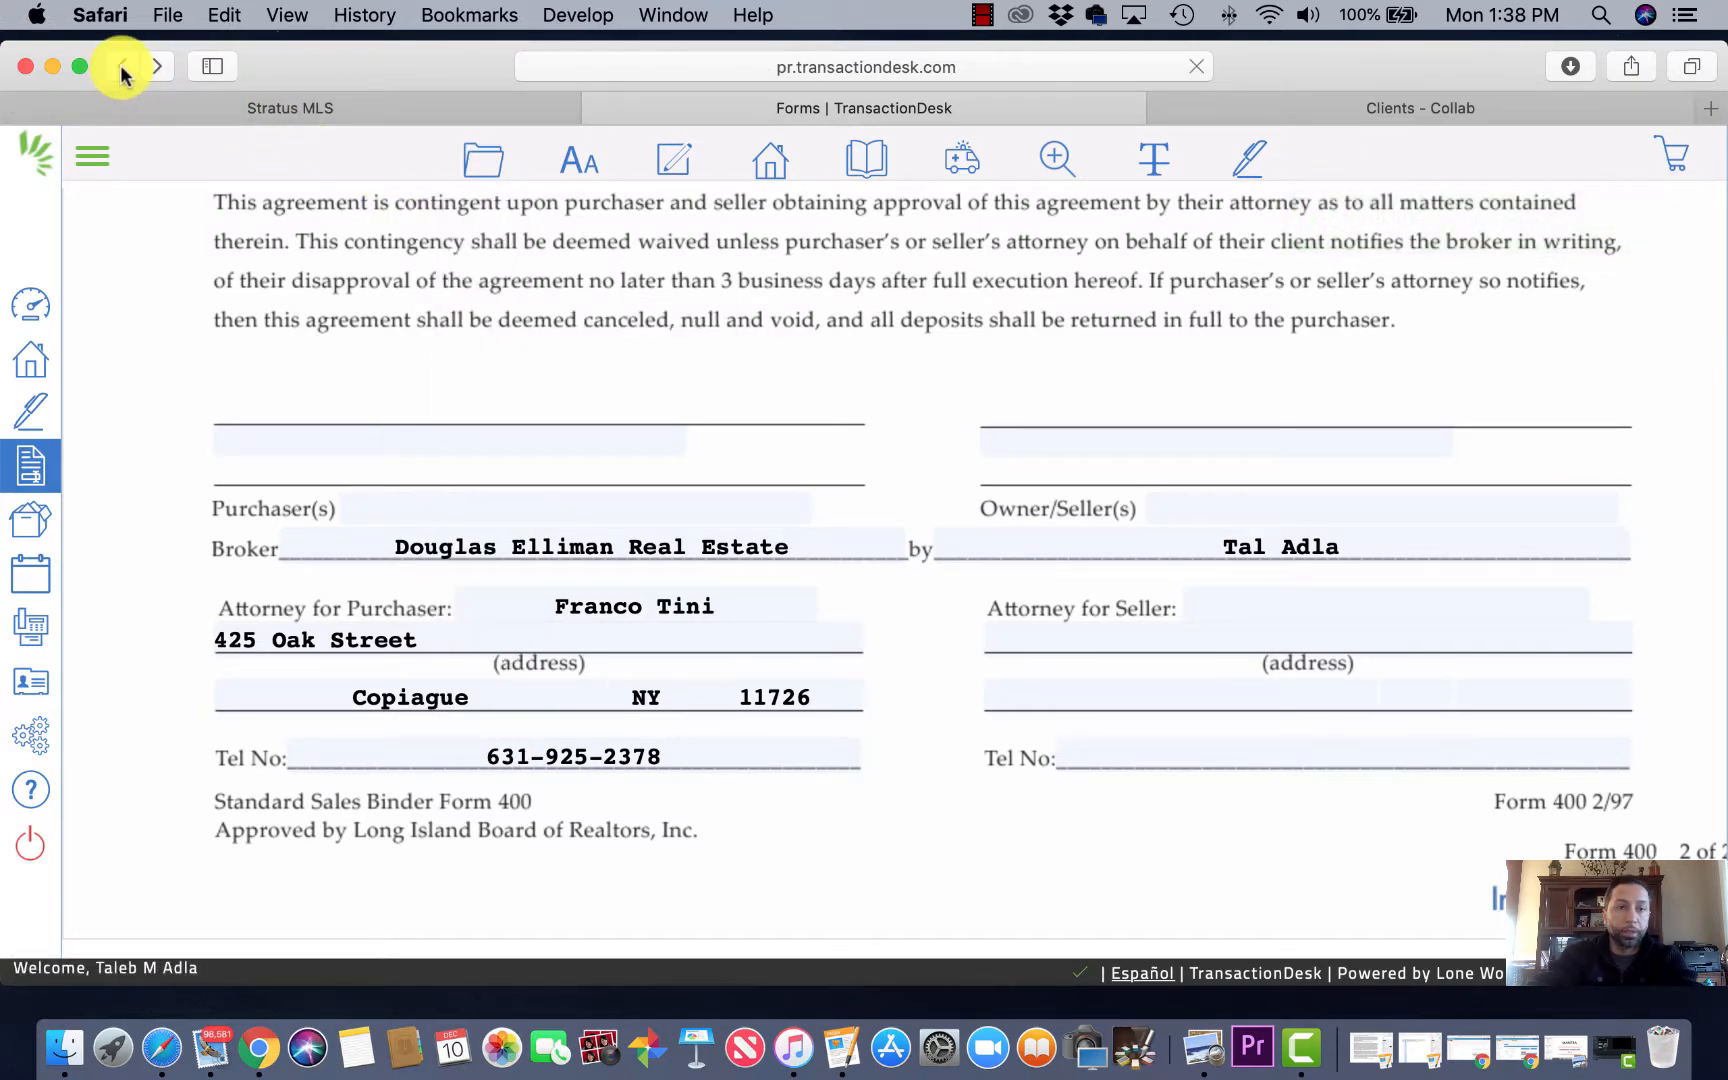
Step: Return to the transaction's forms list and open the Agency Disclosure for Buyer and Seller in edit mode
{"action": "left_click", "coordinate": [122, 67]}
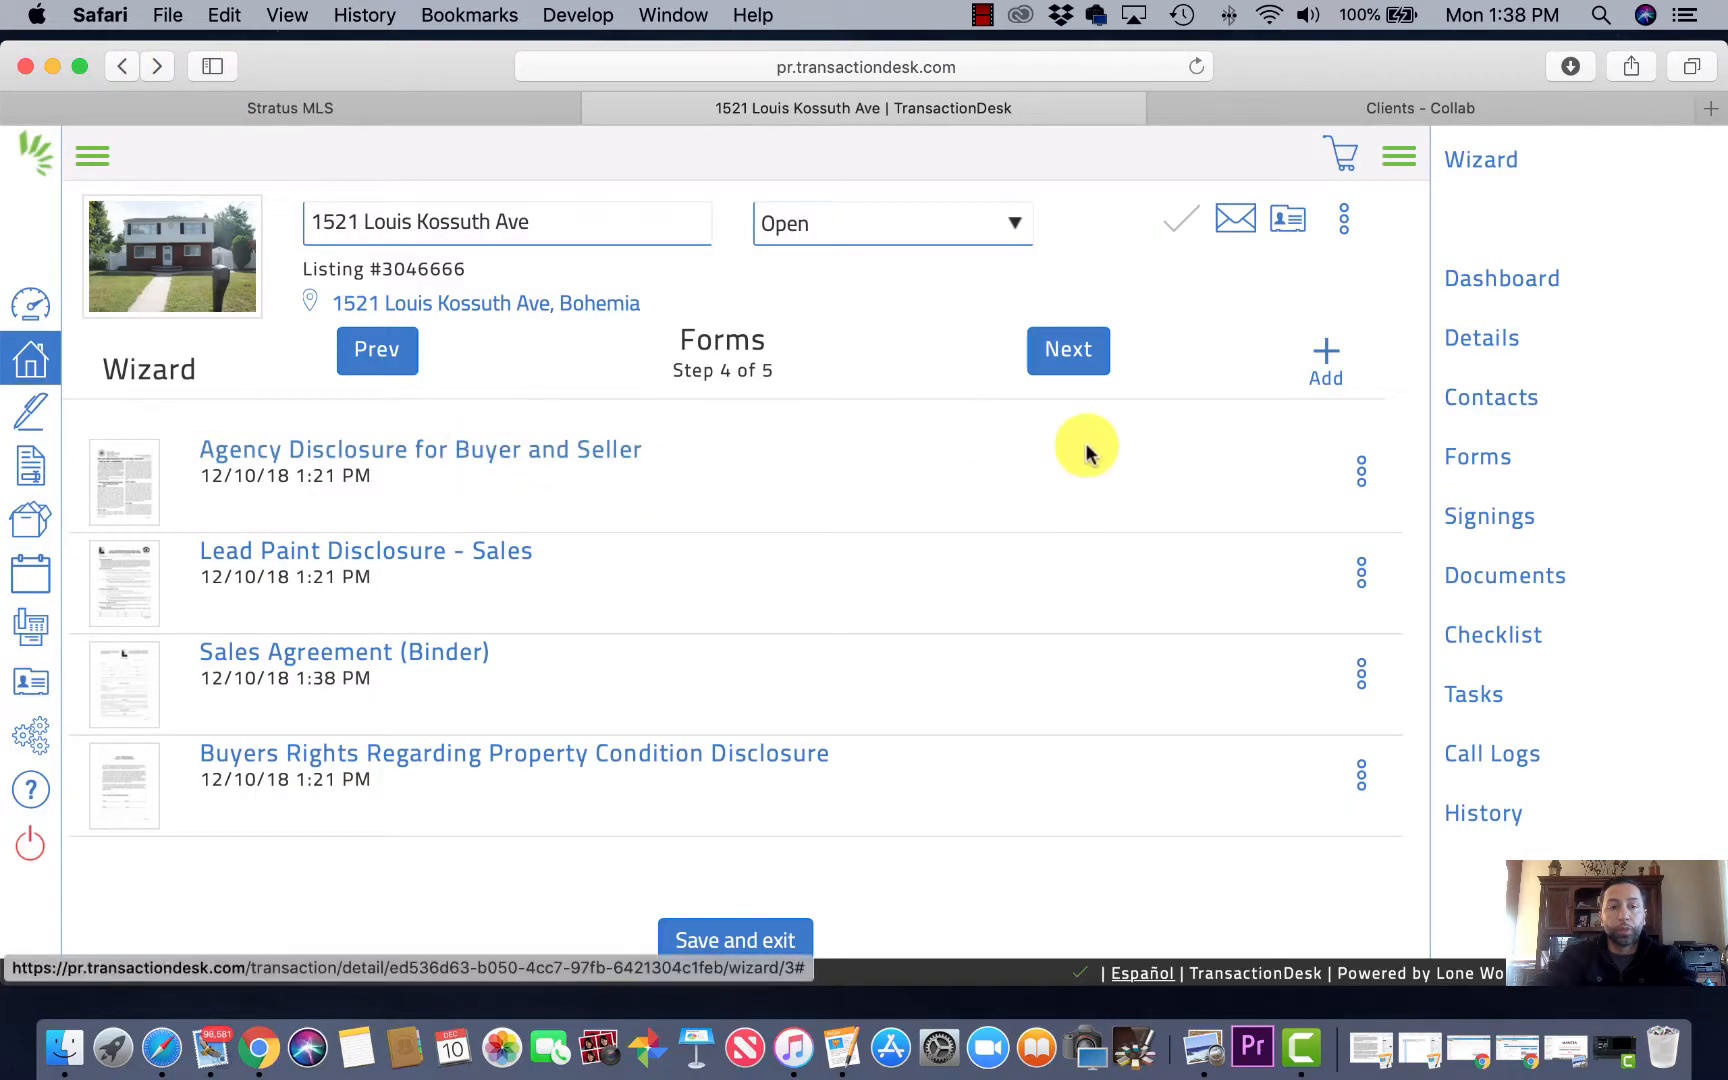
{"action": "left_click", "coordinate": [1362, 471]}
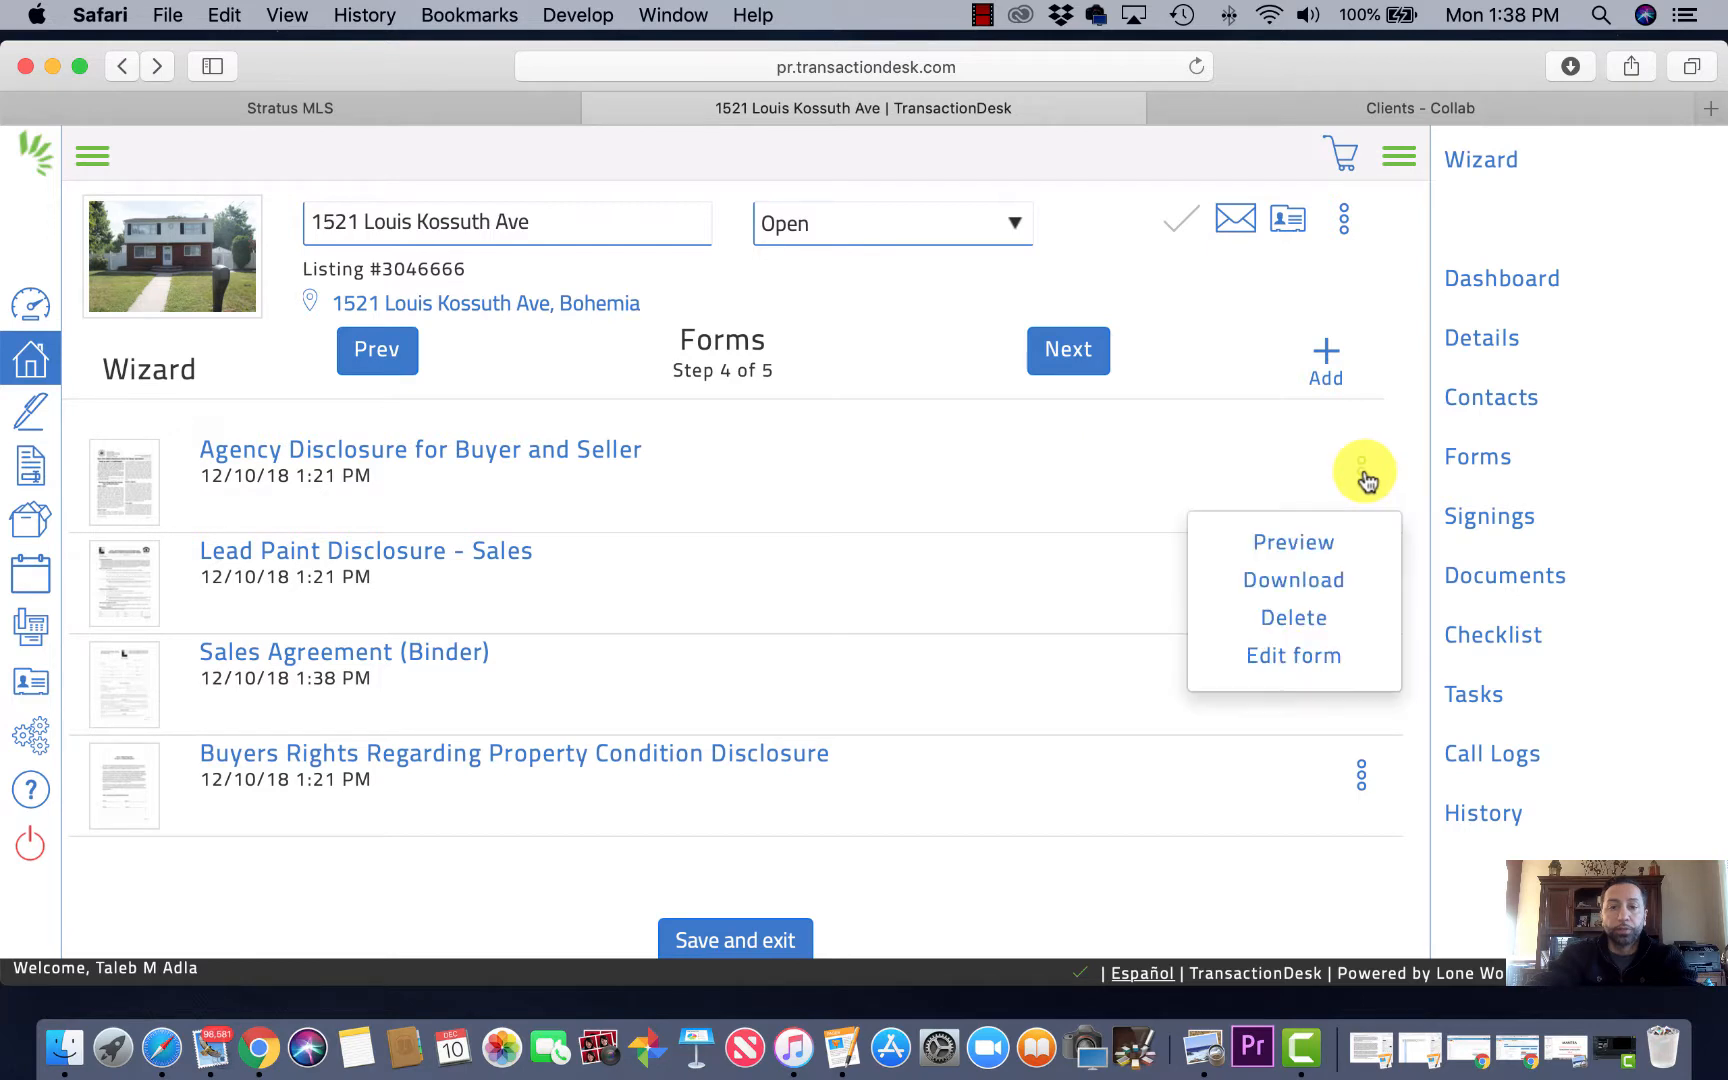
{"action": "left_click", "coordinate": [1292, 652]}
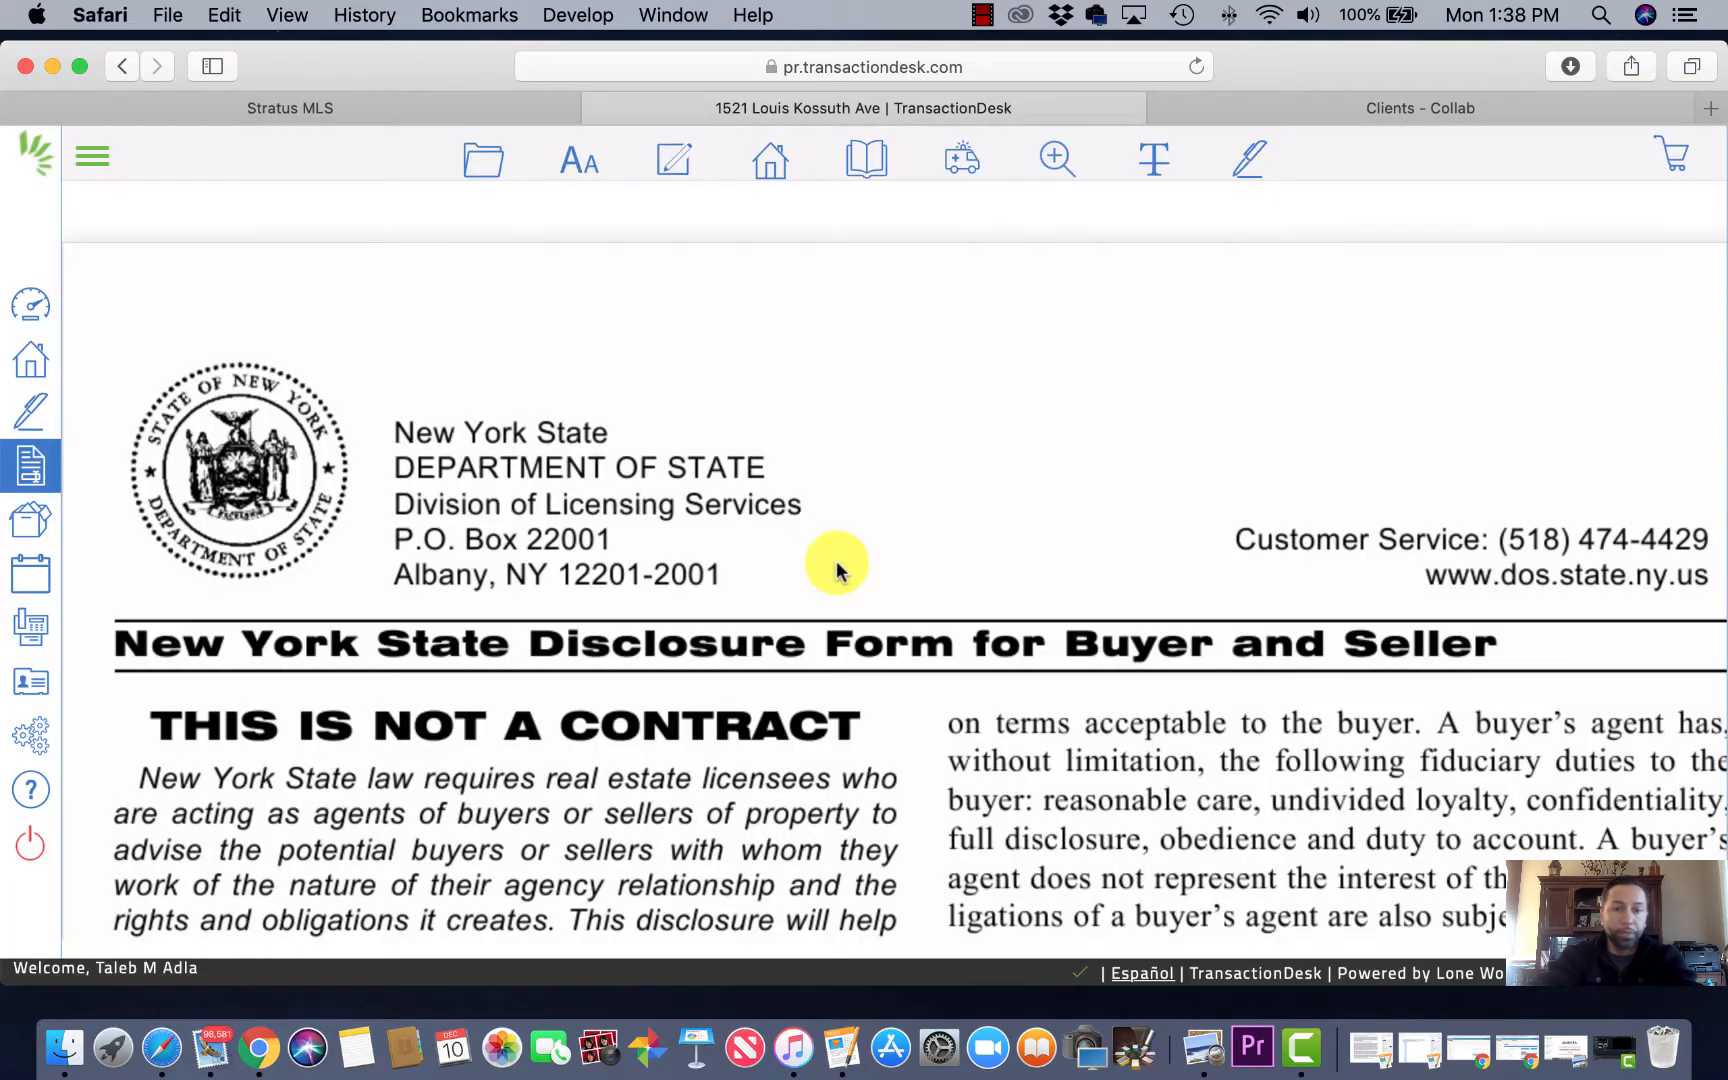
Step: Shorten the licensee's first name on the Agency Disclosure
{"action": "scroll", "coordinate": [791, 592], "scroll_direction": "down", "scroll_amount": 10}
{"action": "scroll", "coordinate": [793, 605], "scroll_direction": "down", "scroll_amount": 15}
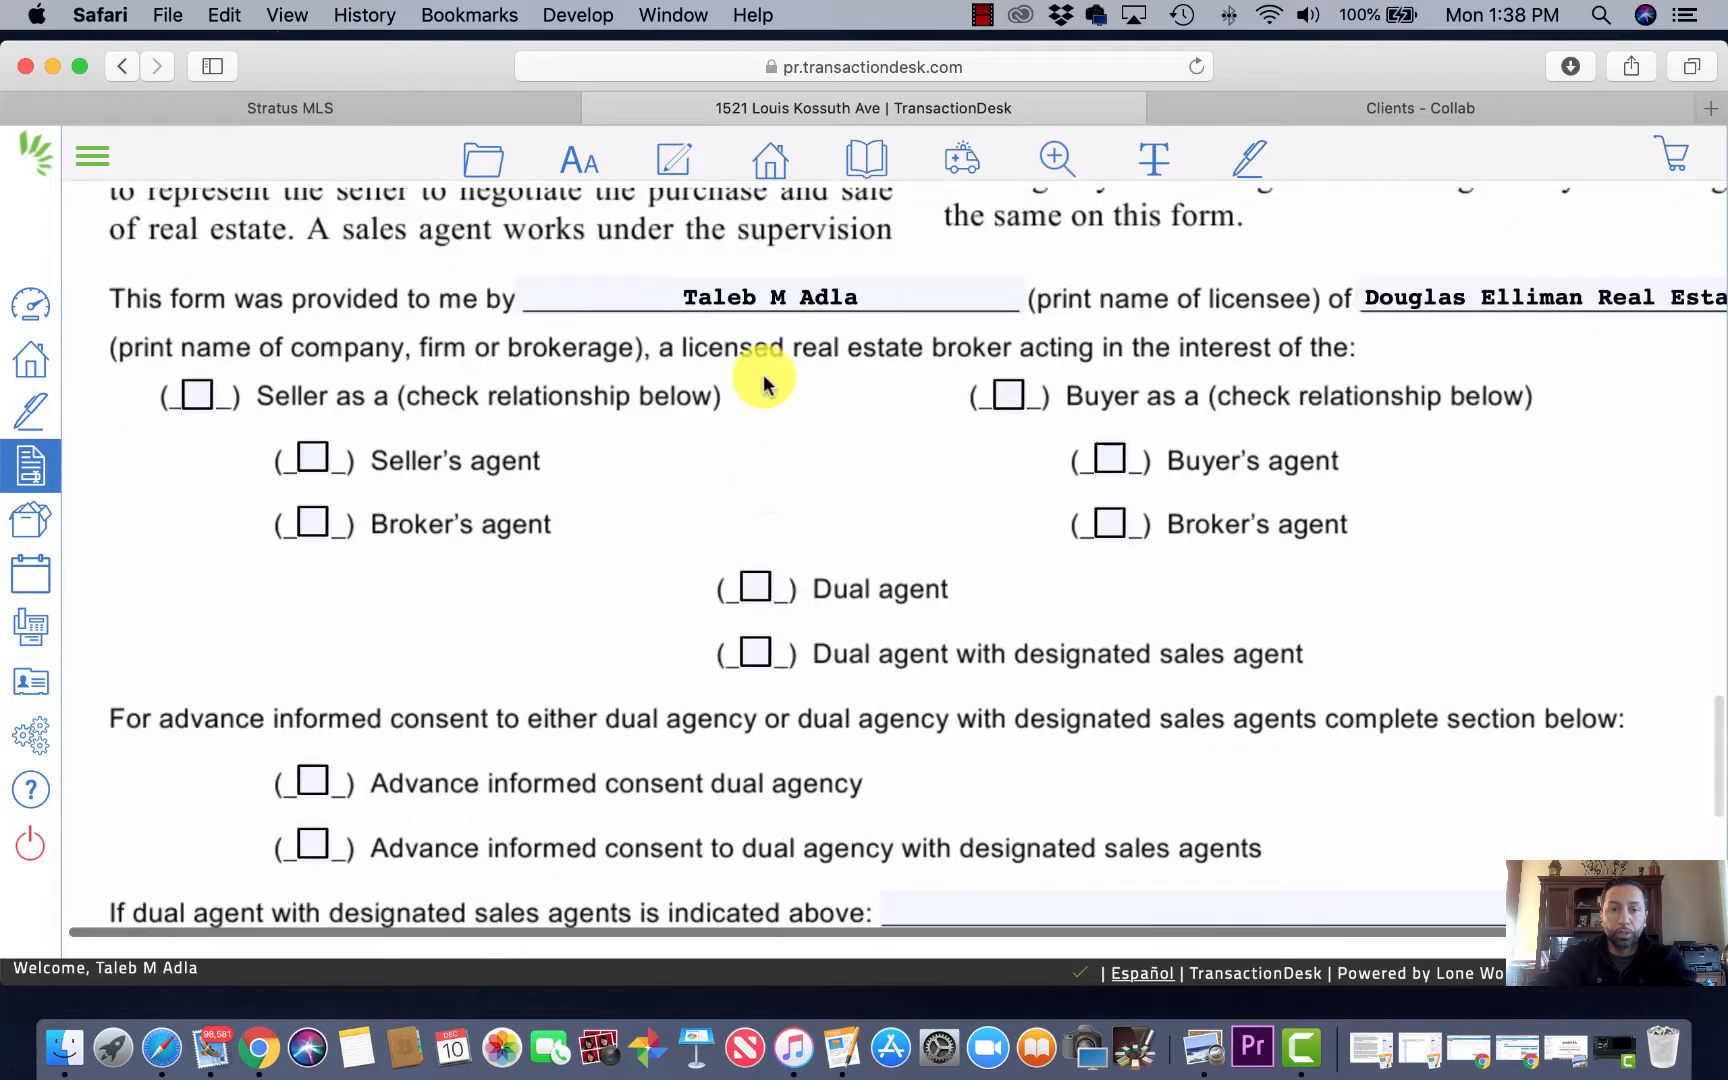
{"action": "left_click", "coordinate": [786, 290]}
{"action": "key", "text": "BackSpace"}
{"action": "key", "text": "BackSpace"}
{"action": "key", "text": "BackSpace"}
{"action": "key", "text": "BackSpace"}
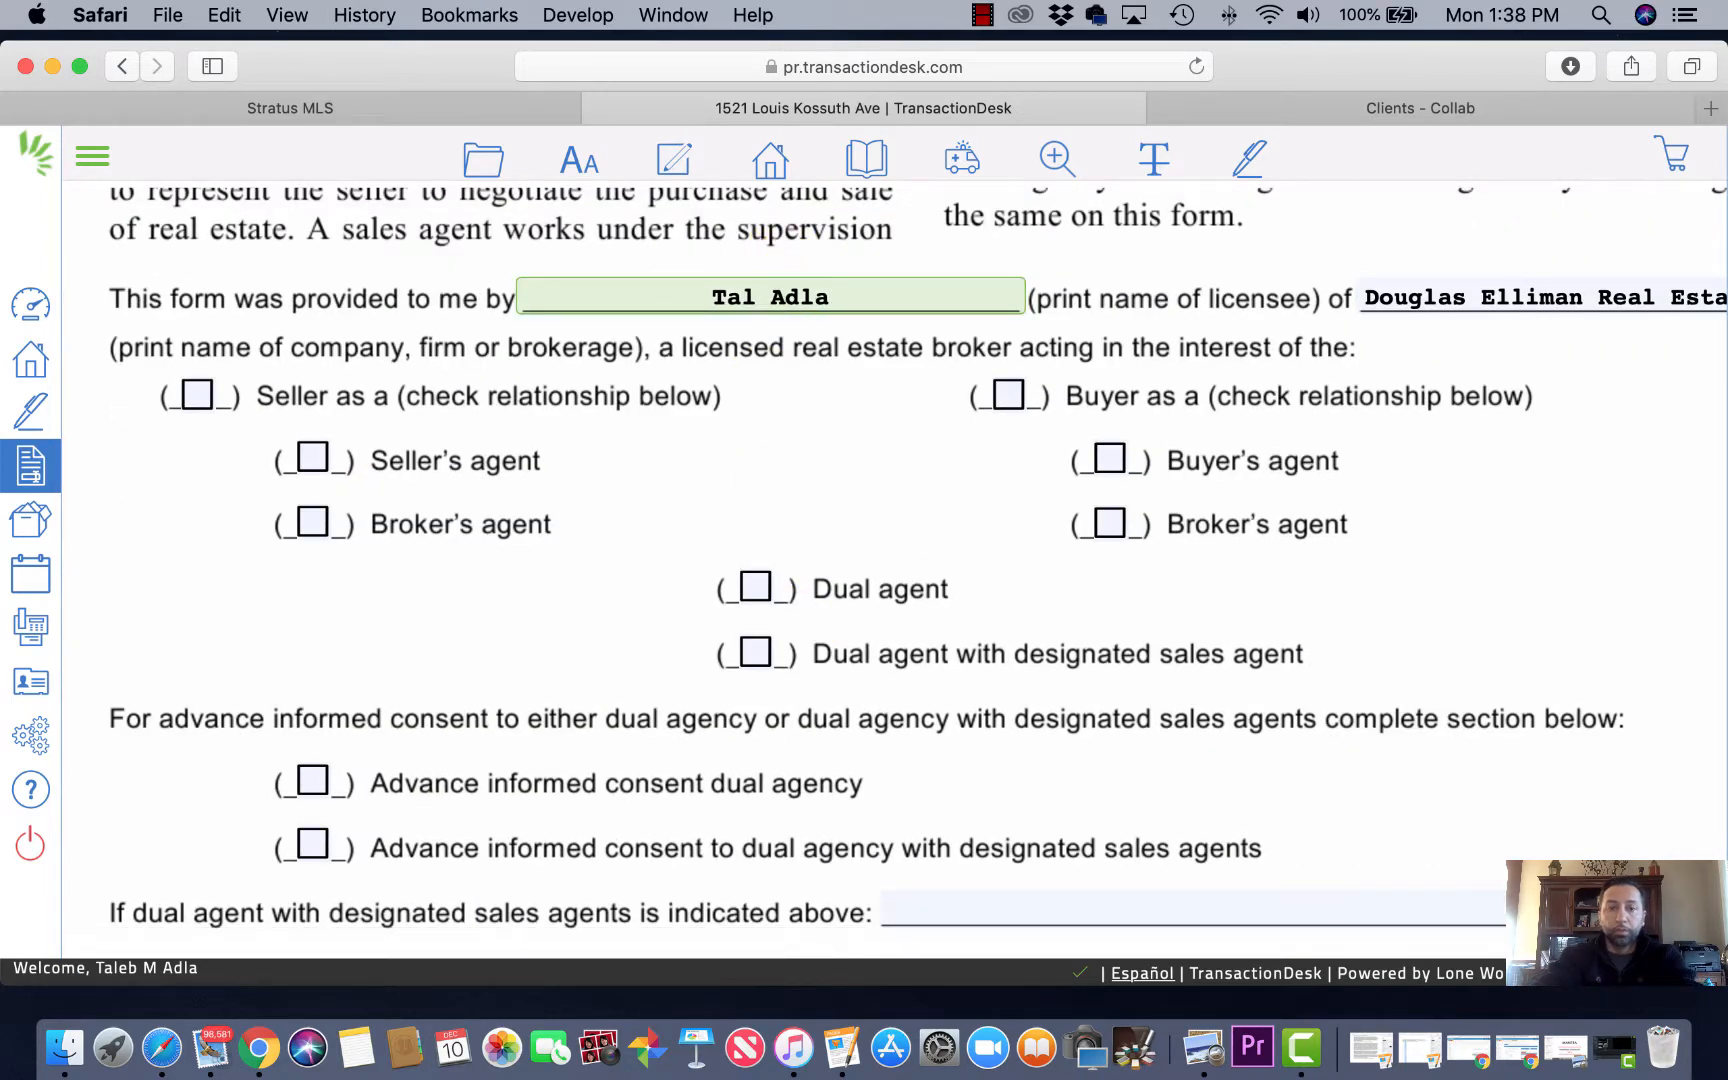
Step: Tick the Buyer and Buyer's agent checkboxes for the licensee
{"action": "scroll", "coordinate": [952, 347], "scroll_direction": "up", "scroll_amount": 1}
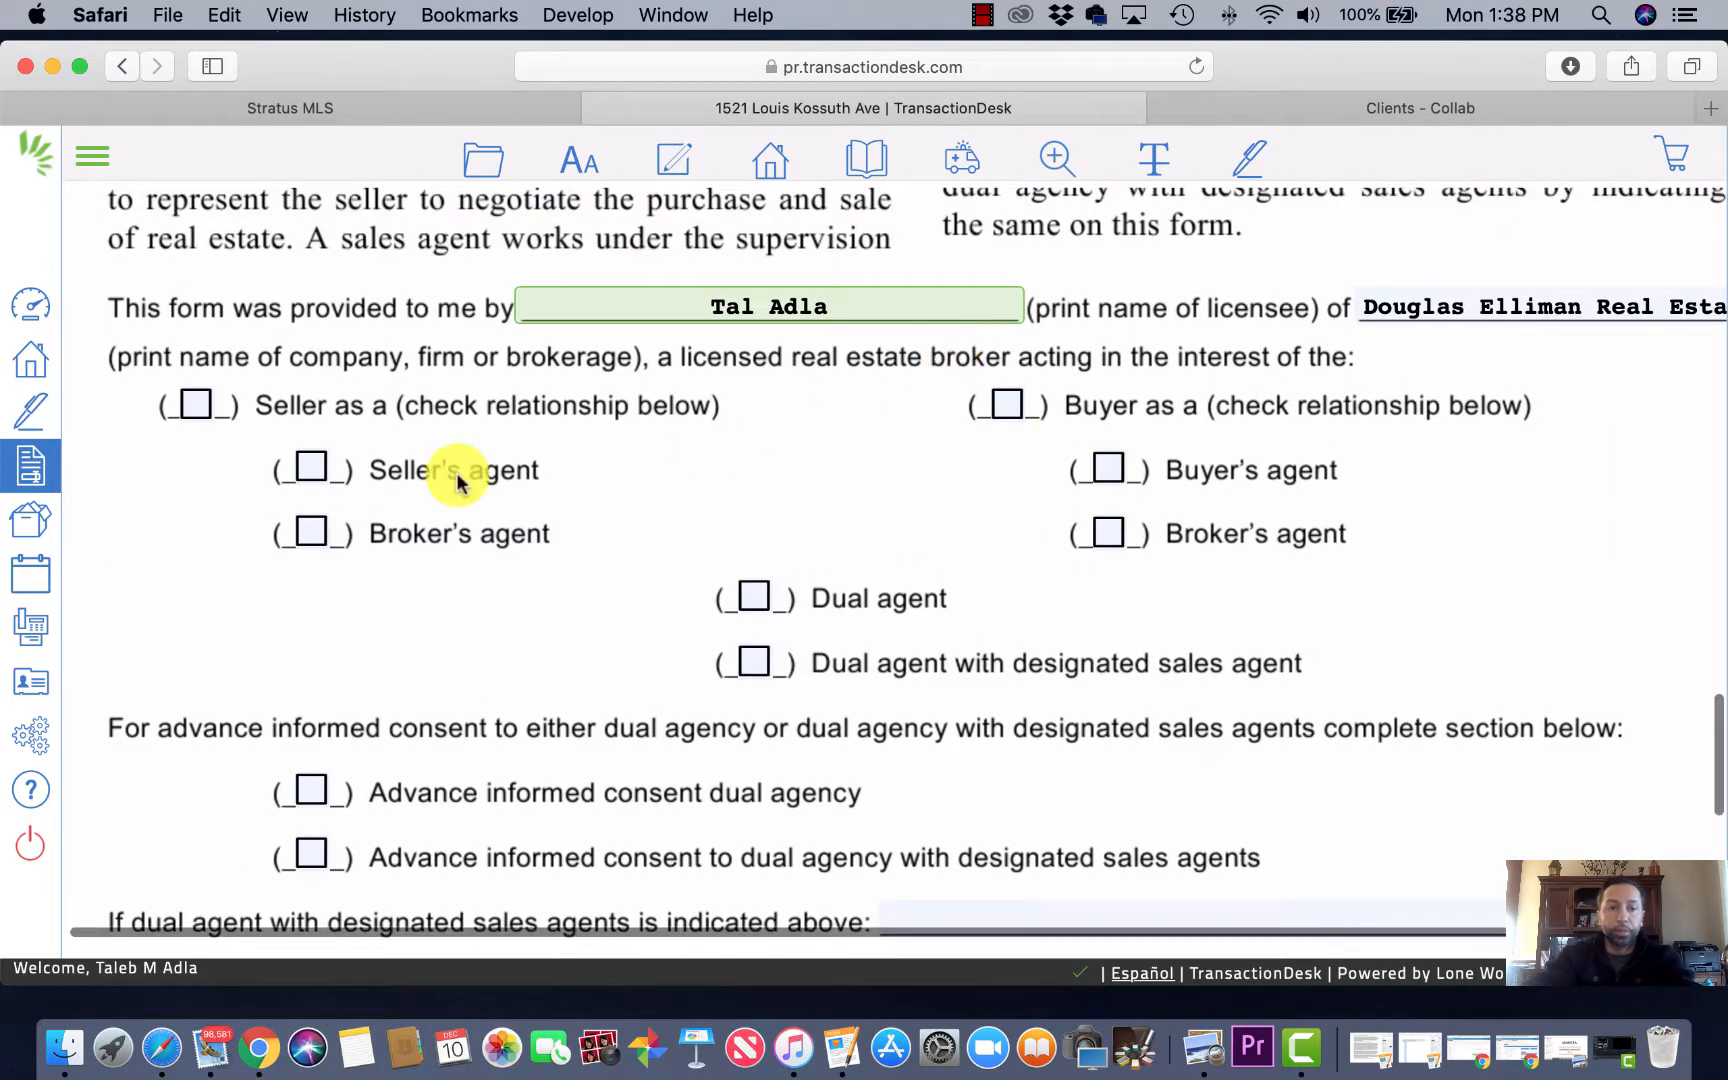
{"action": "left_click", "coordinate": [1008, 408]}
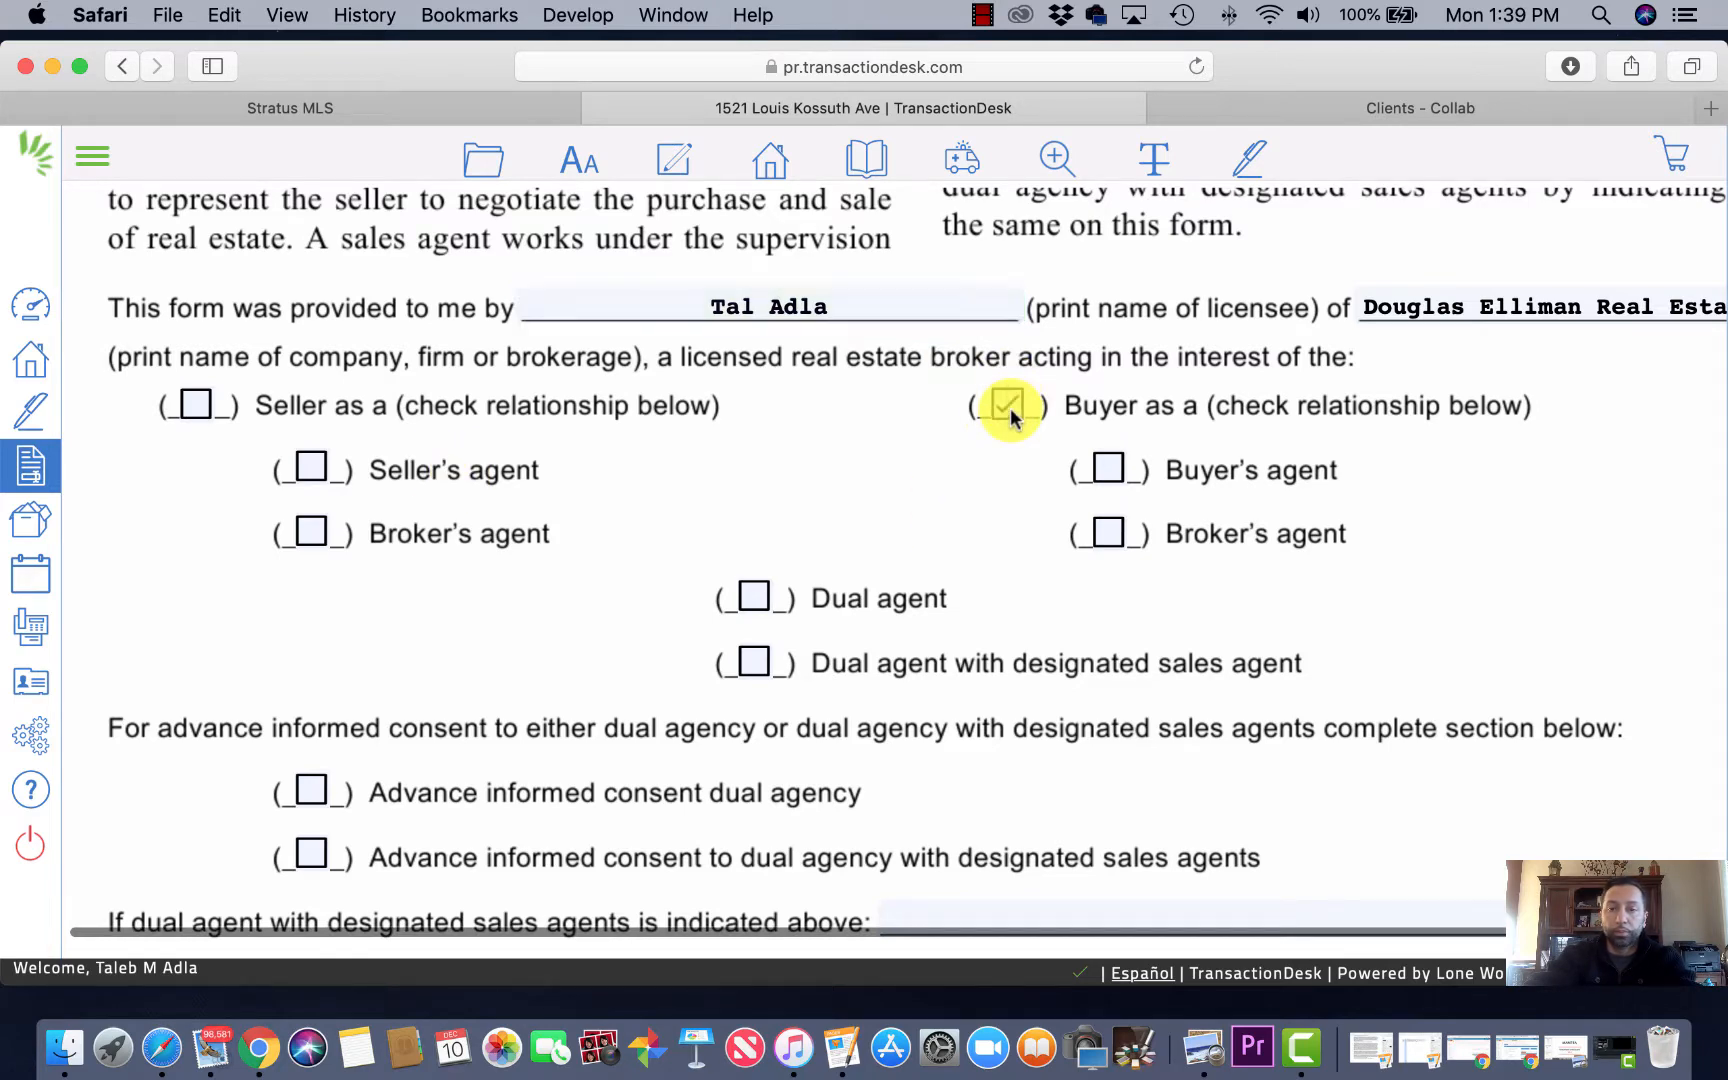
{"action": "left_click", "coordinate": [1110, 470]}
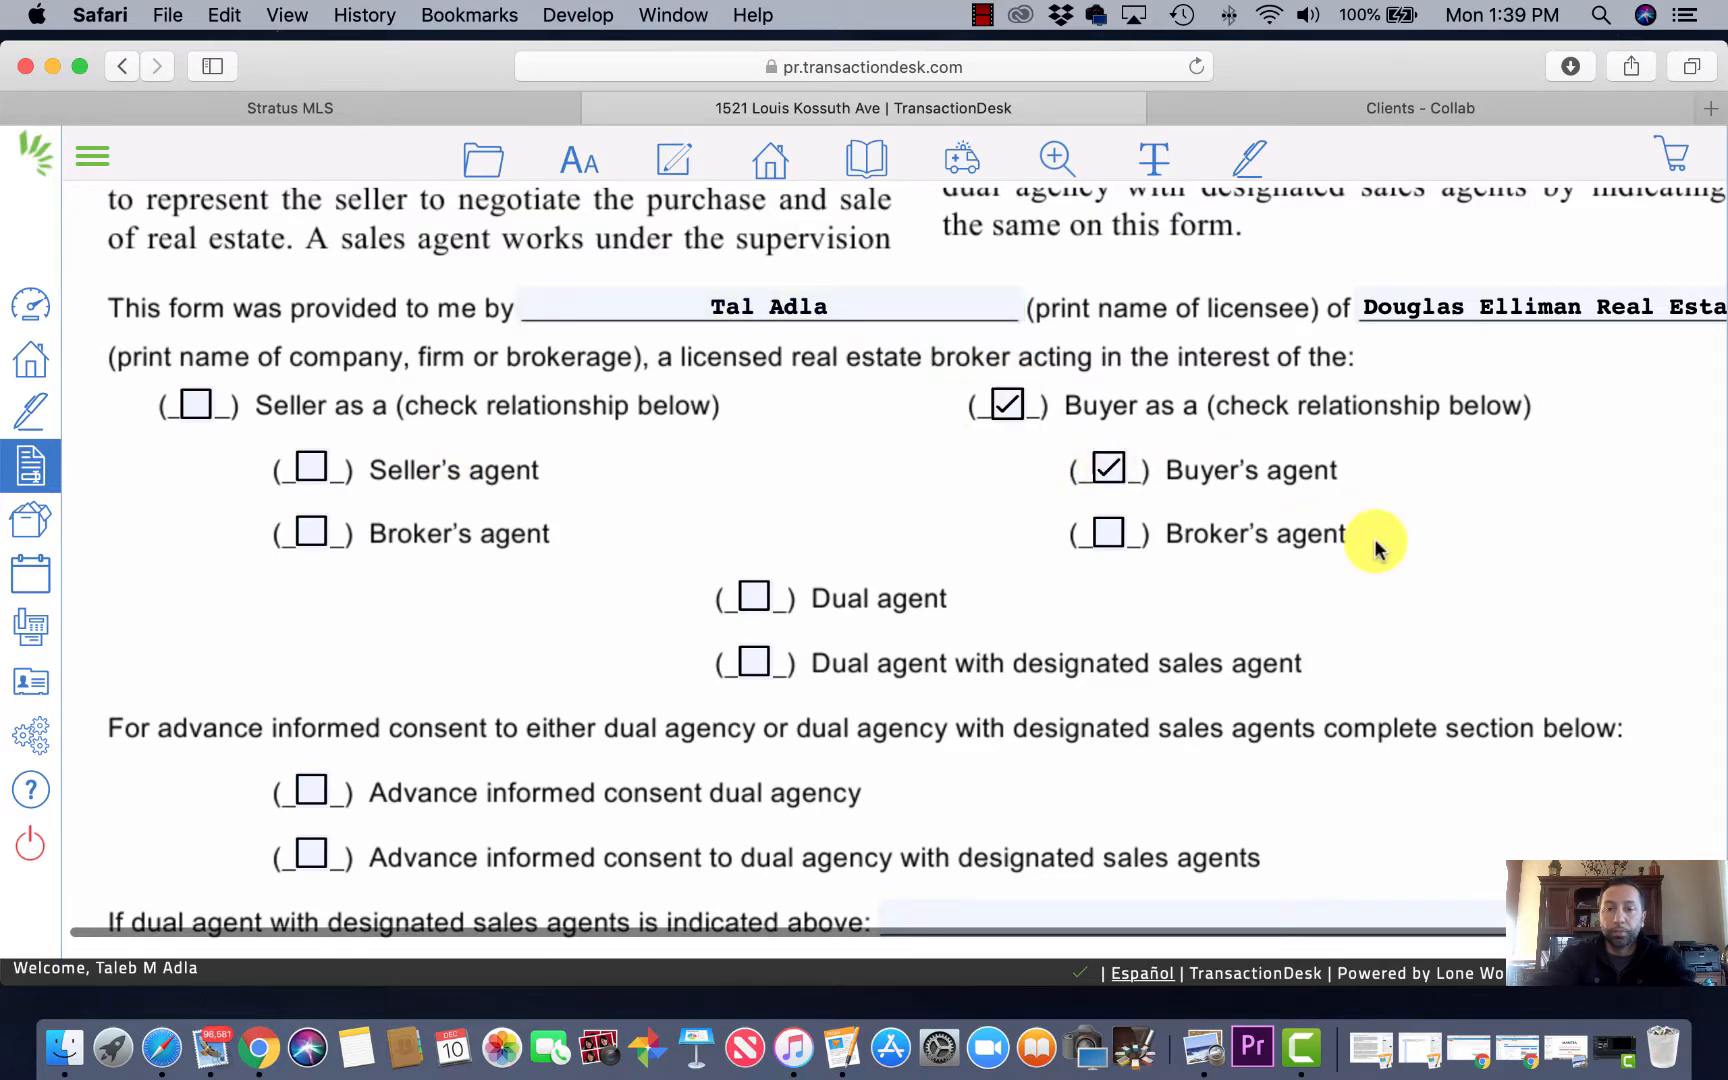
{"action": "scroll", "coordinate": [1377, 548], "scroll_direction": "down", "scroll_amount": 2}
{"action": "scroll", "coordinate": [1195, 550], "scroll_direction": "down", "scroll_amount": 6}
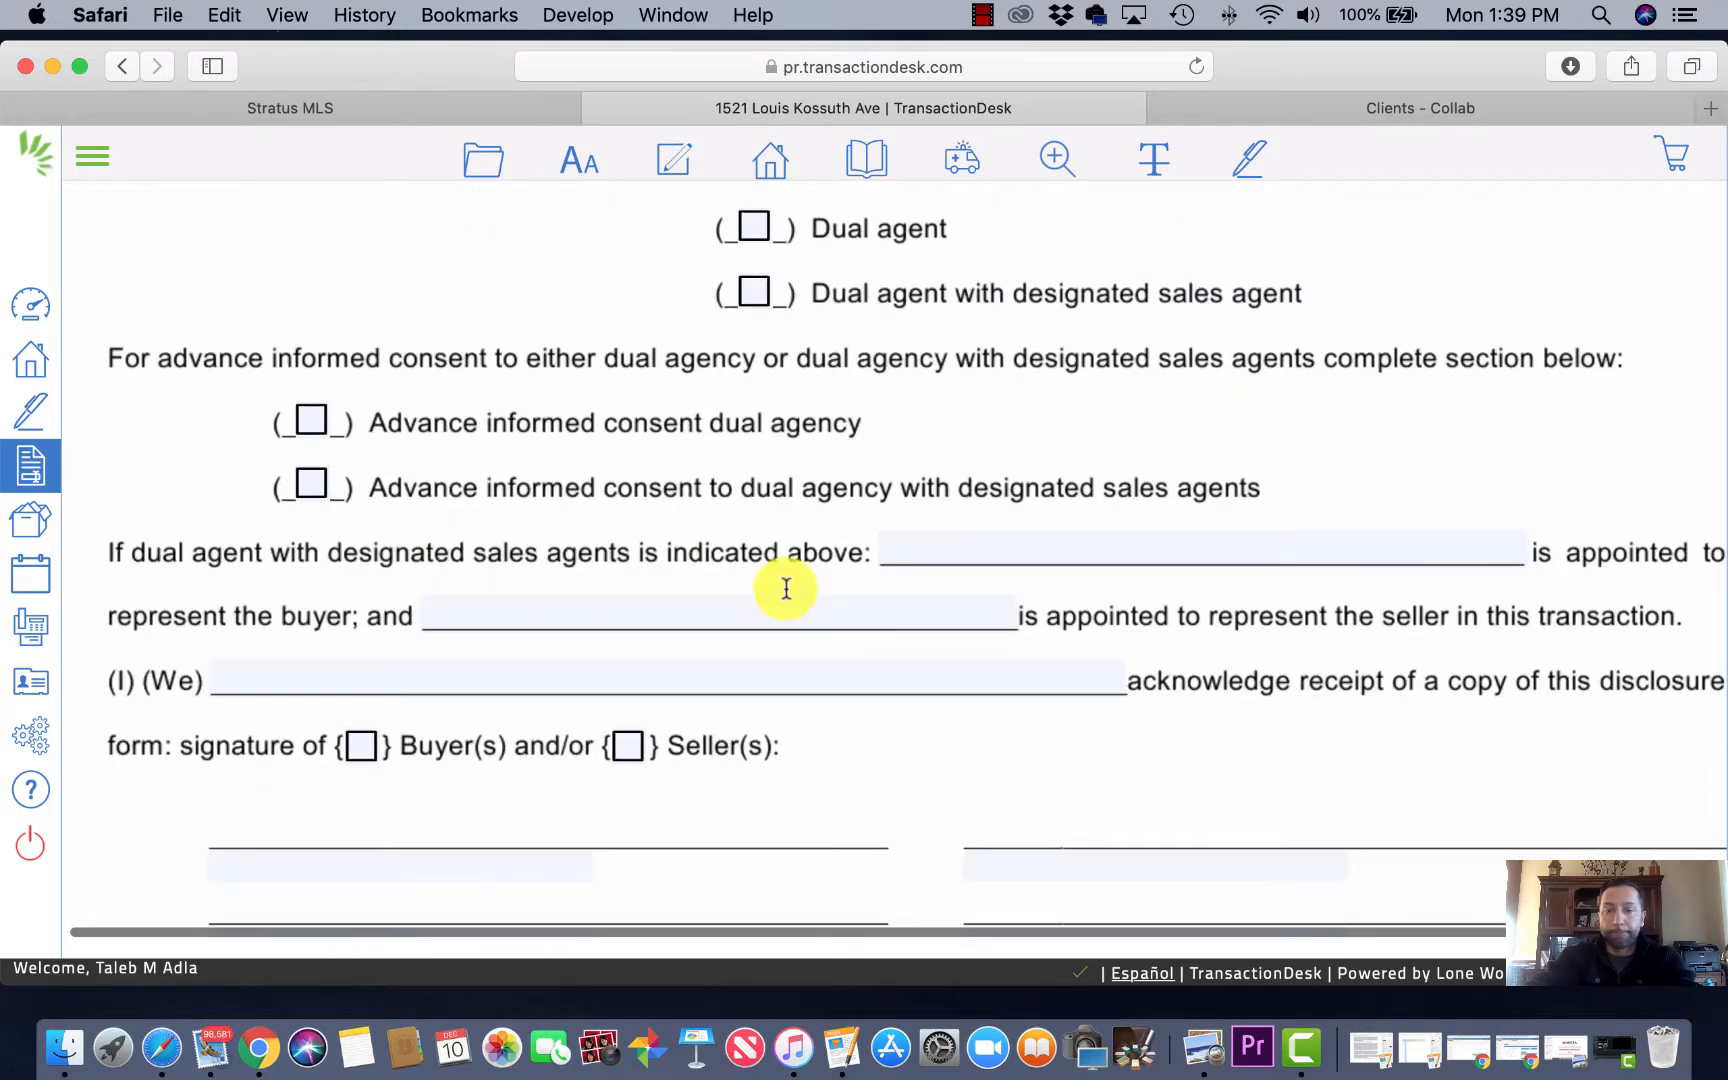
Step: Correct the acknowledging buyers' names line and add the buyers' surname at the end
{"action": "scroll", "coordinate": [836, 597], "scroll_direction": "right", "scroll_amount": 2}
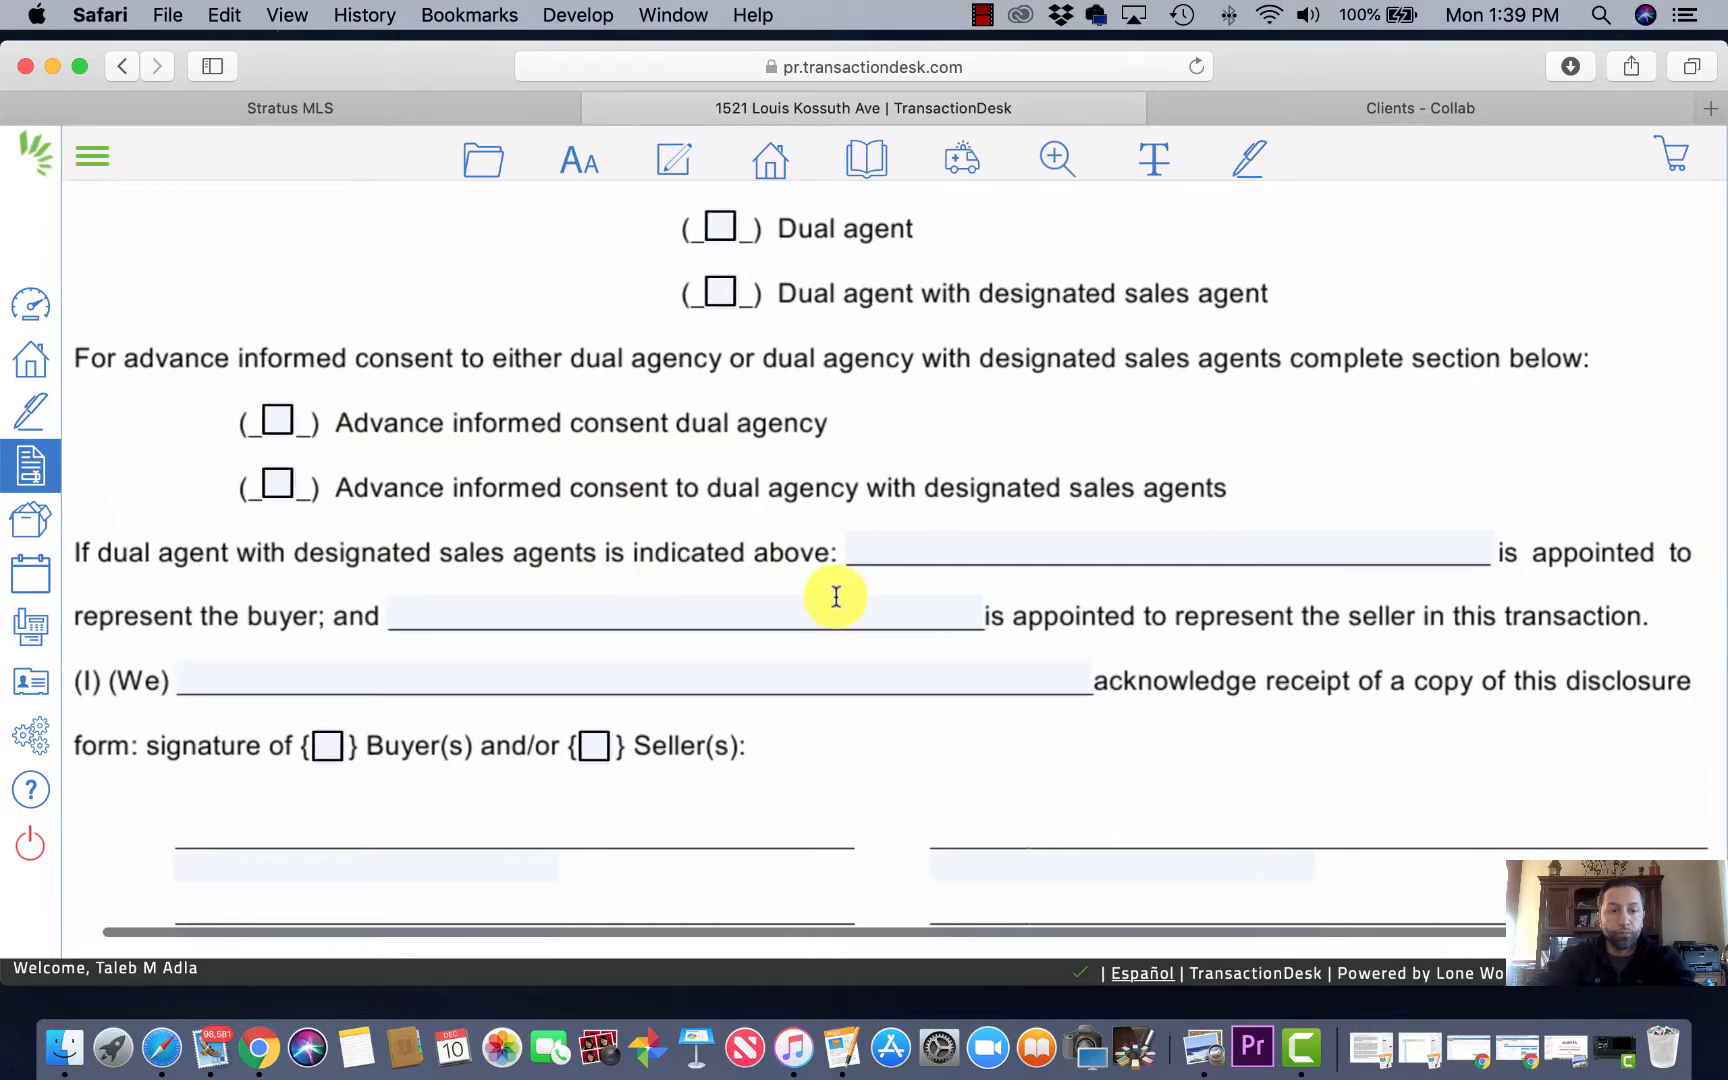
{"action": "left_click", "coordinate": [604, 681]}
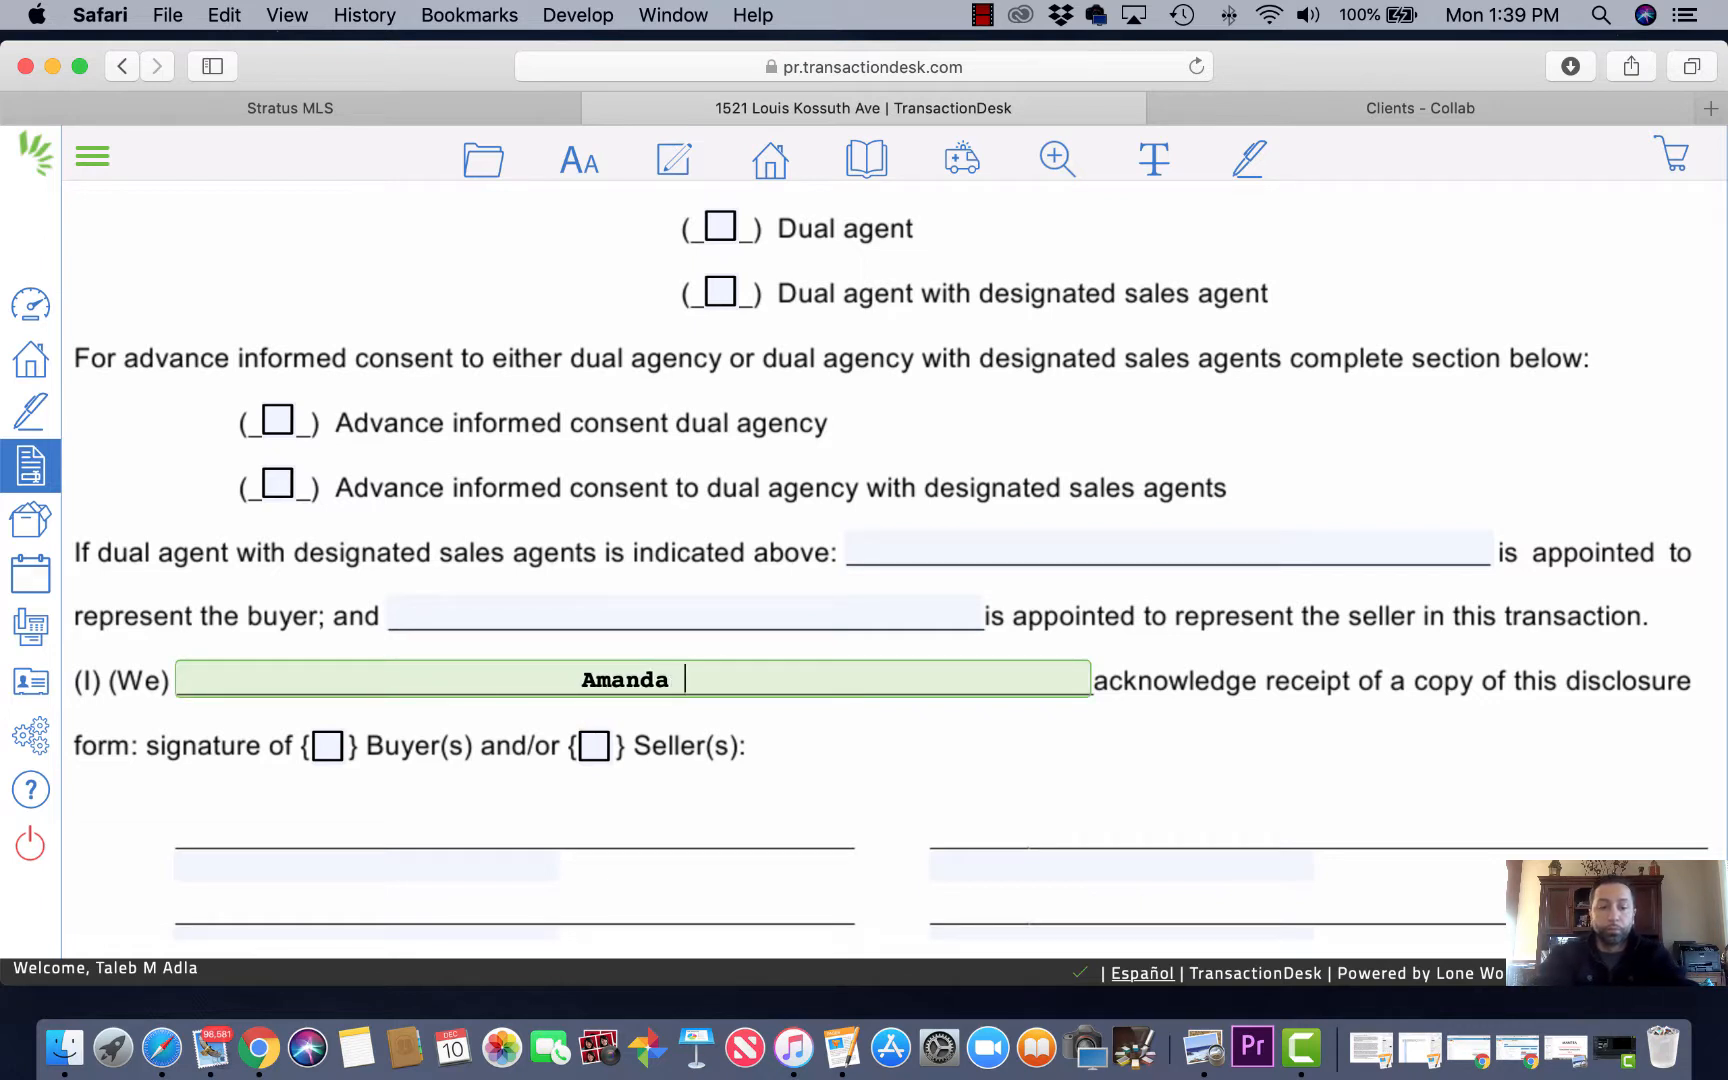
{"action": "key", "text": "BackSpace"}
{"action": "key", "text": "BackSpace"}
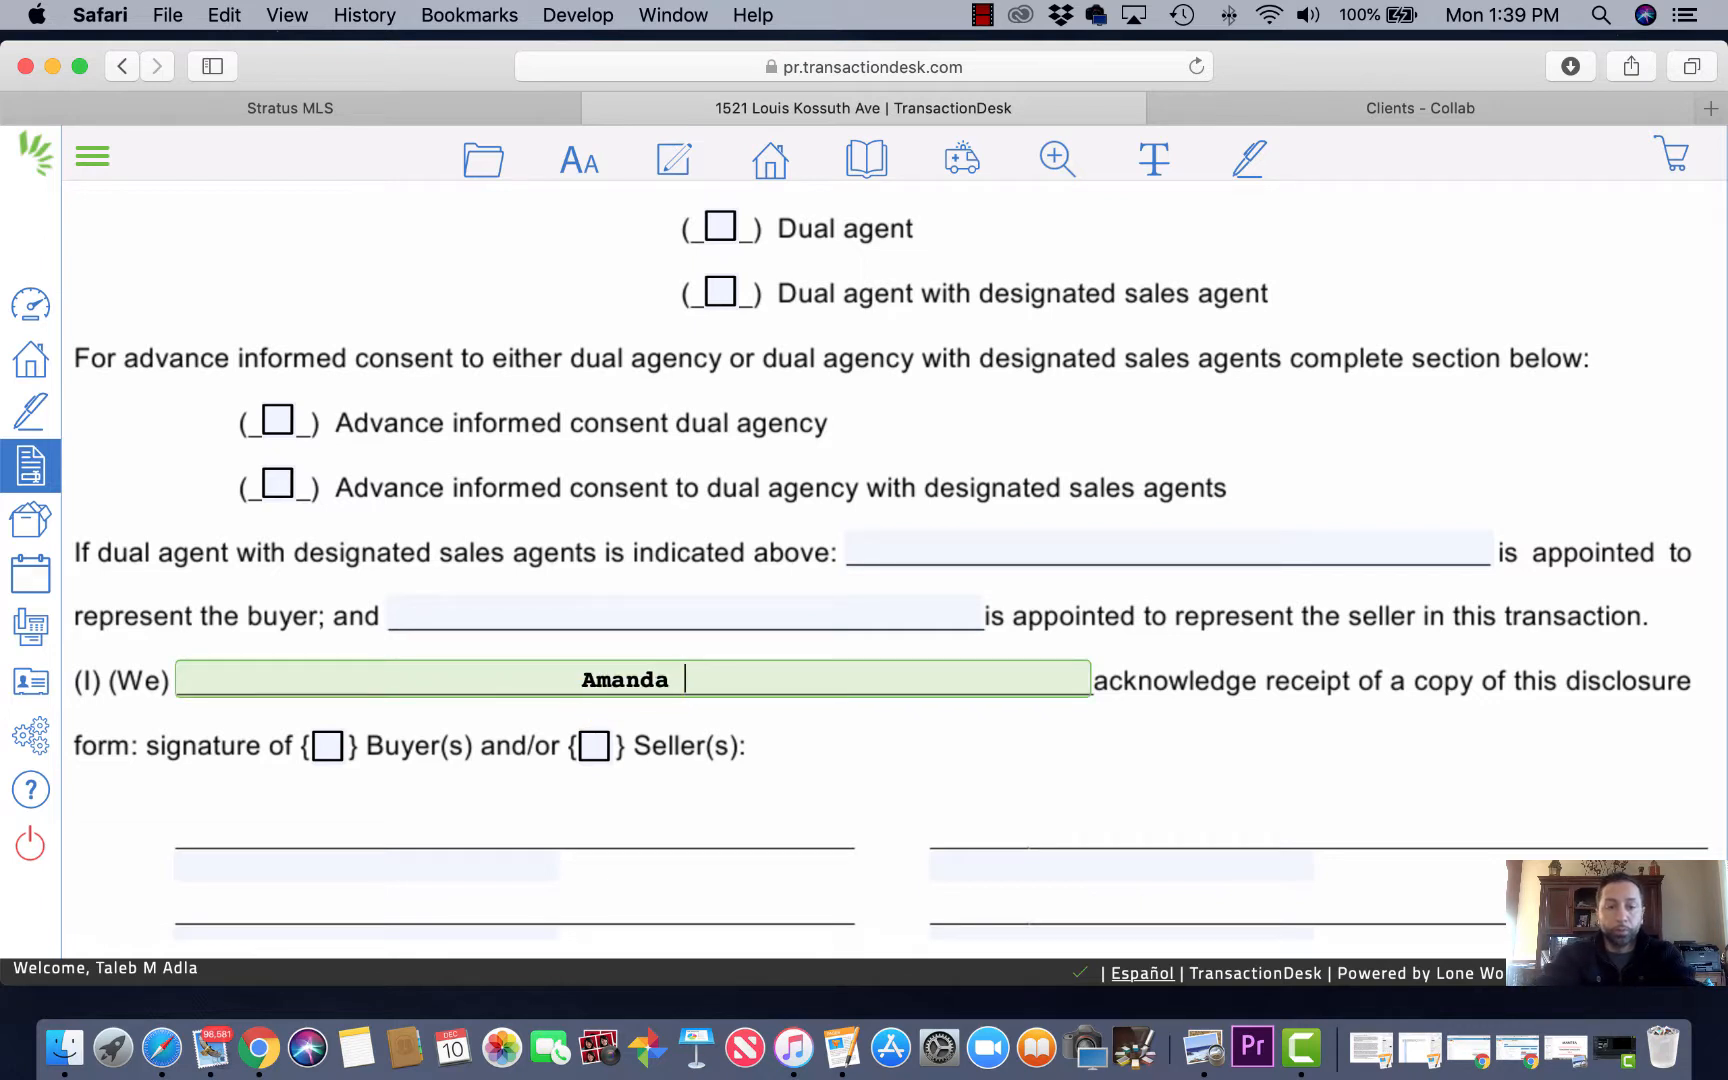
{"action": "type", "text": "a"}
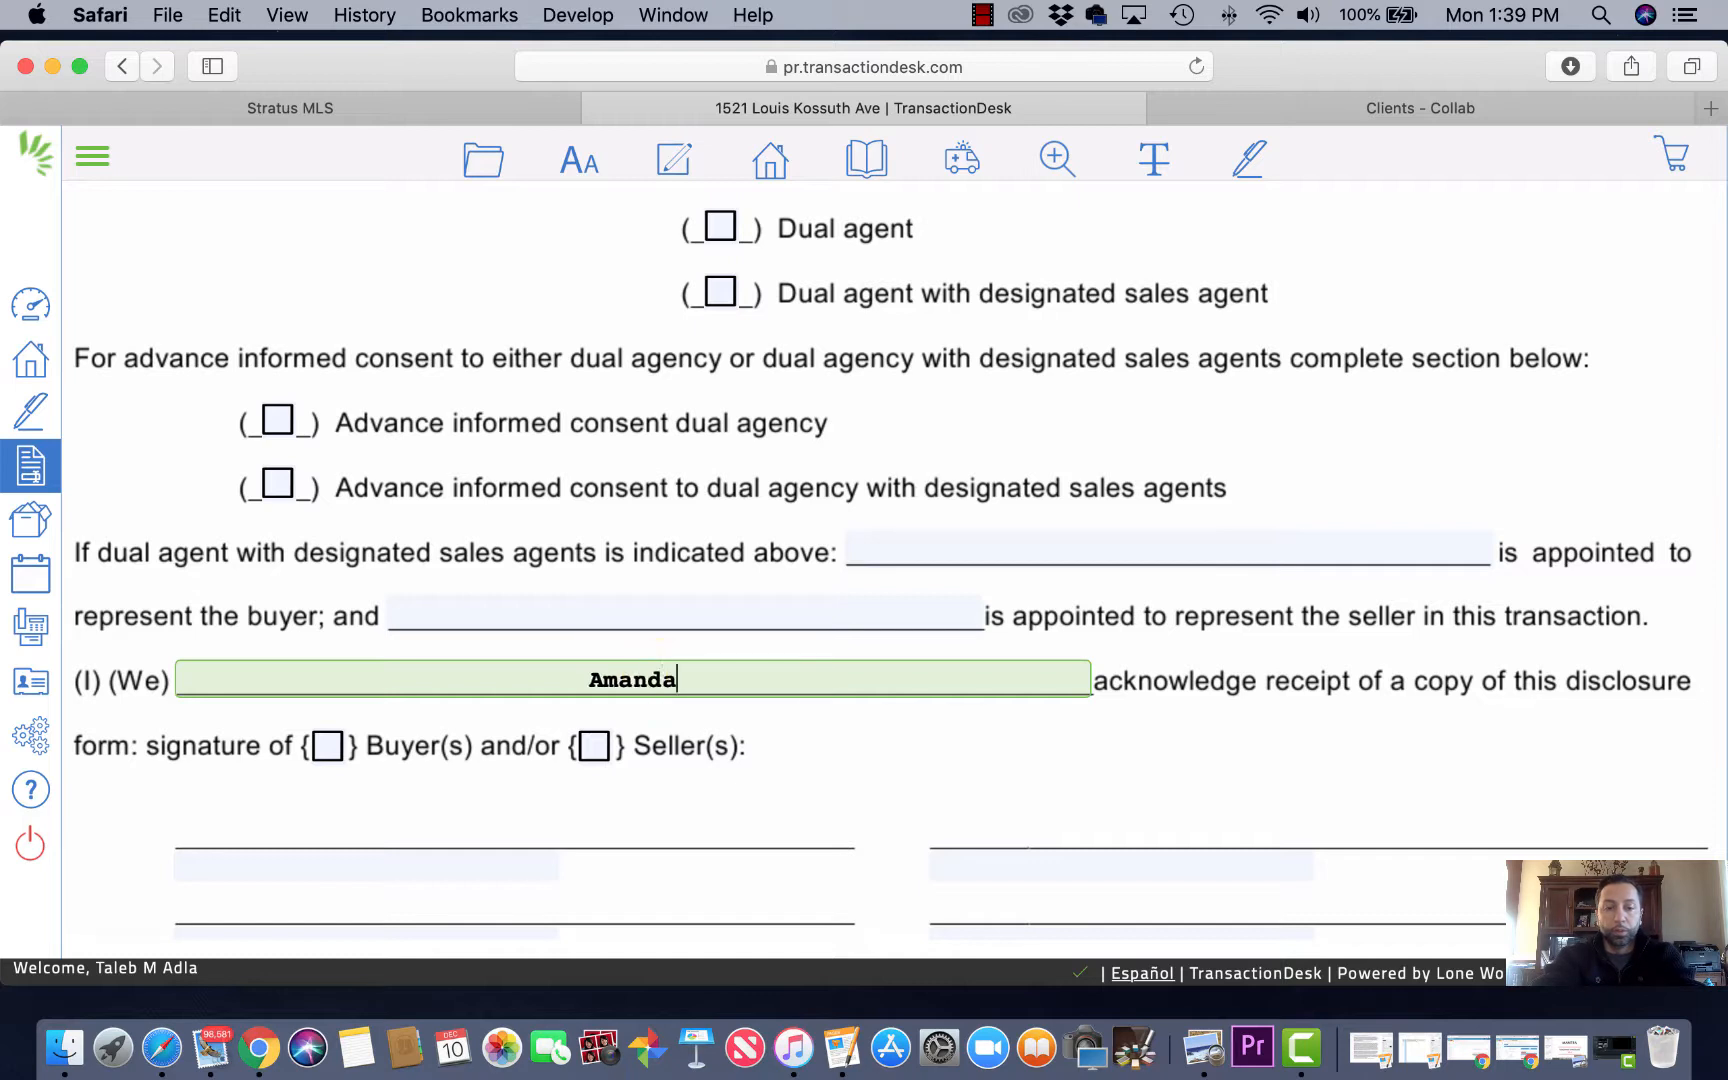
{"action": "left_click", "coordinate": [568, 681]}
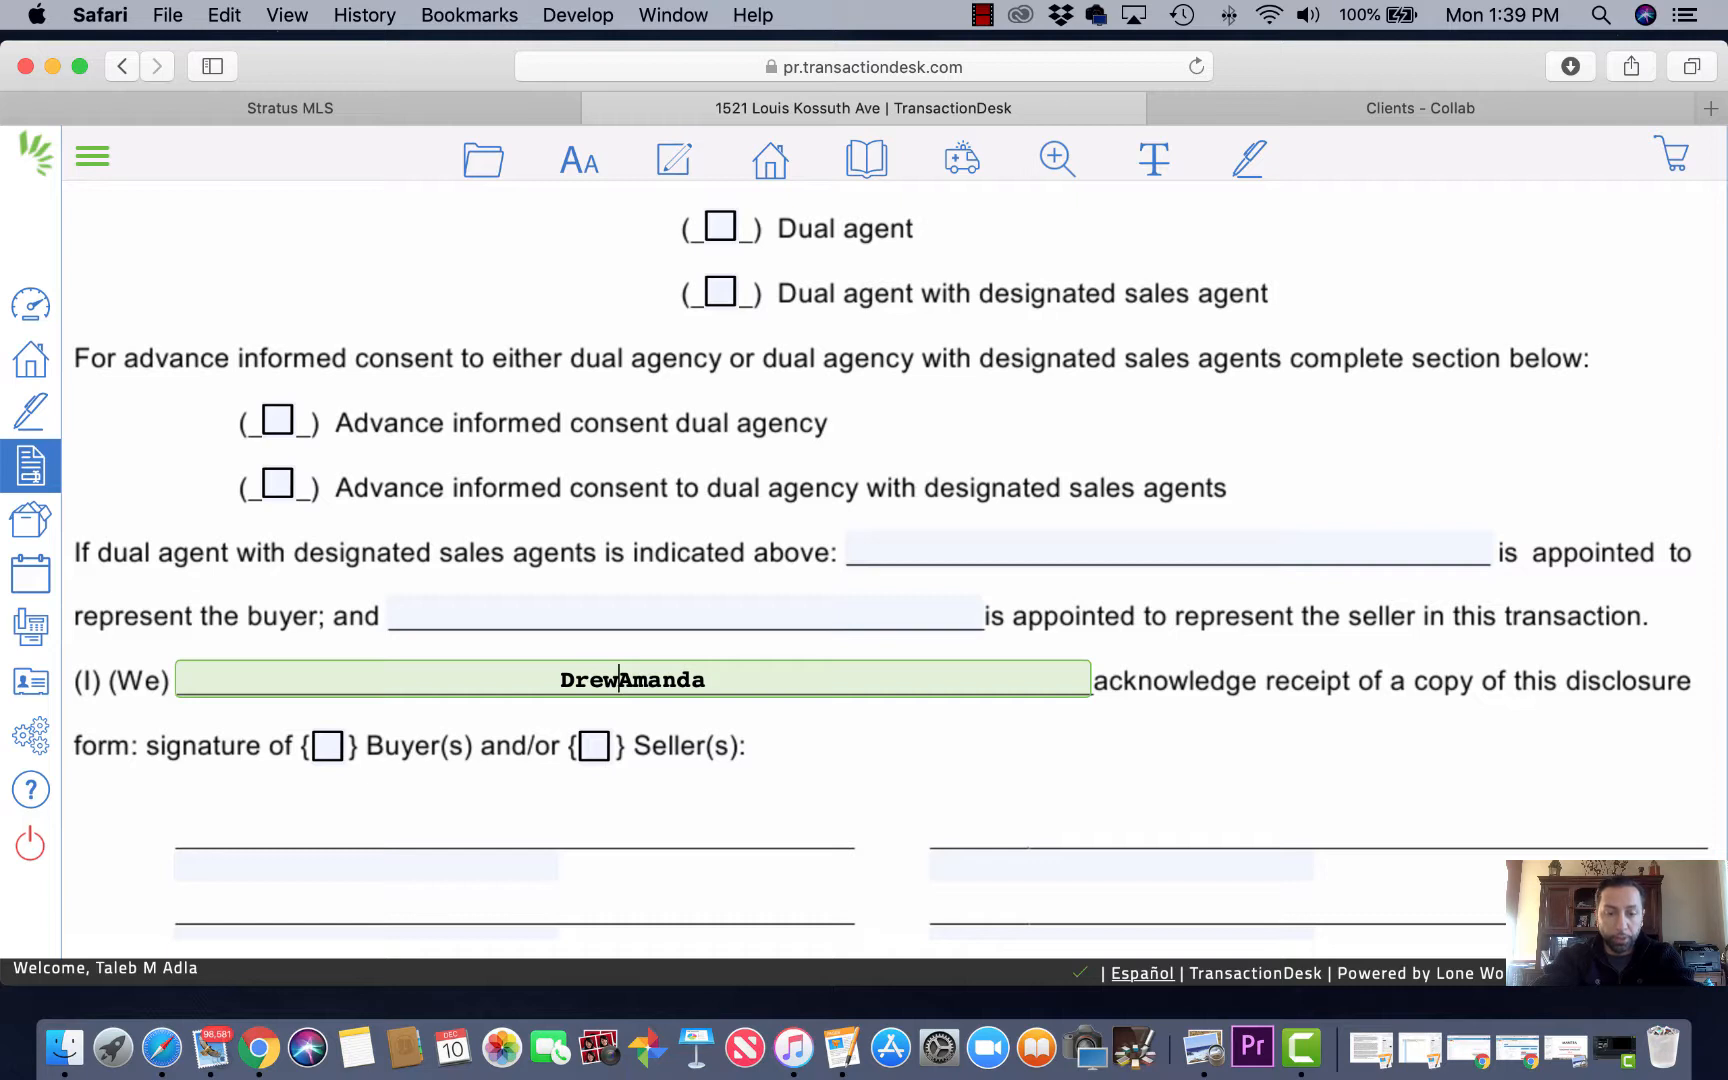
{"action": "left_click", "coordinate": [609, 681]}
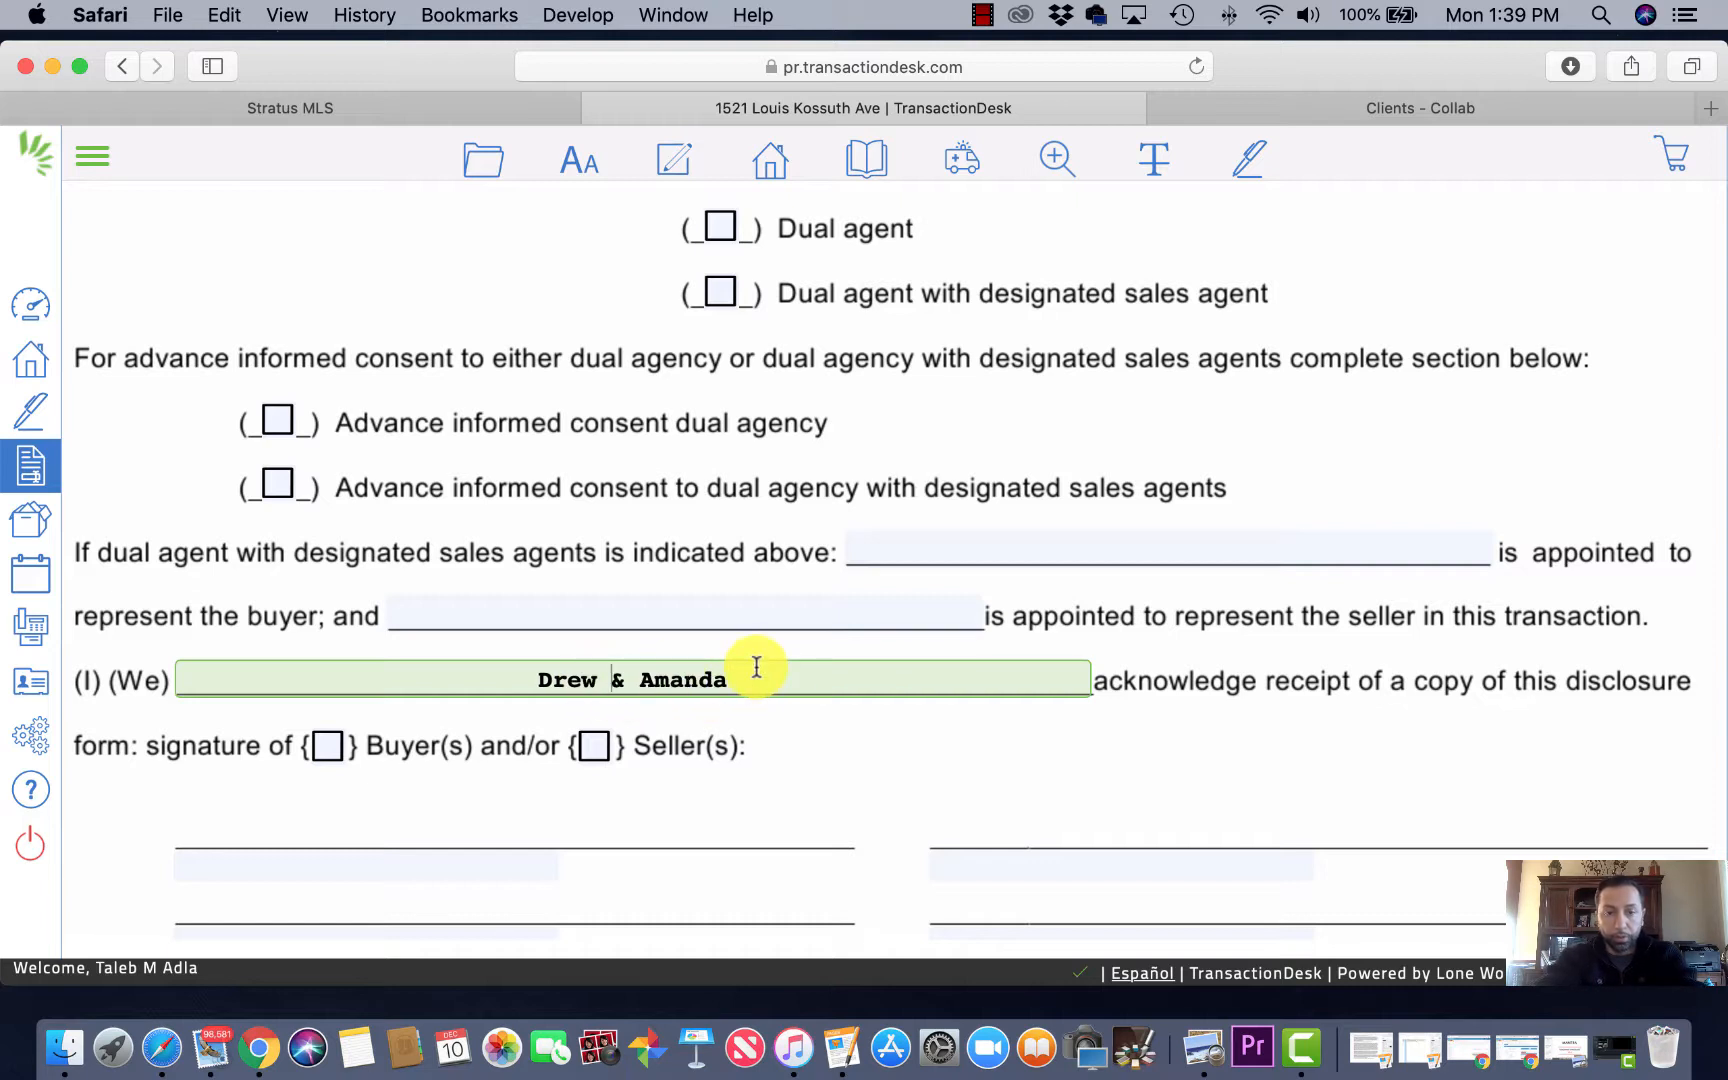
{"action": "left_click", "coordinate": [757, 667]}
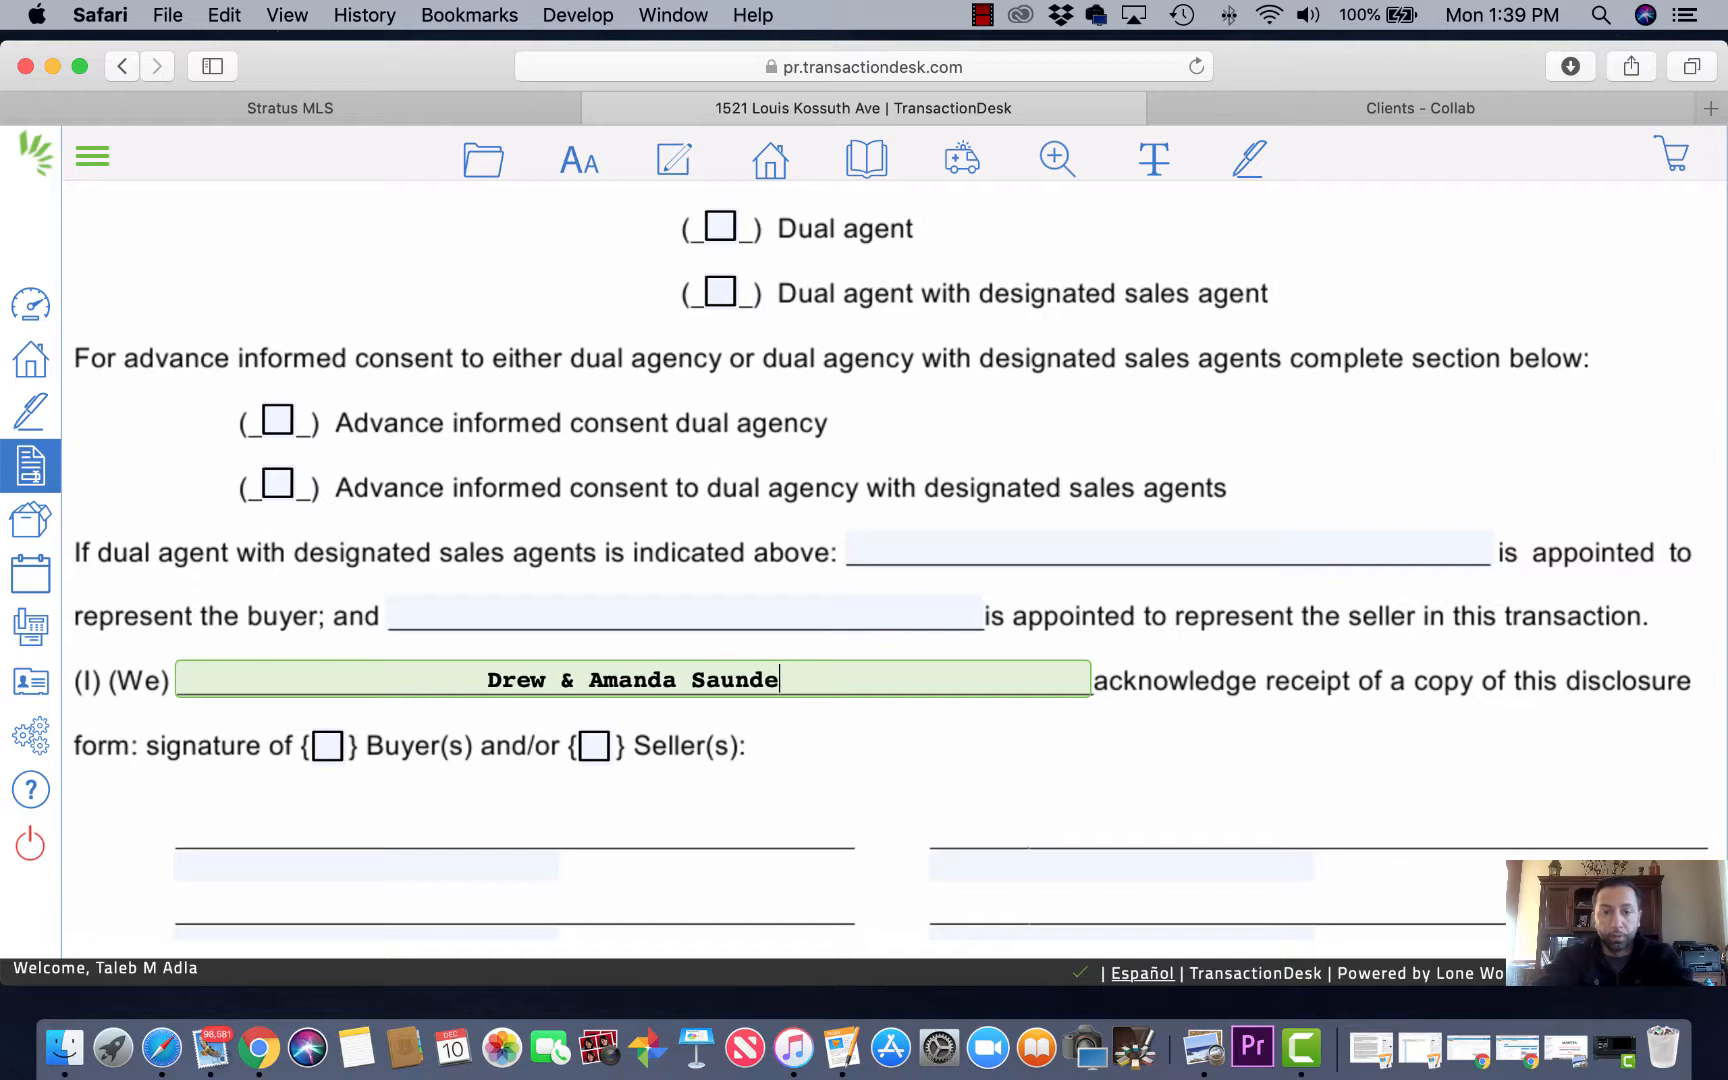
Step: Enter the first buyer's full name on the printed name line, then move to the second buyer's line
{"action": "scroll", "coordinate": [810, 733], "scroll_direction": "down", "scroll_amount": 2}
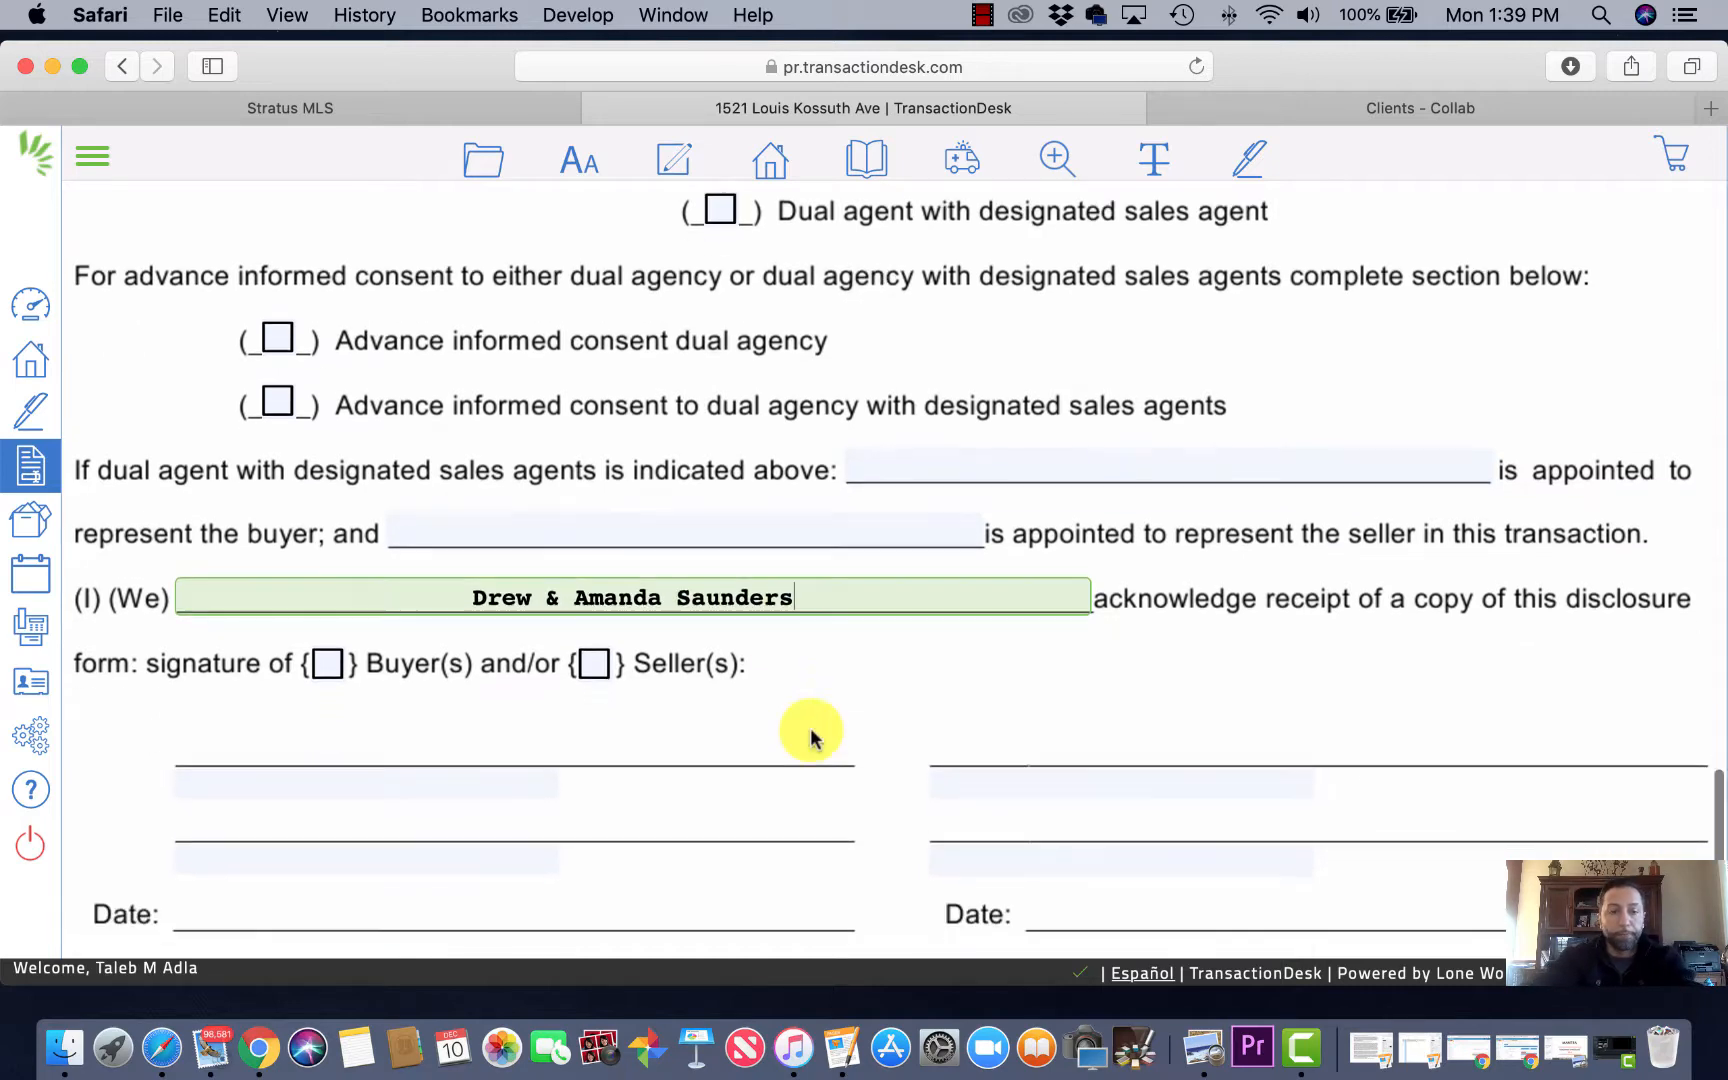
{"action": "scroll", "coordinate": [386, 767], "scroll_direction": "down", "scroll_amount": 2}
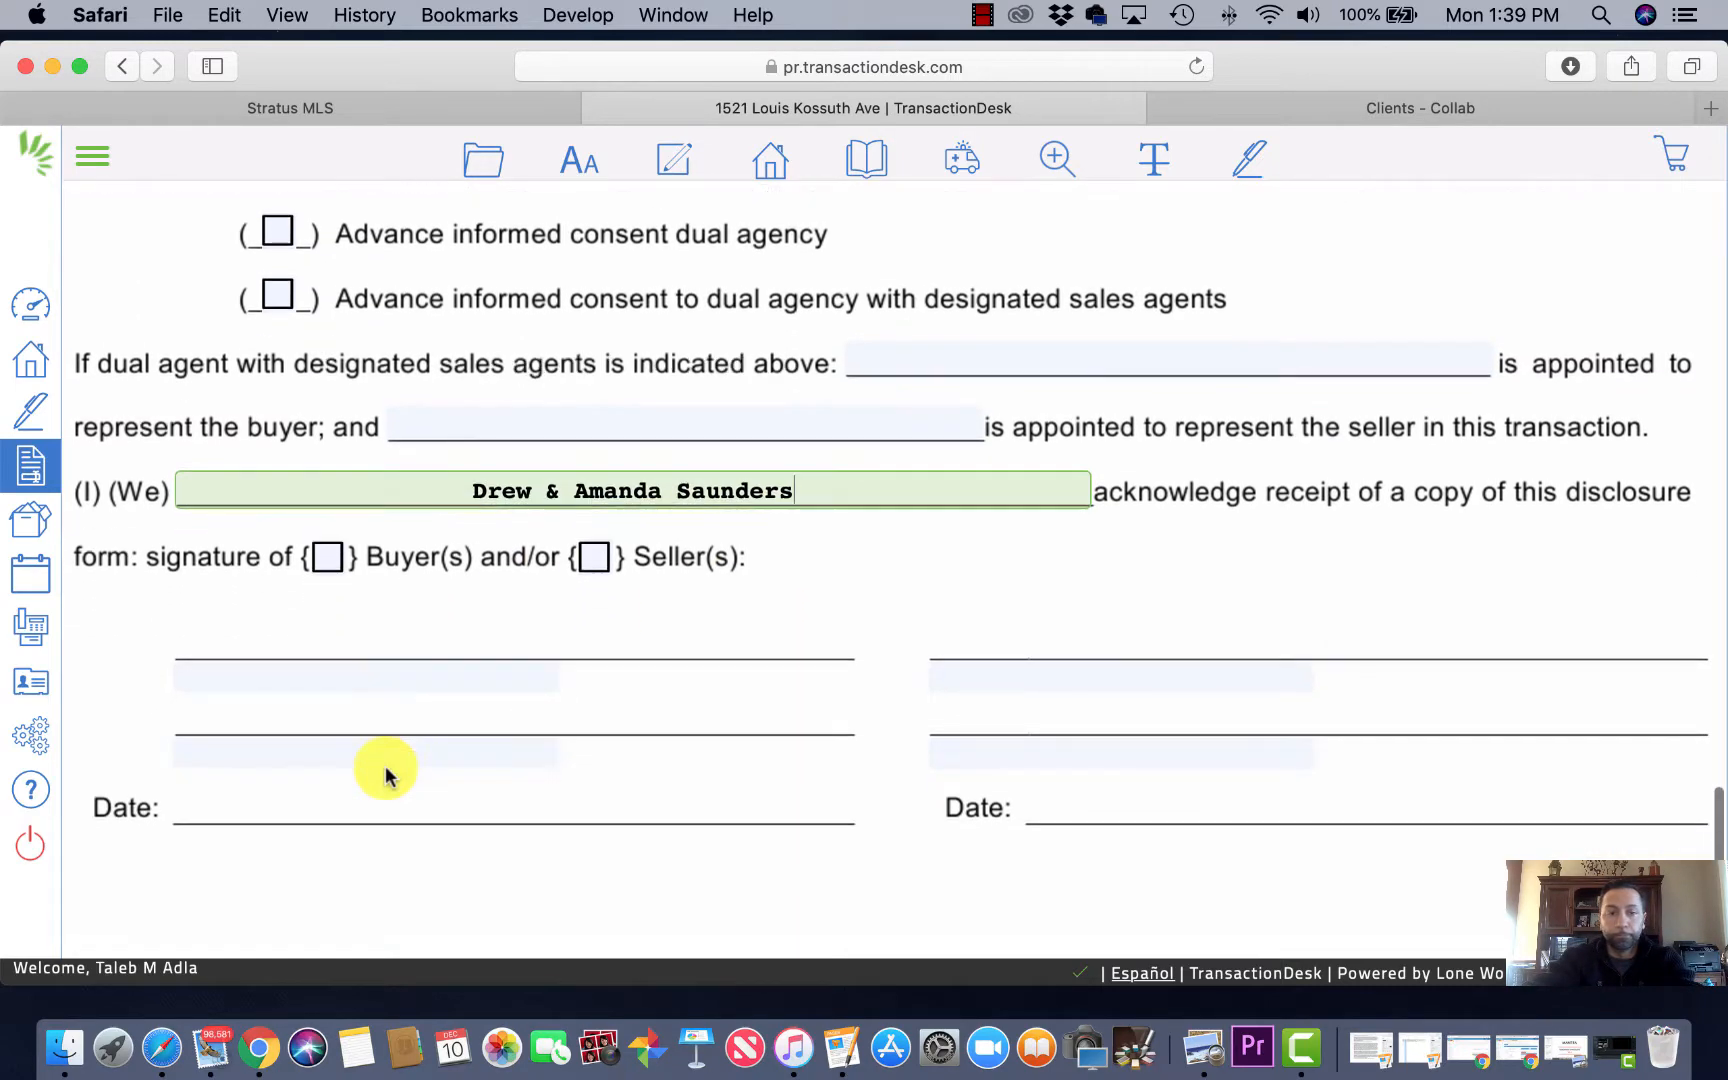
{"action": "scroll", "coordinate": [578, 663], "scroll_direction": "up", "scroll_amount": 3}
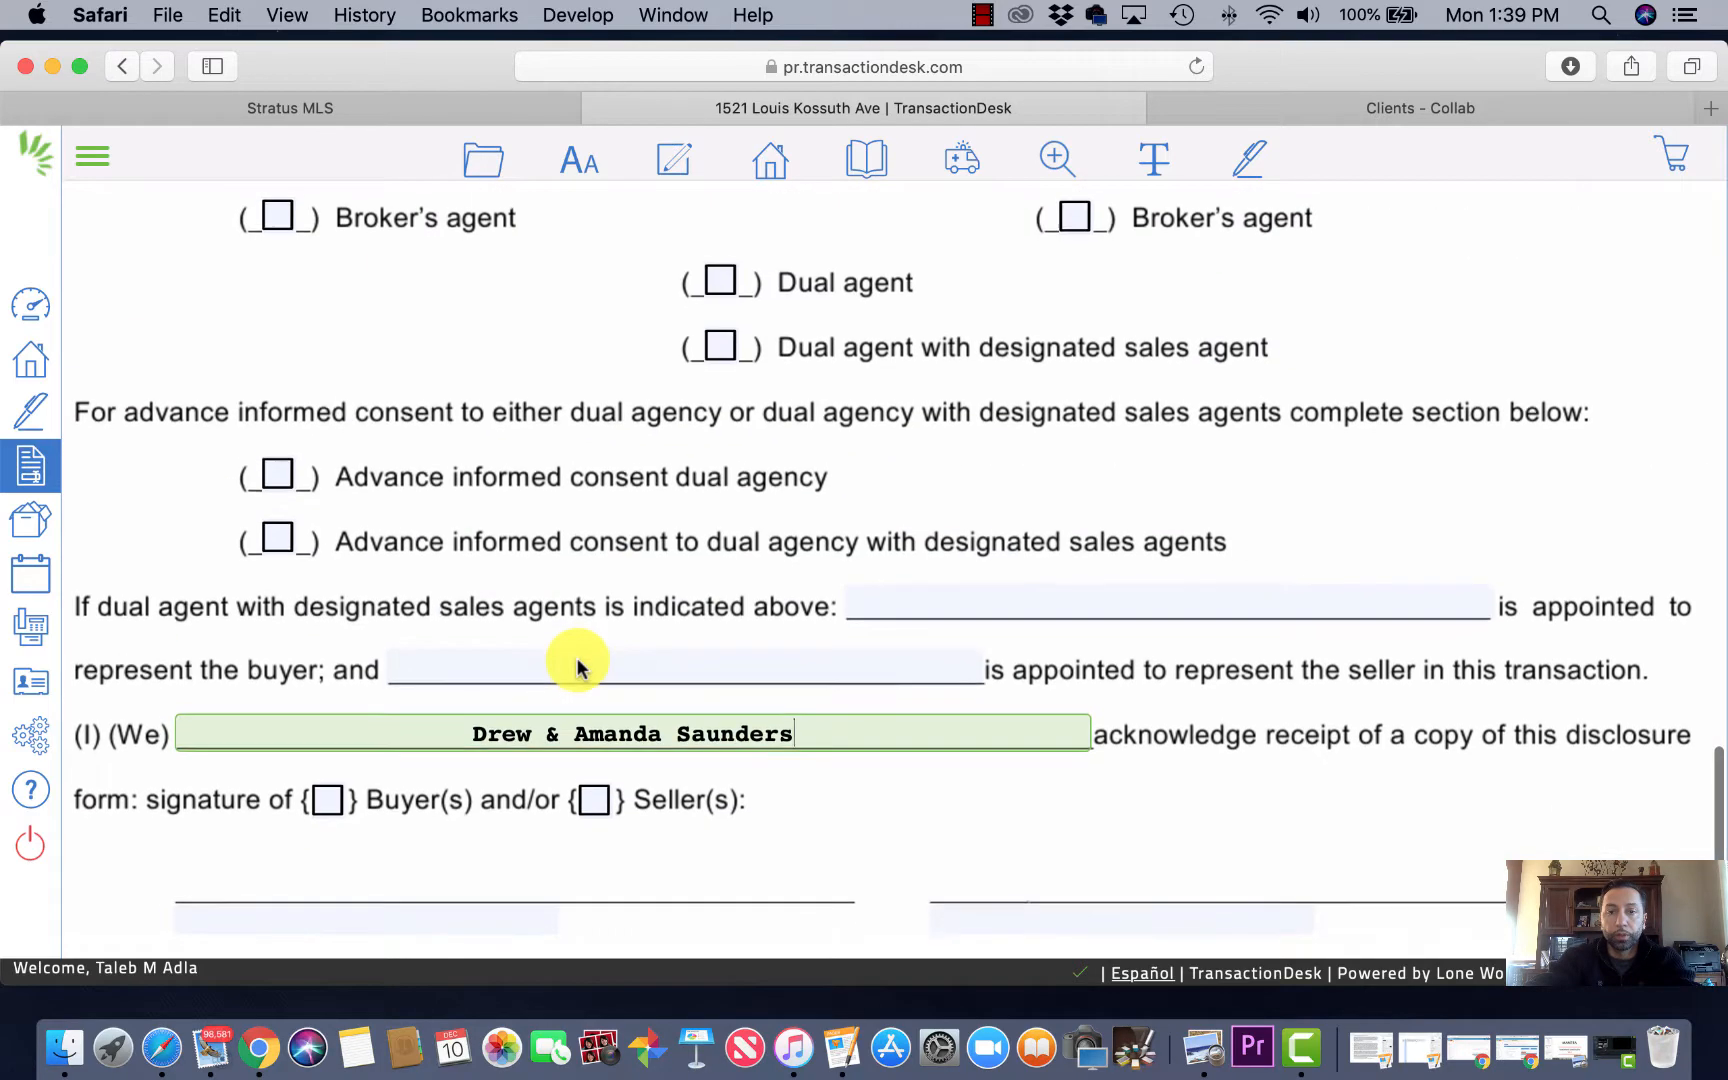
{"action": "scroll", "coordinate": [578, 663], "scroll_direction": "down", "scroll_amount": 3}
{"action": "scroll", "coordinate": [578, 663], "scroll_direction": "up", "scroll_amount": 7}
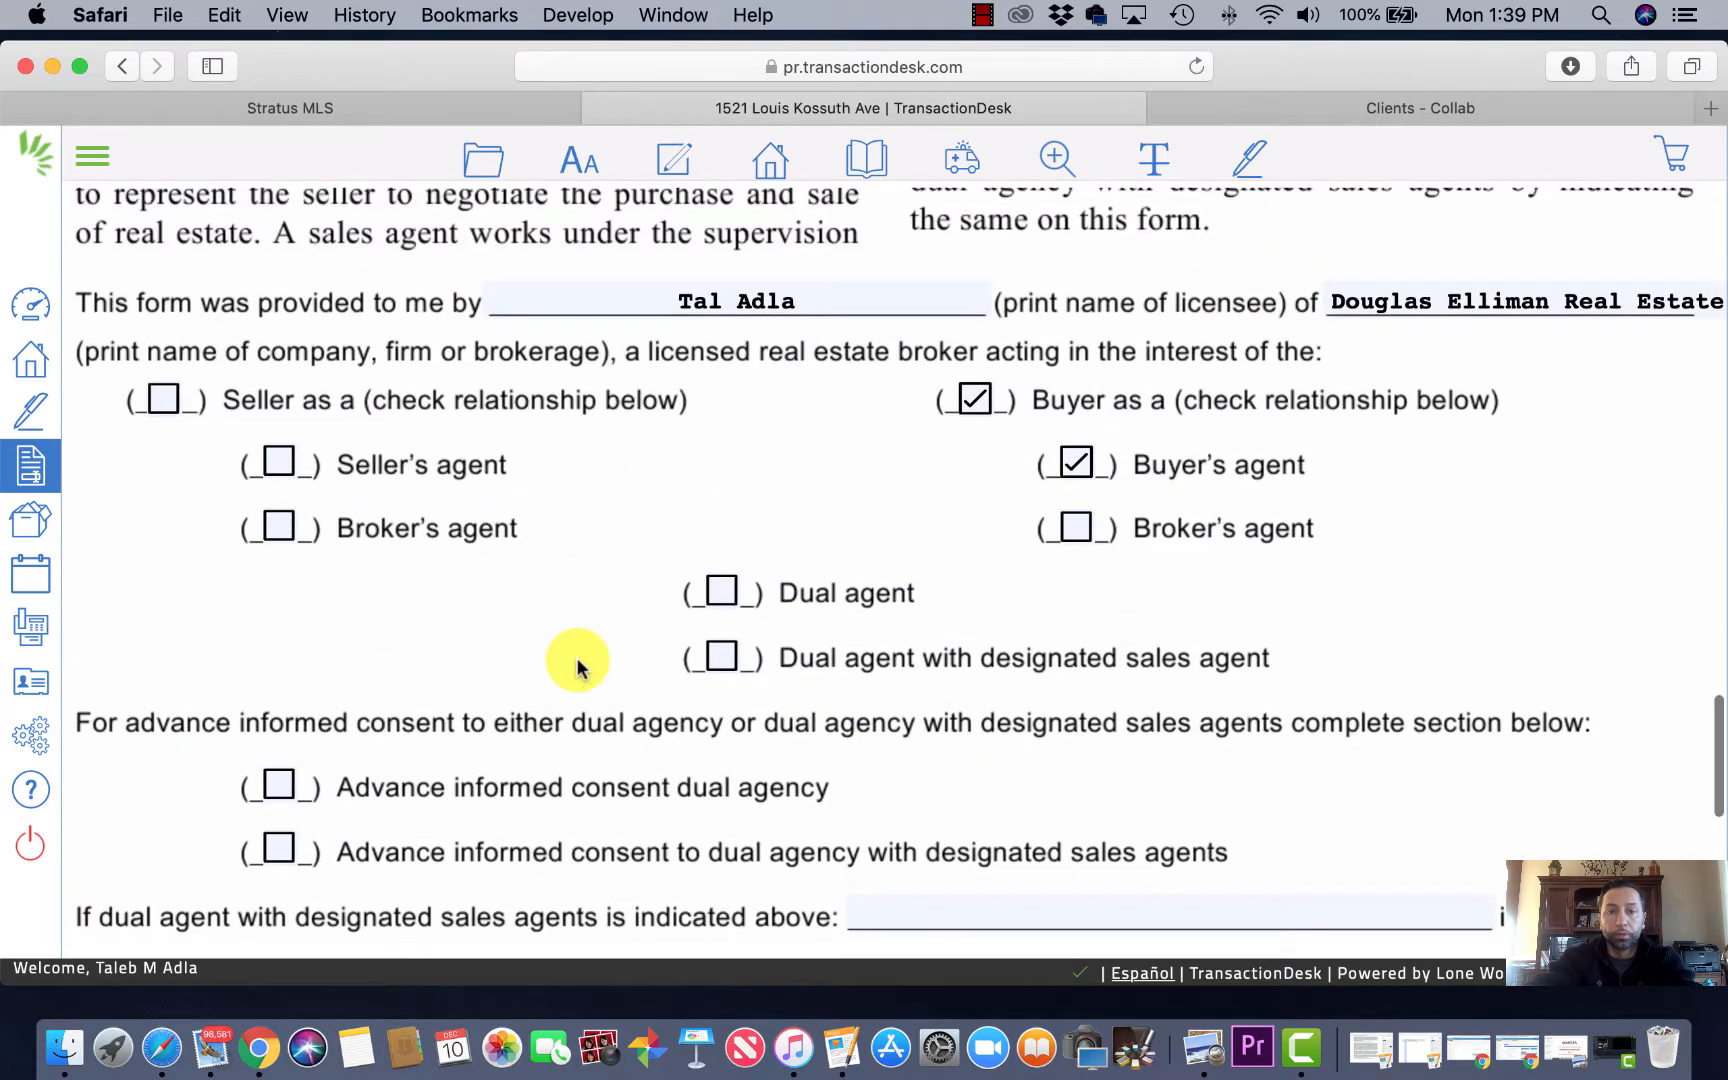
{"action": "scroll", "coordinate": [578, 663], "scroll_direction": "down", "scroll_amount": 5}
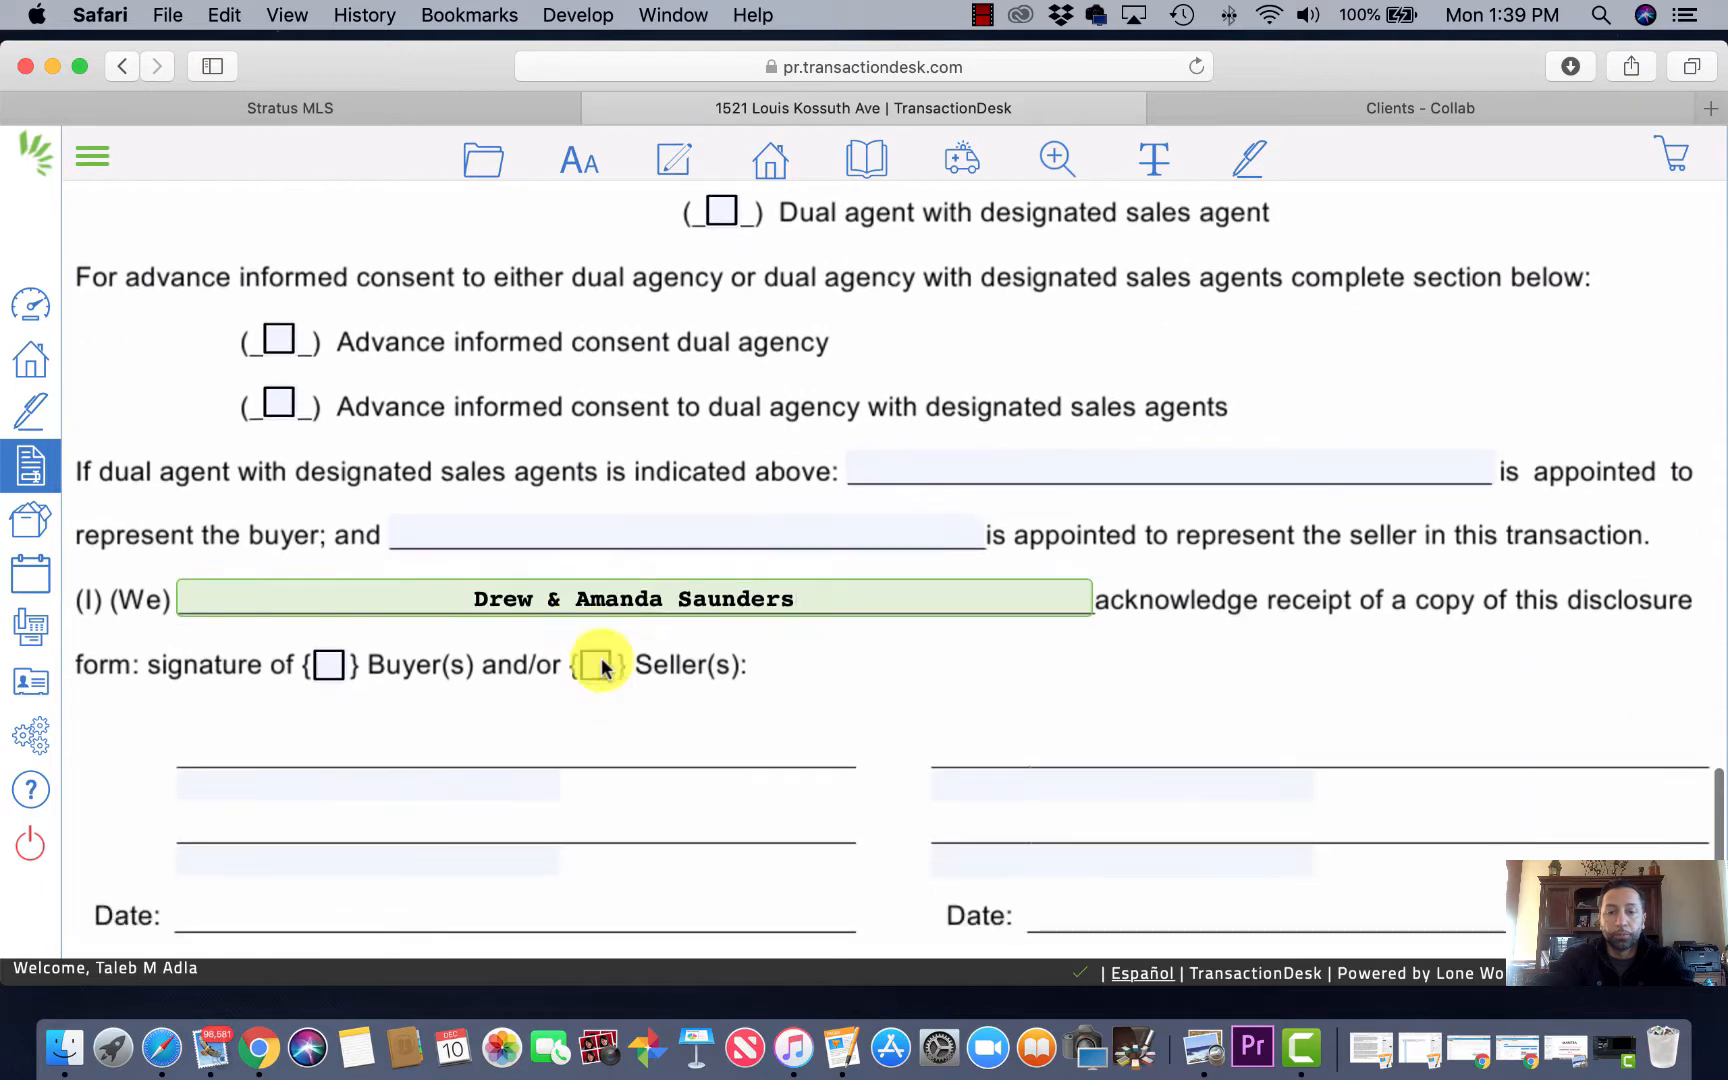
{"action": "left_click", "coordinate": [990, 787]}
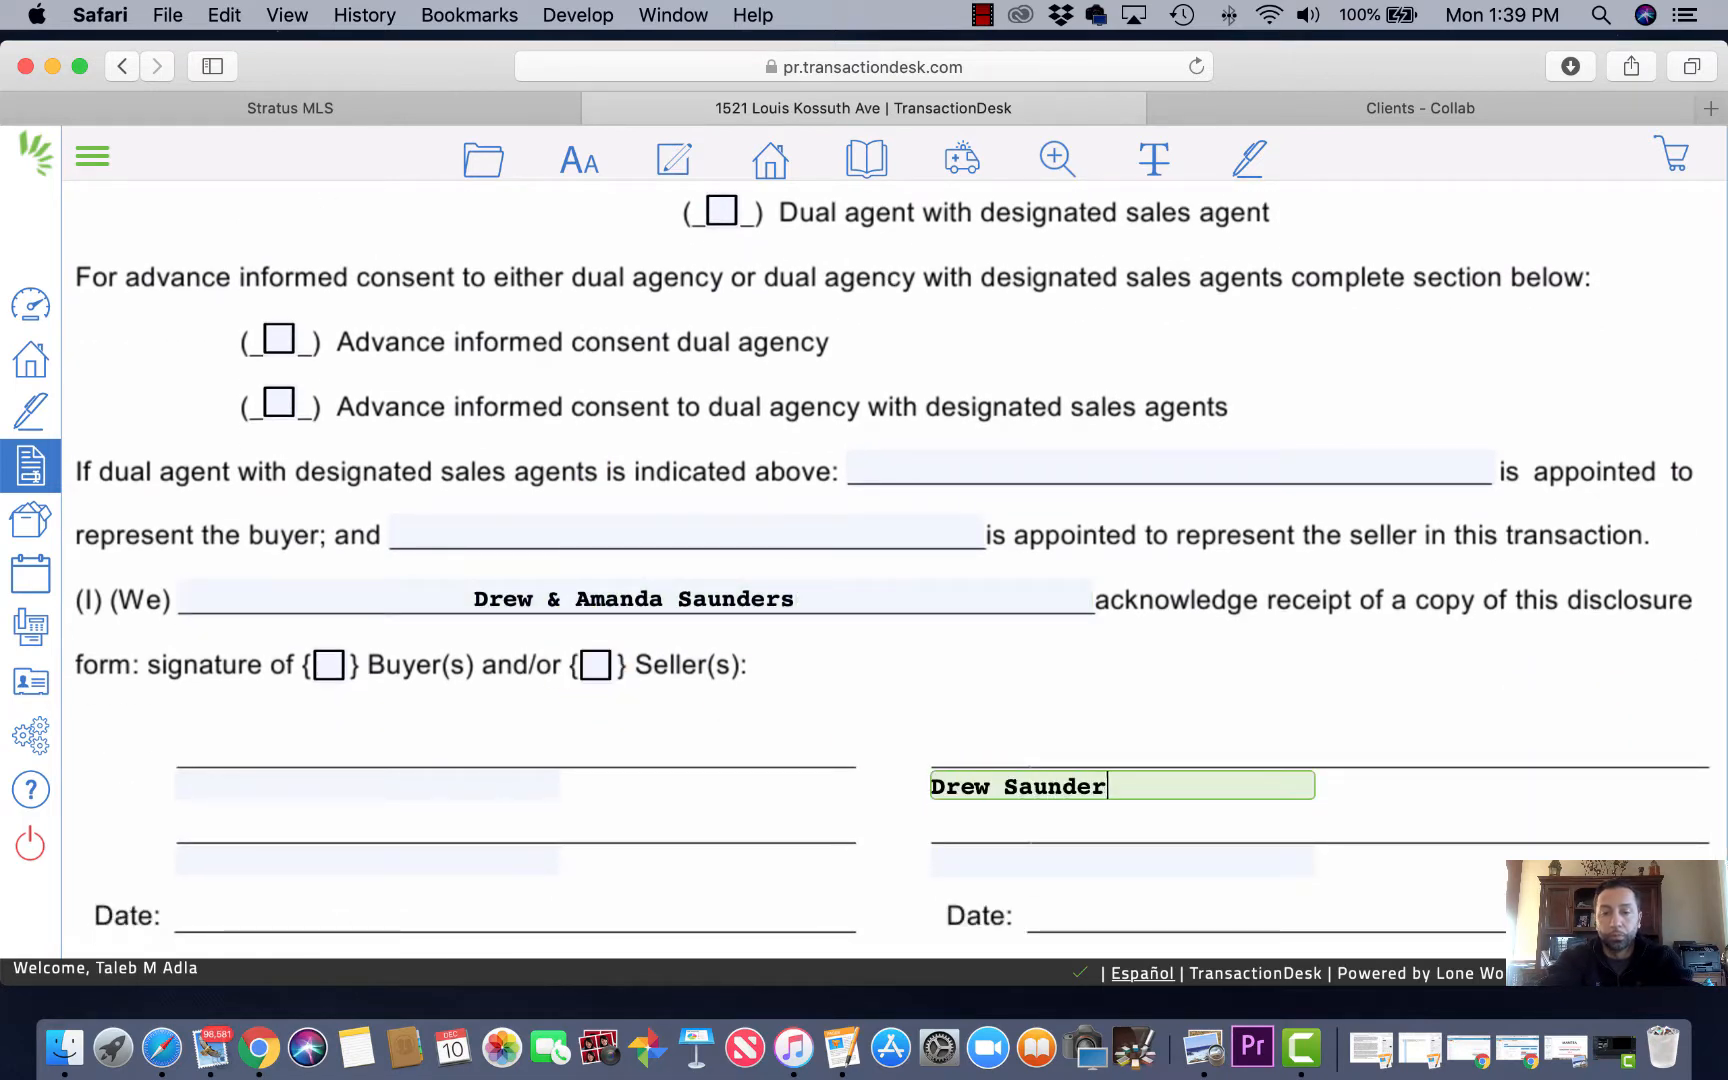
{"action": "left_click", "coordinate": [1049, 851]}
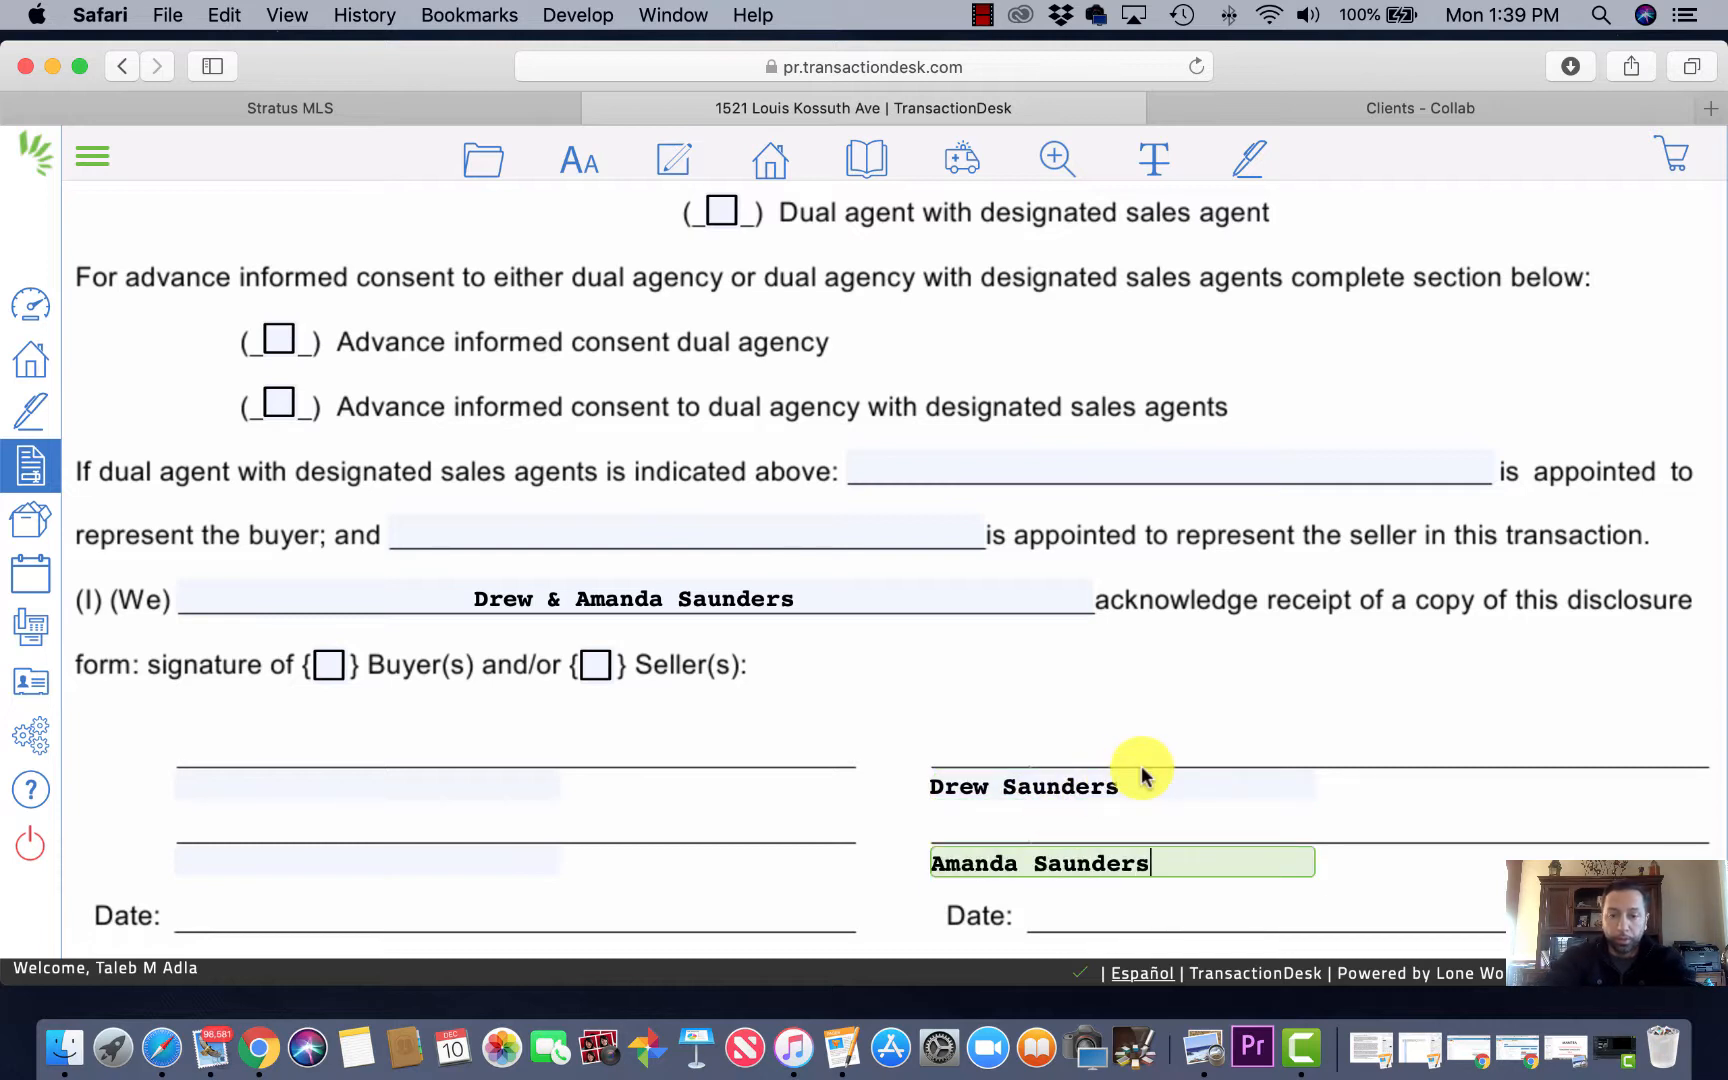
{"action": "scroll", "coordinate": [1142, 770], "scroll_direction": "down", "scroll_amount": 2}
{"action": "scroll", "coordinate": [854, 718], "scroll_direction": "down", "scroll_amount": 4}
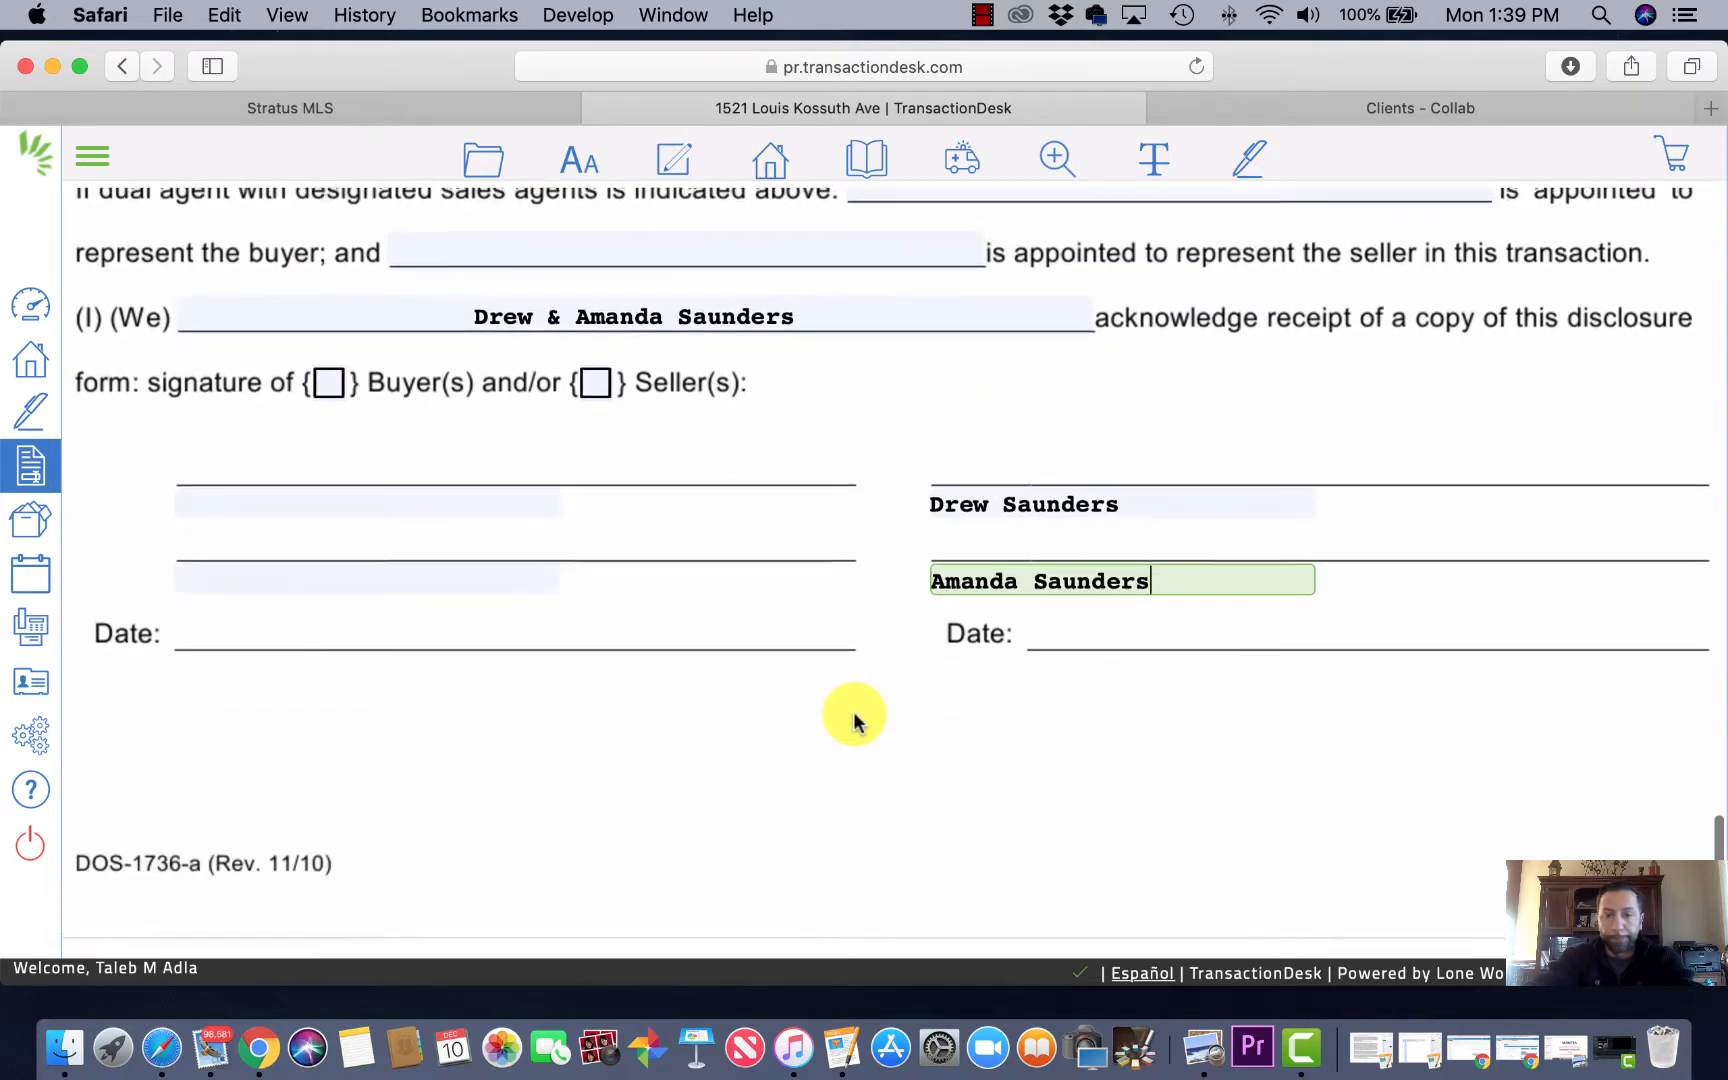
{"action": "scroll", "coordinate": [854, 718], "scroll_direction": "up", "scroll_amount": 4}
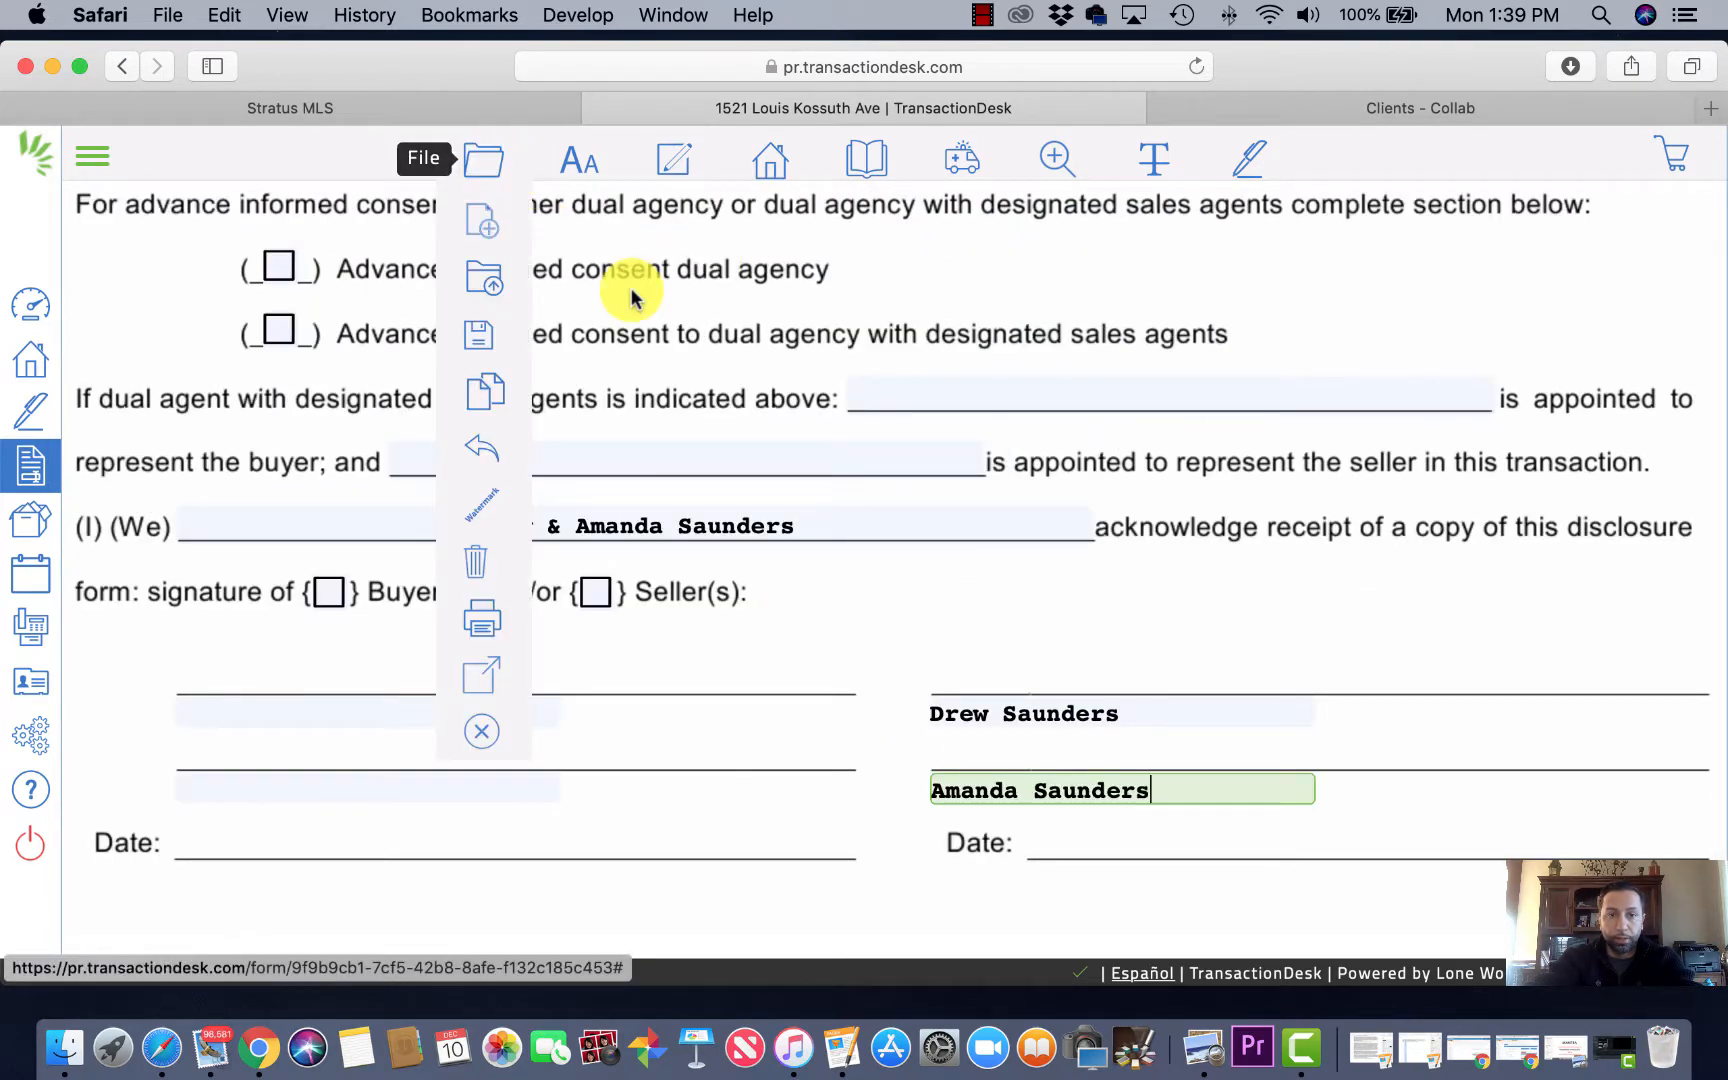
Step: Keep the buyer relationship box ticked and mark the signatures as Buyer(s)
{"action": "scroll", "coordinate": [918, 390], "scroll_direction": "up", "scroll_amount": 6}
{"action": "scroll", "coordinate": [918, 395], "scroll_direction": "up", "scroll_amount": 15}
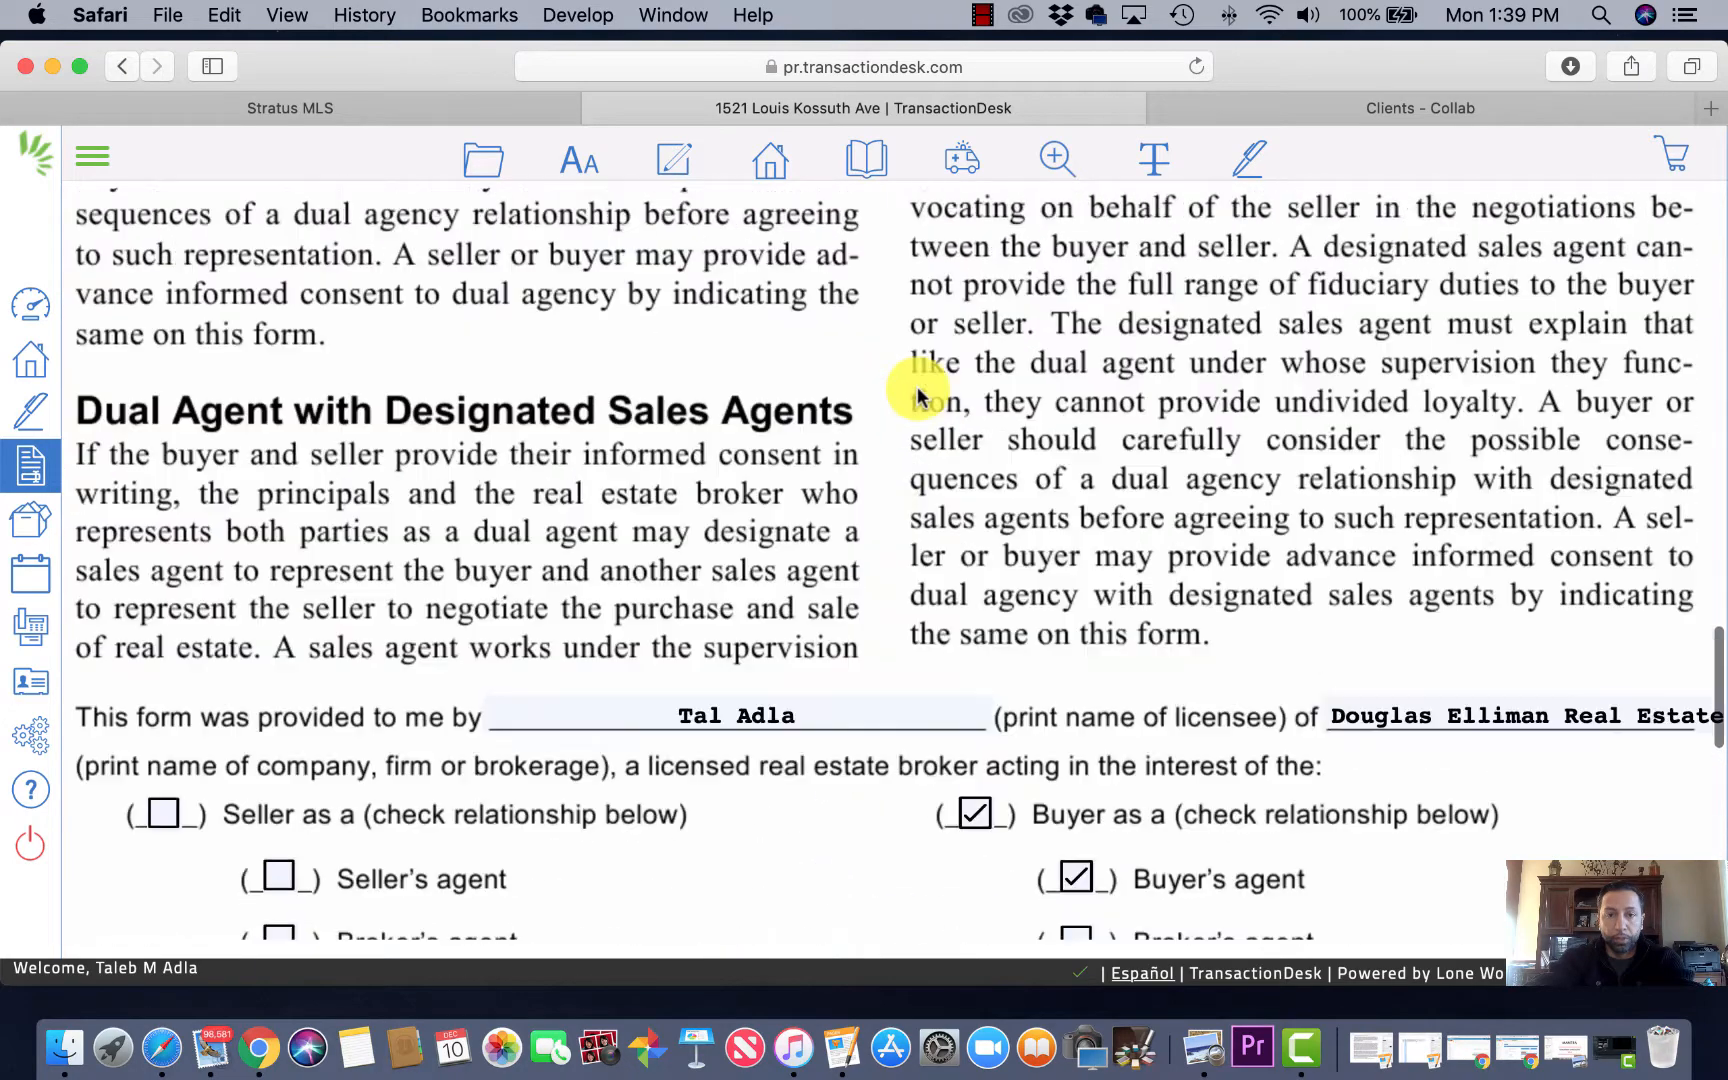
{"action": "scroll", "coordinate": [918, 395], "scroll_direction": "down", "scroll_amount": 20}
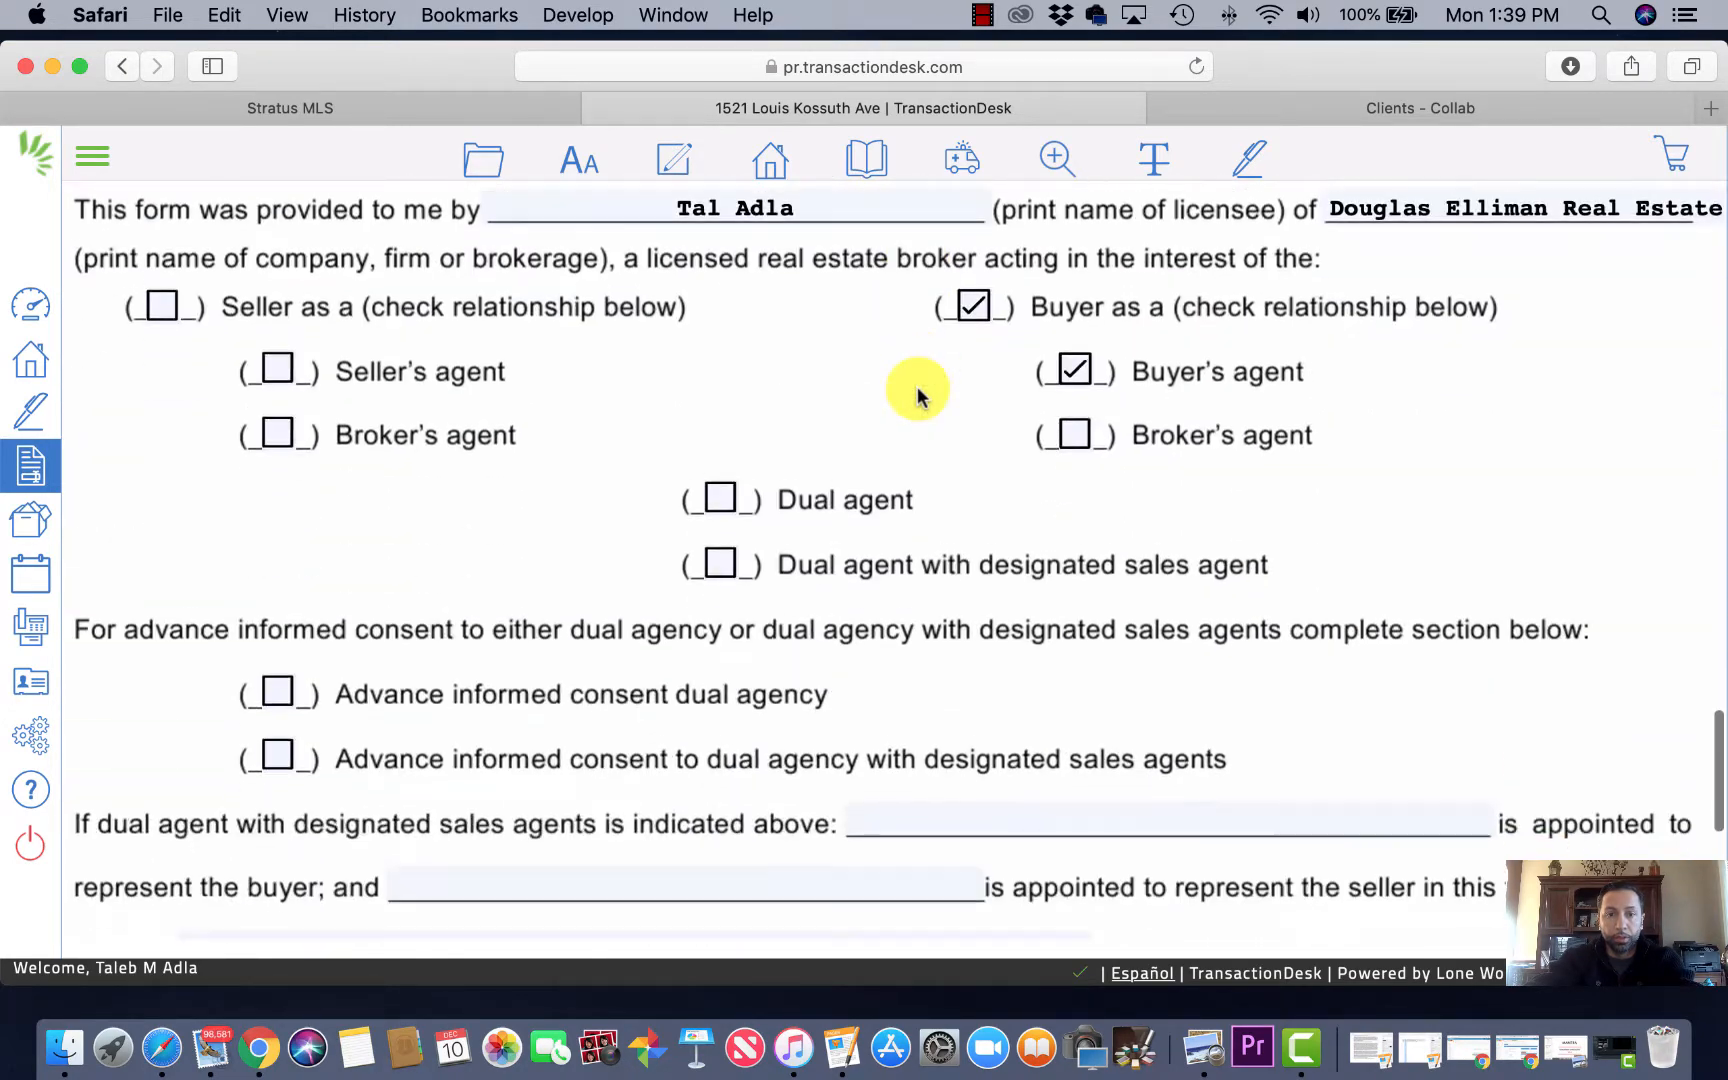
{"action": "scroll", "coordinate": [1000, 310], "scroll_direction": "up", "scroll_amount": 4}
{"action": "scroll", "coordinate": [1040, 325], "scroll_direction": "up", "scroll_amount": 2}
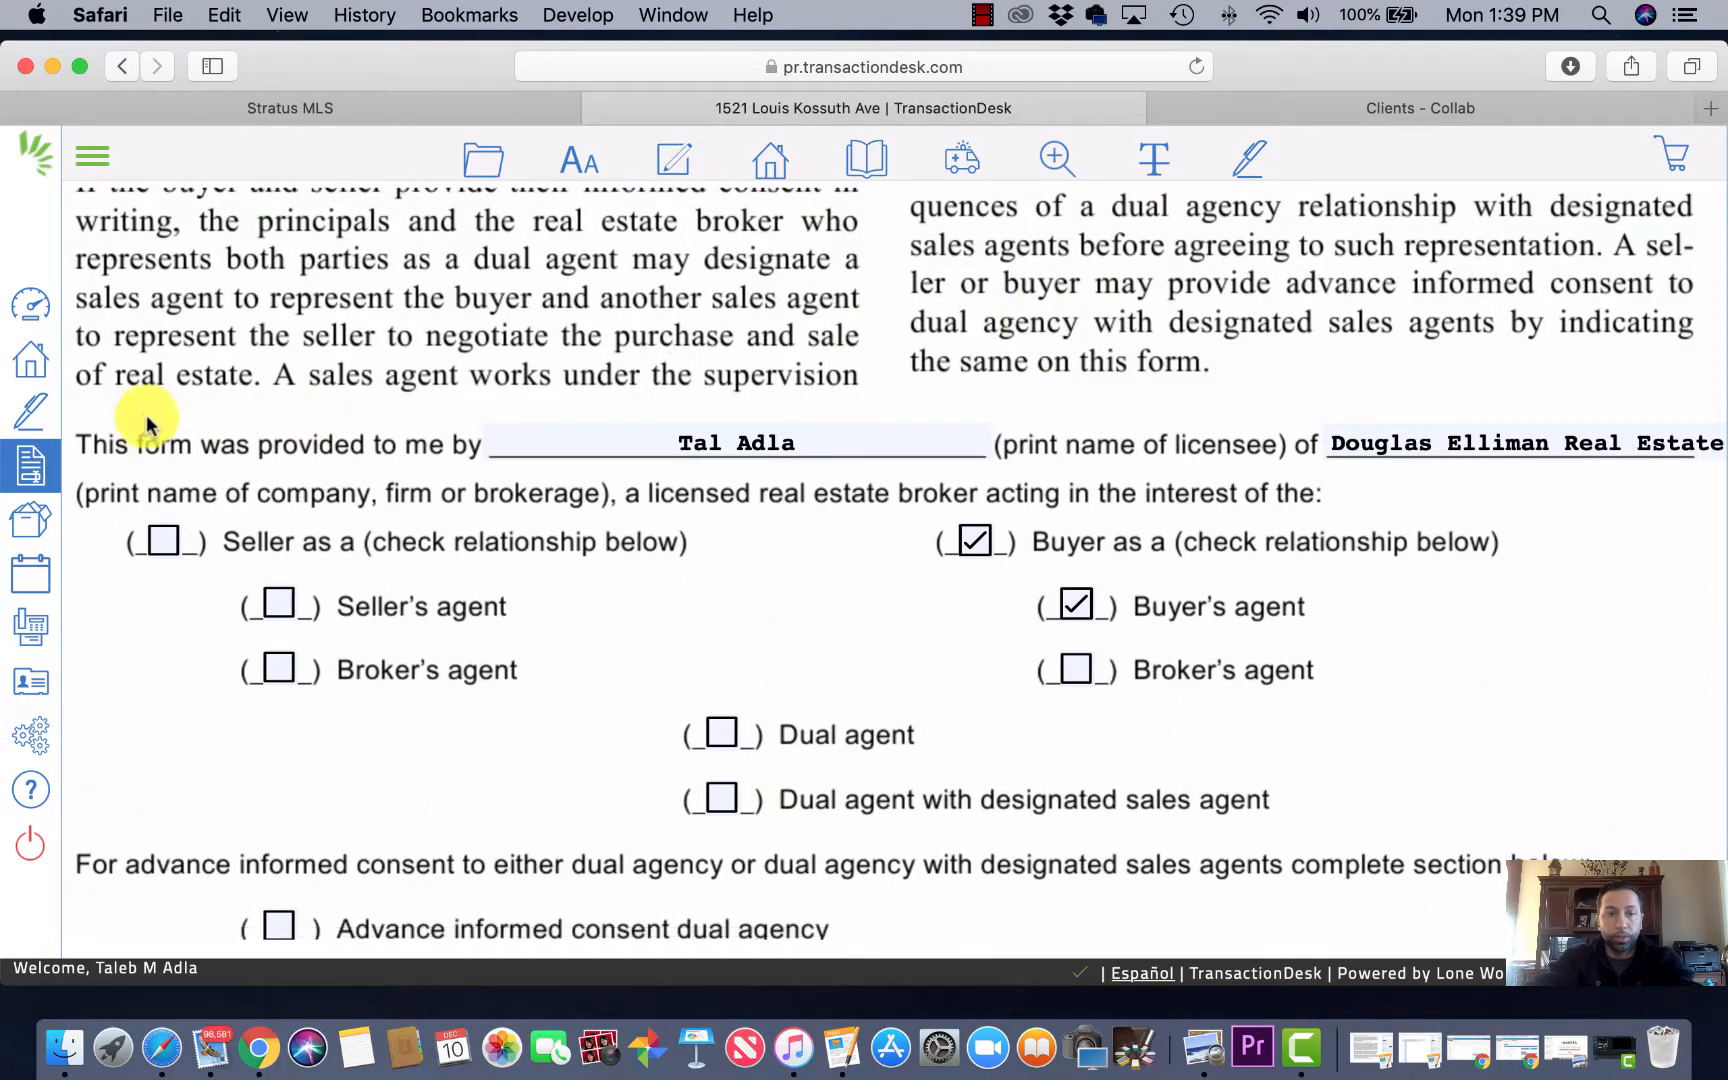
{"action": "left_click", "coordinate": [972, 542]}
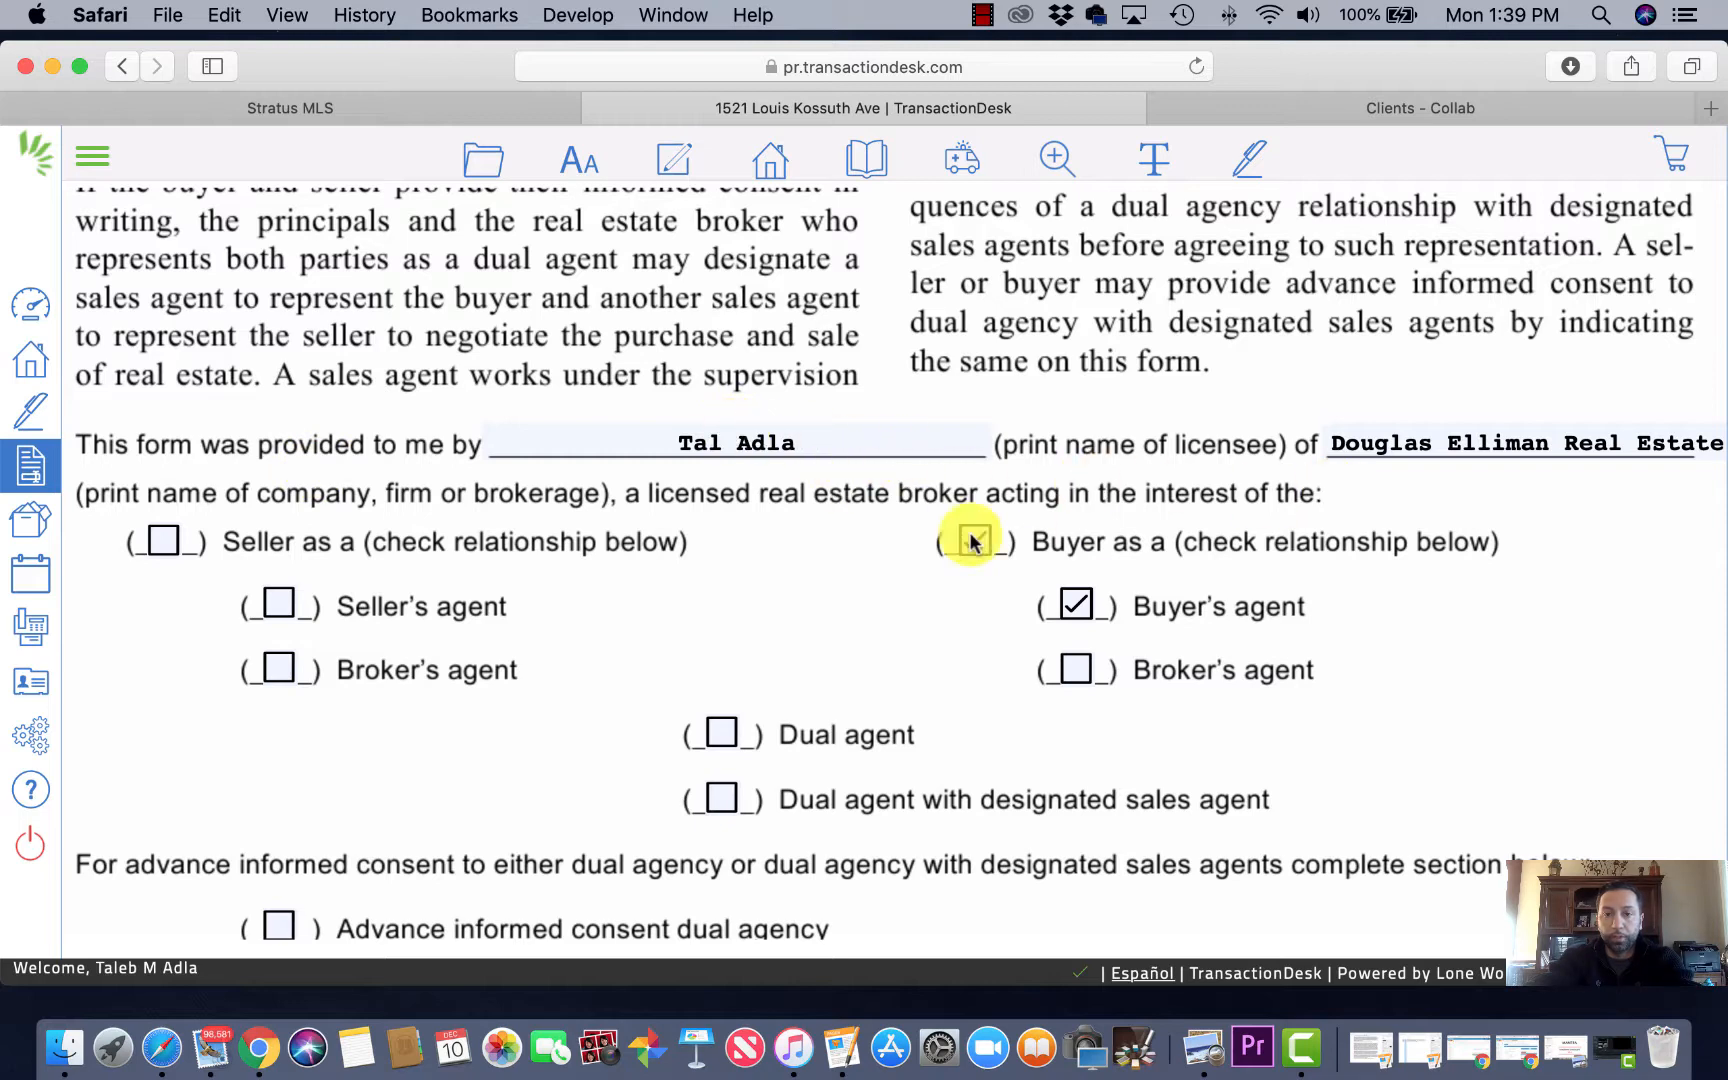
{"action": "left_click", "coordinate": [972, 542]}
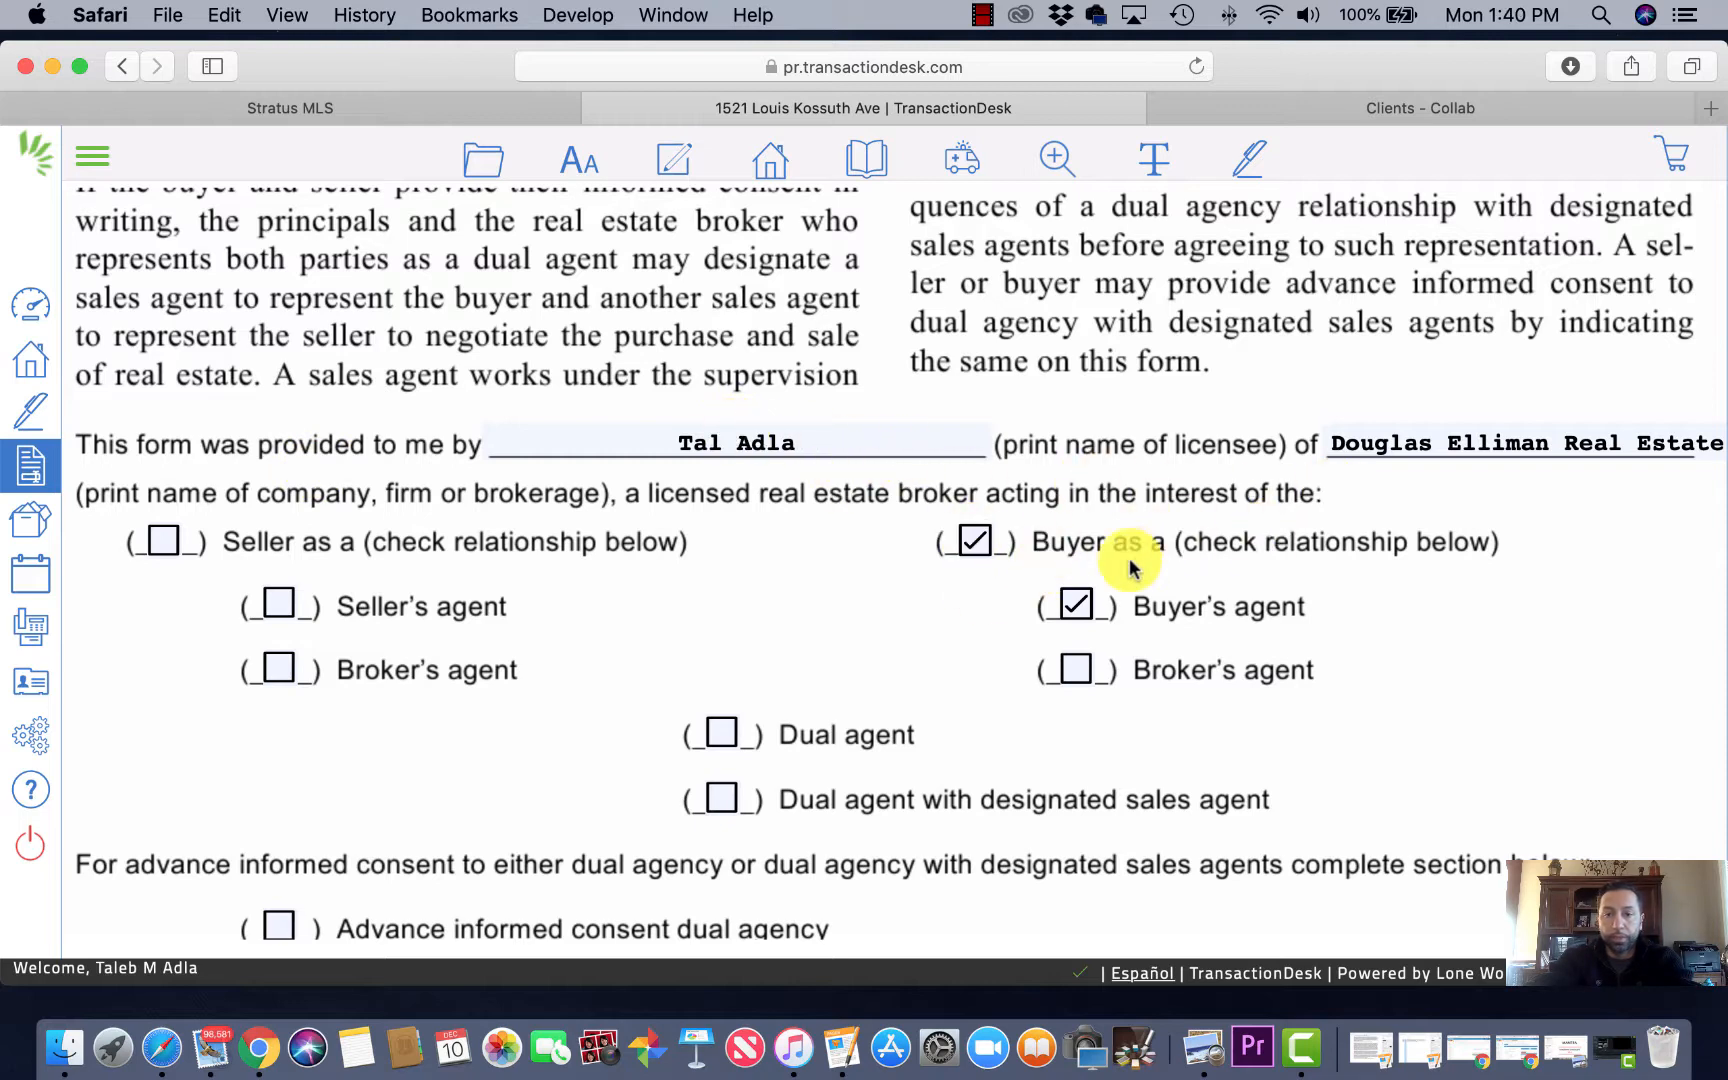
{"action": "scroll", "coordinate": [1130, 565], "scroll_direction": "down", "scroll_amount": 3}
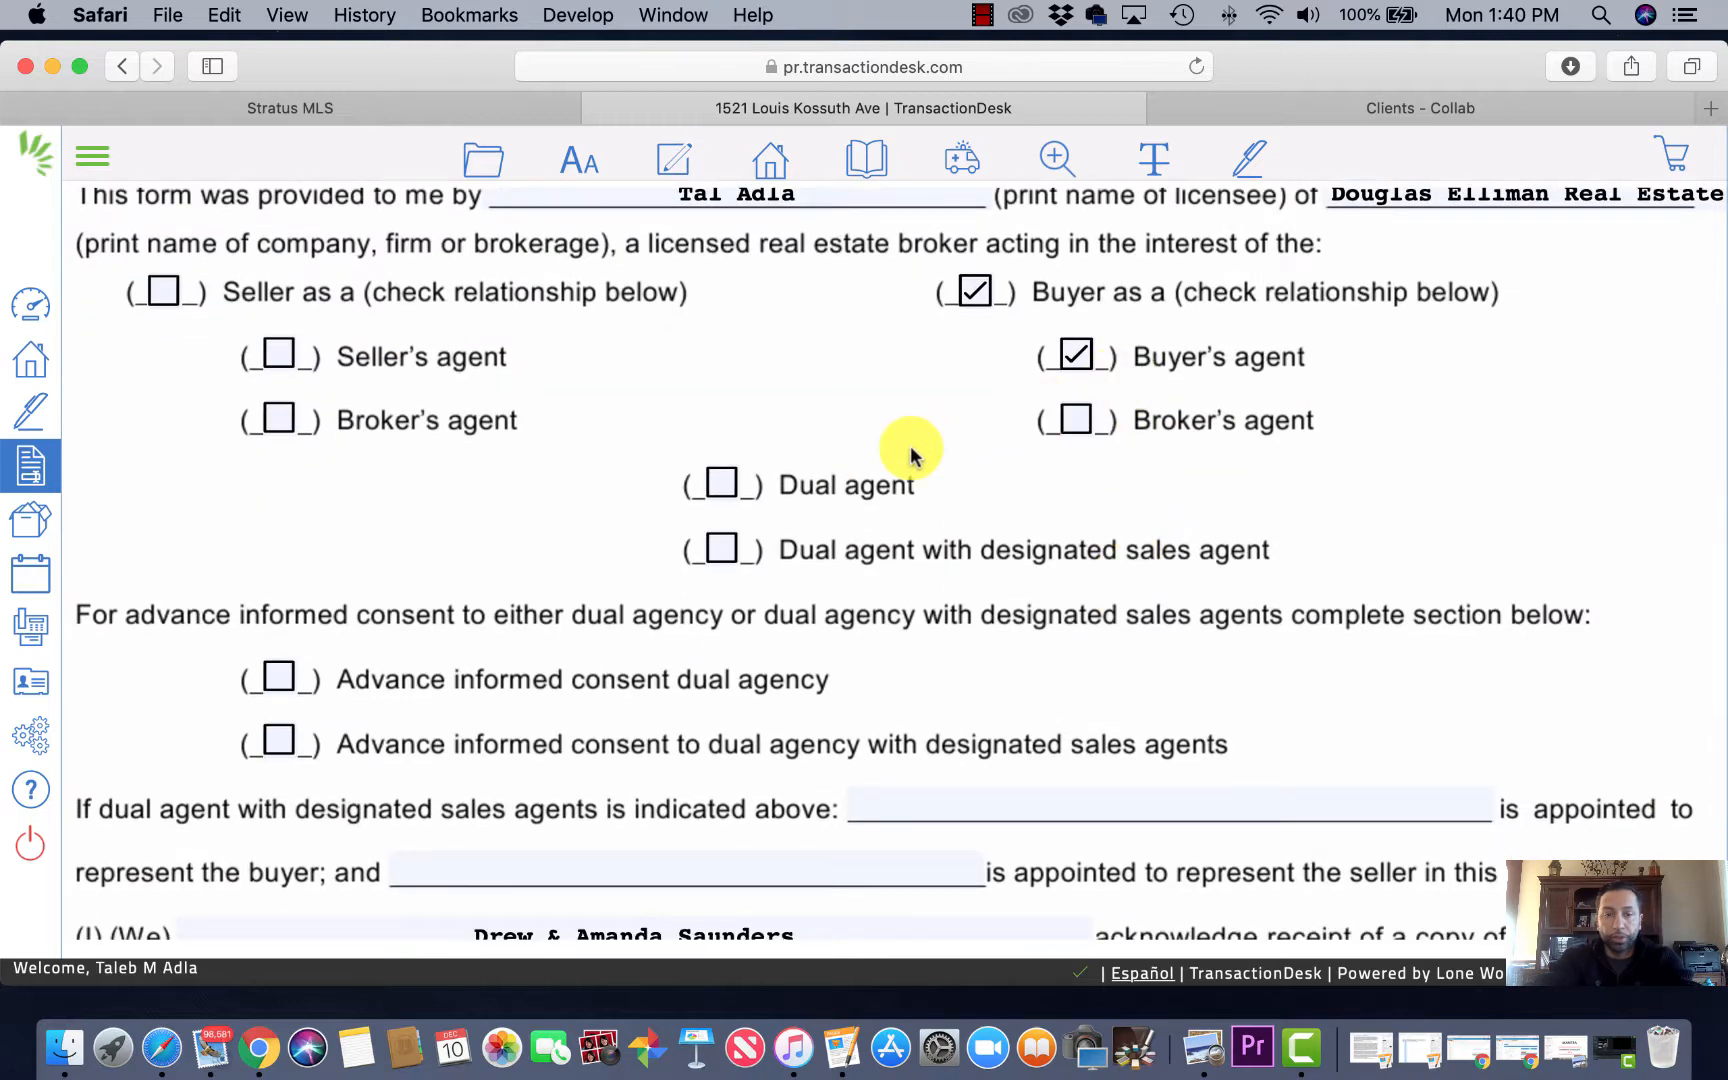
{"action": "scroll", "coordinate": [895, 455], "scroll_direction": "down", "scroll_amount": 2}
{"action": "scroll", "coordinate": [640, 545], "scroll_direction": "down", "scroll_amount": 2}
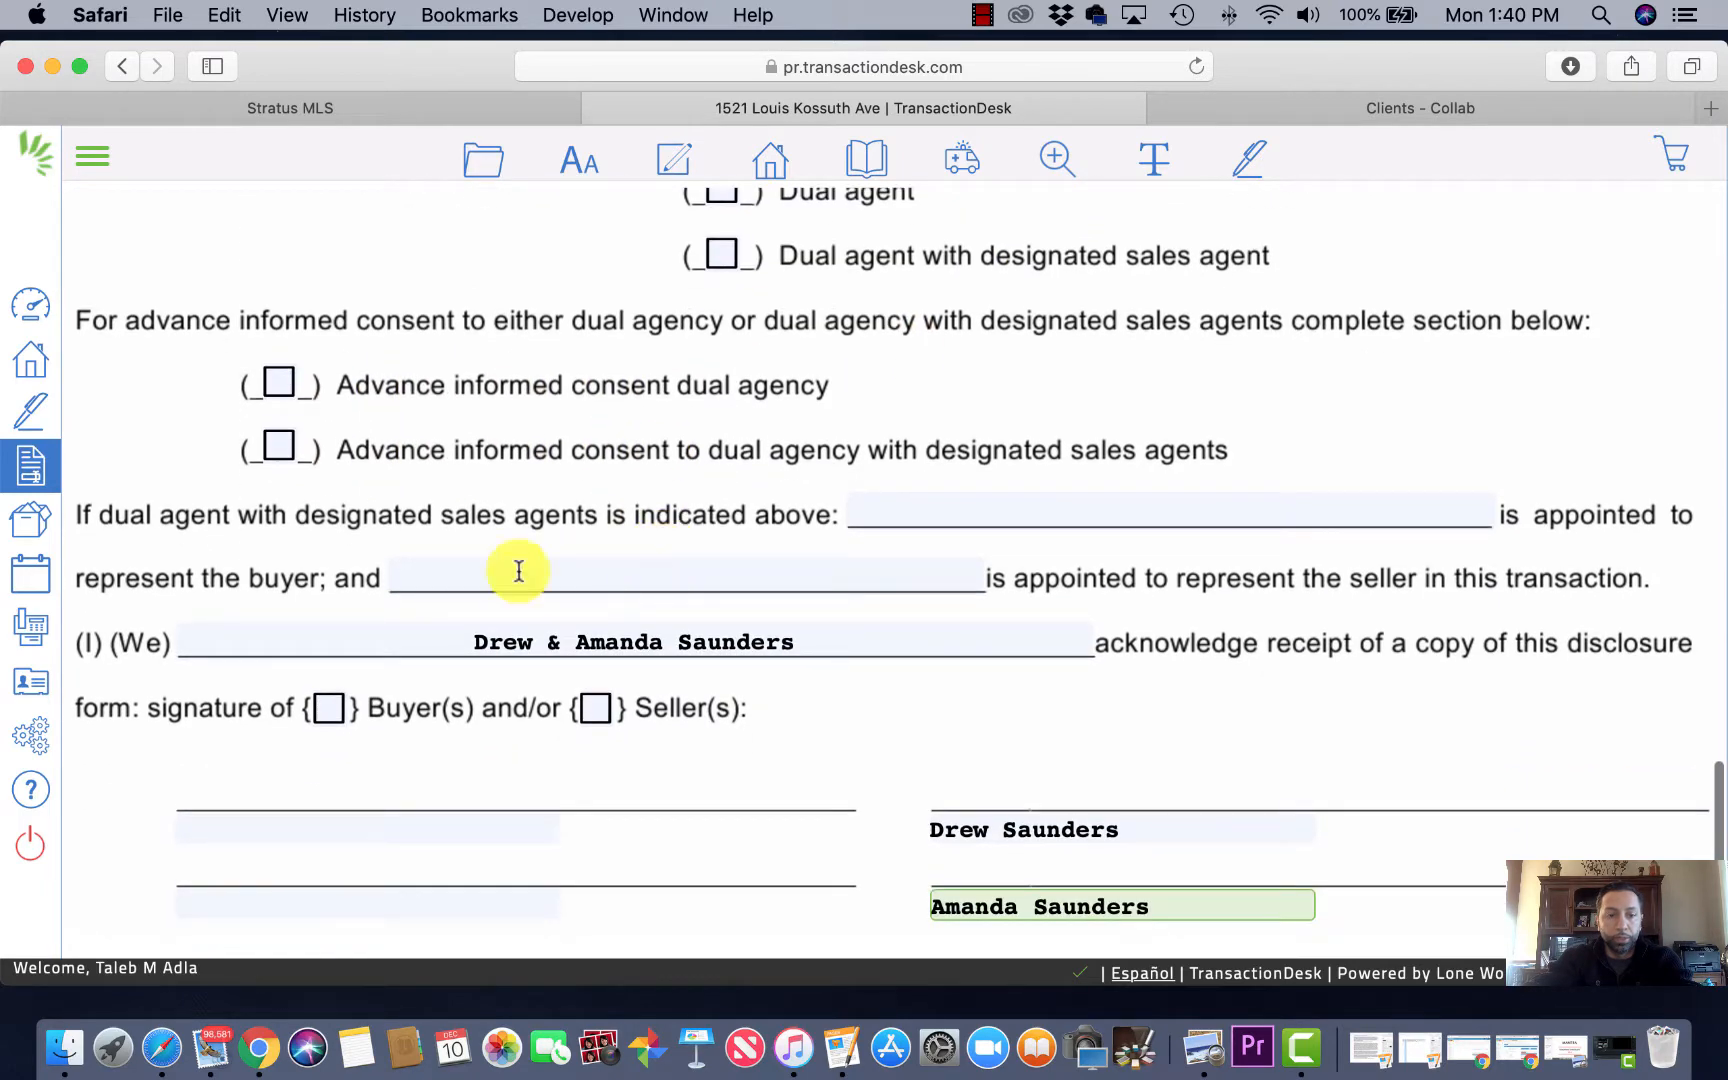
{"action": "scroll", "coordinate": [877, 720], "scroll_direction": "down", "scroll_amount": 3}
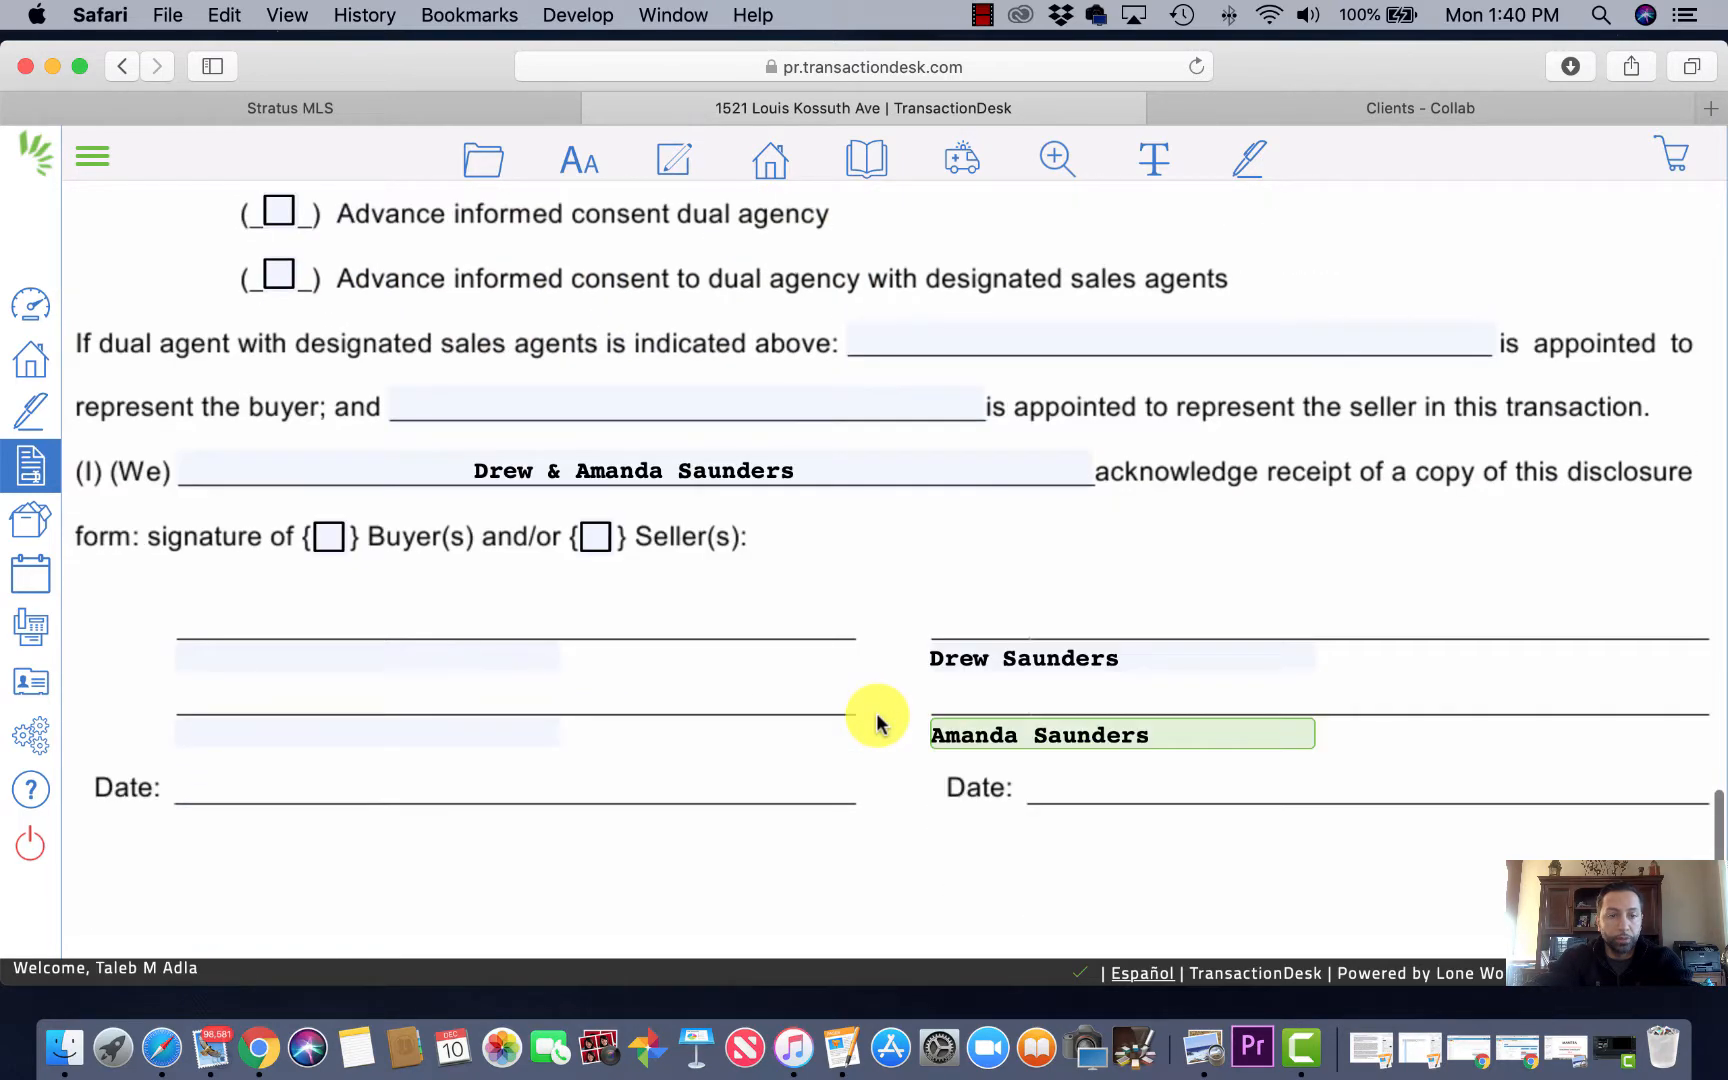
{"action": "left_click", "coordinate": [331, 538]}
Step: Save the Agency Disclosure and return to the transaction's Forms list
{"action": "scroll", "coordinate": [829, 586], "scroll_direction": "down", "scroll_amount": 2}
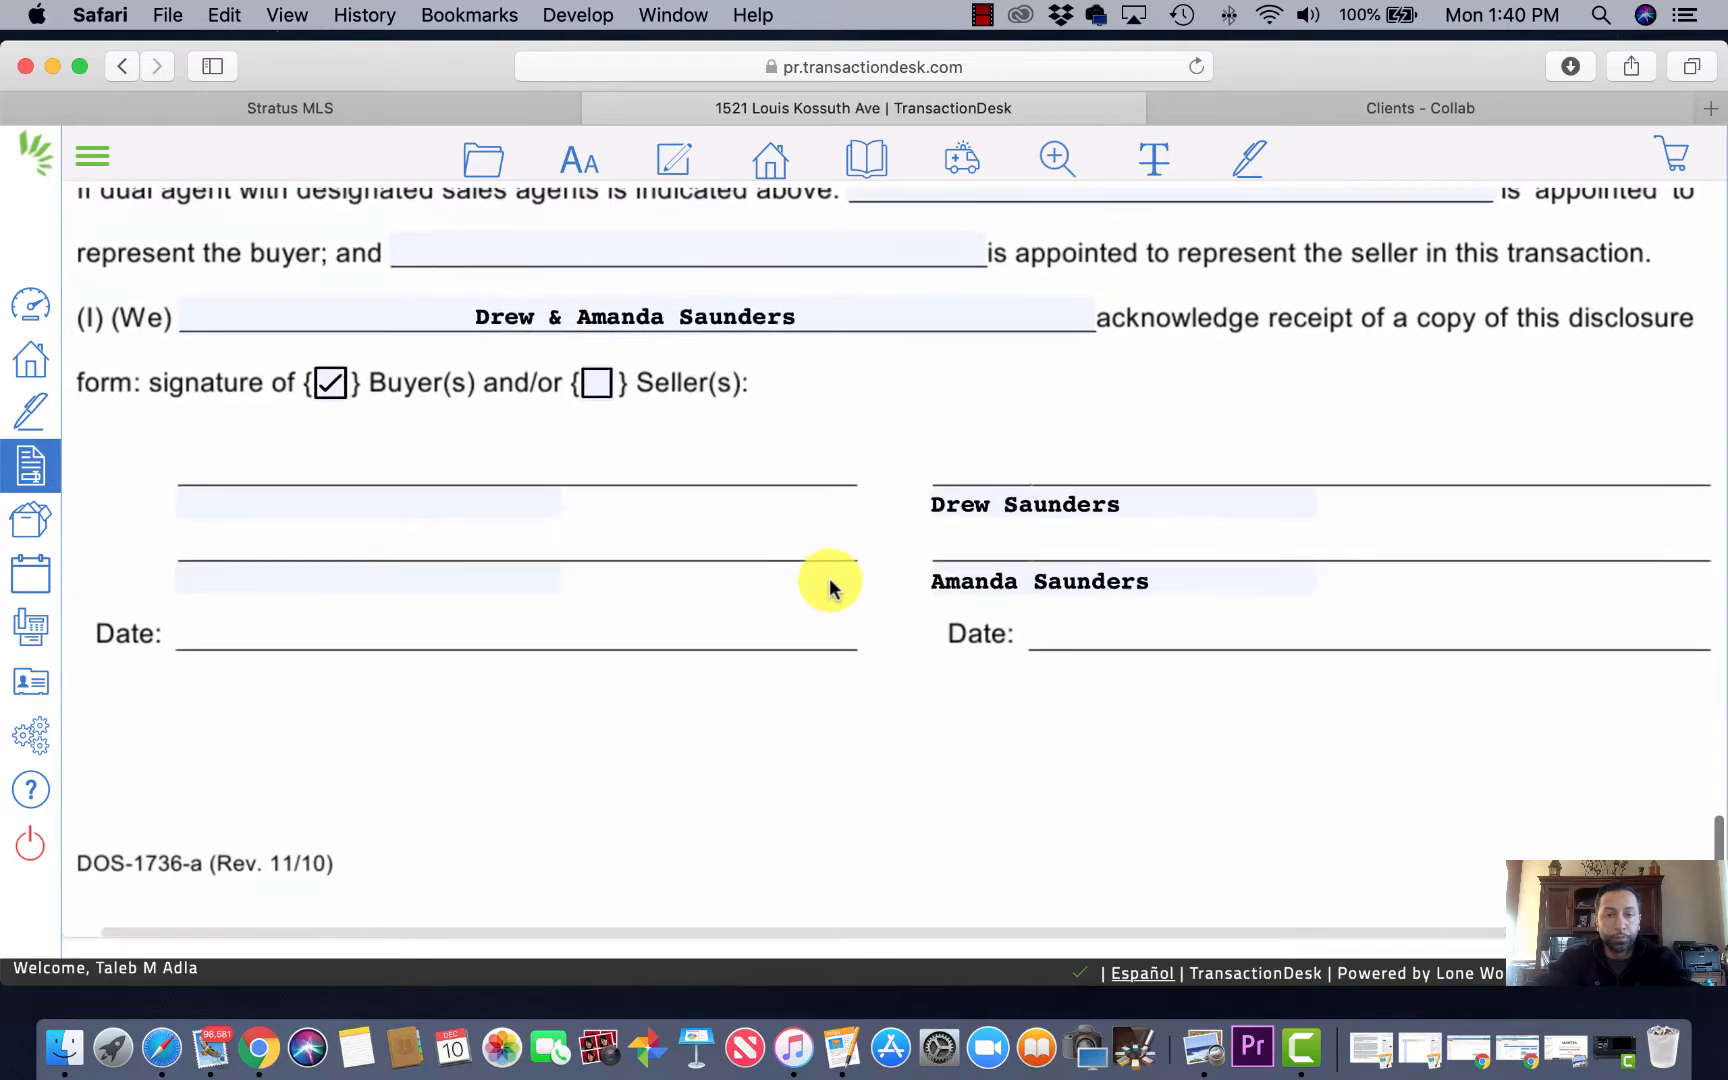
{"action": "left_click", "coordinate": [483, 162]}
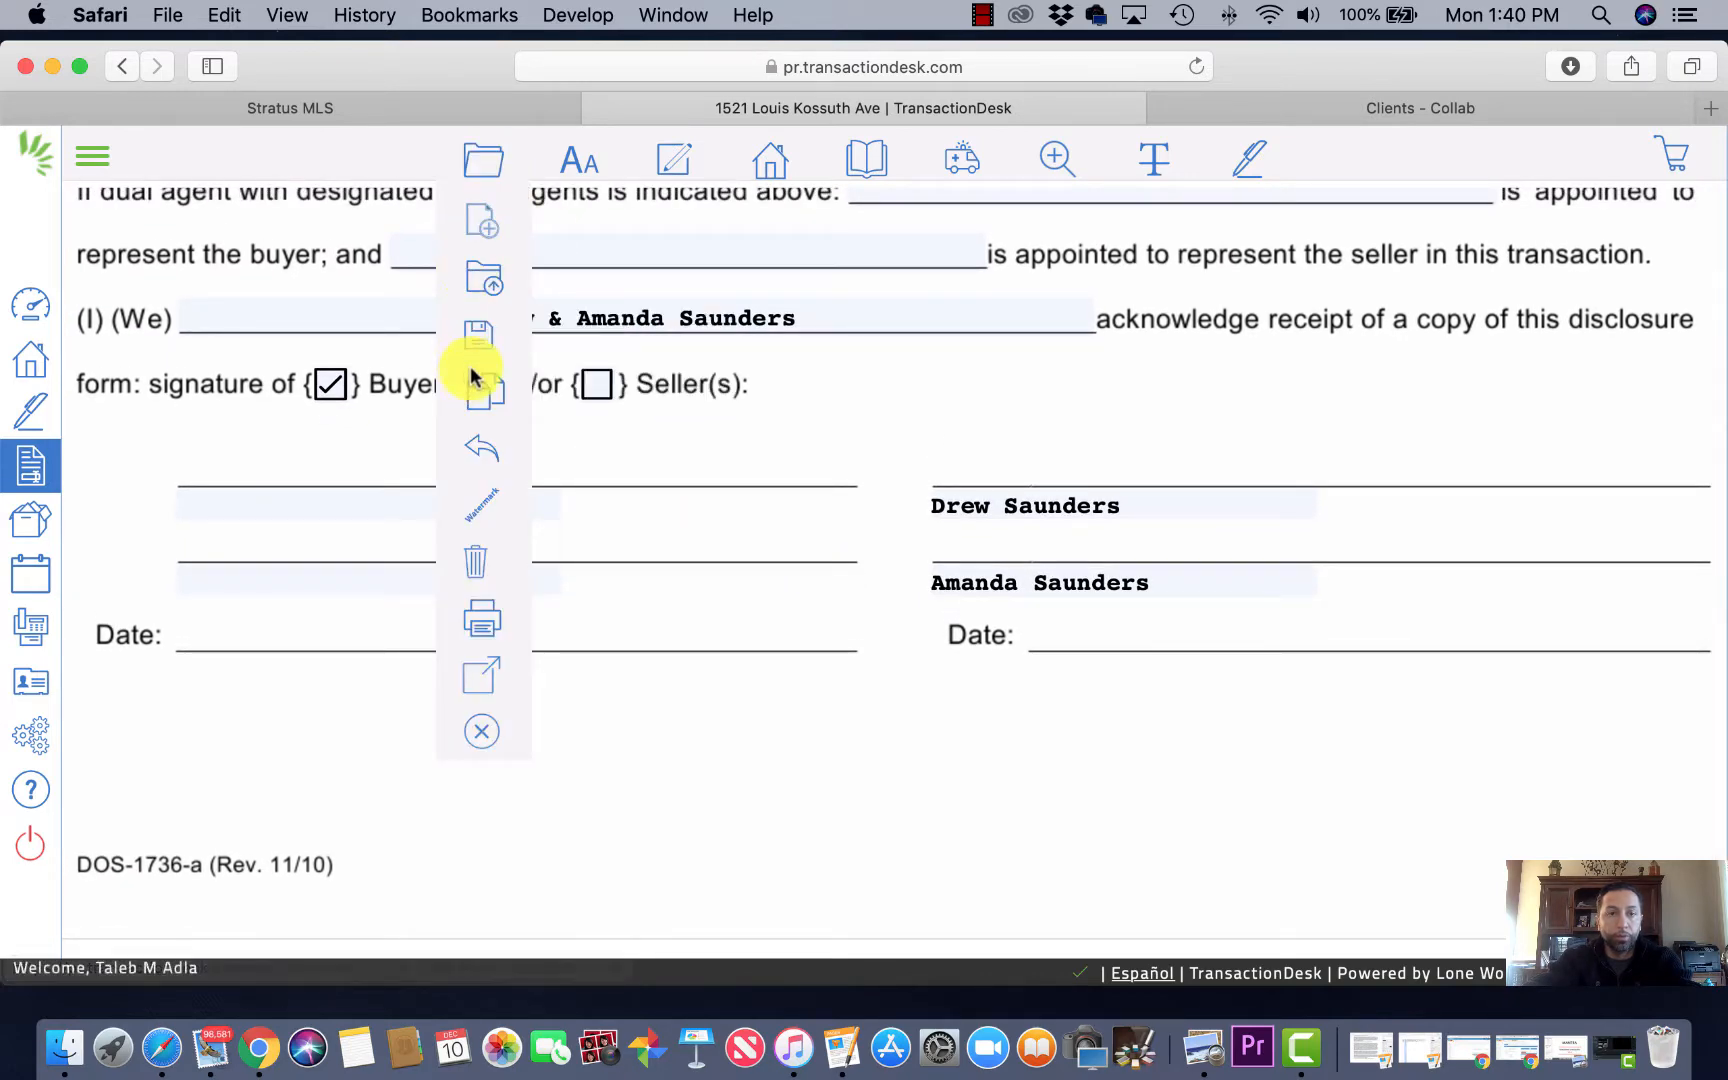
{"action": "mouse_move", "coordinate": [478, 336]}
{"action": "left_click", "coordinate": [628, 360]}
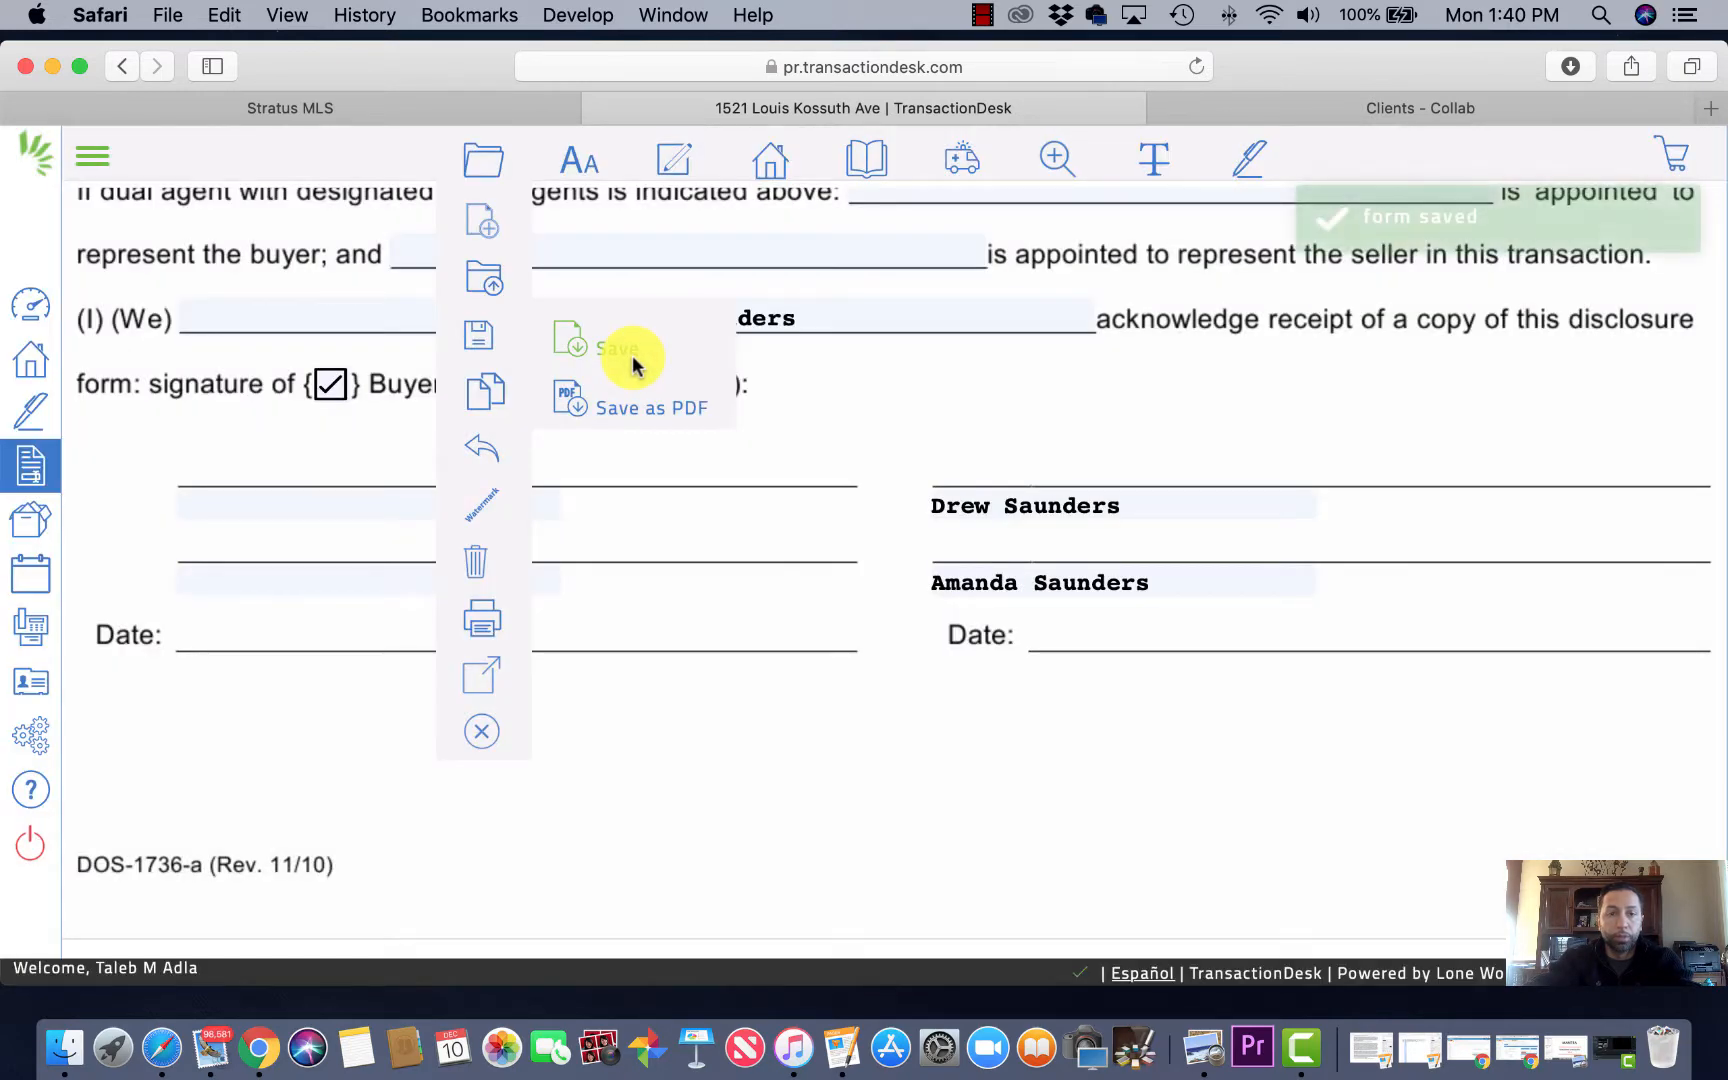
{"action": "left_click", "coordinate": [122, 67]}
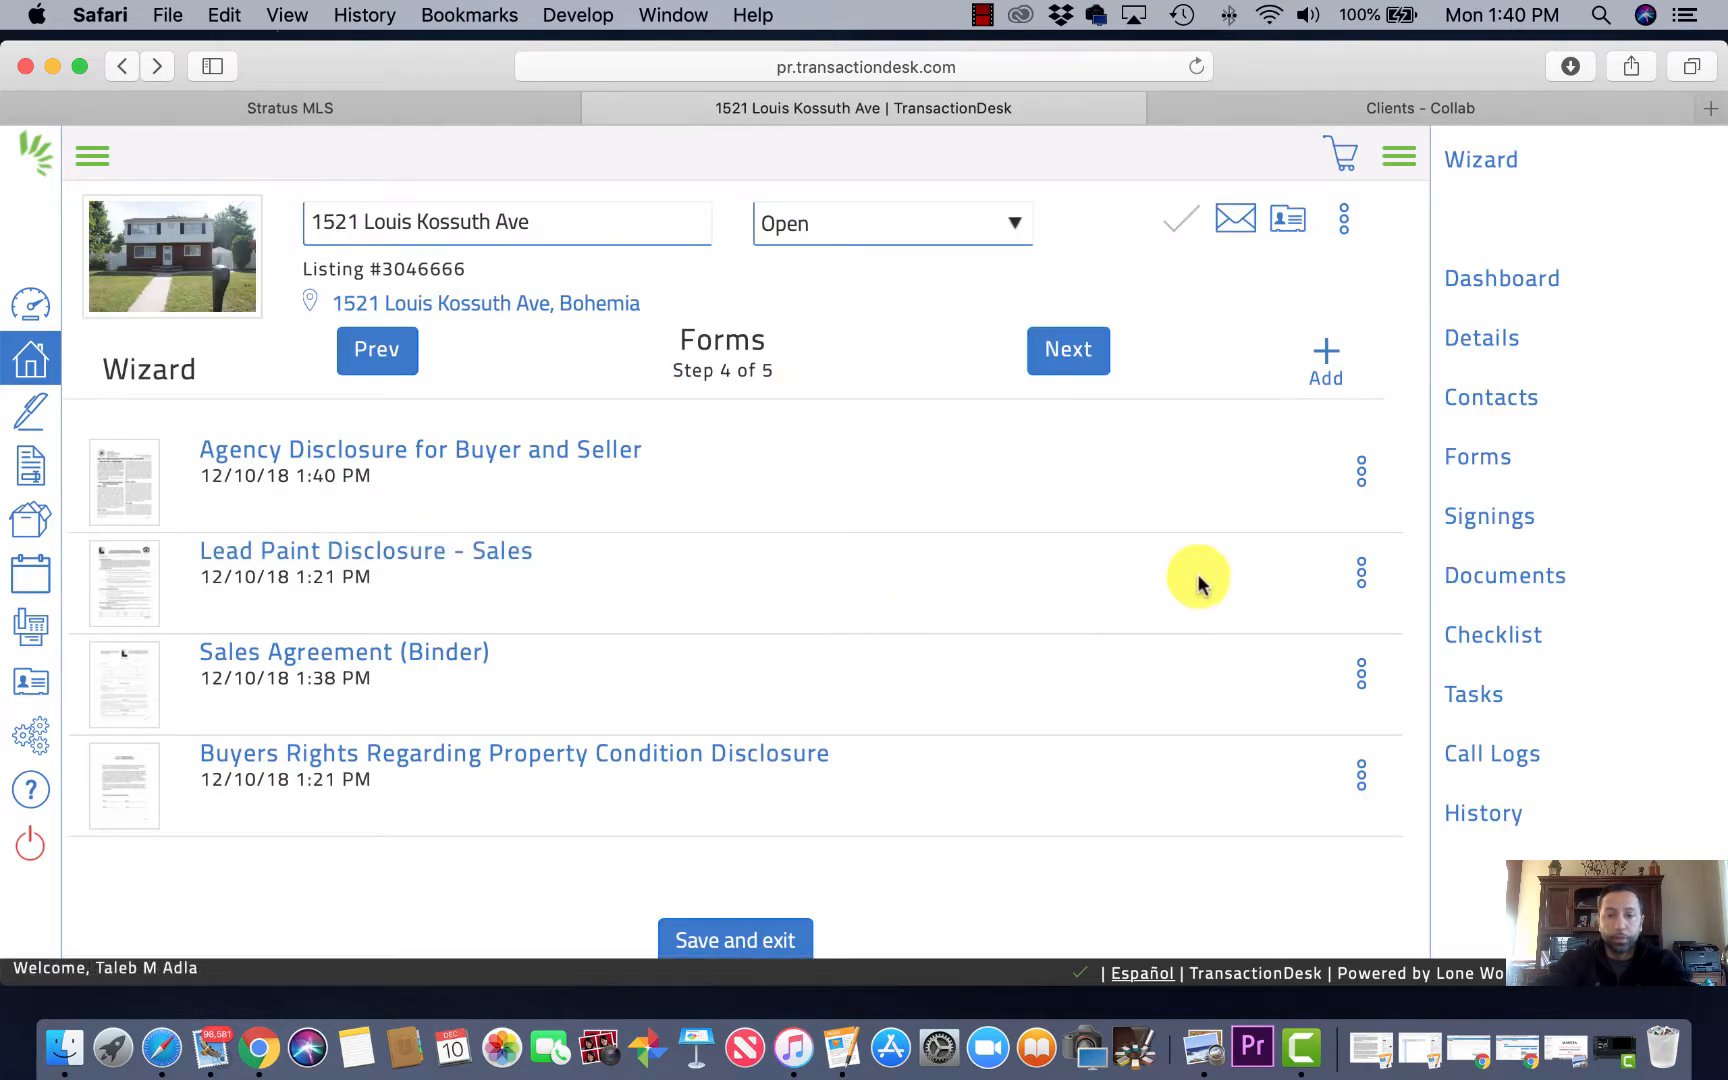
{"action": "scroll", "coordinate": [1198, 585], "scroll_direction": "down", "scroll_amount": 2}
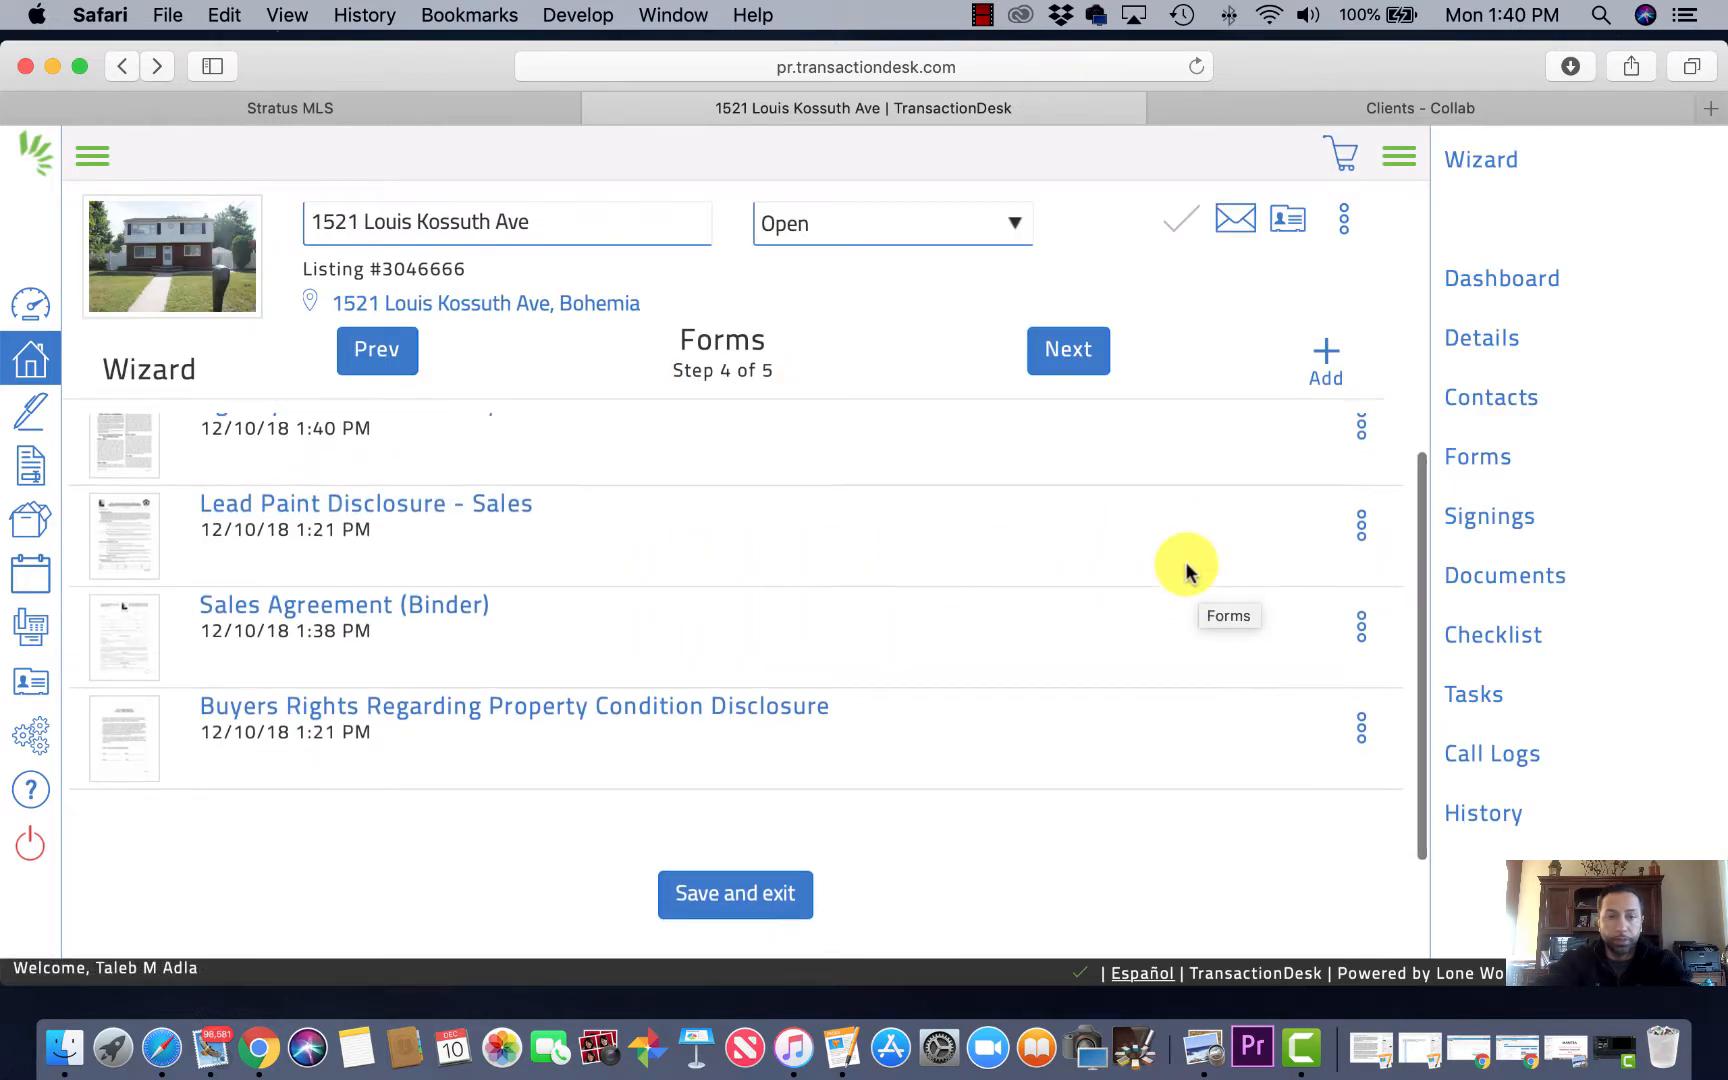
{"action": "scroll", "coordinate": [1240, 568], "scroll_direction": "up", "scroll_amount": 2}
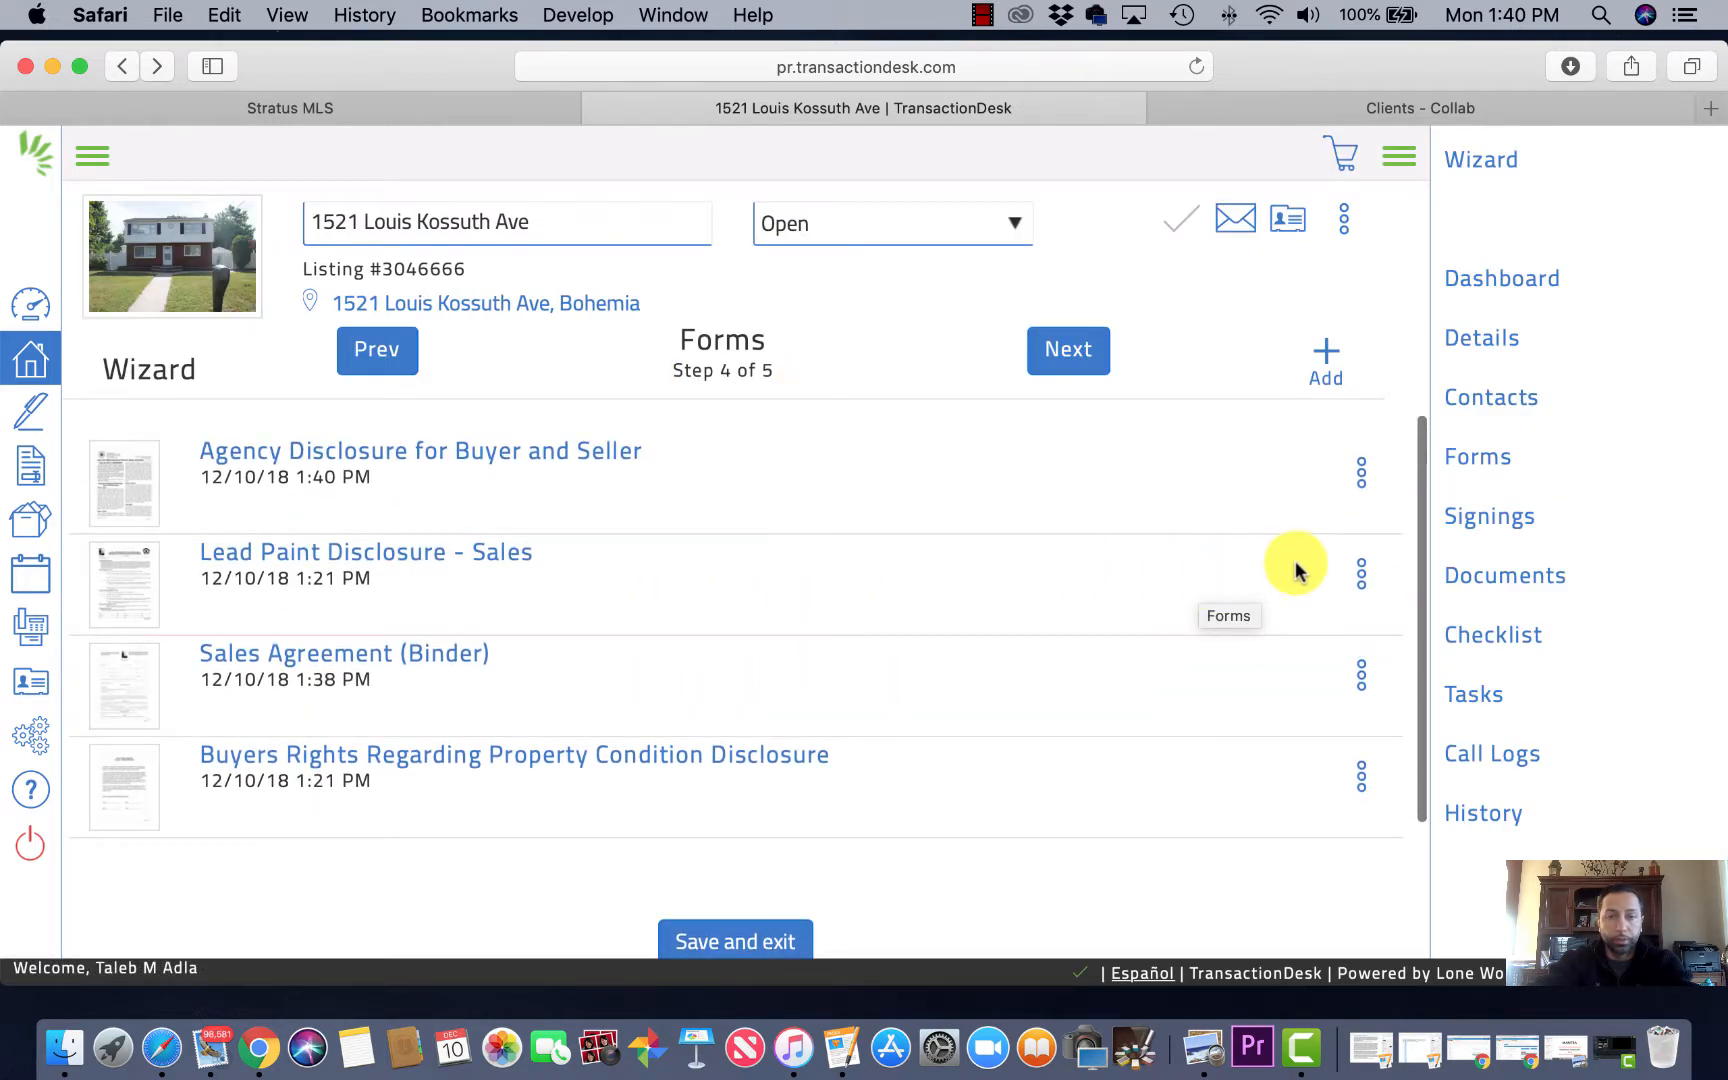
Step: Open the Lead Paint Disclosure - Sales form for editing from its row menu
{"action": "left_click", "coordinate": [1362, 578]}
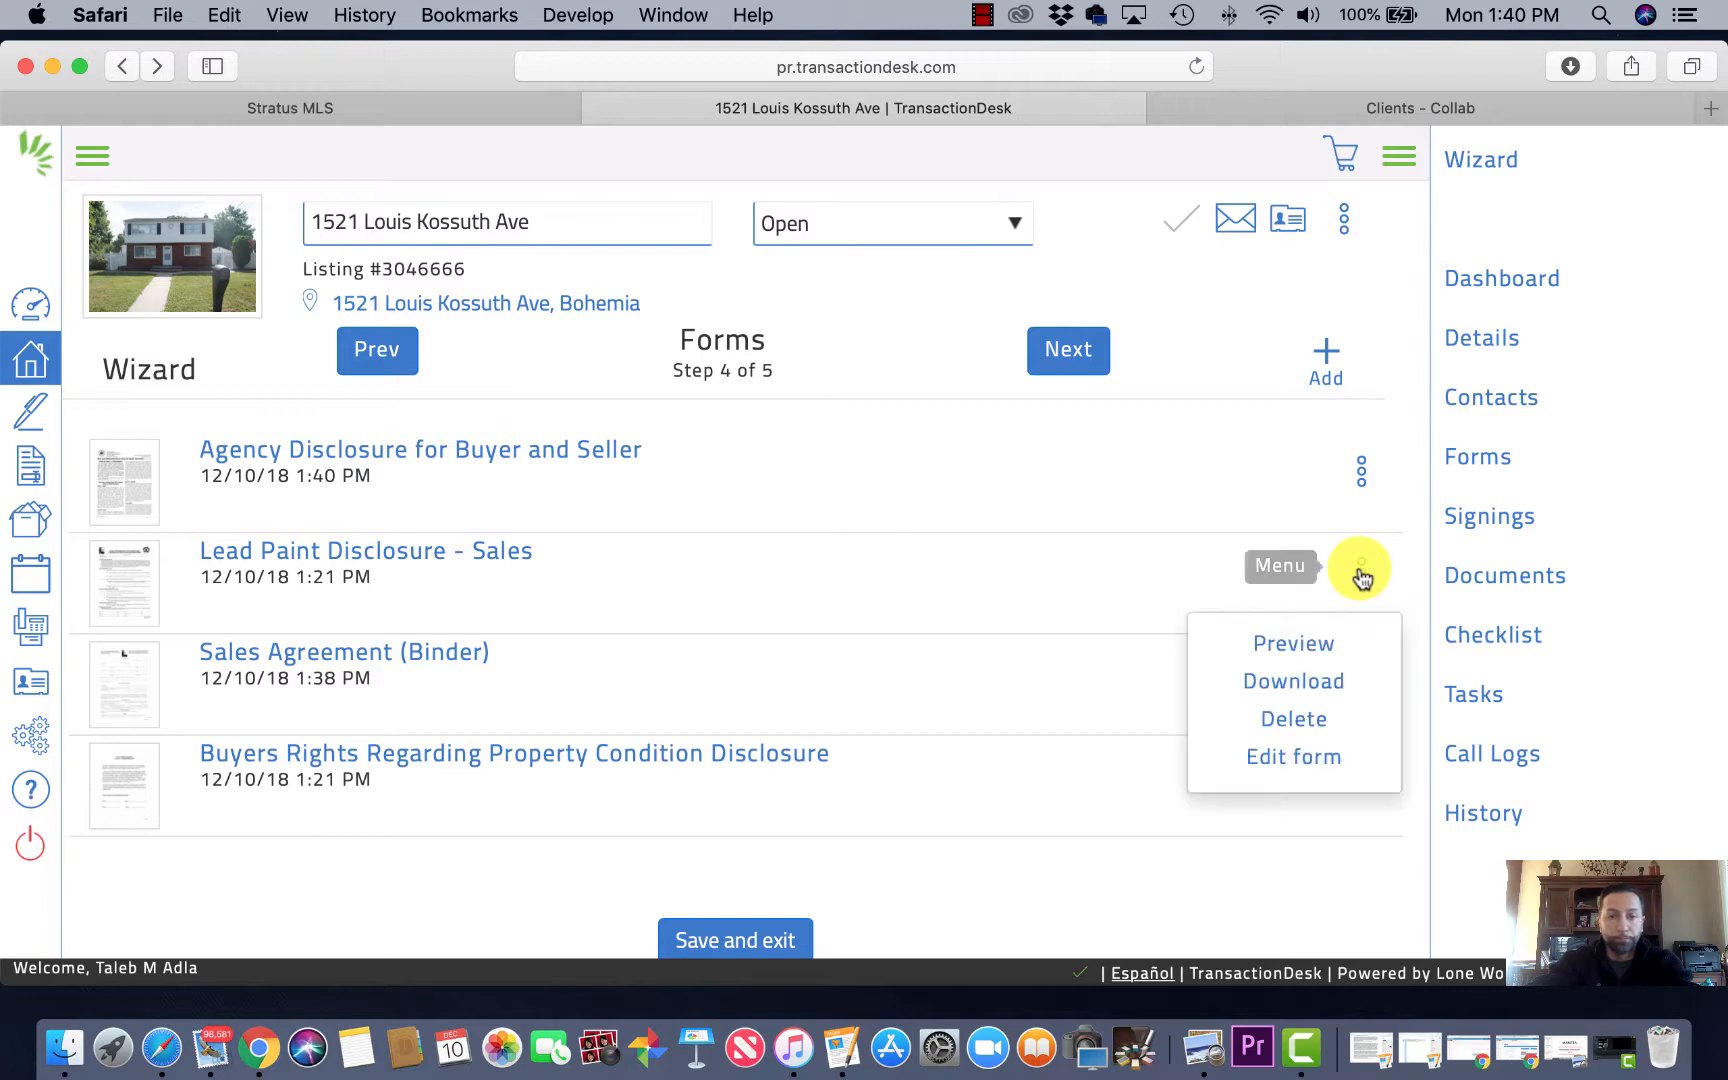
{"action": "left_click", "coordinate": [1294, 759]}
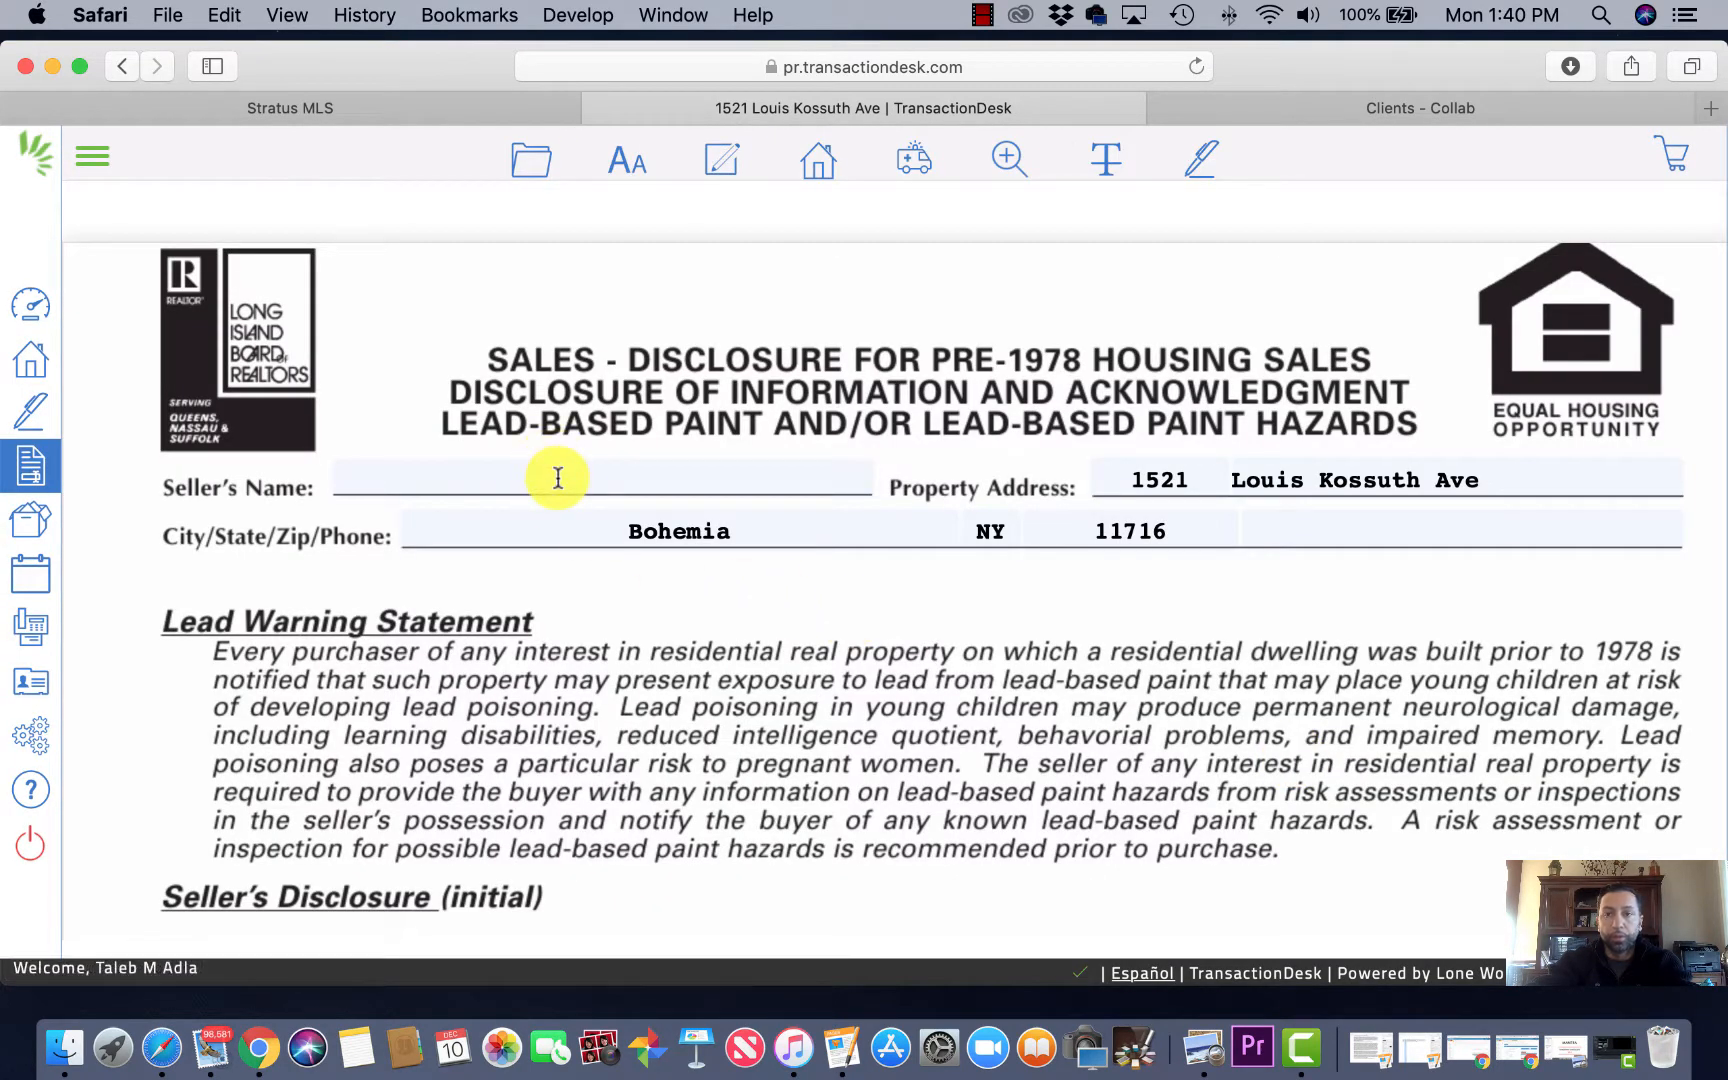
{"action": "scroll", "coordinate": [870, 708], "scroll_direction": "down", "scroll_amount": 3}
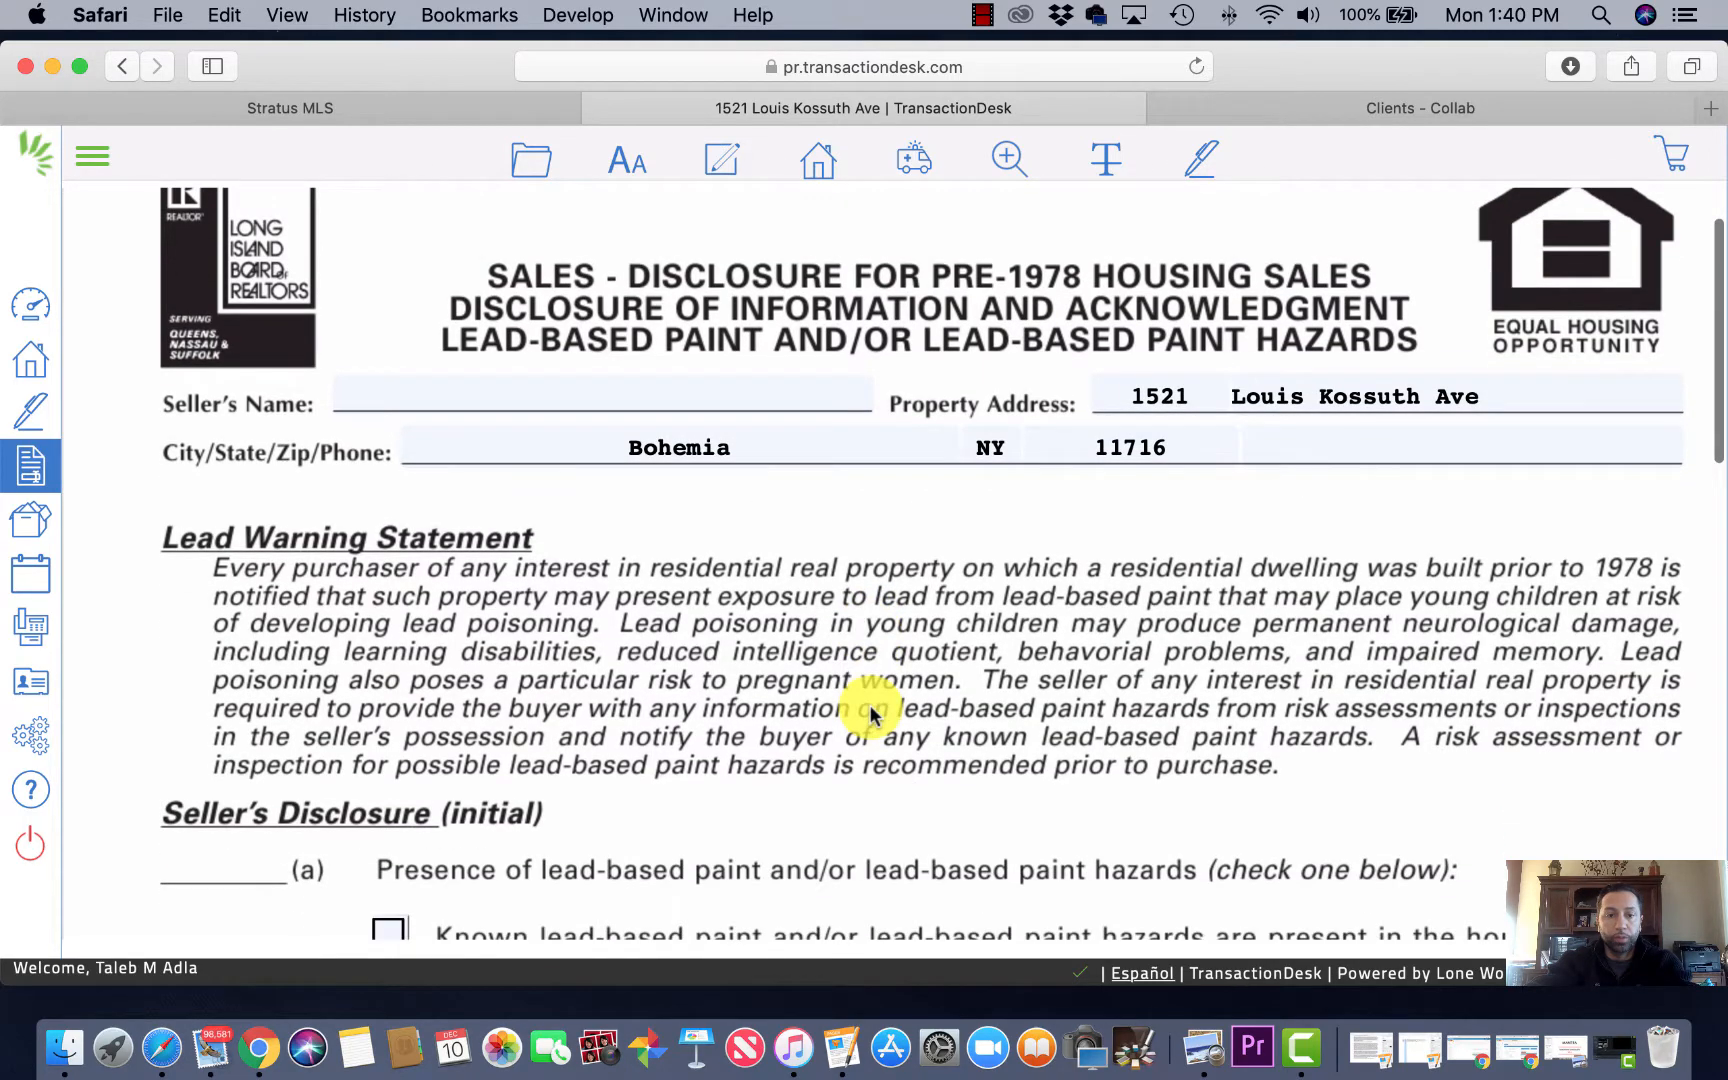
{"action": "scroll", "coordinate": [870, 713], "scroll_direction": "down", "scroll_amount": 10}
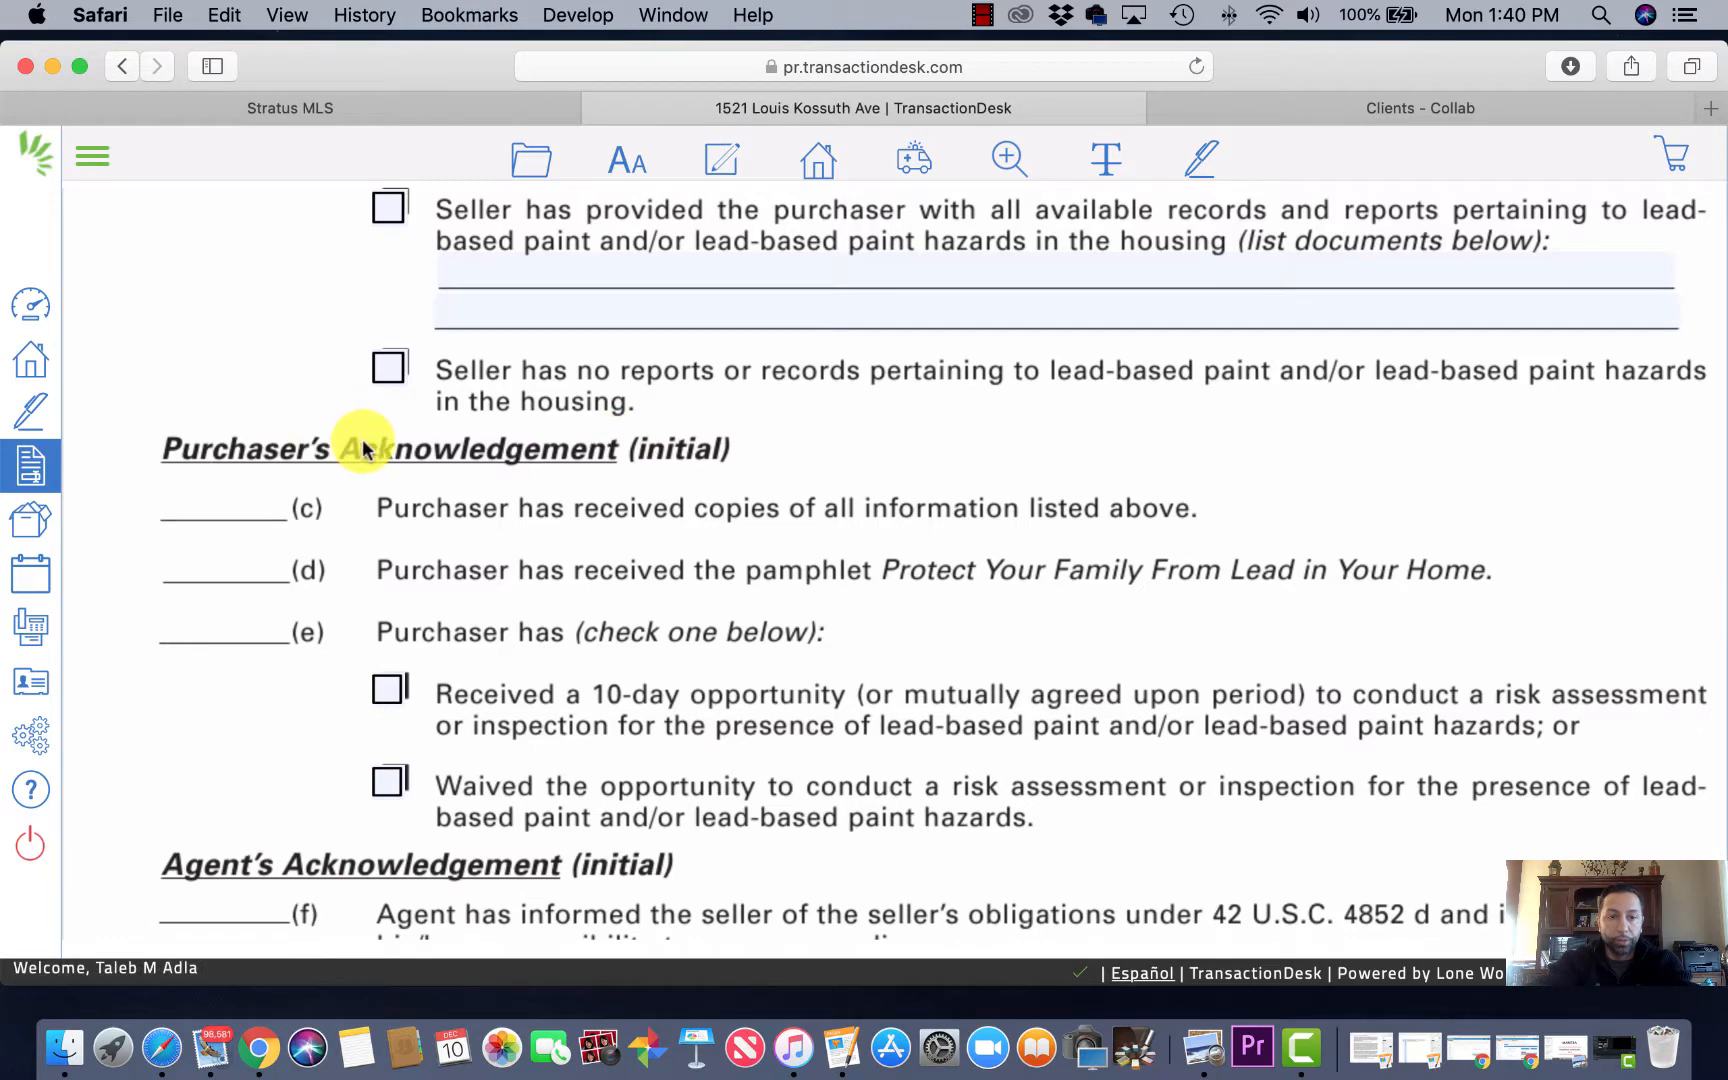
{"action": "scroll", "coordinate": [360, 445], "scroll_direction": "down", "scroll_amount": 2}
{"action": "scroll", "coordinate": [362, 445], "scroll_direction": "down", "scroll_amount": 2}
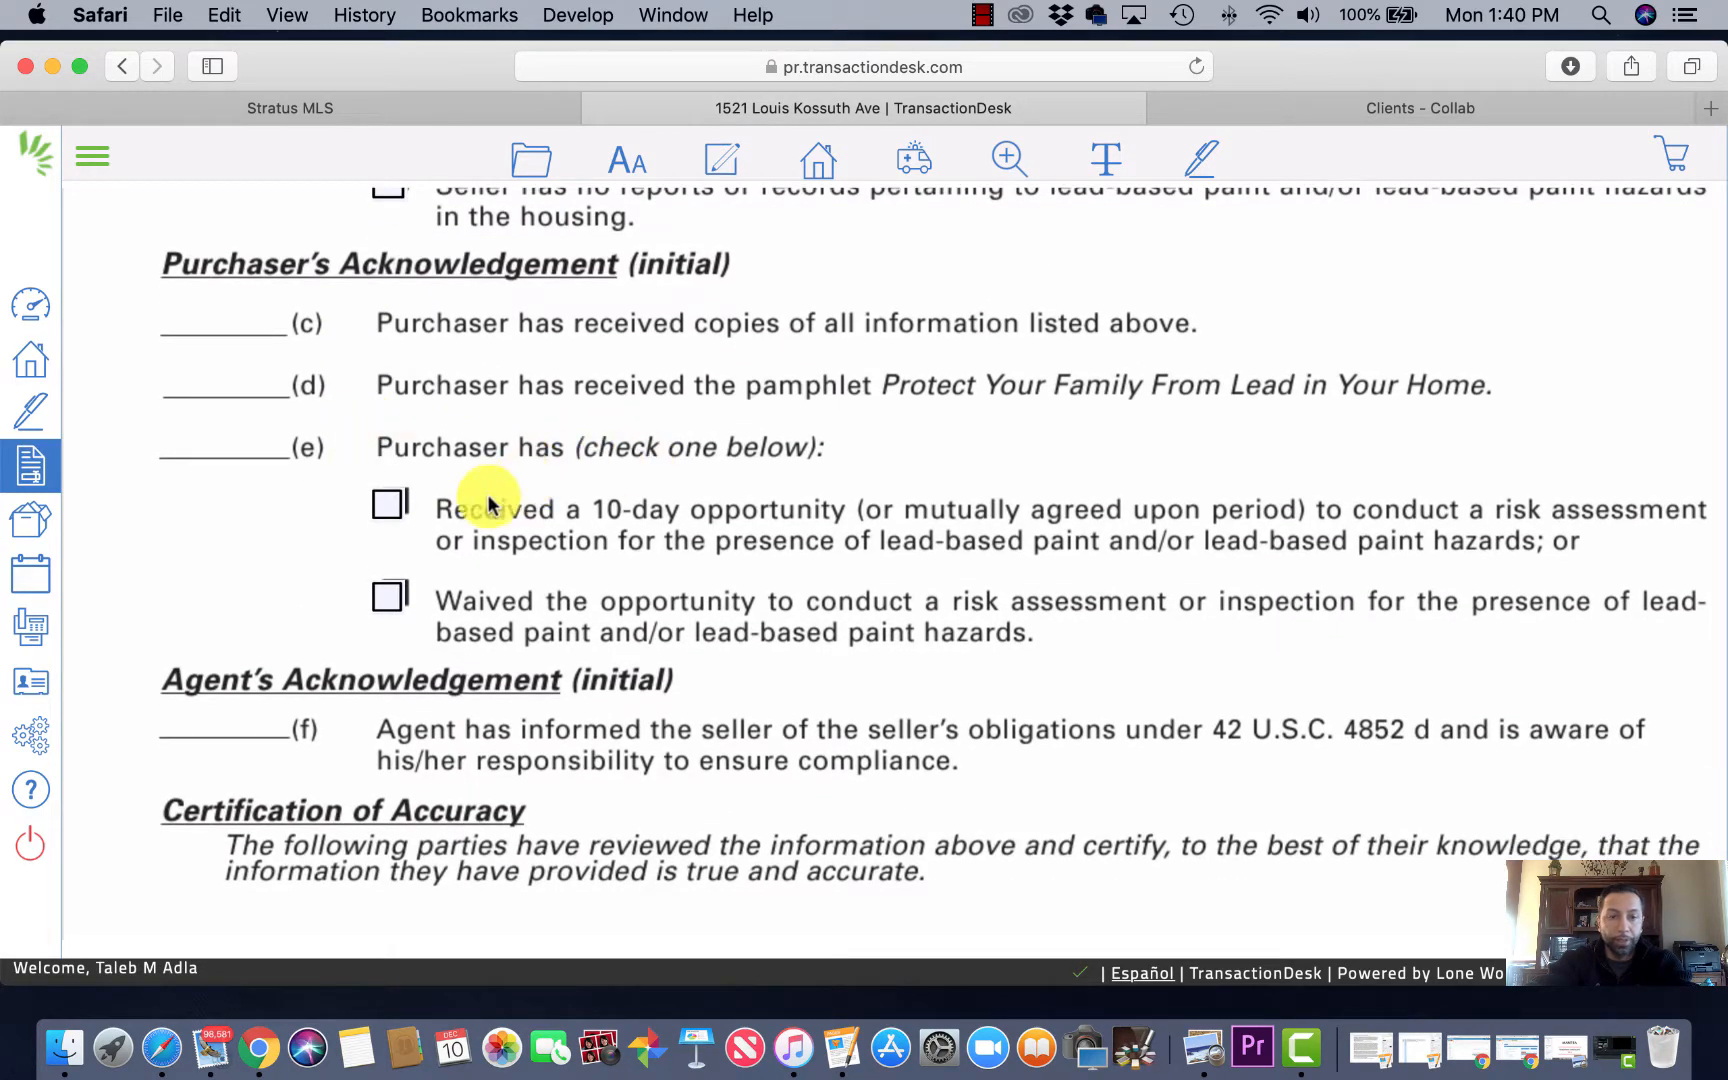
{"action": "scroll", "coordinate": [519, 559], "scroll_direction": "down", "scroll_amount": 2}
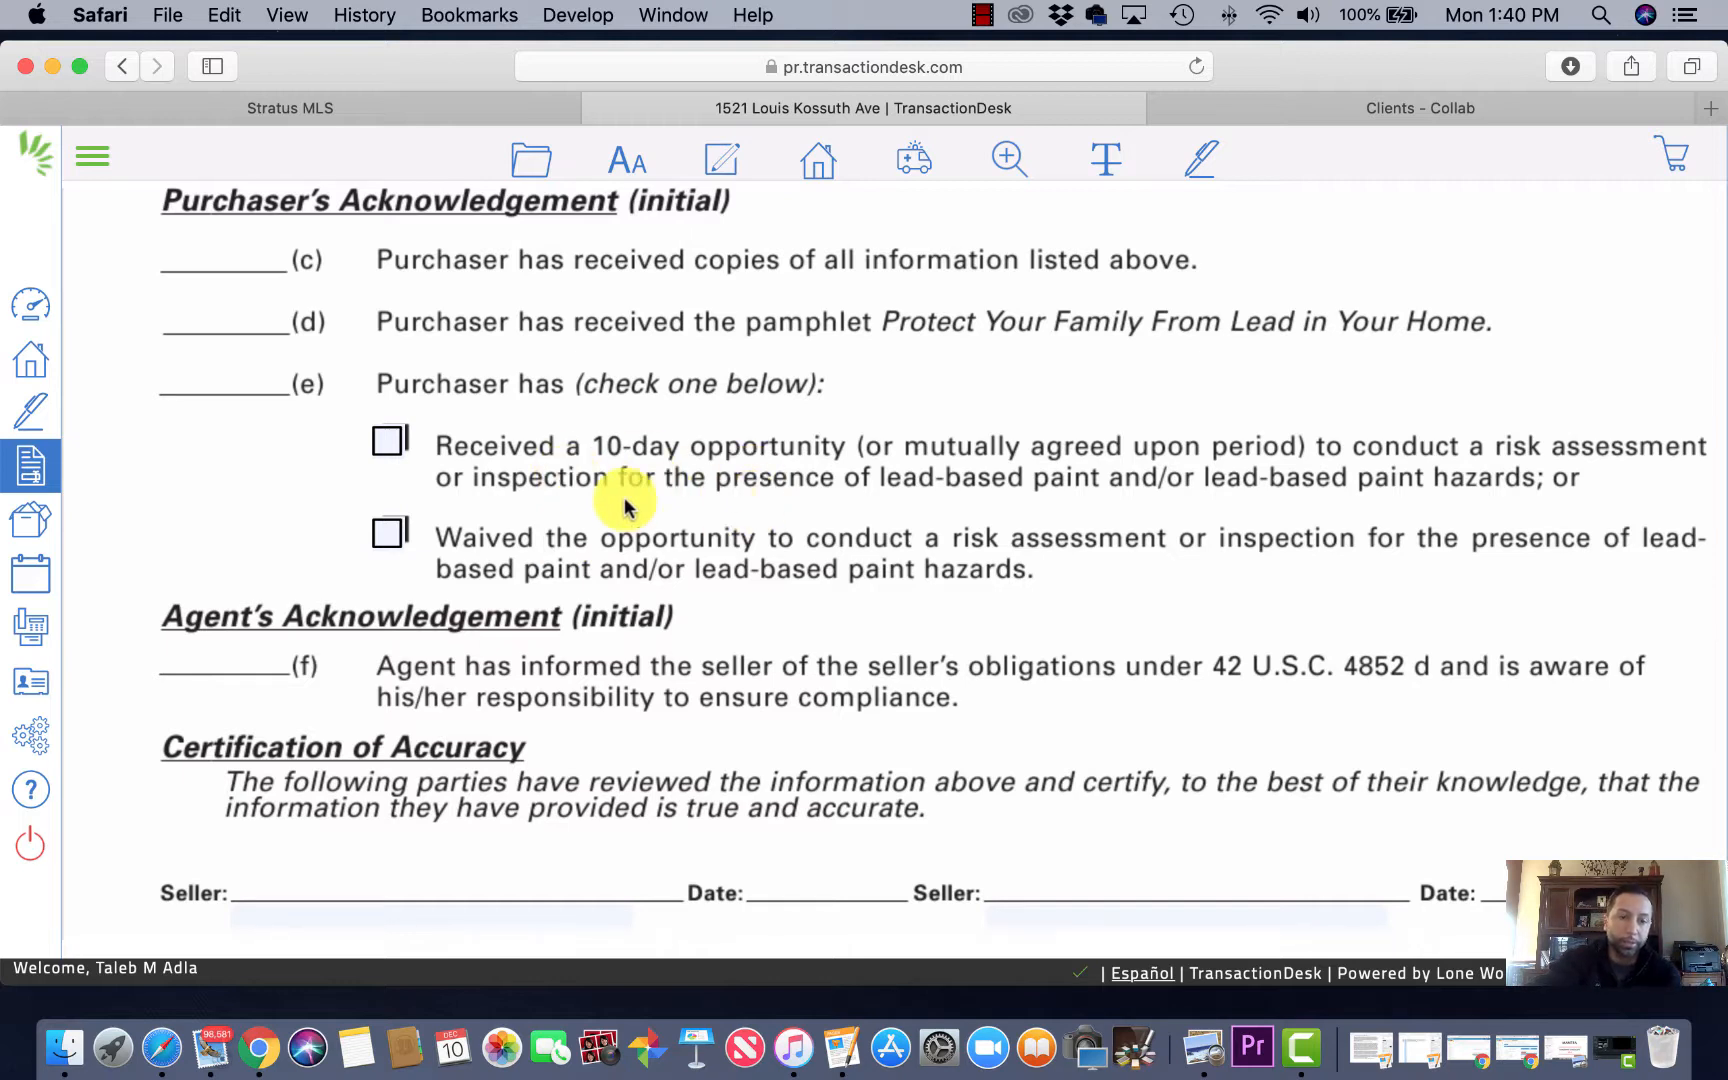
Step: Tick Waived under Purchaser's Acknowledgement for the lead-based paint risk assessment
{"action": "left_click", "coordinate": [385, 538]}
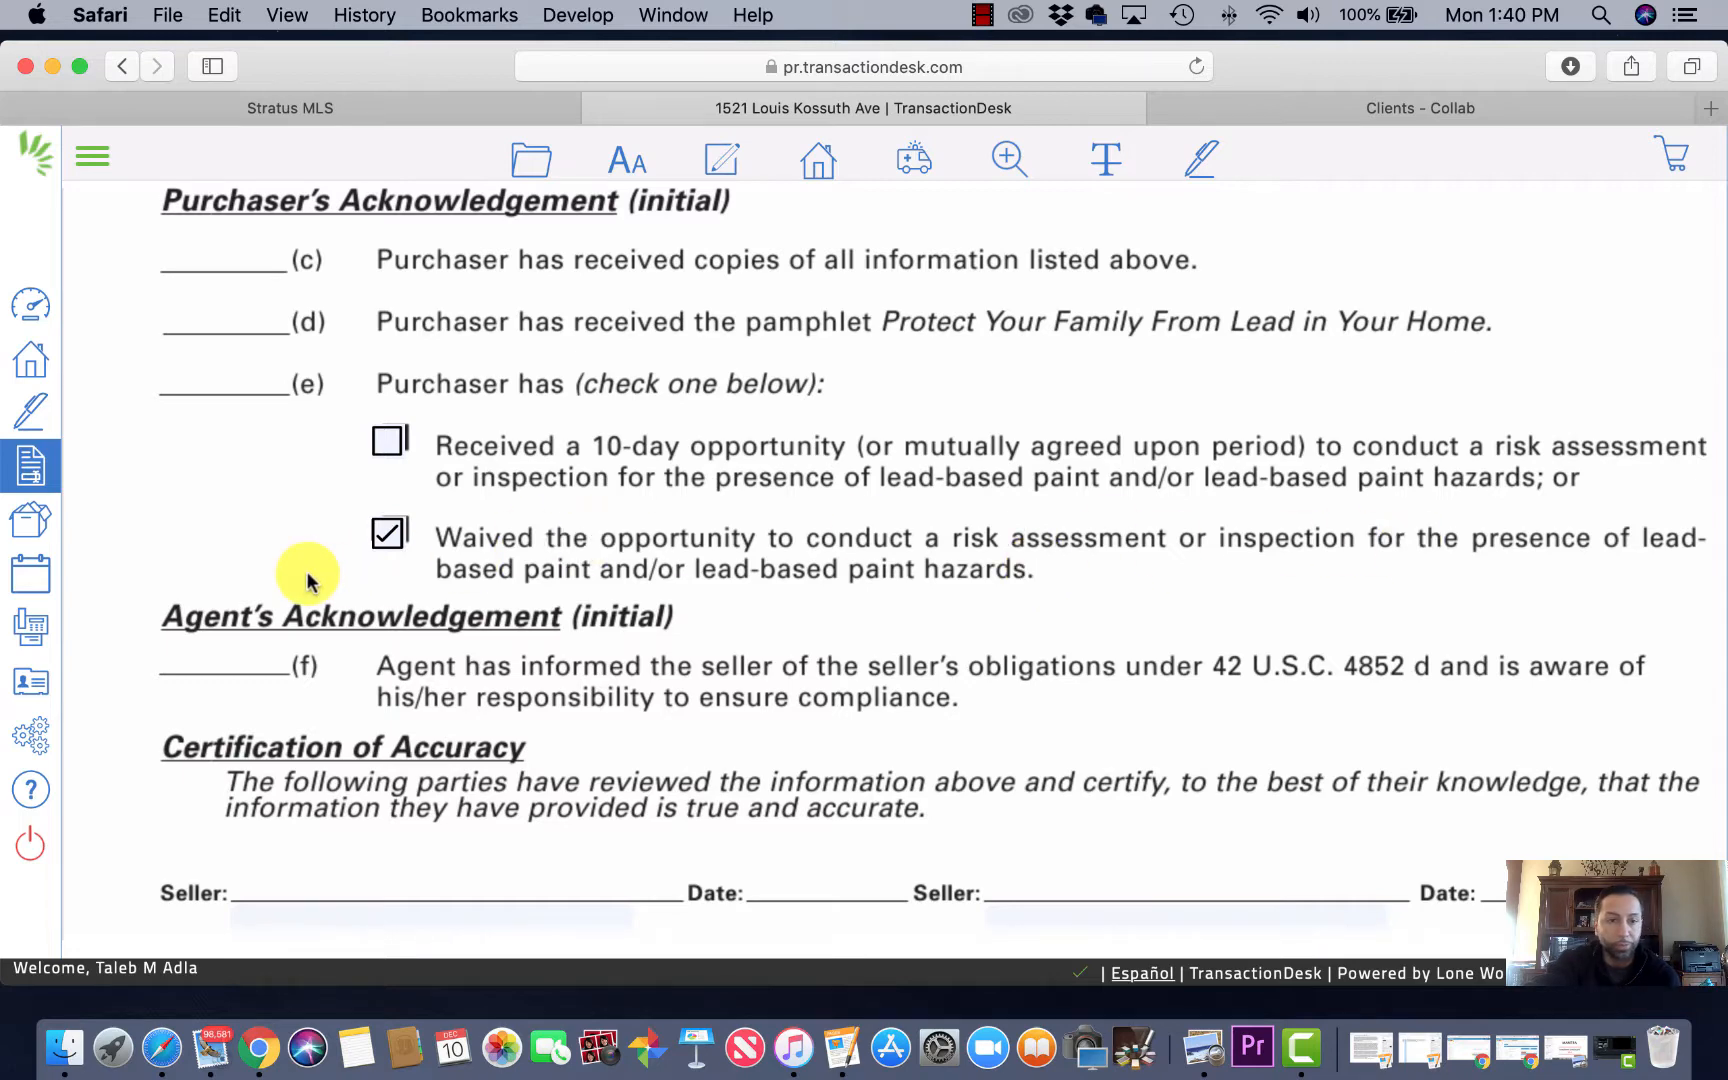
{"action": "scroll", "coordinate": [303, 575], "scroll_direction": "down", "scroll_amount": 3}
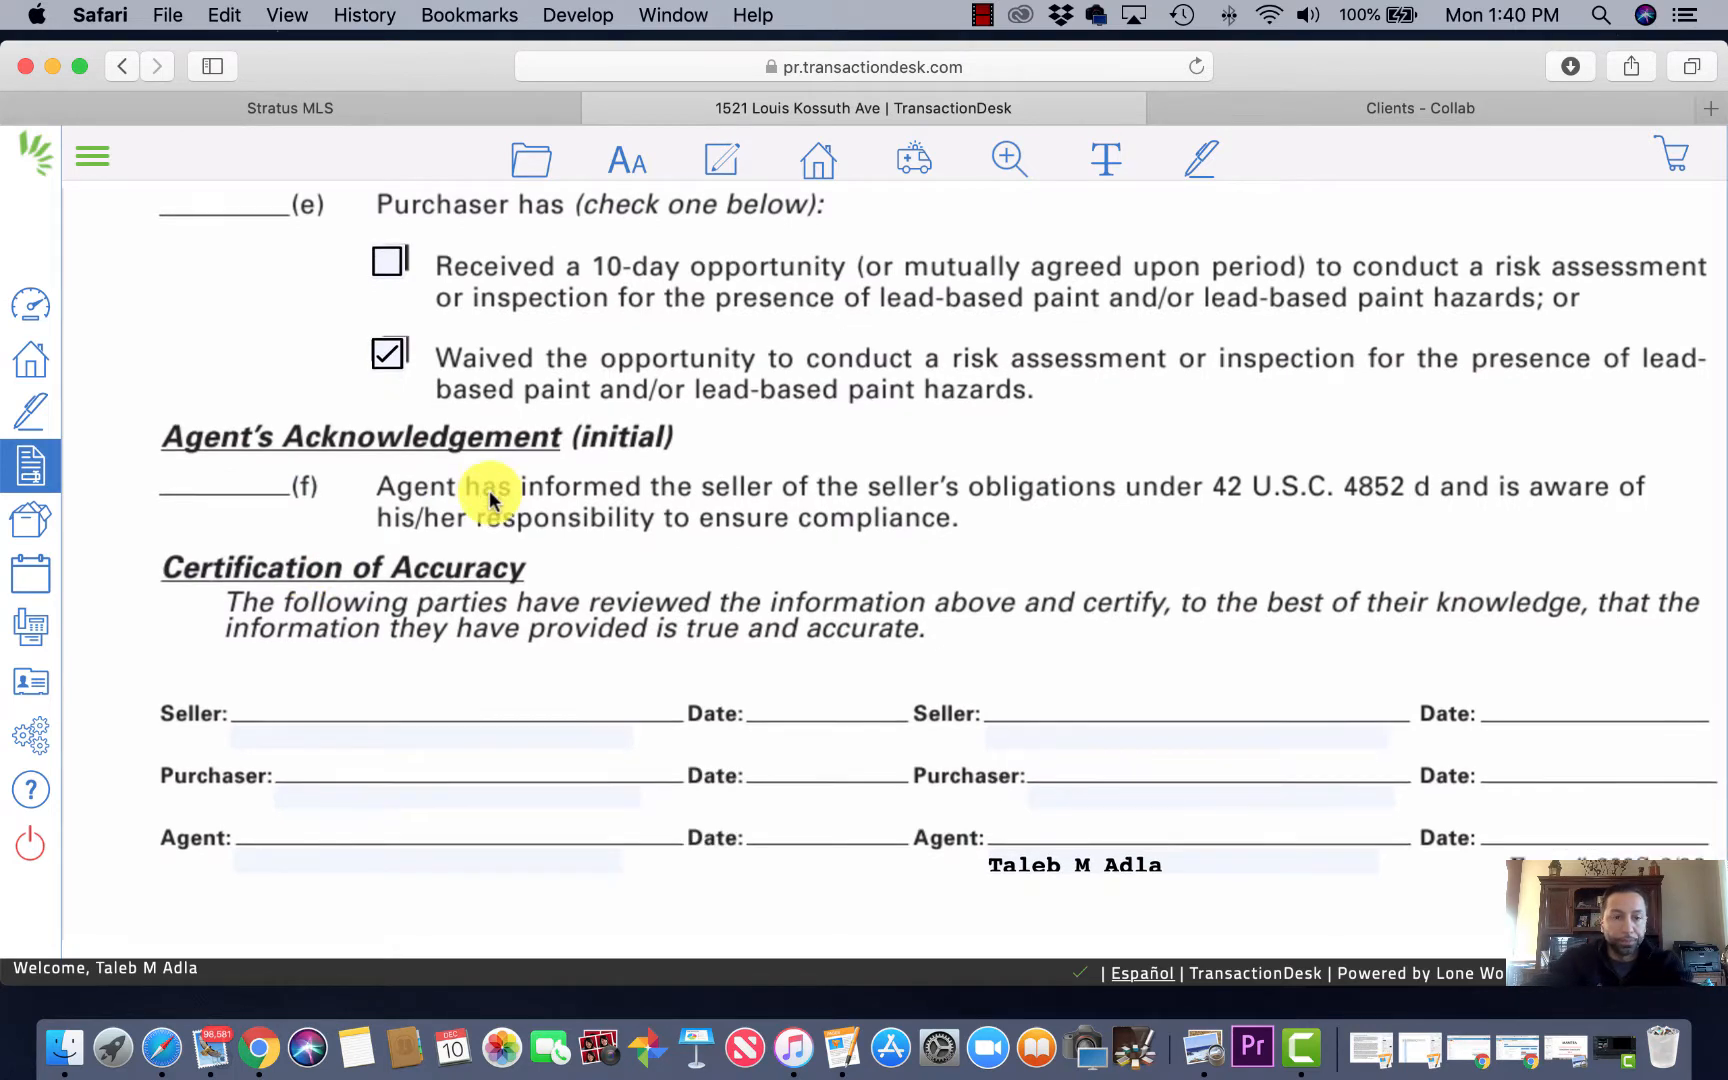
{"action": "scroll", "coordinate": [490, 495], "scroll_direction": "down", "scroll_amount": 1}
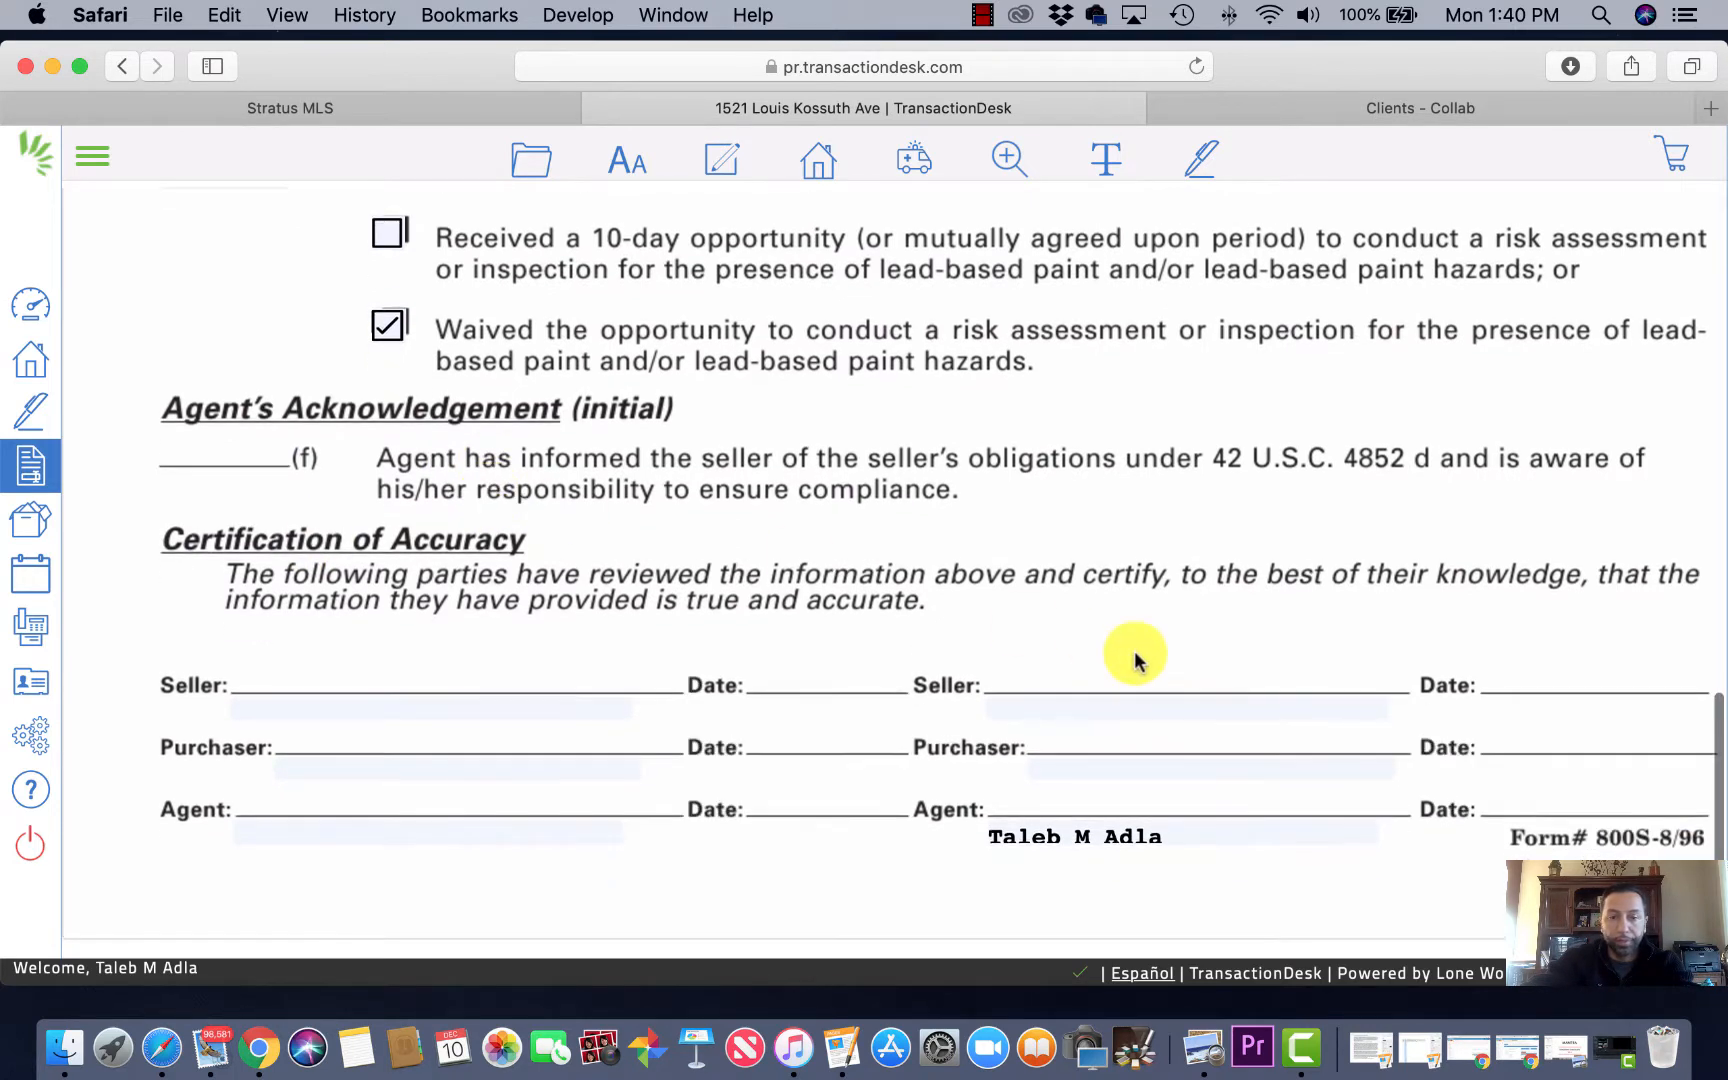
Step: Enter the first purchaser's name, move to the second line, and shorten the agent's name
{"action": "left_click", "coordinate": [483, 771]}
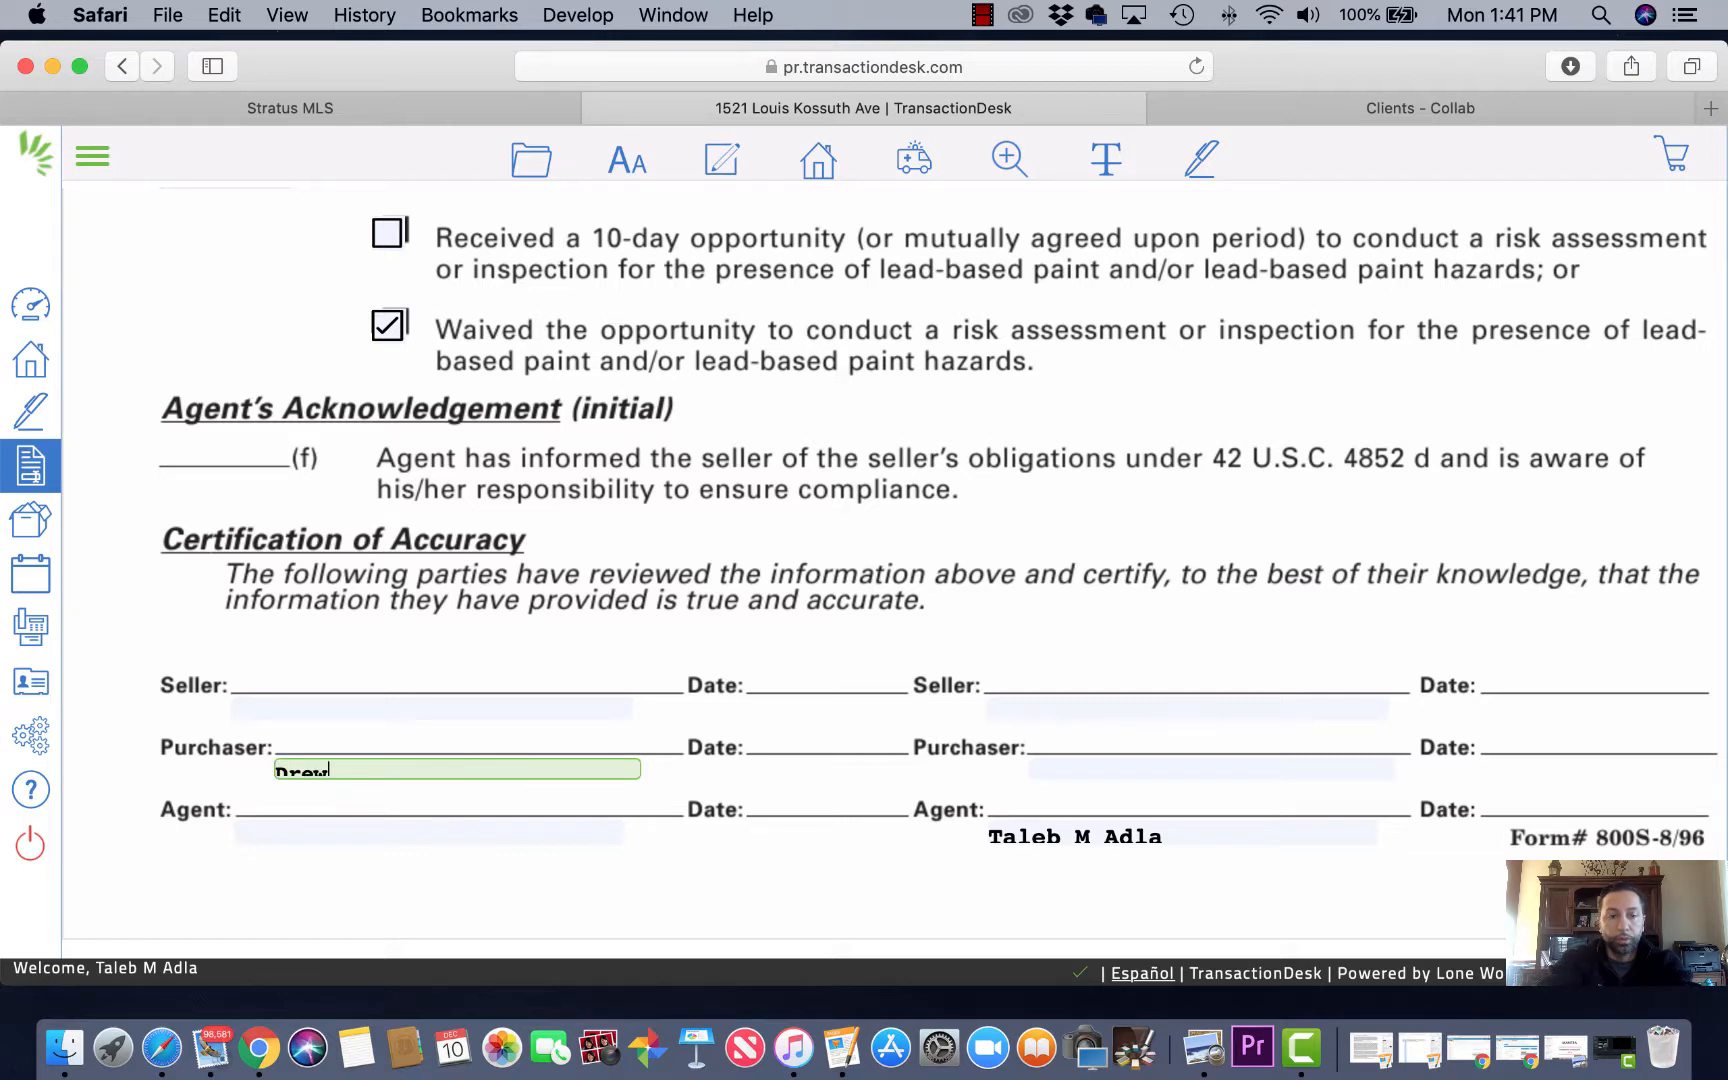
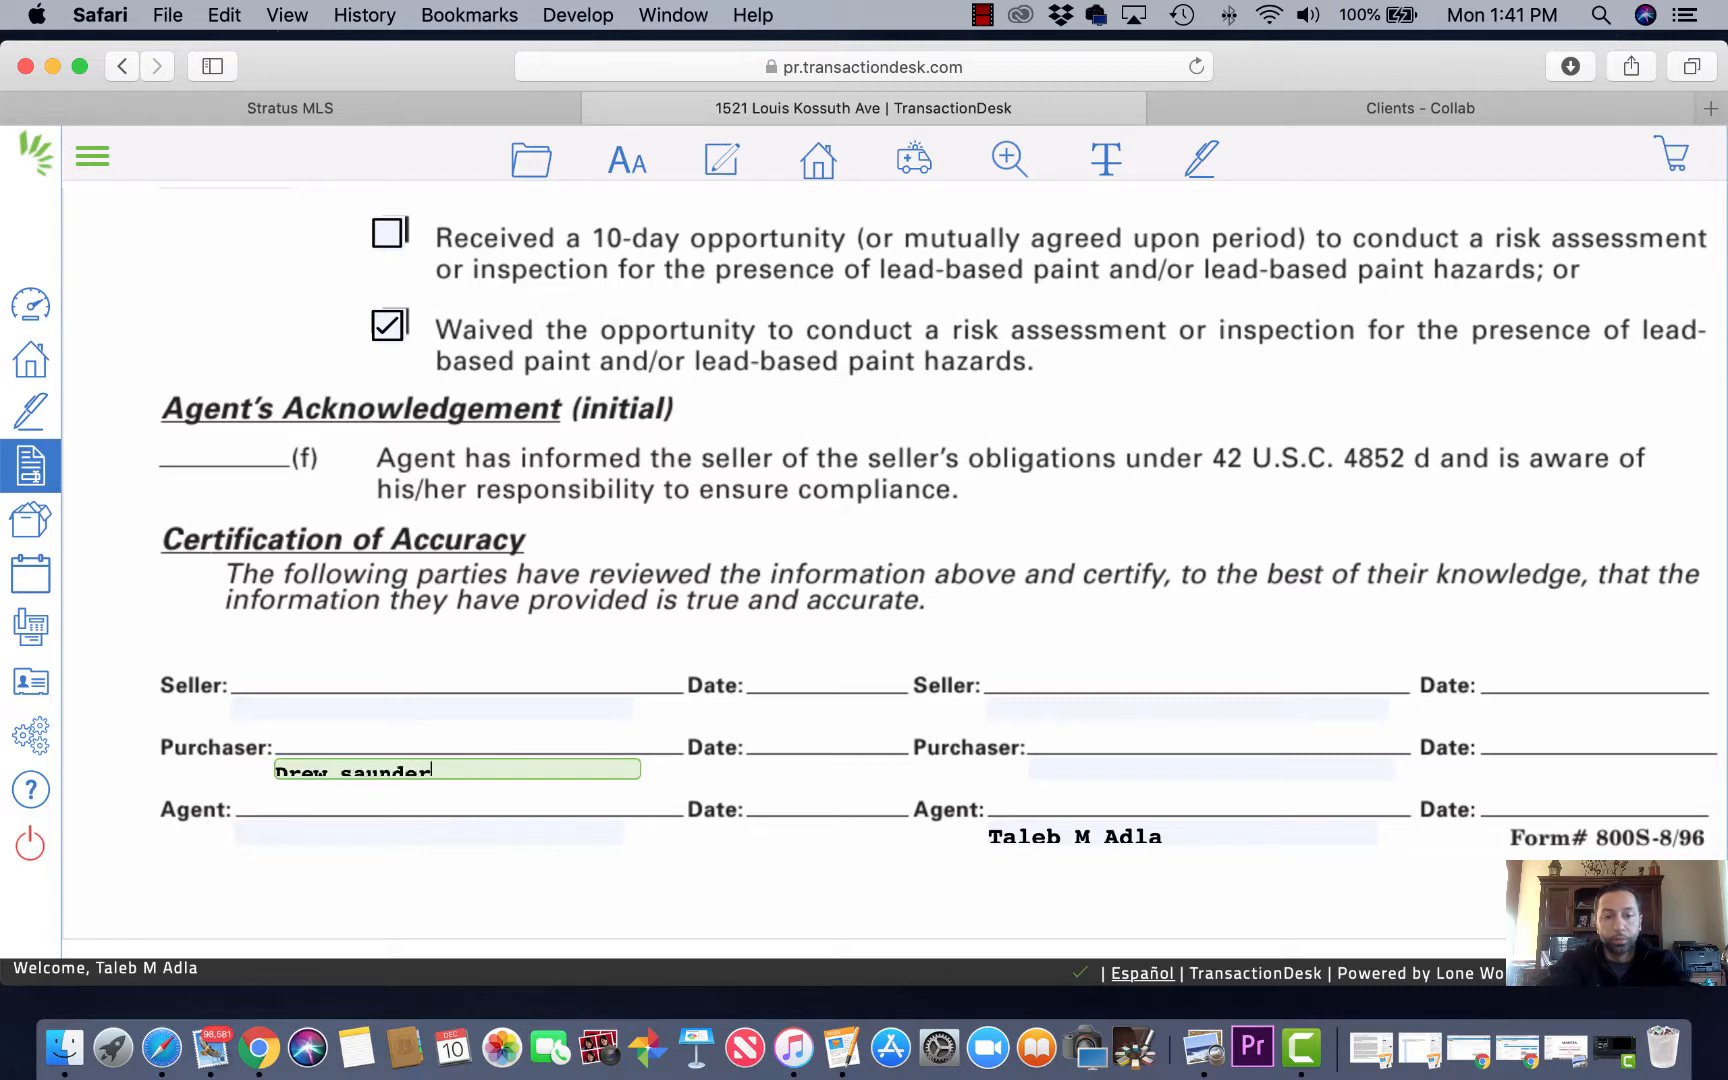
{"action": "left_click", "coordinate": [1067, 771]}
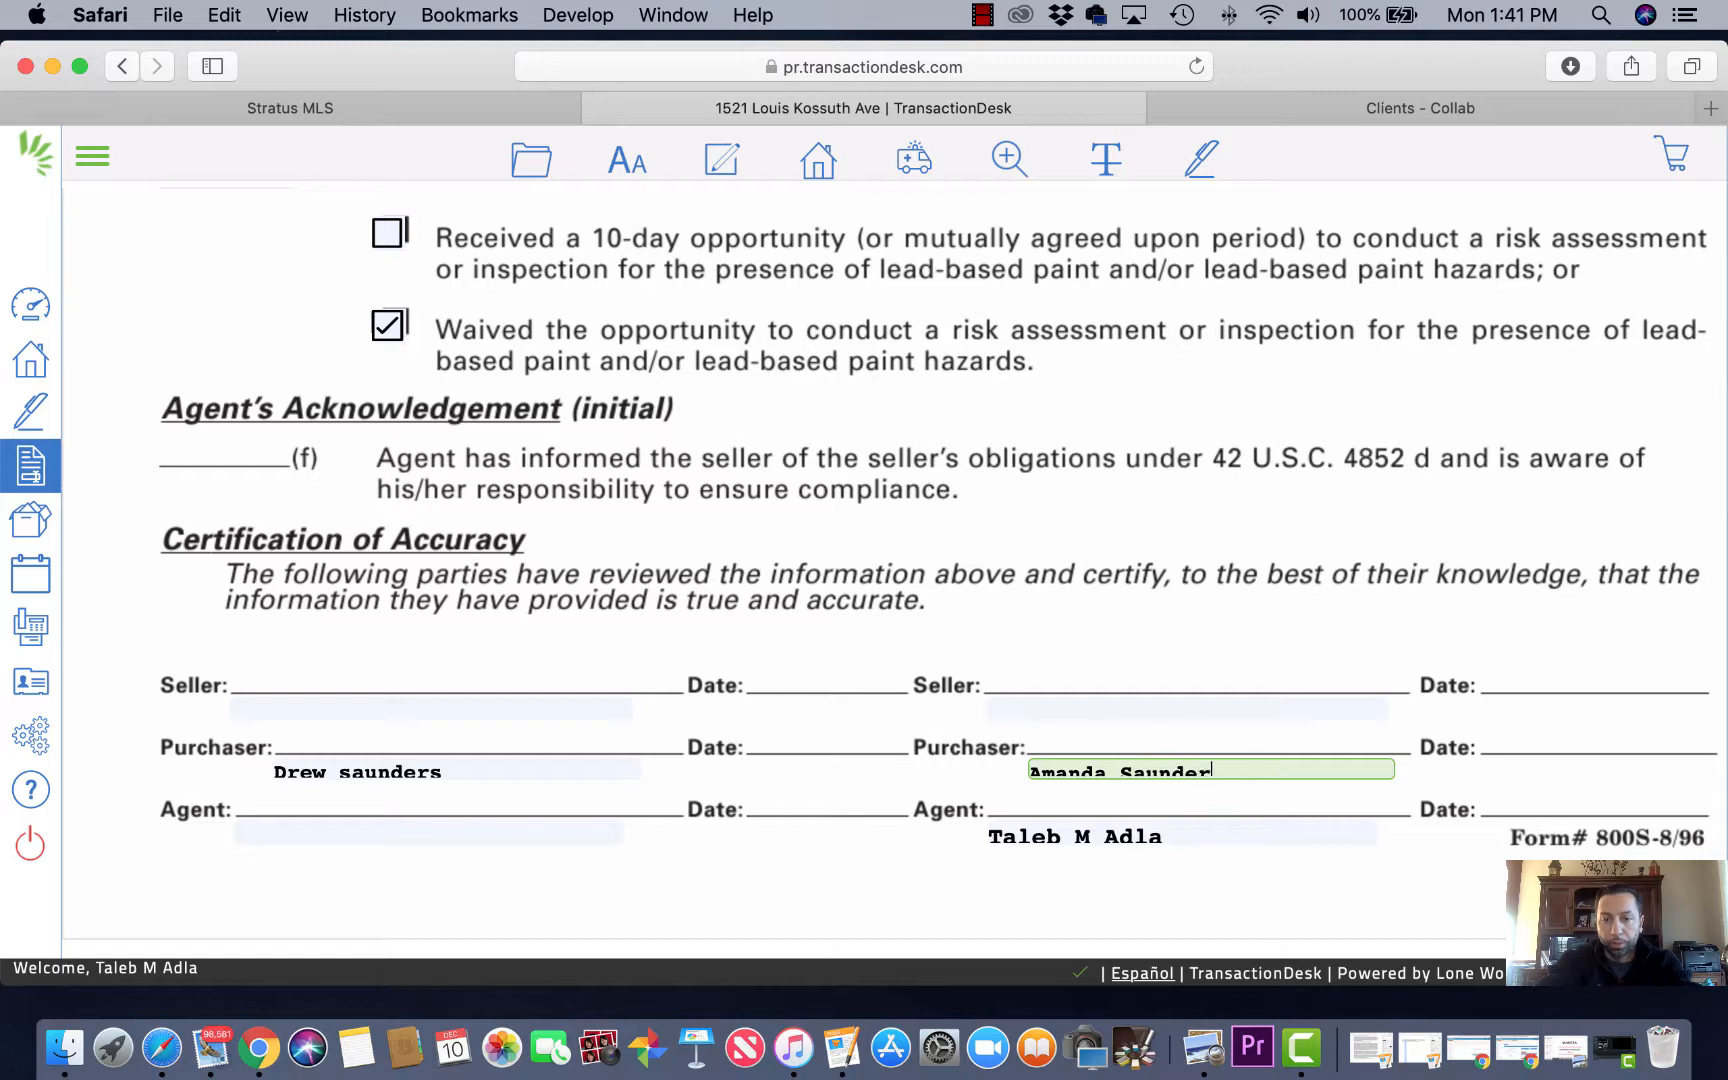
{"action": "left_click", "coordinate": [1087, 822]}
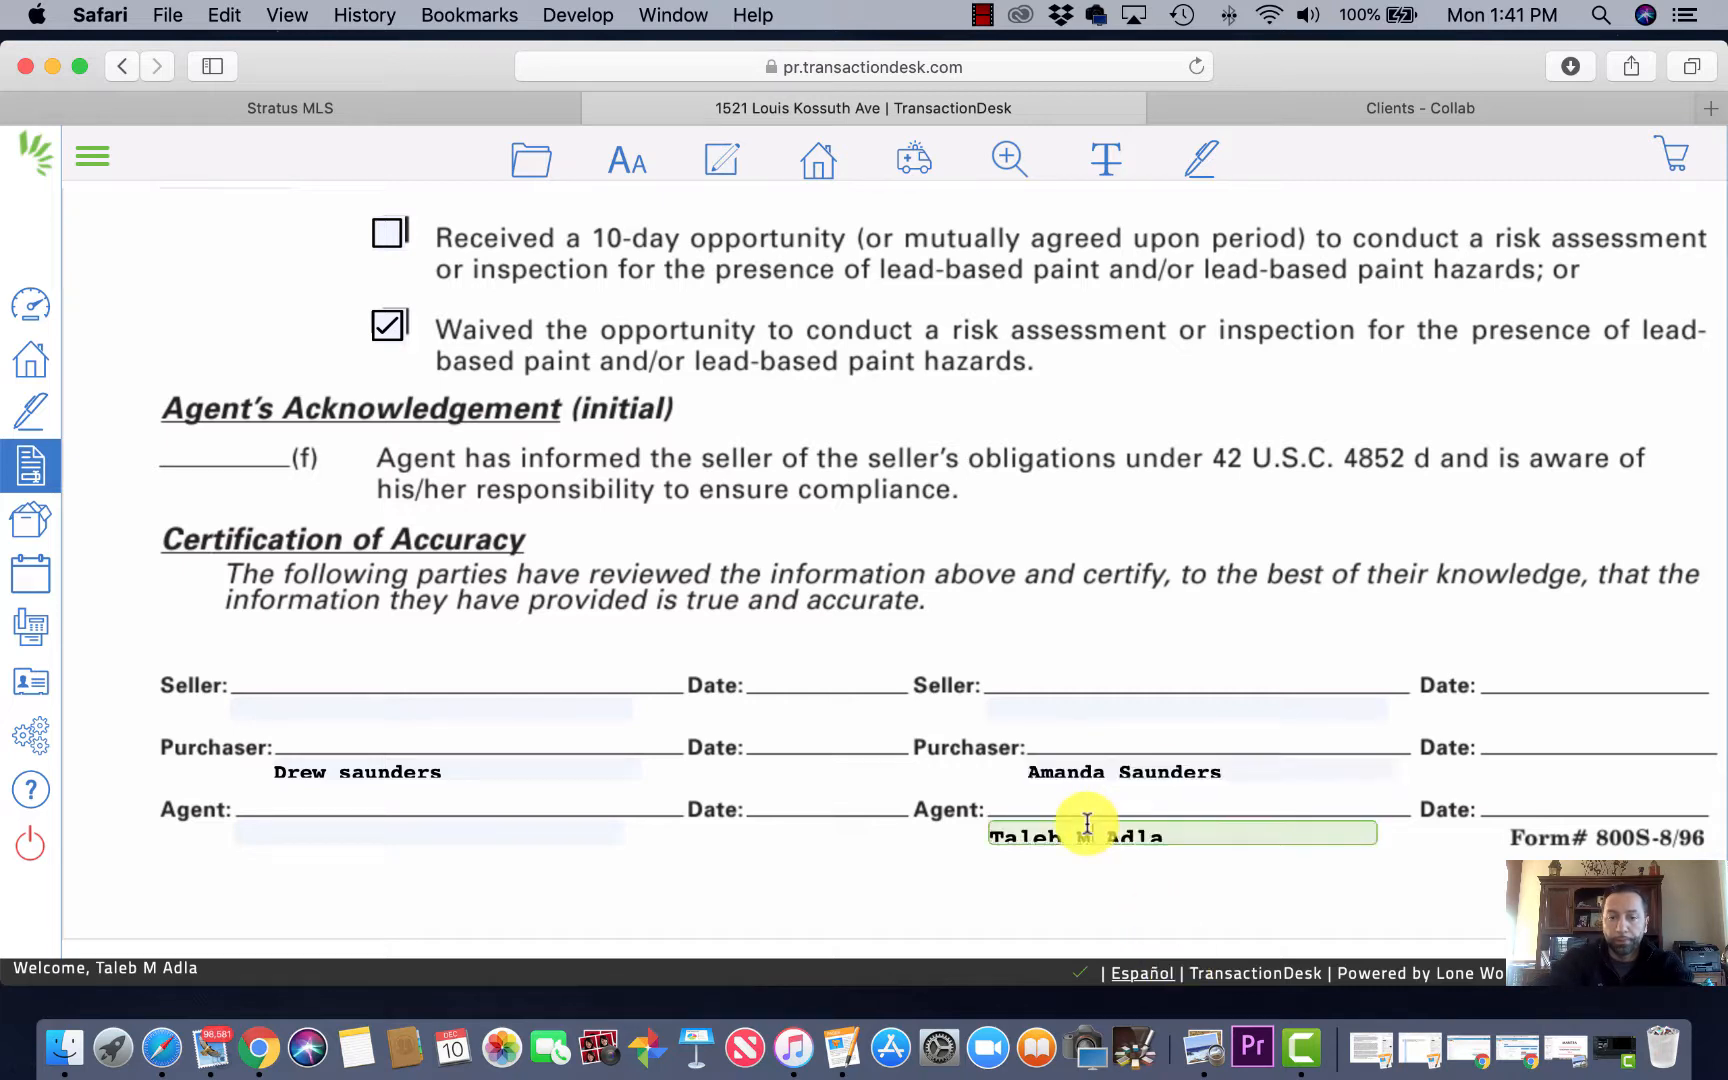
{"action": "key", "text": "BackSpace"}
{"action": "key", "text": "BackSpace"}
{"action": "key", "text": "BackSpace"}
{"action": "key", "text": "BackSpace"}
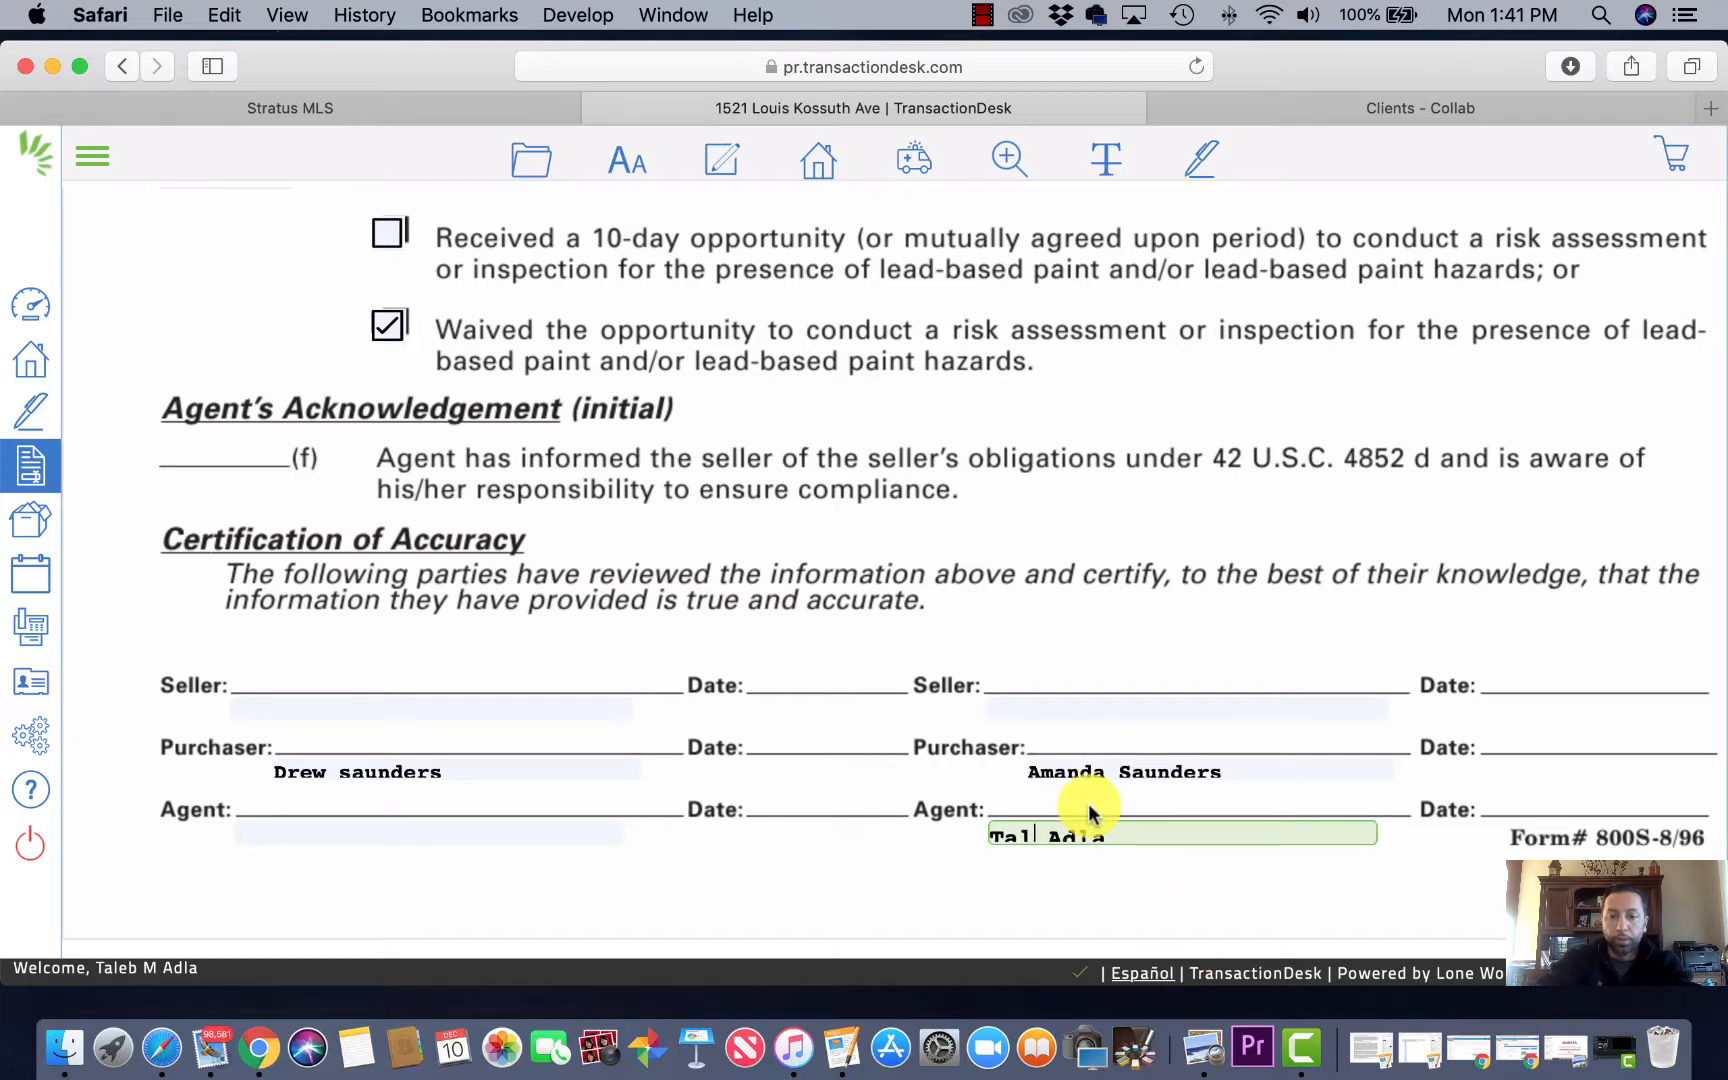
{"action": "scroll", "coordinate": [957, 475], "scroll_direction": "up", "scroll_amount": 5}
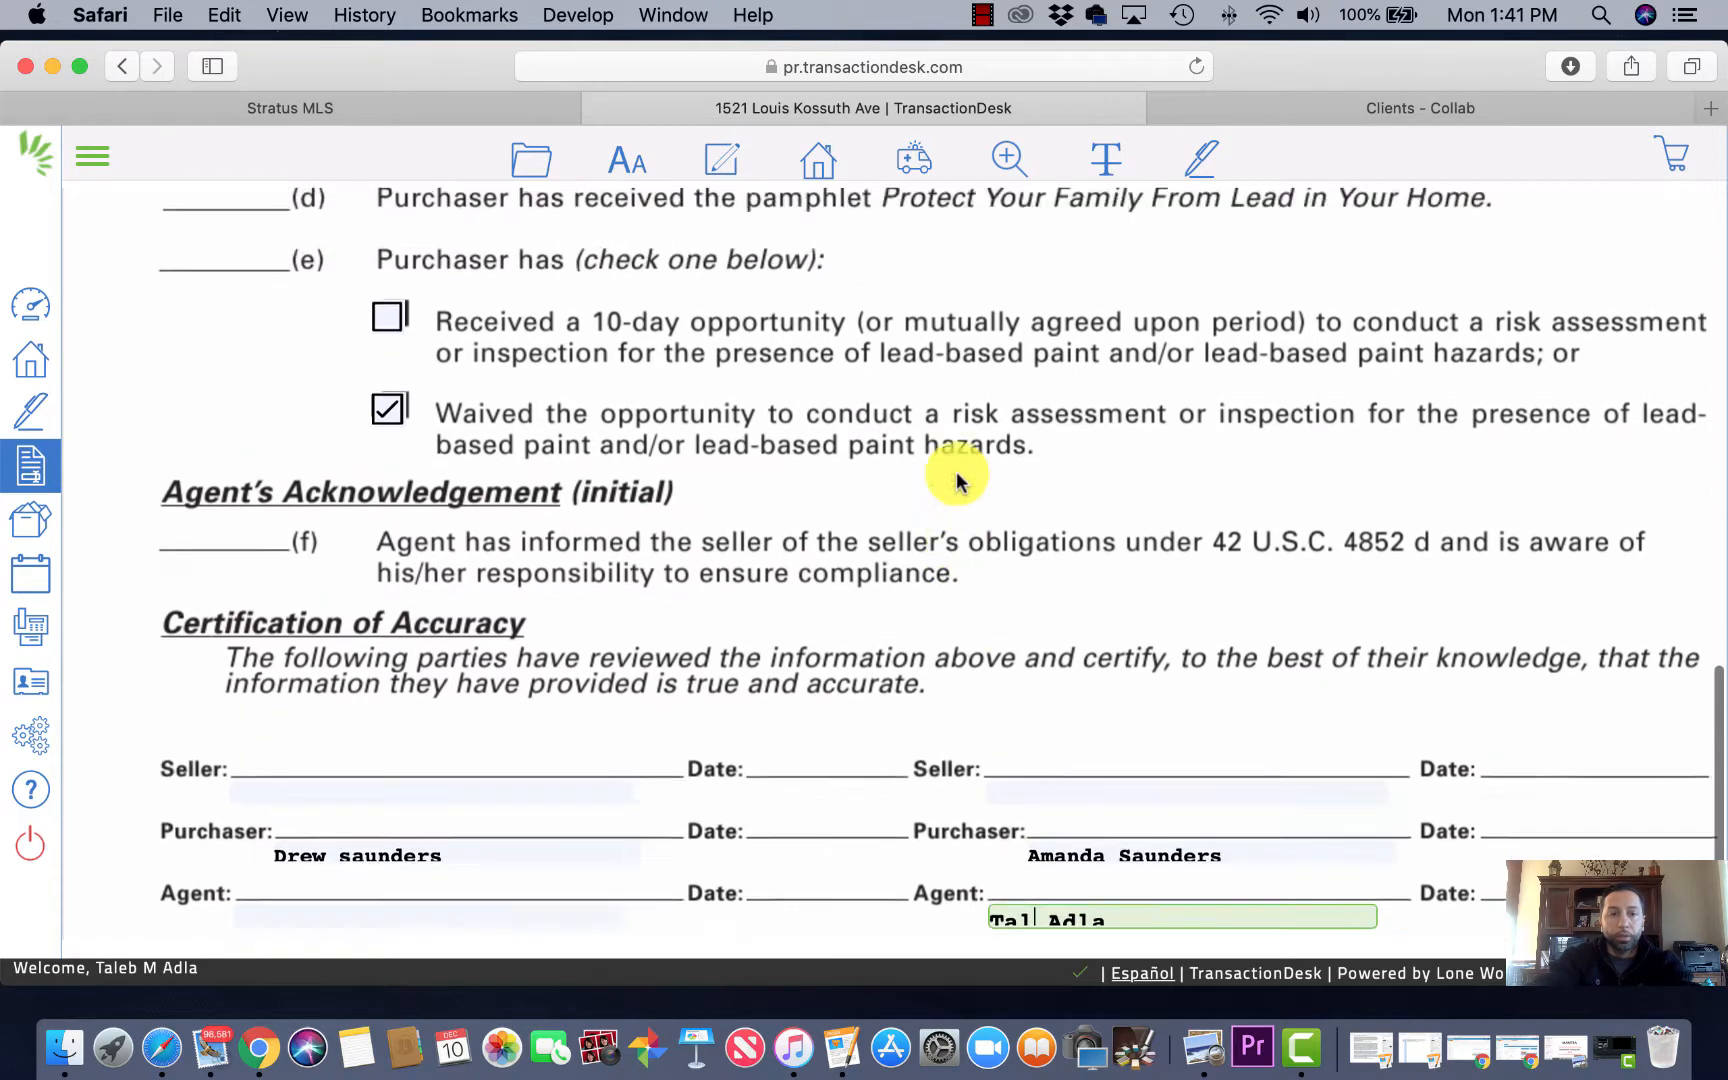
{"action": "scroll", "coordinate": [957, 475], "scroll_direction": "down", "scroll_amount": 5}
Step: Save the Lead Paint Disclosure
{"action": "mouse_move", "coordinate": [536, 162]}
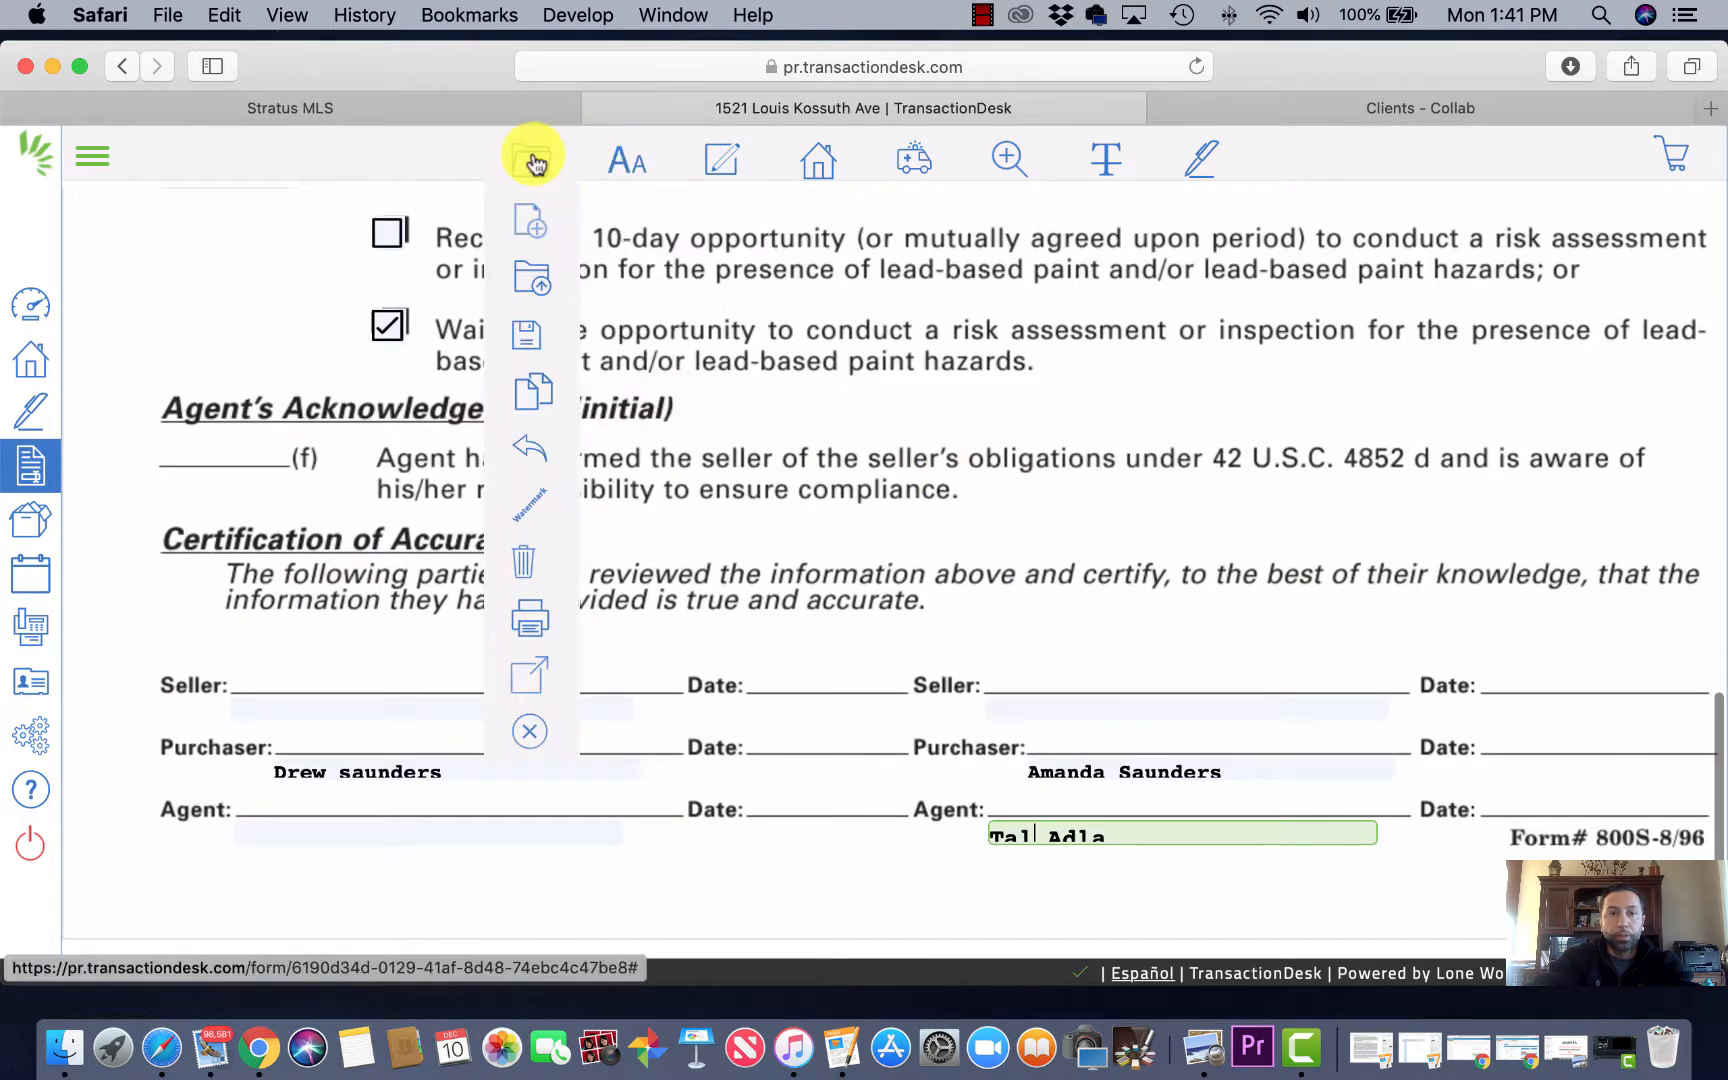
{"action": "mouse_move", "coordinate": [527, 335]}
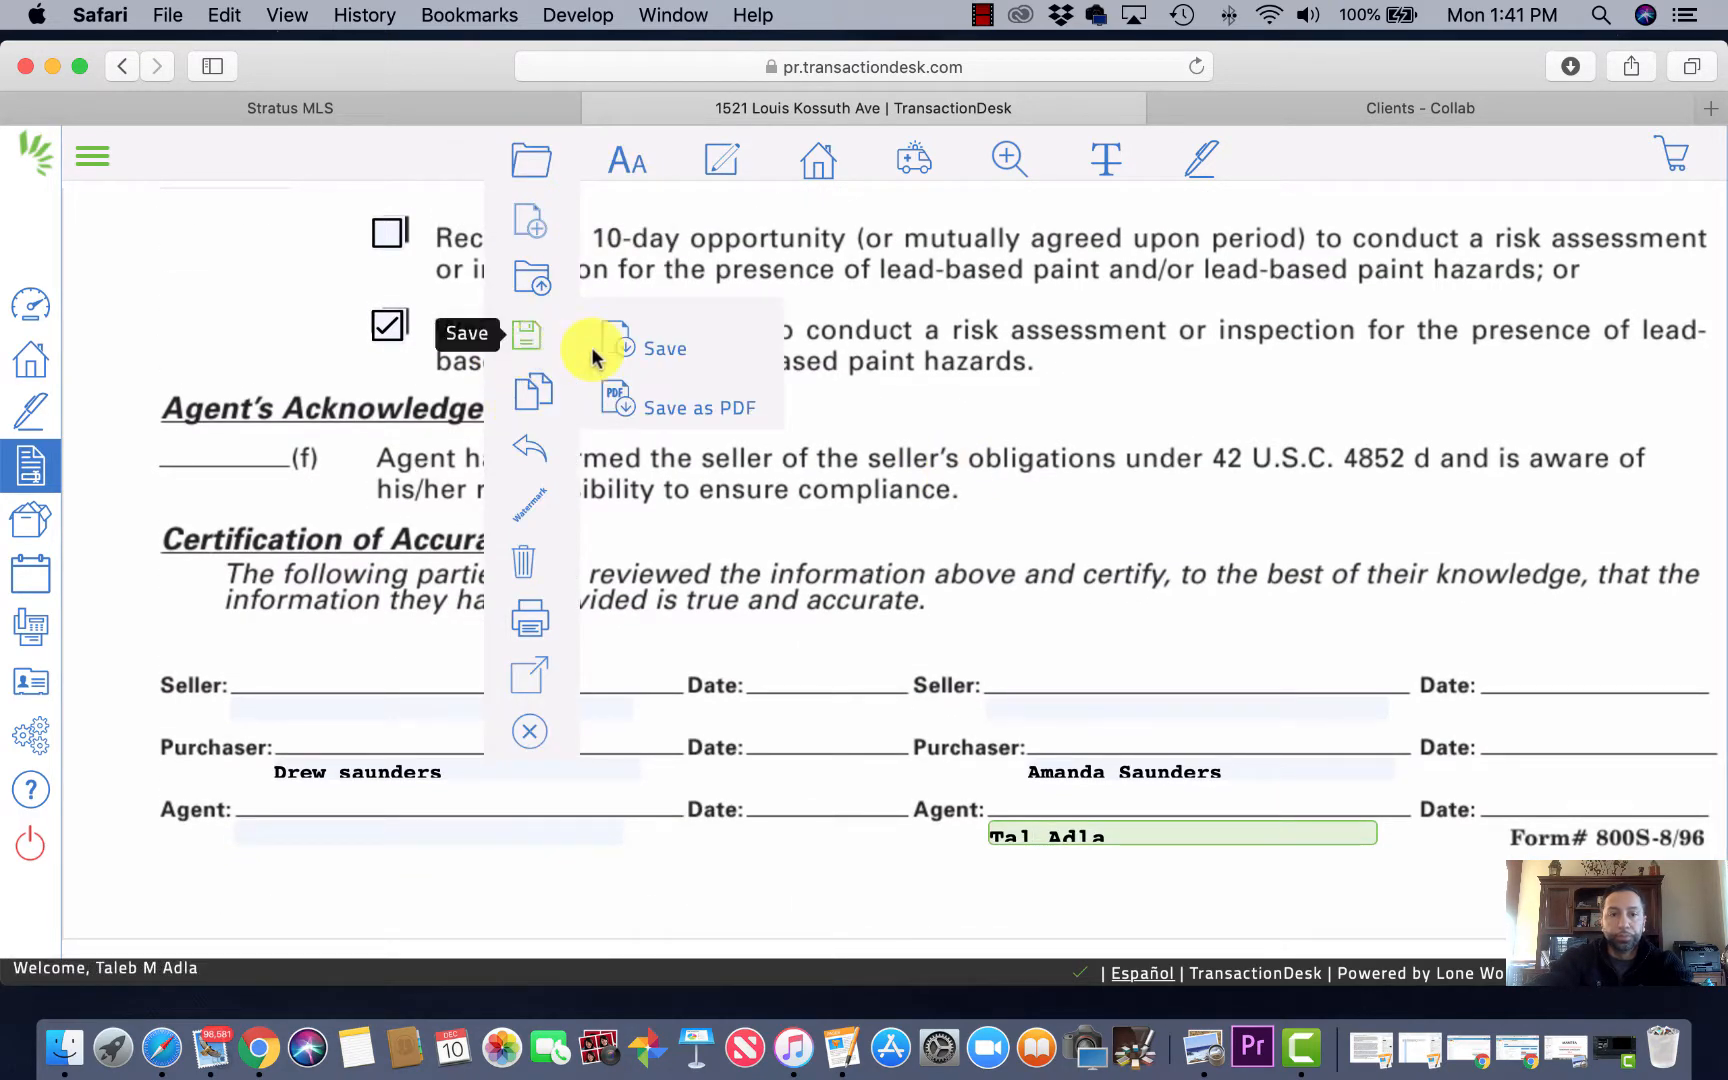
{"action": "left_click", "coordinate": [658, 350]}
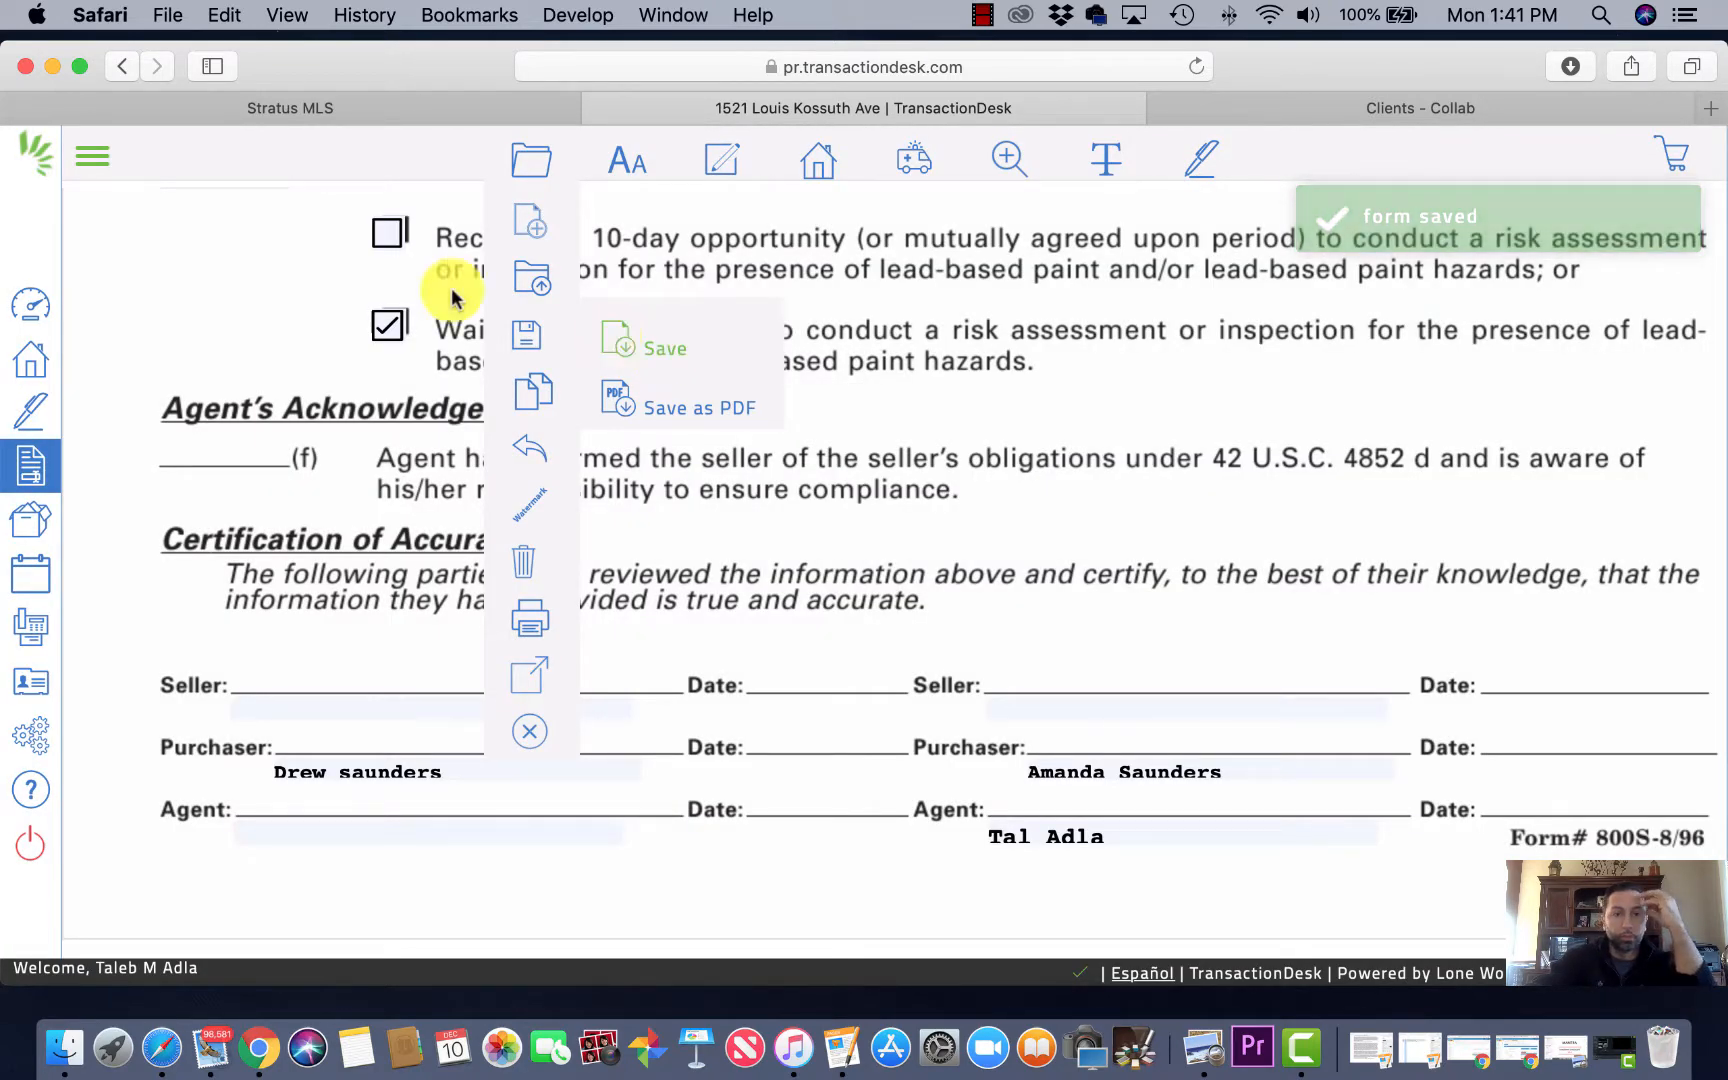
Step: Go back to the Forms list and choose Edit form on the Buyers Rights Regarding Property Condition Disclosure
{"action": "left_click", "coordinate": [123, 68]}
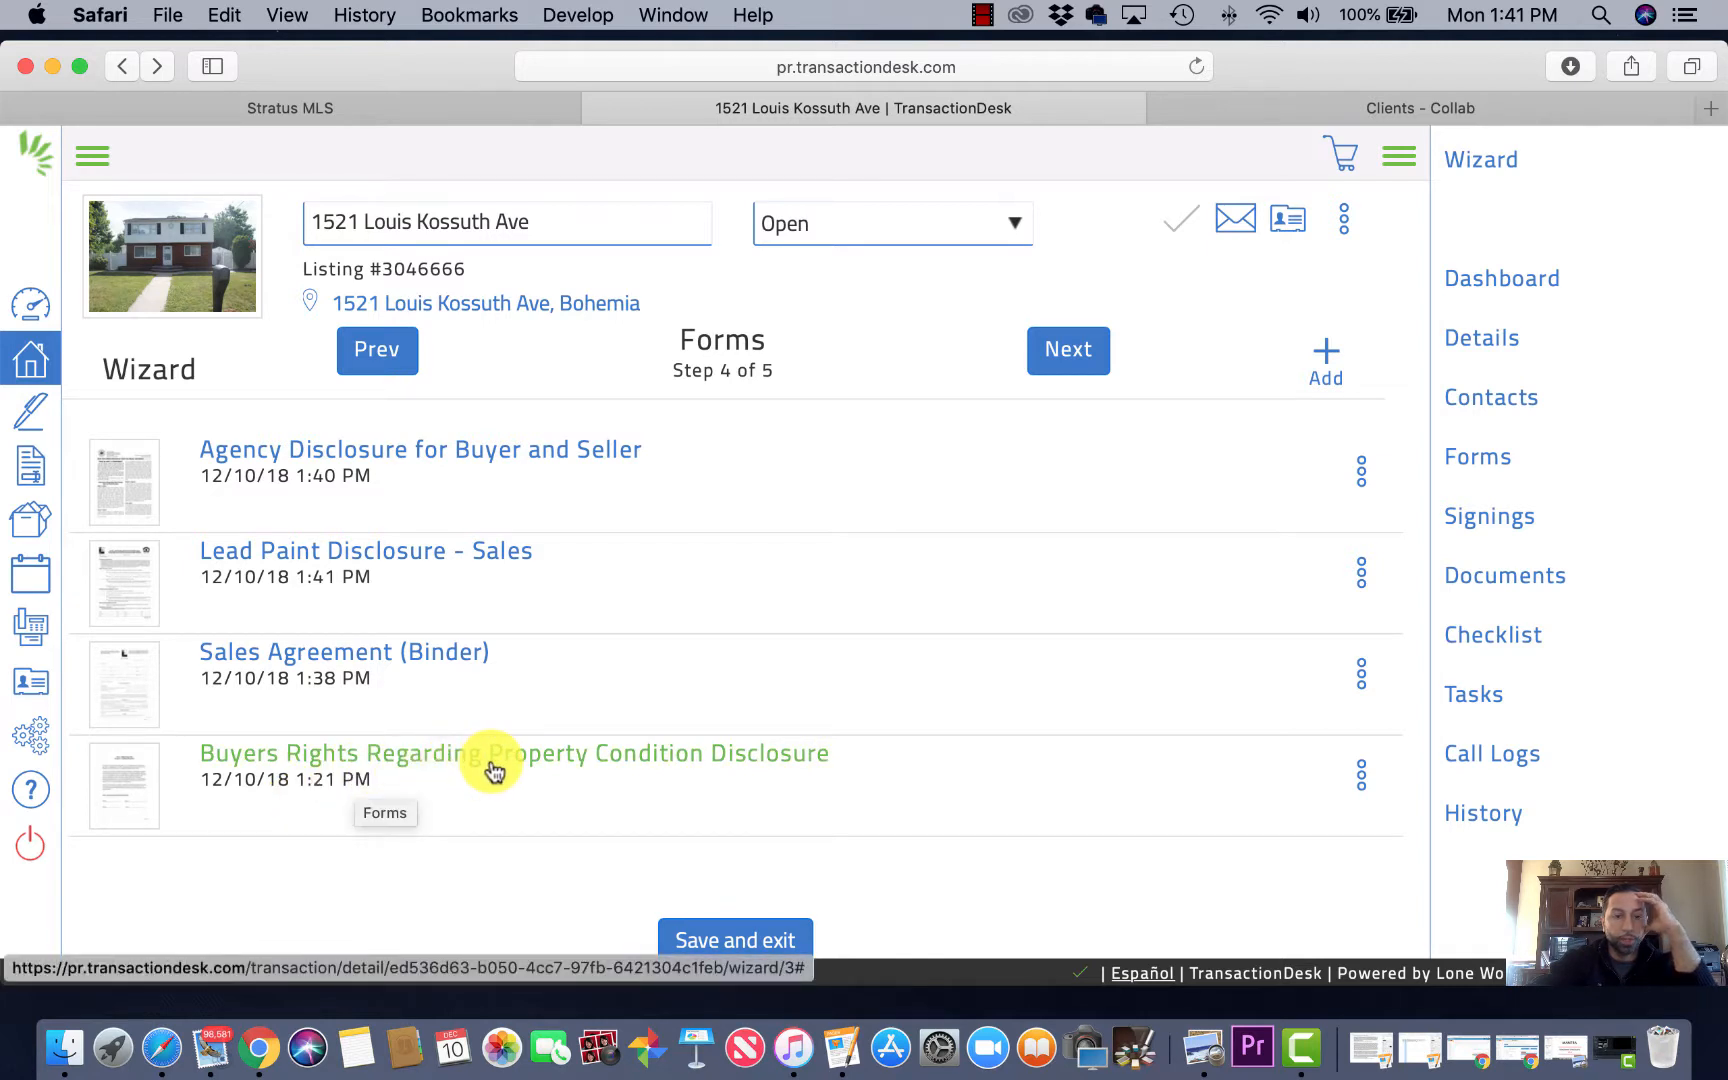
{"action": "left_click", "coordinate": [1361, 778]}
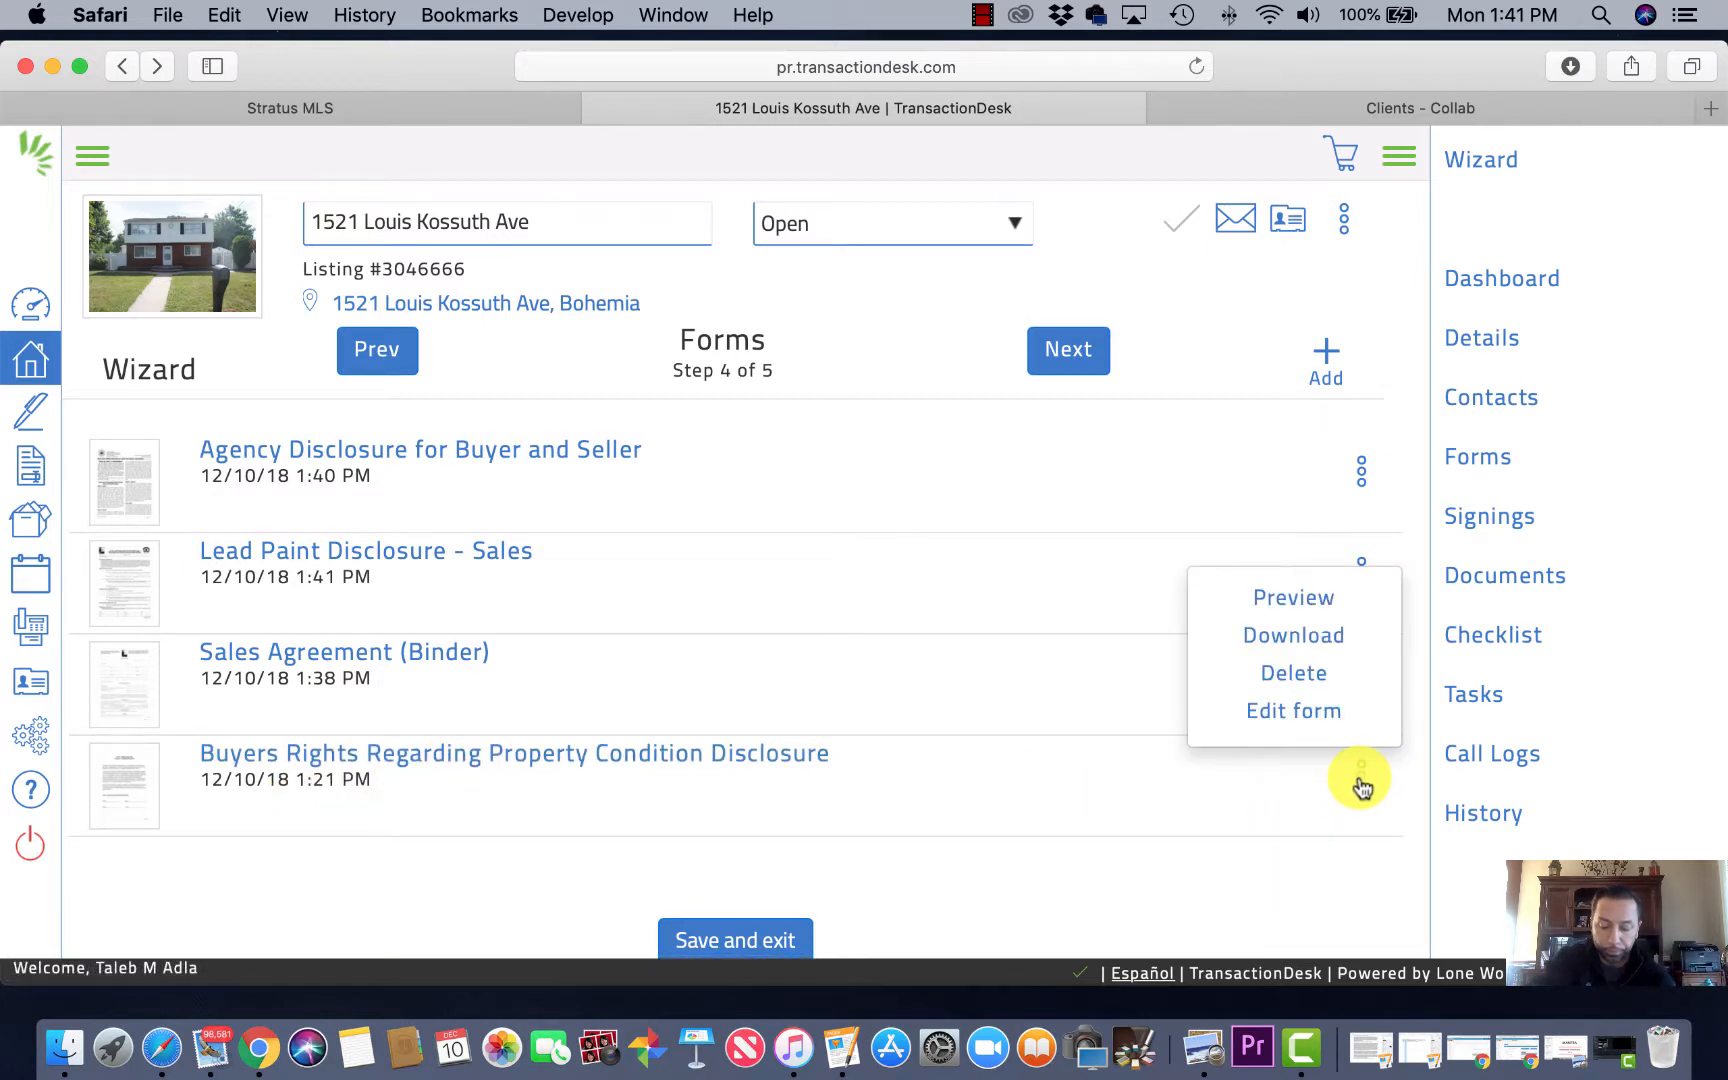
{"action": "left_click", "coordinate": [1290, 712]}
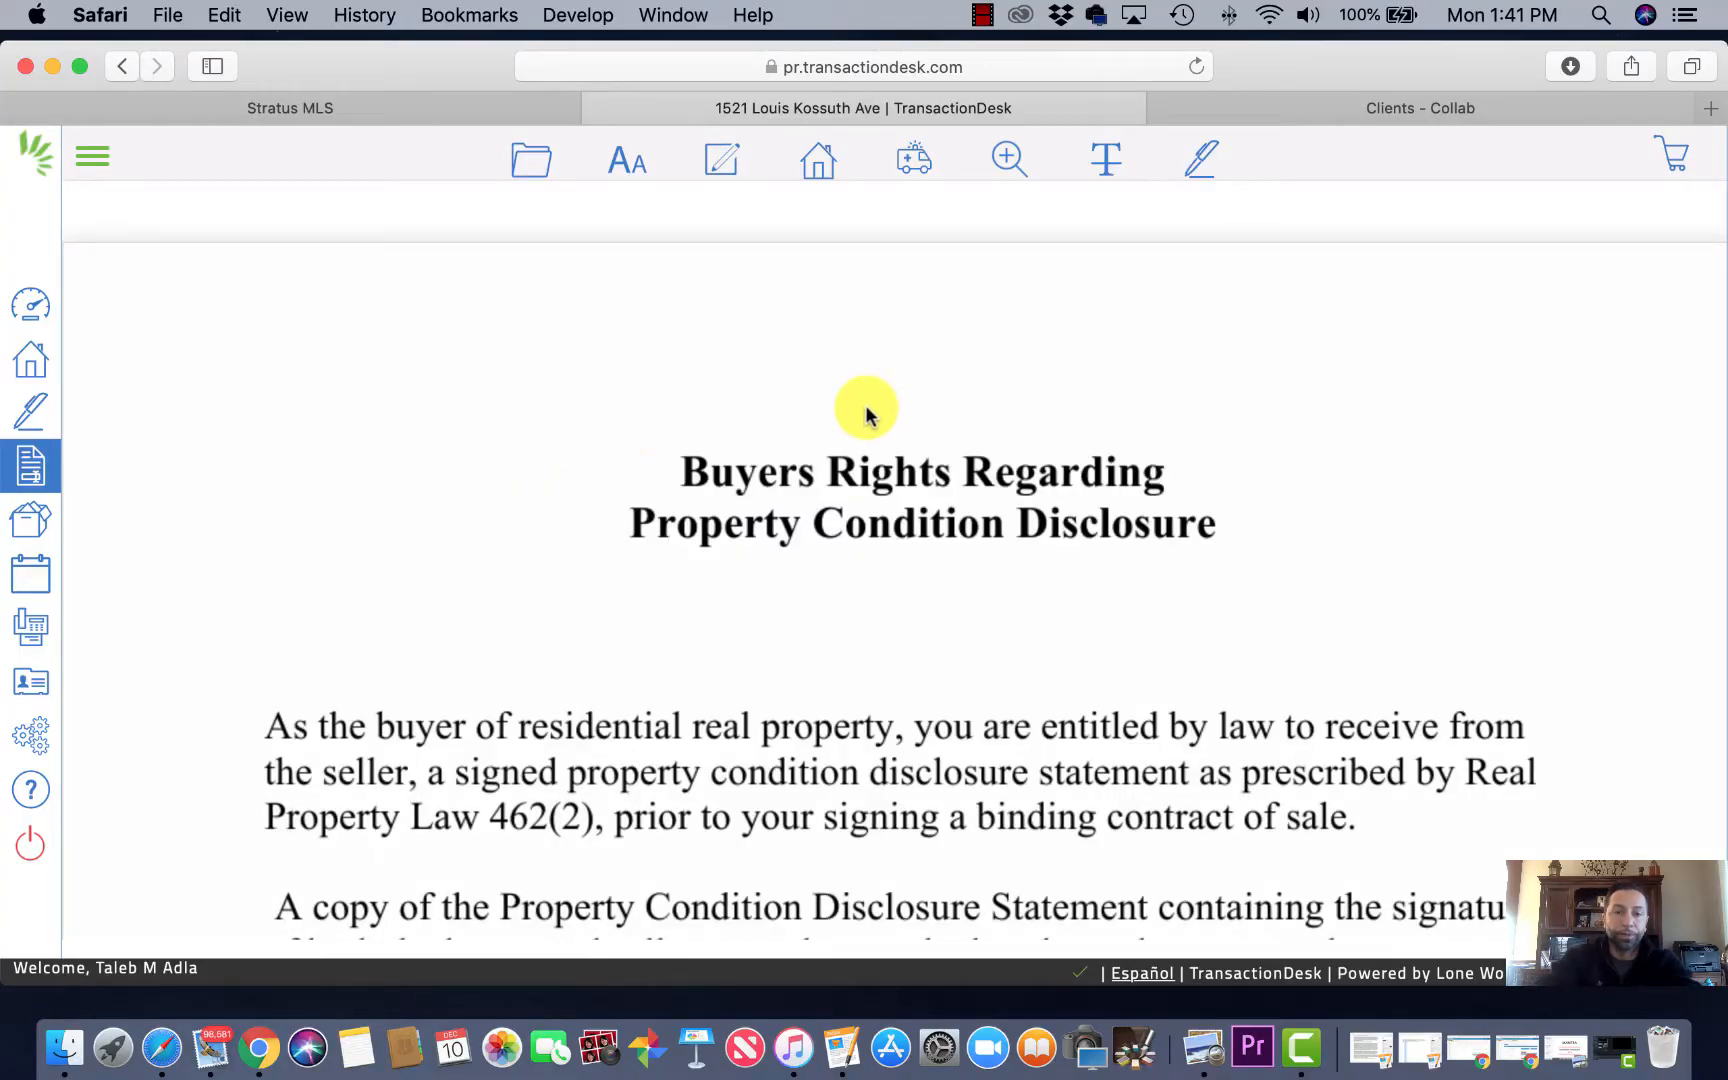
Step: Fill both Buyer signature lines with each buyer's name
{"action": "scroll", "coordinate": [1008, 460], "scroll_direction": "down", "scroll_amount": 5}
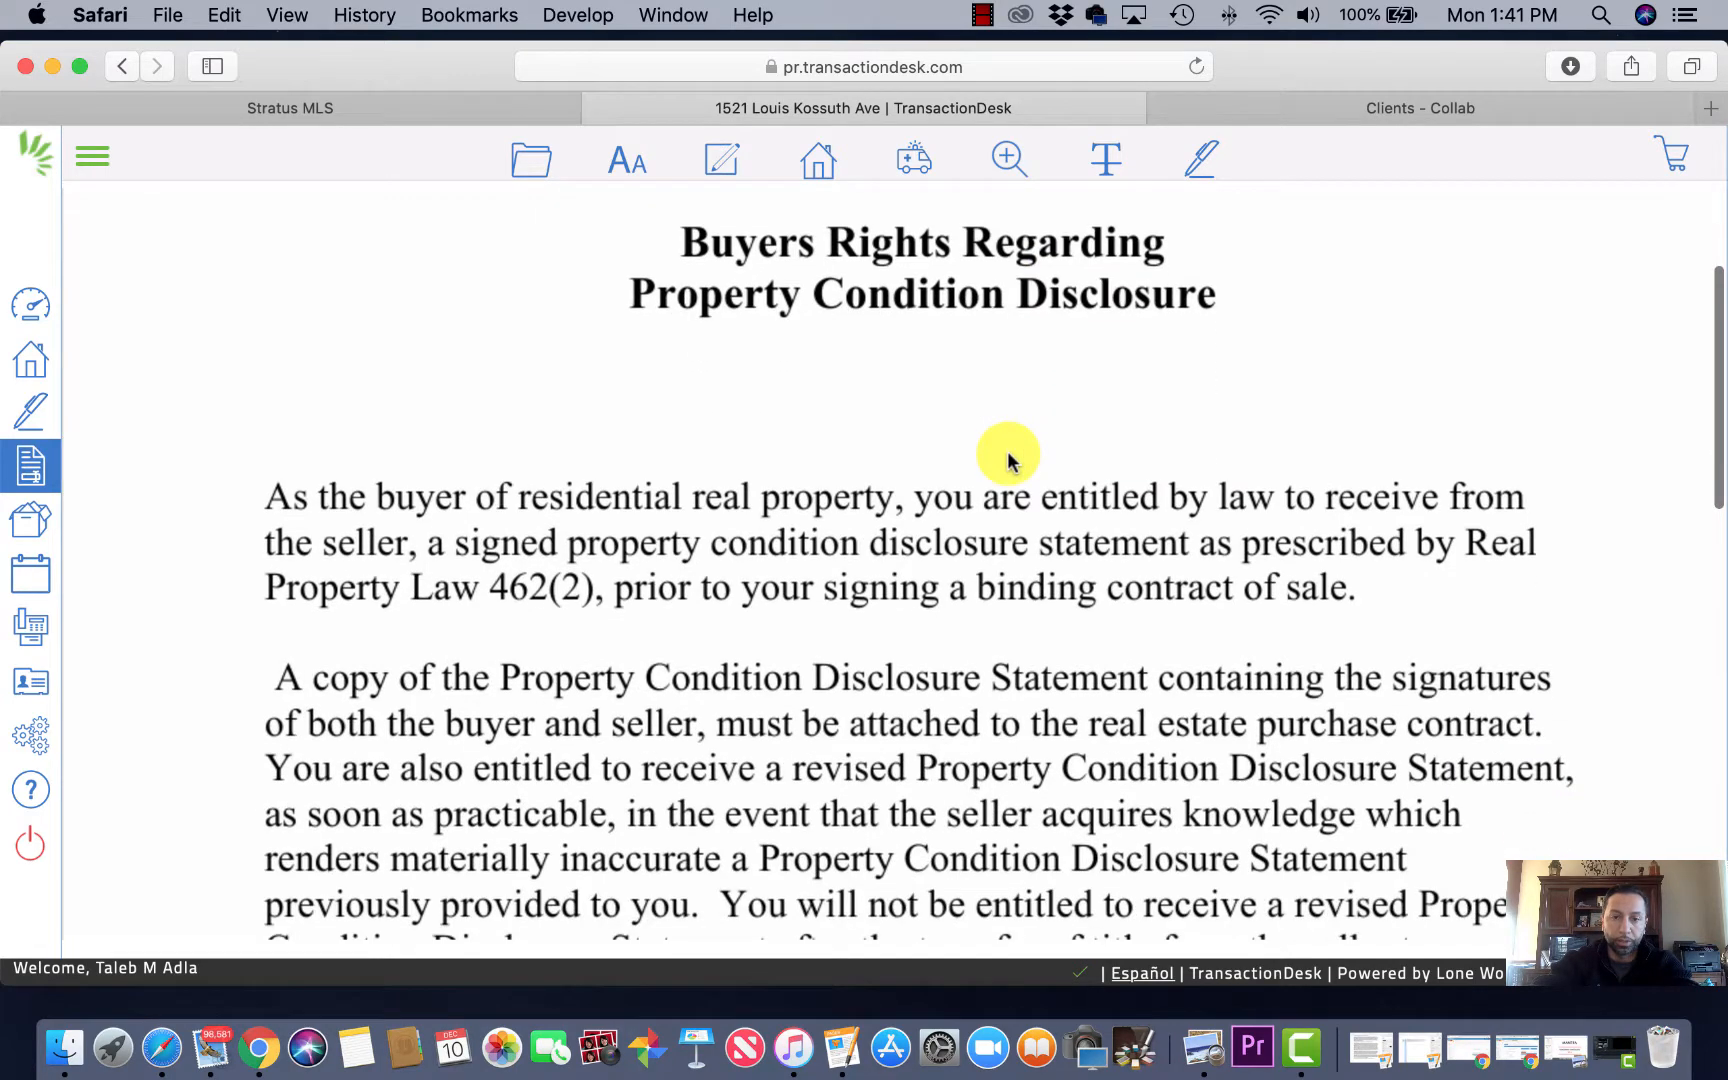
{"action": "scroll", "coordinate": [1009, 456], "scroll_direction": "down", "scroll_amount": 1}
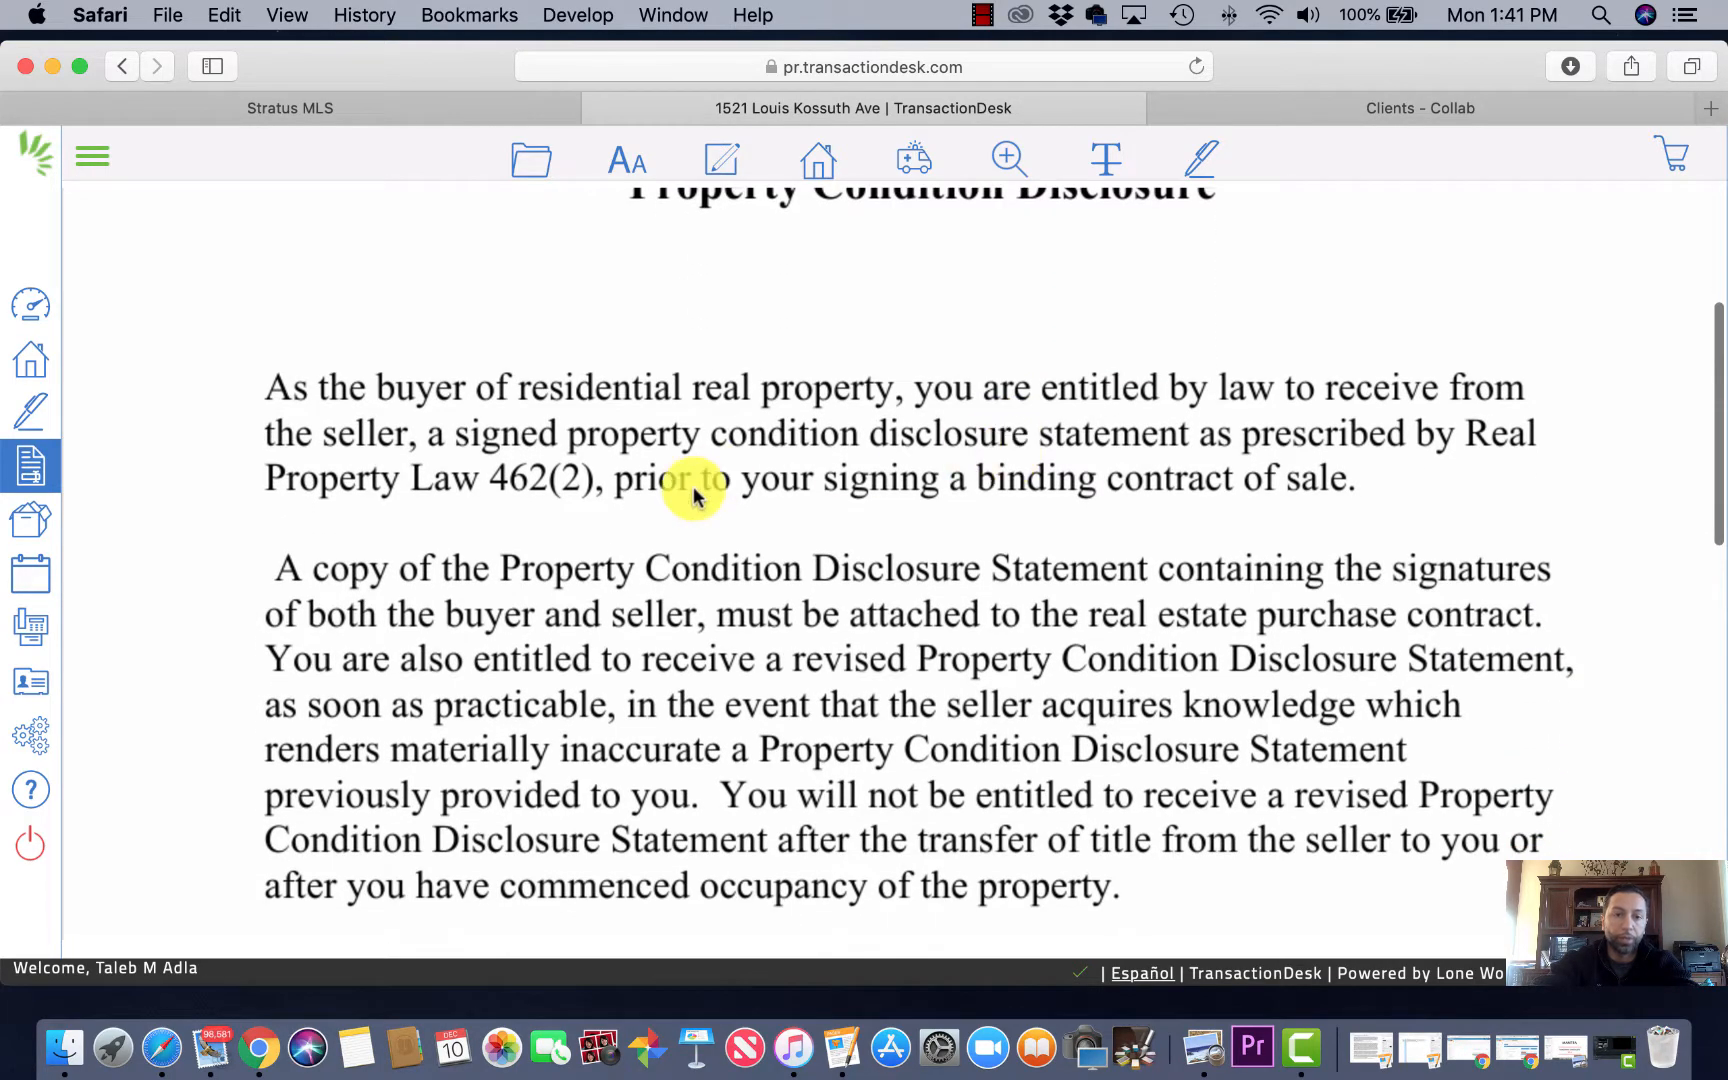
{"action": "scroll", "coordinate": [757, 663], "scroll_direction": "down", "scroll_amount": 5}
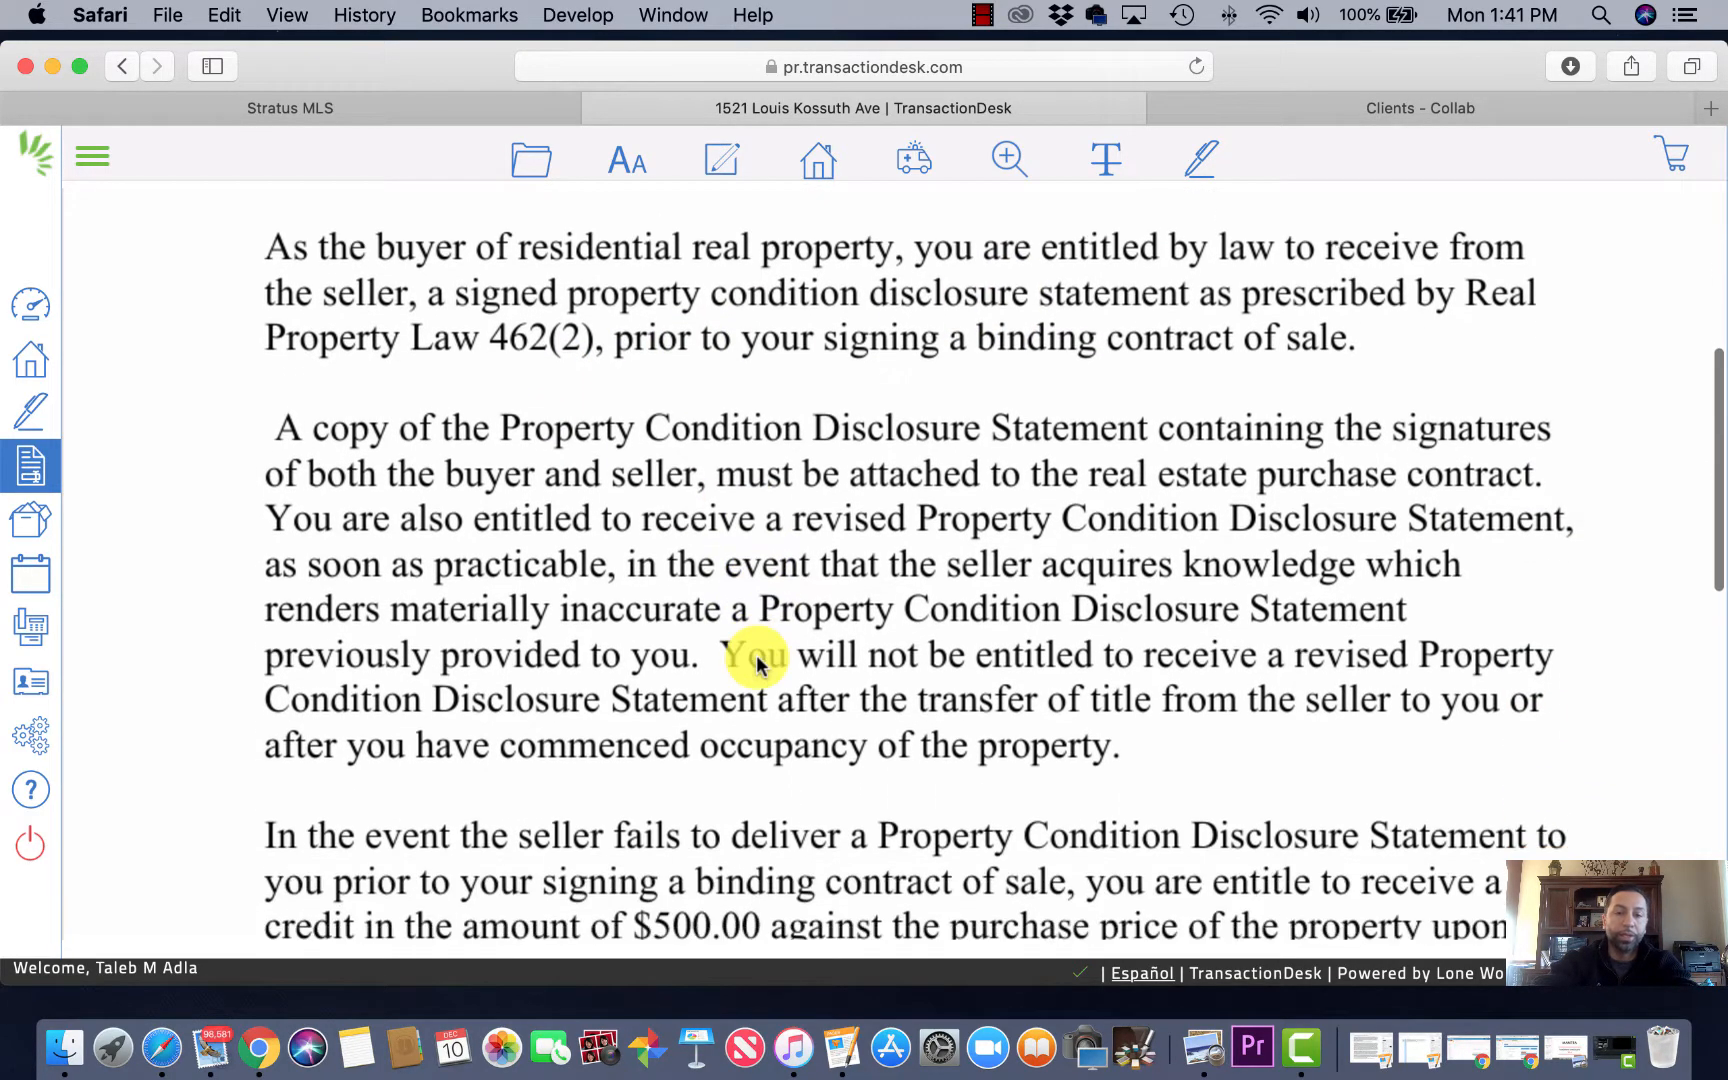
{"action": "scroll", "coordinate": [757, 663], "scroll_direction": "down", "scroll_amount": 2}
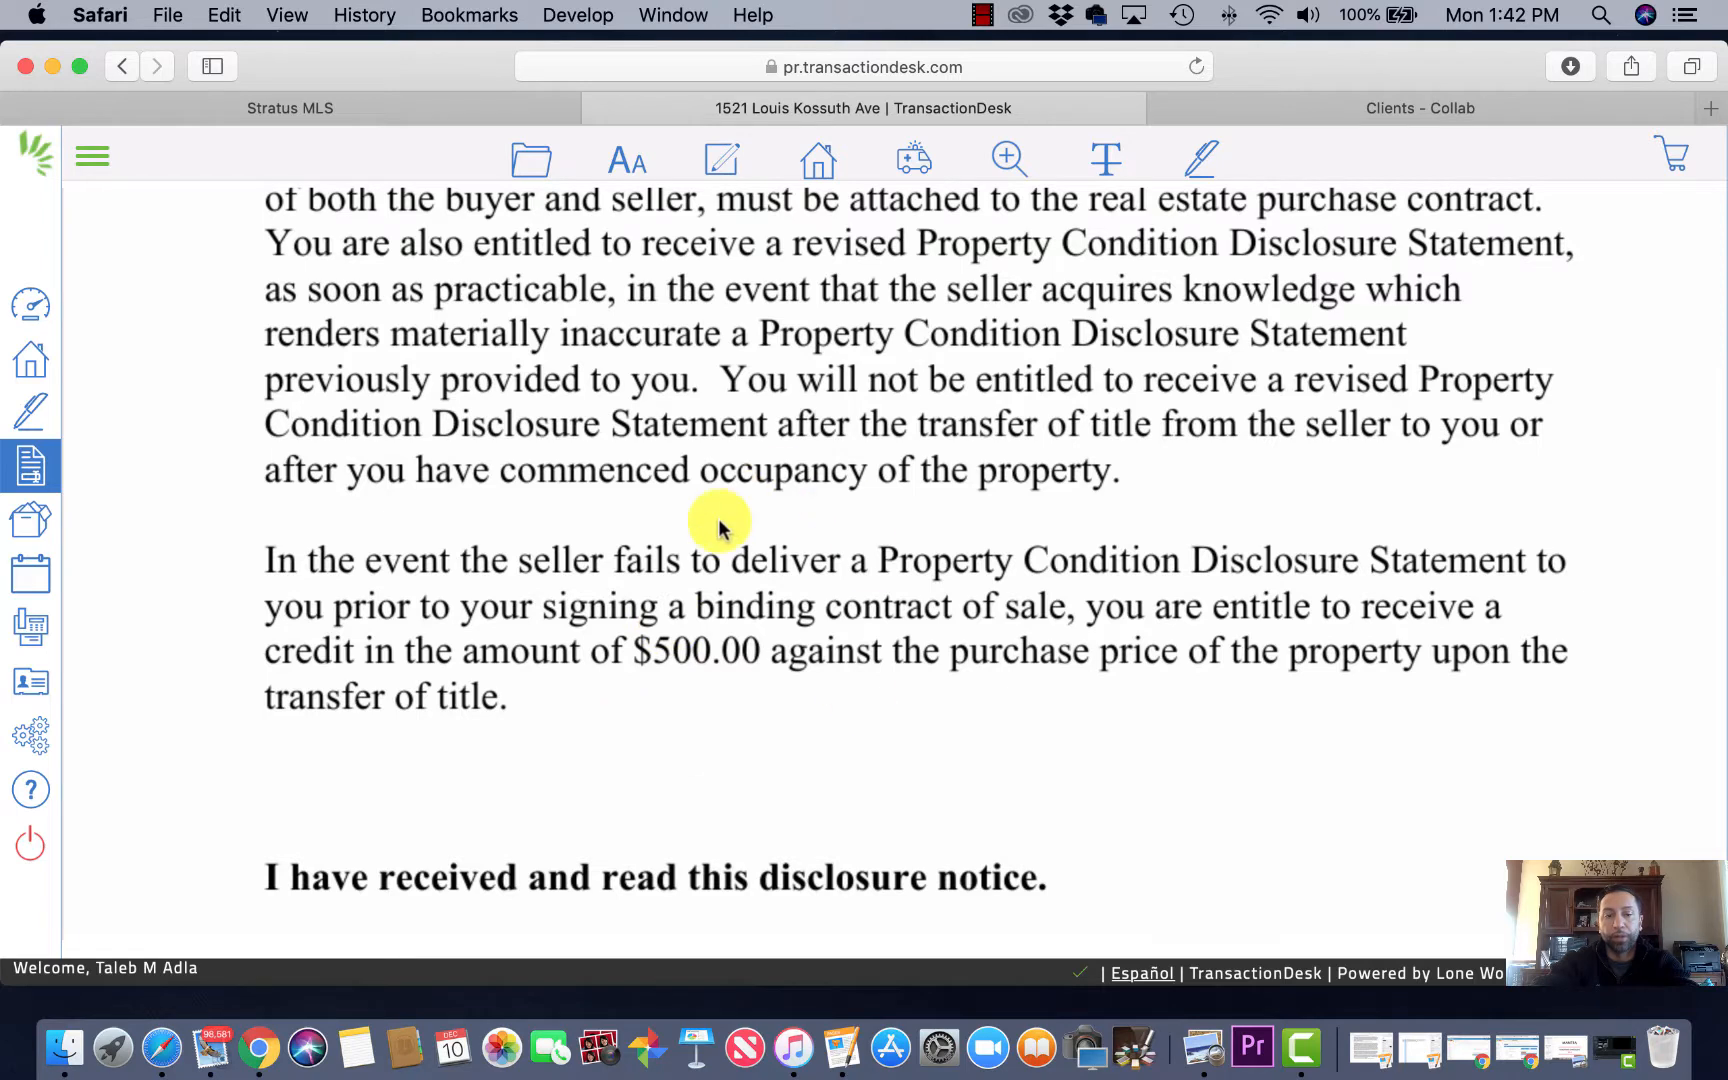
{"action": "scroll", "coordinate": [718, 523], "scroll_direction": "down", "scroll_amount": 5}
{"action": "scroll", "coordinate": [718, 523], "scroll_direction": "down", "scroll_amount": 2}
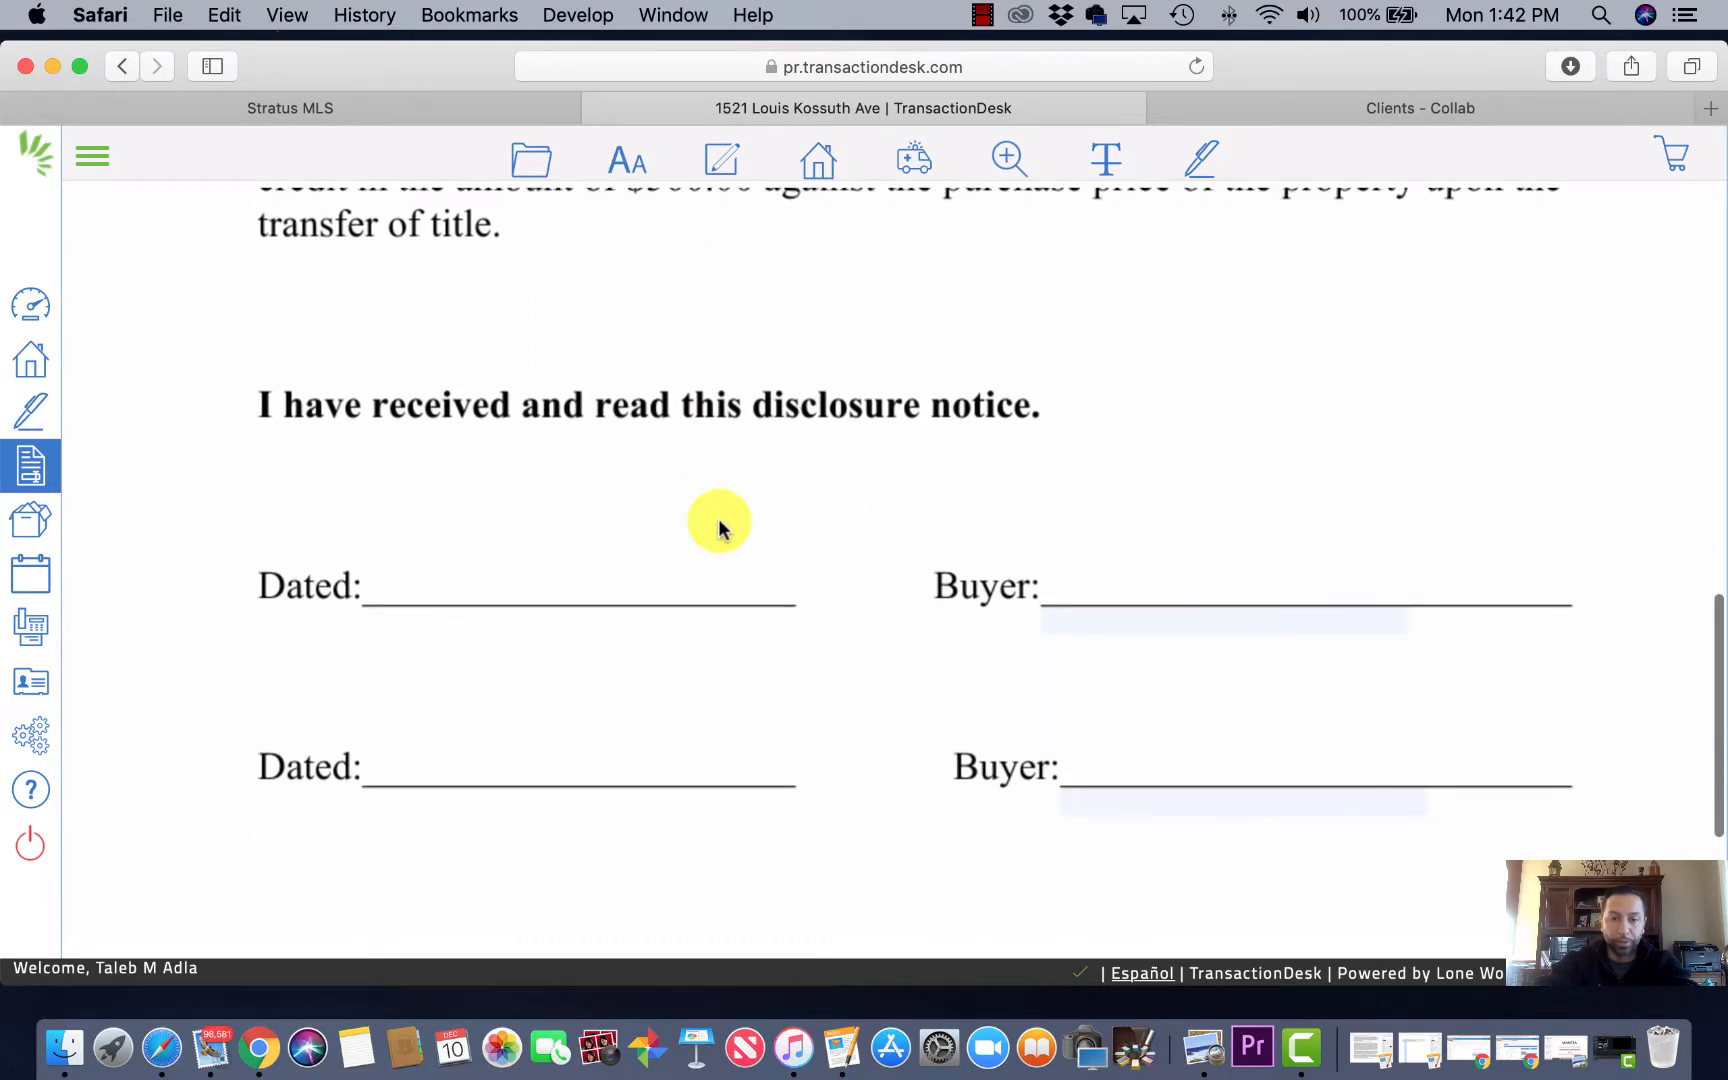
{"action": "left_click", "coordinate": [1103, 612]}
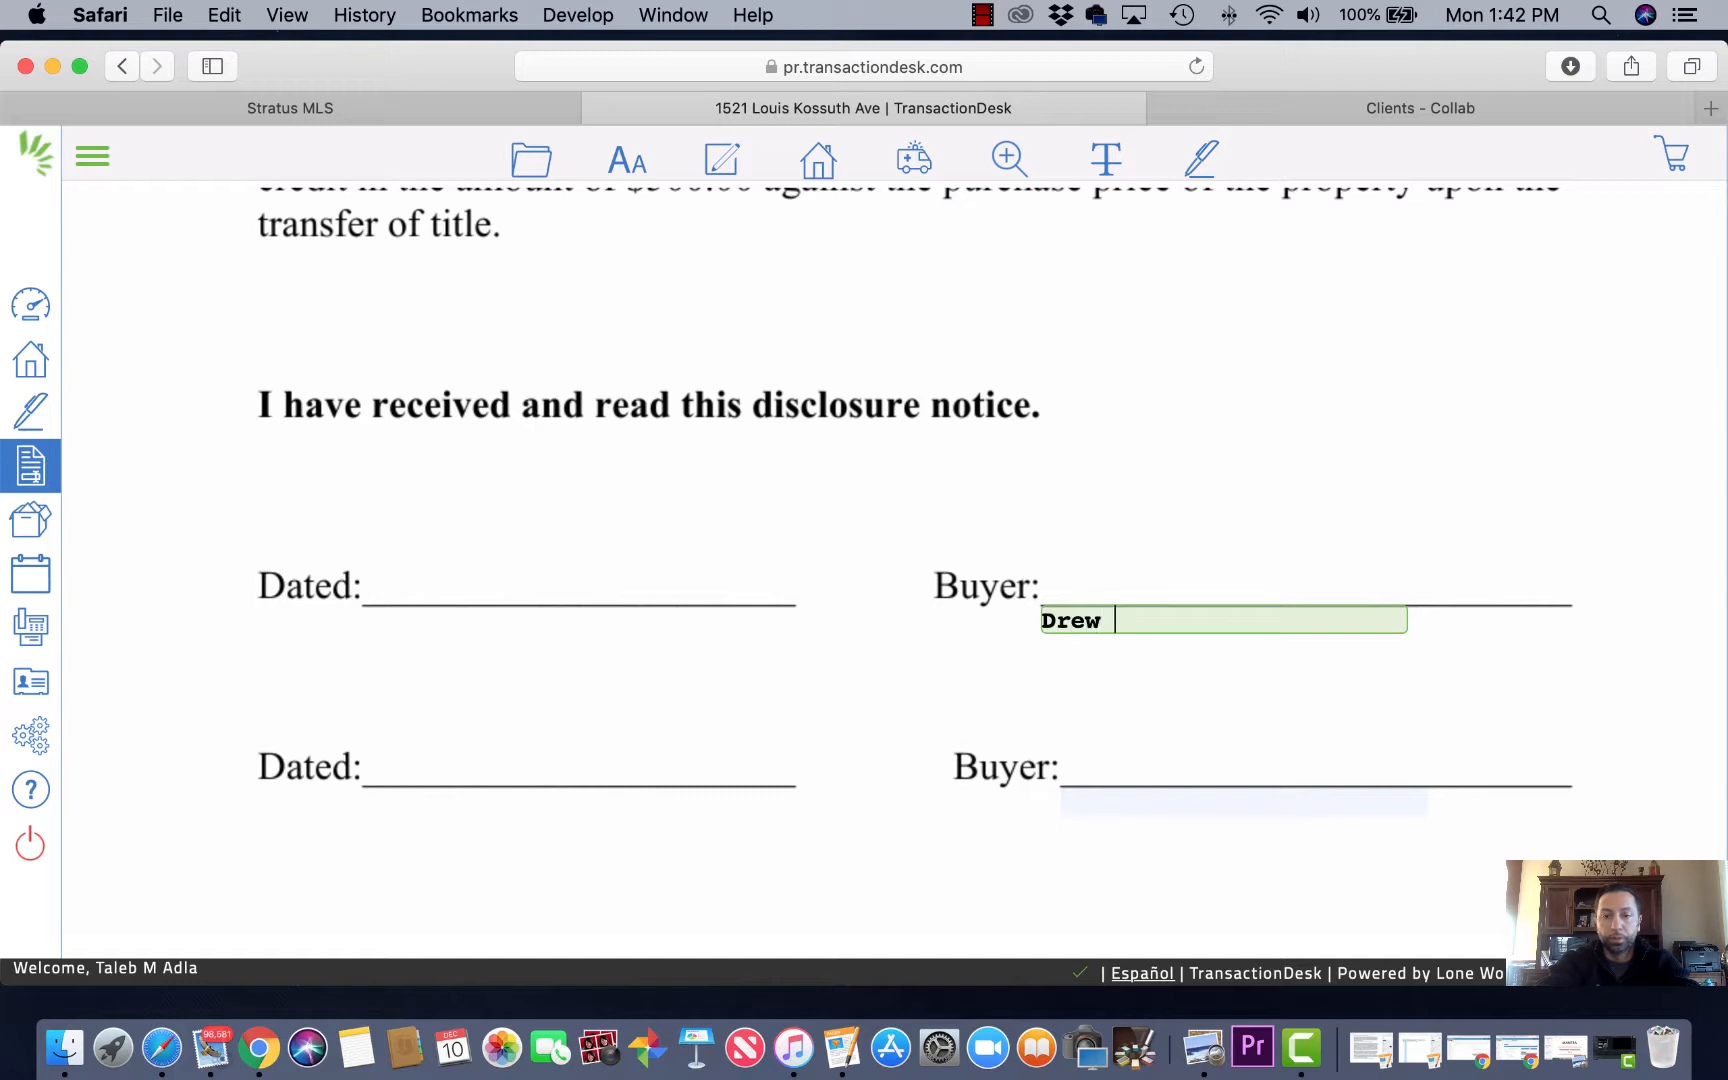
{"action": "left_click", "coordinate": [1161, 800]}
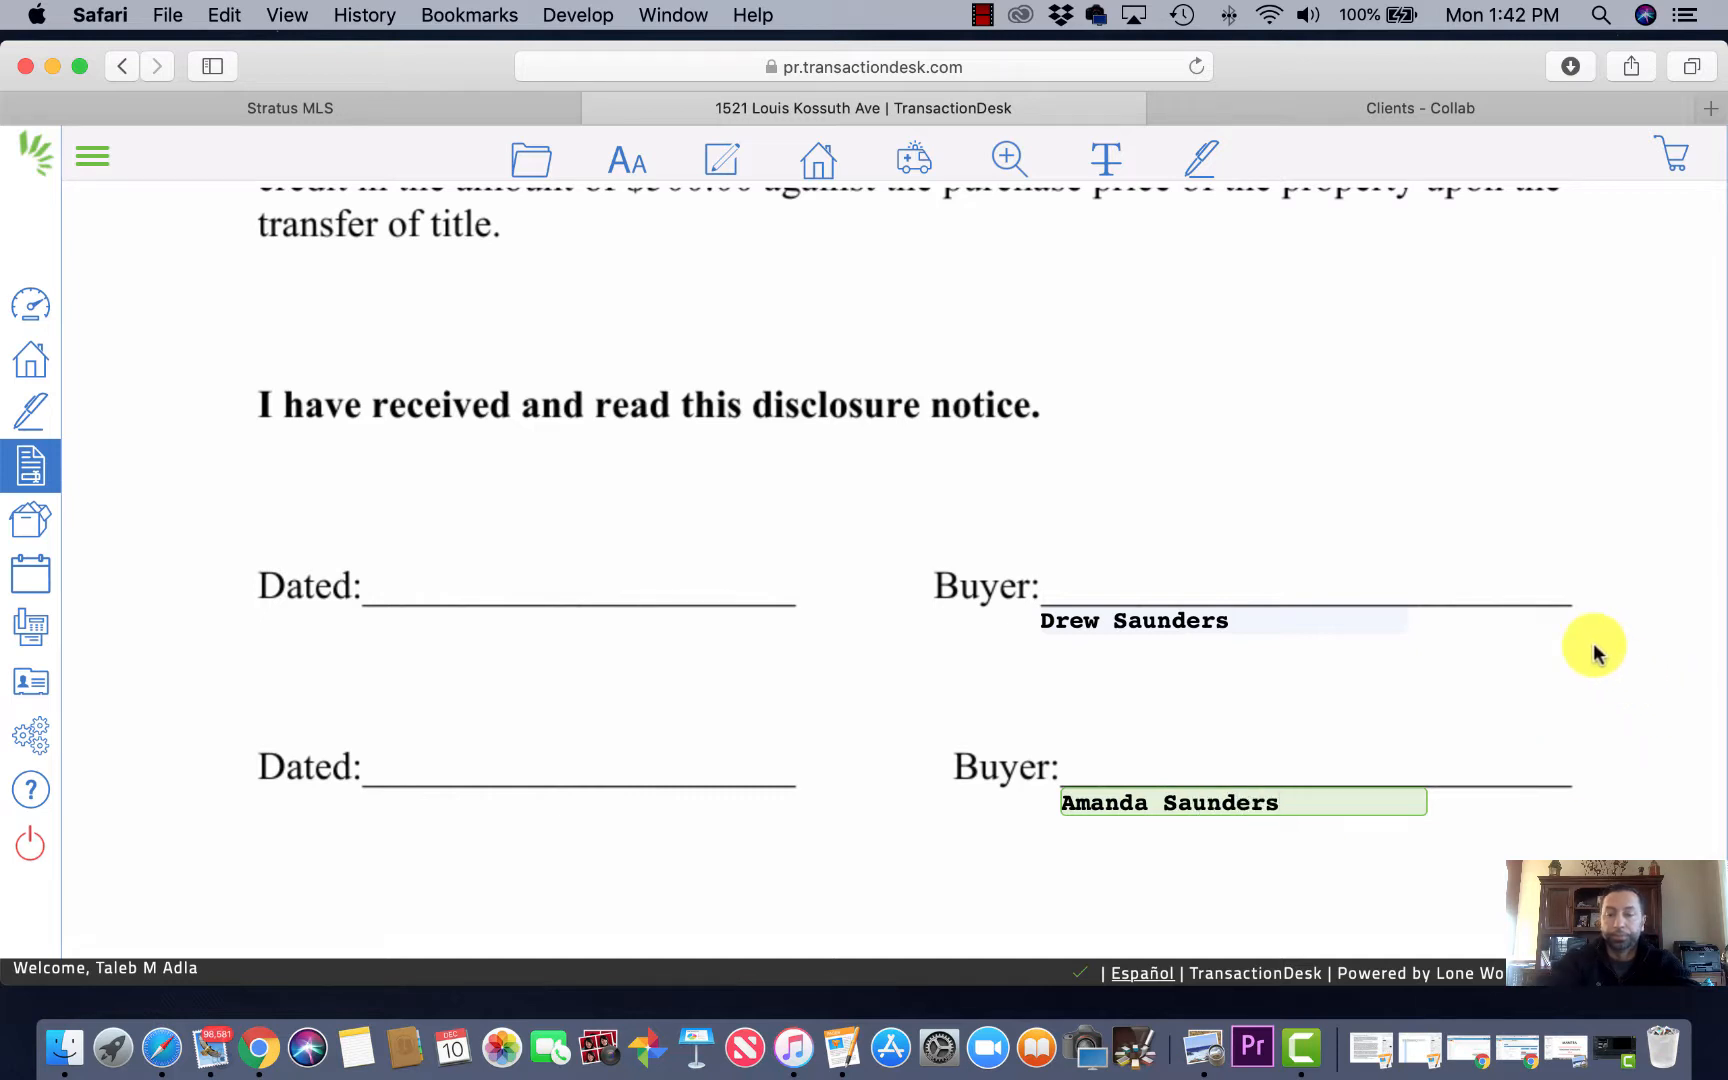
Step: Save the Buyers Rights disclosure from the folder menu
{"action": "scroll", "coordinate": [1593, 648], "scroll_direction": "down", "scroll_amount": 5}
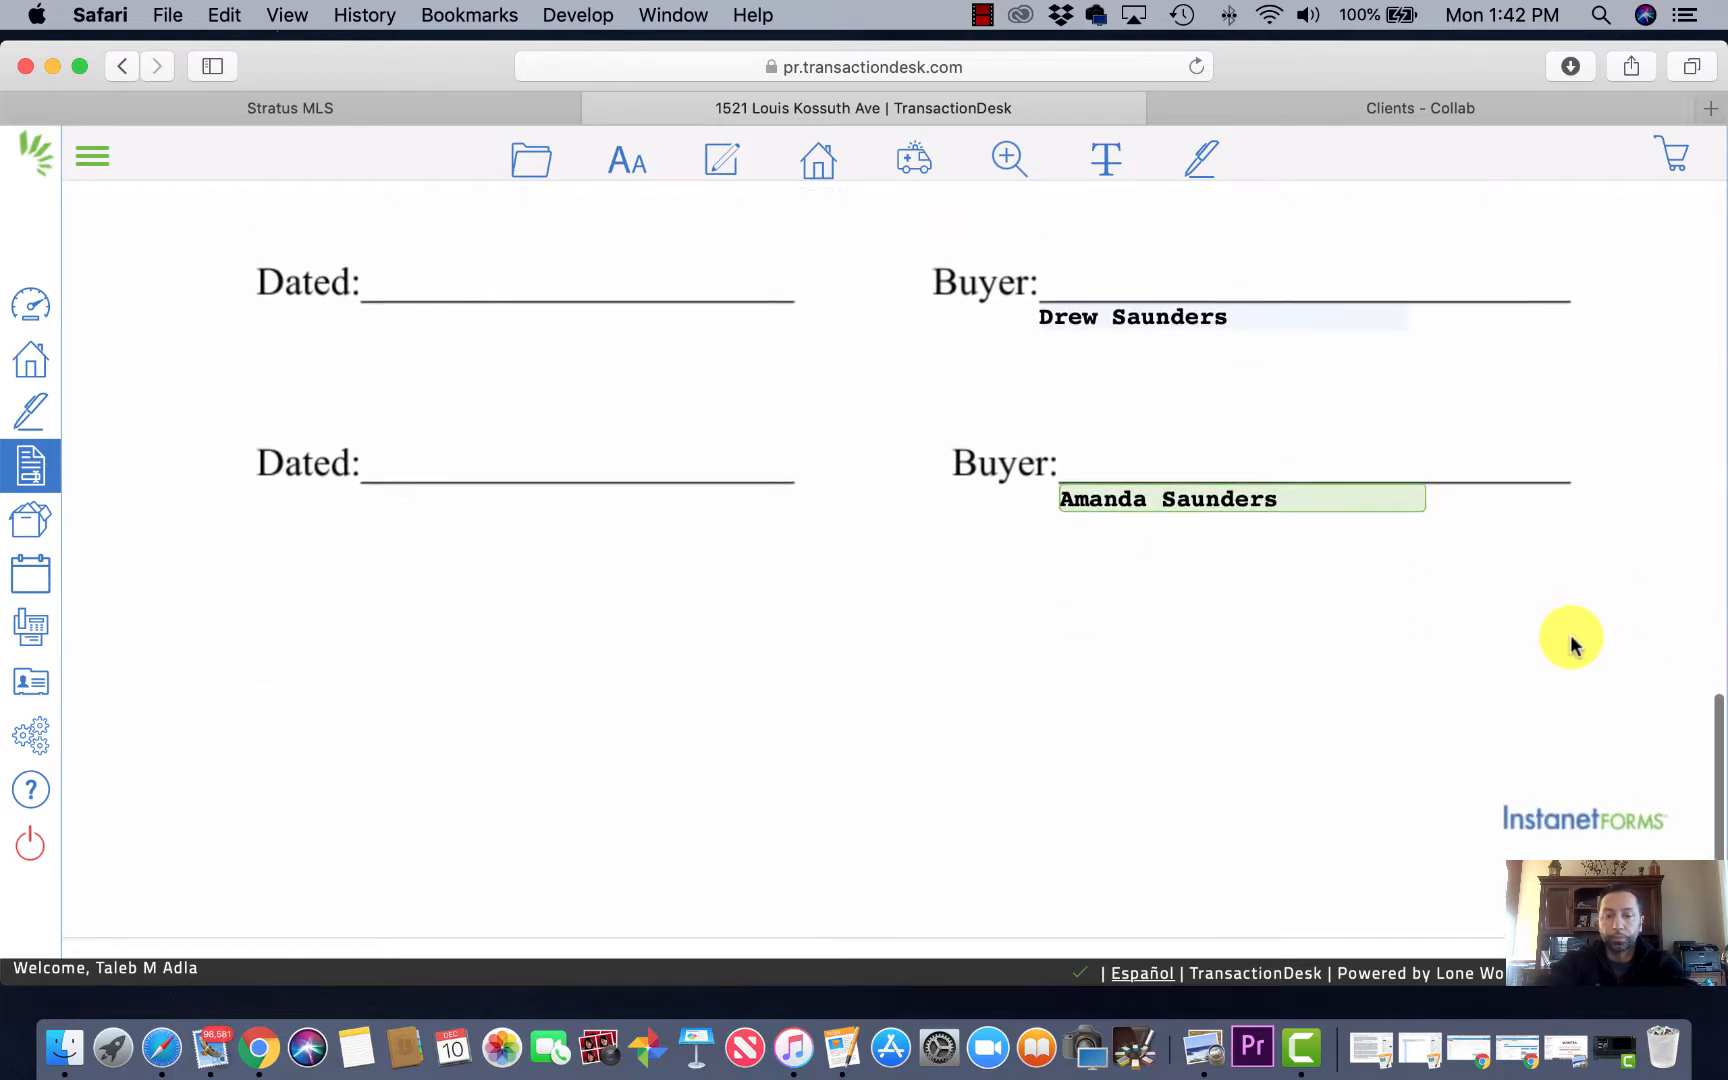
{"action": "left_click", "coordinate": [533, 163]}
{"action": "left_click", "coordinate": [510, 350]}
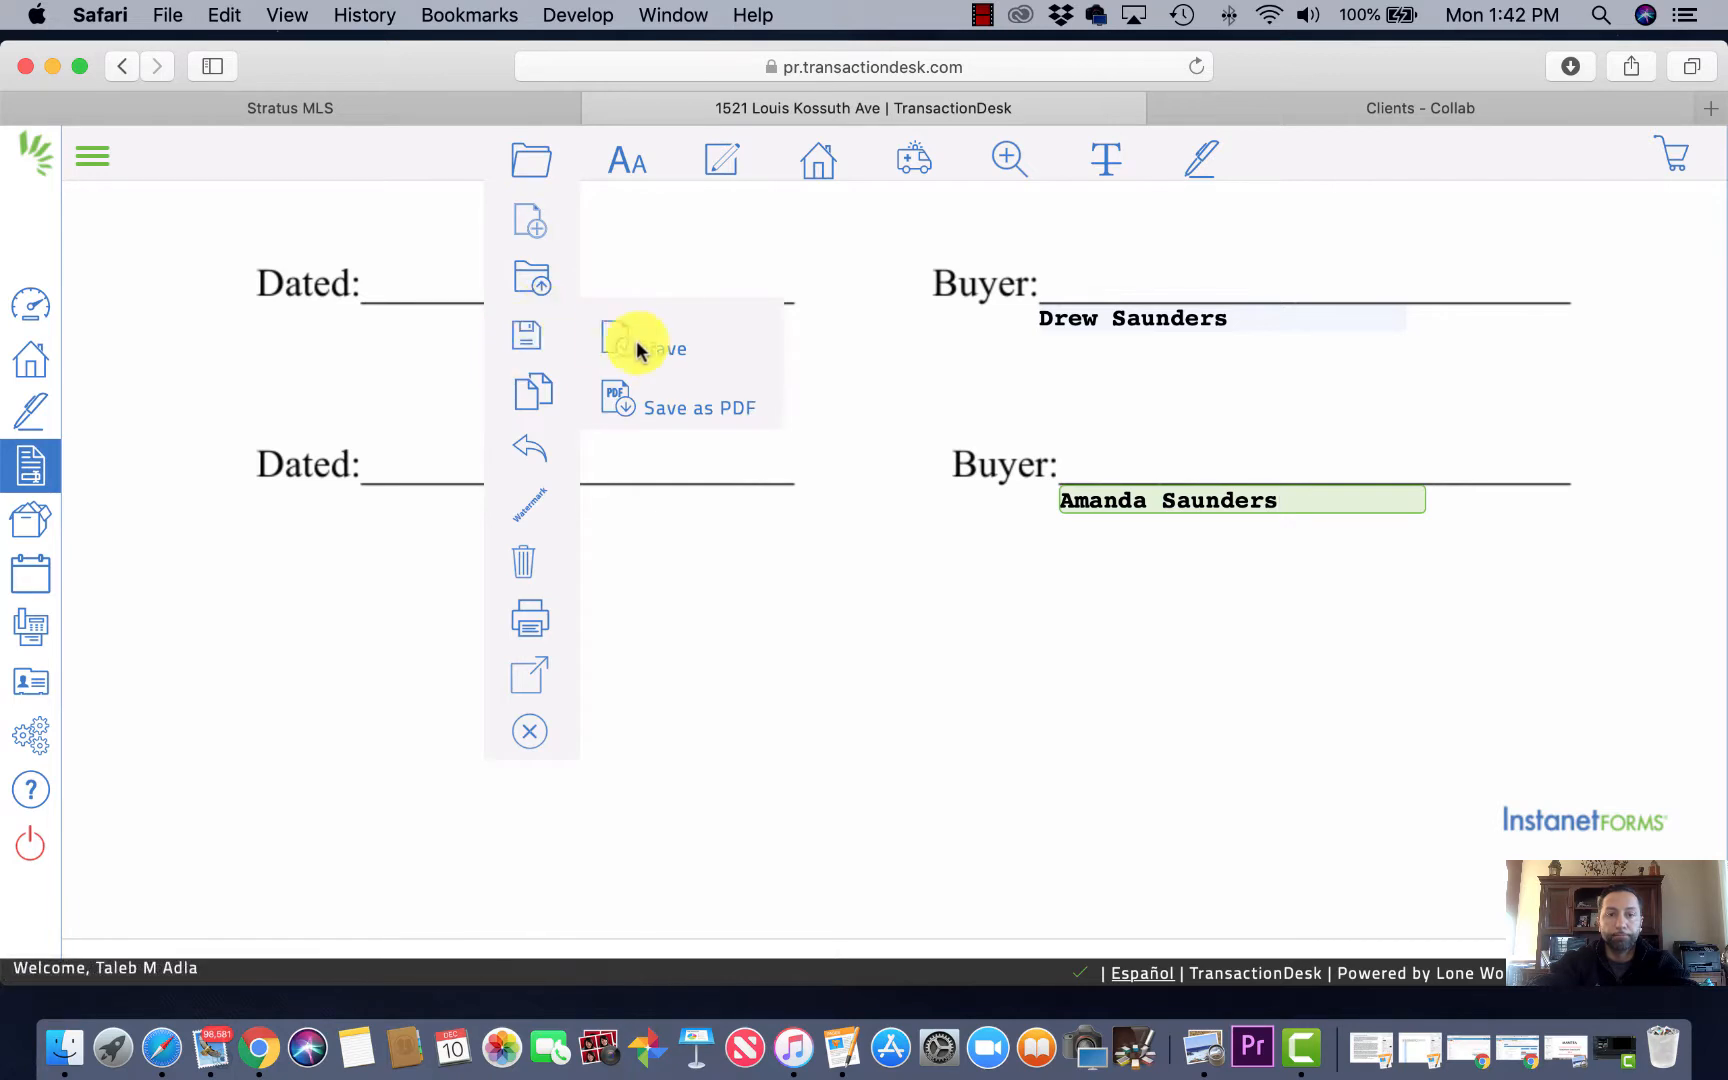
{"action": "left_click", "coordinate": [656, 355]}
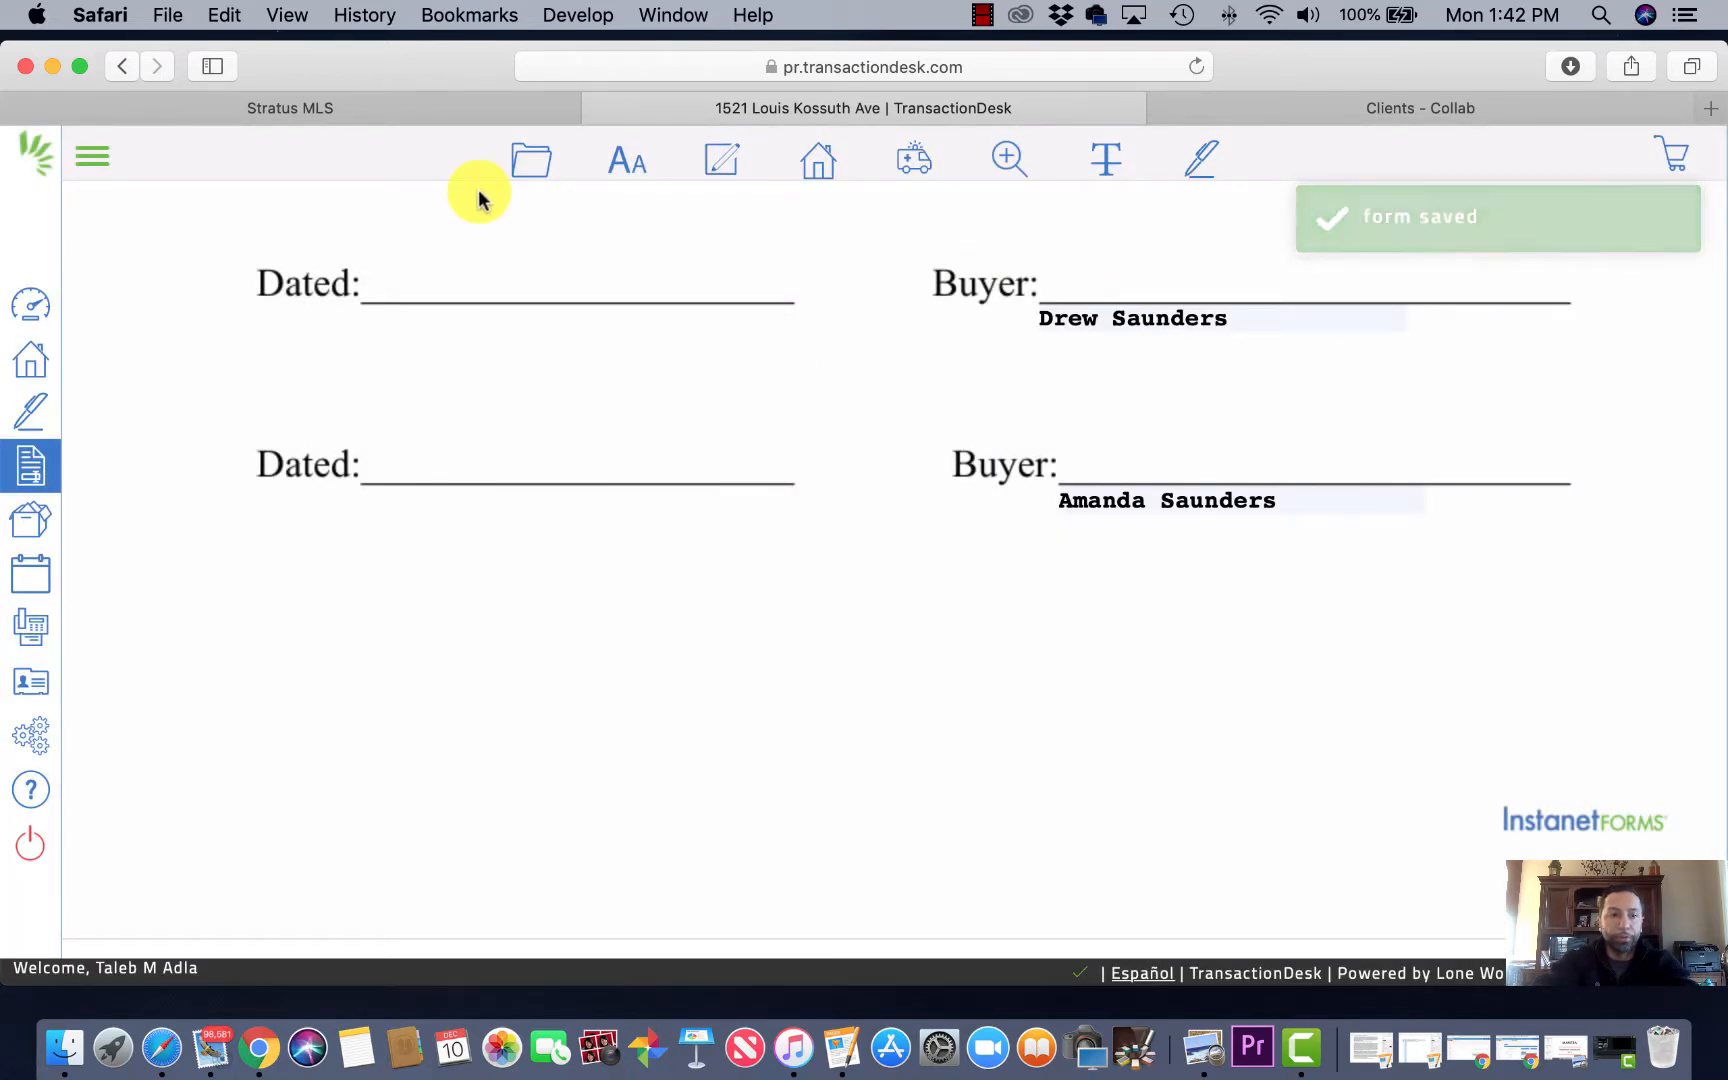
{"action": "scroll", "coordinate": [797, 322], "scroll_direction": "up", "scroll_amount": 15}
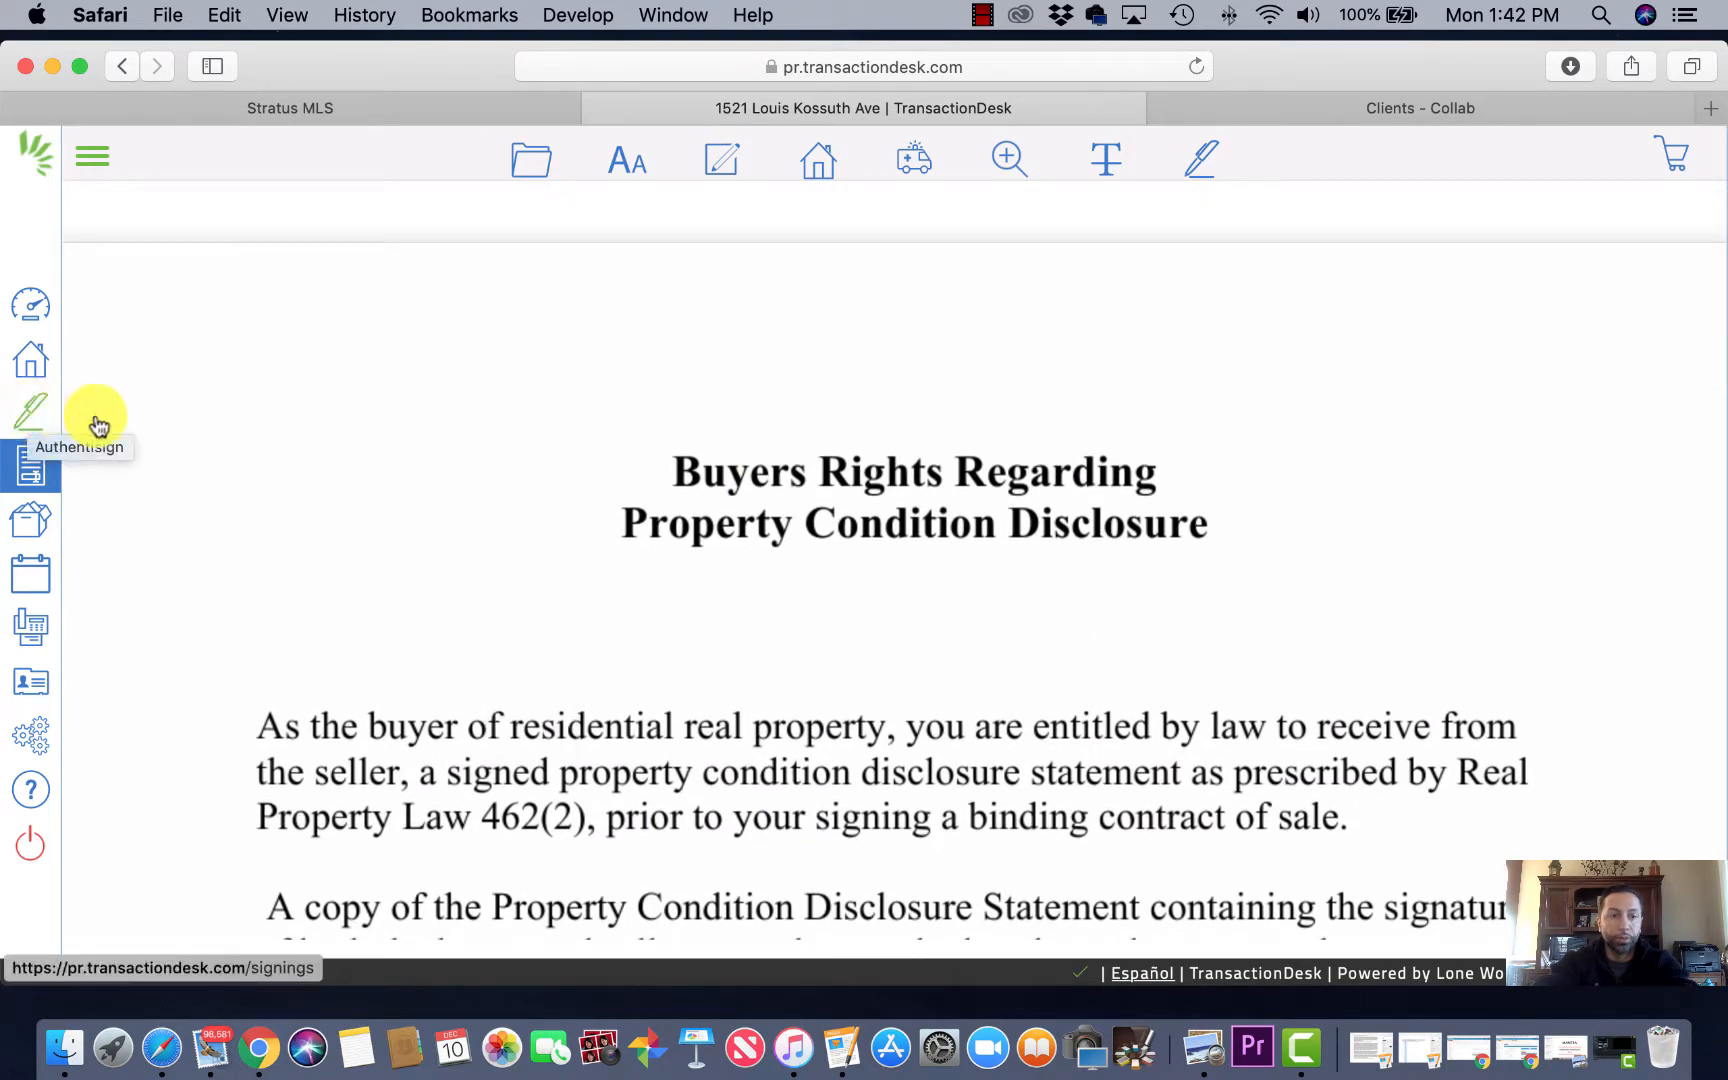
Step: Open Authentisign, start a new signing with + Add, then switch to the Stratus MLS tab
{"action": "left_click", "coordinate": [31, 415]}
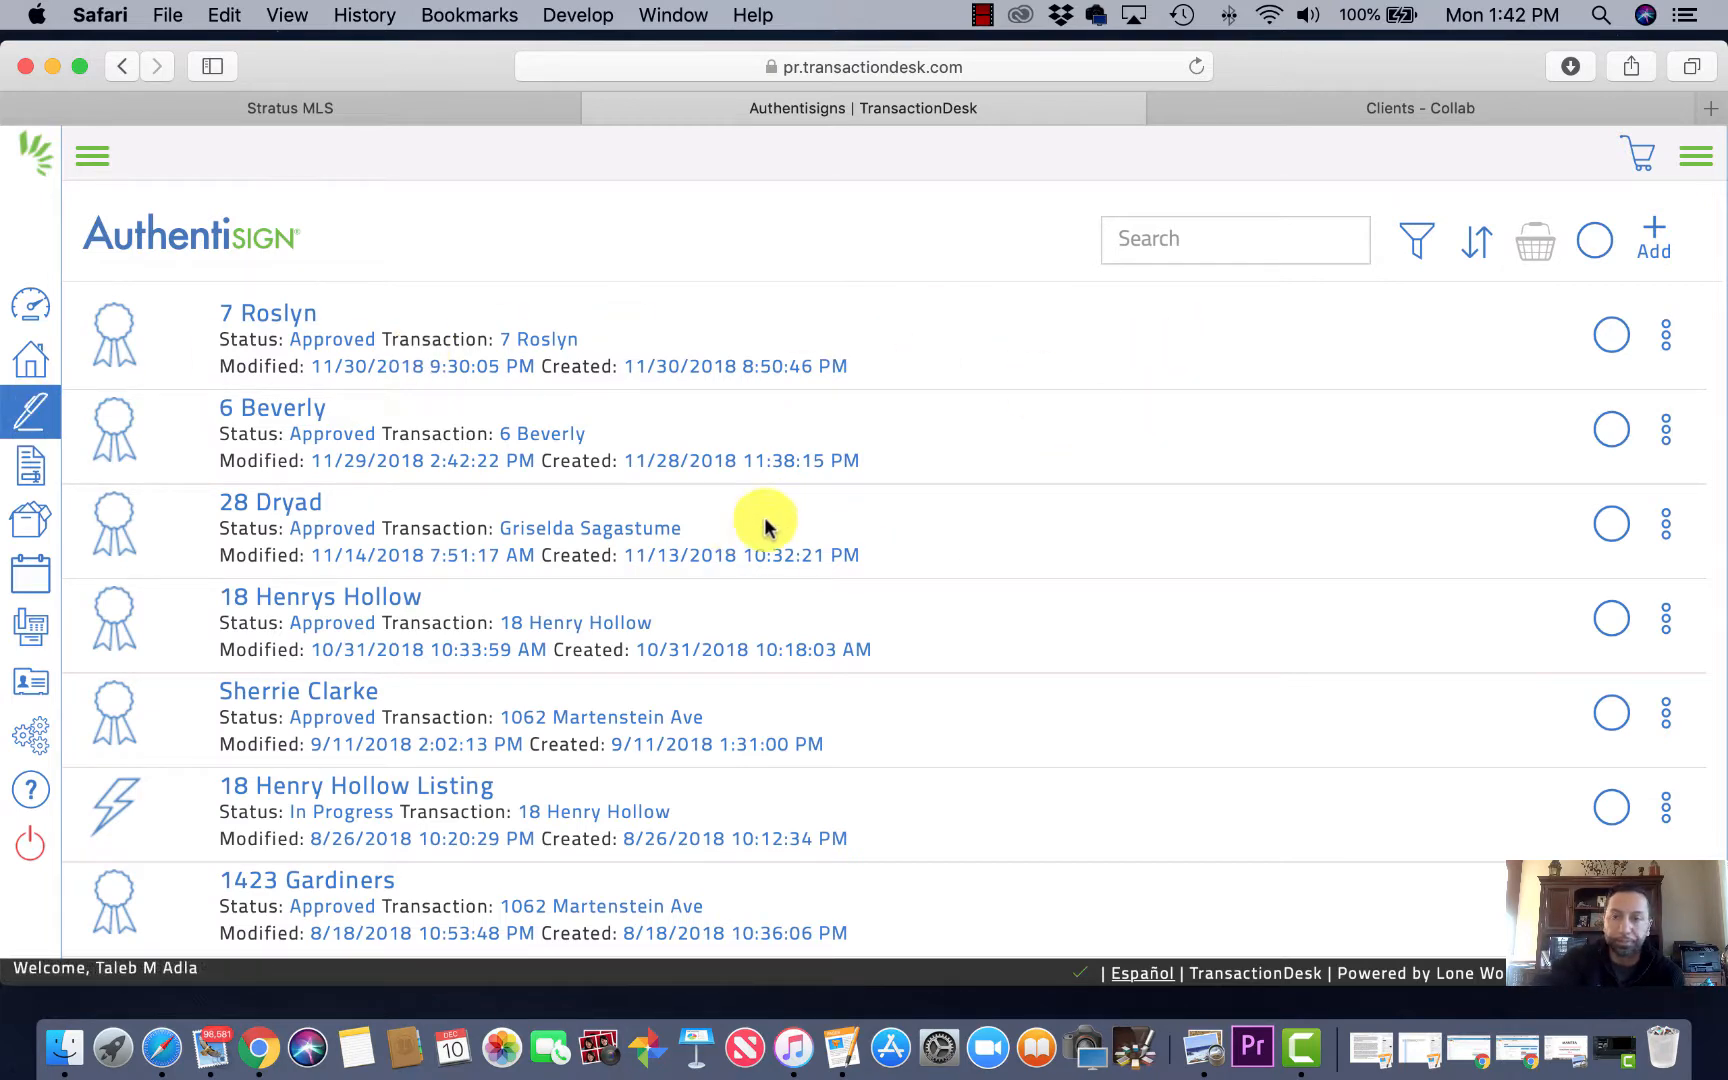
{"action": "left_click", "coordinate": [1655, 240]}
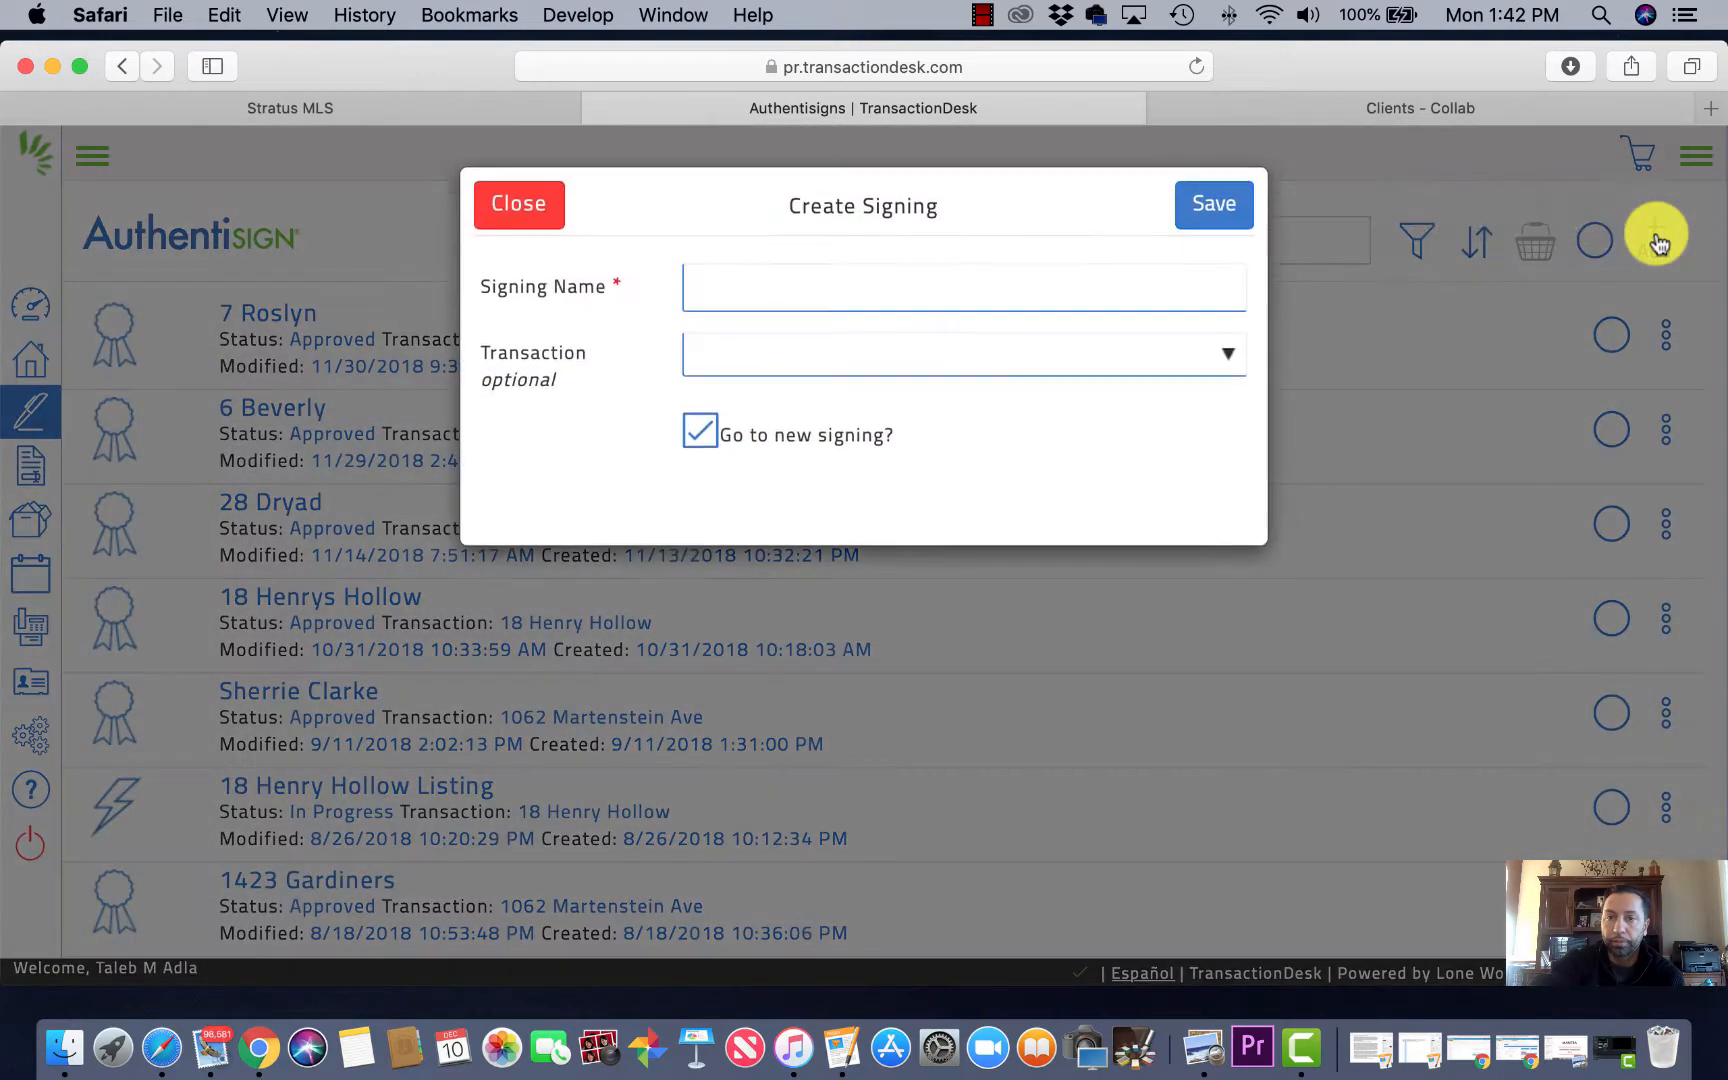
{"action": "left_click", "coordinate": [967, 287]}
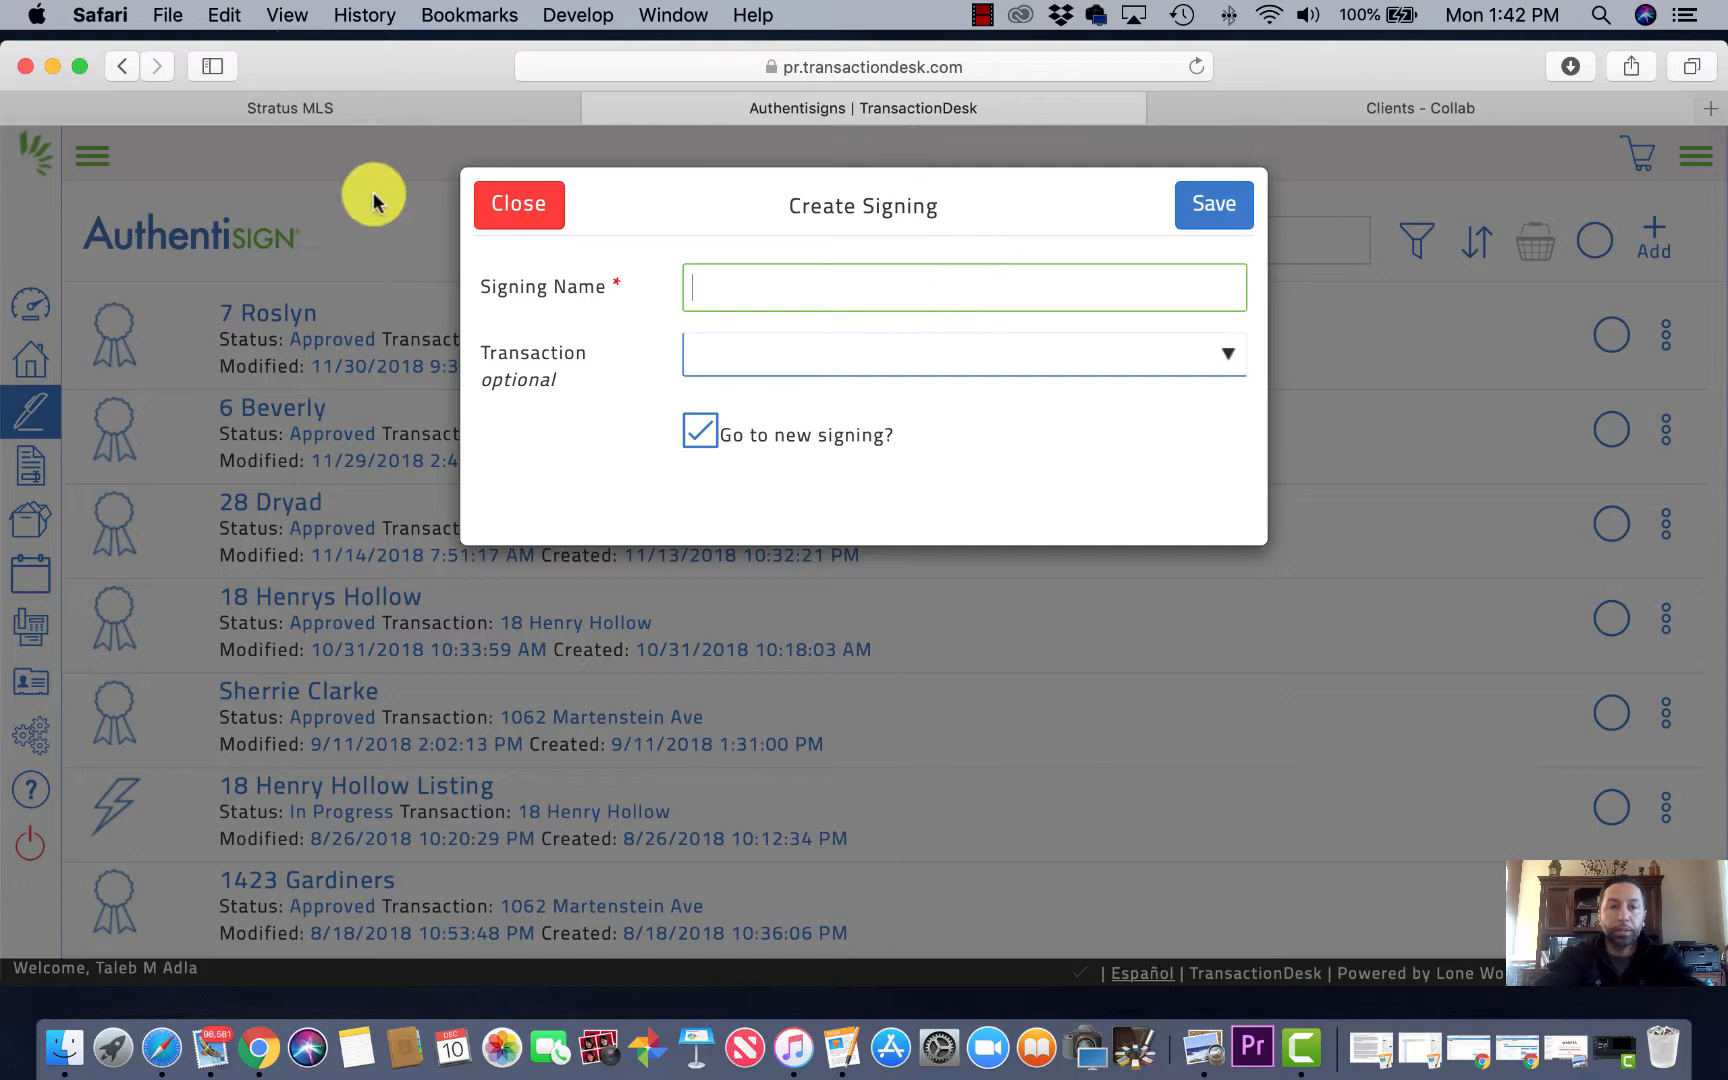
{"action": "left_click", "coordinate": [320, 110]}
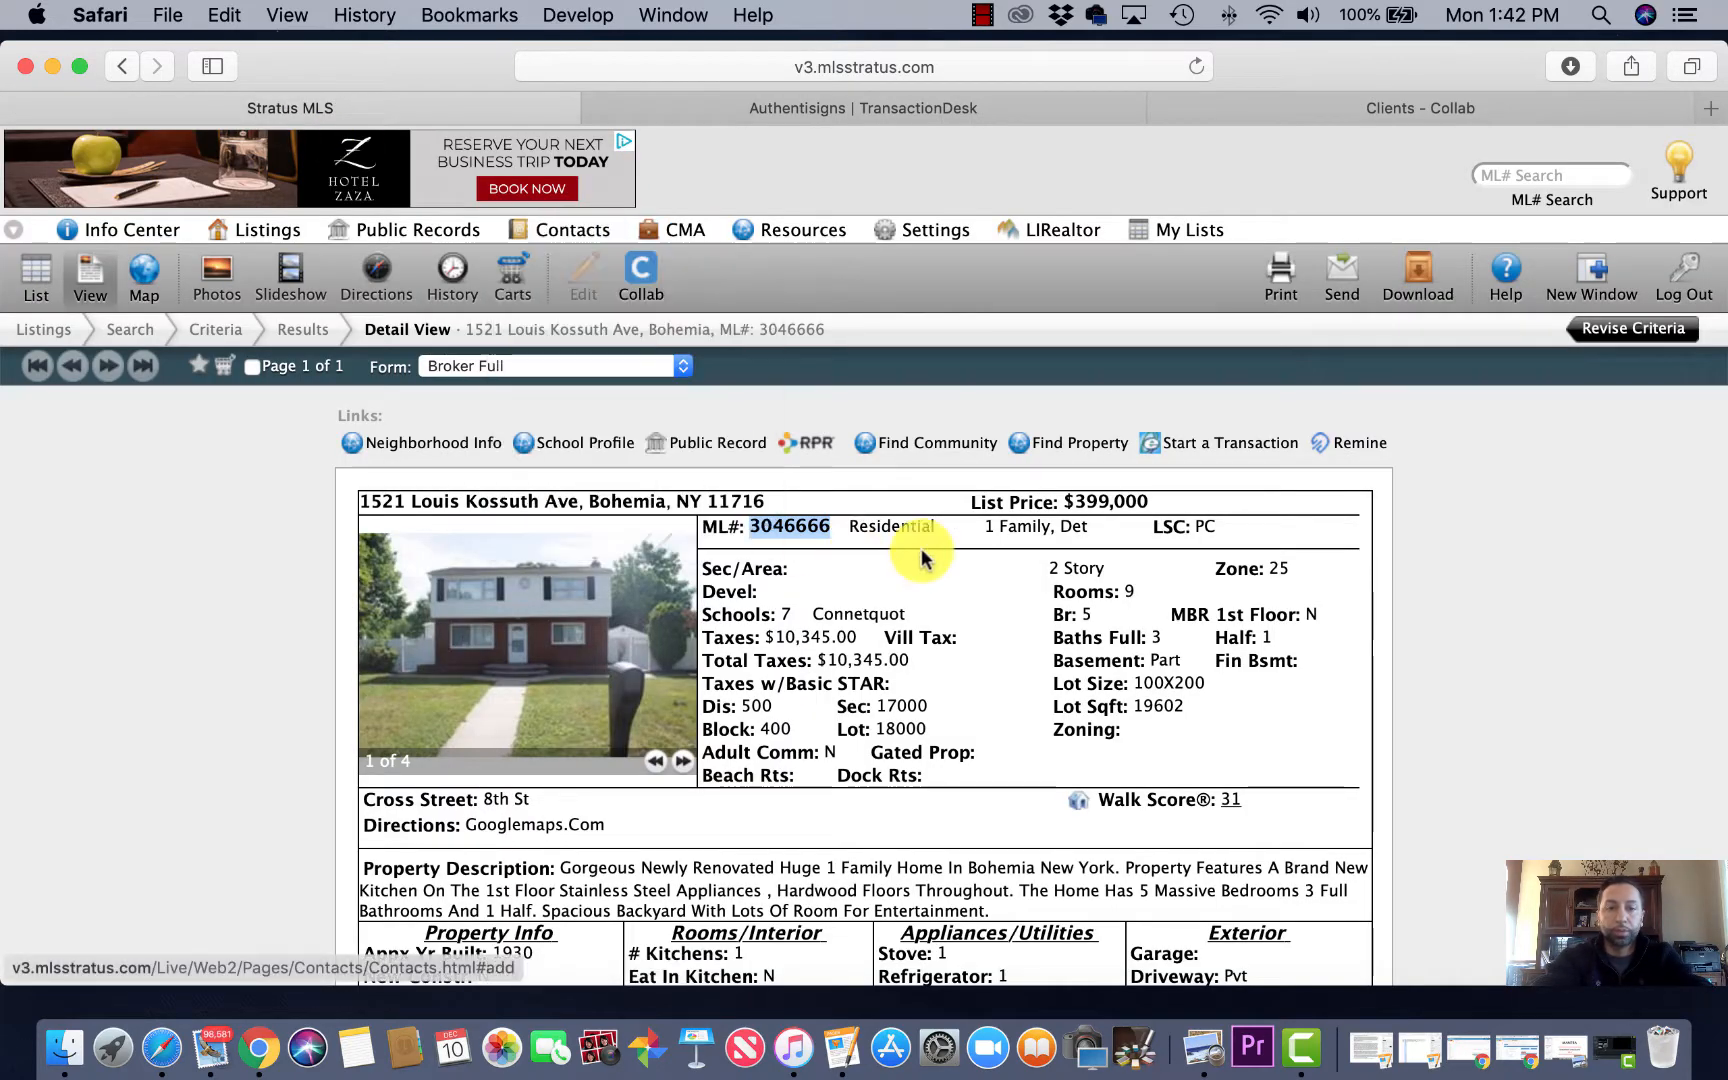
Step: Select and copy the listing's street address, then return to the Create Signing form
{"action": "left_click", "coordinate": [620, 505]}
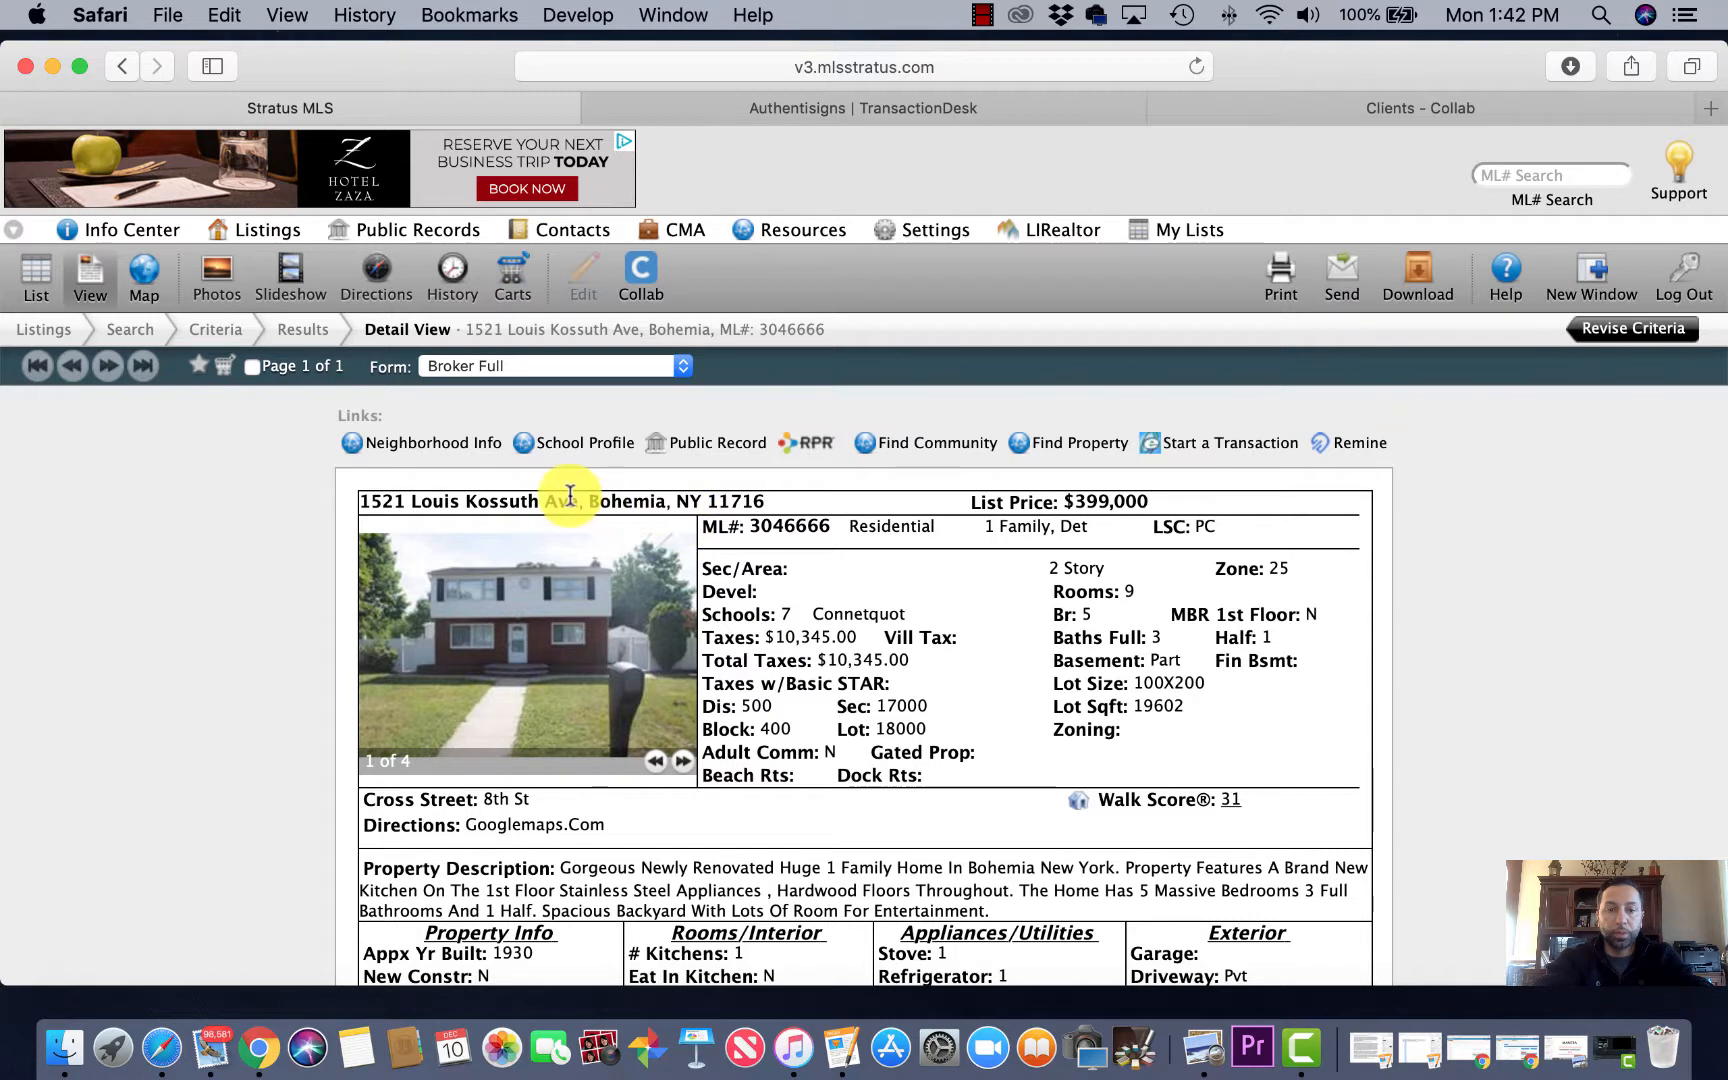
{"action": "left_click_drag", "start_coordinate": [578, 500], "coordinate": [360, 501]}
{"action": "key", "text": "super+c"}
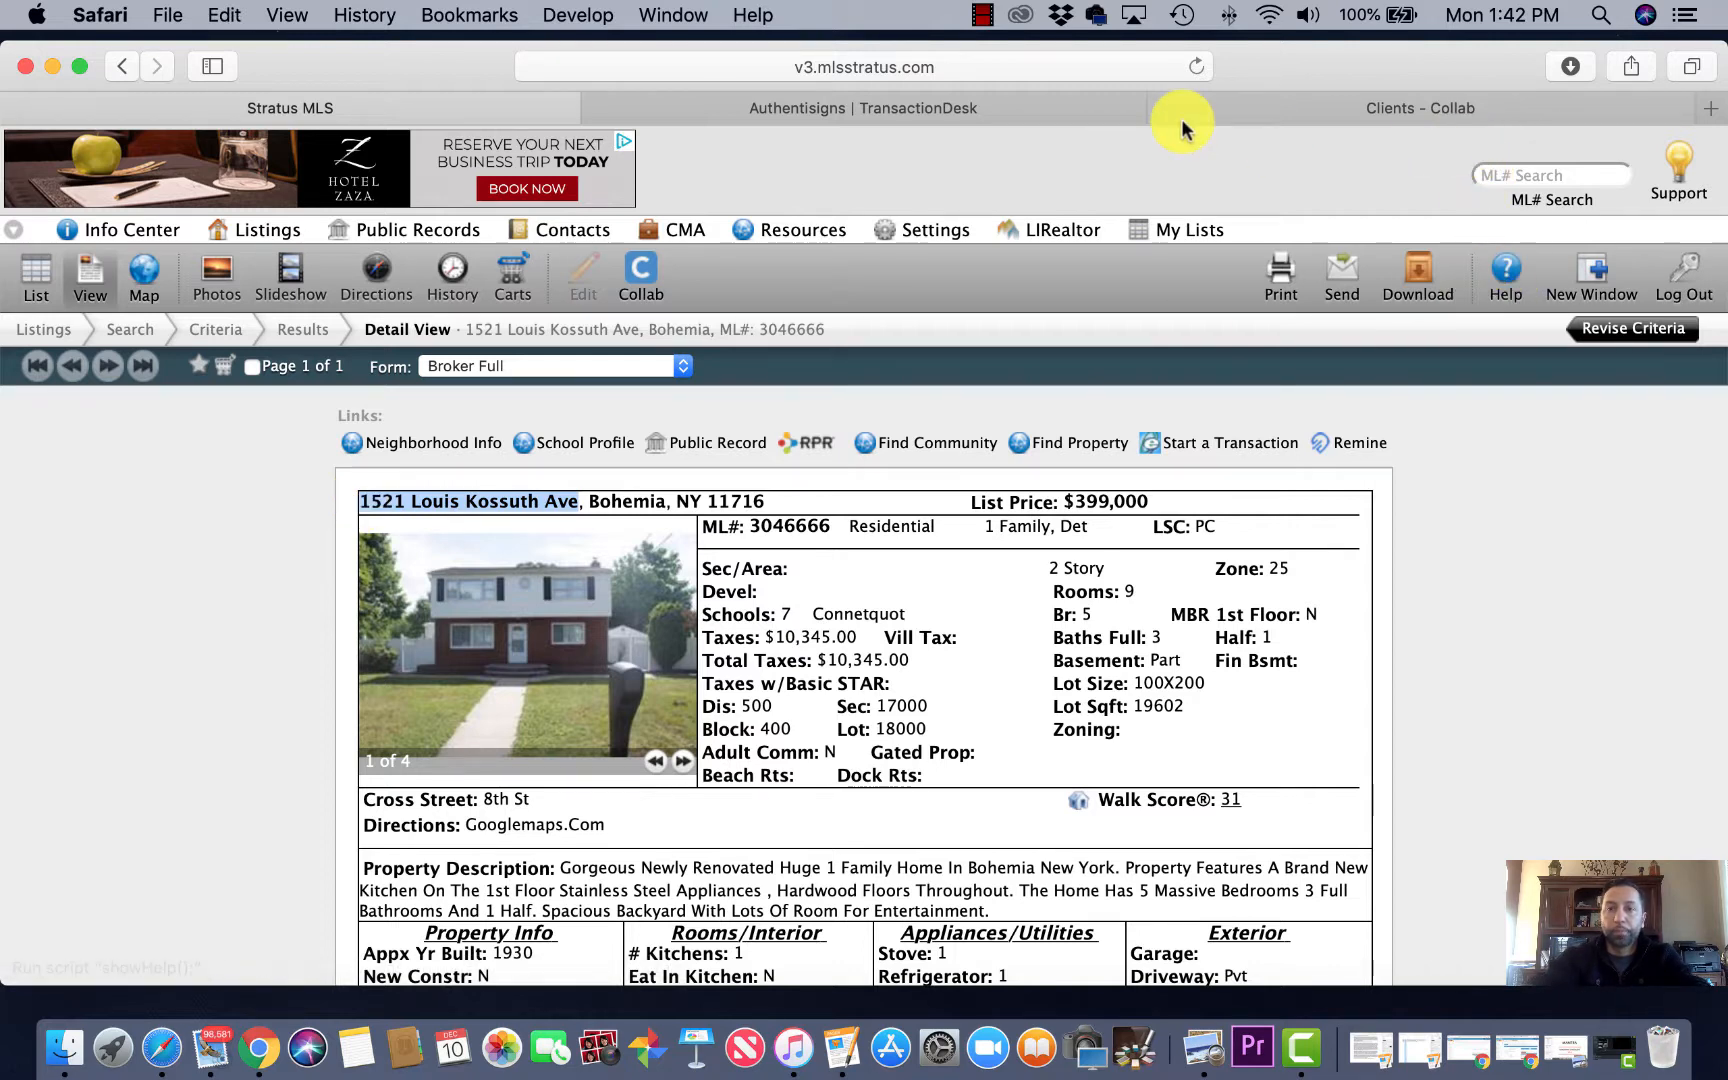
{"action": "left_click", "coordinate": [1008, 107]}
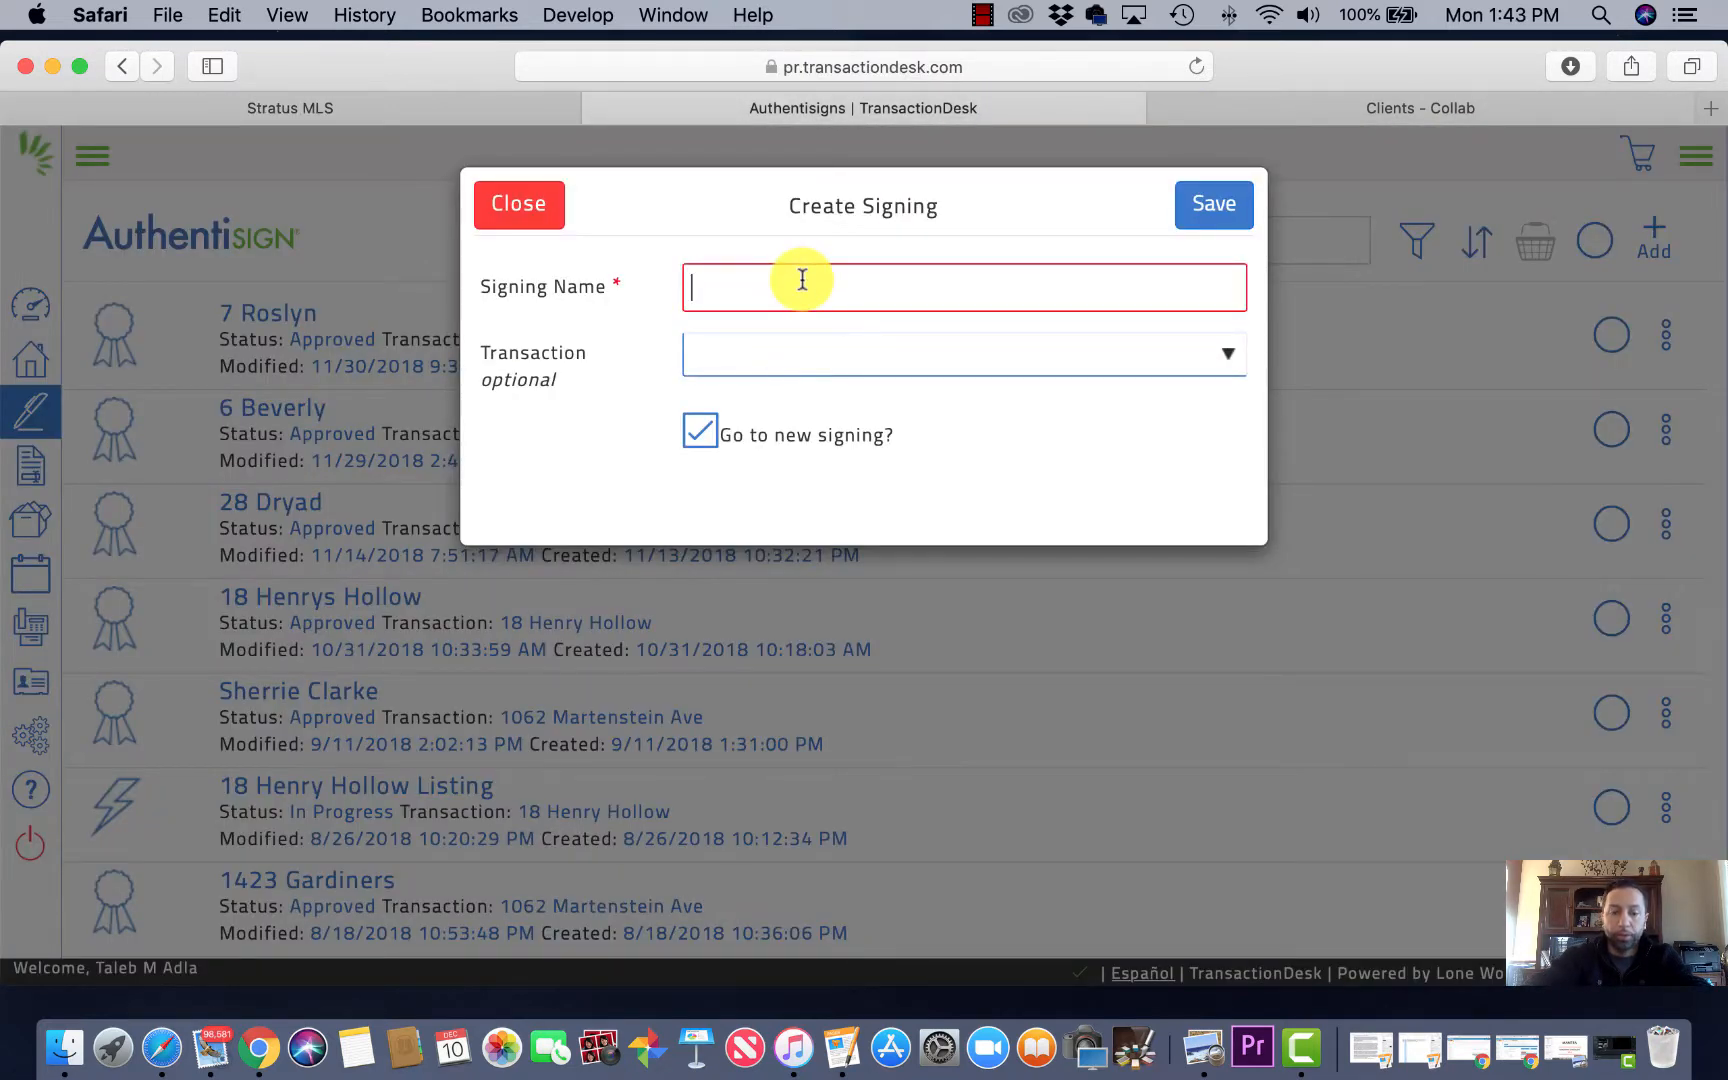
Step: Paste the property address as Signing Name, link the matching transaction, and save the signing
{"action": "key", "text": "super+v"}
{"action": "left_click", "coordinate": [736, 362]}
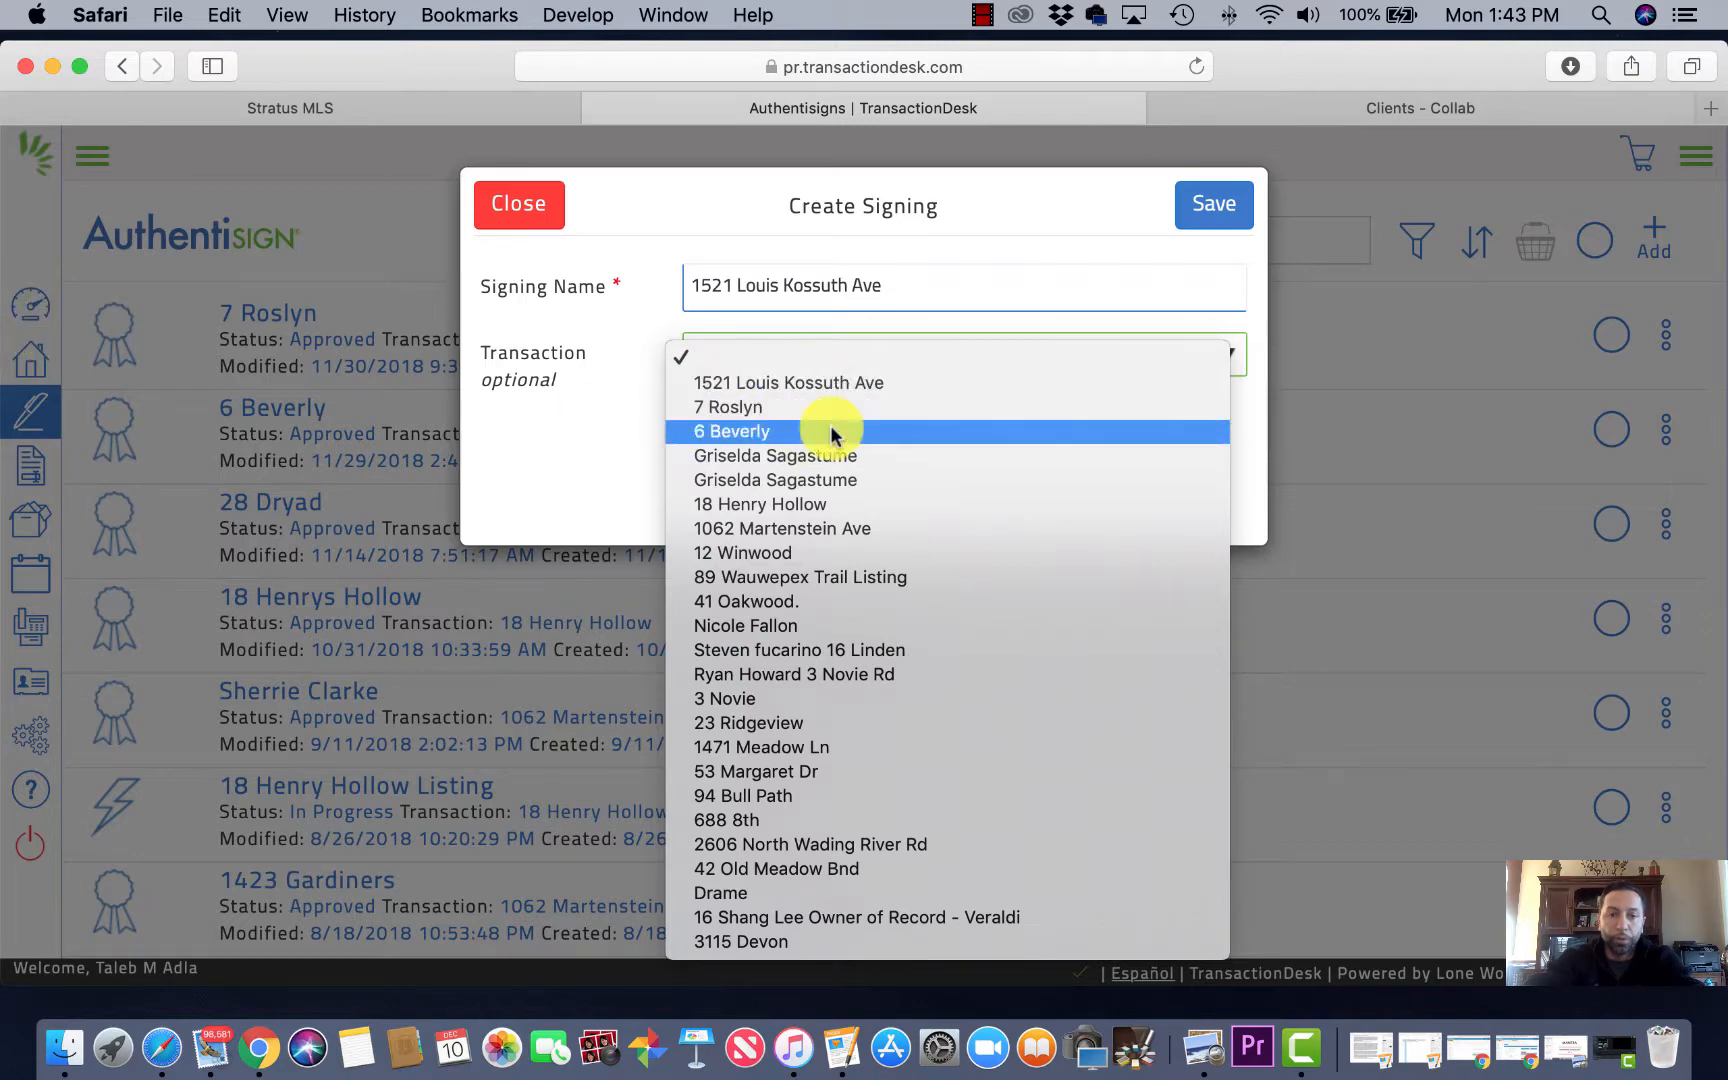
{"action": "left_click", "coordinate": [844, 387]}
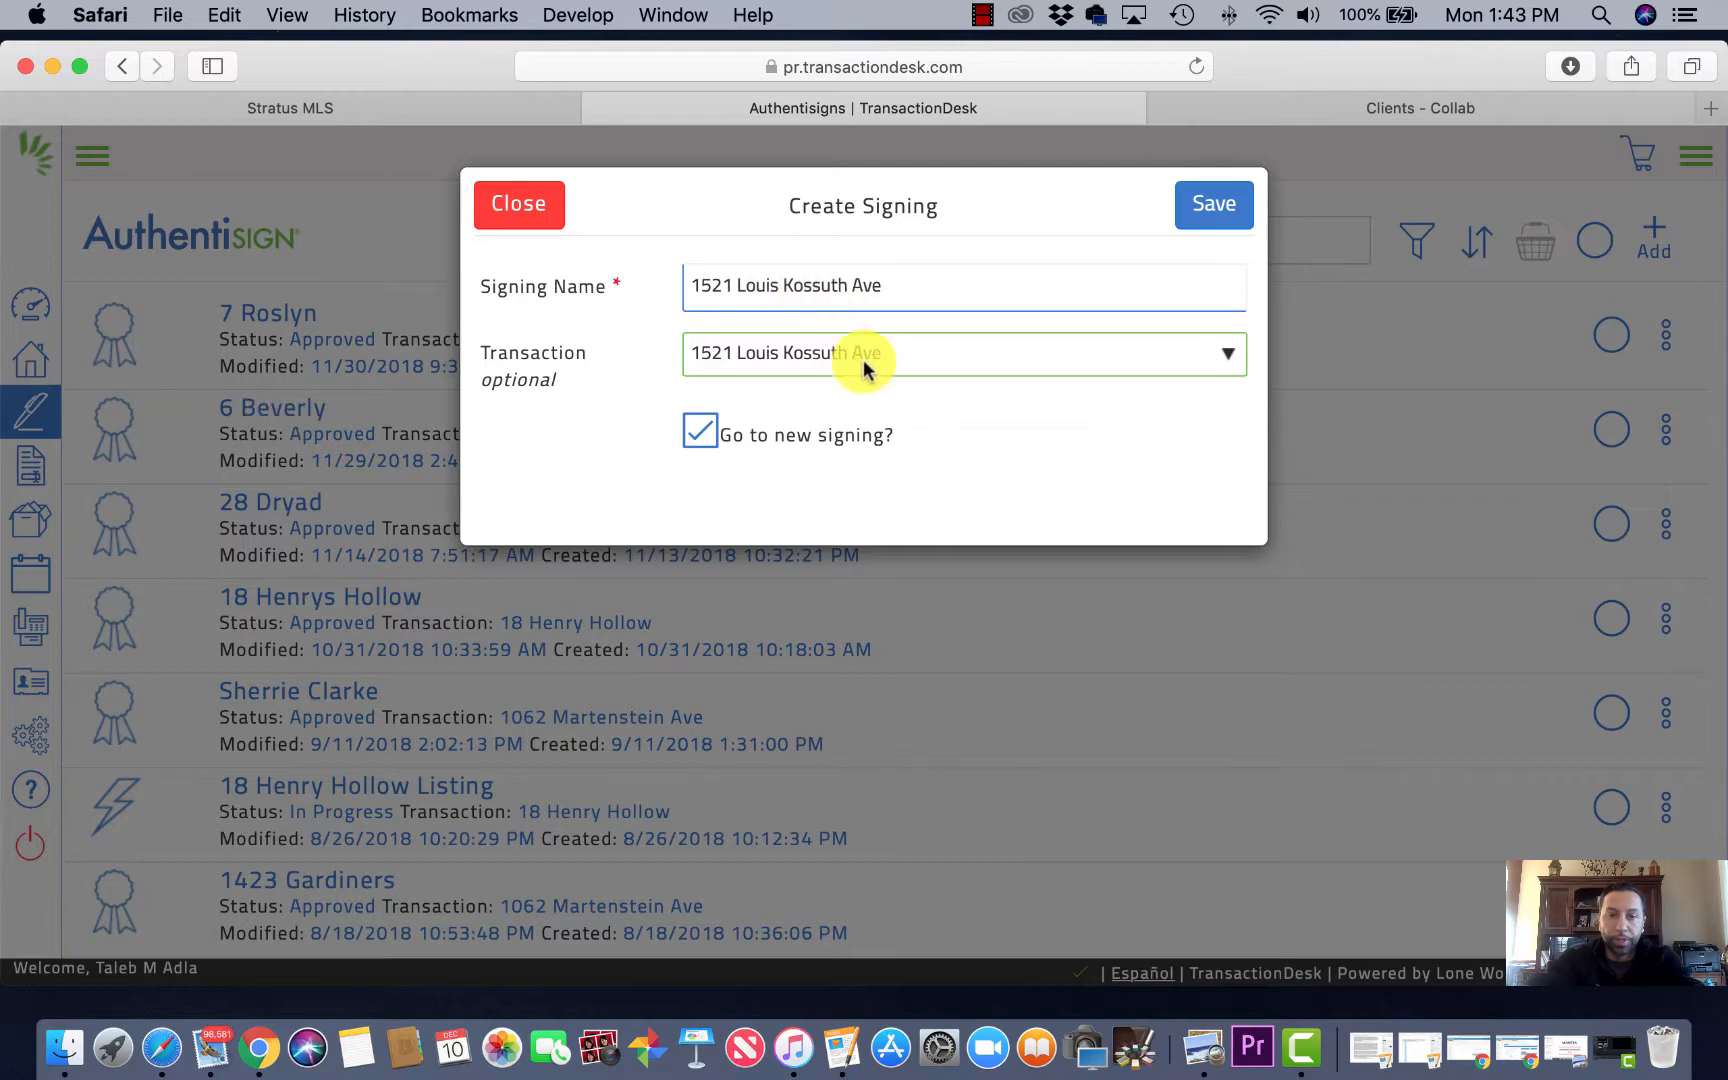
{"action": "left_click", "coordinate": [1216, 207]}
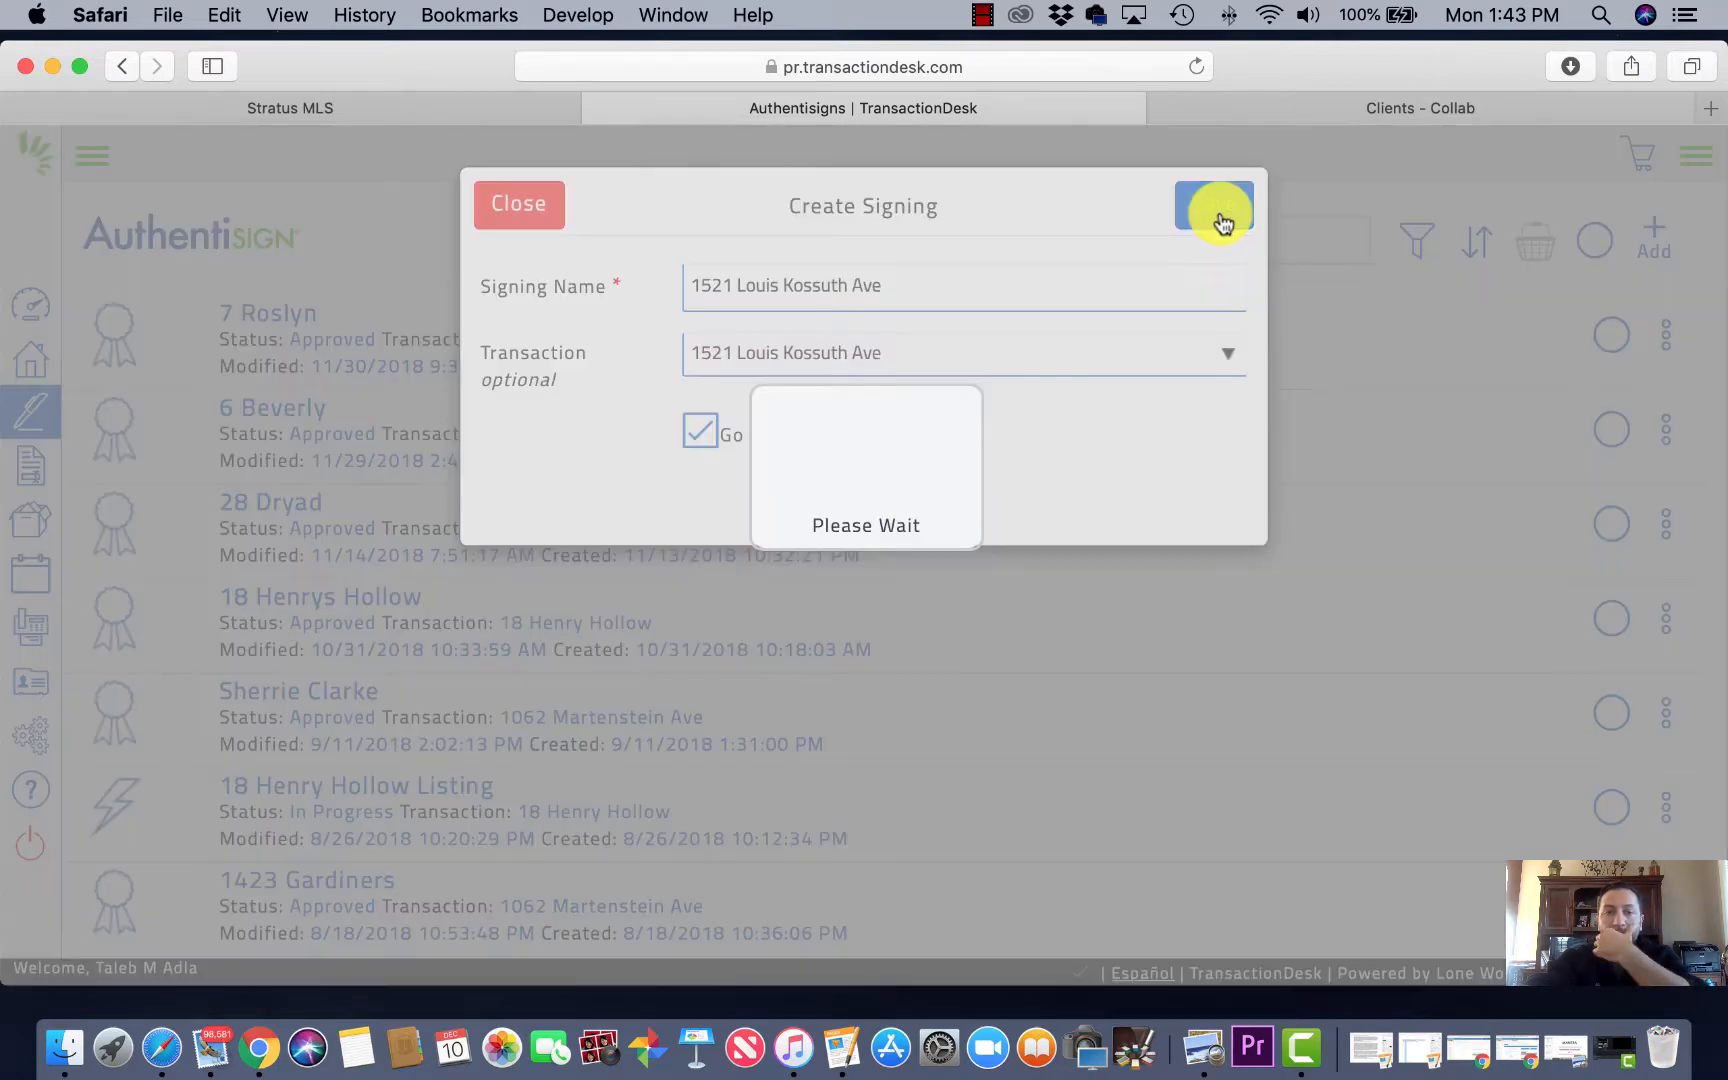
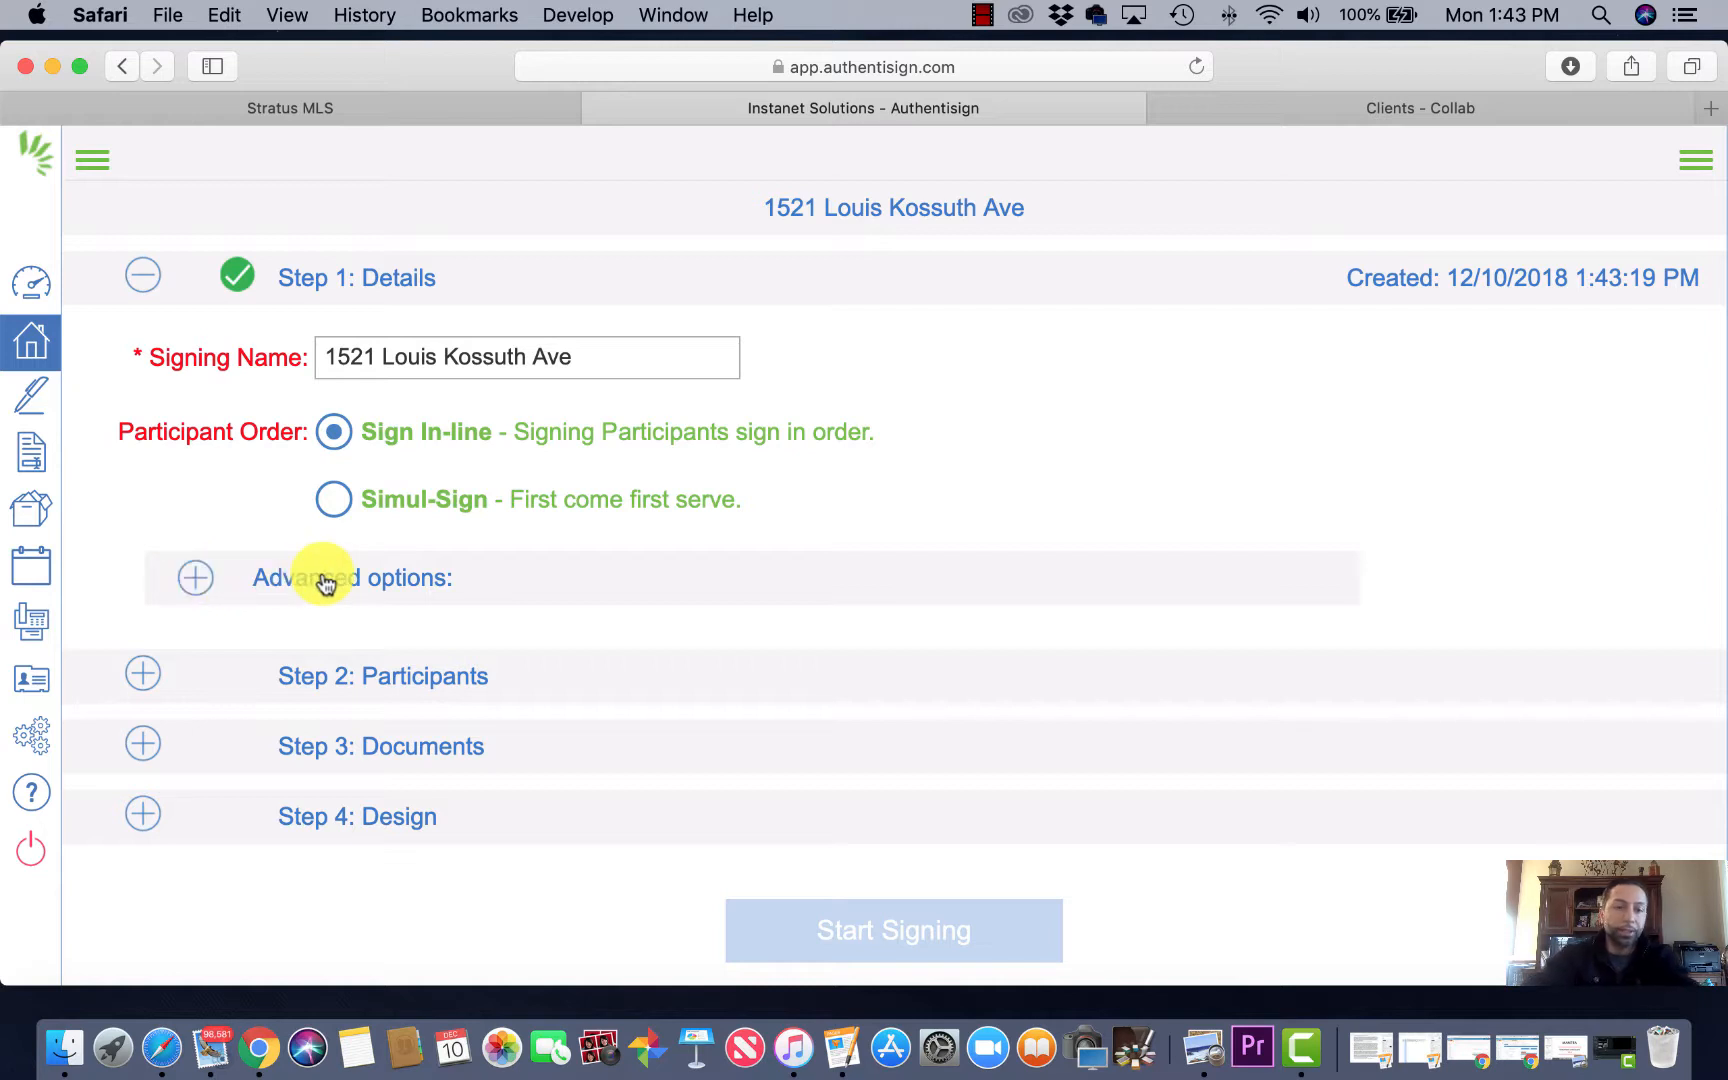
Step: Expand Step 2: Participants, dismiss the transaction participant list, and bring up Add Participants
{"action": "left_click", "coordinate": [198, 580]}
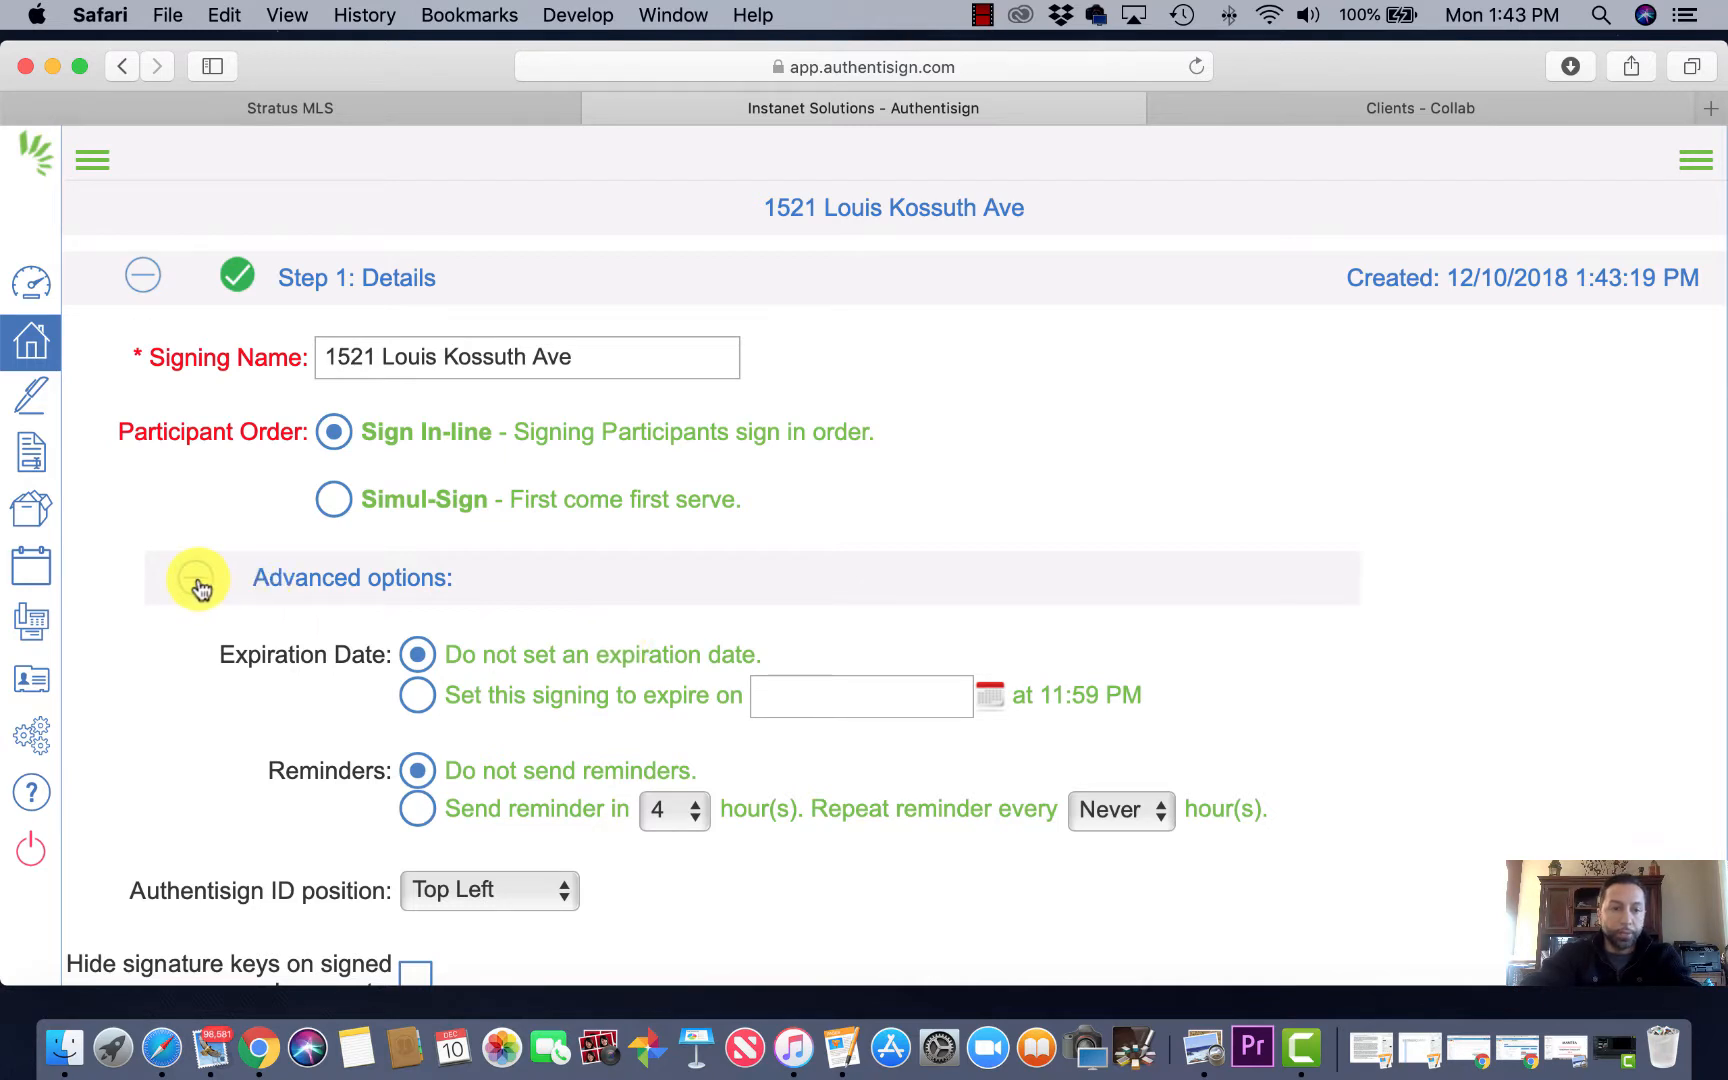
{"action": "left_click", "coordinate": [198, 582]}
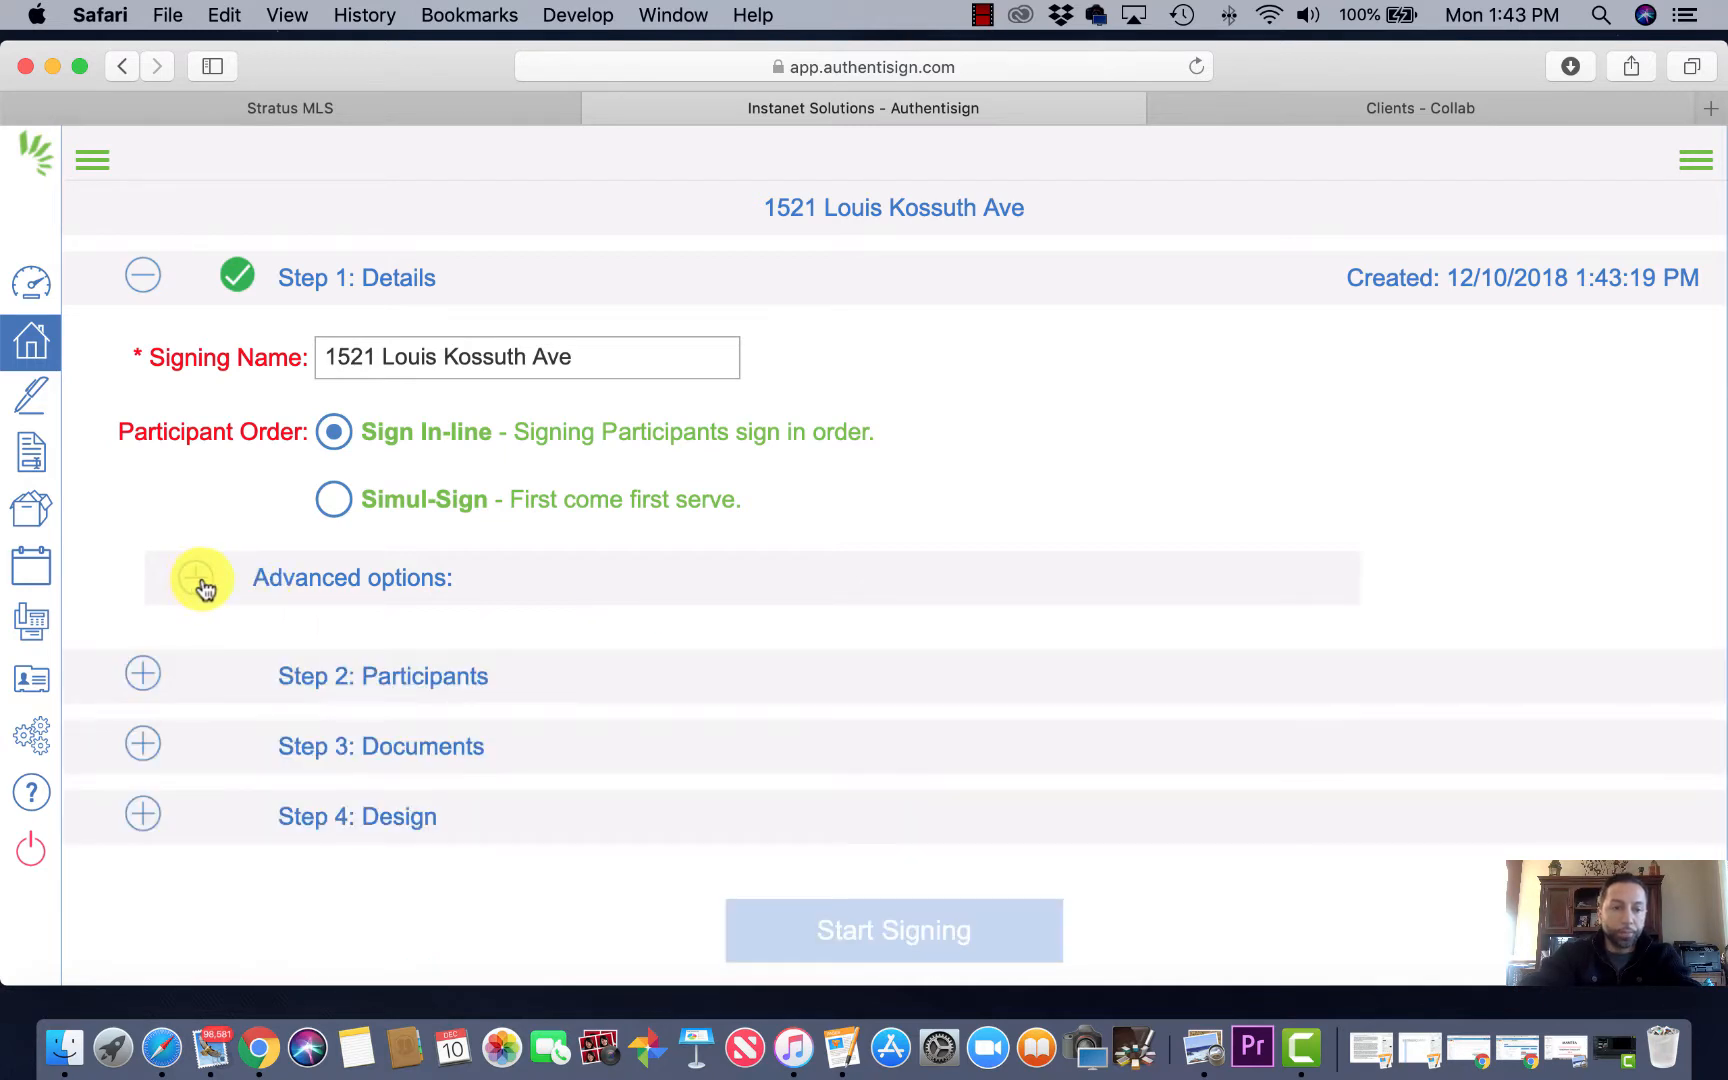
{"action": "left_click", "coordinate": [403, 686]}
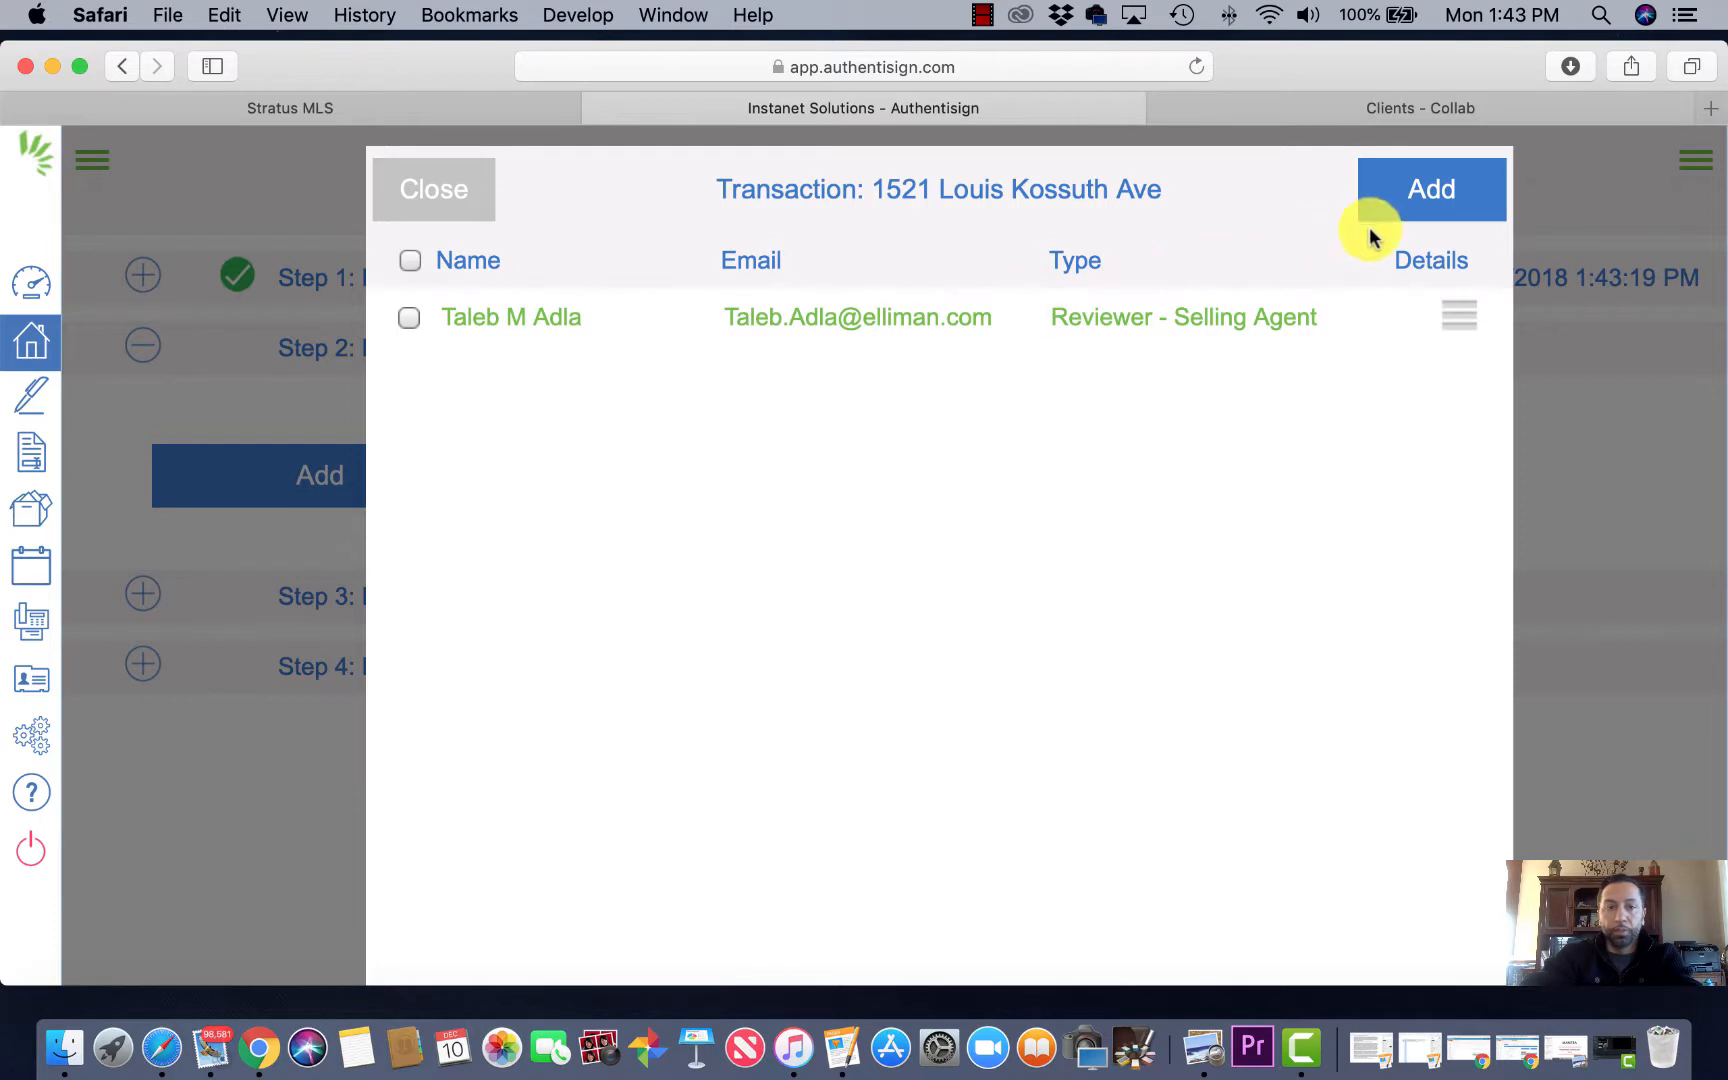
{"action": "left_click", "coordinate": [1428, 200]}
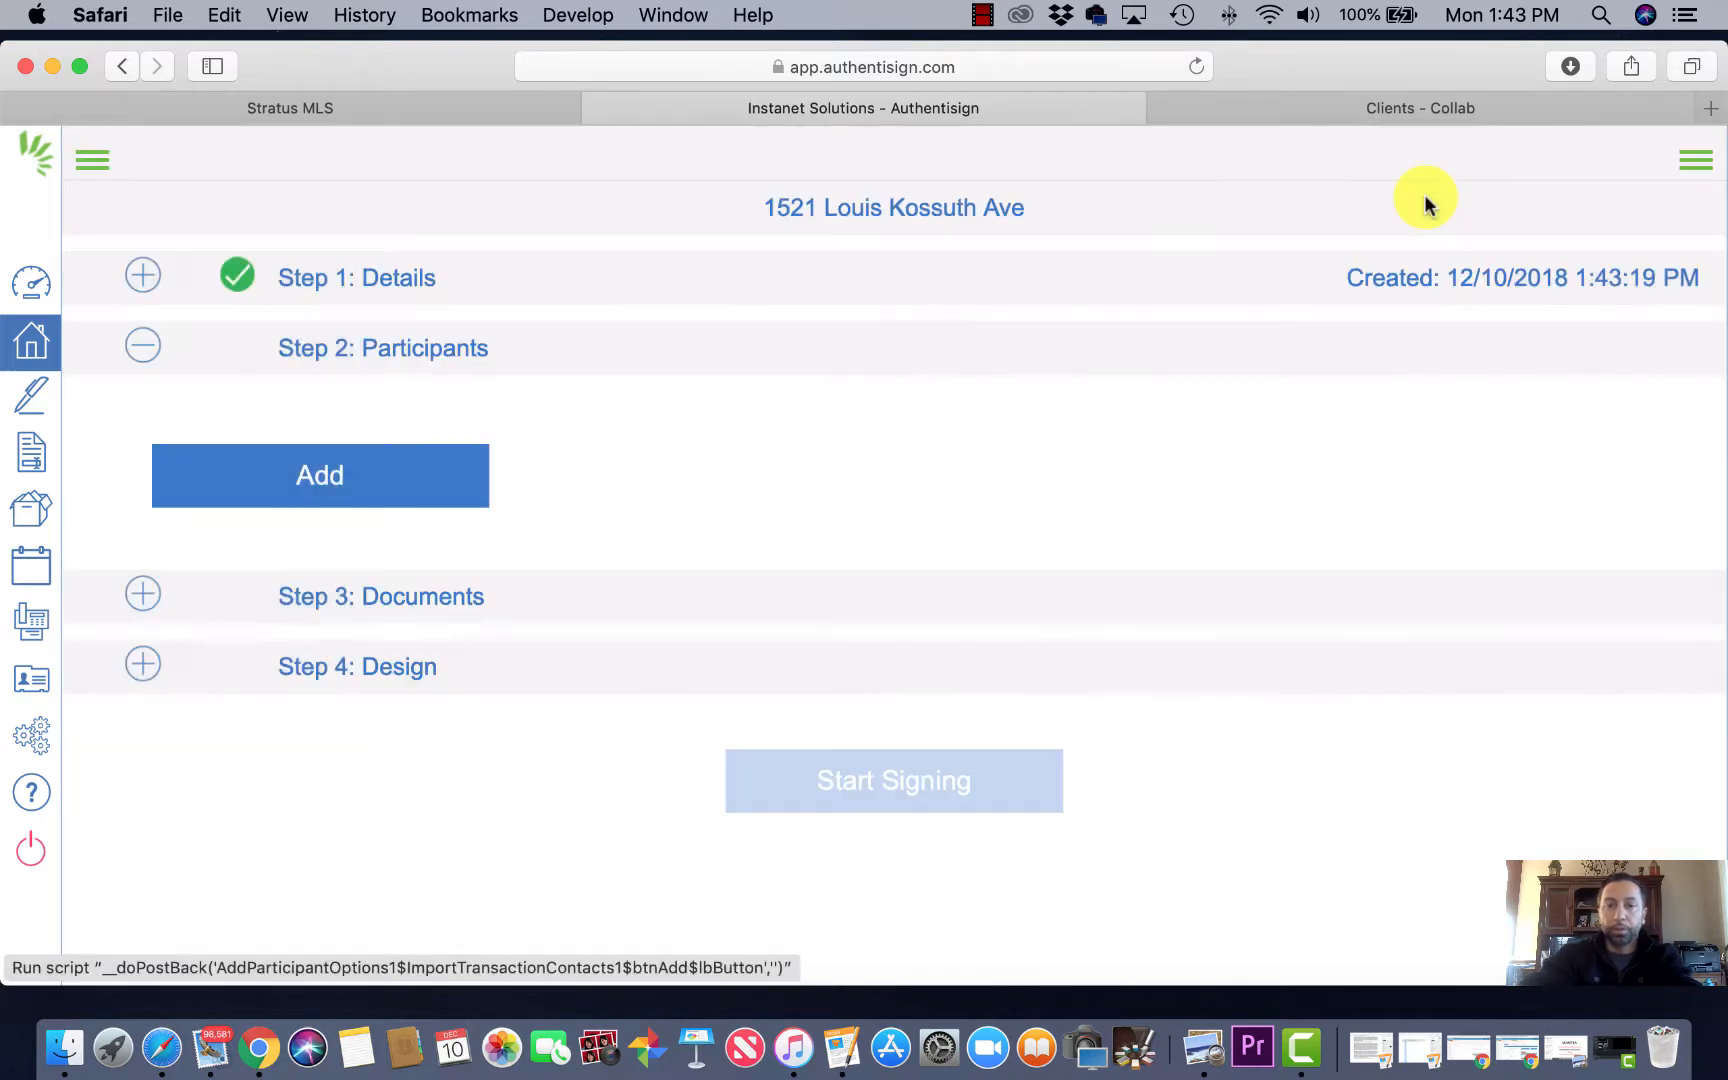
{"action": "left_click", "coordinate": [347, 487]}
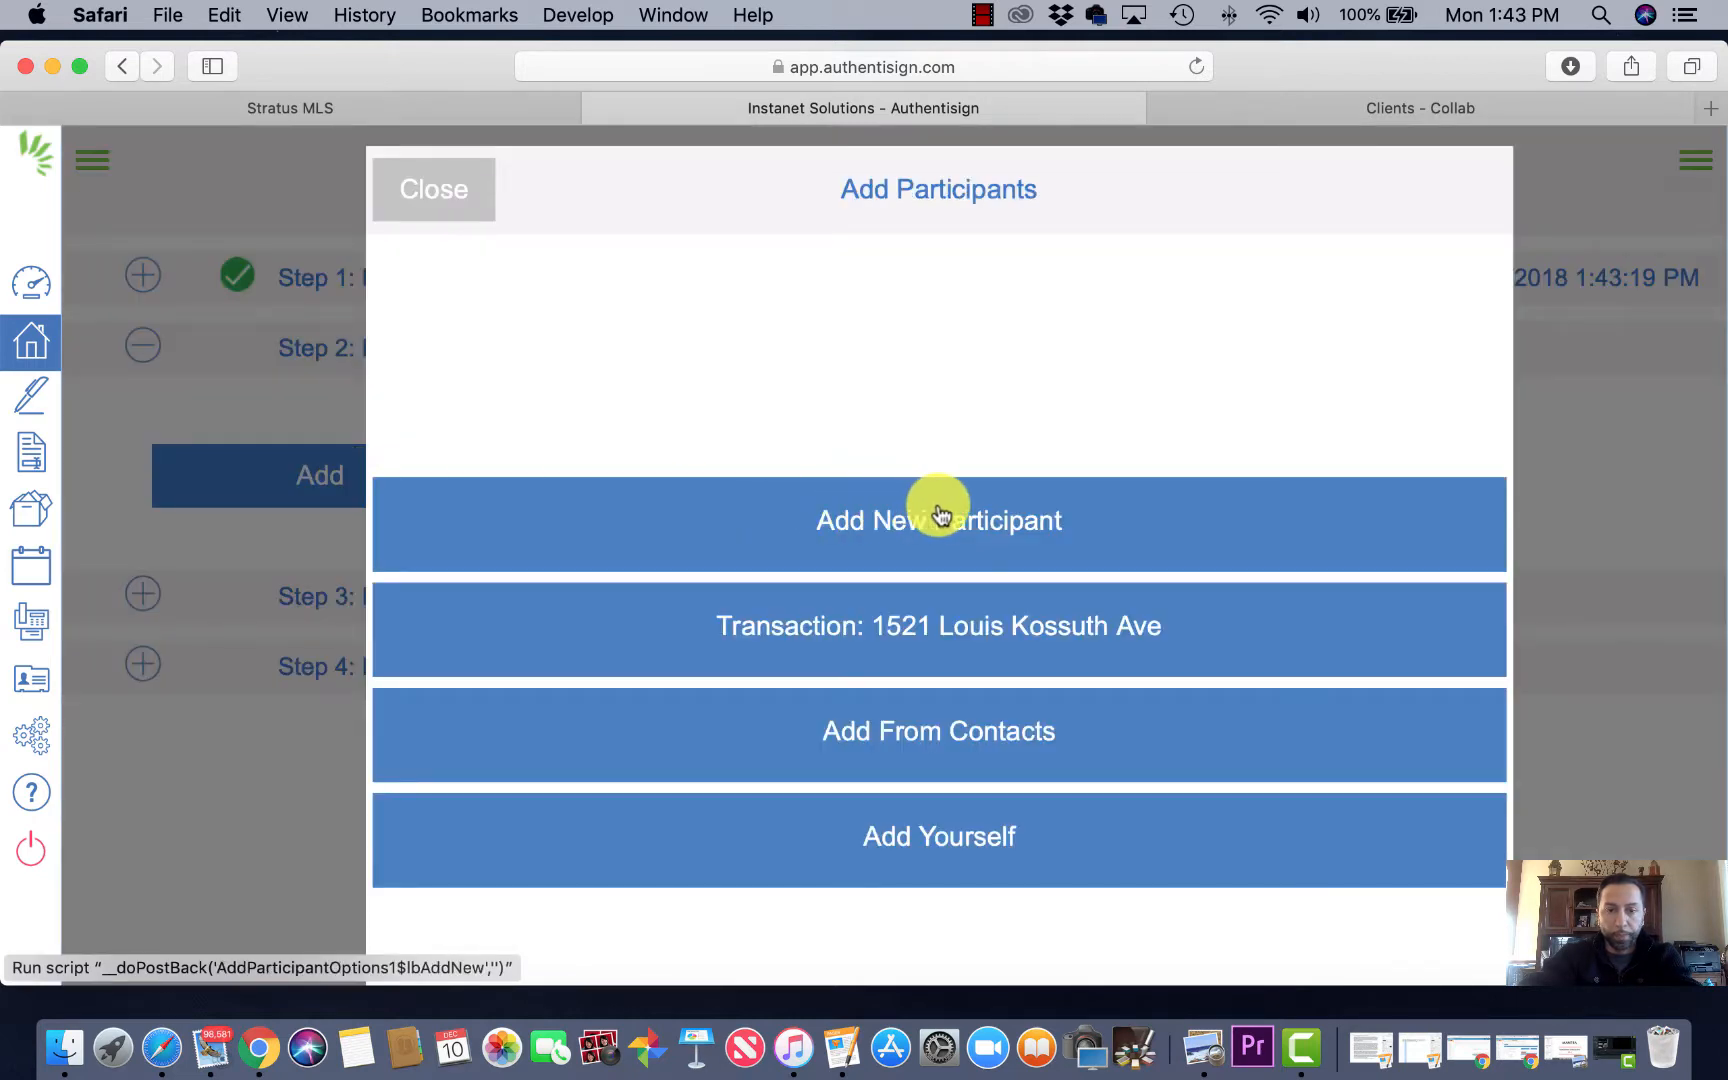
Step: Start a new participant with the first buyer's first and last name, then view their Collab record
{"action": "left_click", "coordinate": [968, 517]}
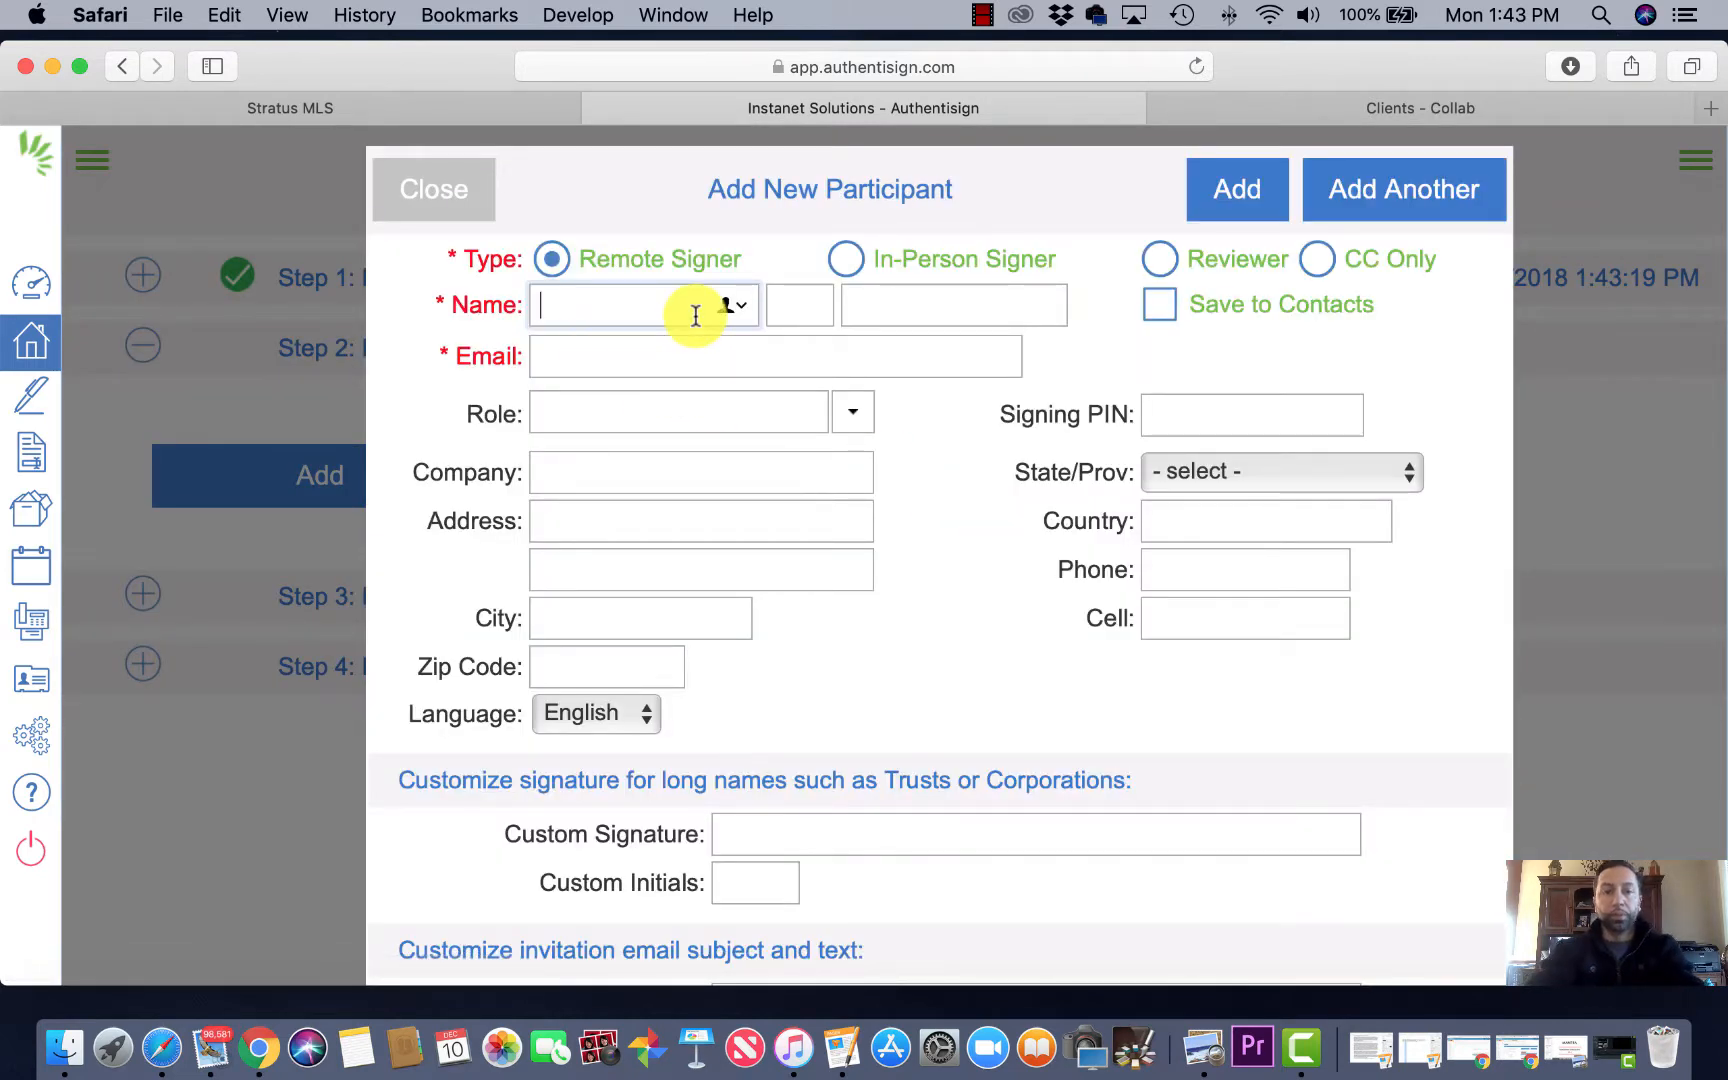
{"action": "left_click", "coordinate": [775, 308]}
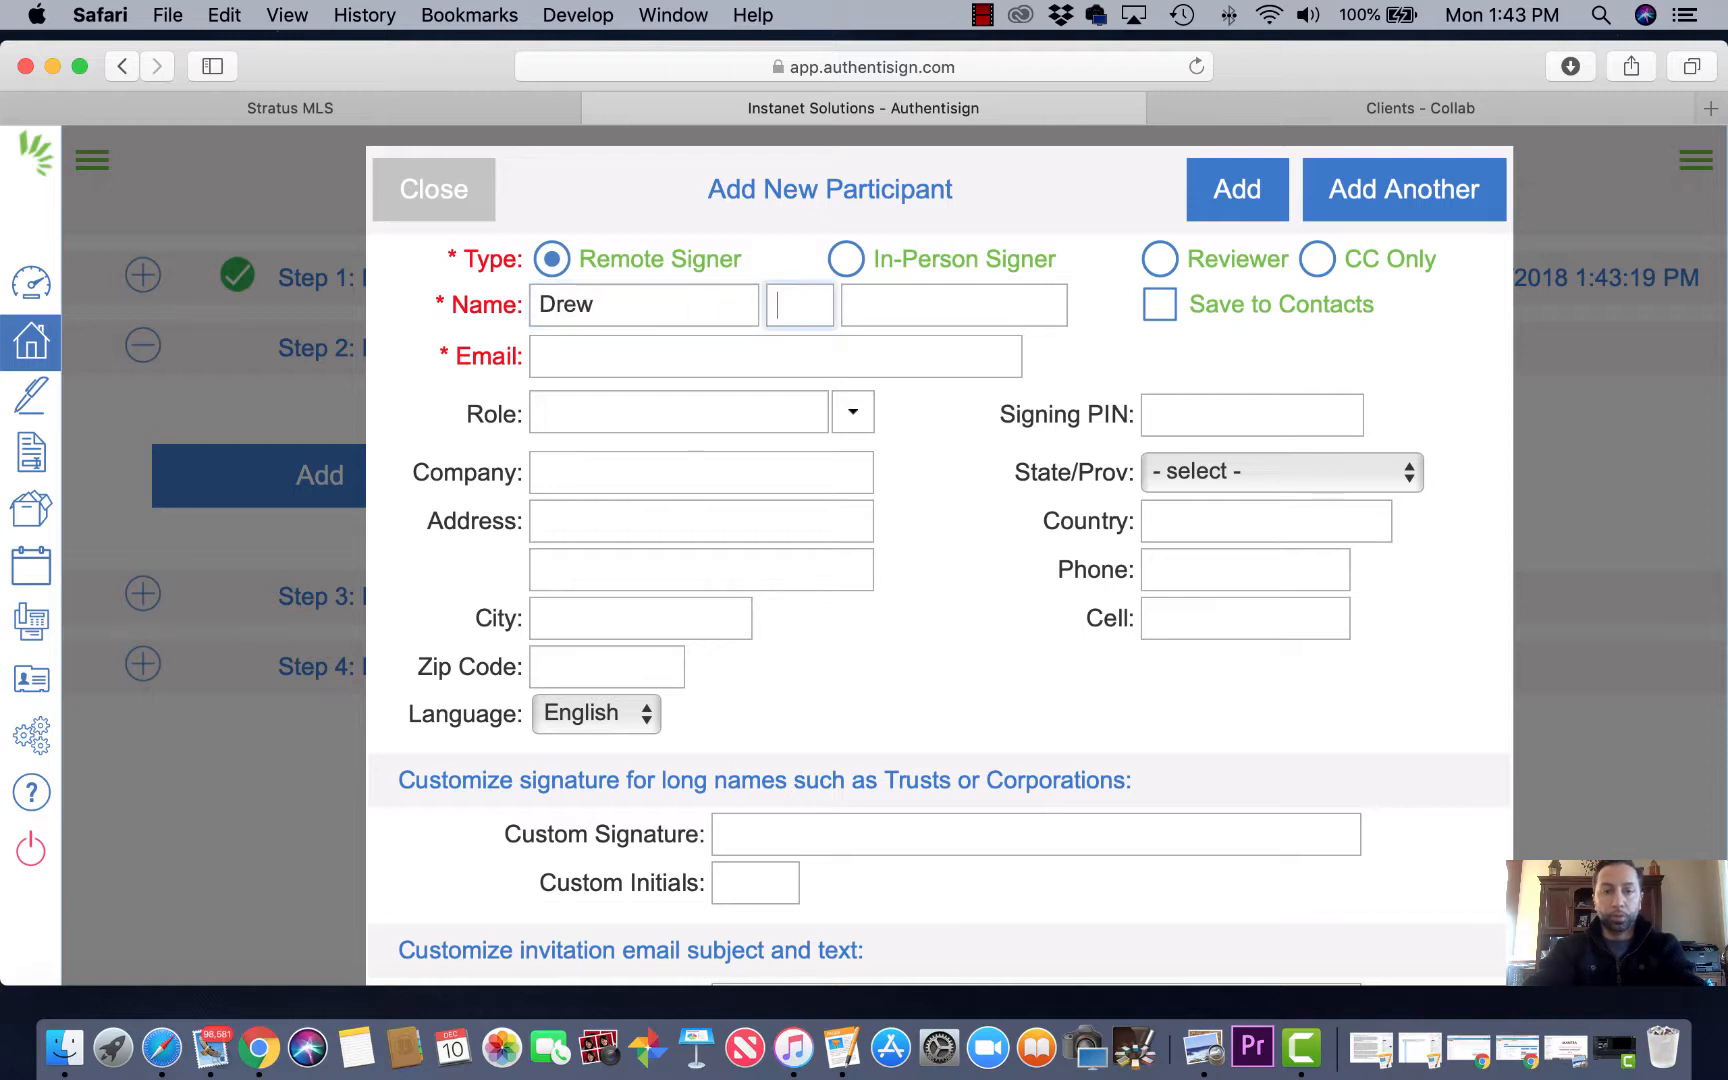
{"action": "key", "text": "Tab"}
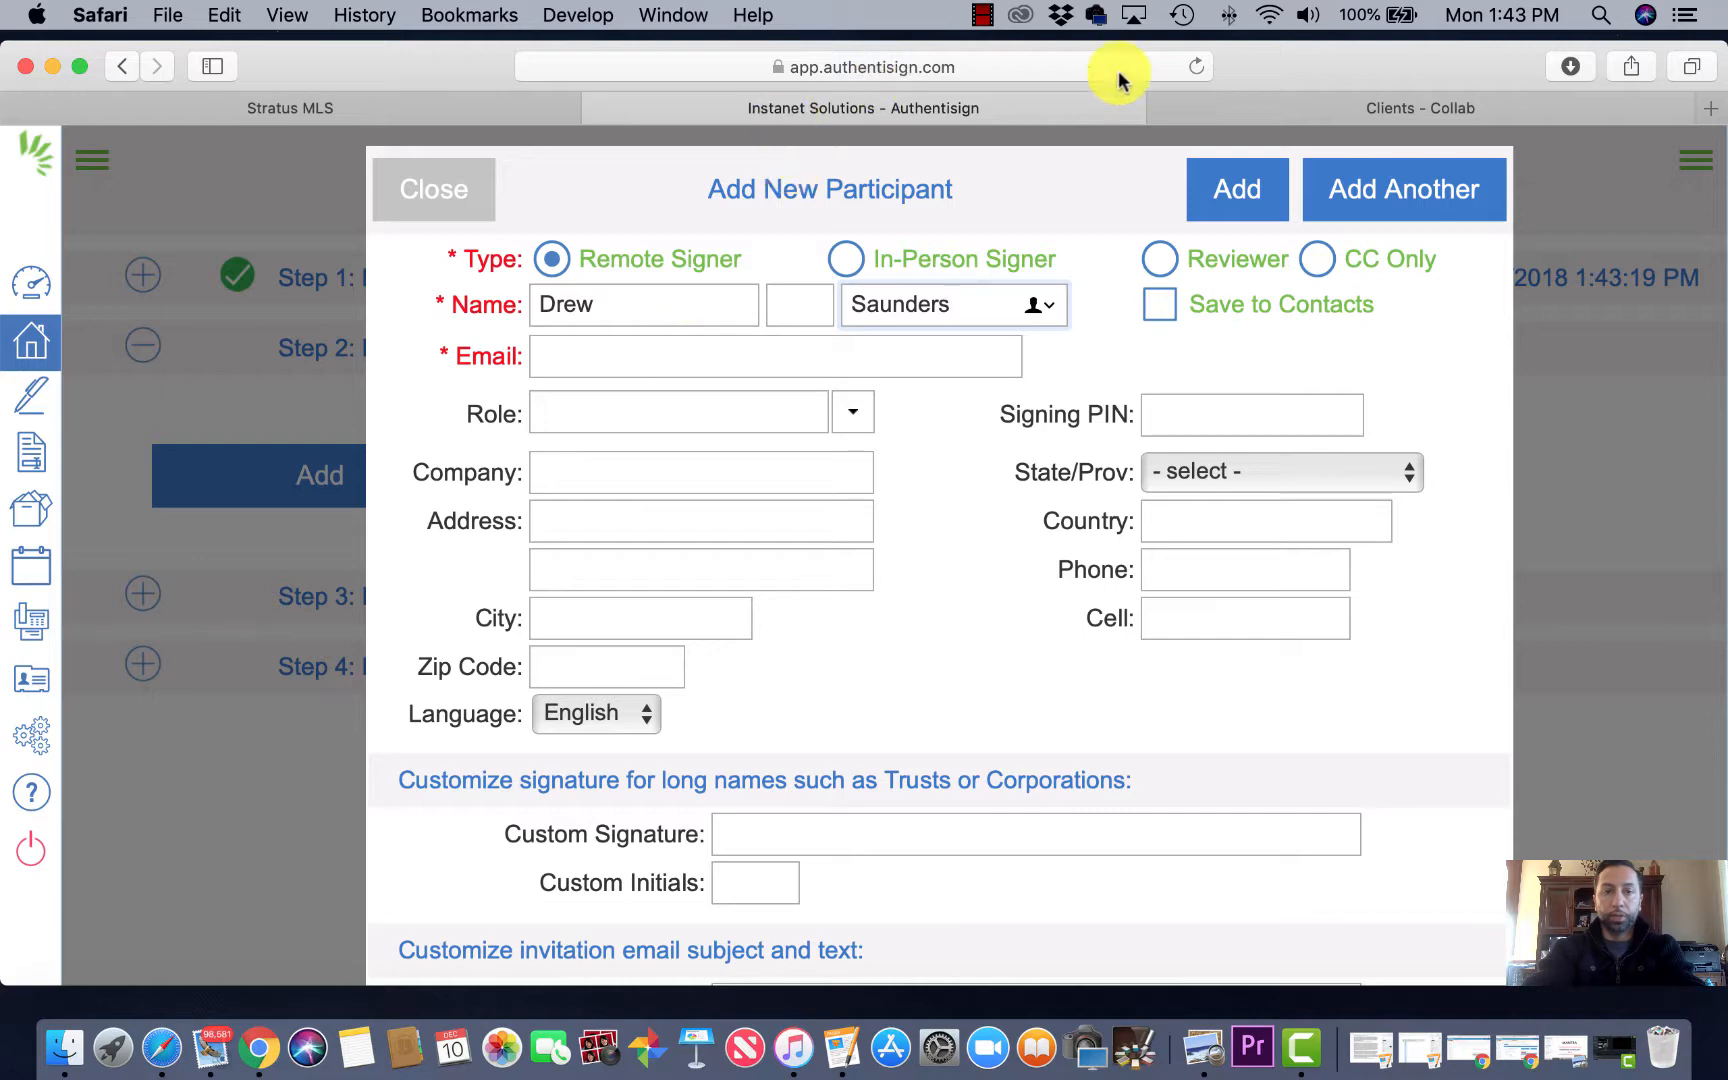
{"action": "left_click", "coordinate": [1349, 110]}
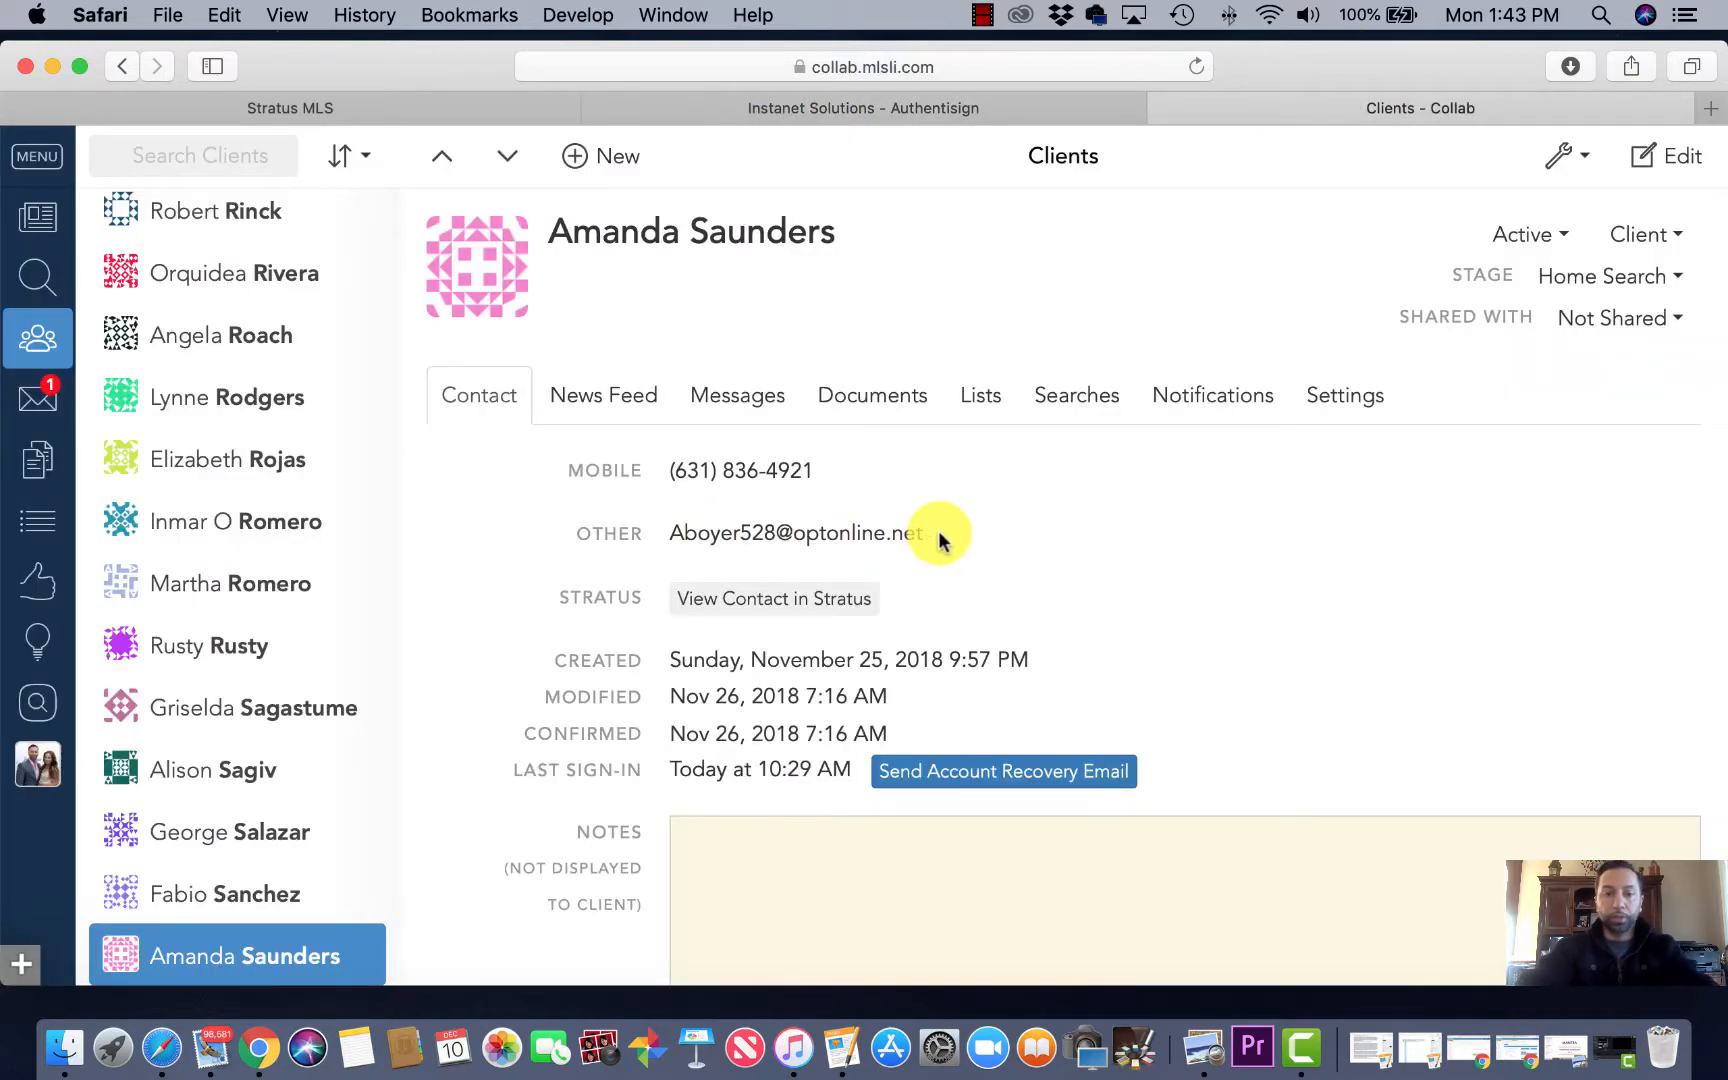
Step: Copy the client's email address from the Collab contact page and return to Authentisign
{"action": "left_click_drag", "start_coordinate": [928, 540], "coordinate": [629, 528]}
{"action": "key", "text": "super+c"}
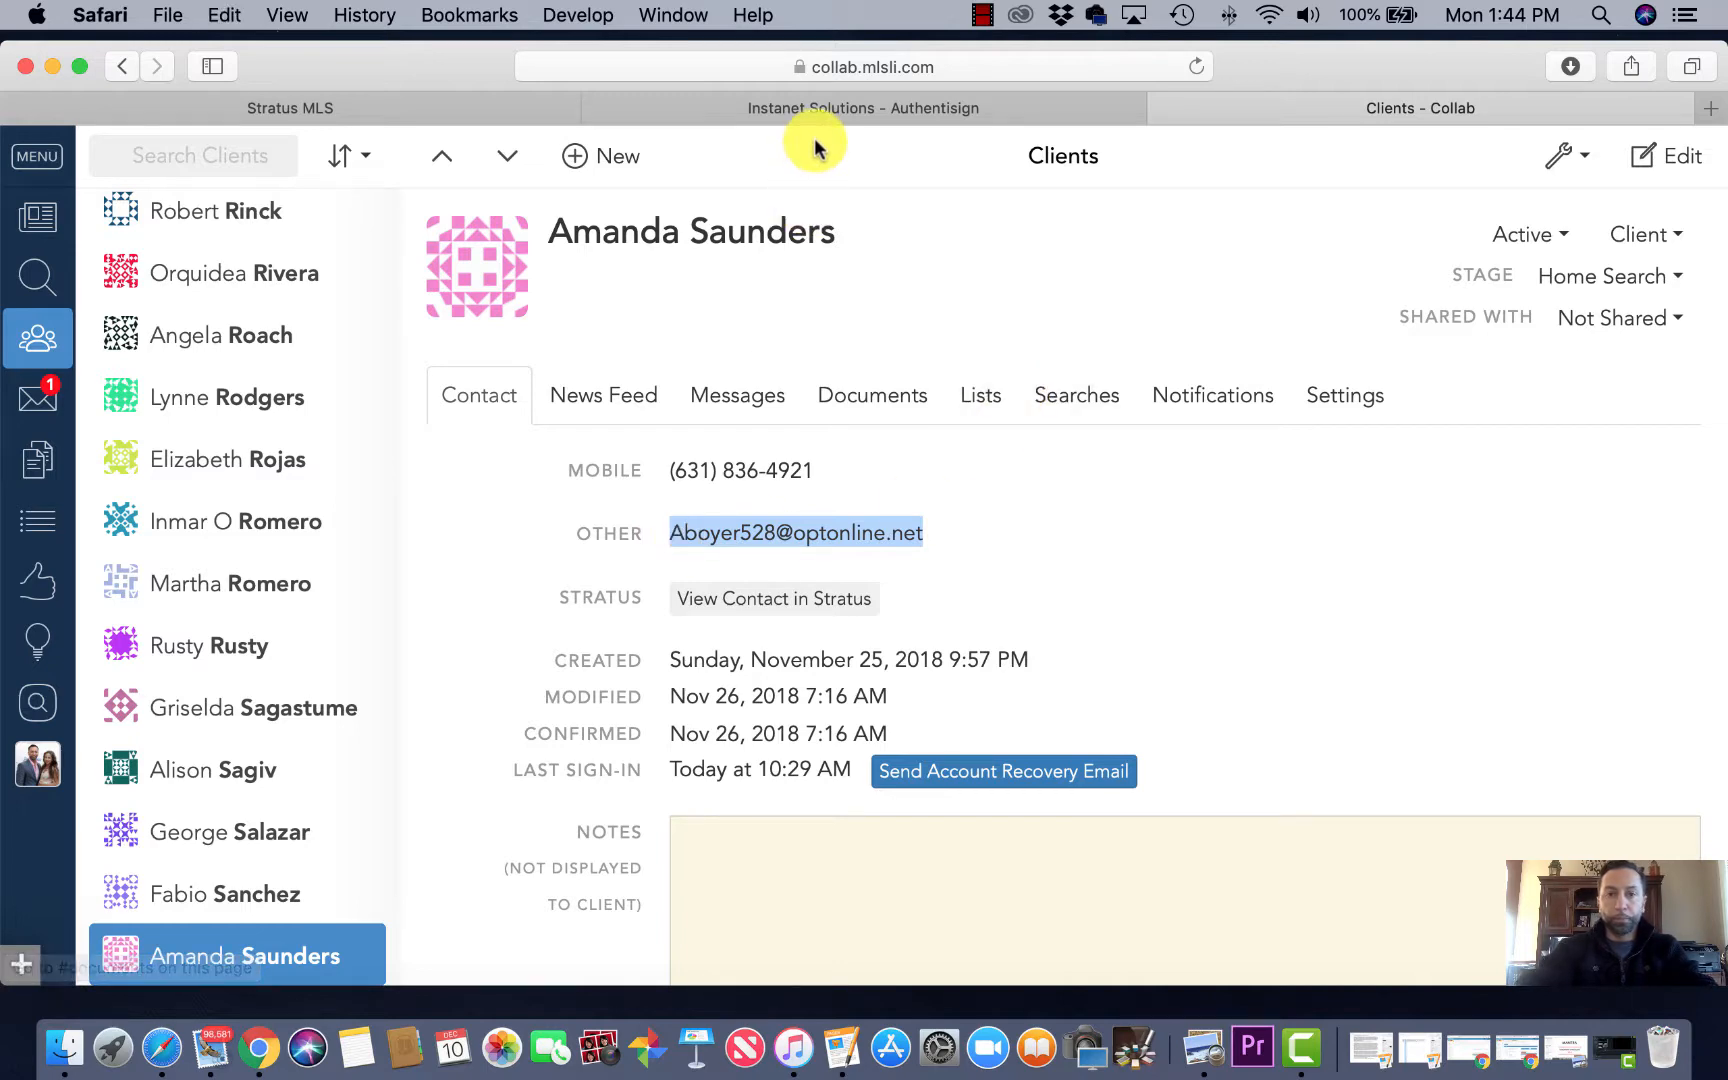
{"action": "left_click", "coordinate": [833, 112]}
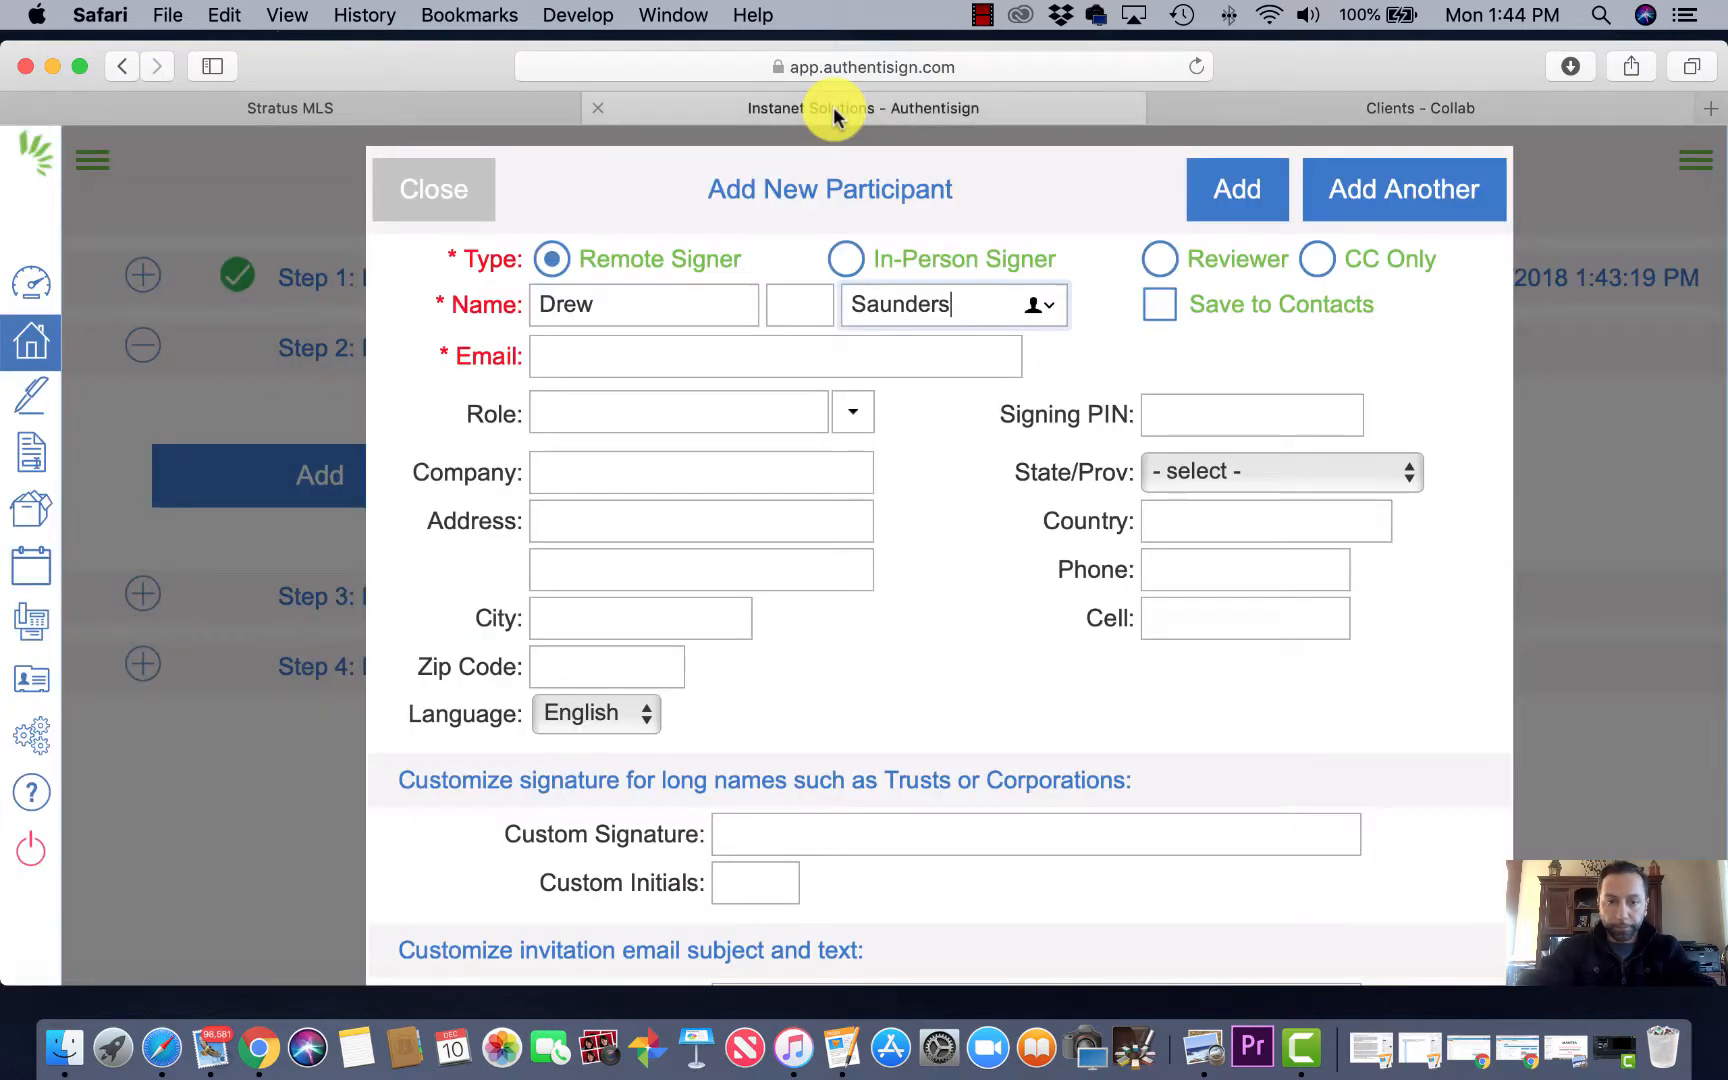
Step: Paste the copied email, set the role to Buyer, and save the first buyer via Add Another
{"action": "left_click", "coordinate": [646, 352]}
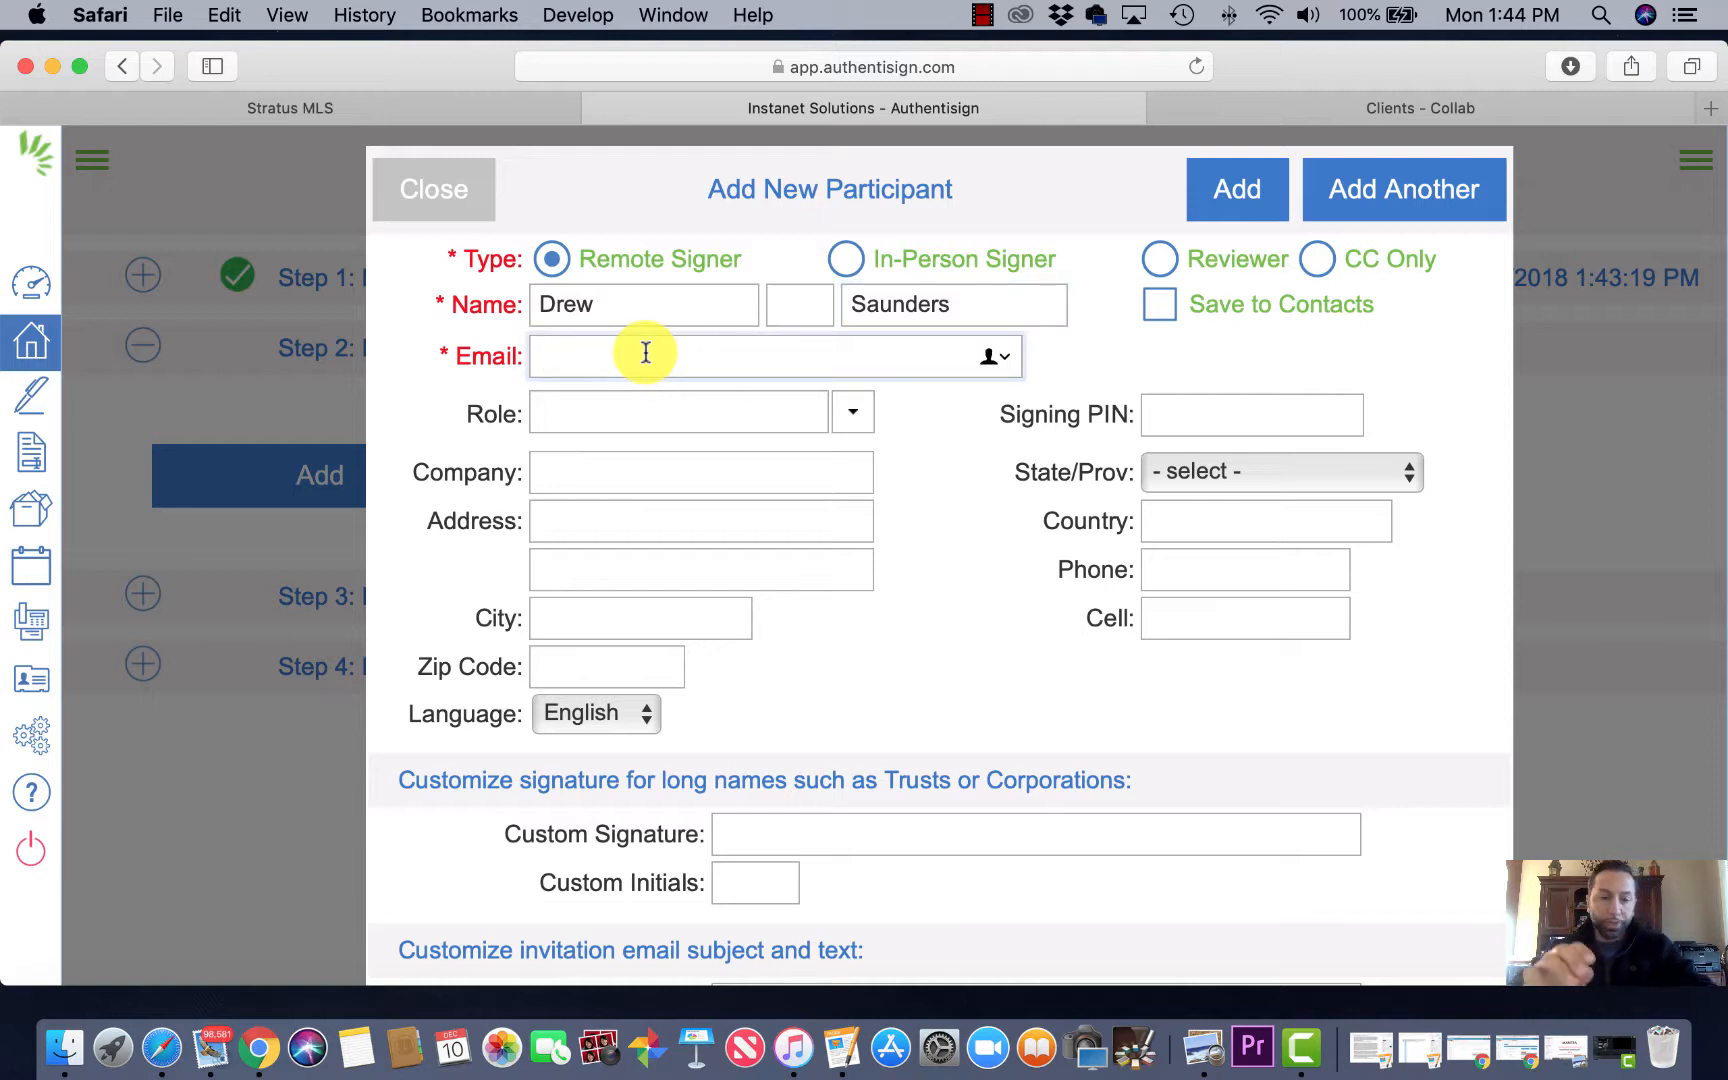
{"action": "key", "text": "super+v"}
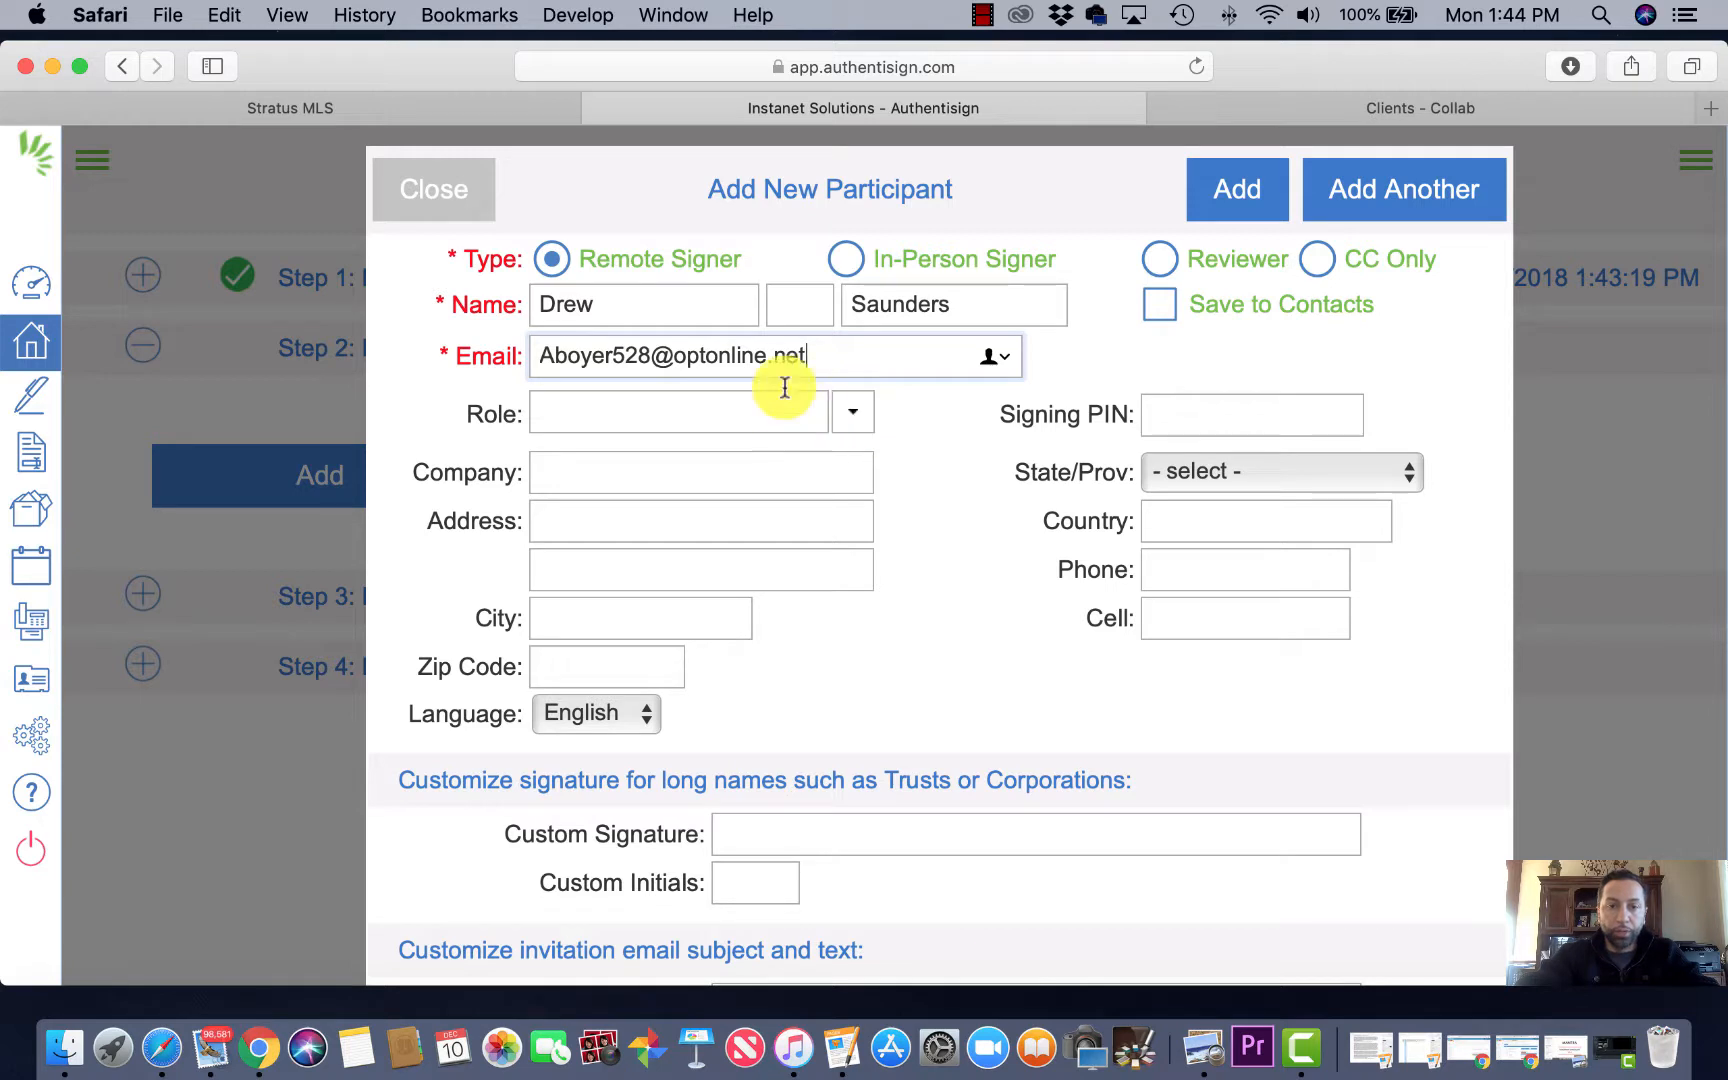
{"action": "left_click", "coordinate": [850, 414]}
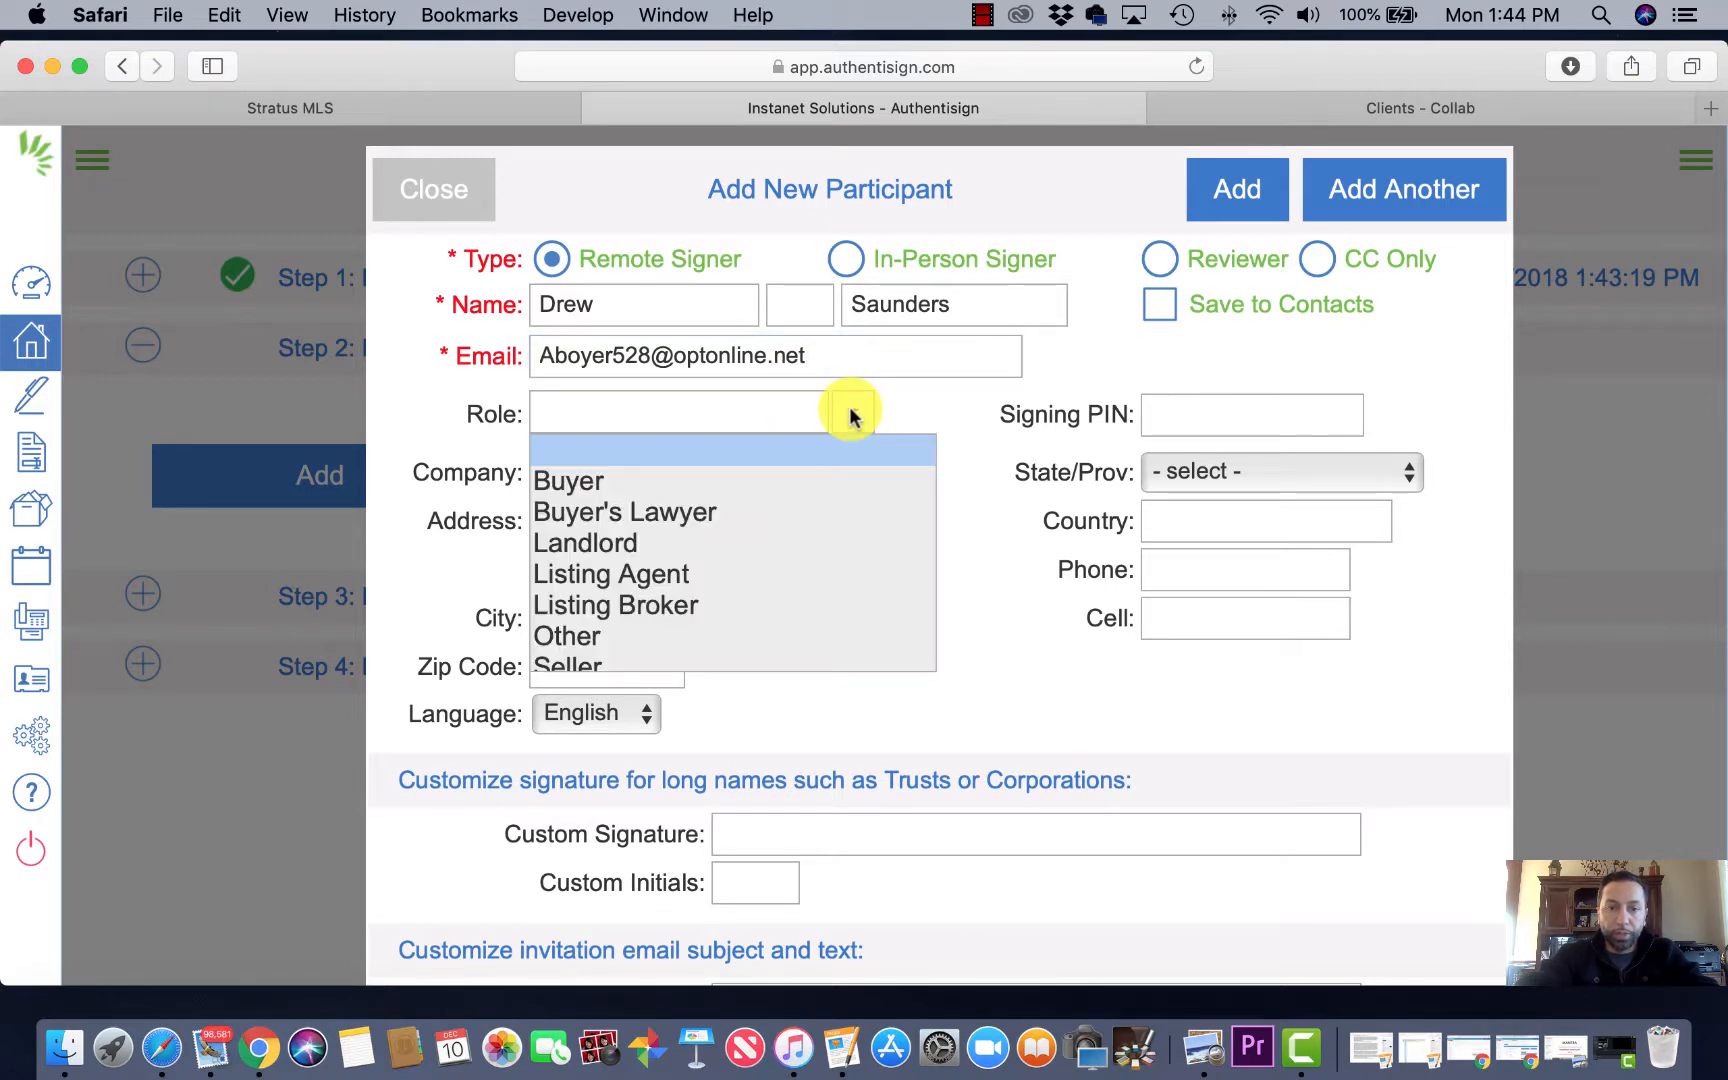
{"action": "left_click", "coordinate": [588, 484]}
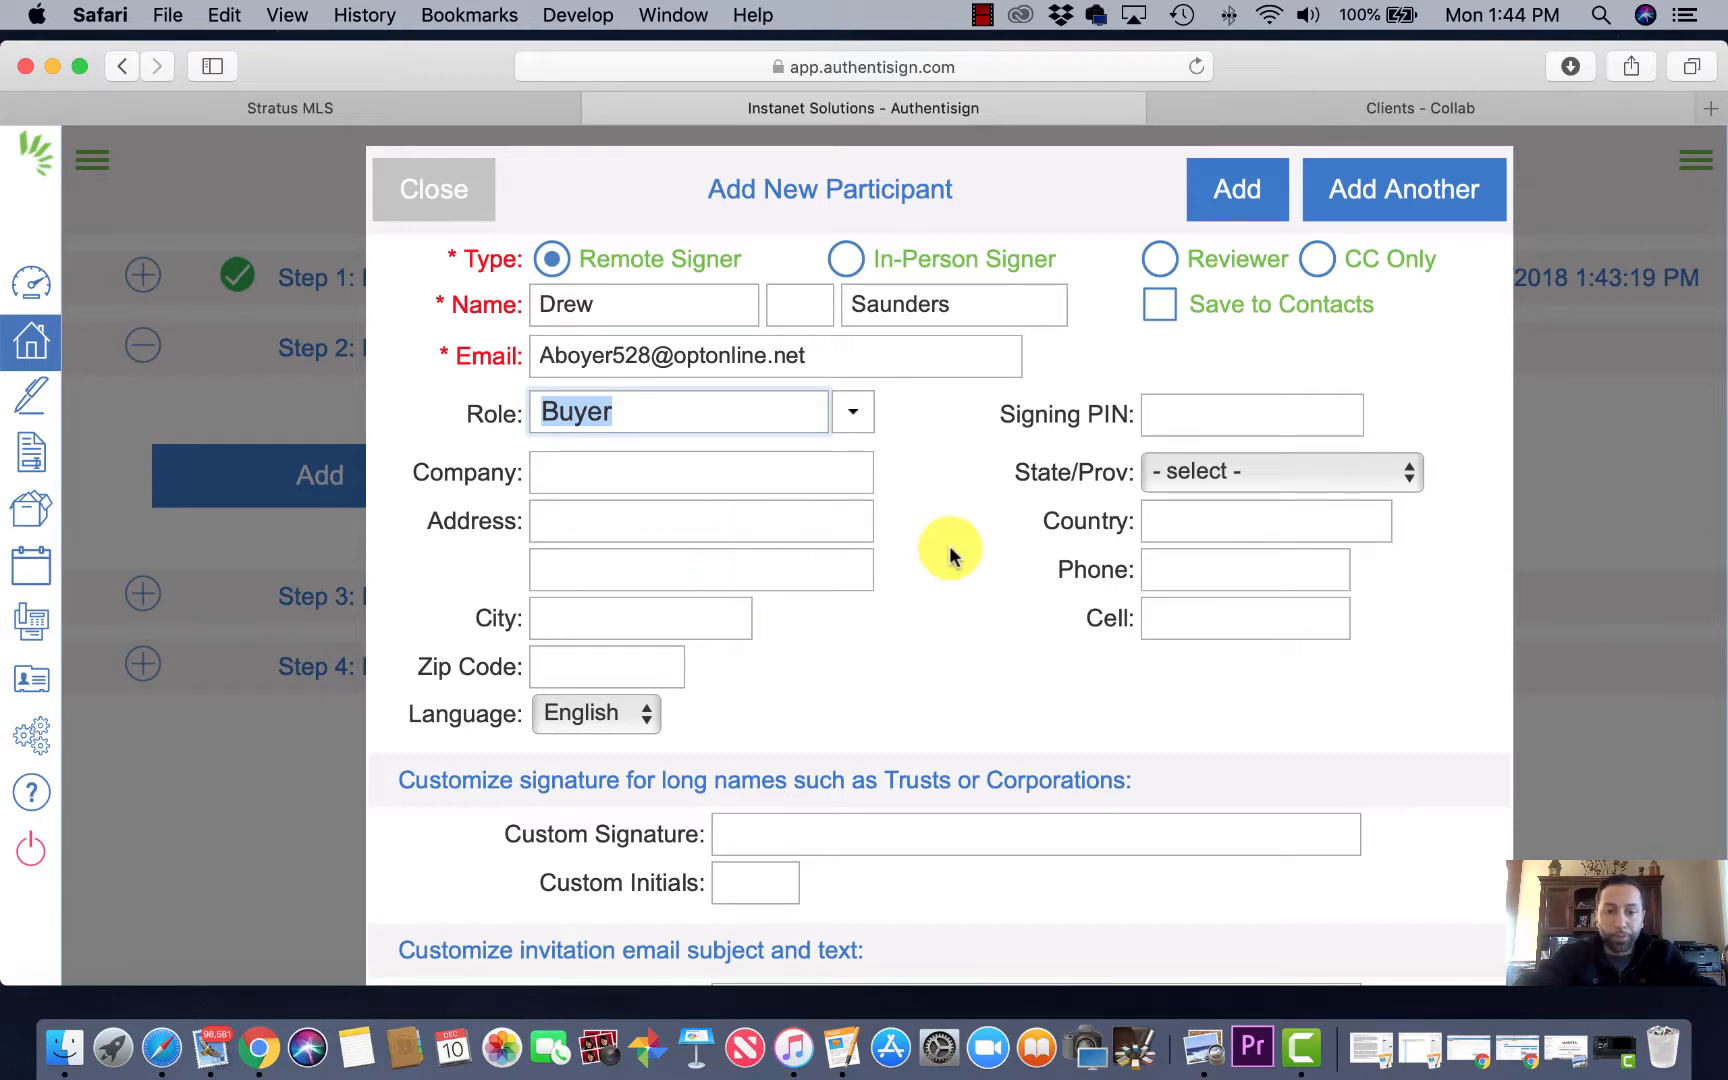
{"action": "left_click", "coordinate": [1385, 191]}
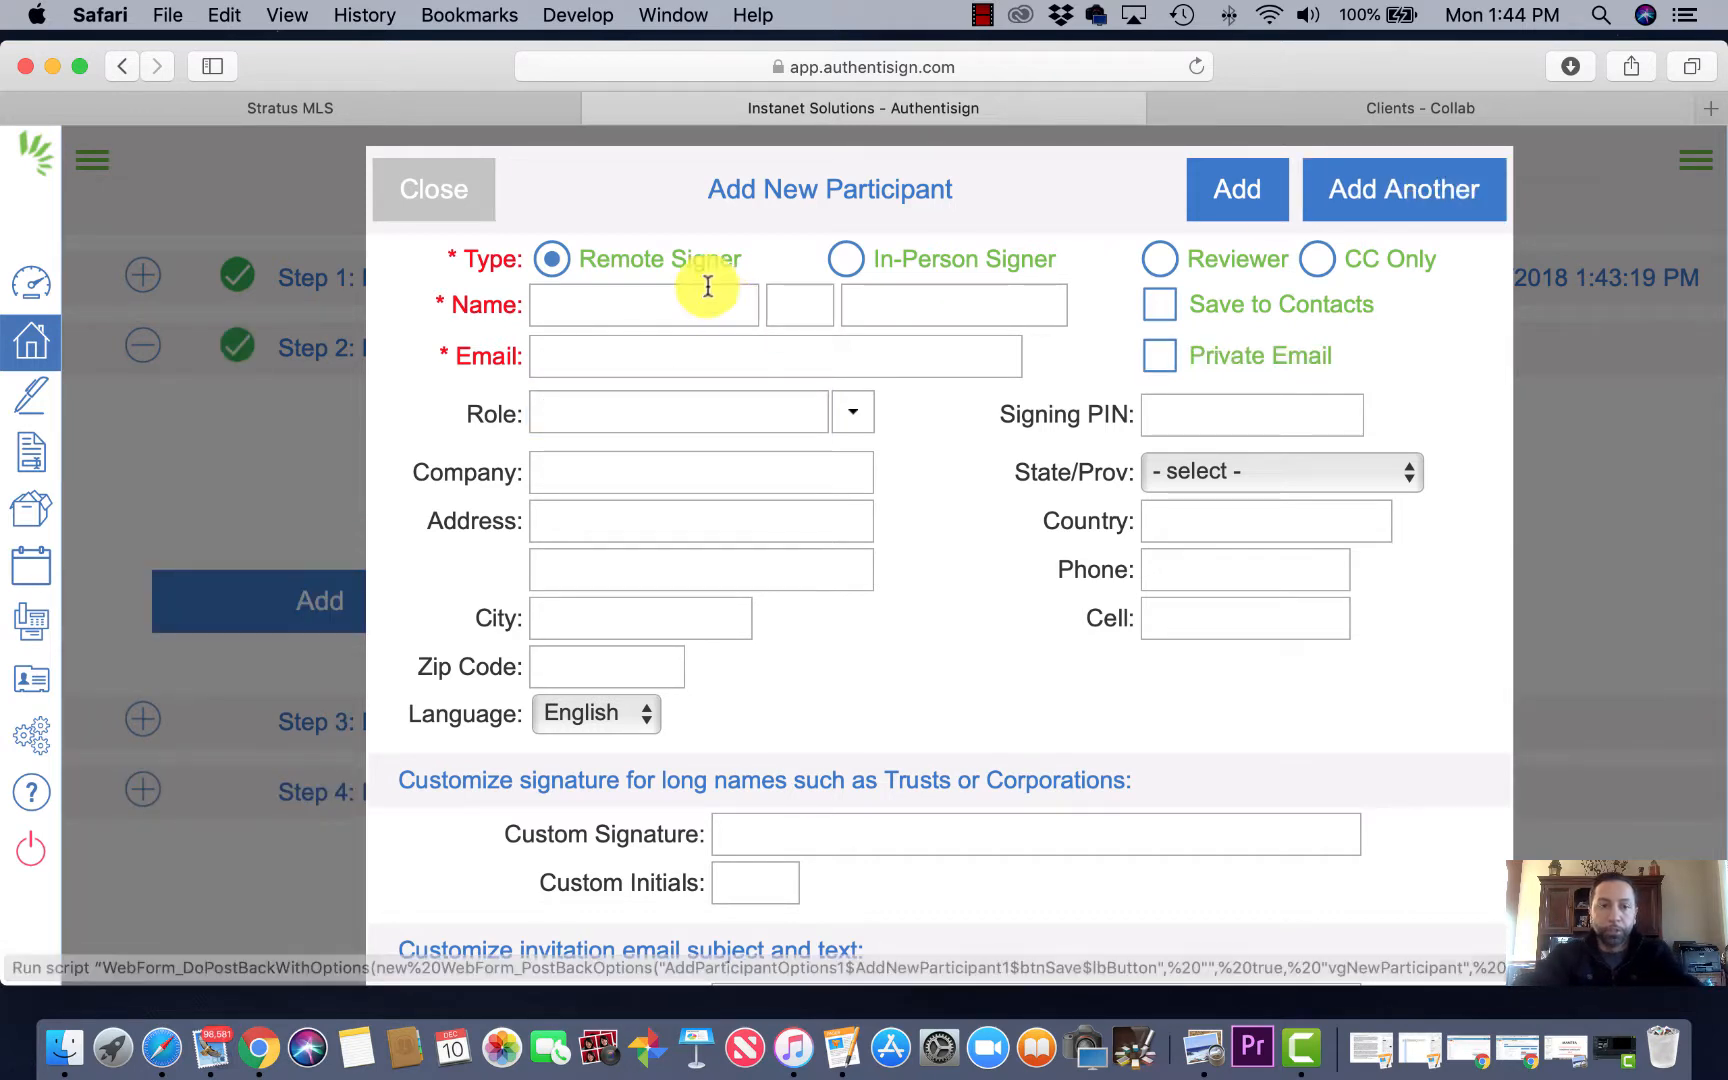
Step: Add the second buyer's first and last name with the same email and the Buyer role
{"action": "left_click", "coordinate": [689, 316]}
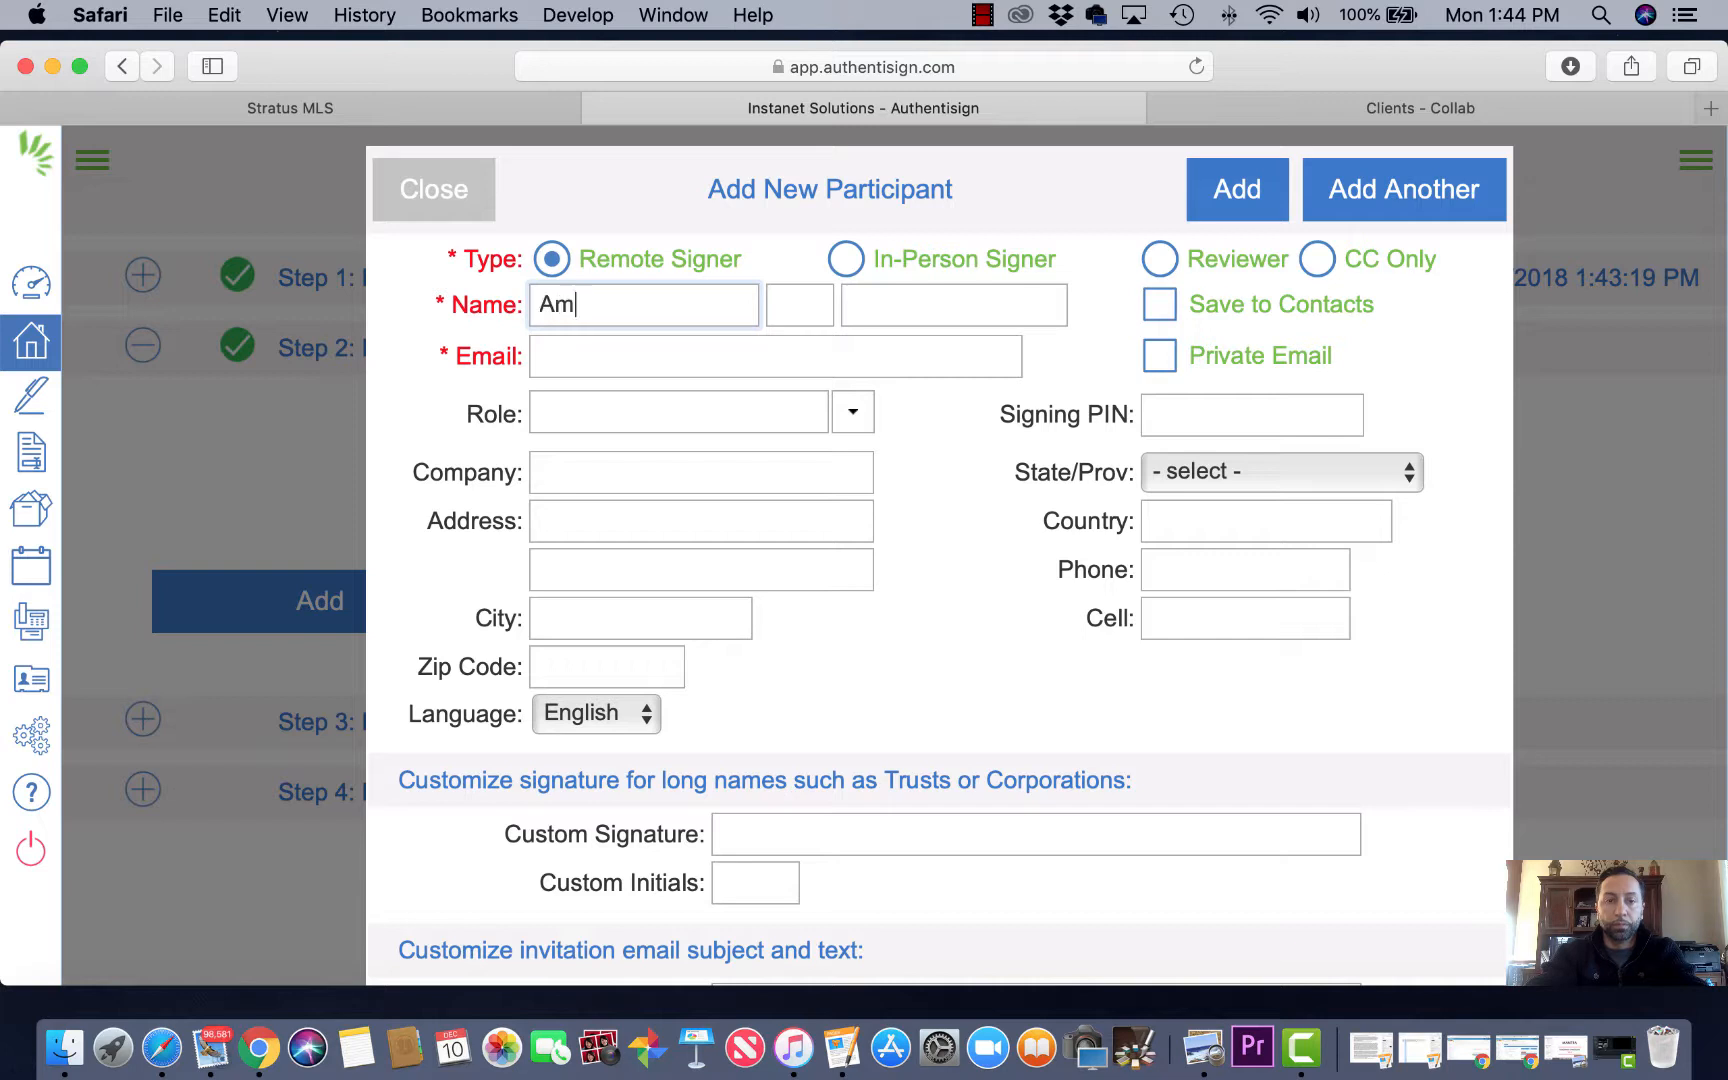
{"action": "key", "text": "Tab"}
{"action": "key", "text": "Tab"}
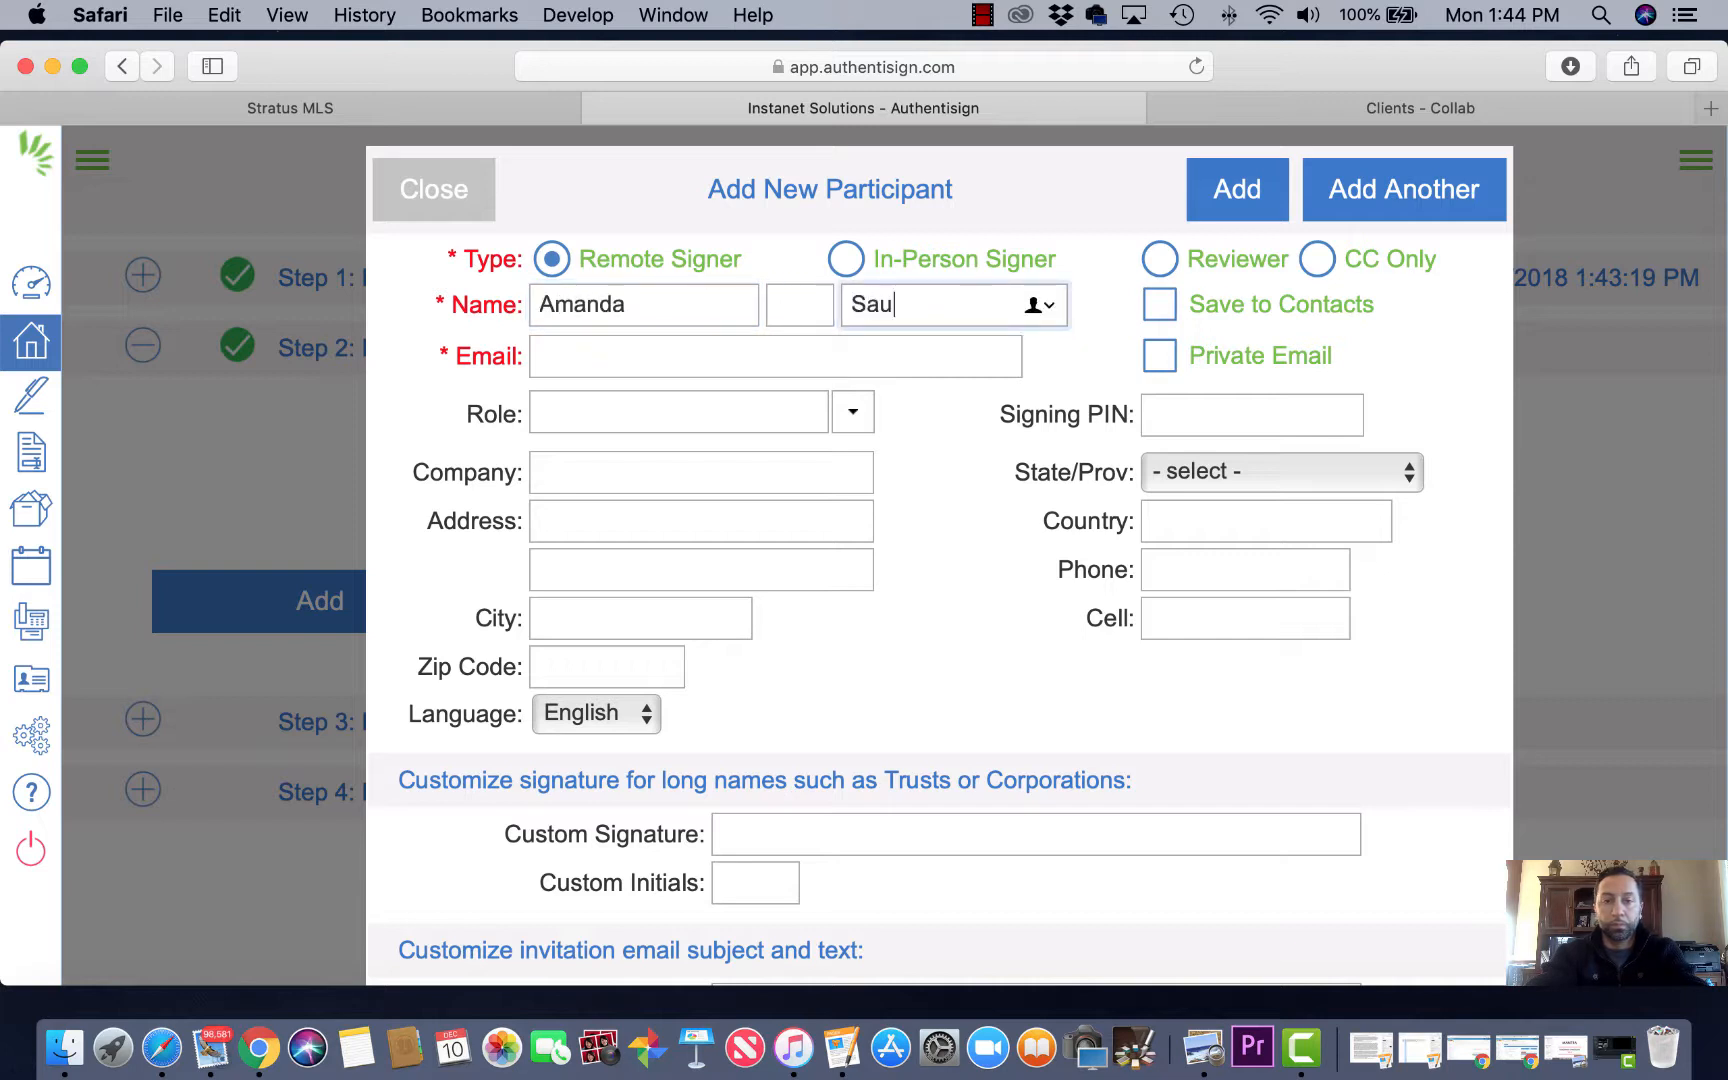
{"action": "left_click", "coordinate": [606, 358]}
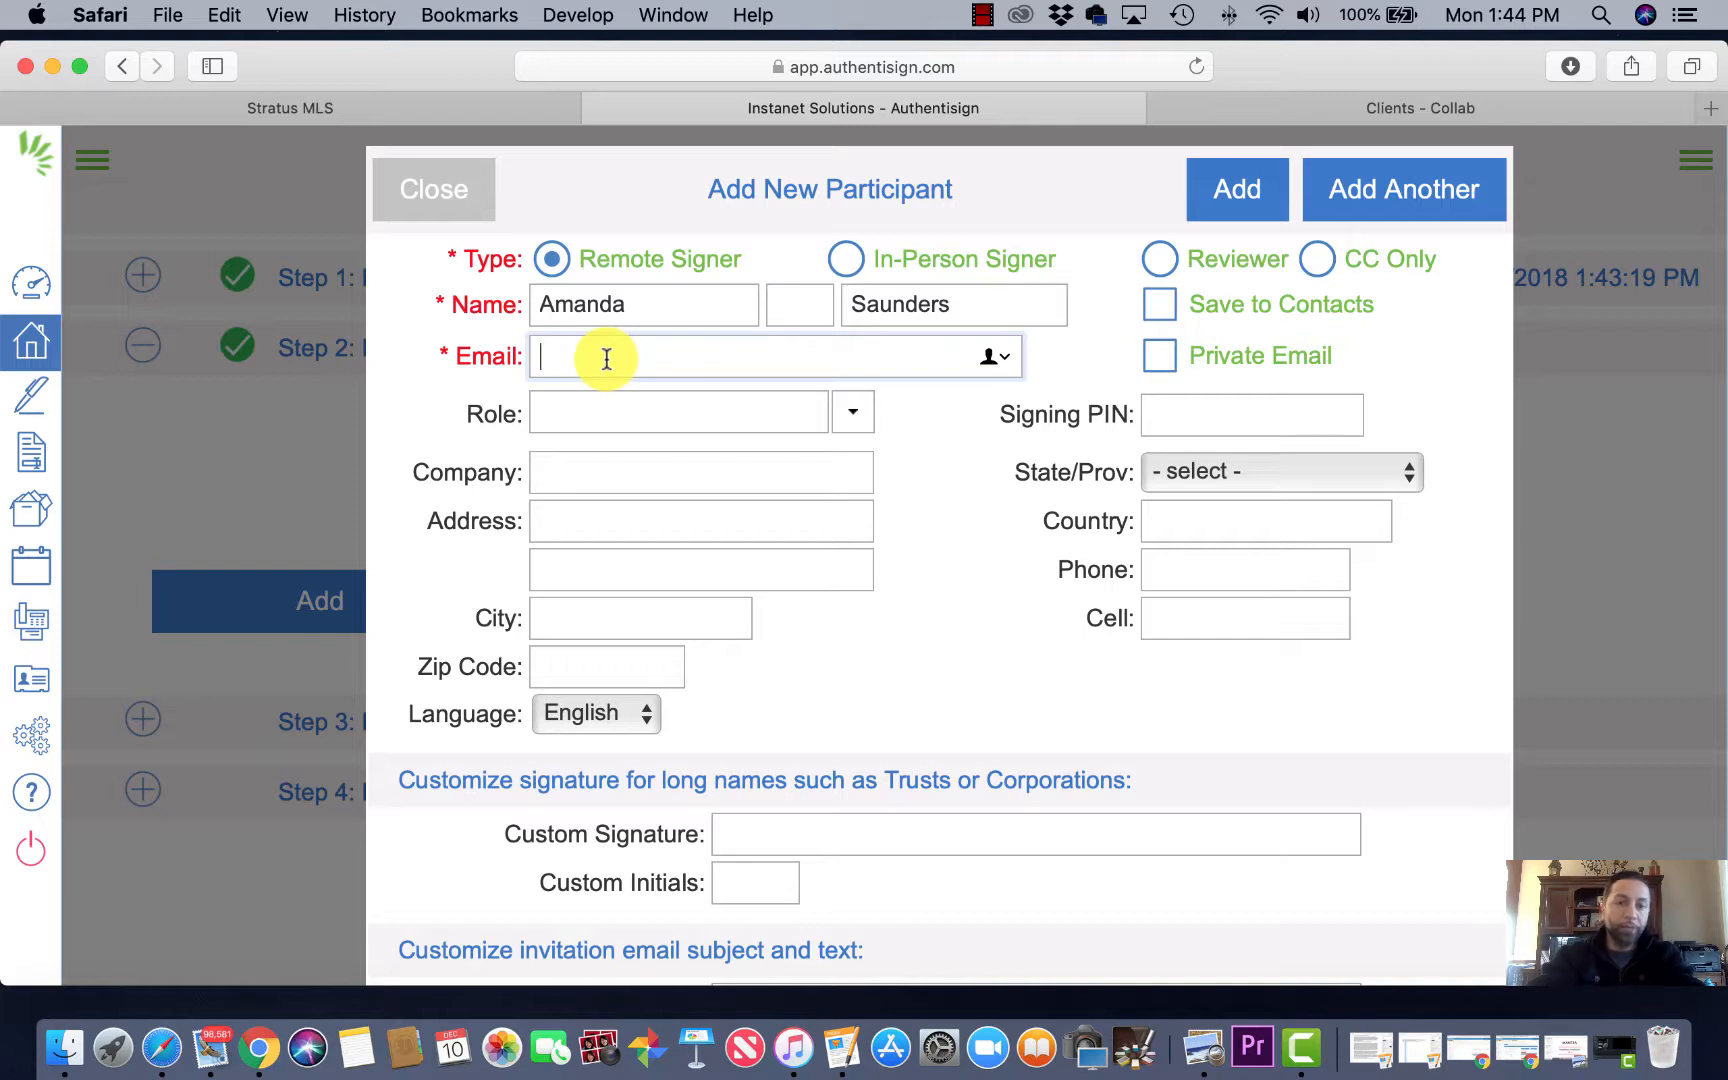
{"action": "key", "text": "super+v"}
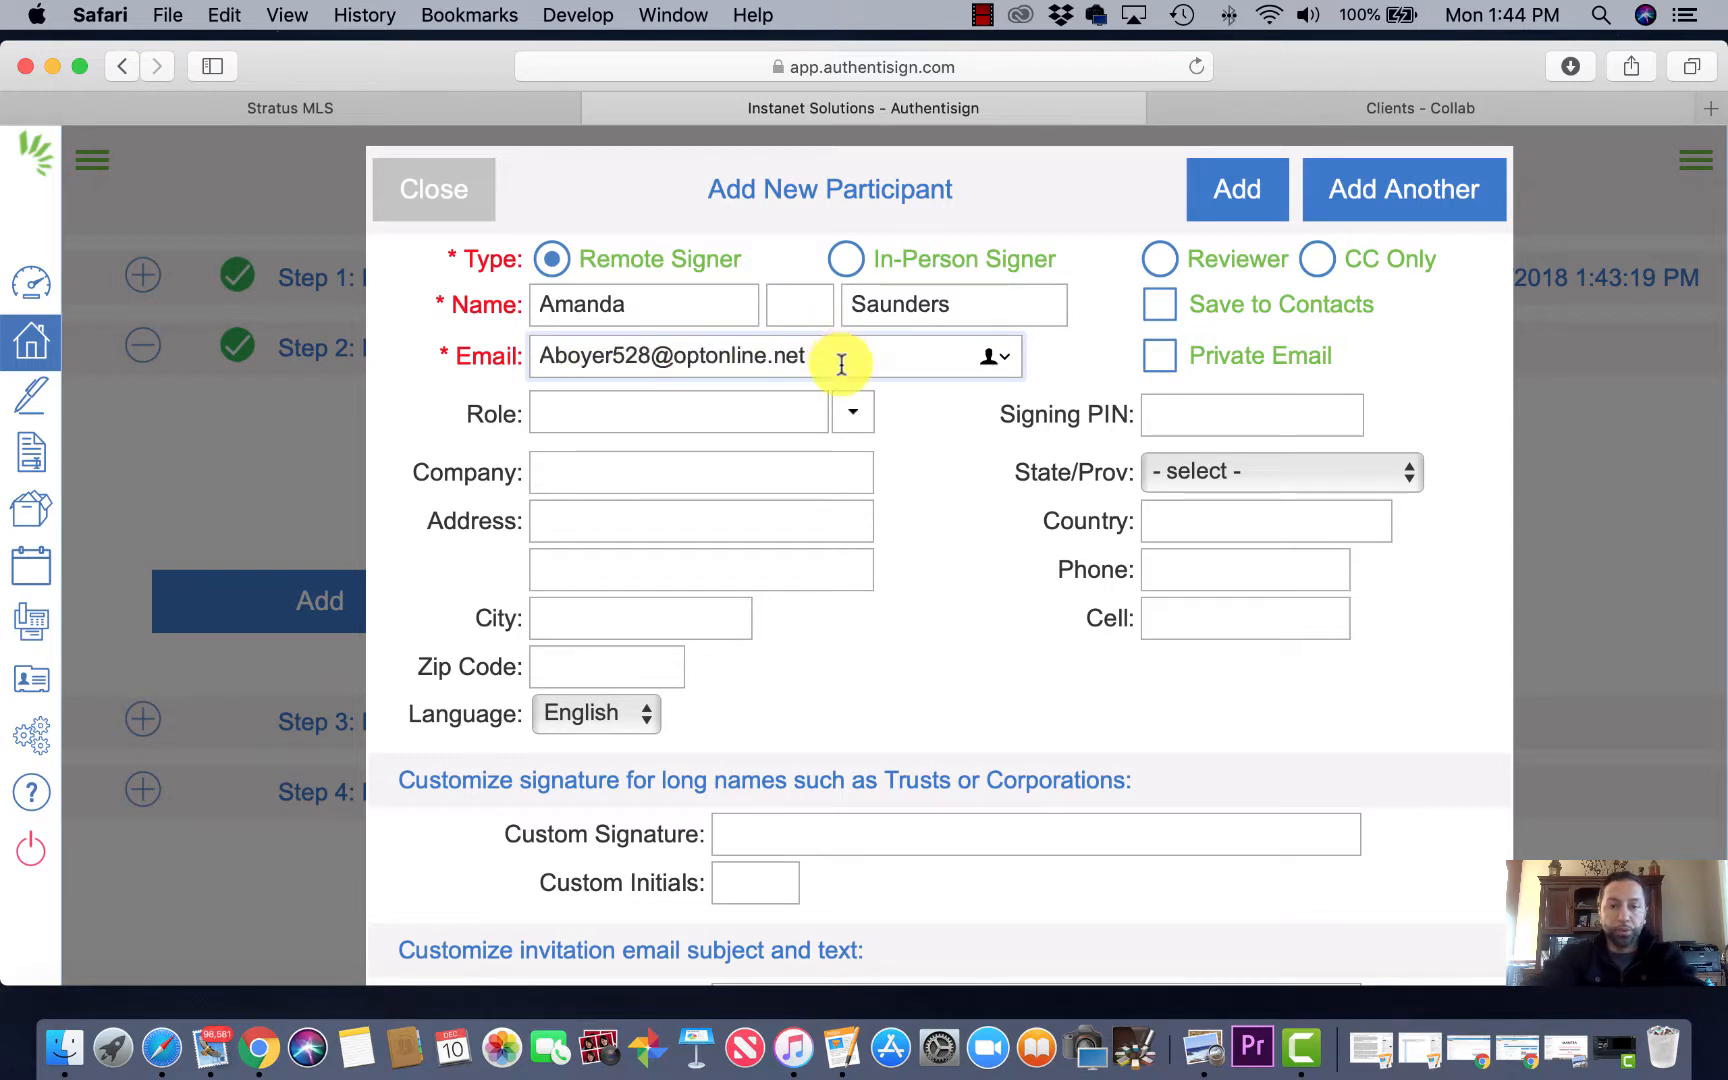
{"action": "left_click", "coordinate": [850, 412]}
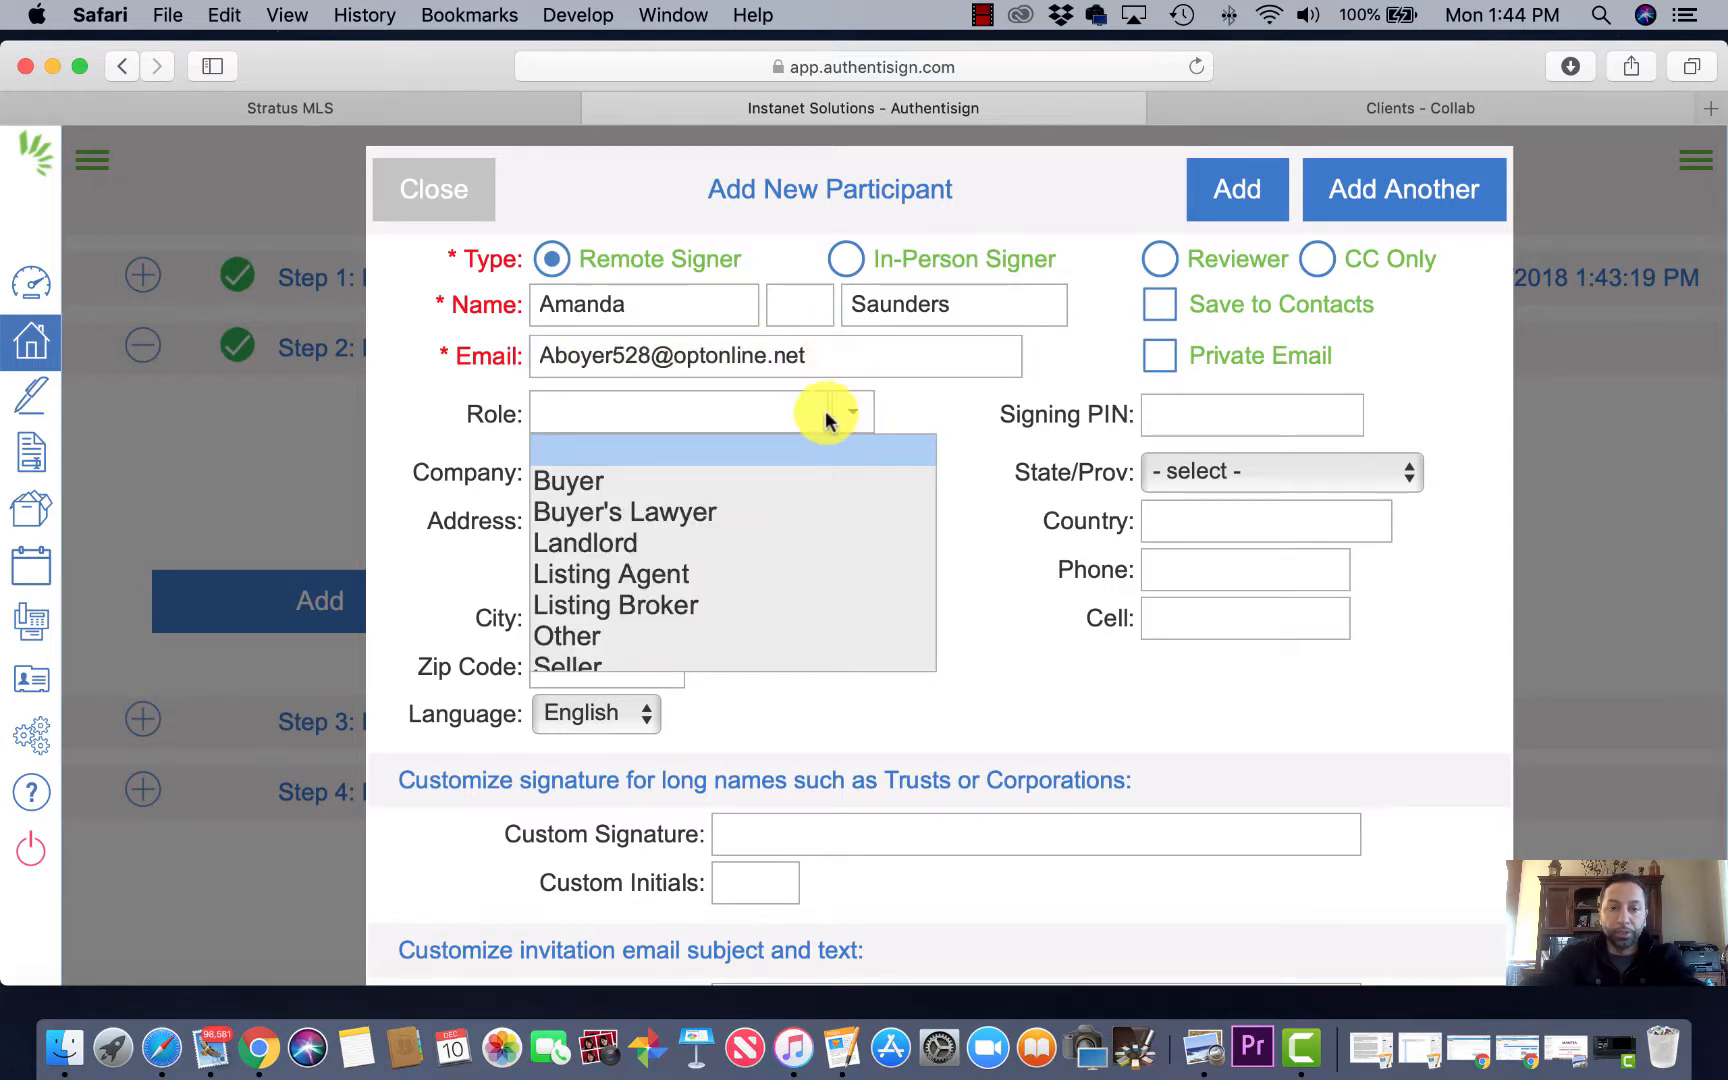
{"action": "left_click", "coordinate": [607, 483]}
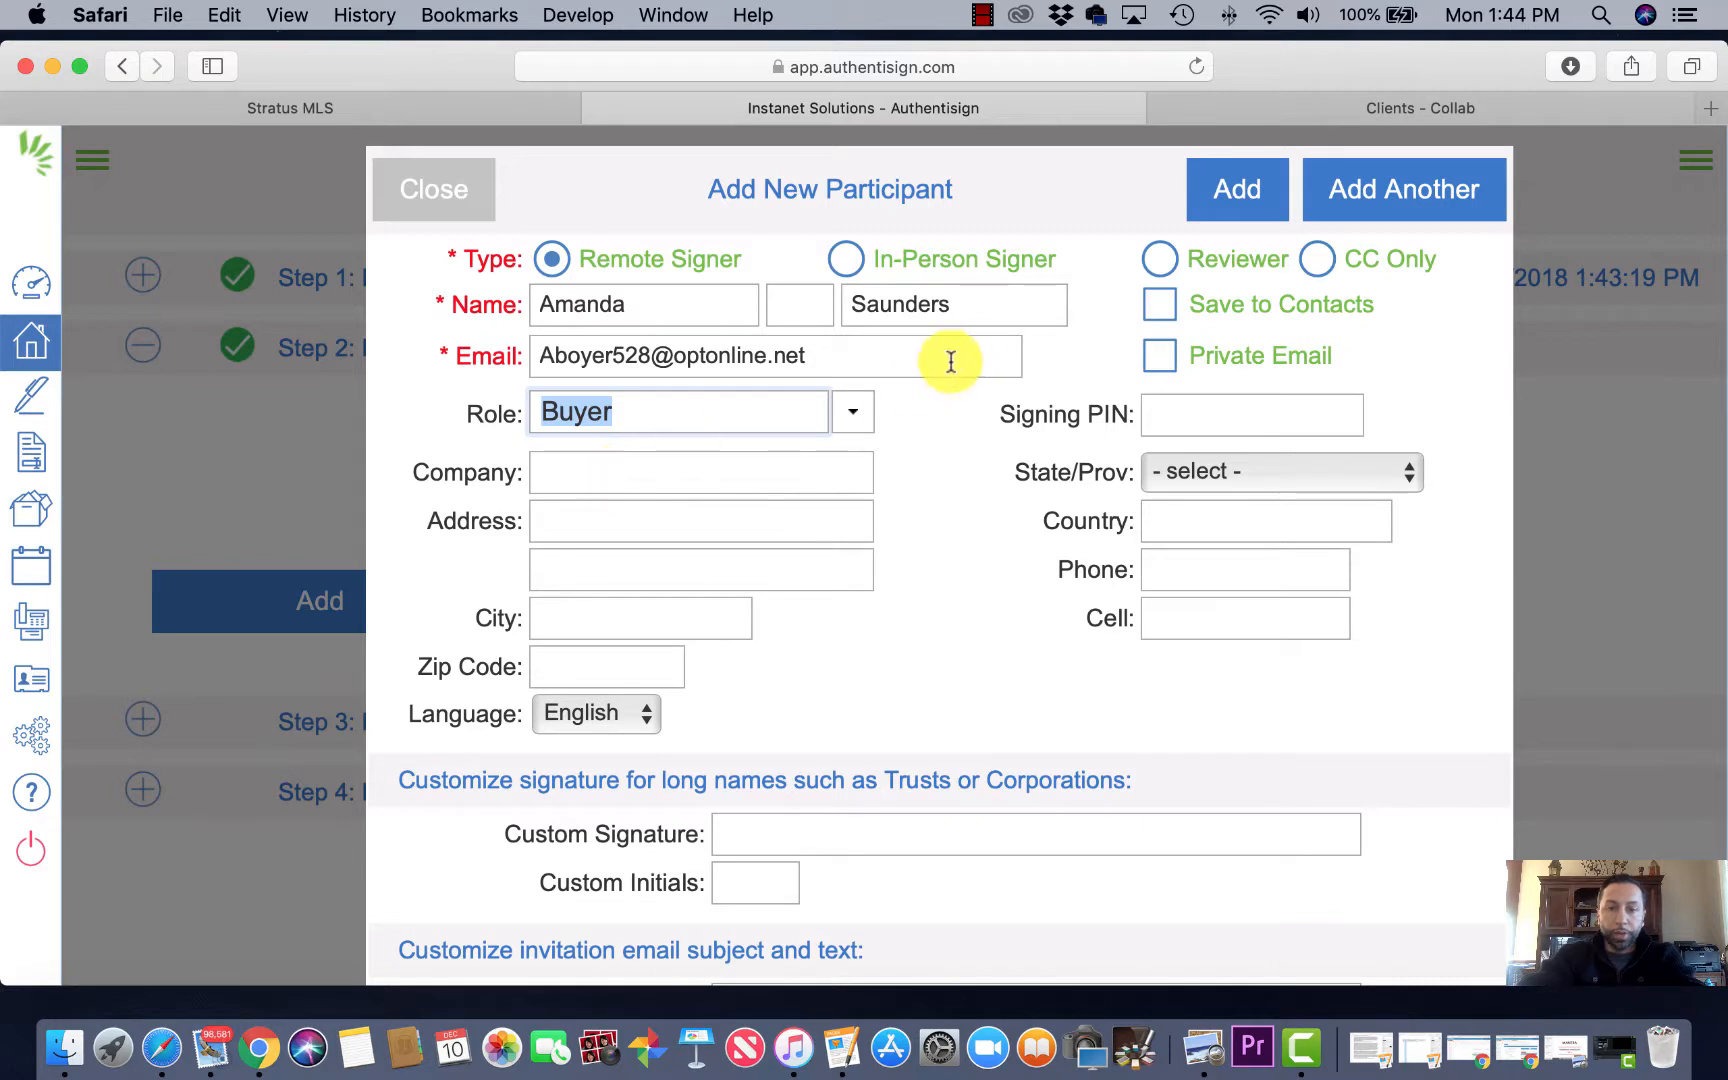
{"action": "left_click", "coordinate": [1237, 190]}
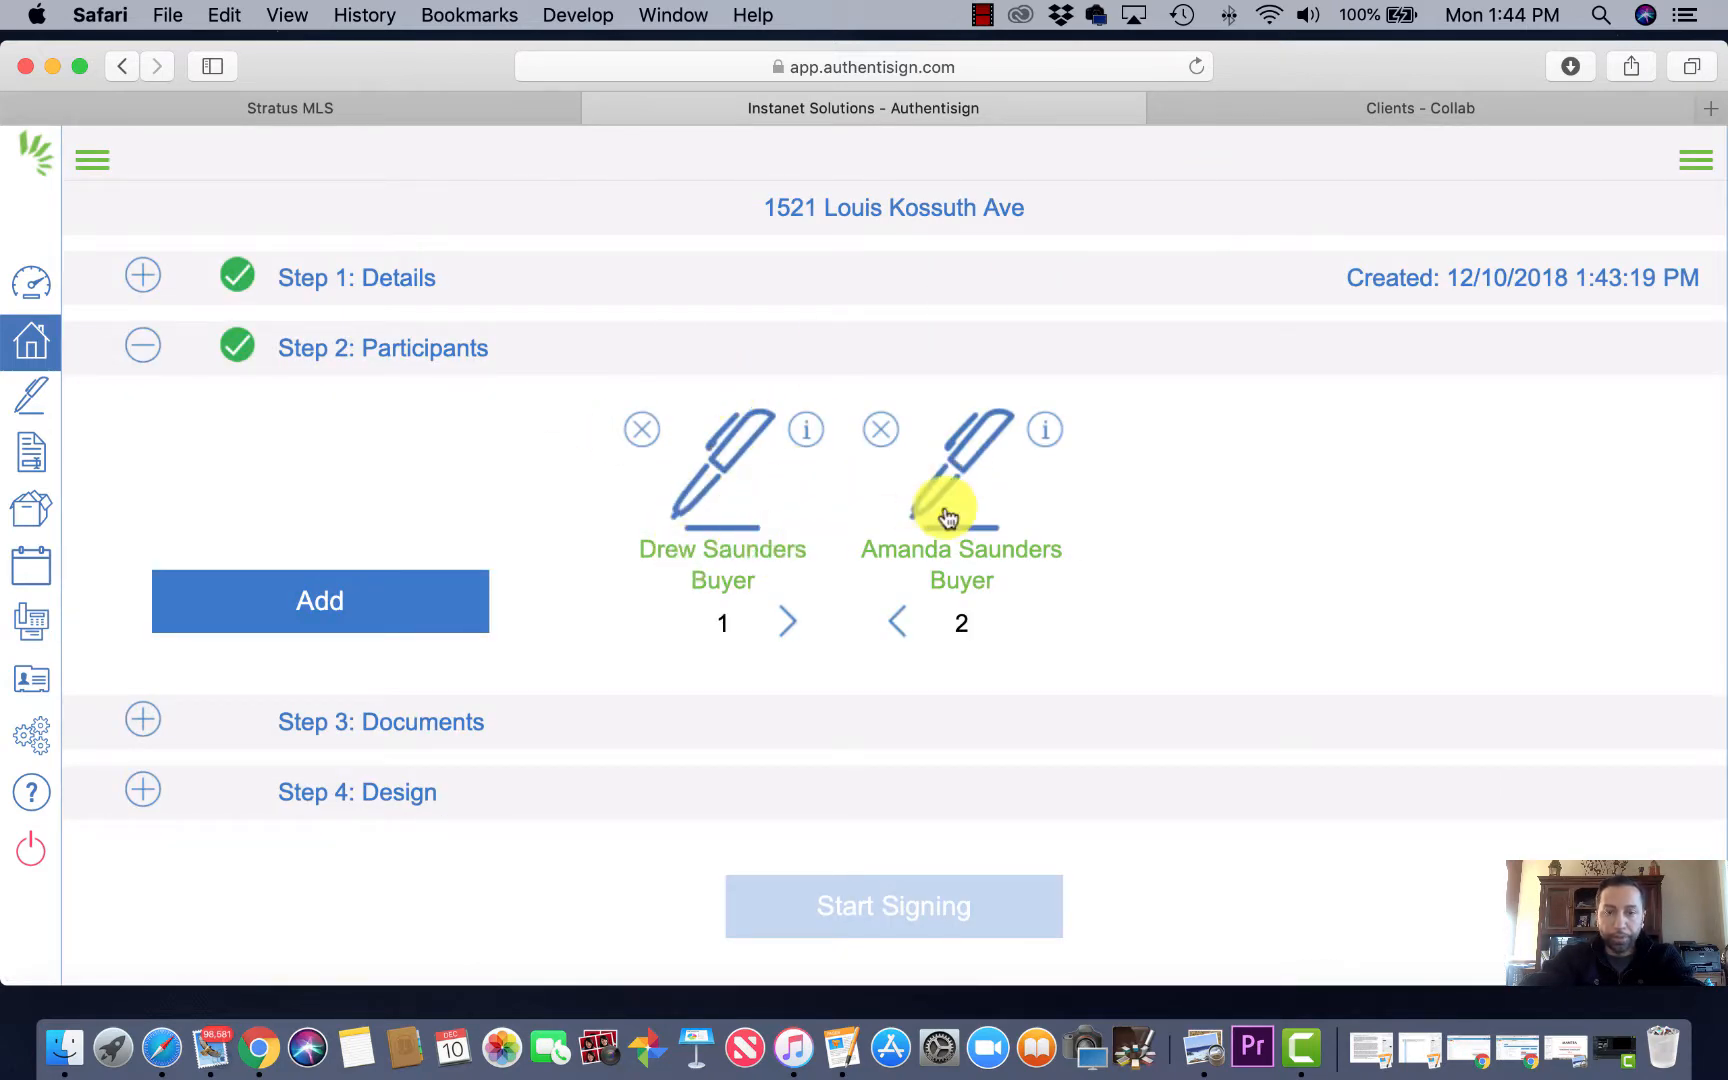
Step: Select all four transaction forms in Step 3: Documents and add them to the signing
{"action": "left_click", "coordinate": [380, 724]}
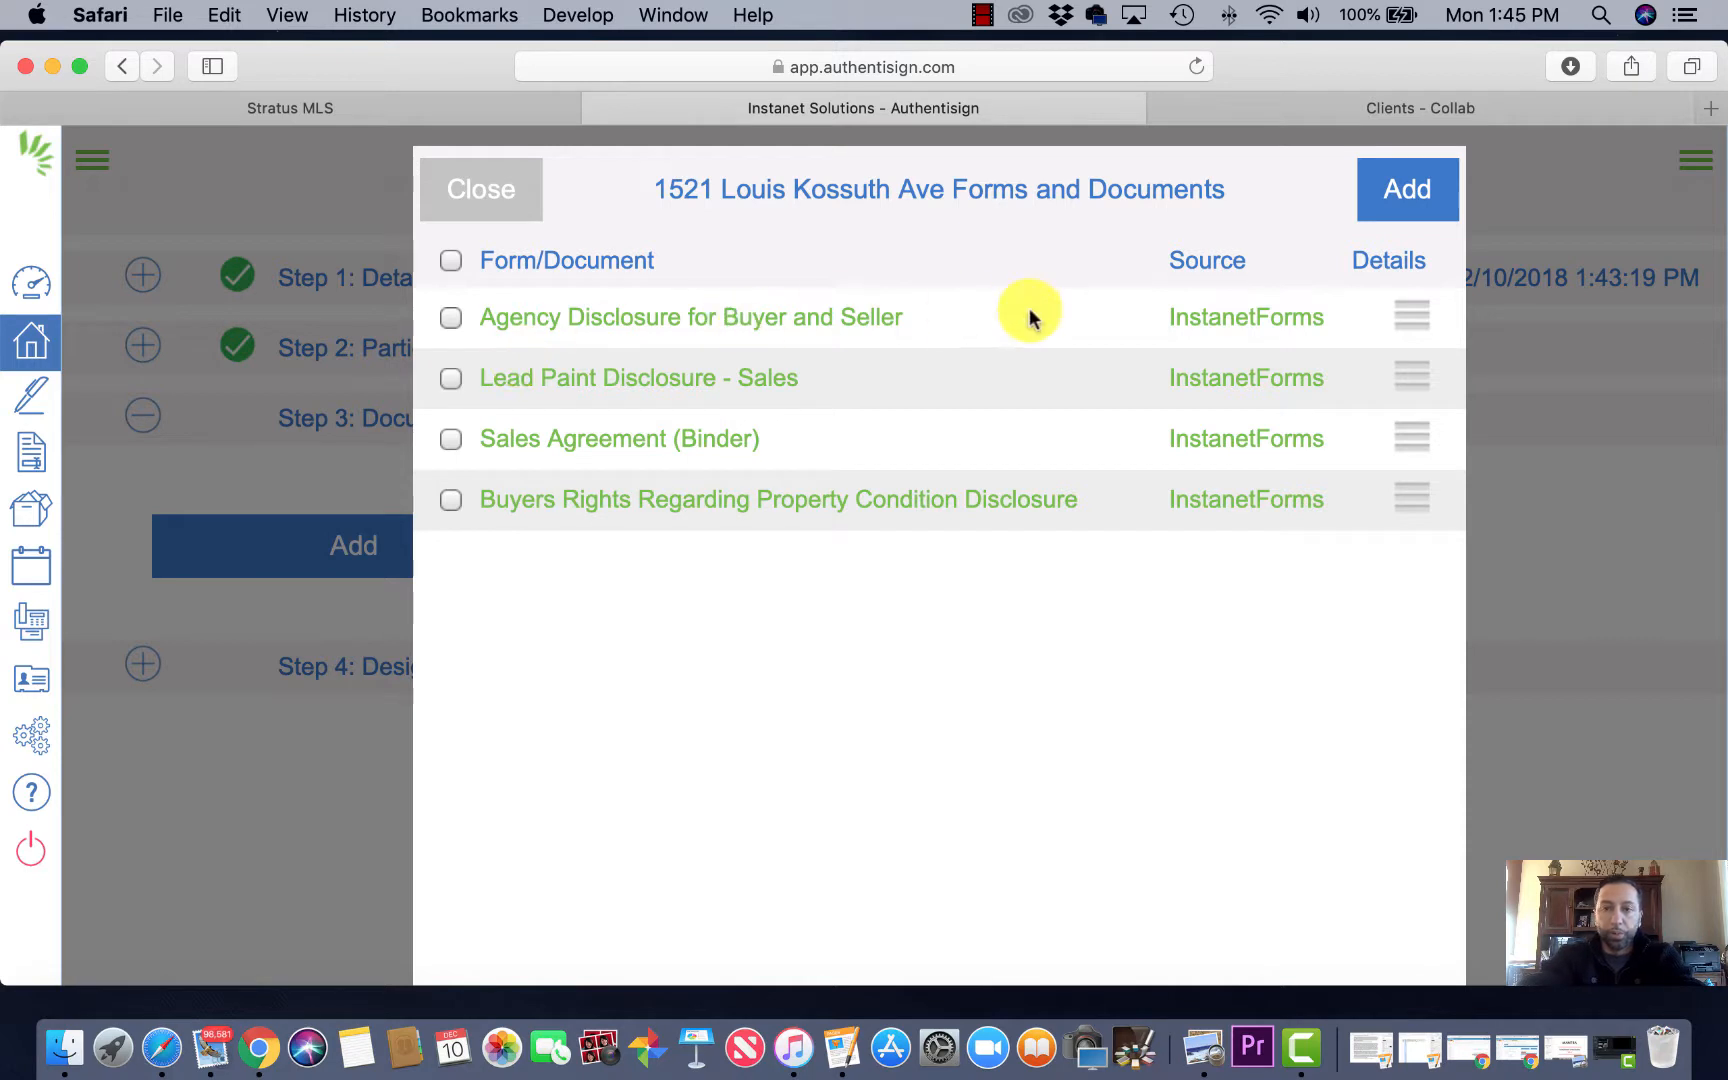
{"action": "left_click", "coordinate": [452, 262]}
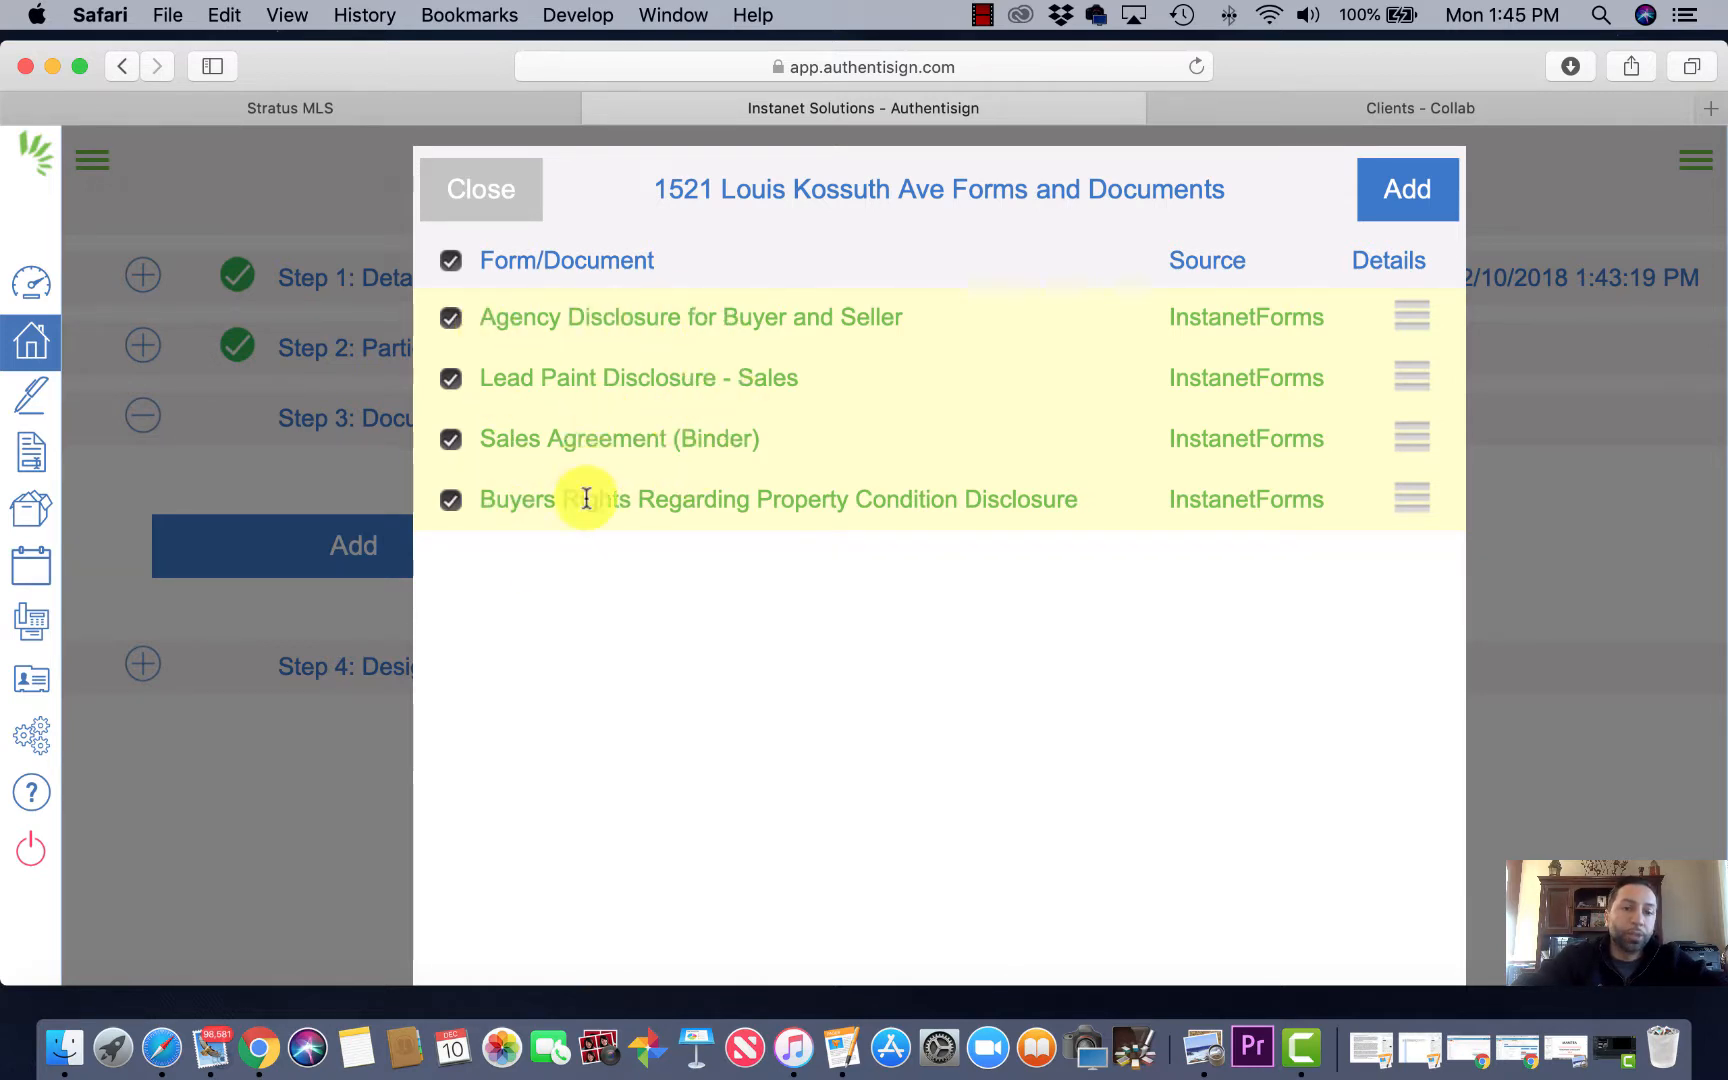
{"action": "left_click", "coordinate": [1416, 194]}
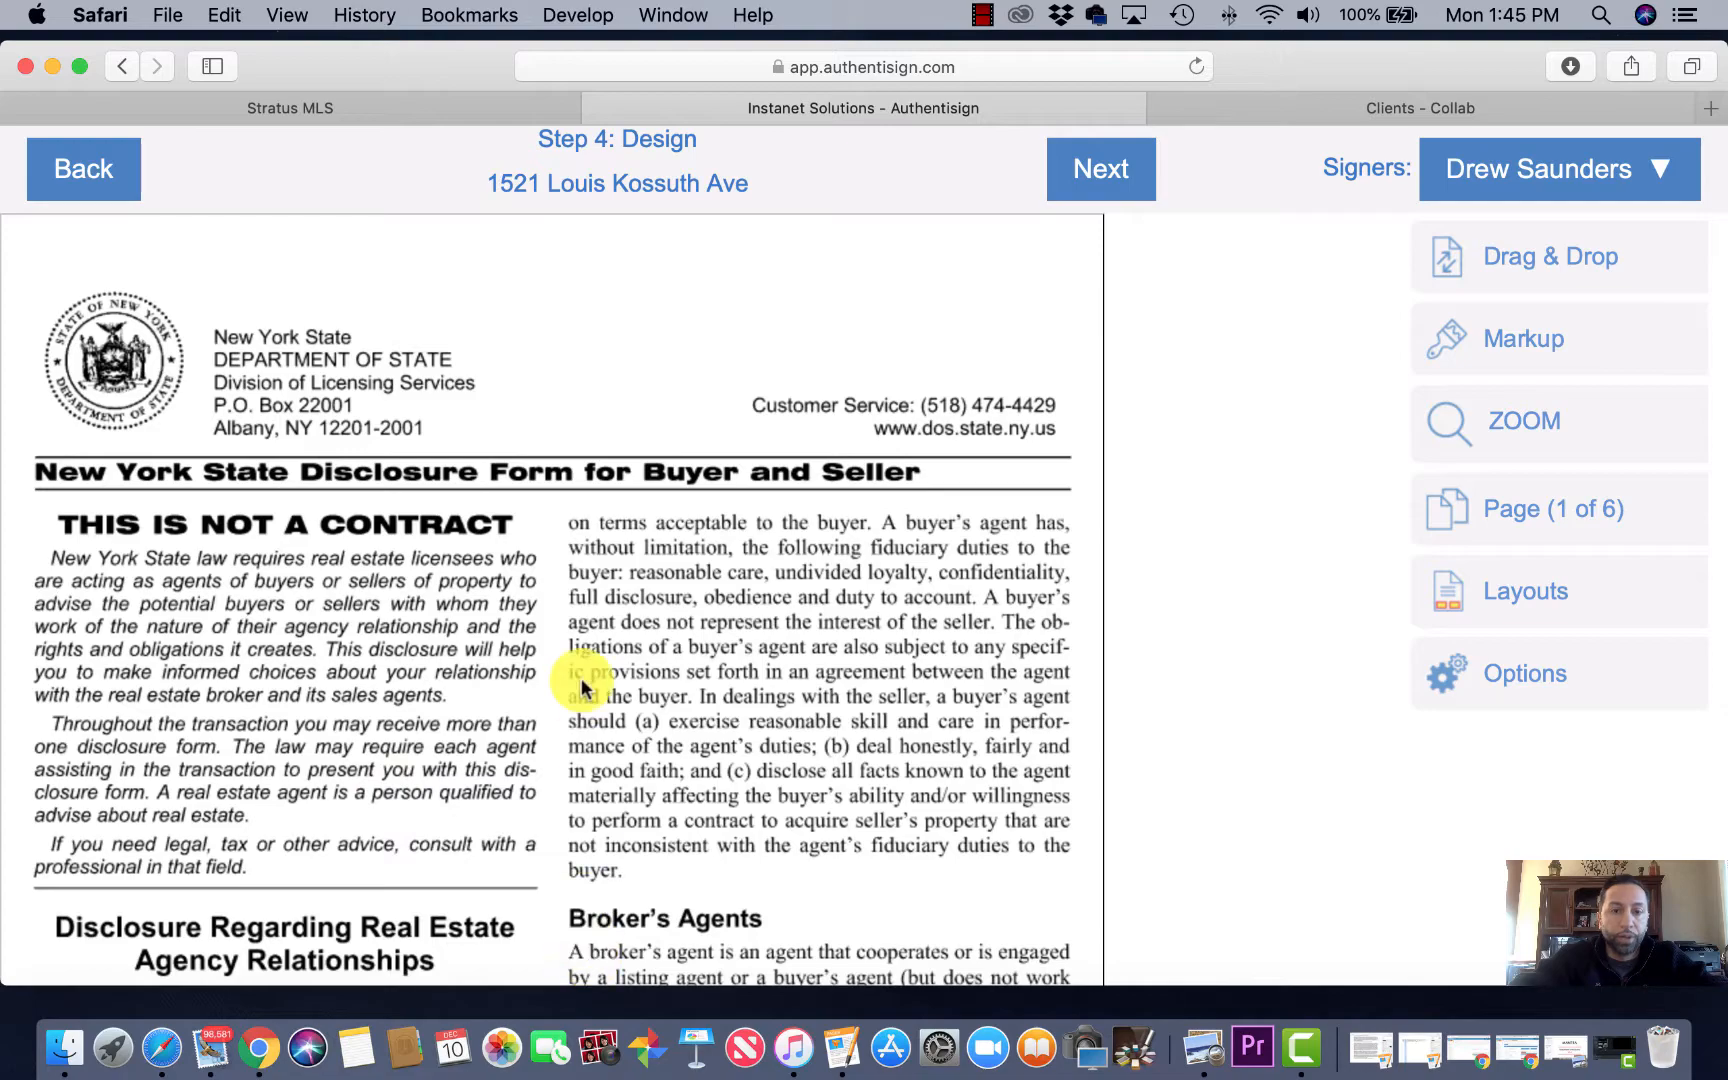
Step: Position both buyers' Sign Here fields on their buyer lines on page 2
{"action": "scroll", "coordinate": [576, 680], "scroll_direction": "down", "scroll_amount": 10}
{"action": "scroll", "coordinate": [581, 686], "scroll_direction": "down", "scroll_amount": 10}
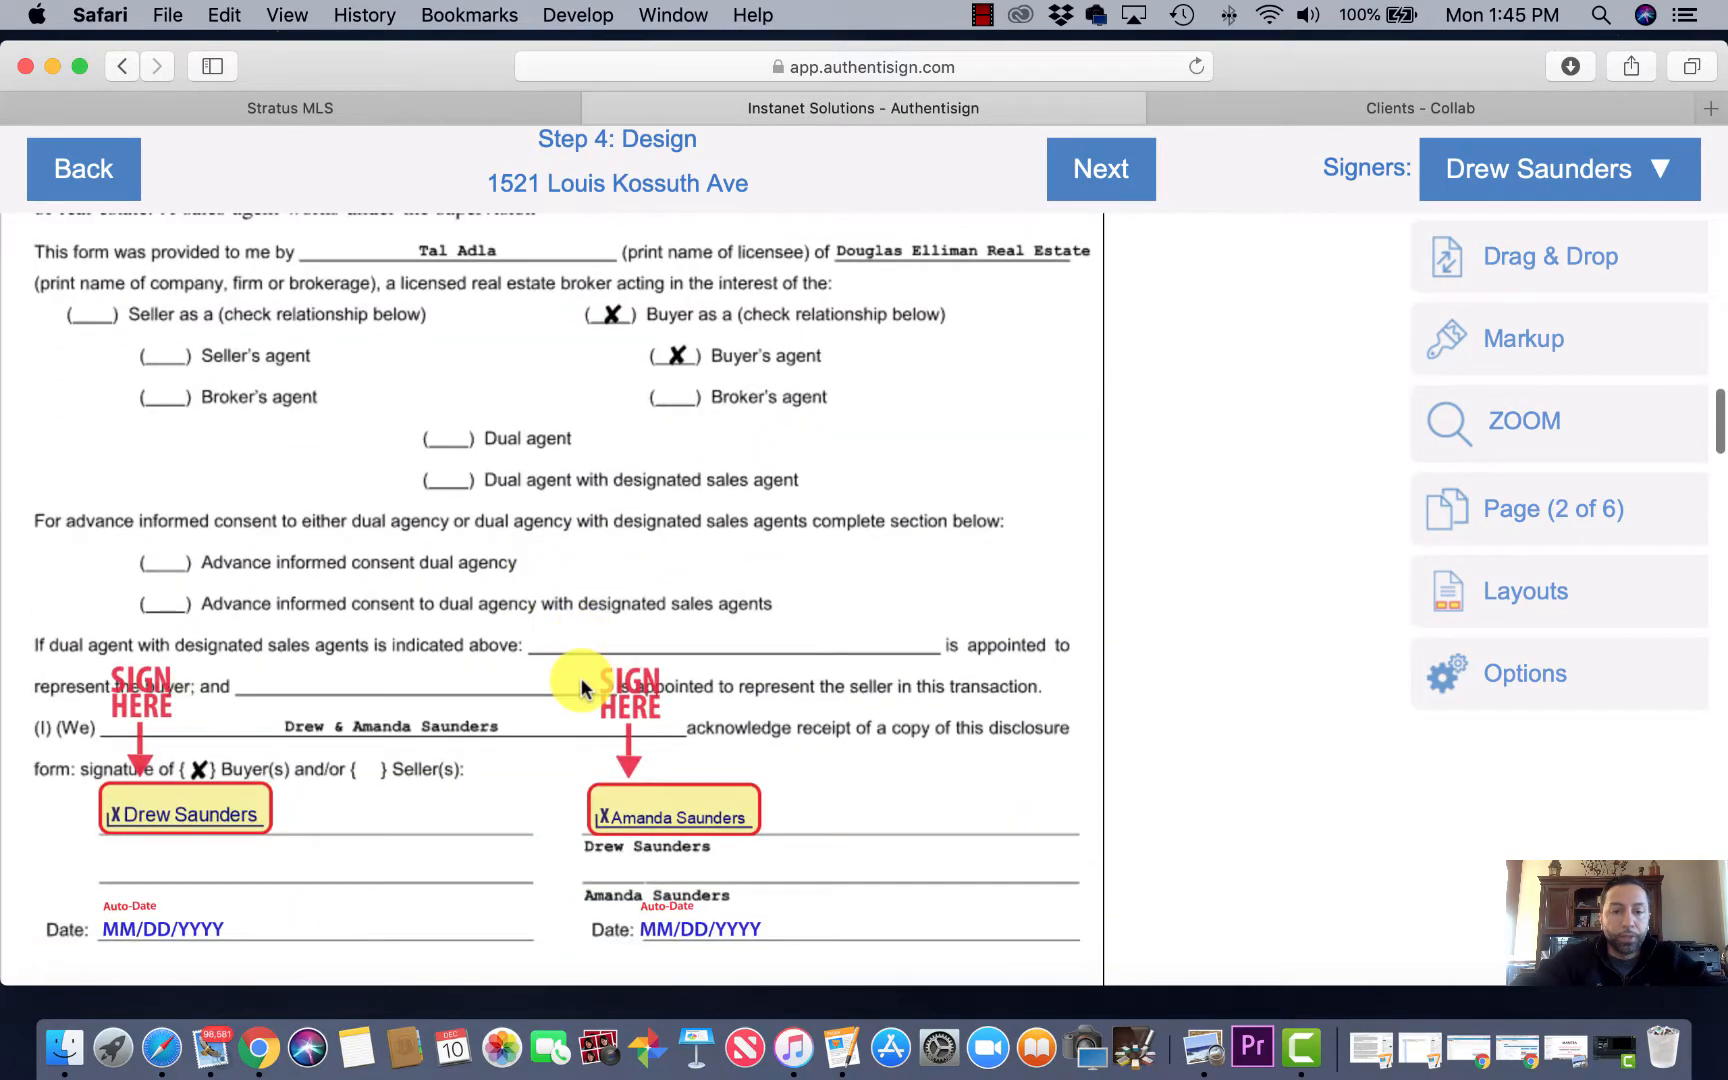
{"action": "scroll", "coordinate": [581, 686], "scroll_direction": "down", "scroll_amount": 2}
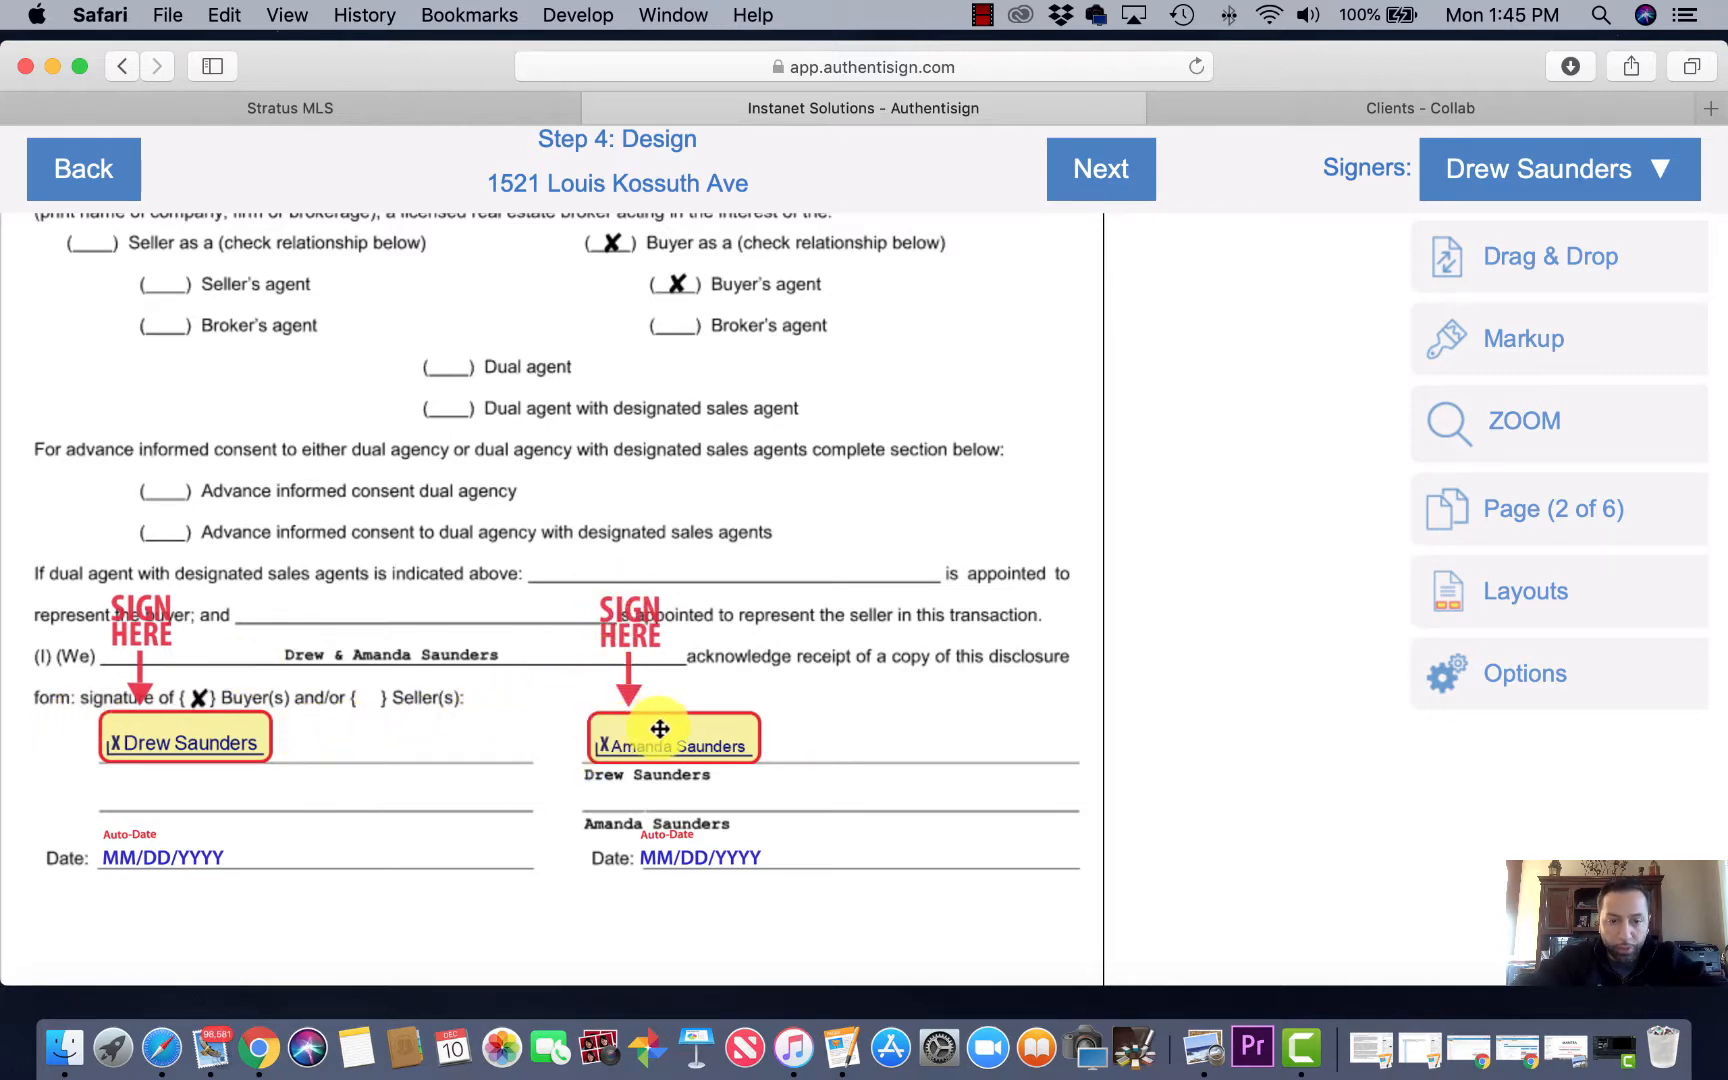
{"action": "left_click", "coordinate": [666, 737]}
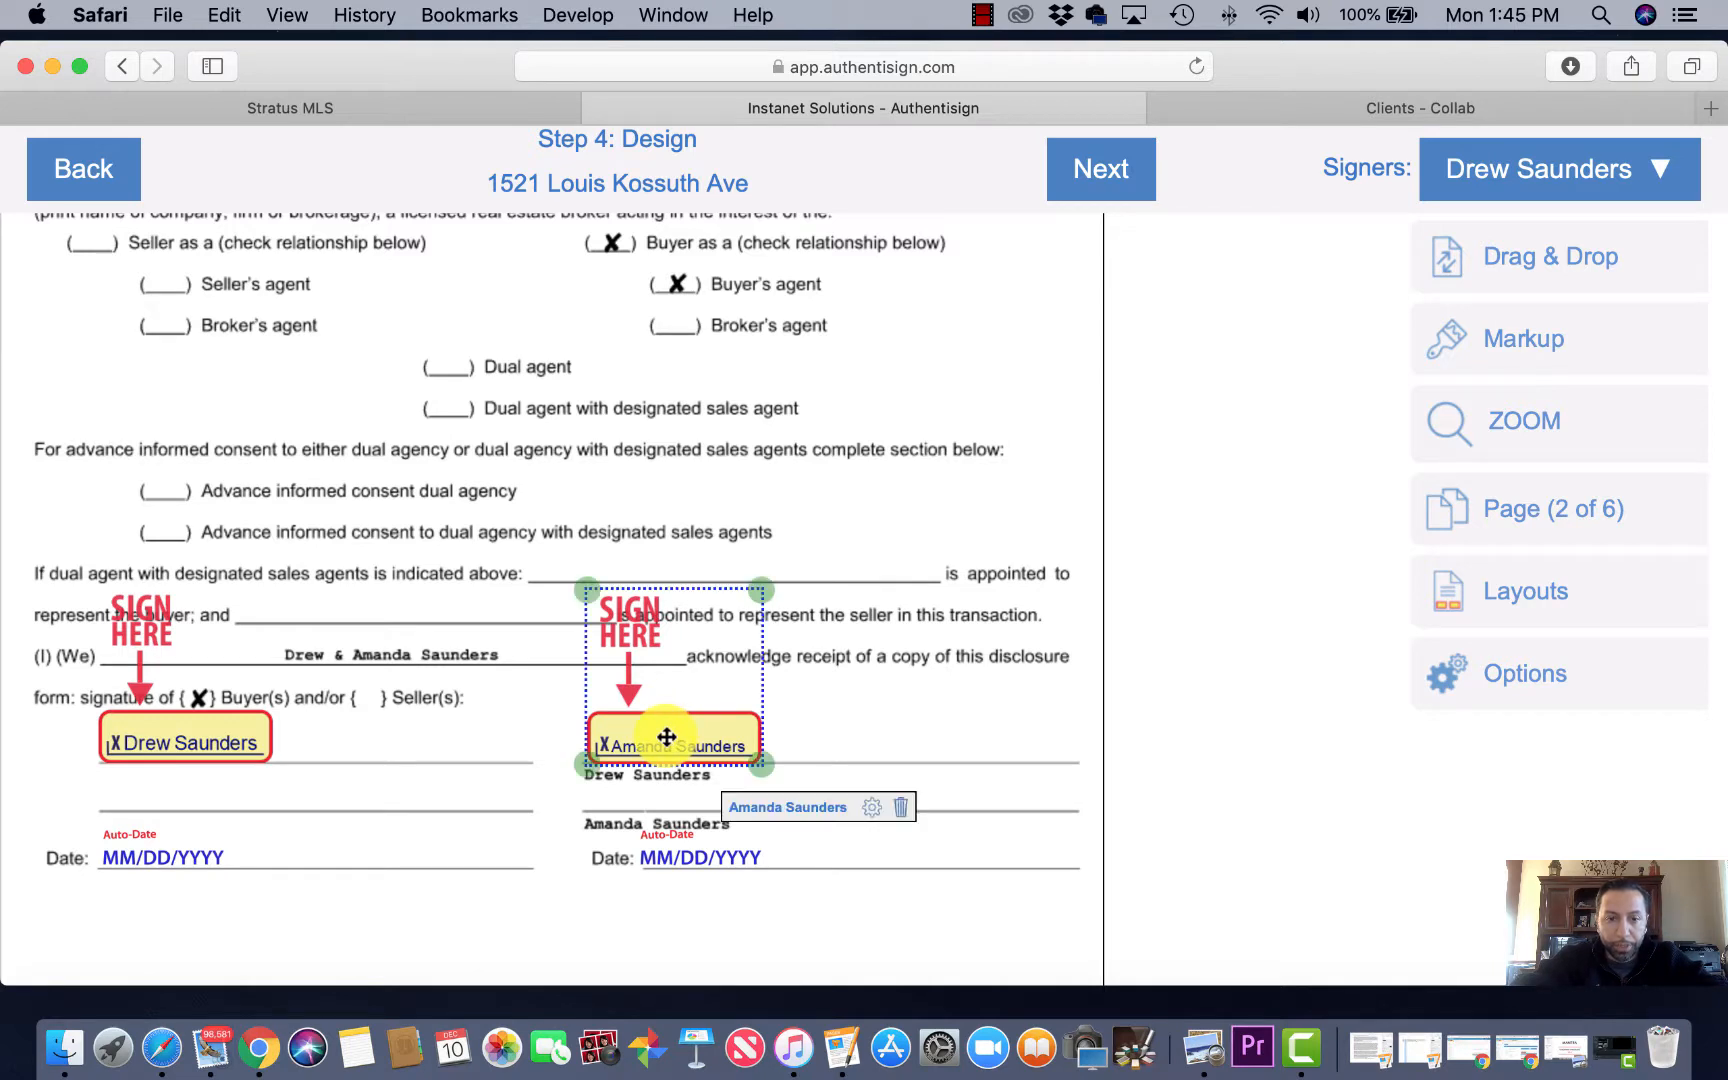
{"action": "left_click_drag", "start_coordinate": [666, 737], "coordinate": [661, 794]}
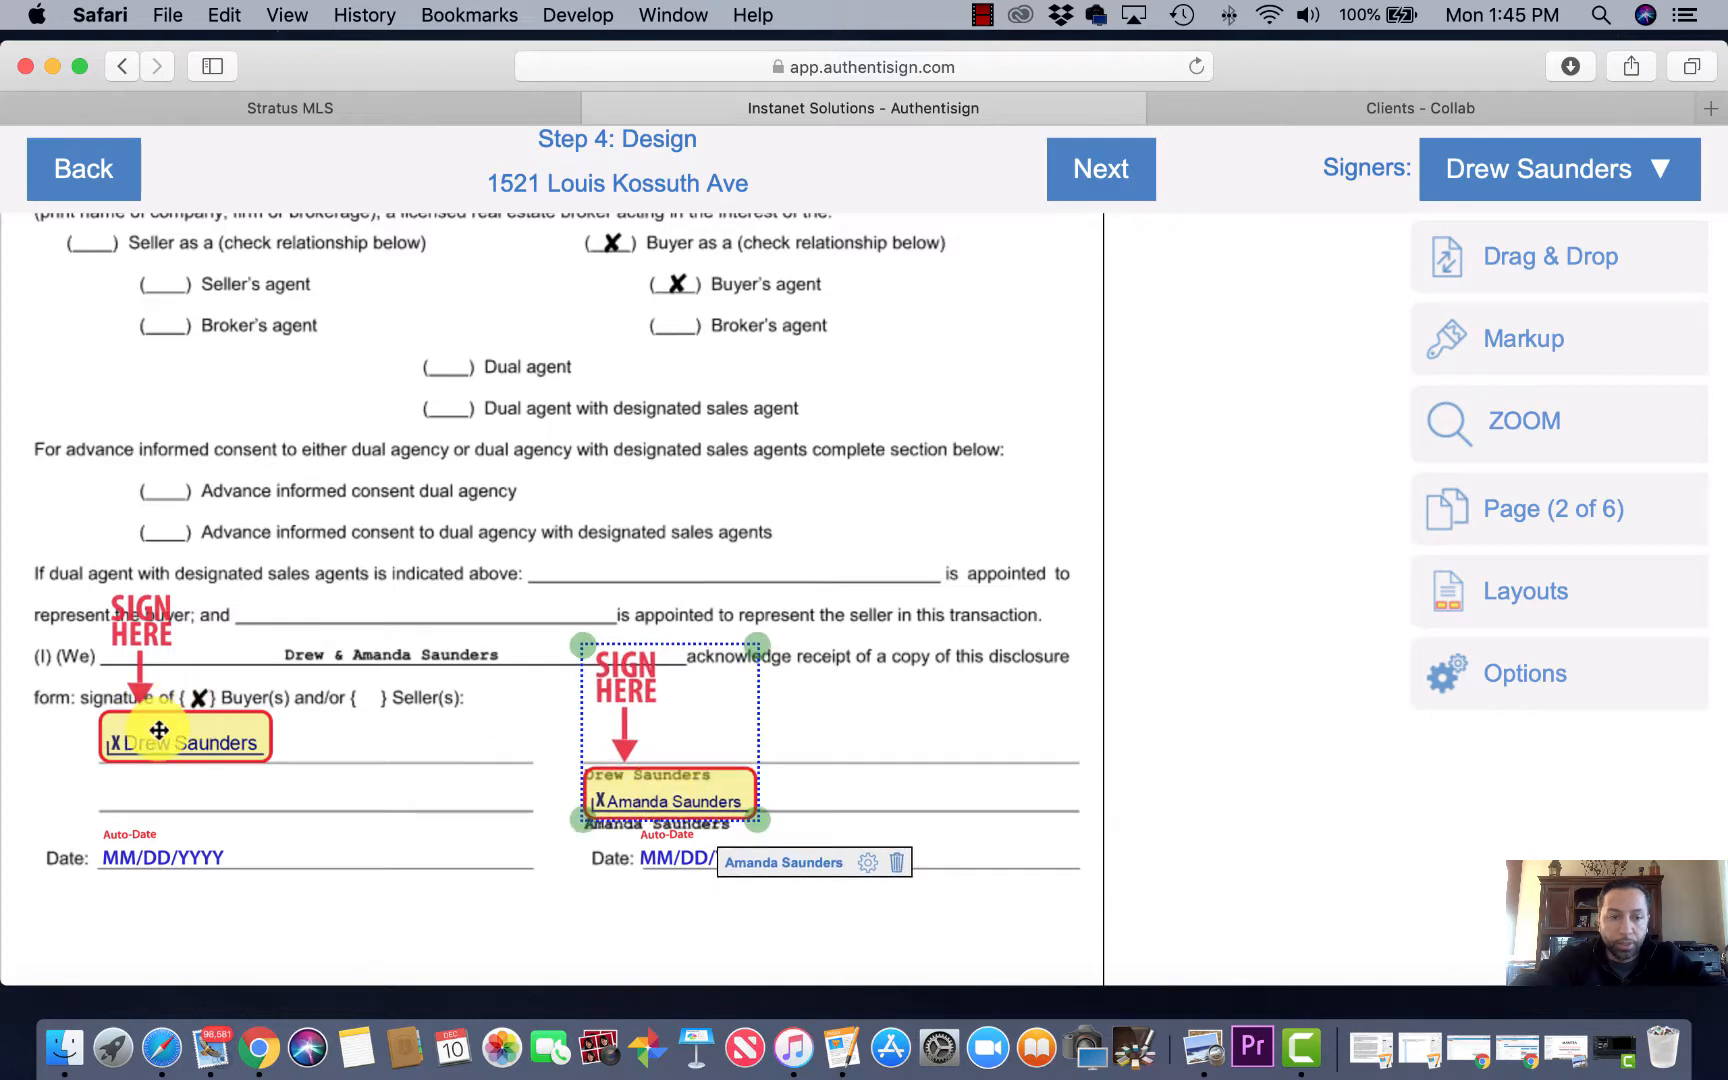
{"action": "left_click_drag", "start_coordinate": [159, 730], "coordinate": [645, 732]}
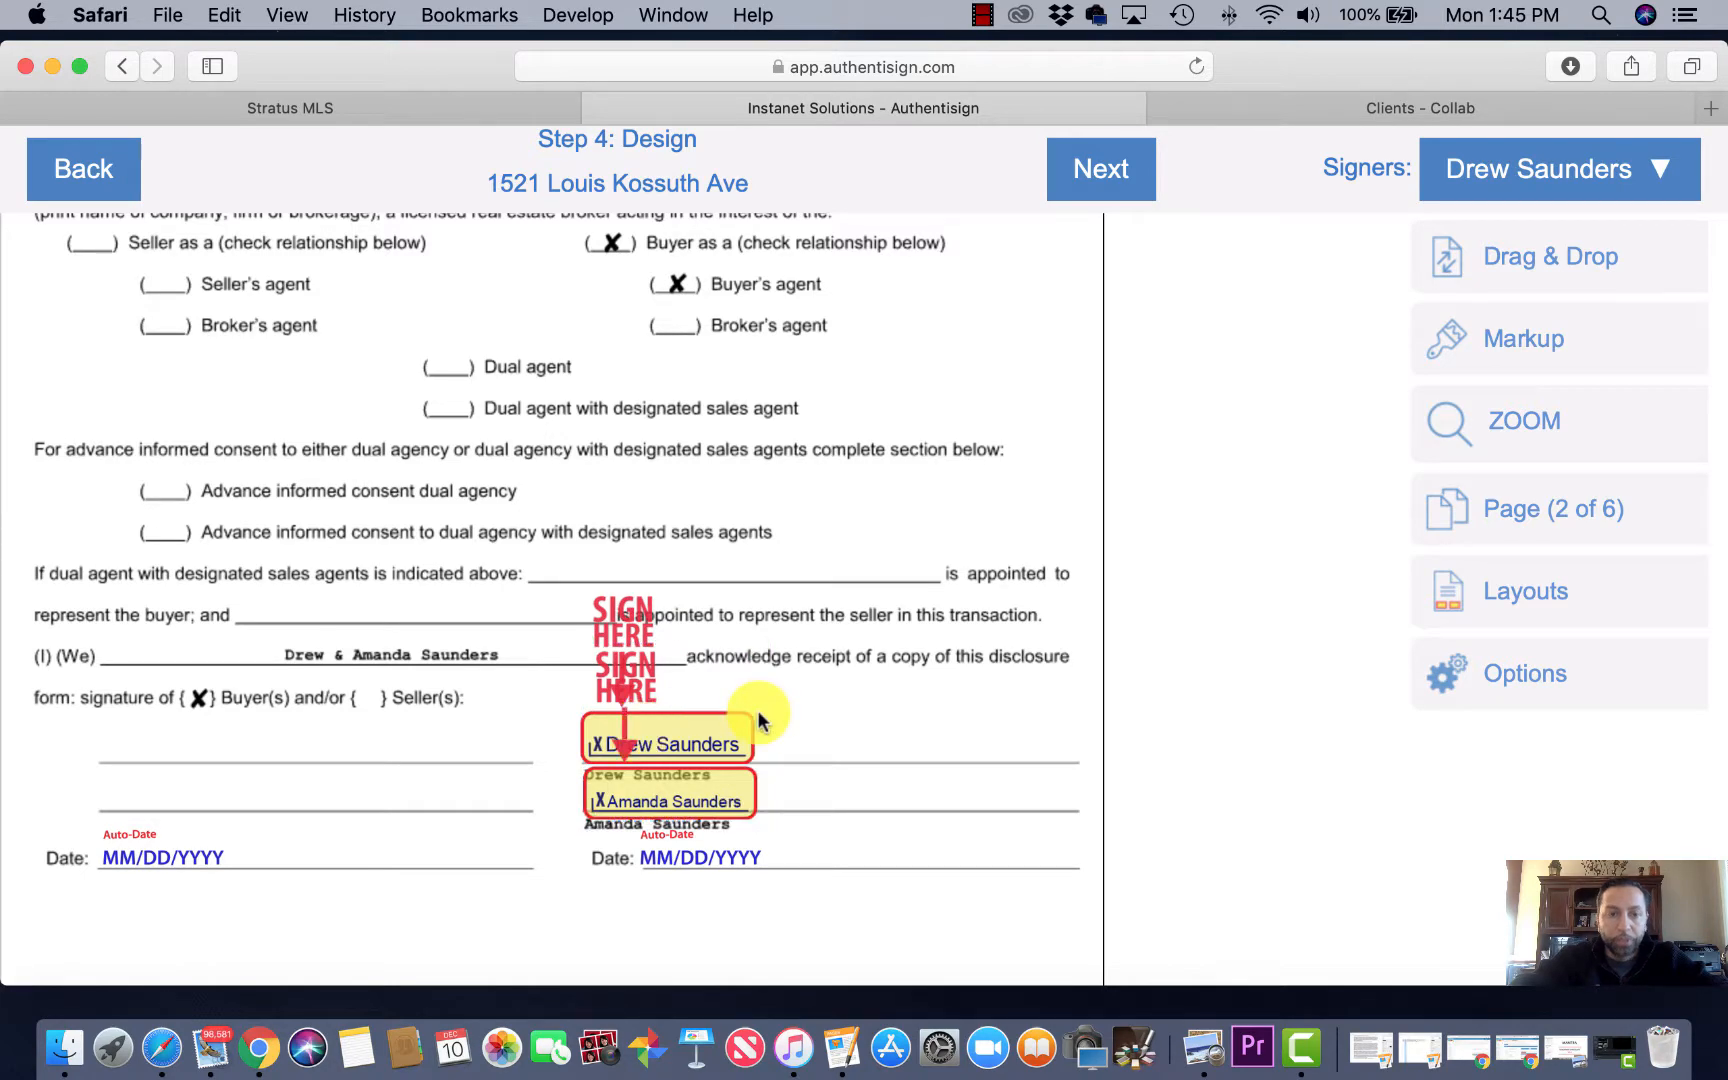
Step: Move both buyers' signature fields onto the Purchaser lines of page 3's Certification of Accuracy
{"action": "scroll", "coordinate": [759, 718], "scroll_direction": "up", "scroll_amount": 6}
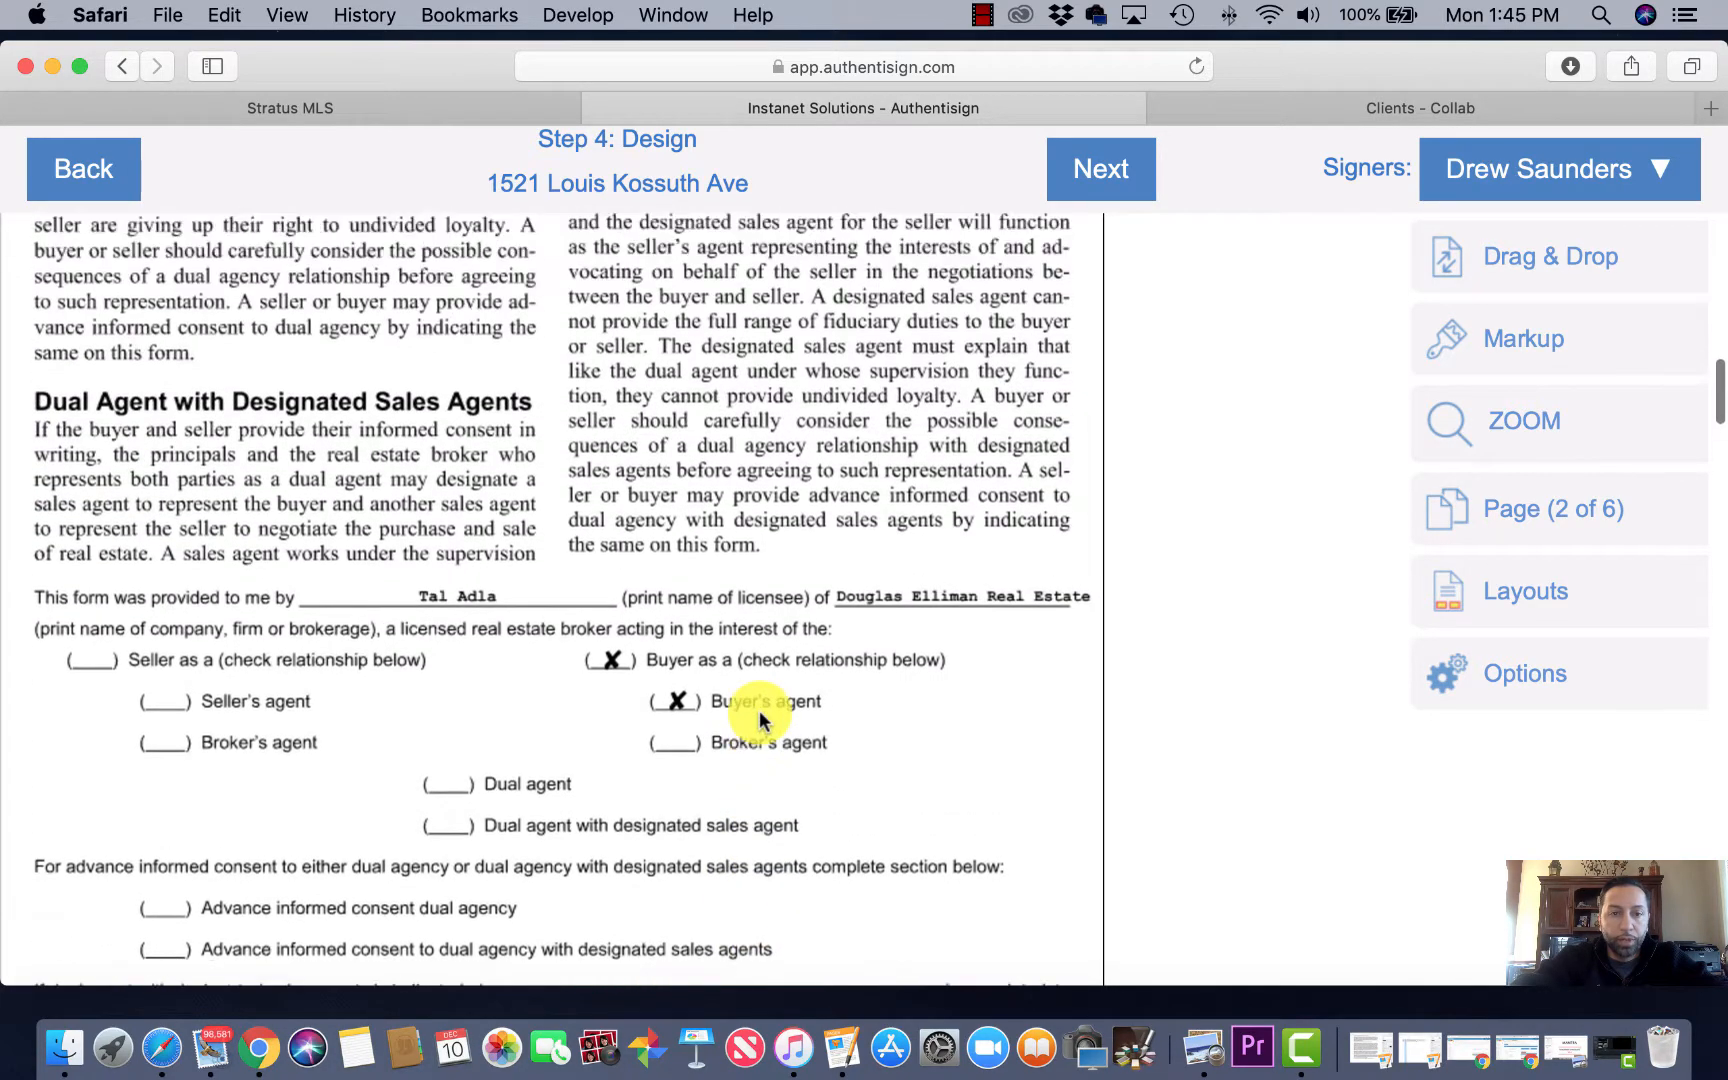
{"action": "scroll", "coordinate": [759, 718], "scroll_direction": "down", "scroll_amount": 20}
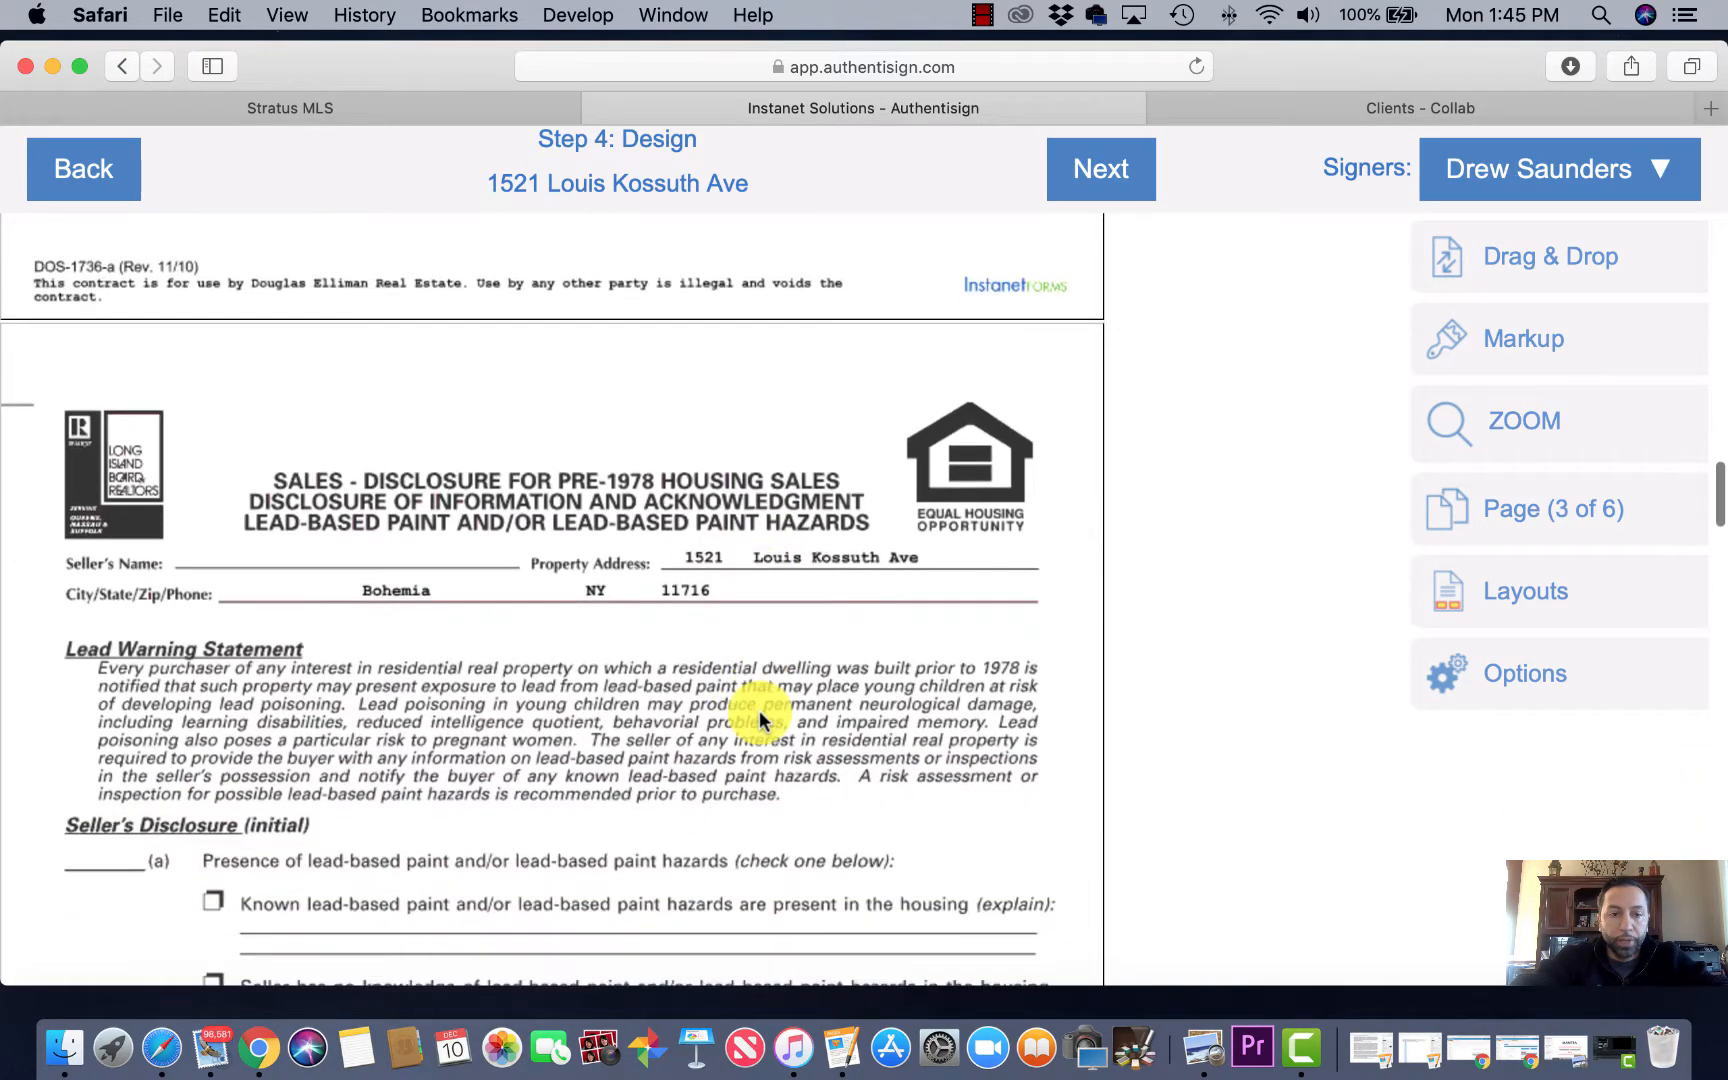
{"action": "scroll", "coordinate": [759, 718], "scroll_direction": "down", "scroll_amount": 14}
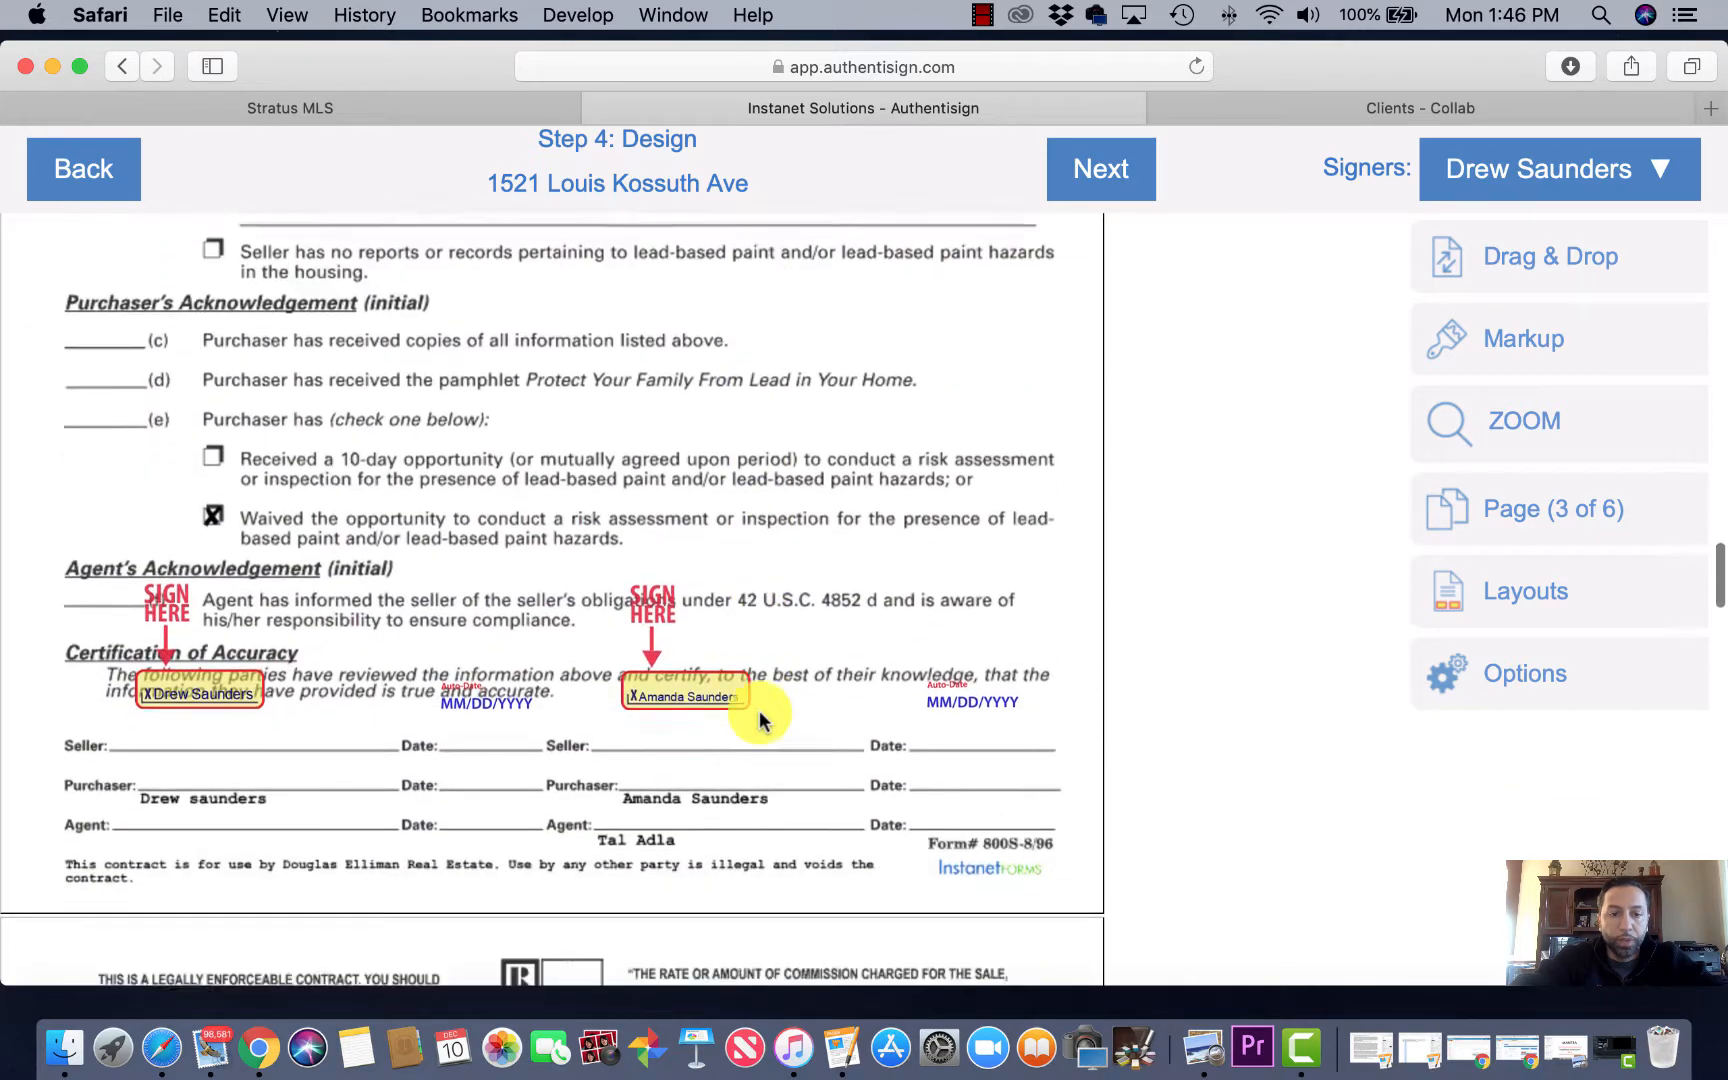
{"action": "scroll", "coordinate": [759, 710], "scroll_direction": "down", "scroll_amount": 1}
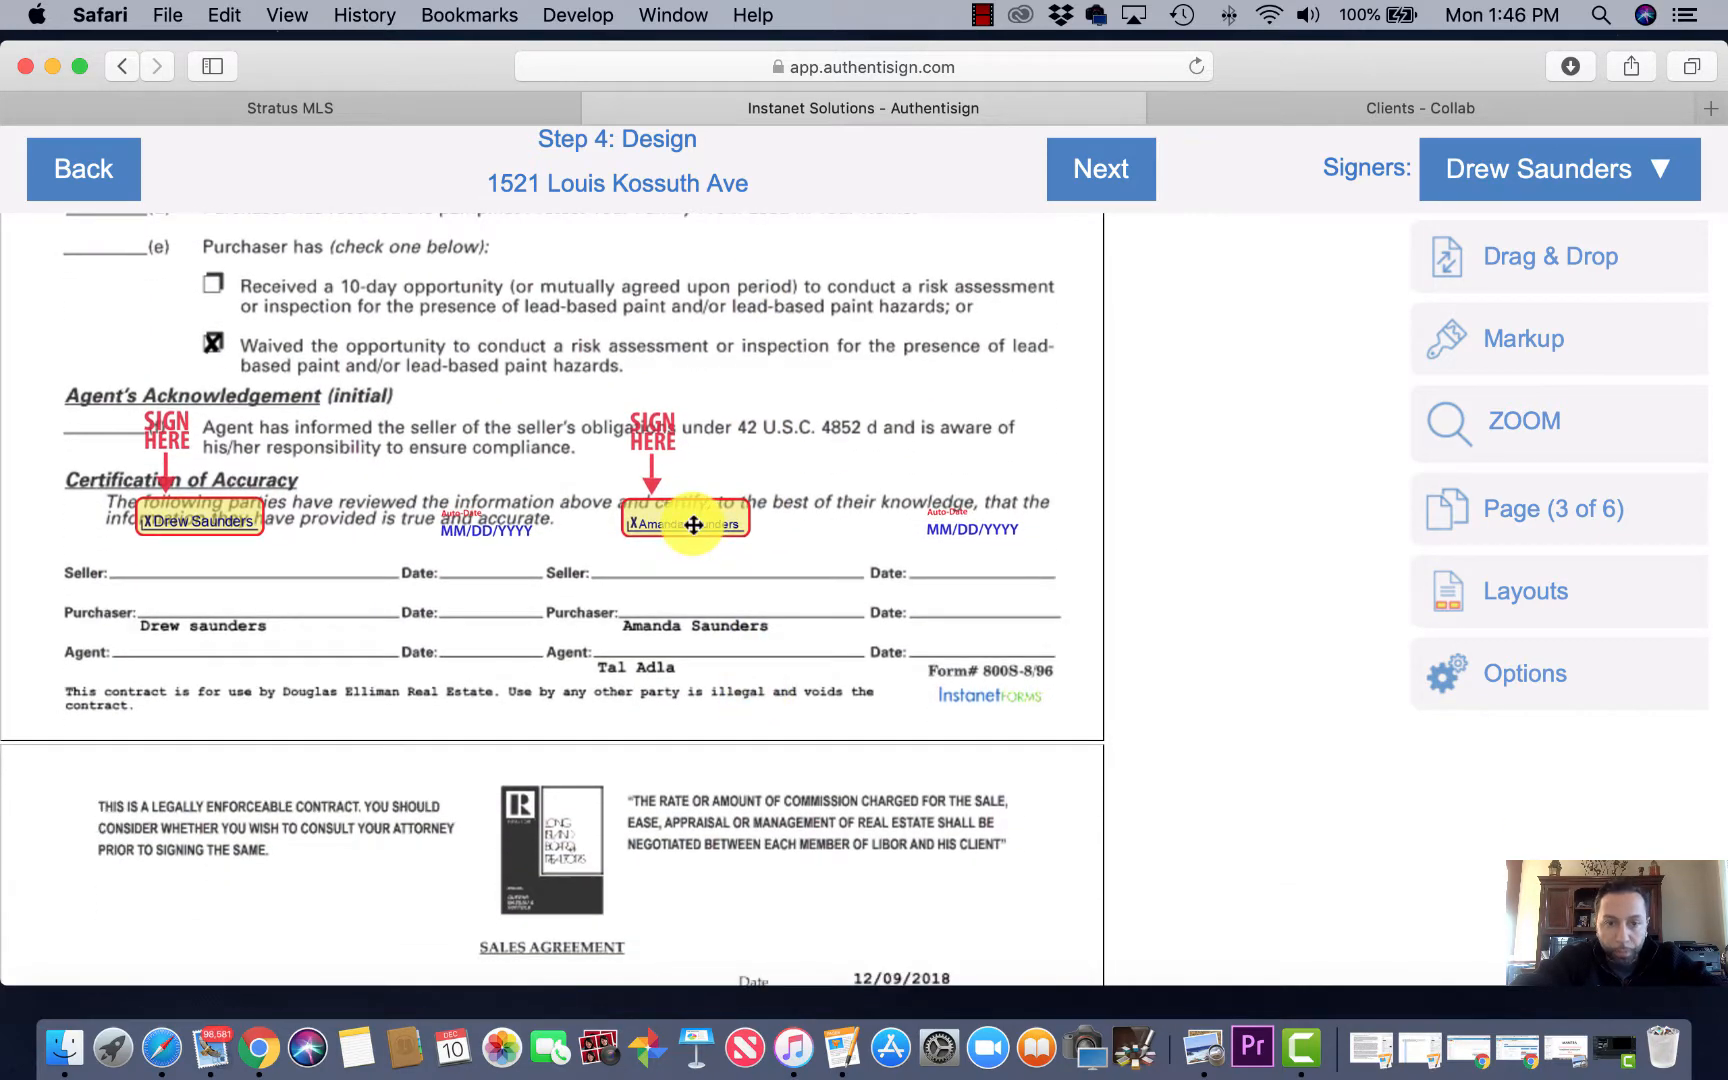
{"action": "left_click_drag", "start_coordinate": [693, 522], "coordinate": [690, 606]}
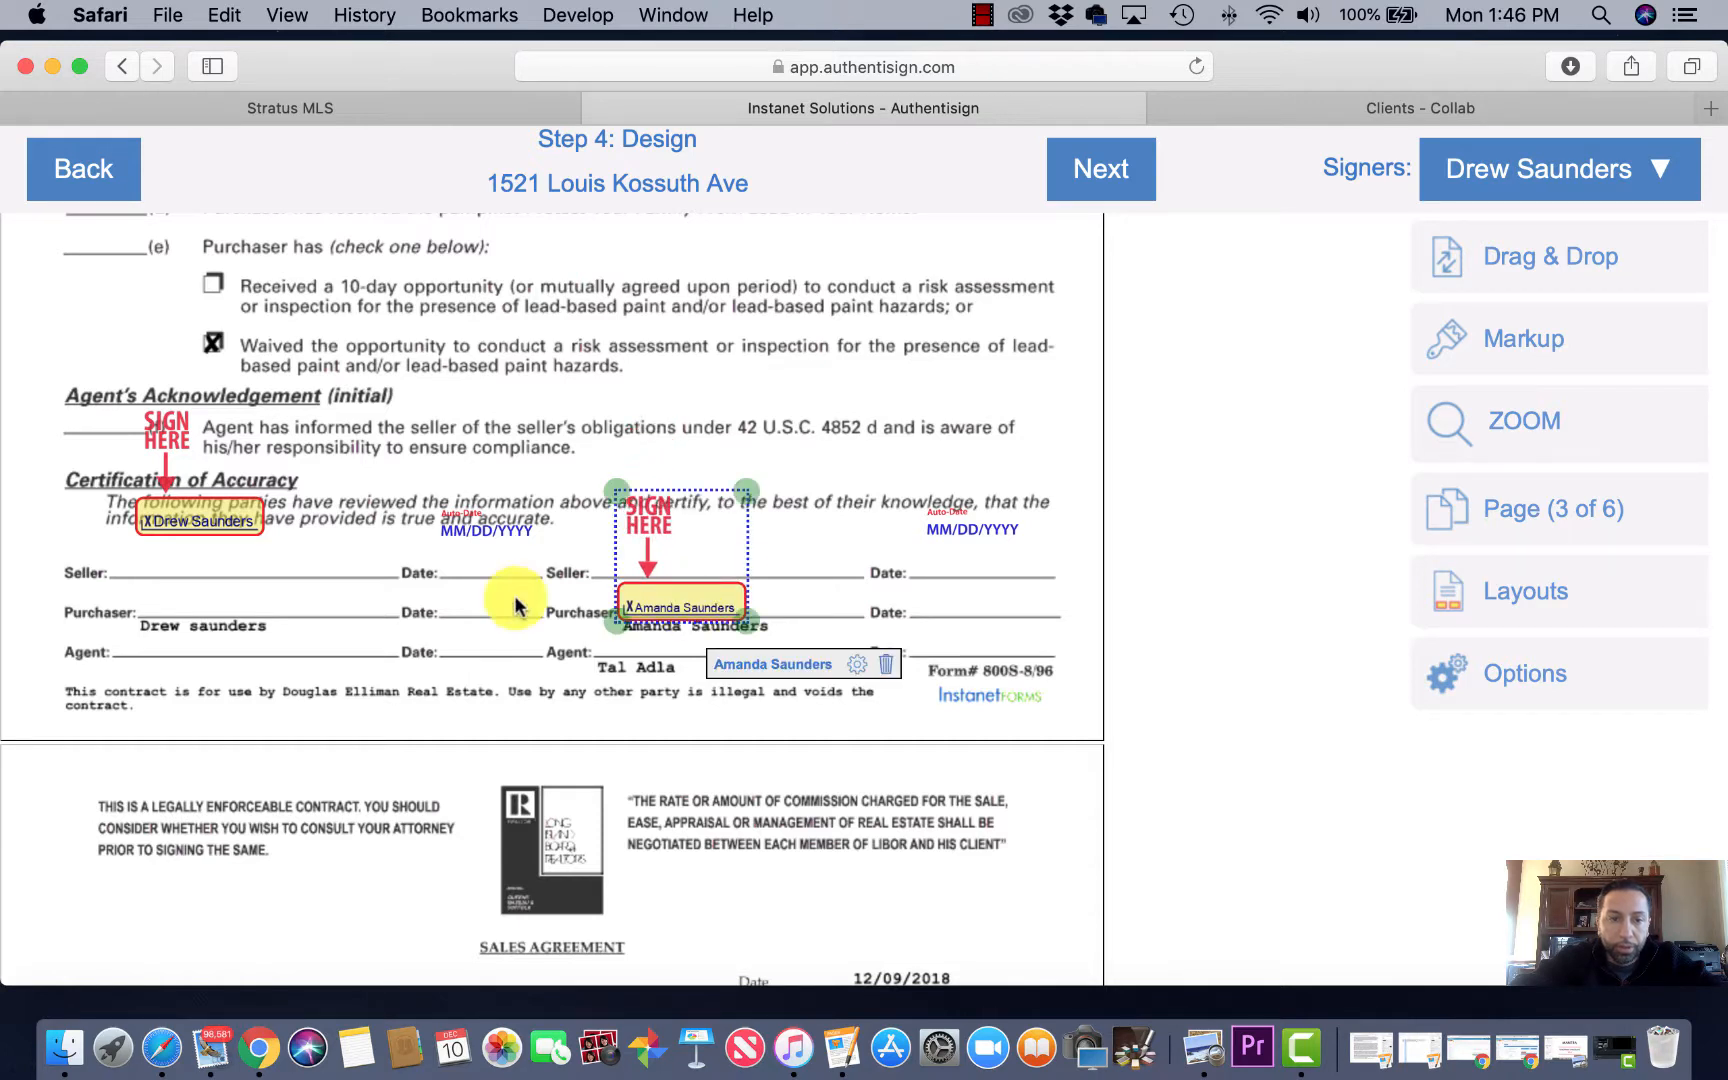
{"action": "mouse_move", "coordinate": [173, 522]}
{"action": "left_mouse_down"}
{"action": "mouse_move", "coordinate": [458, 540]}
{"action": "mouse_move", "coordinate": [160, 588]}
{"action": "mouse_move", "coordinate": [179, 606]}
{"action": "left_mouse_up"}
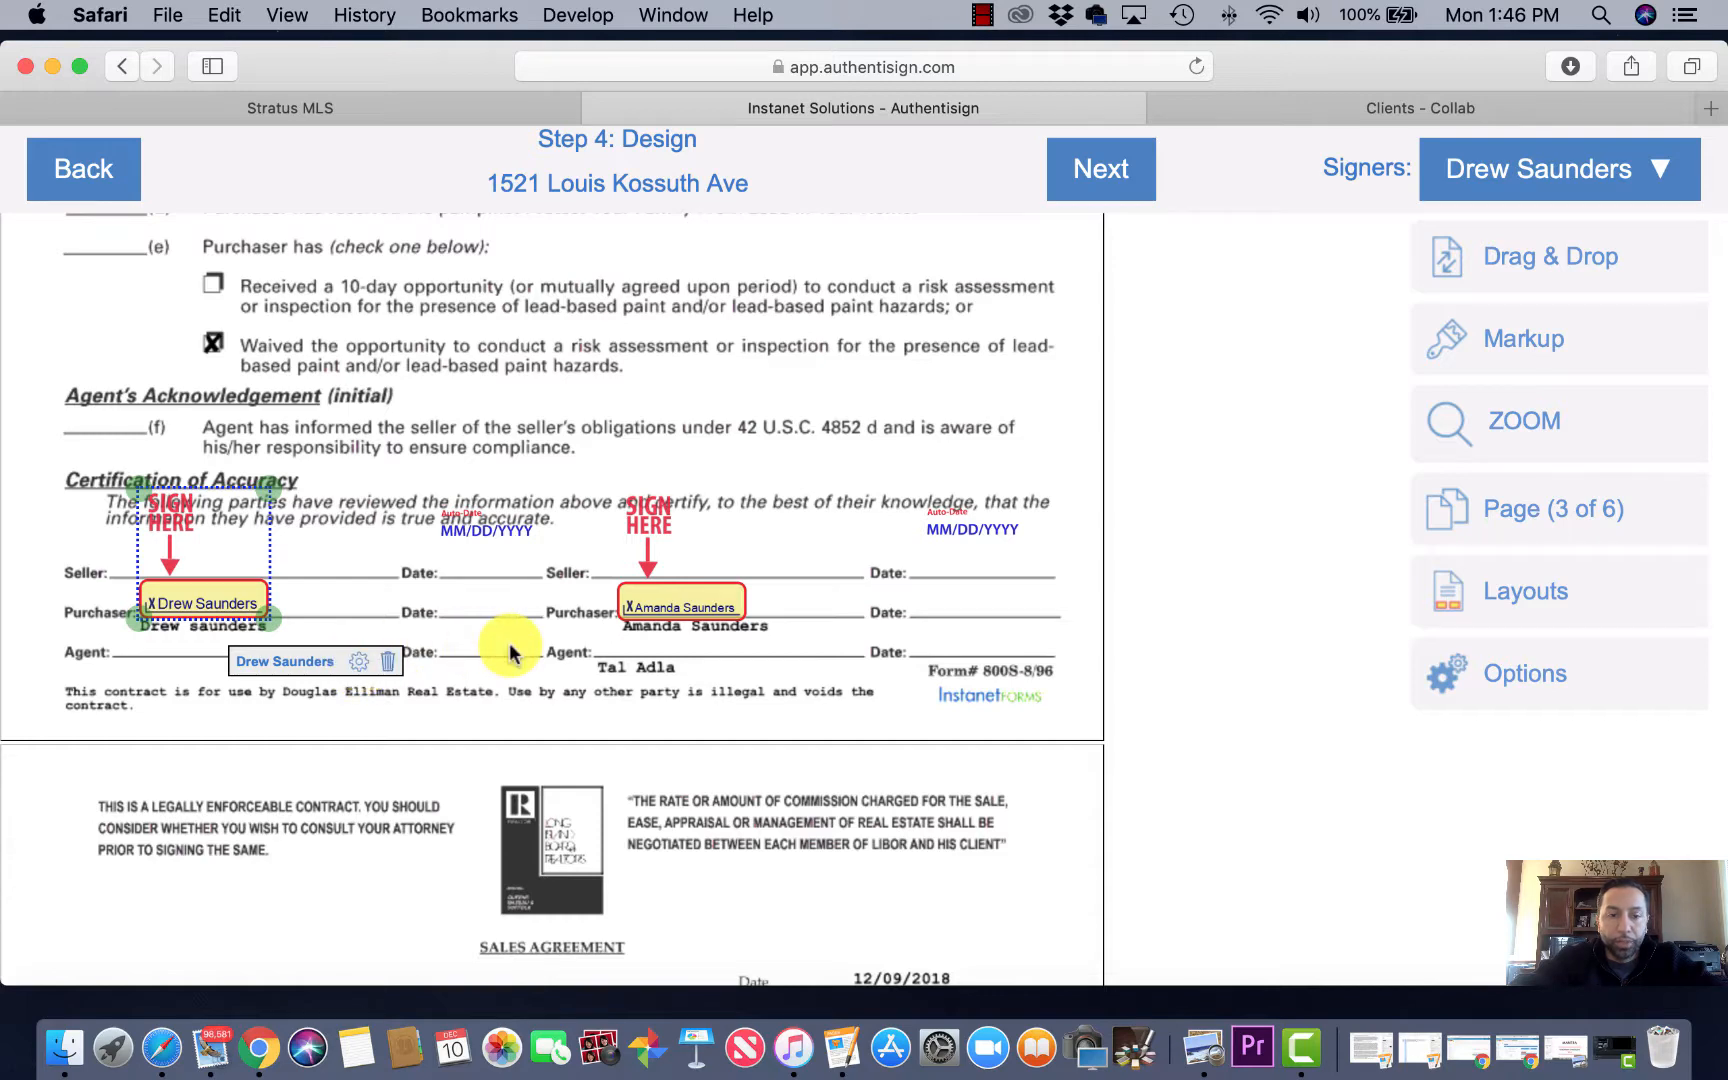
Step: Place a Sign Here field for the first buyer on page 5's Purchaser(s) line
{"action": "scroll", "coordinate": [509, 645], "scroll_direction": "down", "scroll_amount": 5}
{"action": "scroll", "coordinate": [509, 645], "scroll_direction": "down", "scroll_amount": 6}
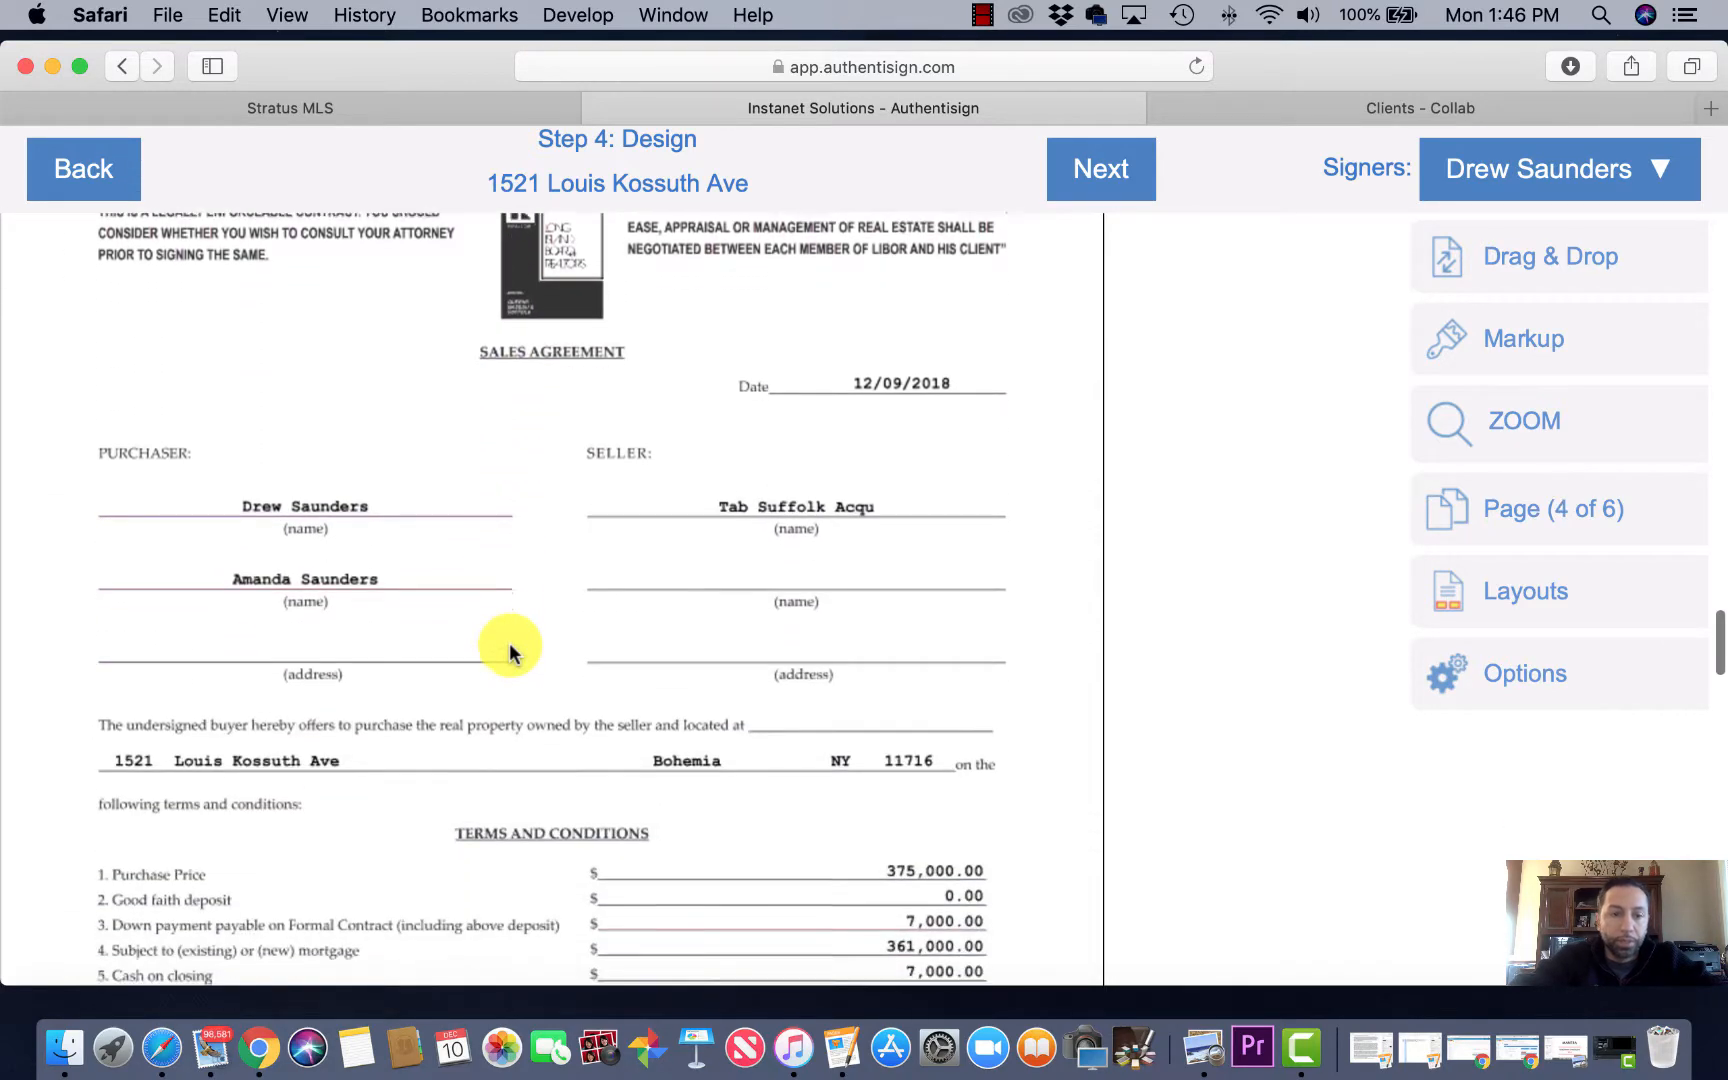
{"action": "scroll", "coordinate": [509, 651], "scroll_direction": "down", "scroll_amount": 3}
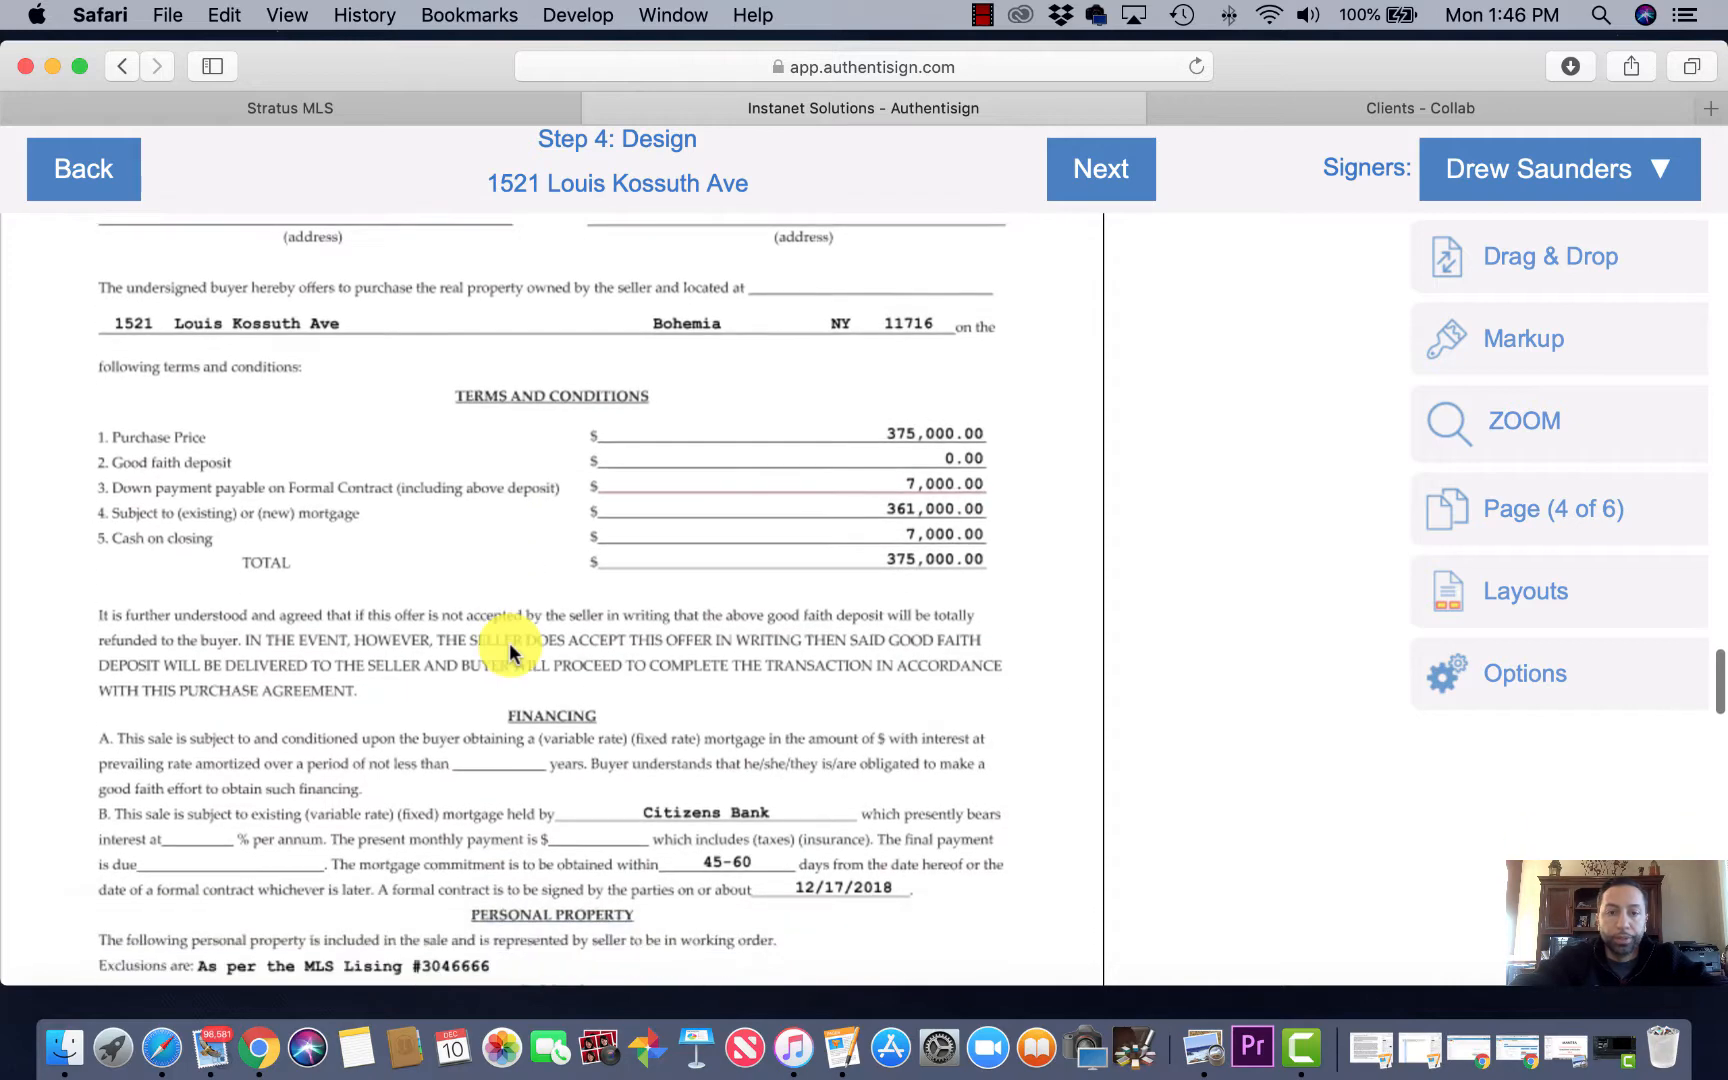
{"action": "scroll", "coordinate": [597, 667], "scroll_direction": "down", "scroll_amount": 10}
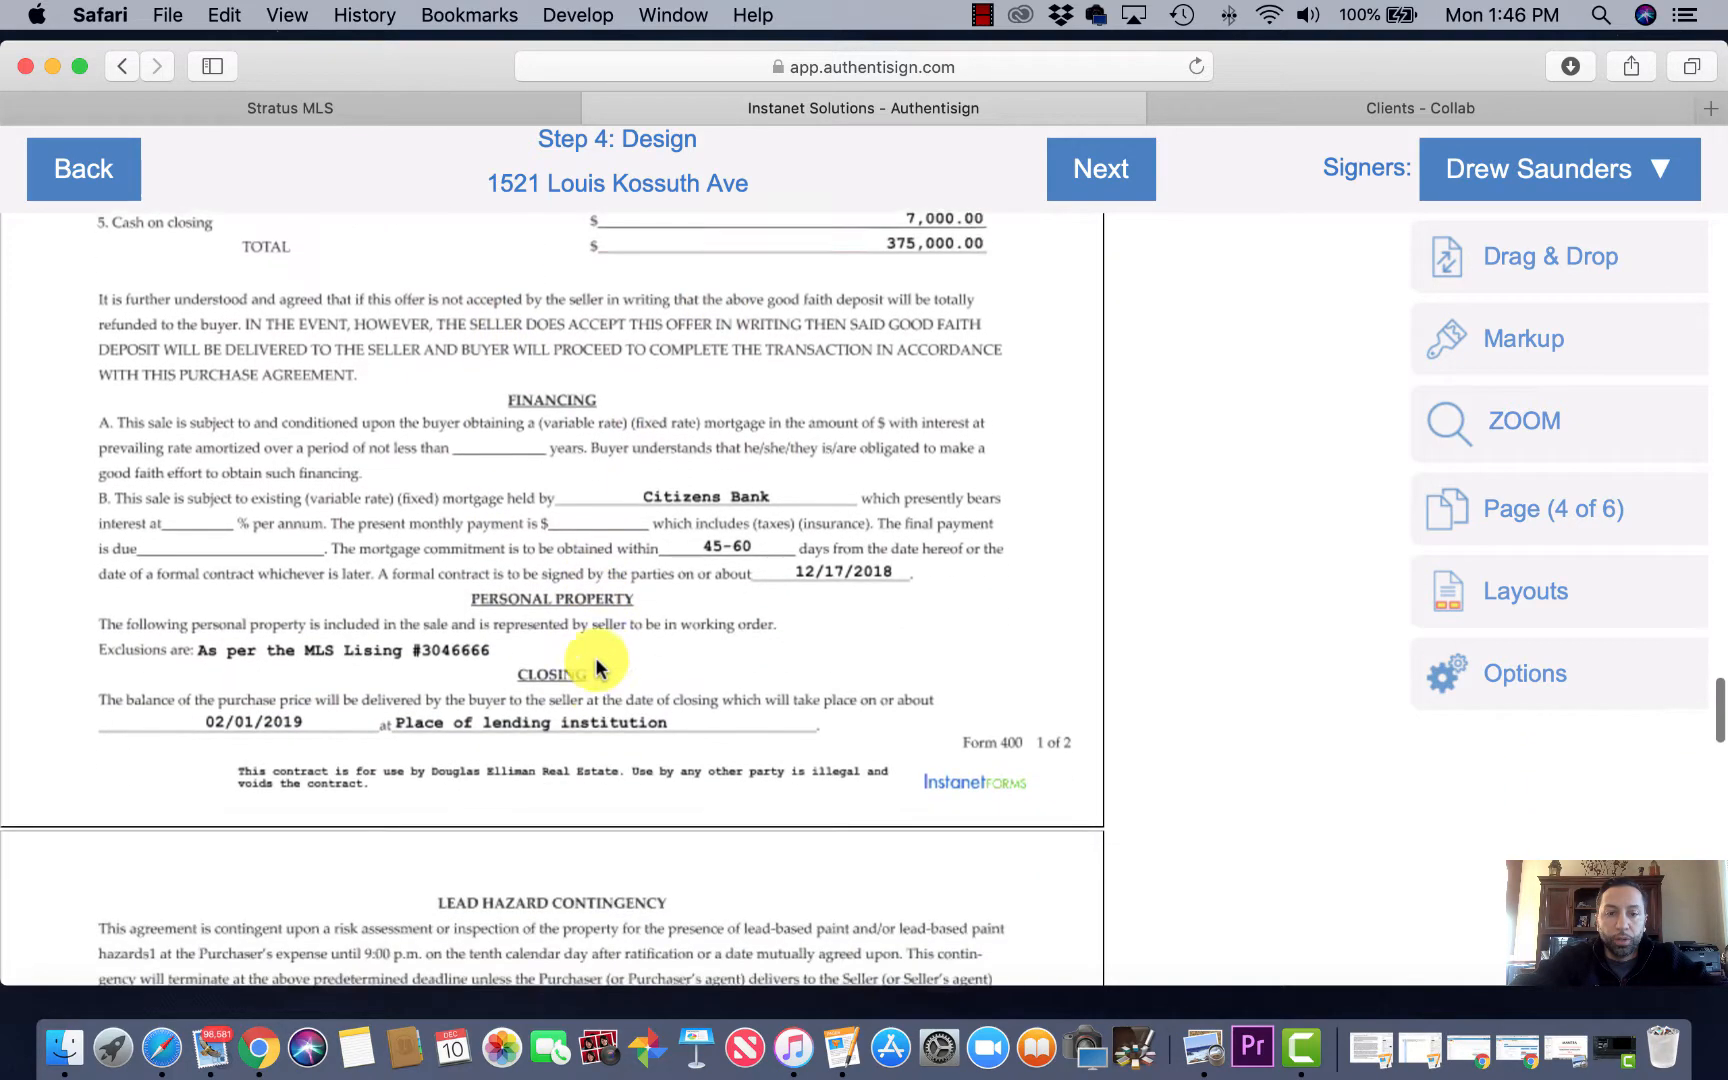
{"action": "scroll", "coordinate": [596, 667], "scroll_direction": "down", "scroll_amount": 5}
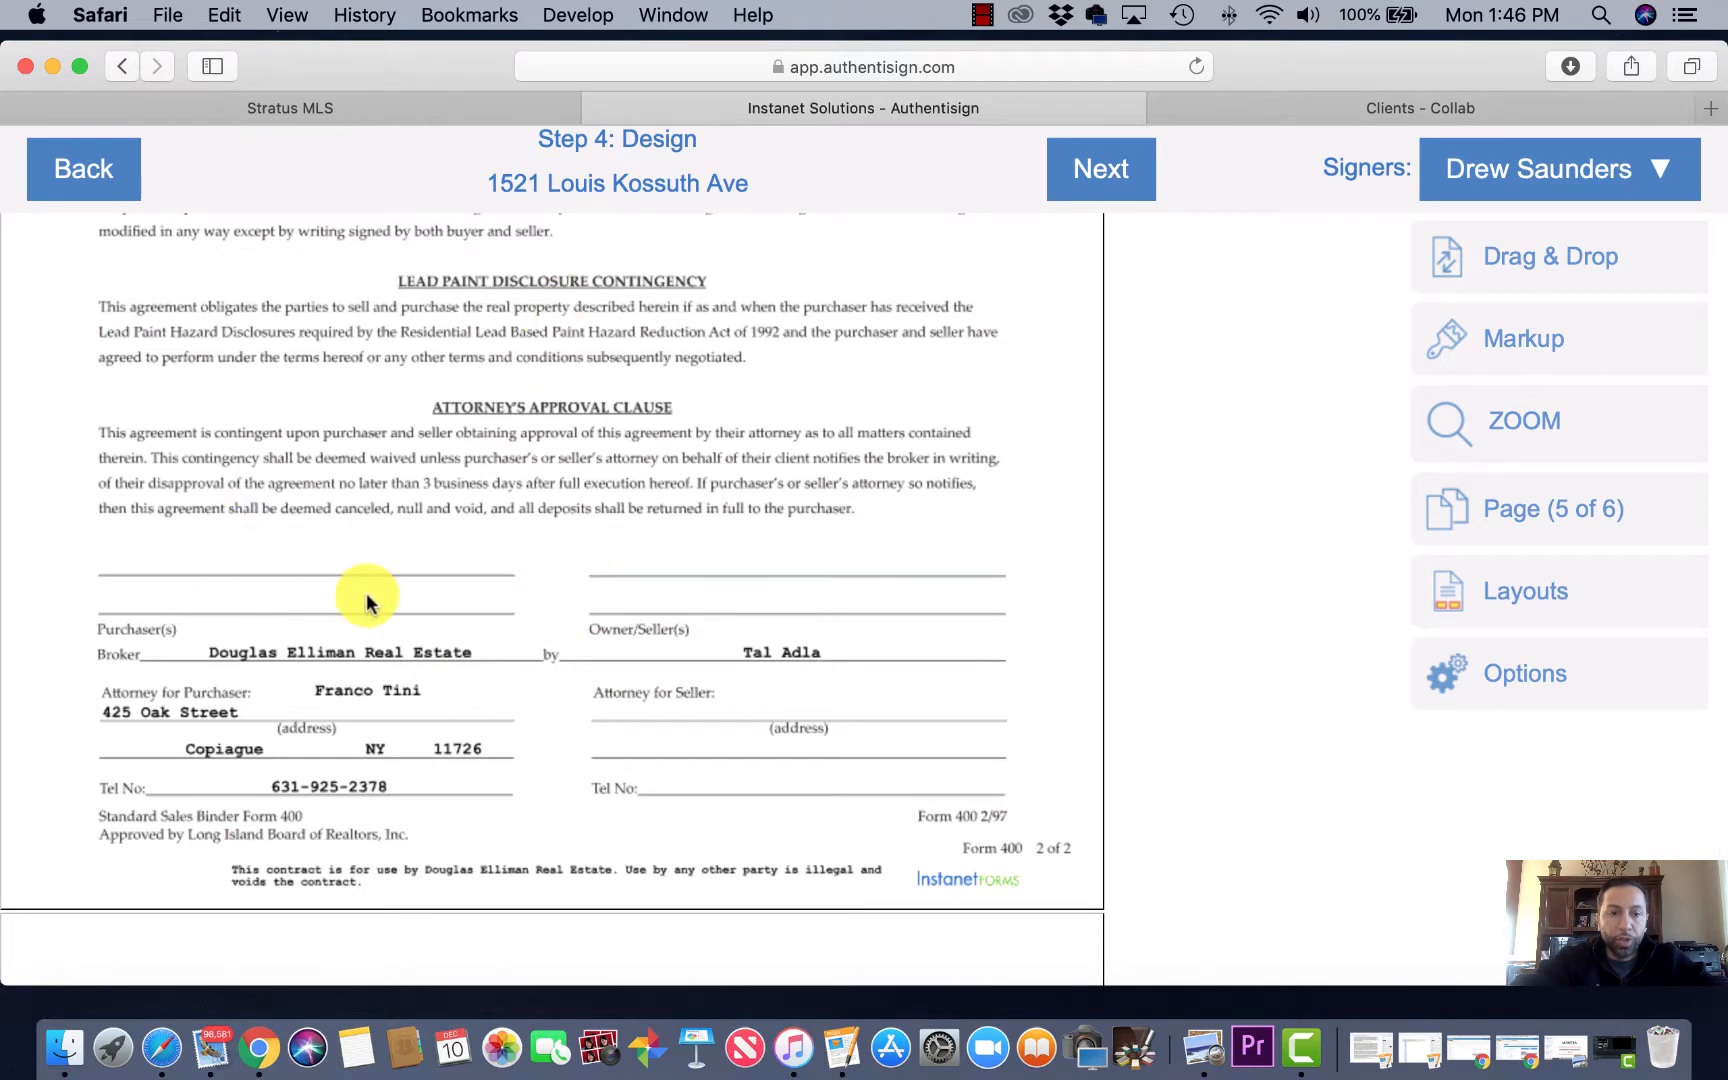
{"action": "scroll", "coordinate": [636, 571], "scroll_direction": "down", "scroll_amount": 3}
{"action": "scroll", "coordinate": [632, 572], "scroll_direction": "up", "scroll_amount": 3}
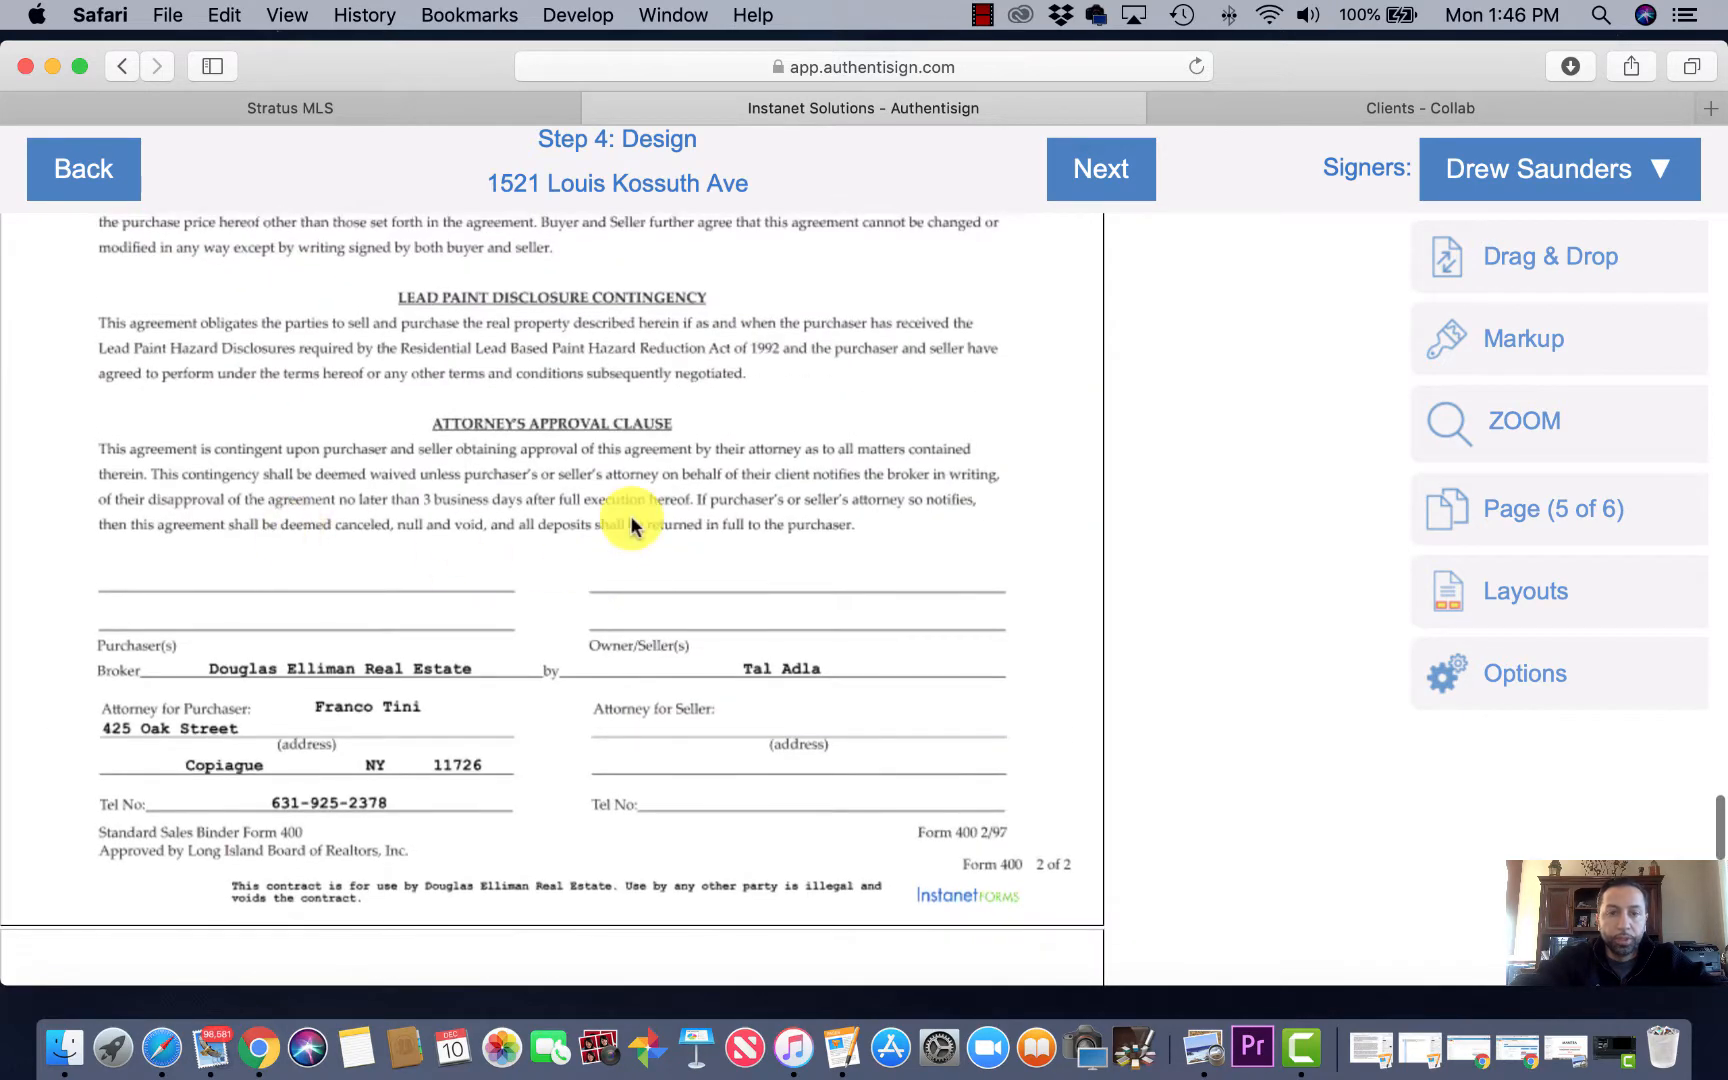
{"action": "left_click", "coordinate": [1515, 272]}
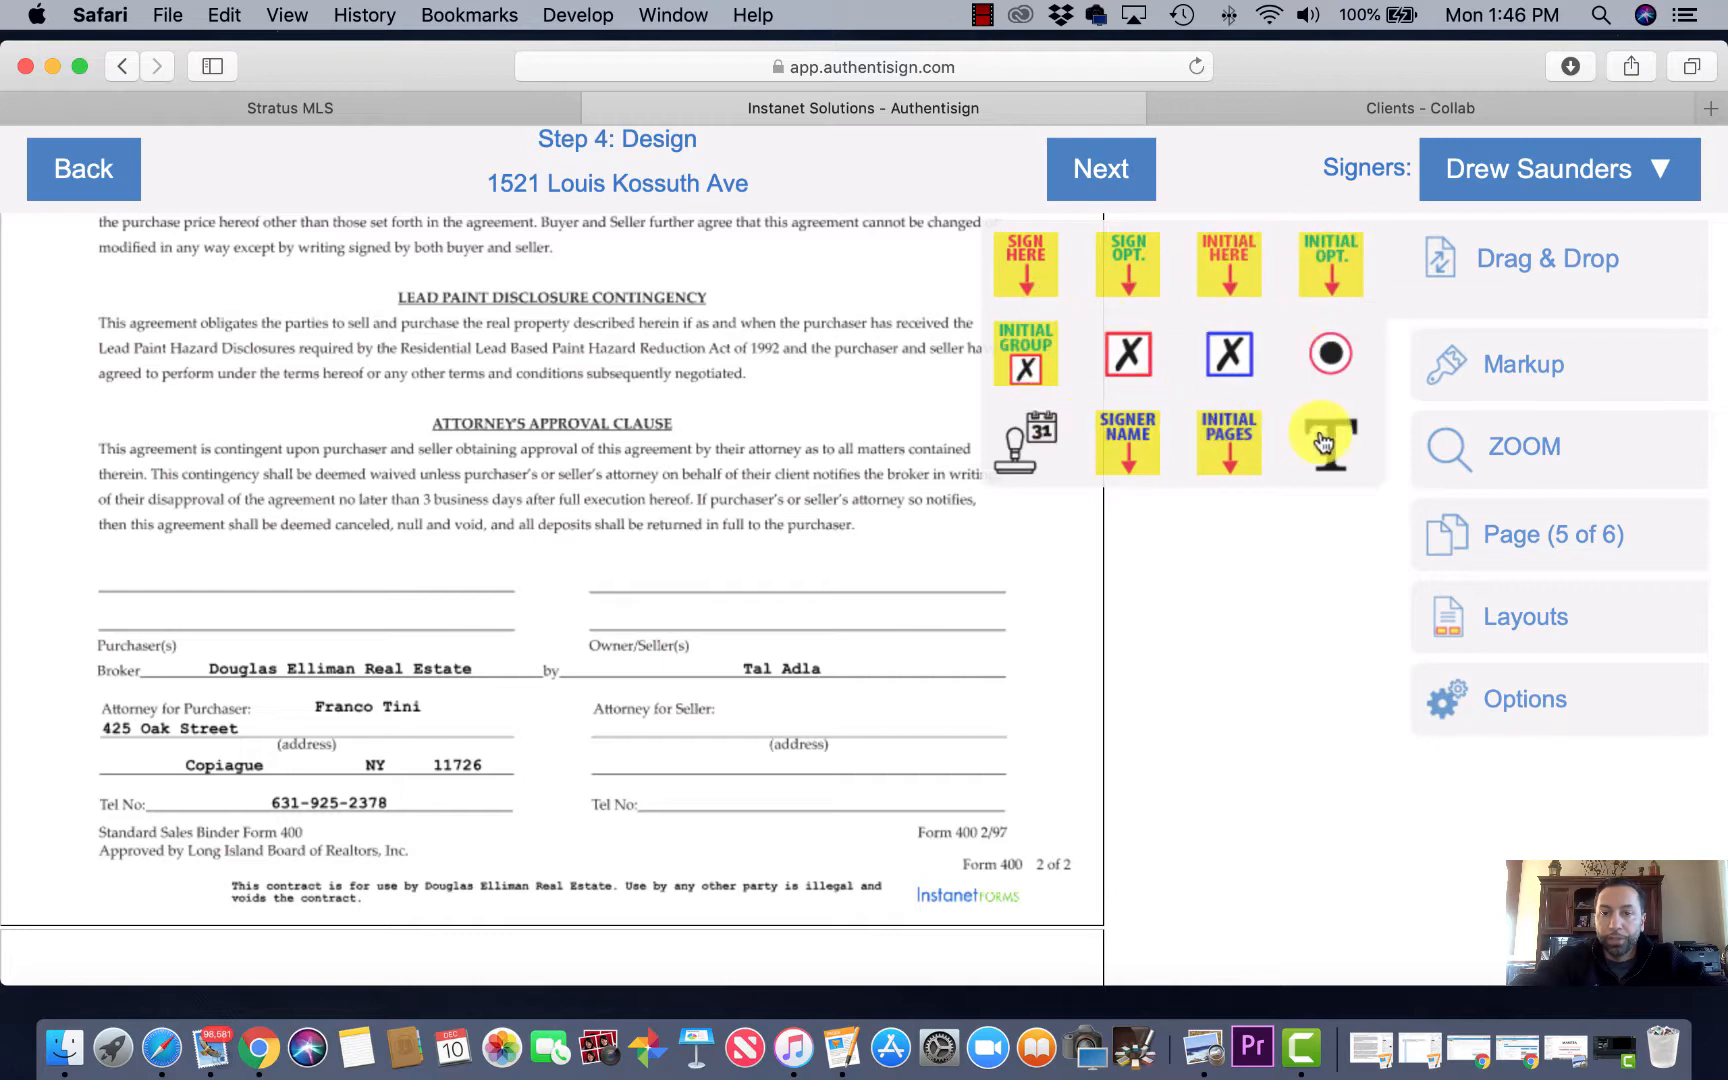
{"action": "left_click", "coordinate": [1027, 258]}
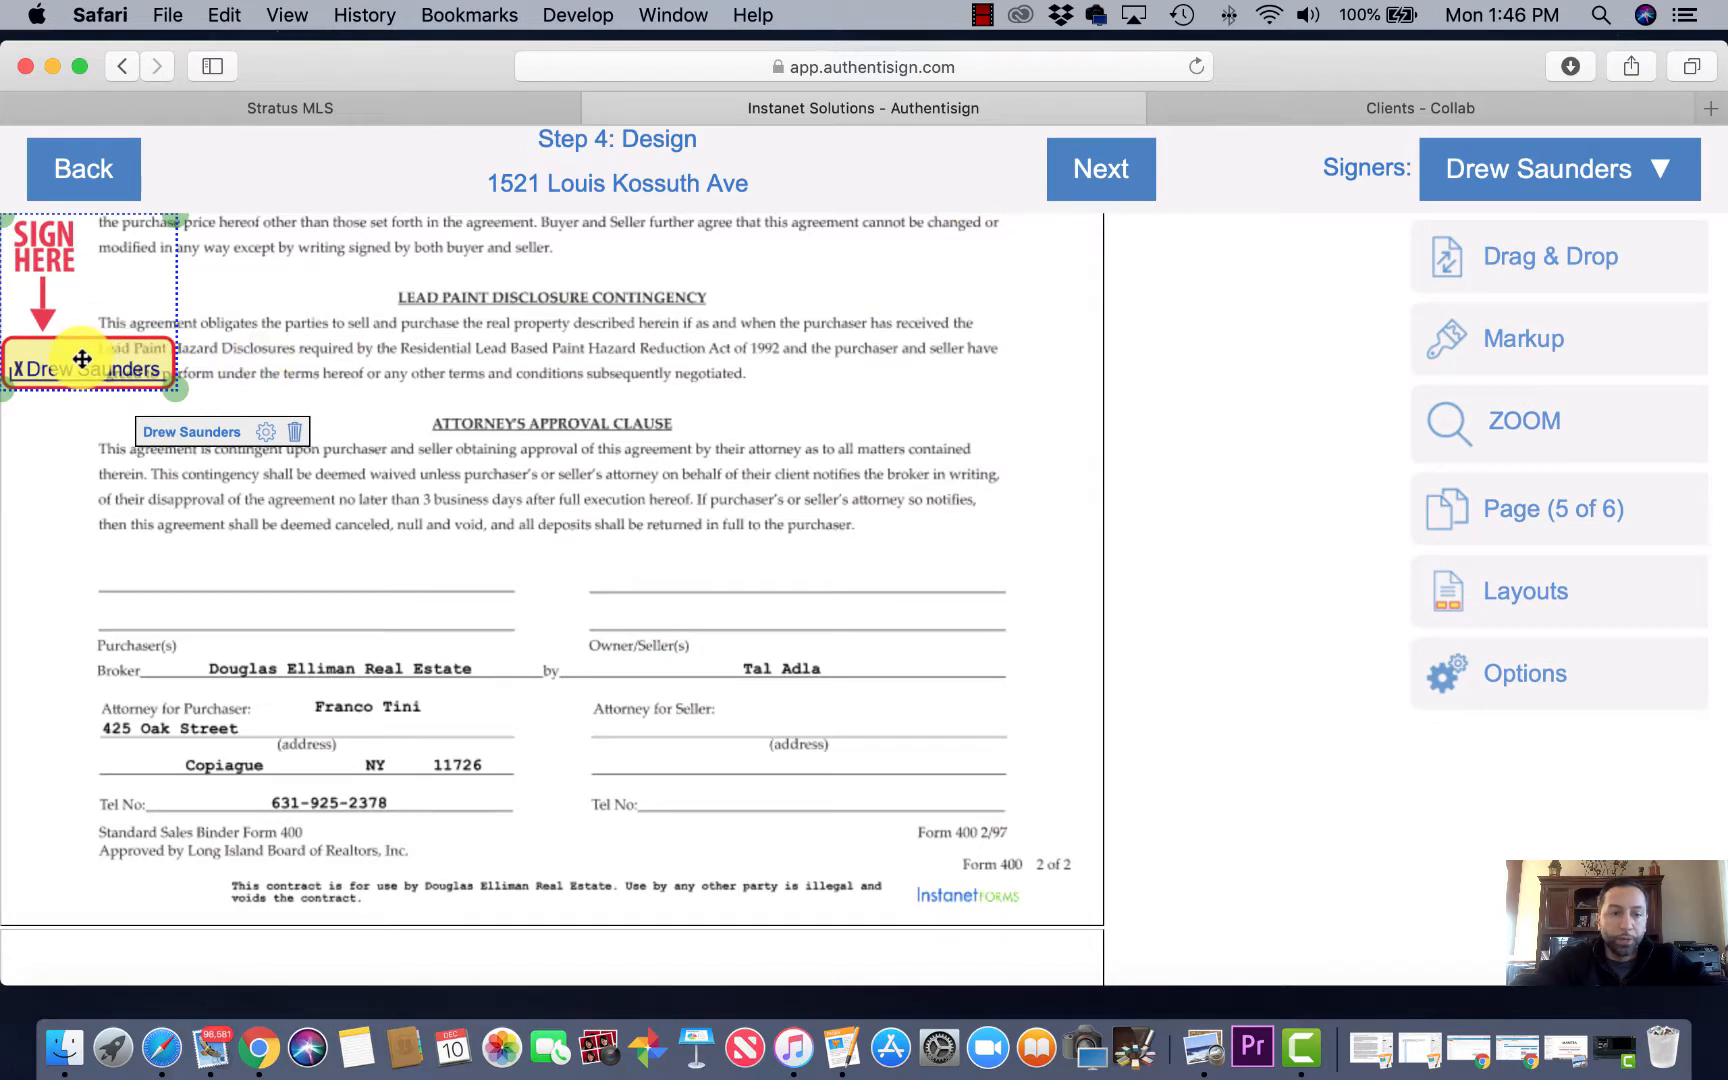
{"action": "mouse_move", "coordinate": [82, 358]}
{"action": "left_mouse_down"}
{"action": "mouse_move", "coordinate": [290, 492]}
{"action": "mouse_move", "coordinate": [176, 568]}
{"action": "left_mouse_up"}
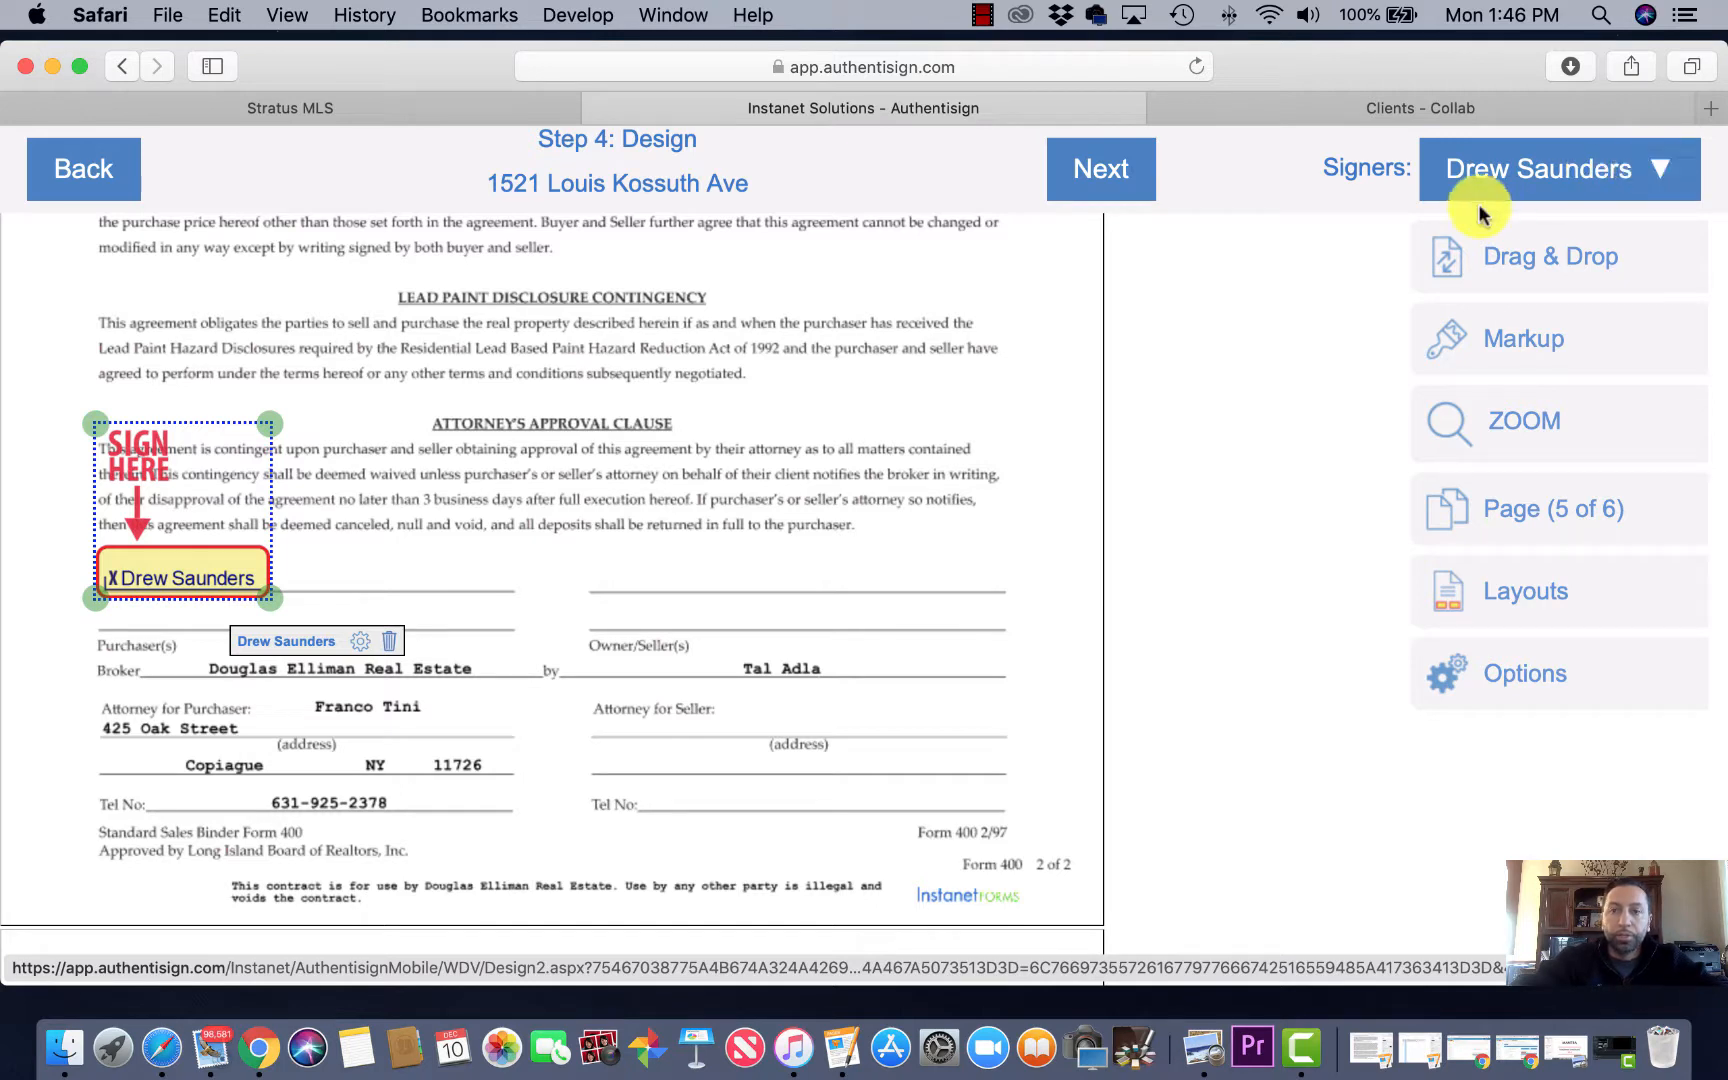
Step: Make the second buyer the active signer and place their Sign Here field below the first buyer's
{"action": "left_click", "coordinate": [1659, 172]}
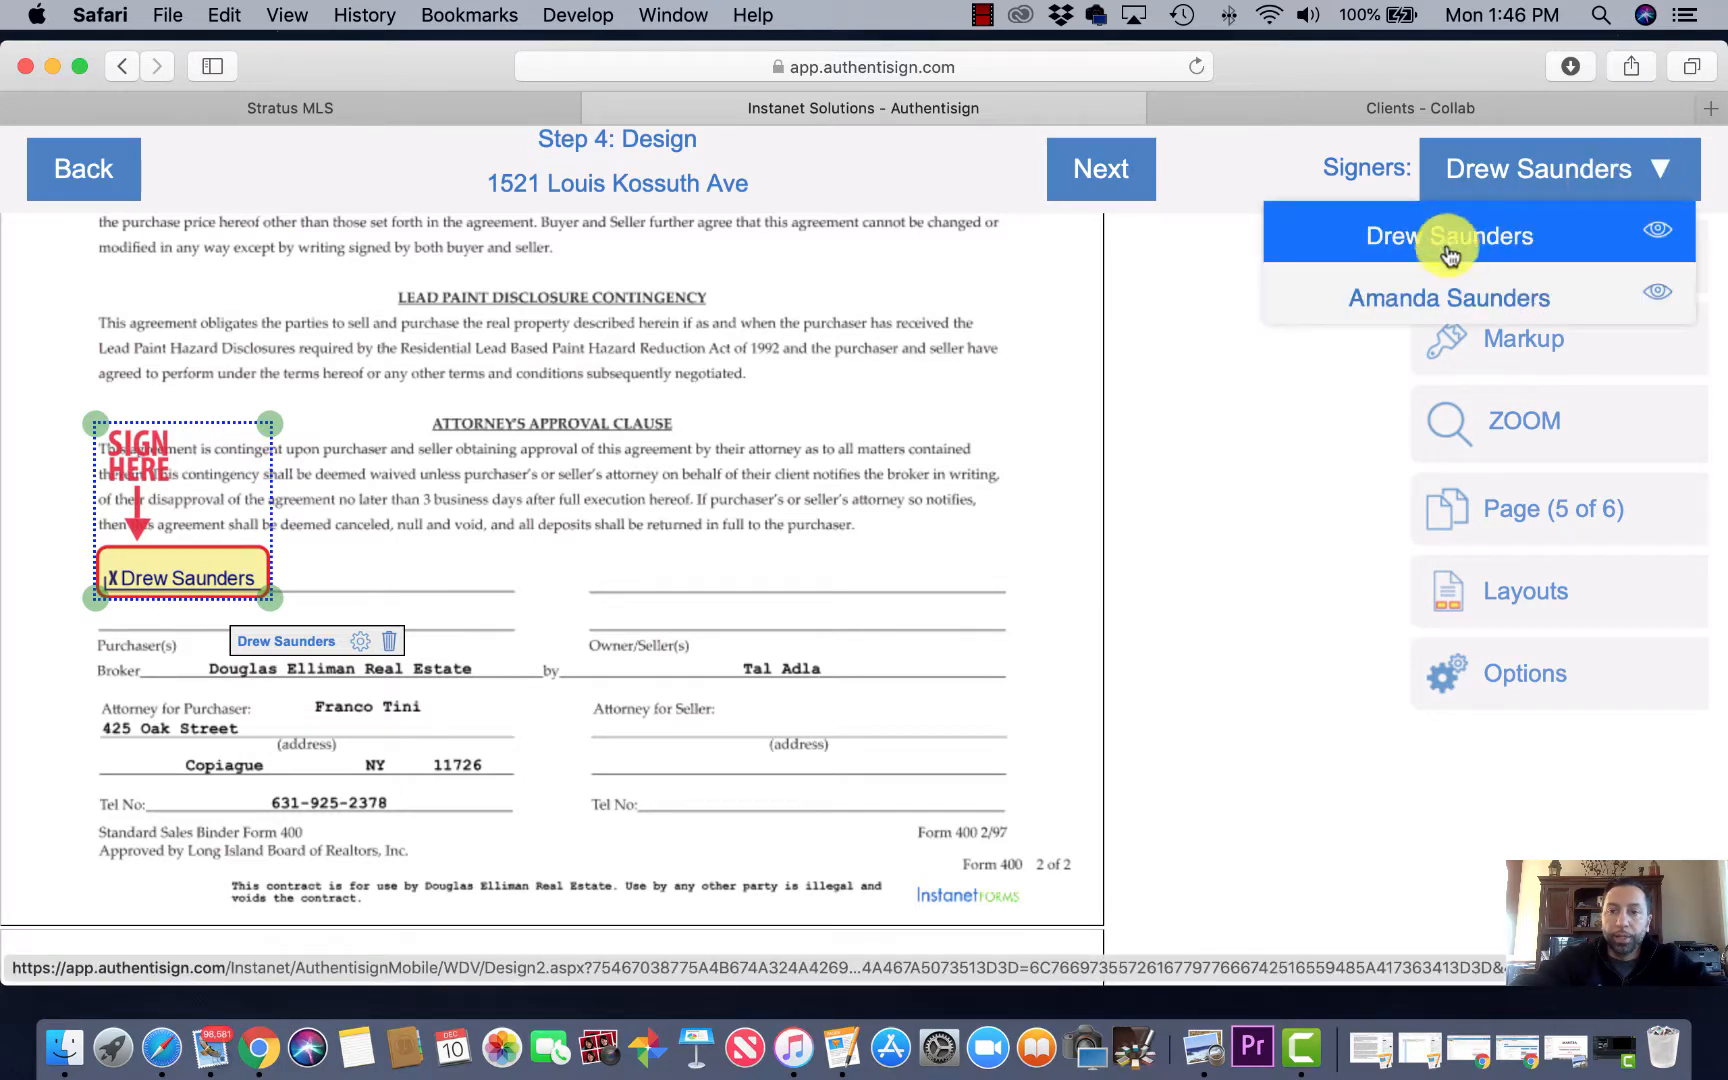
{"action": "left_click", "coordinate": [1447, 311]}
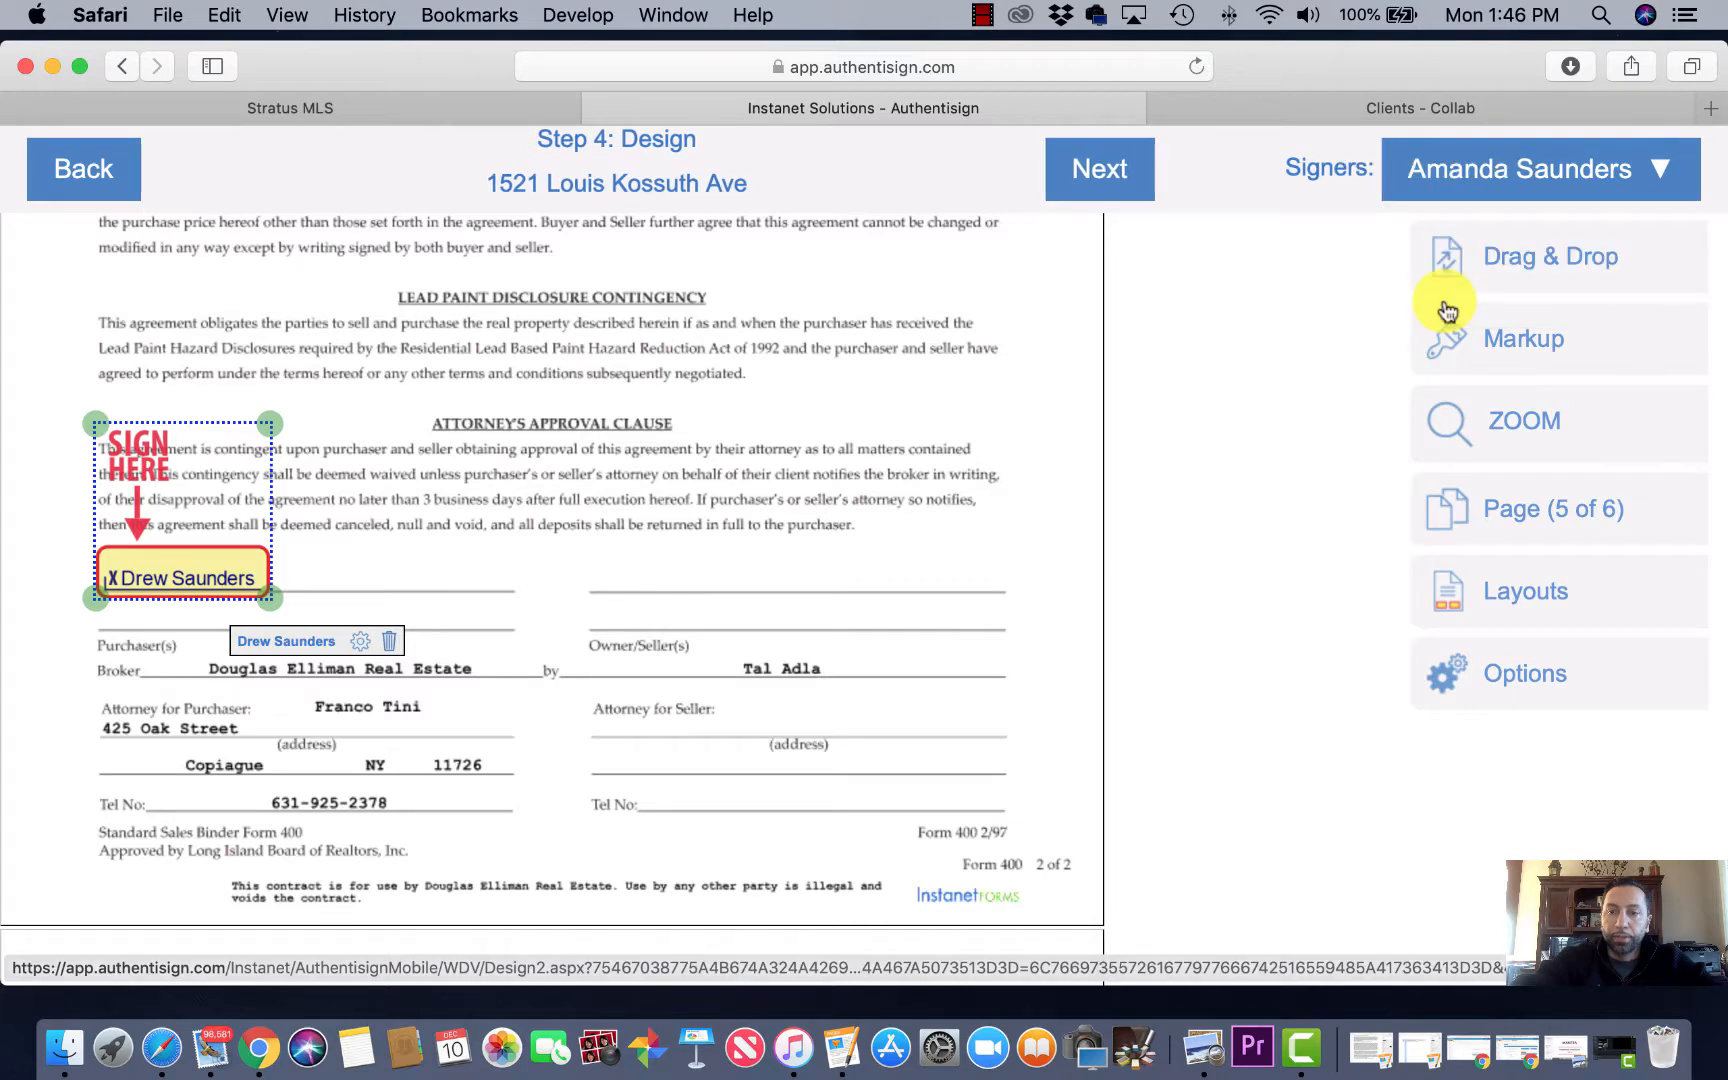
{"action": "left_click", "coordinate": [1512, 260]}
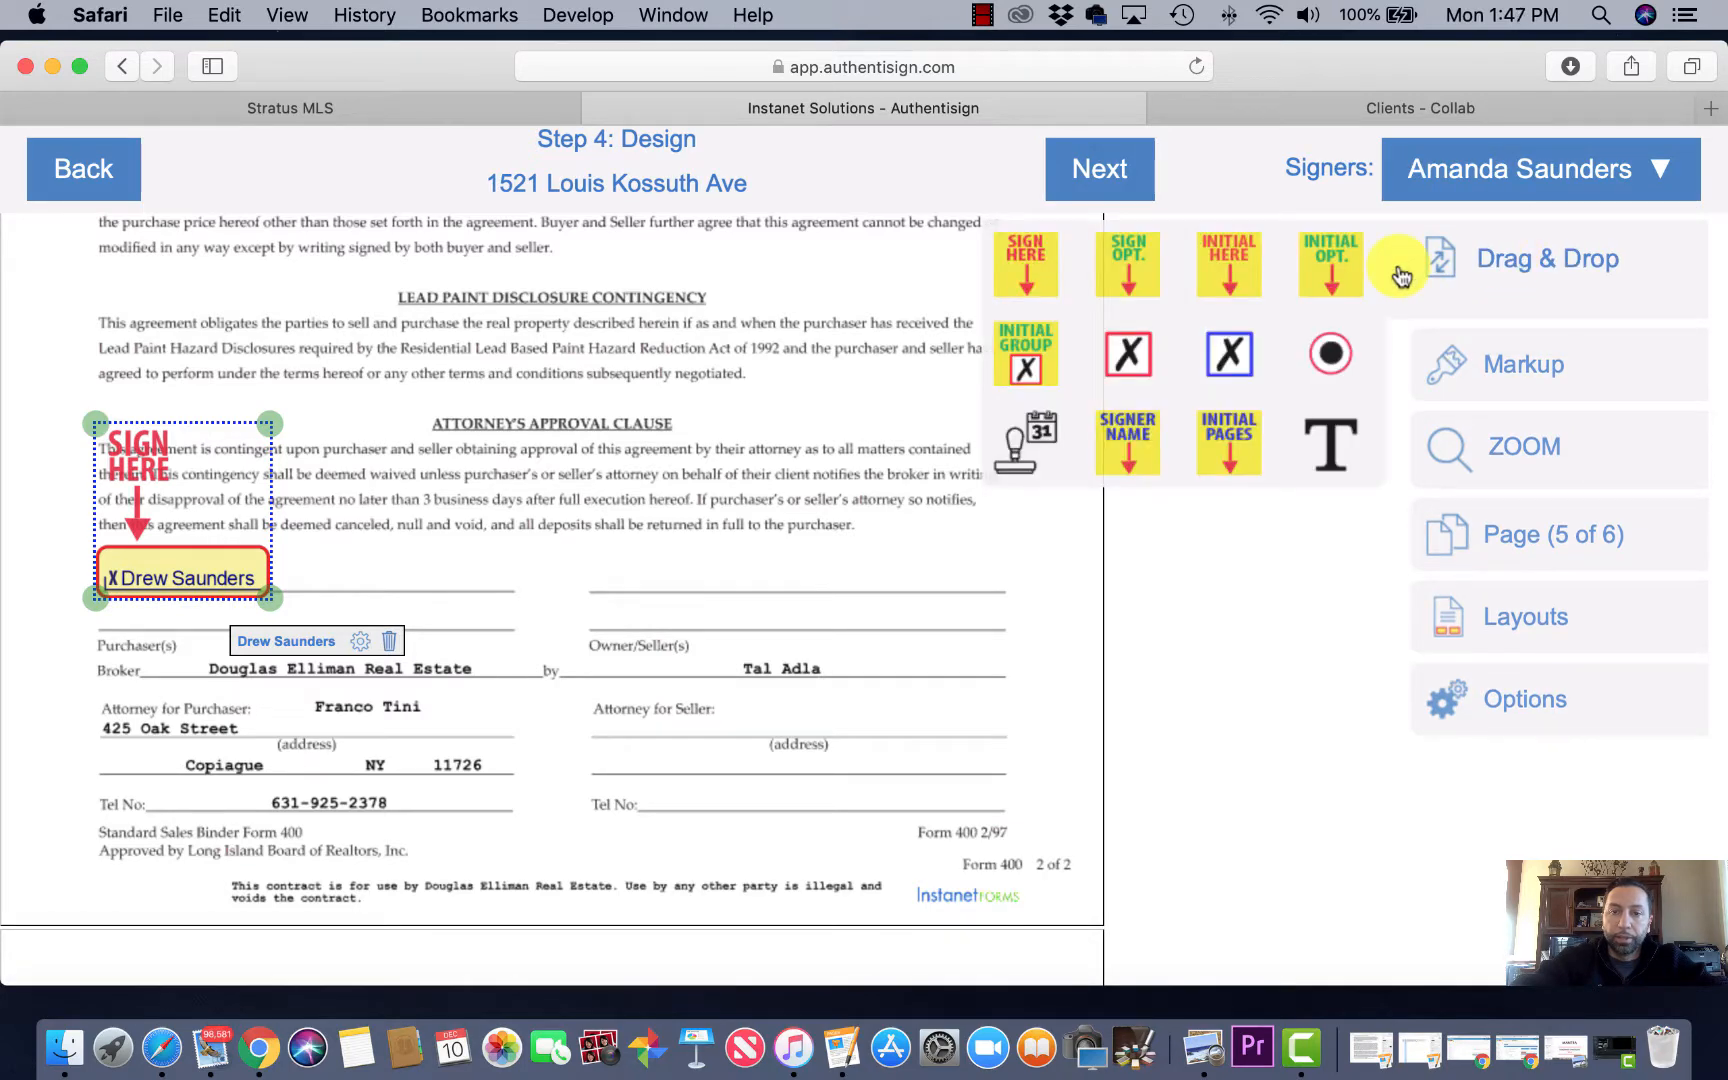
{"action": "left_click", "coordinate": [1026, 256]}
{"action": "mouse_move", "coordinate": [107, 366]}
{"action": "left_mouse_down"}
{"action": "mouse_move", "coordinate": [158, 384]}
{"action": "mouse_move", "coordinate": [156, 523]}
{"action": "mouse_move", "coordinate": [198, 615]}
{"action": "left_mouse_up"}
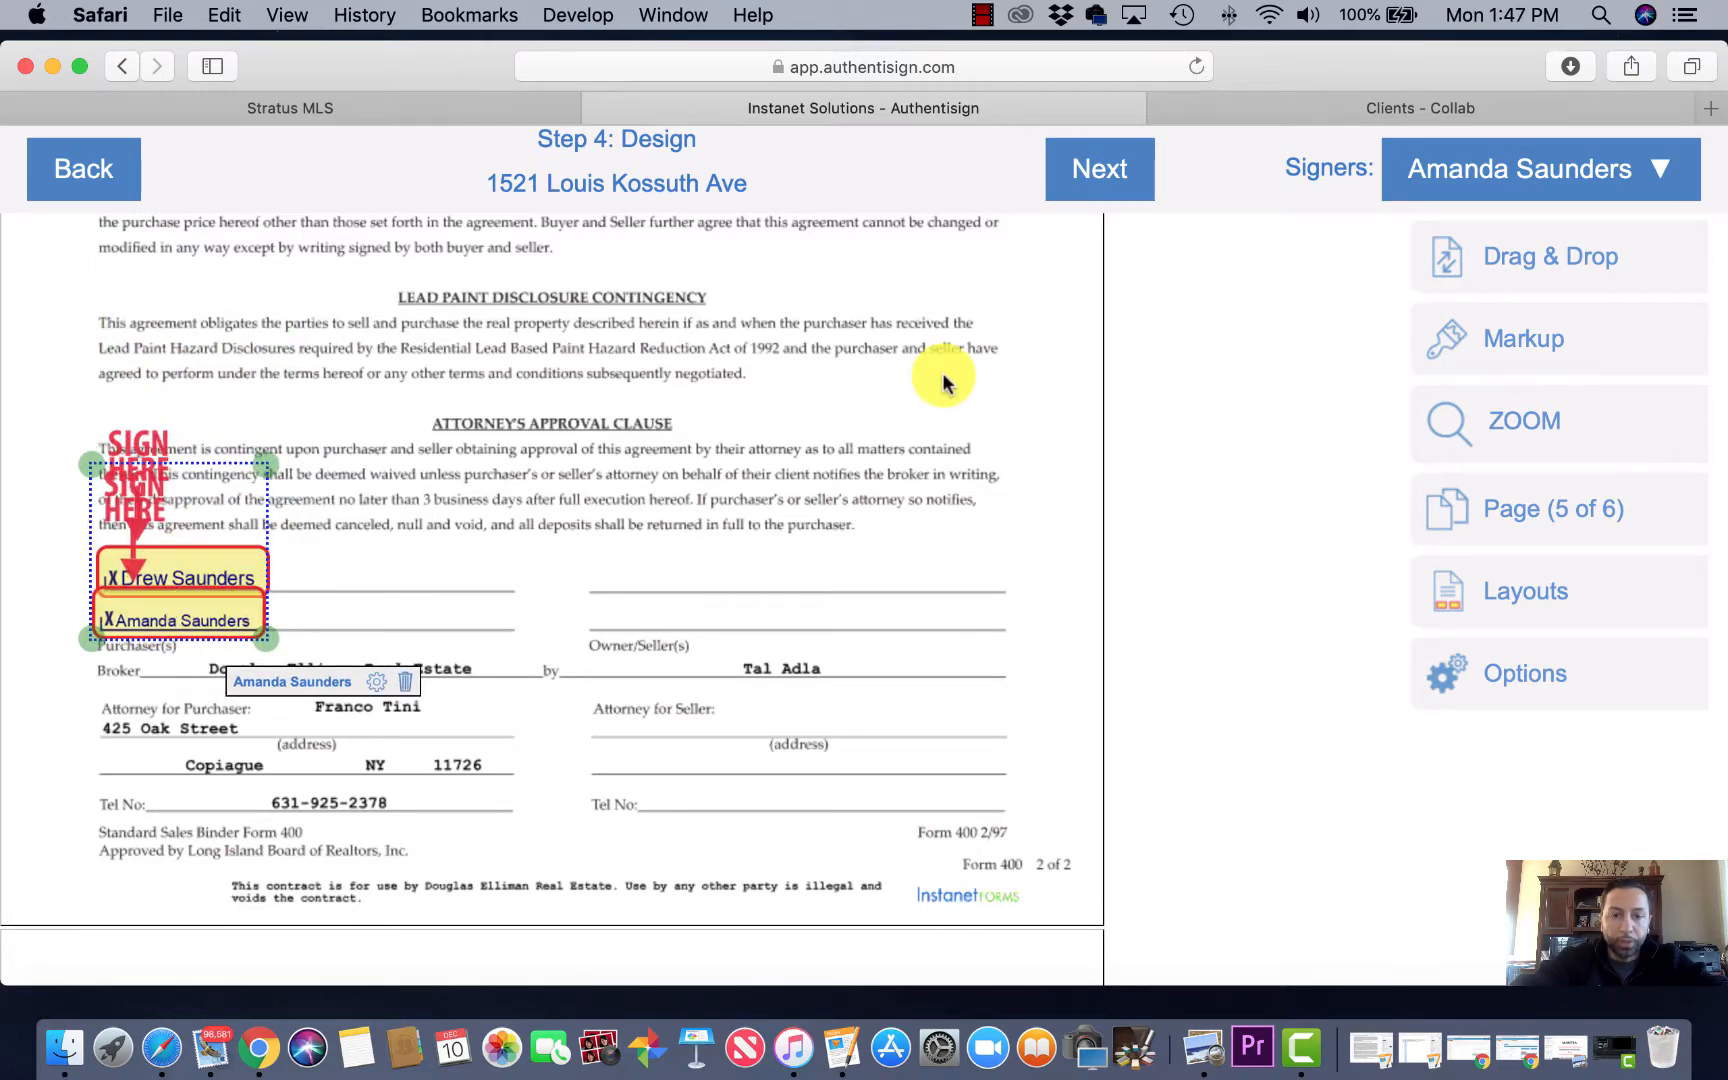
{"action": "scroll", "coordinate": [942, 373], "scroll_direction": "down", "scroll_amount": 10}
{"action": "scroll", "coordinate": [942, 373], "scroll_direction": "down", "scroll_amount": 2}
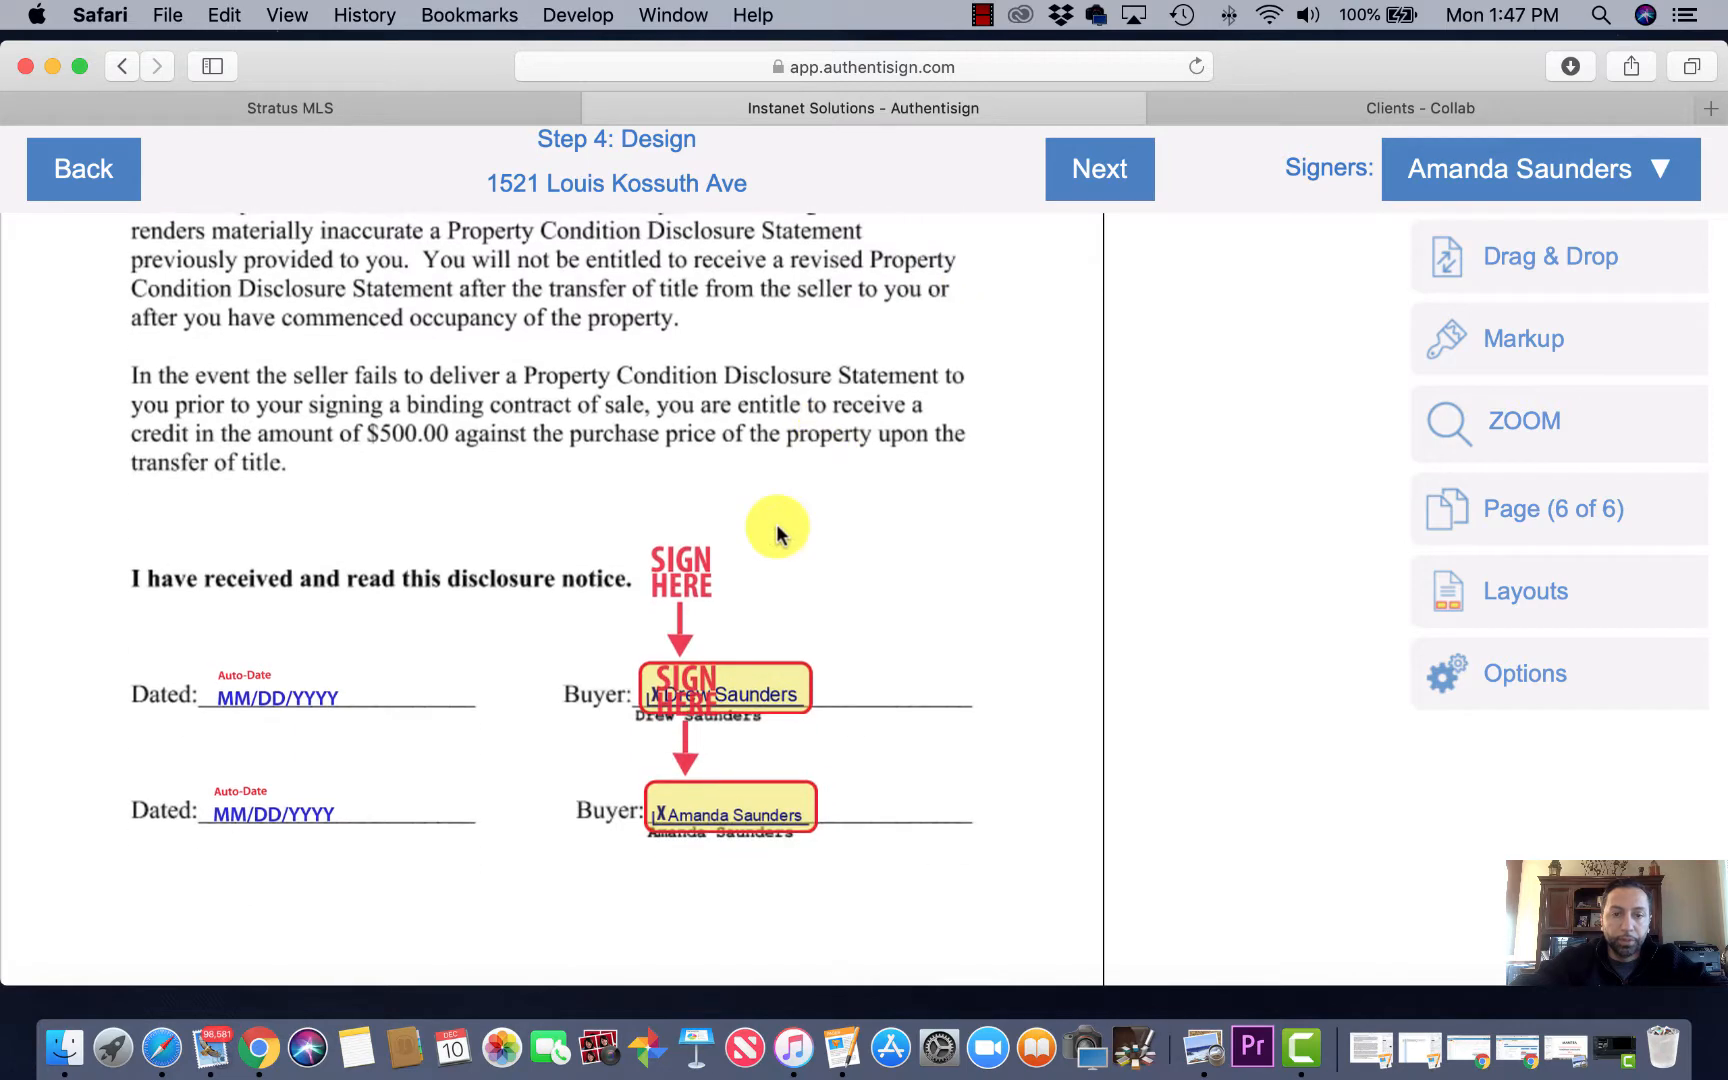
Step: Check the first buyer's signature field on page 6, then scroll back up to page 3
{"action": "left_click", "coordinate": [783, 633]}
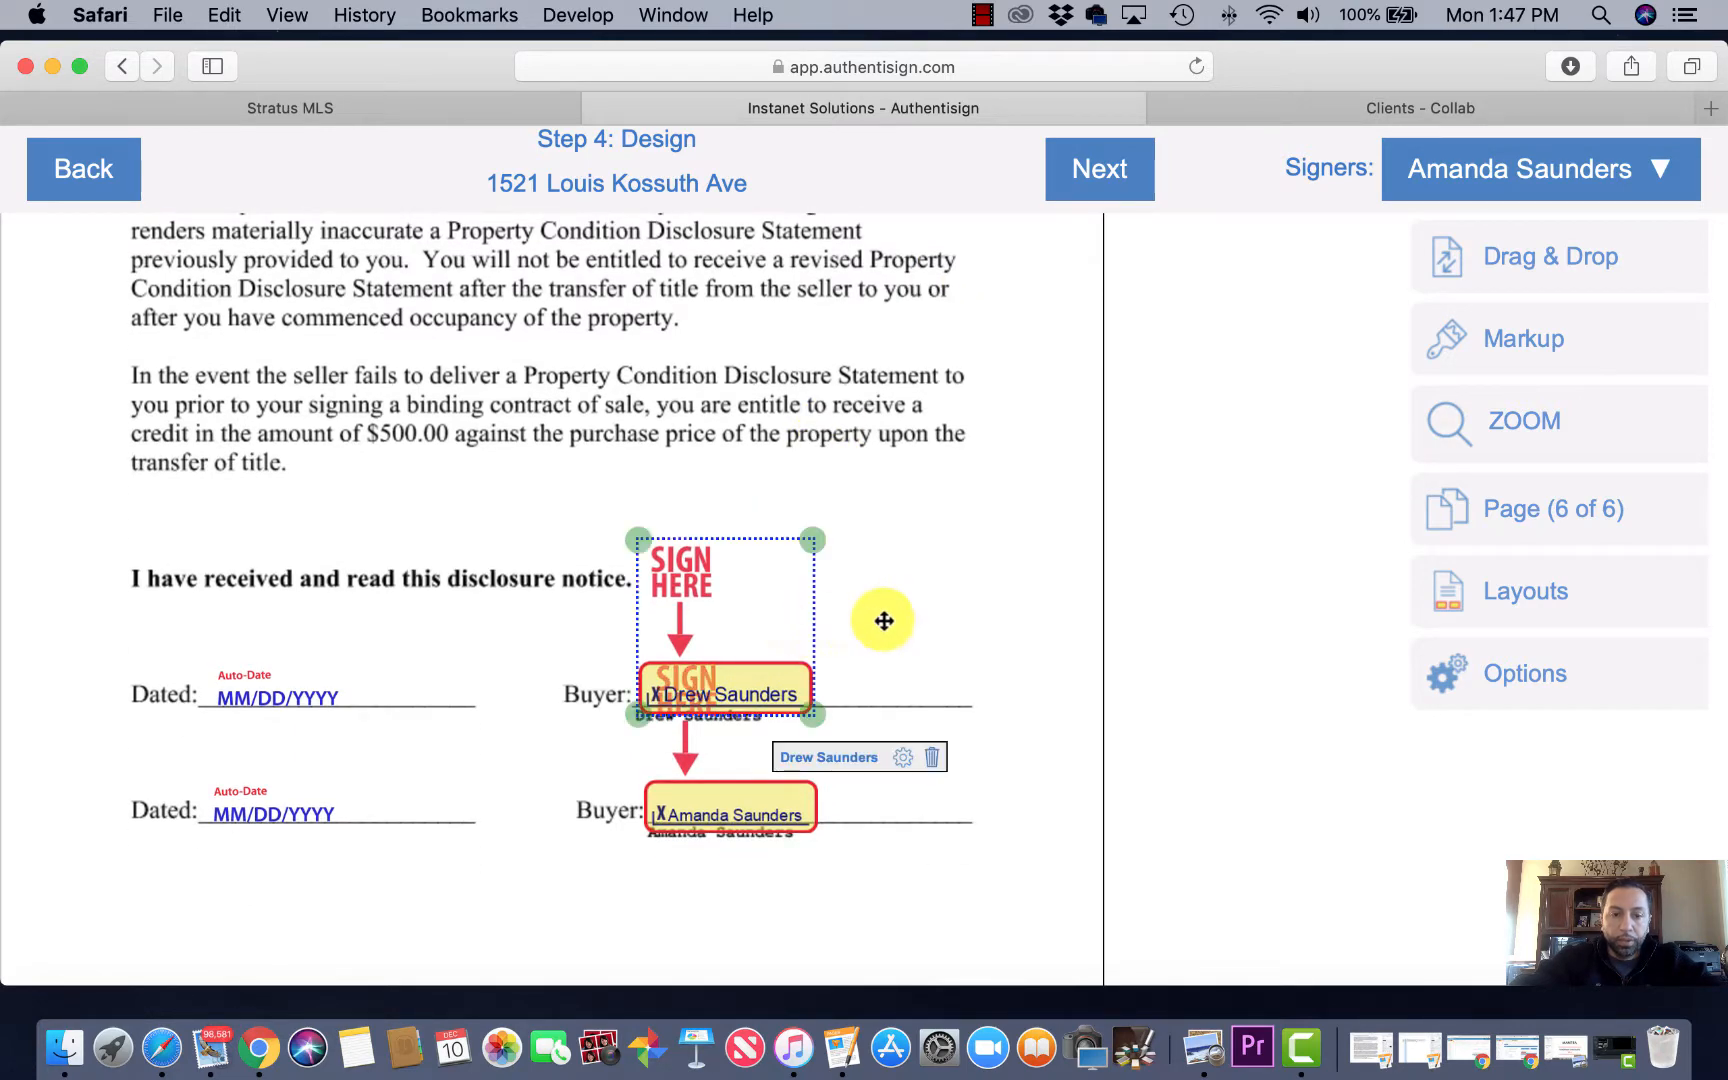
{"action": "scroll", "coordinate": [953, 590], "scroll_direction": "down", "scroll_amount": 3}
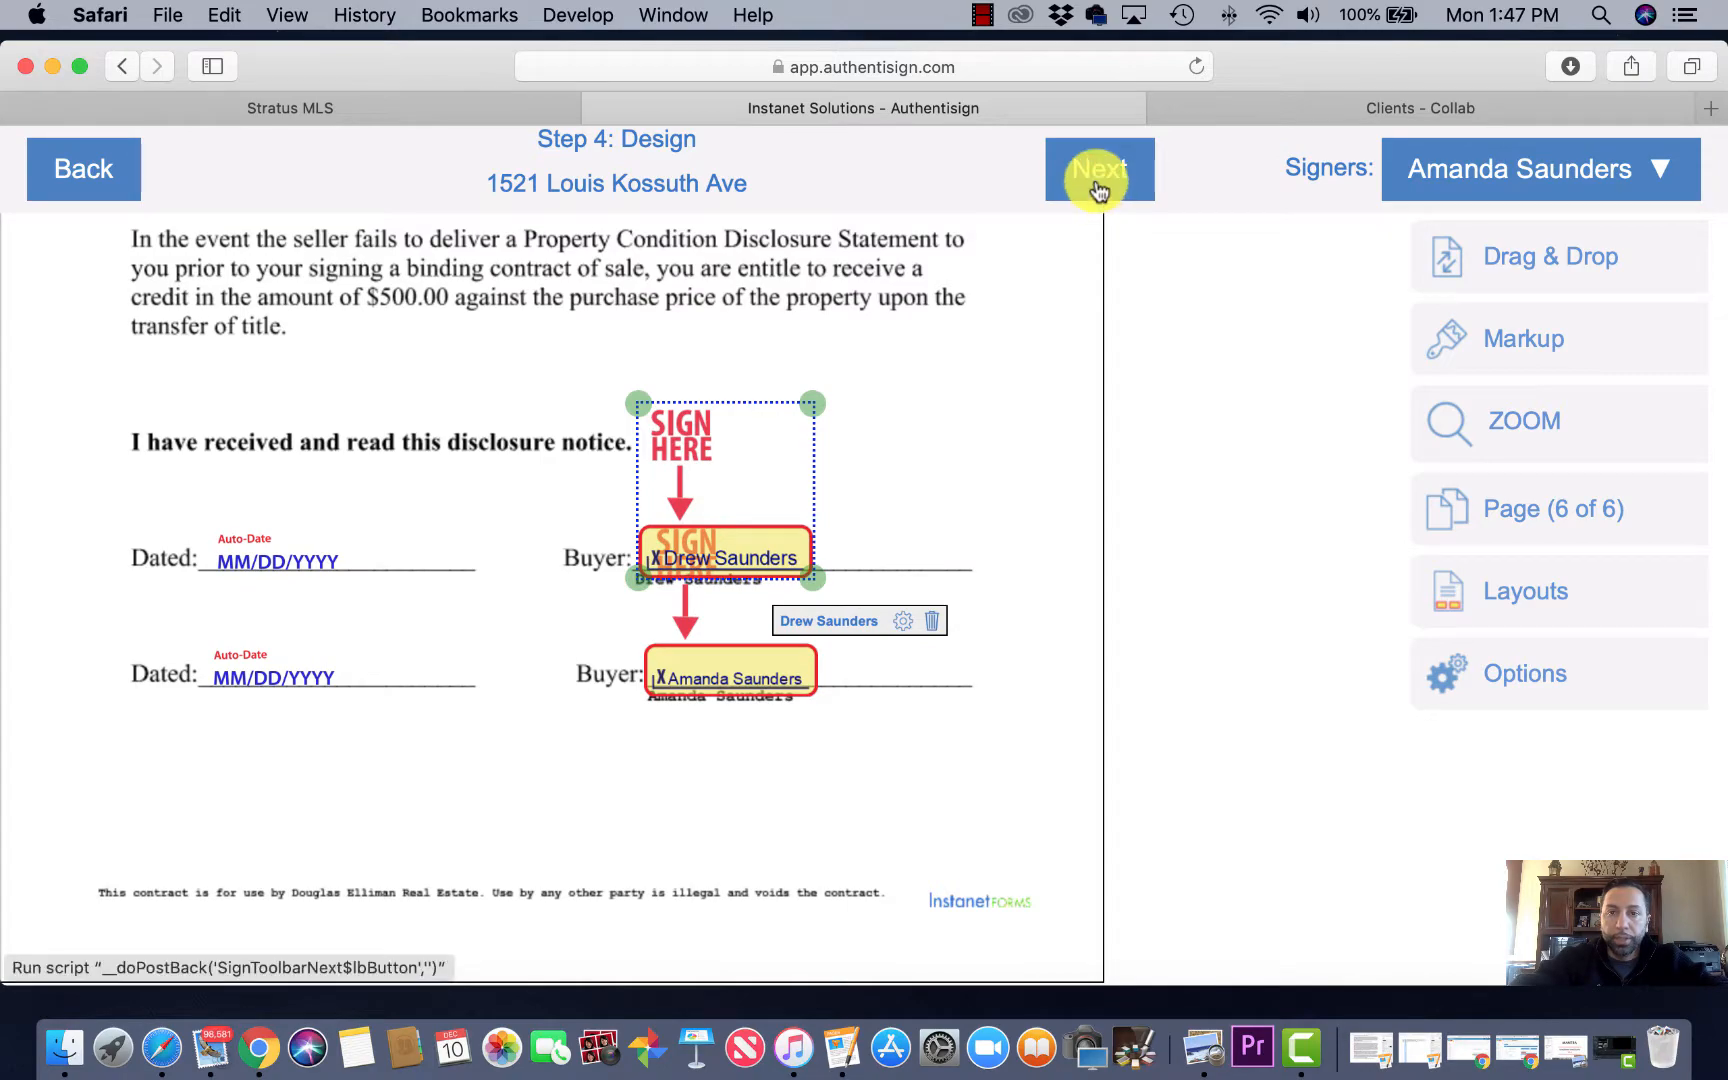
{"action": "scroll", "coordinate": [945, 401], "scroll_direction": "up", "scroll_amount": 15}
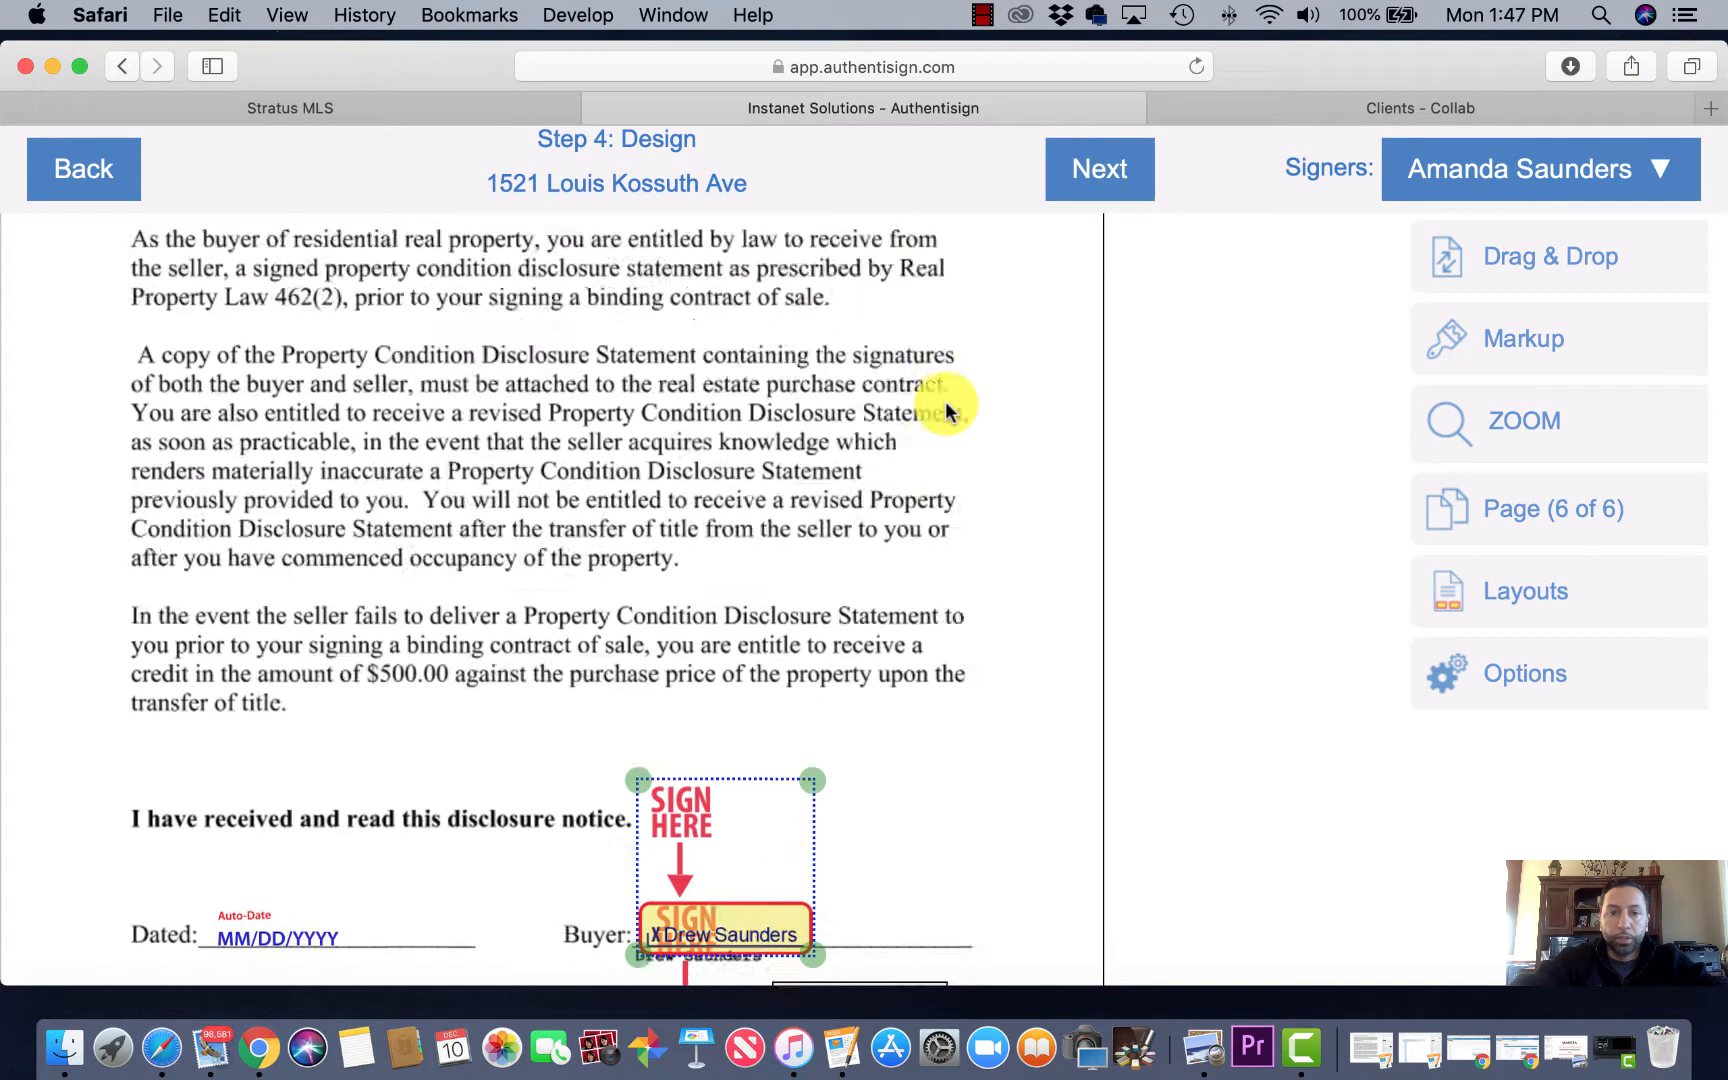
{"action": "scroll", "coordinate": [945, 401], "scroll_direction": "up", "scroll_amount": 20}
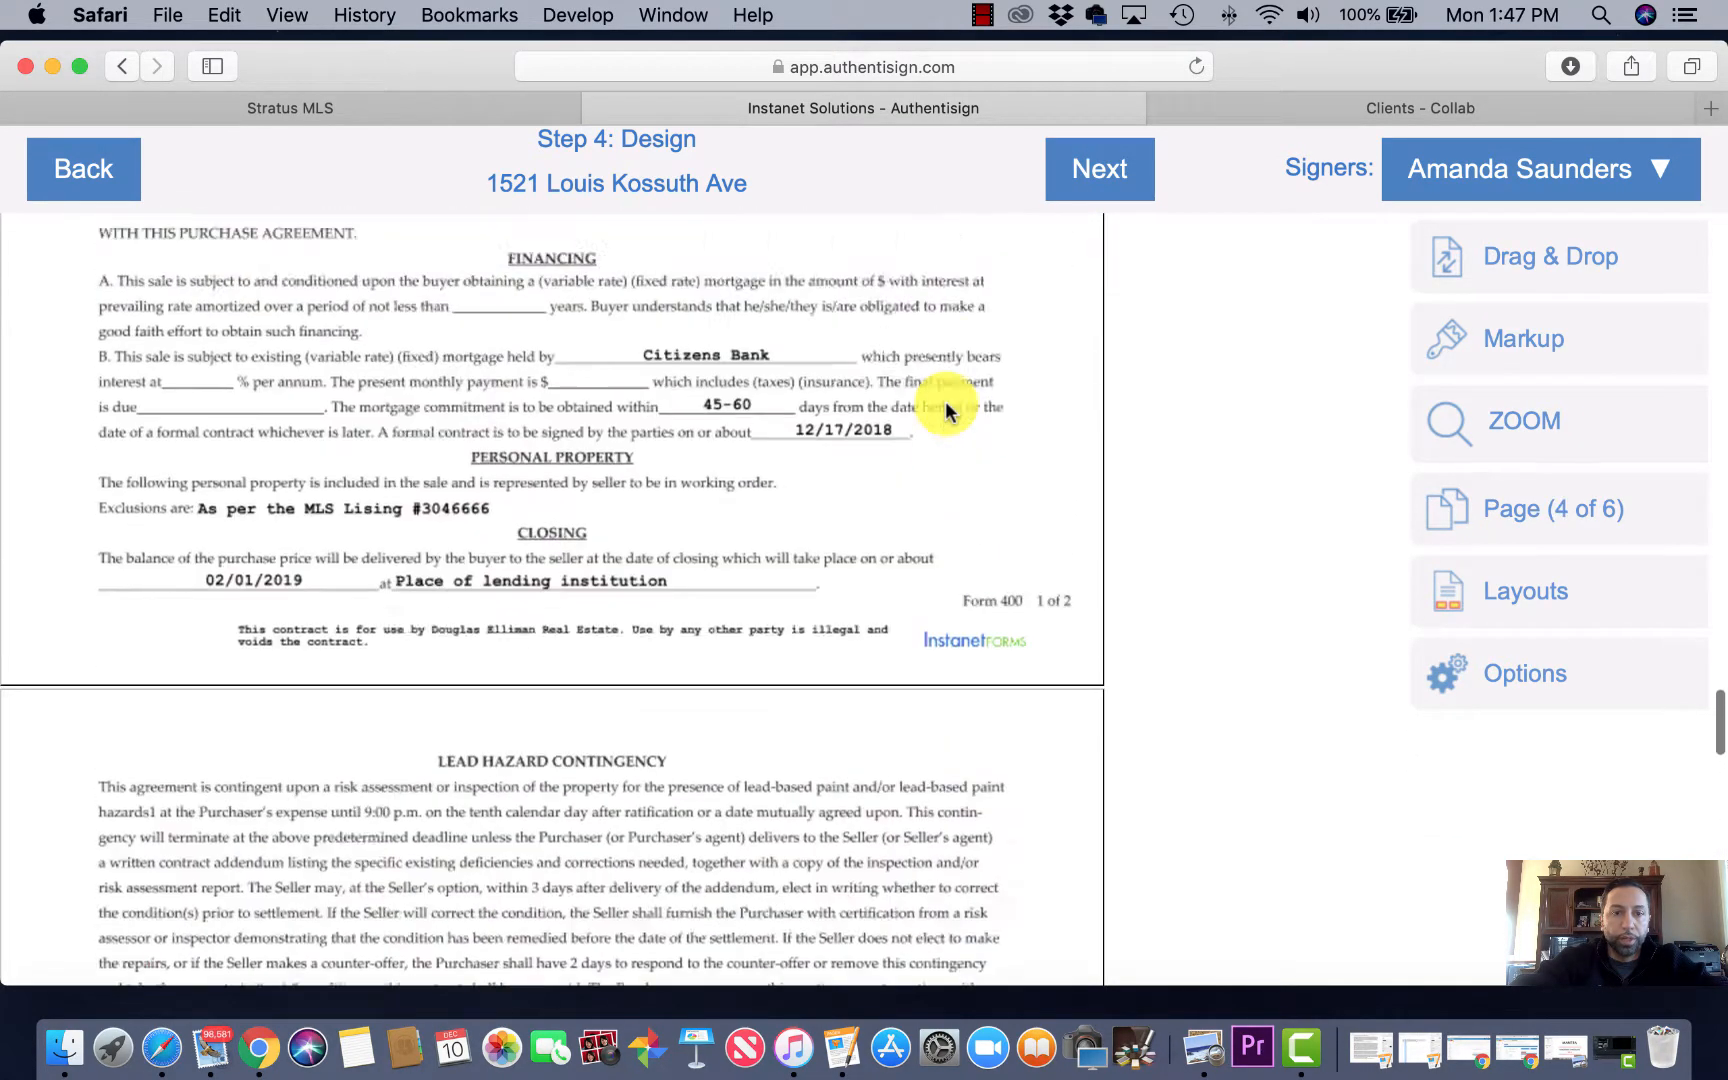
{"action": "scroll", "coordinate": [945, 401], "scroll_direction": "up", "scroll_amount": 15}
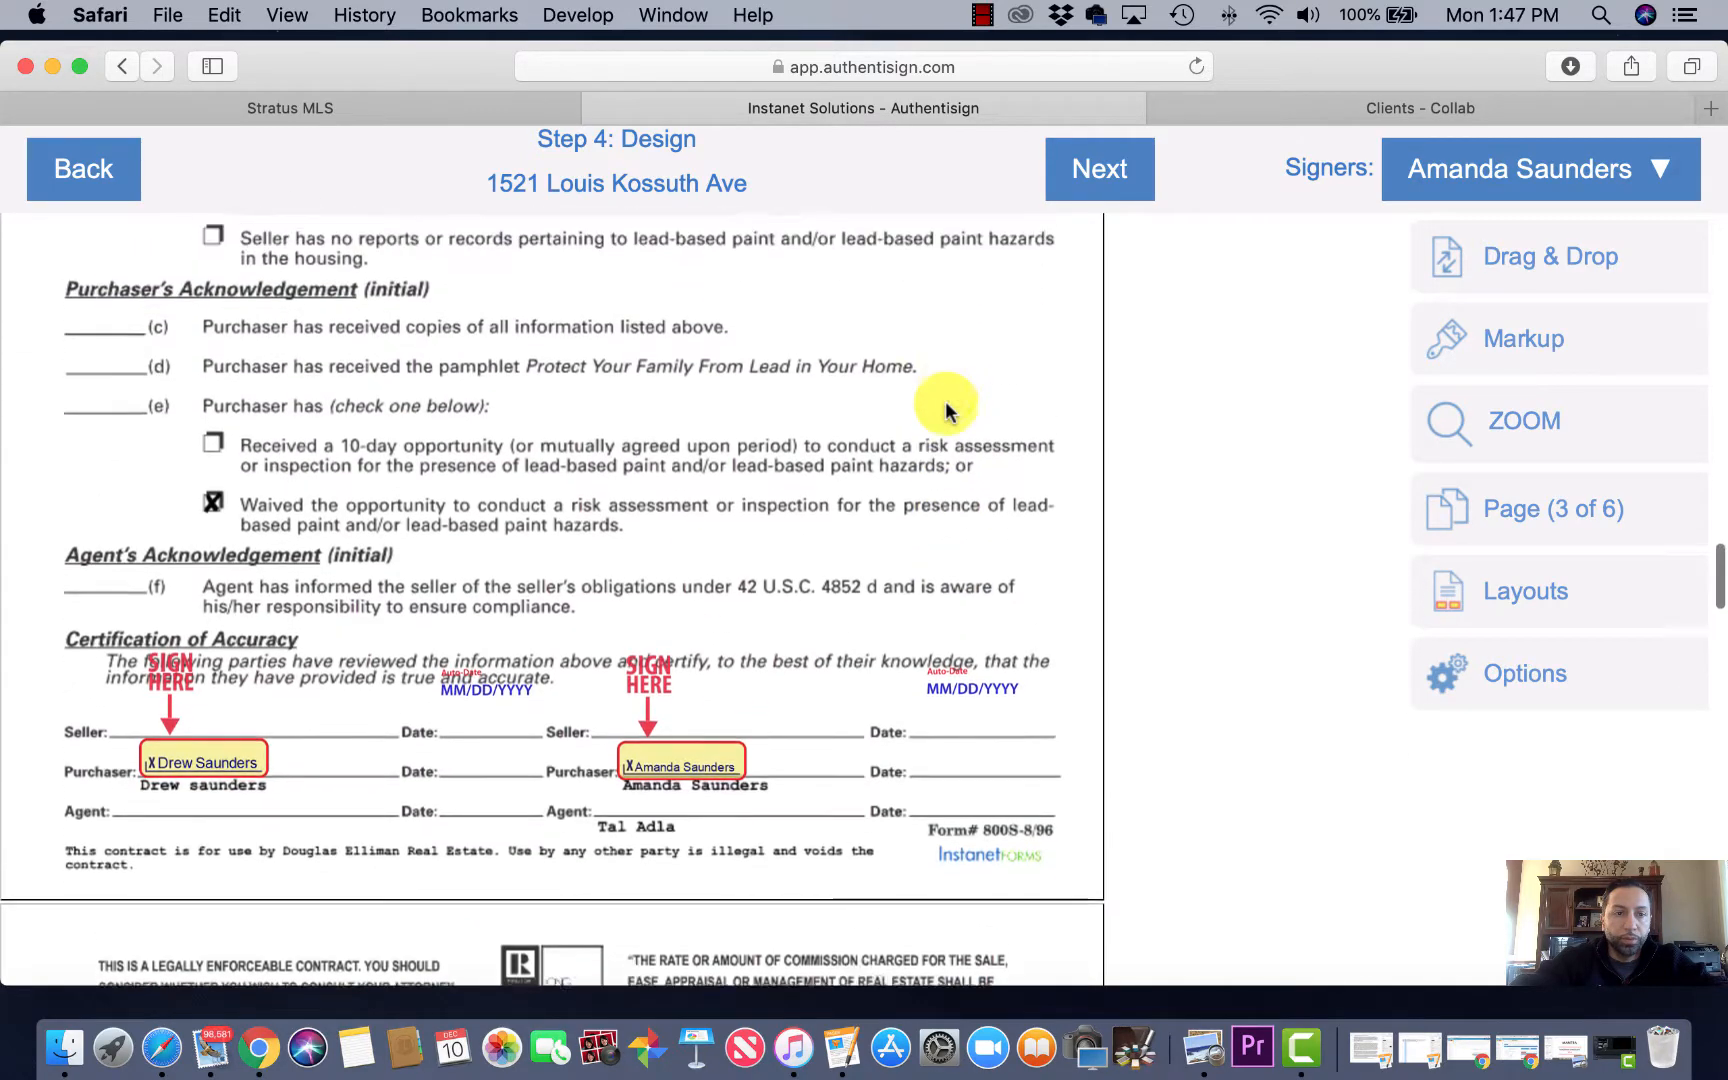
Step: Add an initial field for the second buyer and position it on line (c) of the Purchaser's Acknowledgement
{"action": "left_click", "coordinate": [1540, 258]}
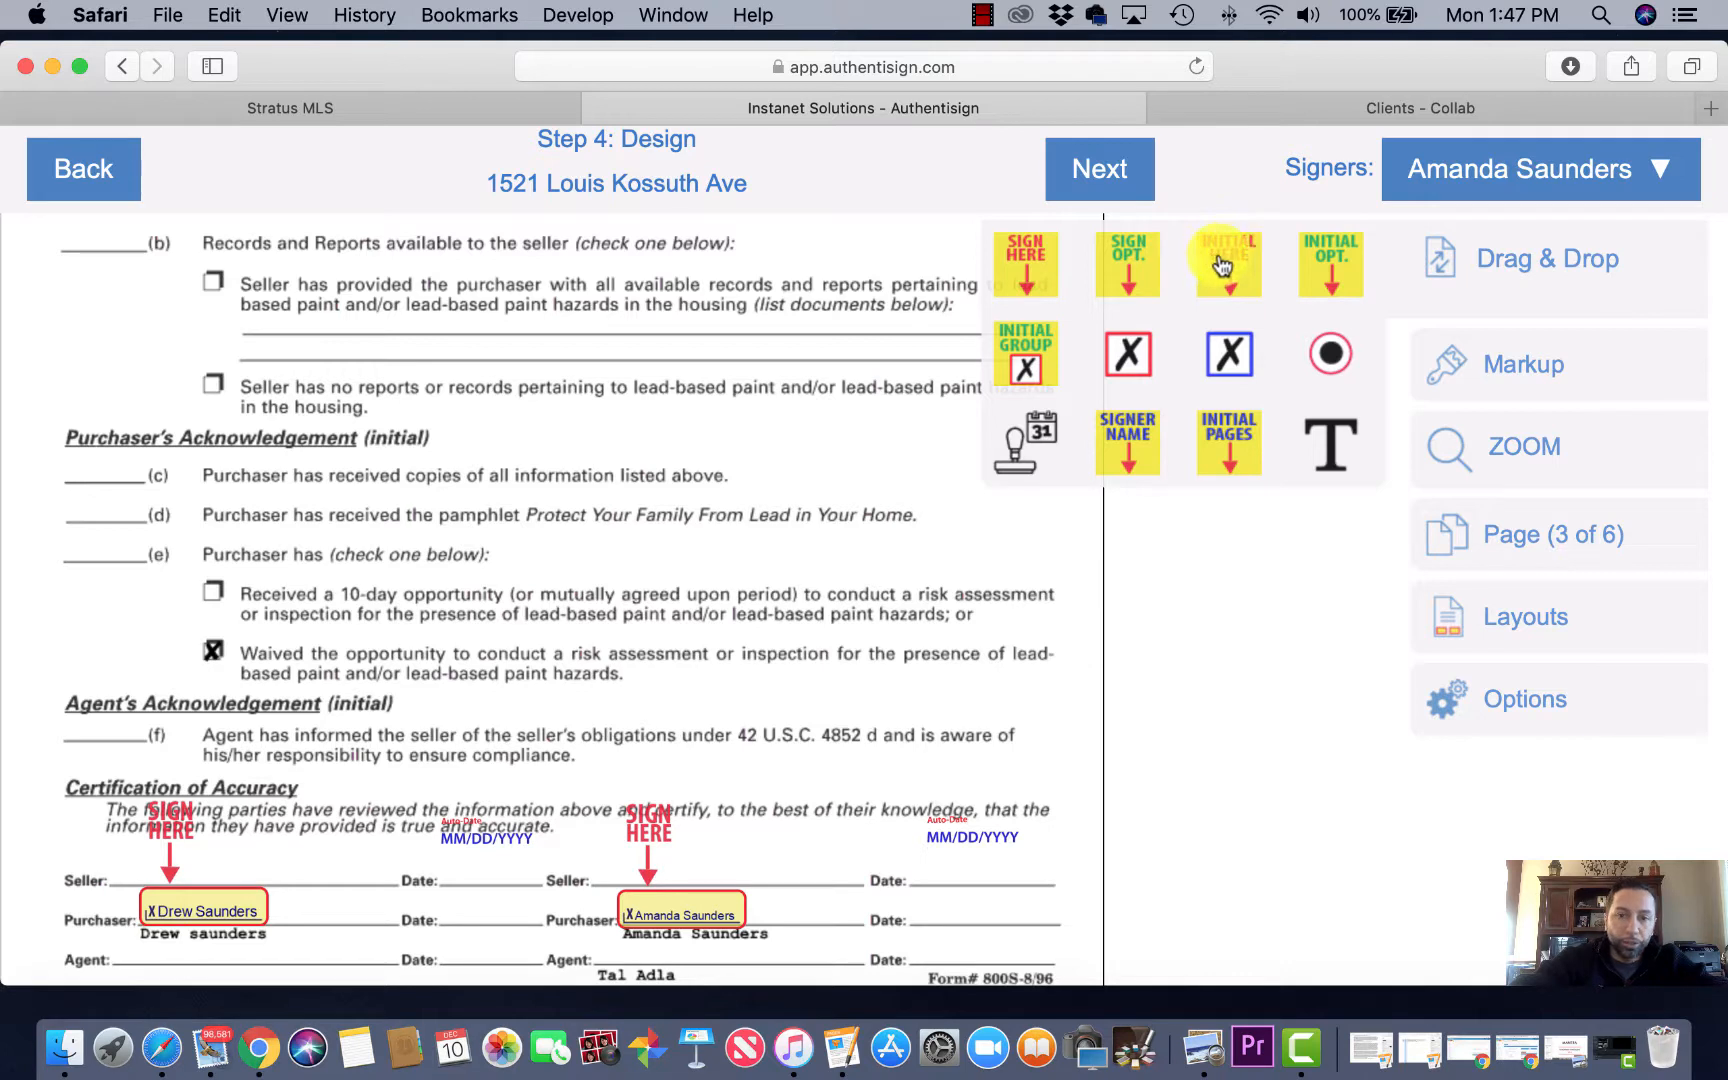
{"action": "left_click", "coordinate": [1238, 260]}
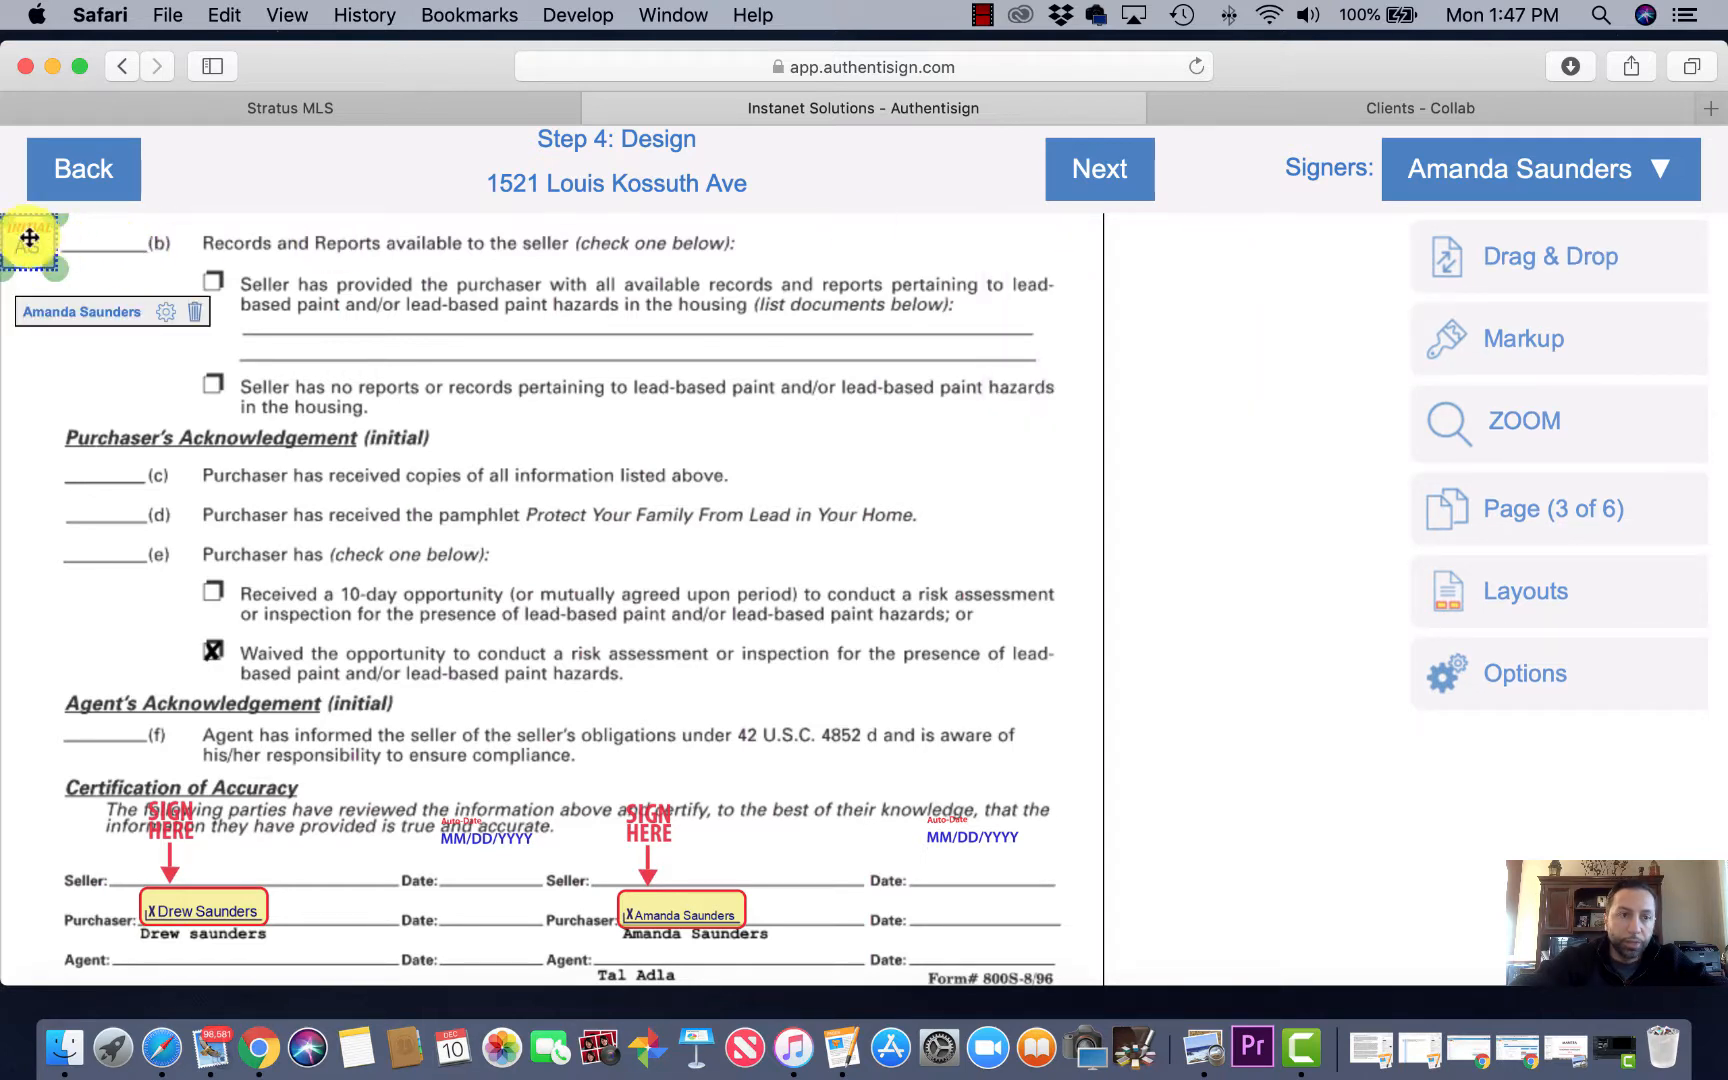
{"action": "left_click_drag", "start_coordinate": [28, 241], "coordinate": [93, 325]}
{"action": "left_click", "coordinate": [238, 400]}
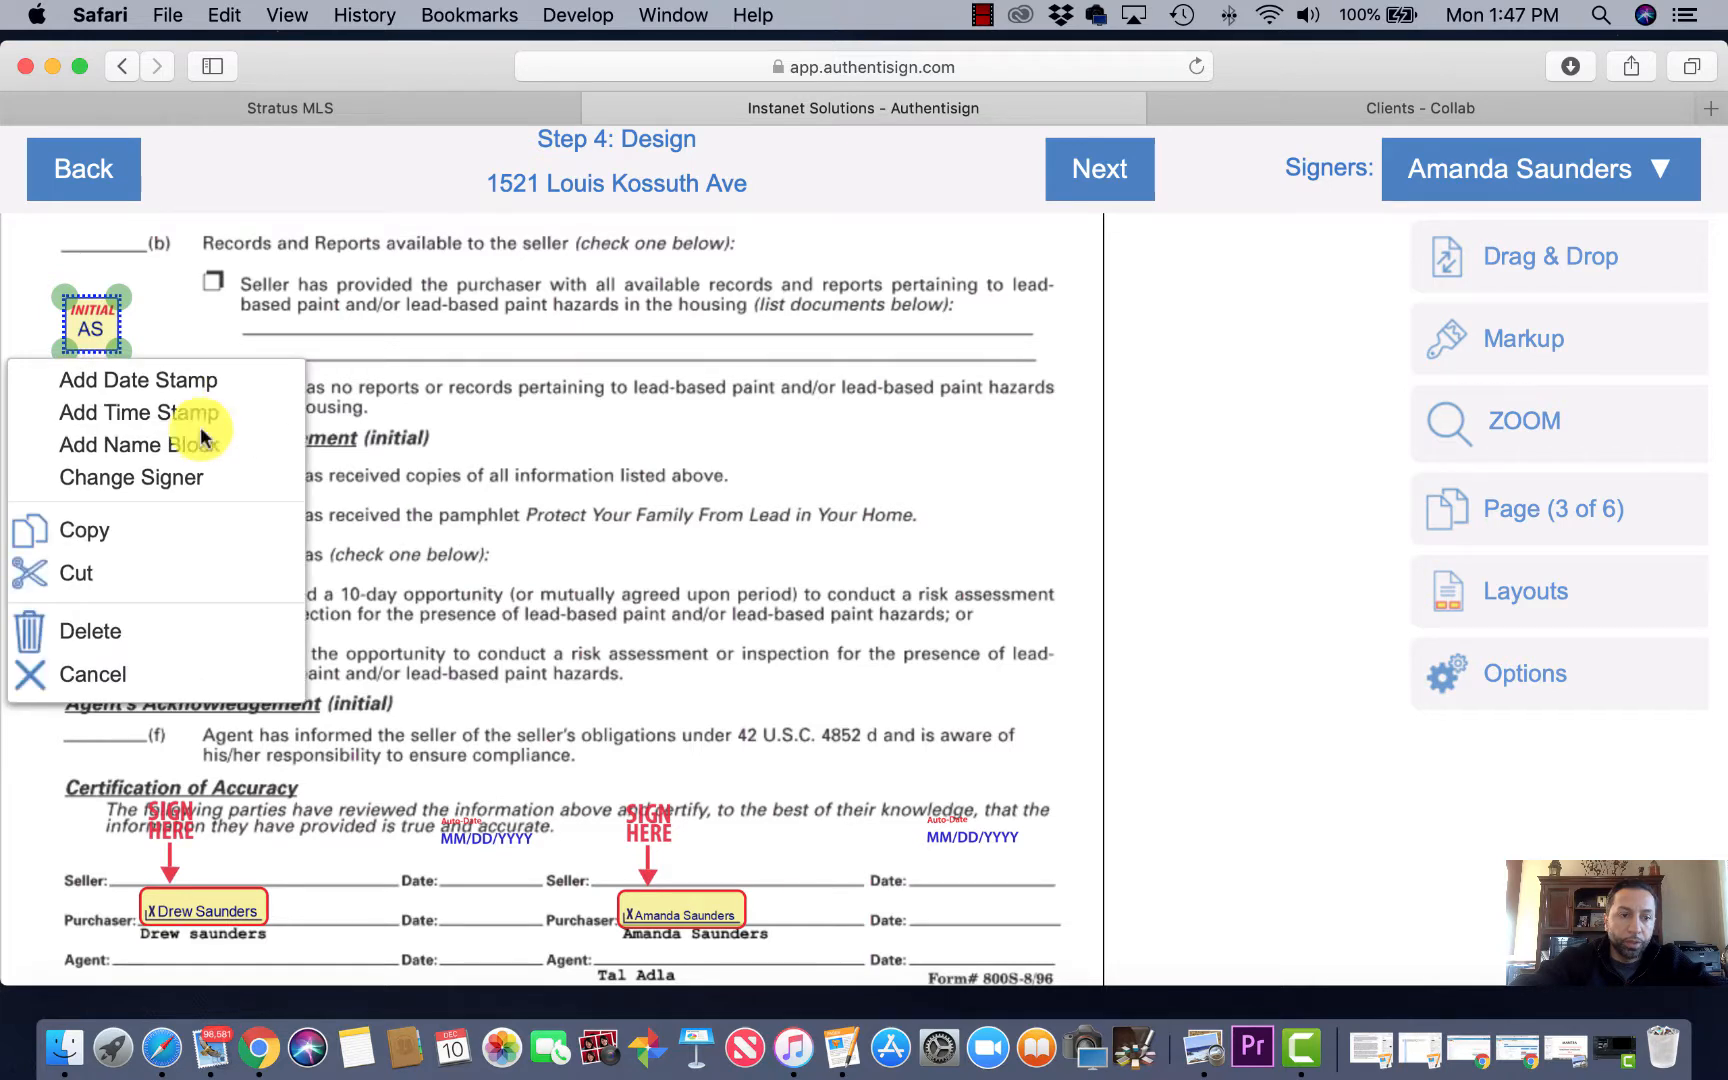
{"action": "left_click", "coordinate": [108, 540]}
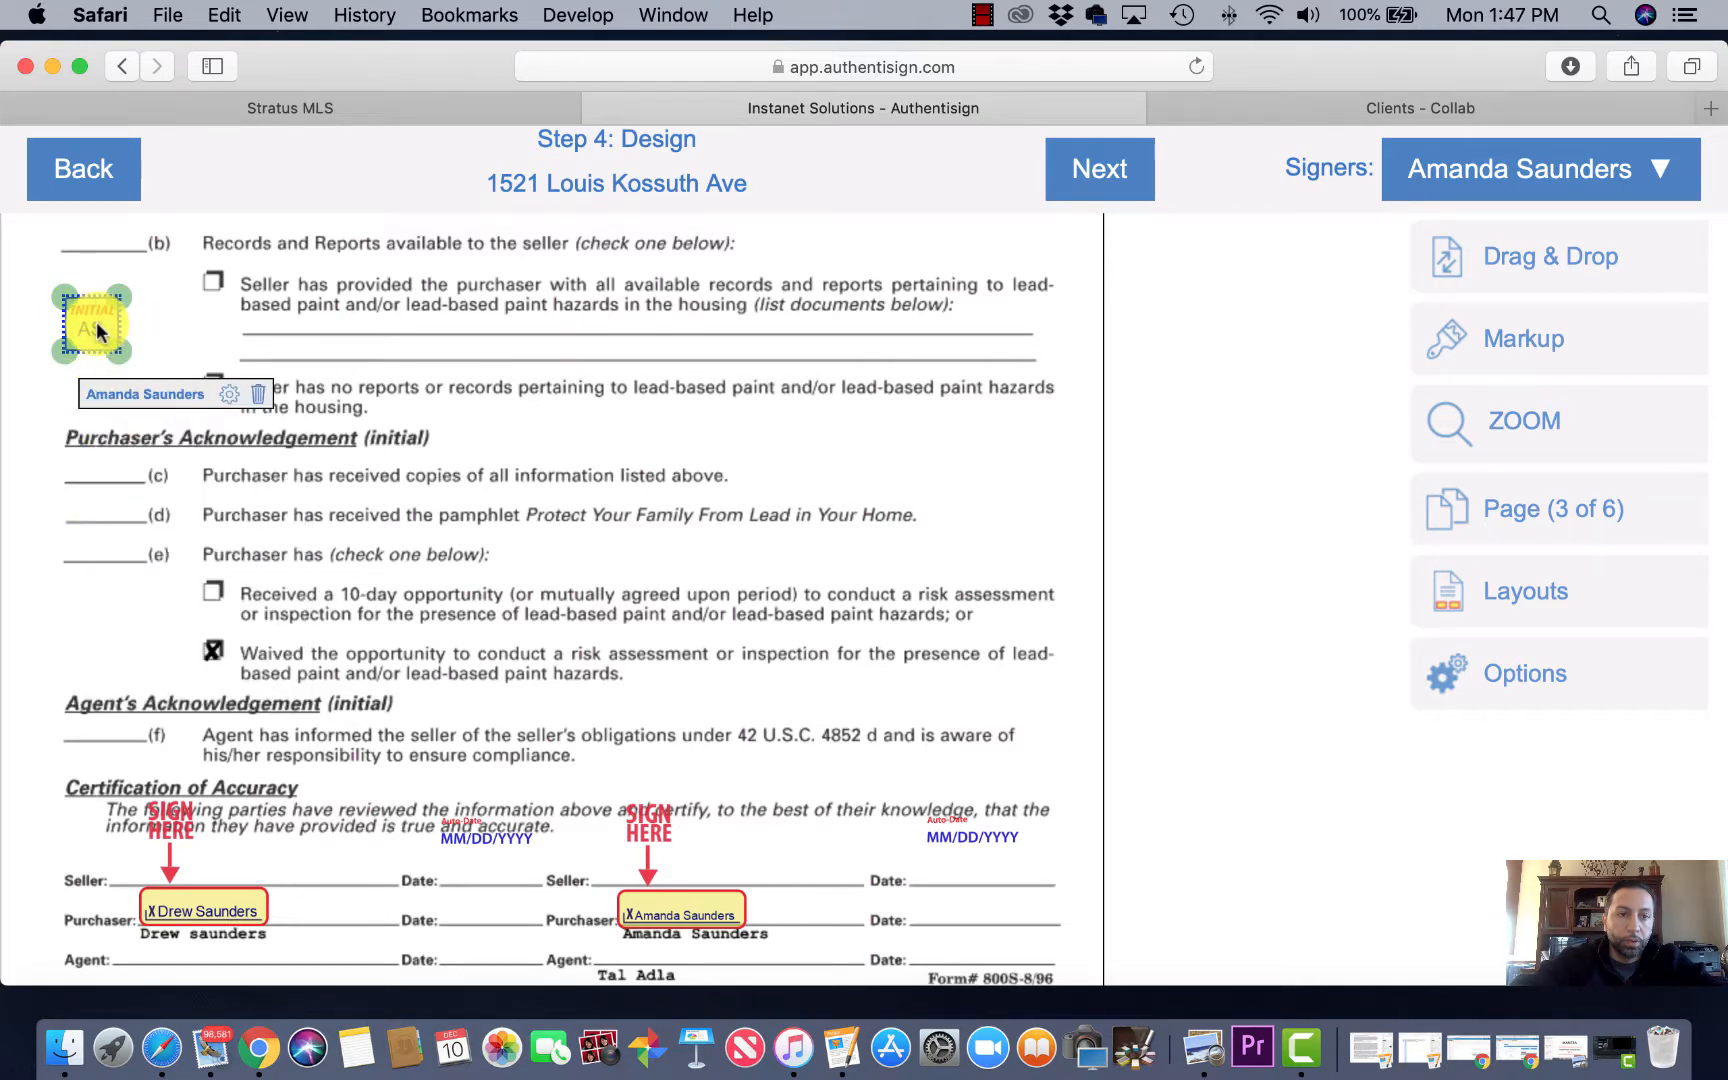
{"action": "left_click_drag", "start_coordinate": [92, 326], "coordinate": [94, 462]}
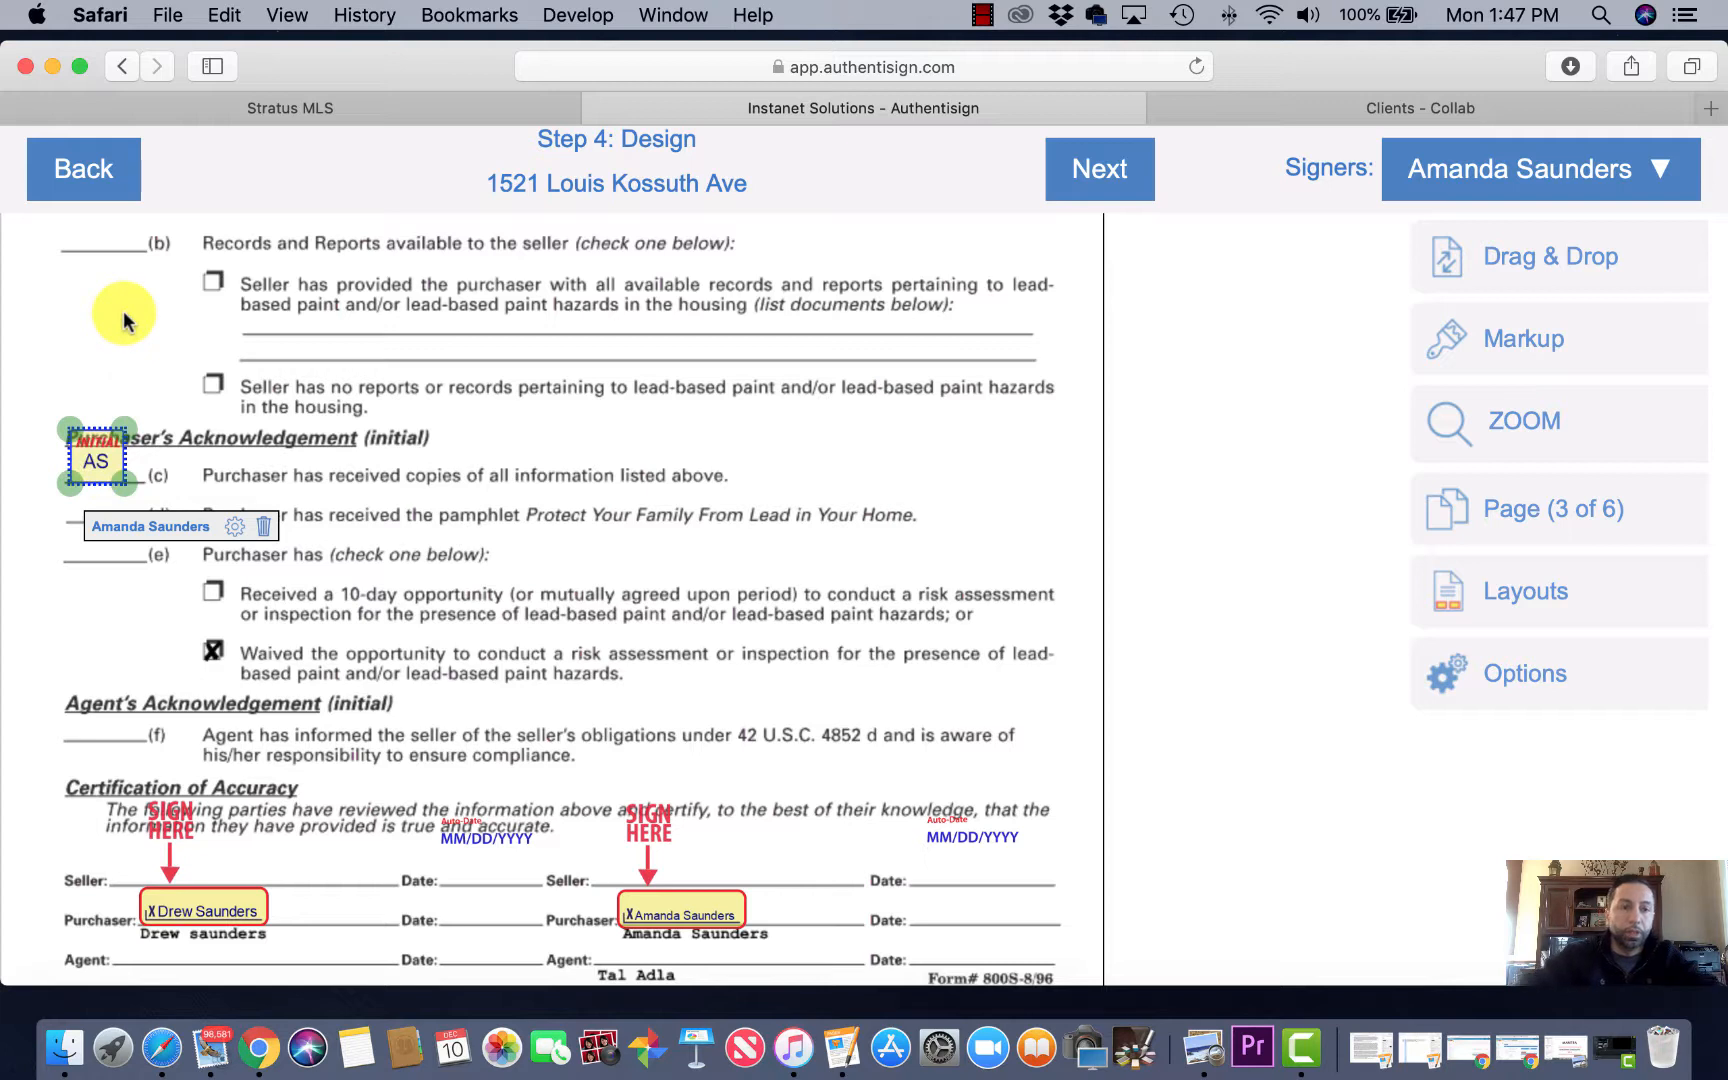
{"action": "left_click", "coordinate": [138, 372]}
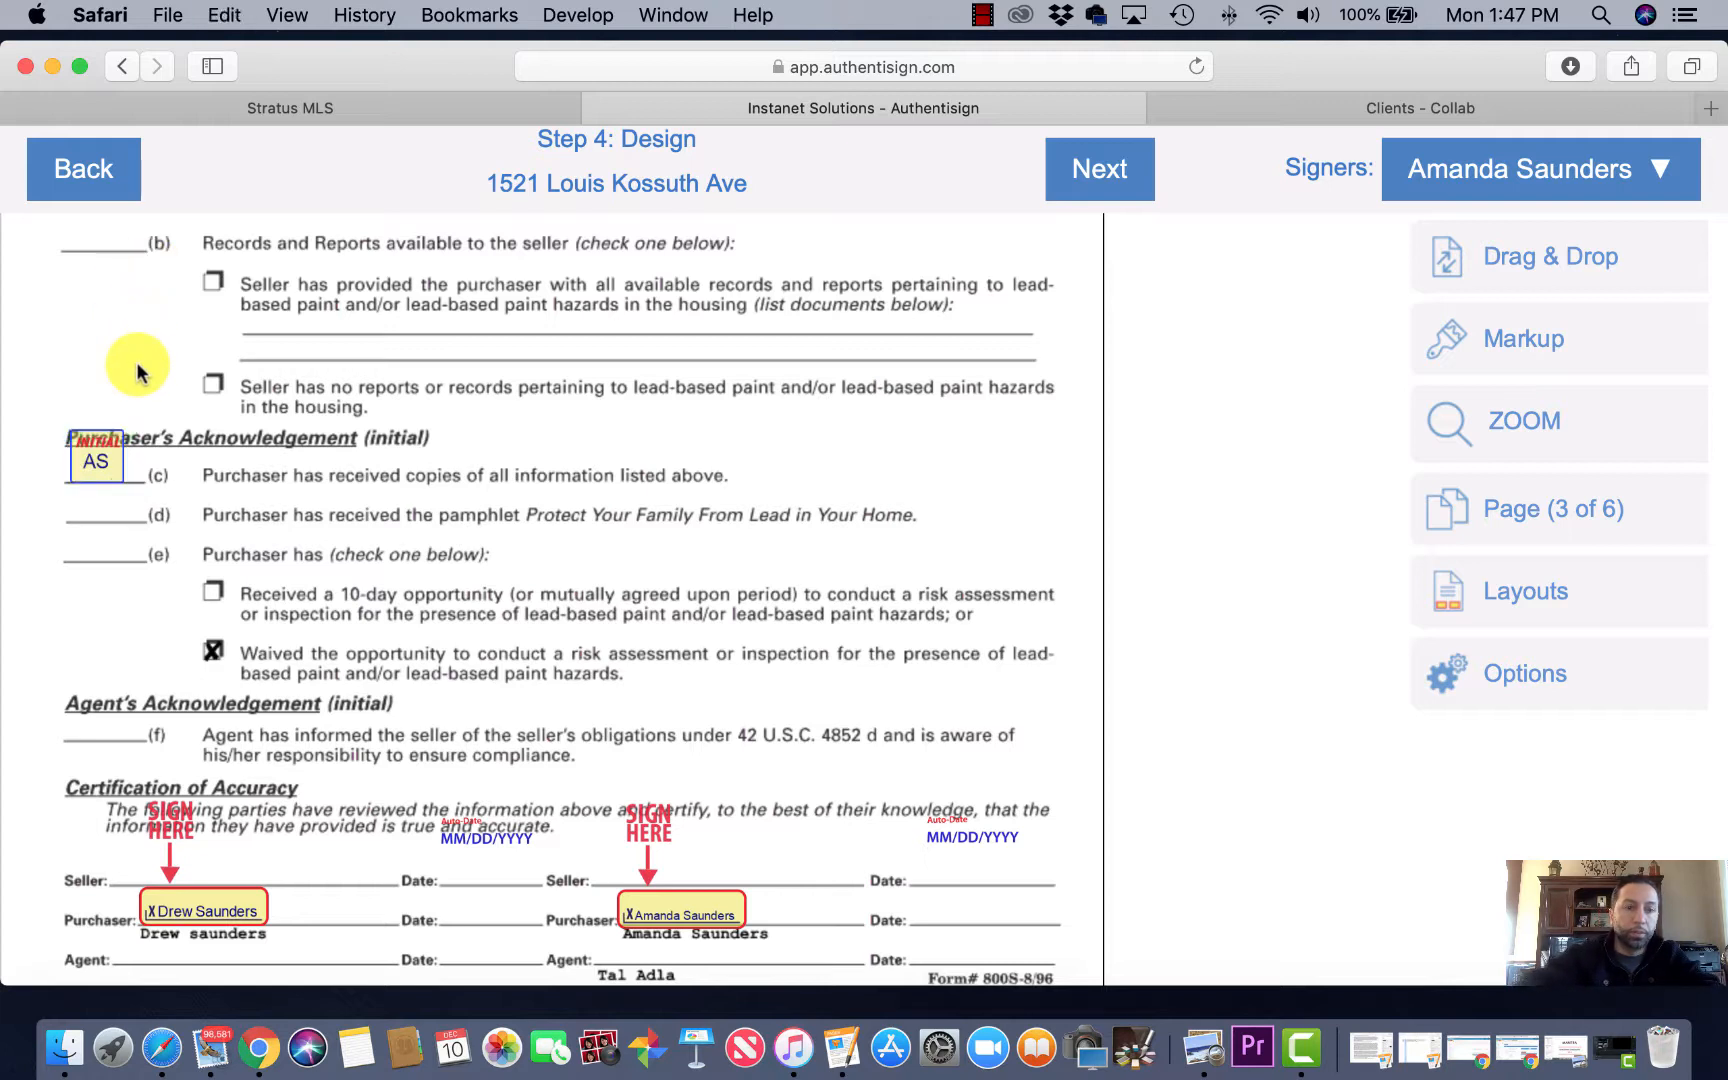
Step: Drag two more Initial Here fields onto lines (d) and (e) for the second buyer
{"action": "left_click", "coordinate": [1533, 252]}
{"action": "left_click", "coordinate": [1219, 259]}
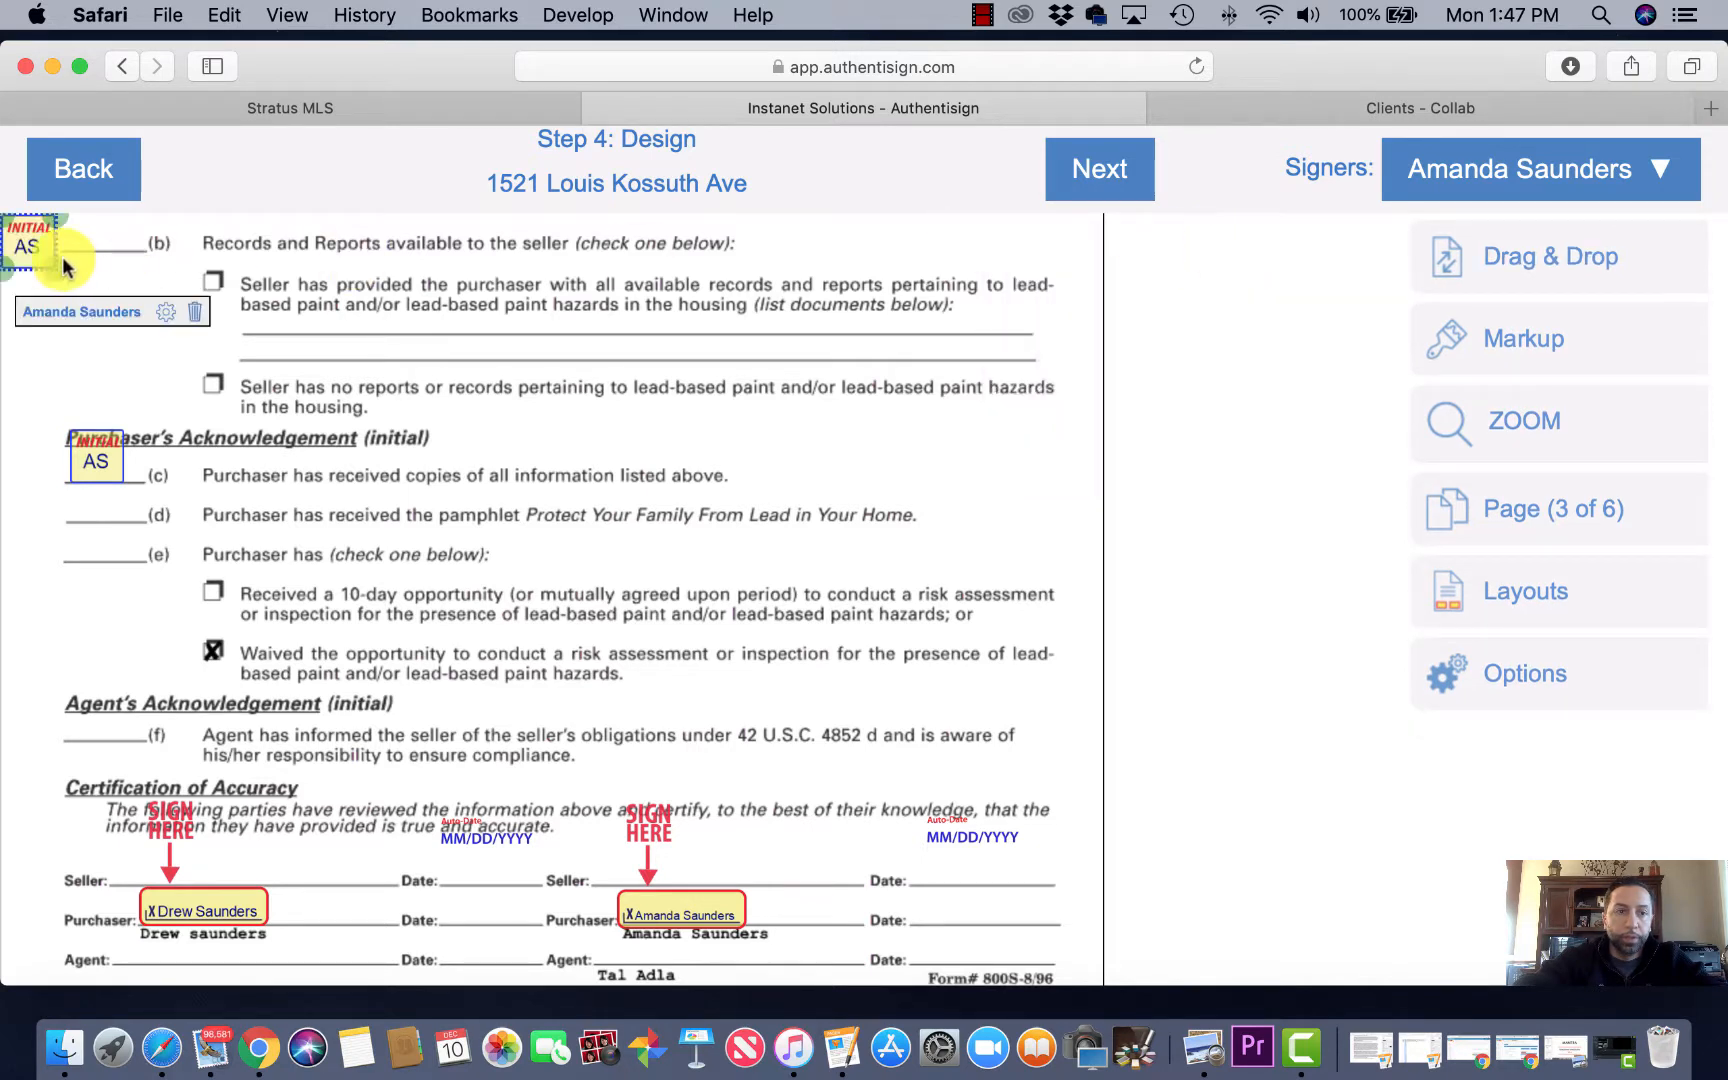
{"action": "left_click_drag", "start_coordinate": [27, 240], "coordinate": [92, 495]}
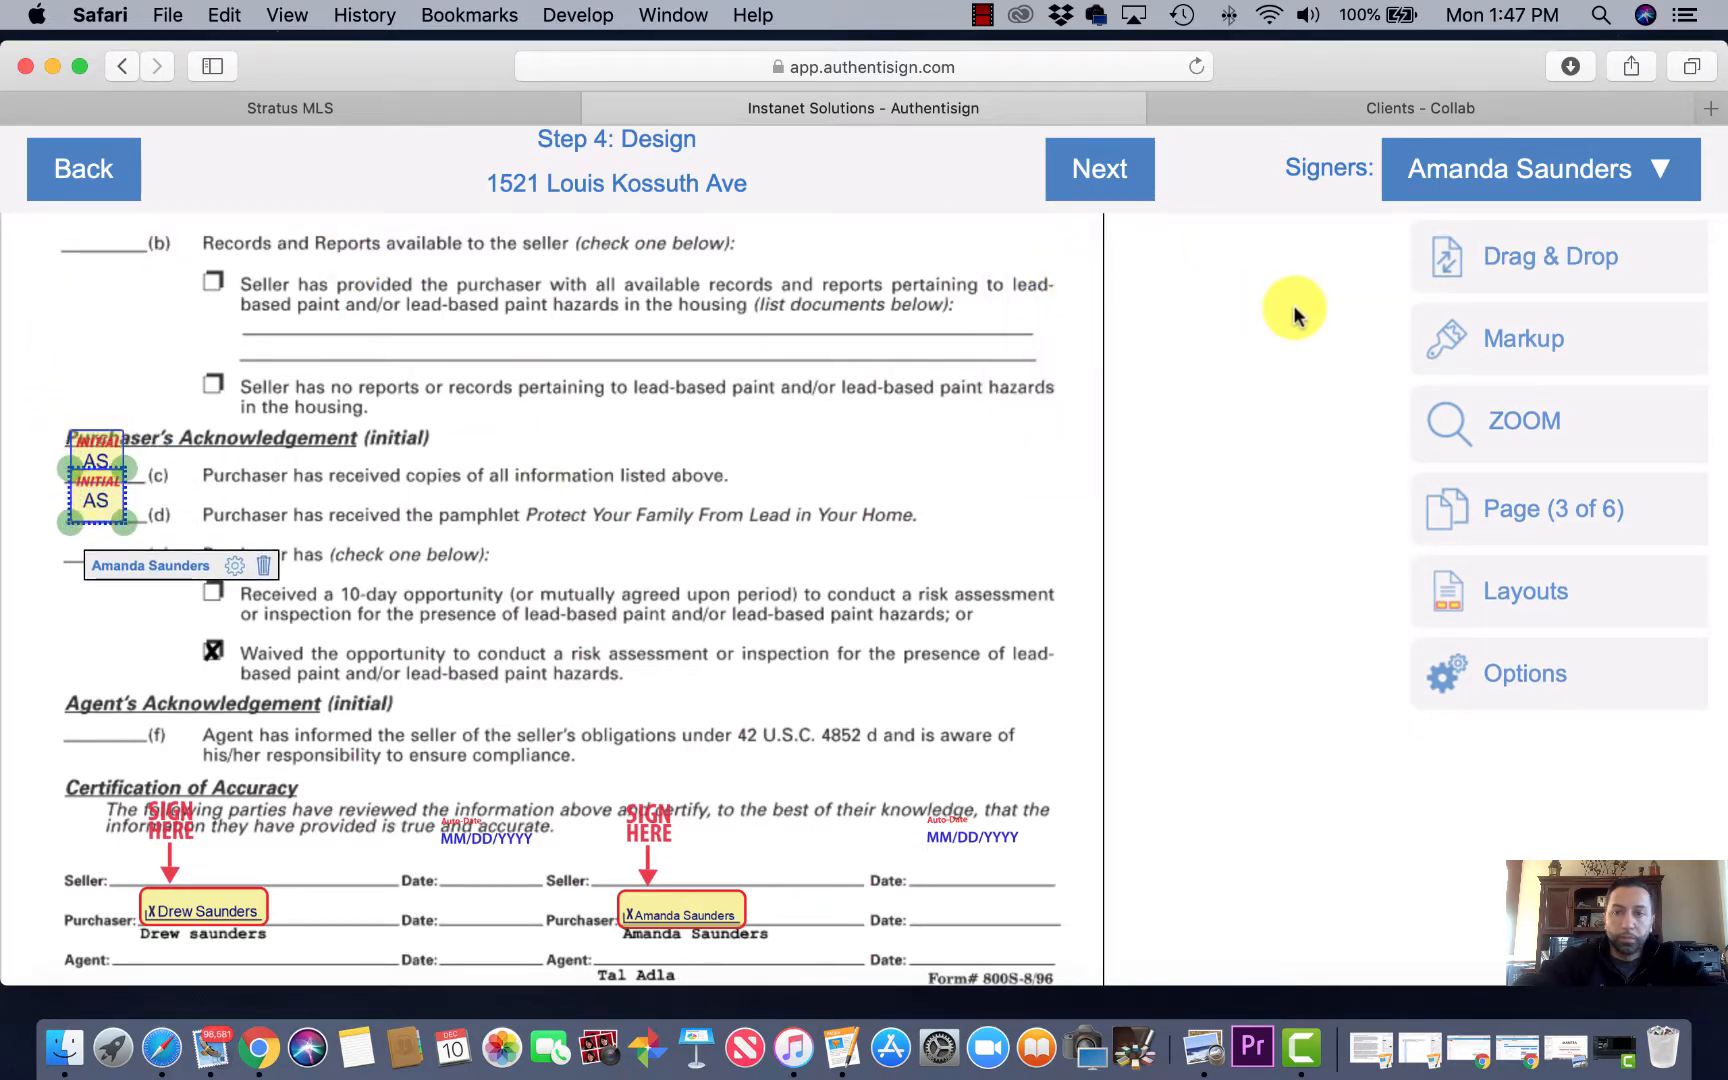
{"action": "left_click", "coordinate": [1524, 255]}
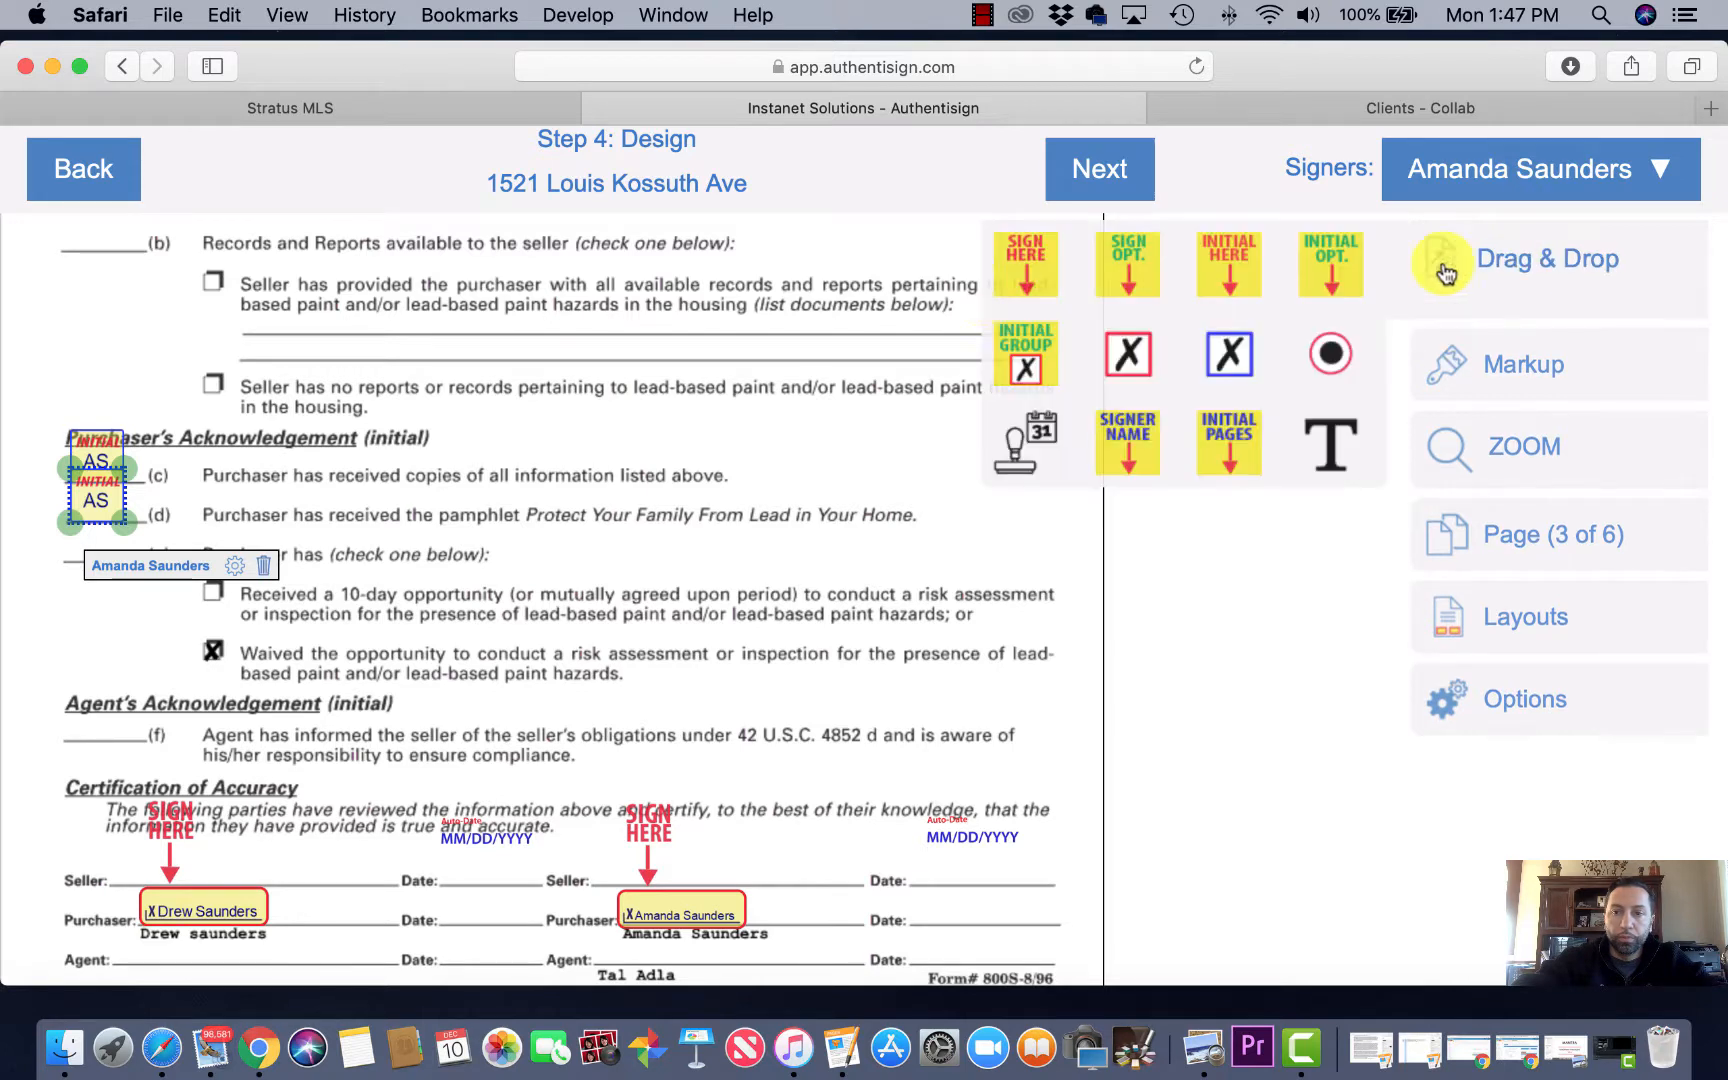
{"action": "left_click", "coordinate": [1222, 262]}
{"action": "left_click_drag", "start_coordinate": [31, 247], "coordinate": [107, 546]}
{"action": "left_click_drag", "start_coordinate": [103, 548], "coordinate": [97, 542]}
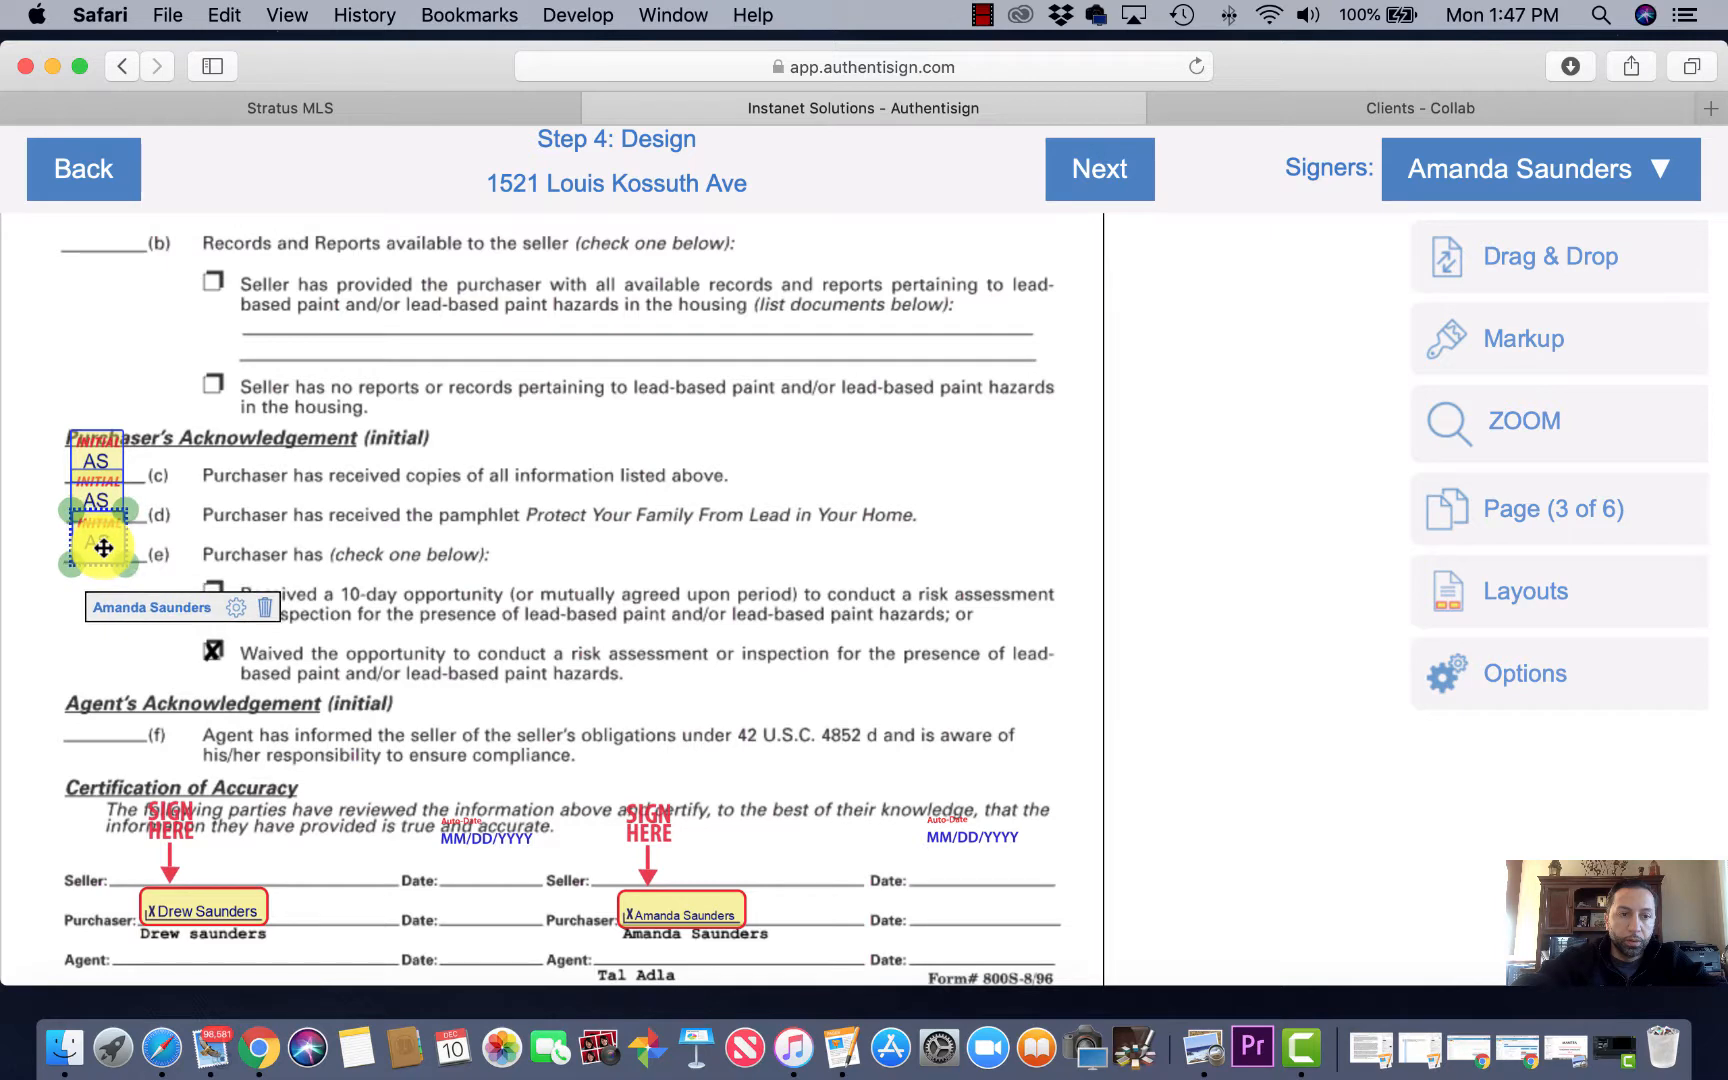
{"action": "left_click", "coordinate": [393, 597]}
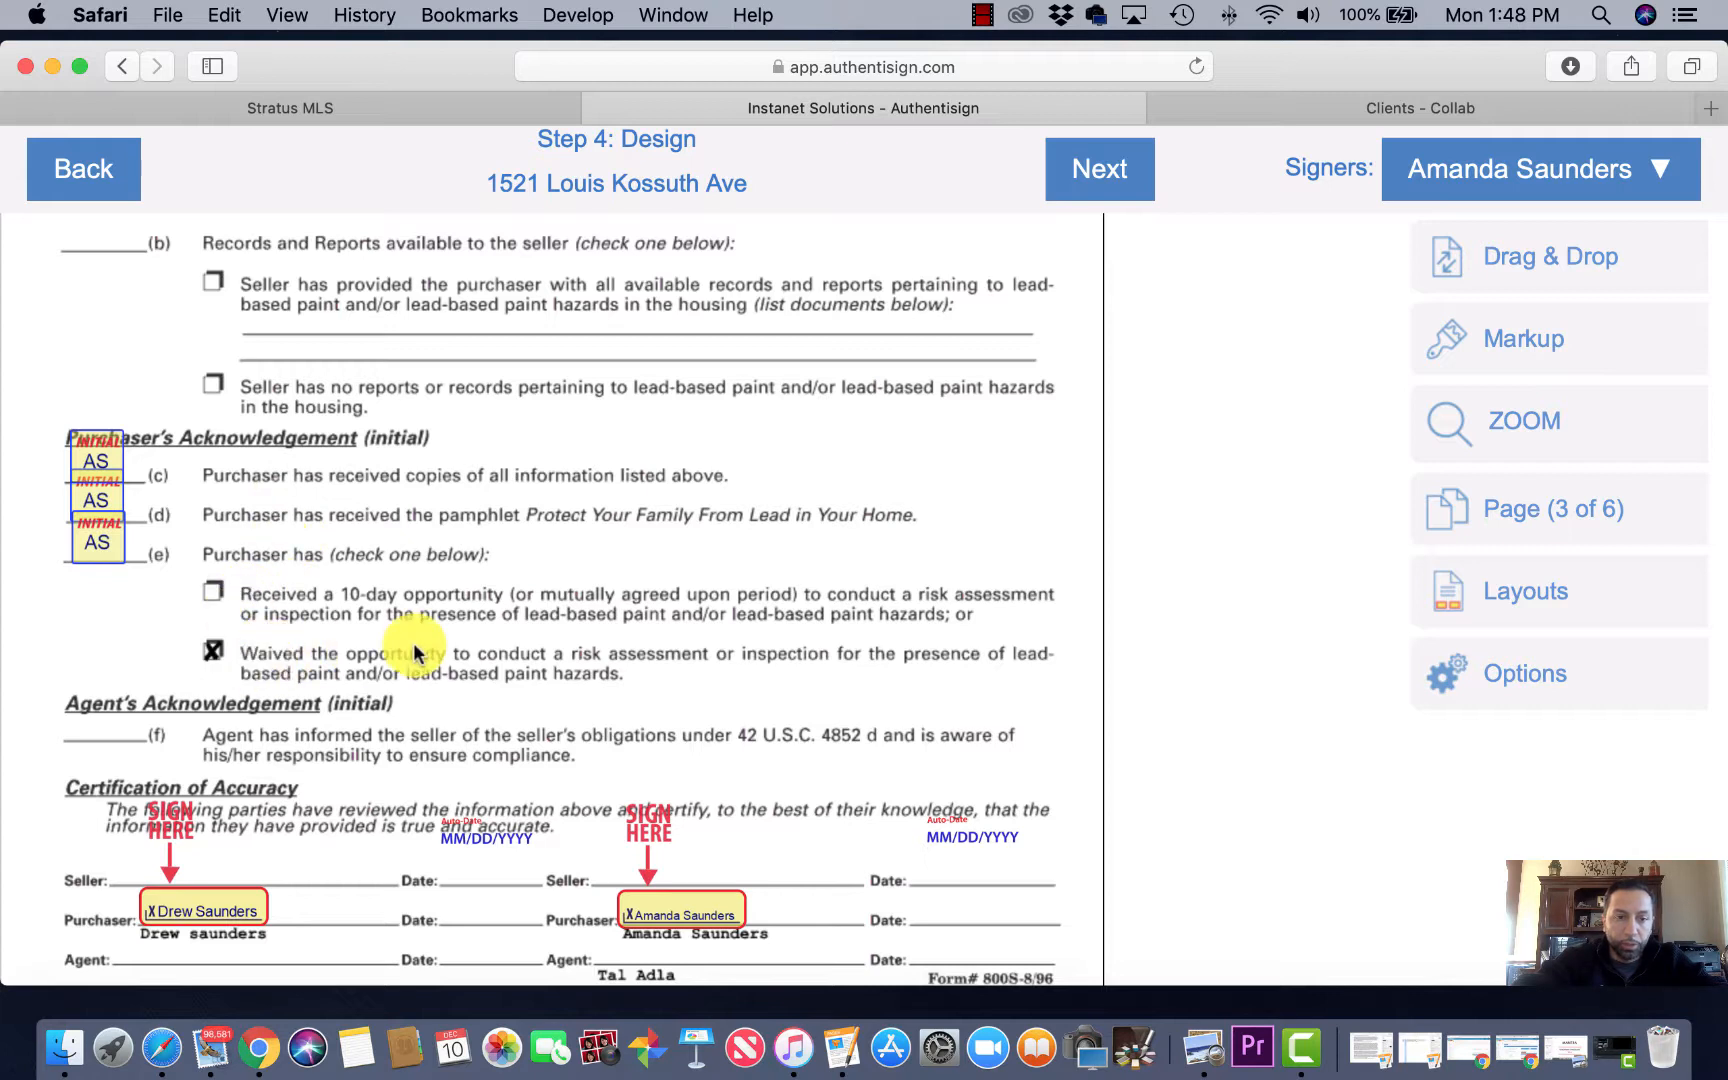
{"action": "scroll", "coordinate": [265, 670], "scroll_direction": "down", "scroll_amount": 2}
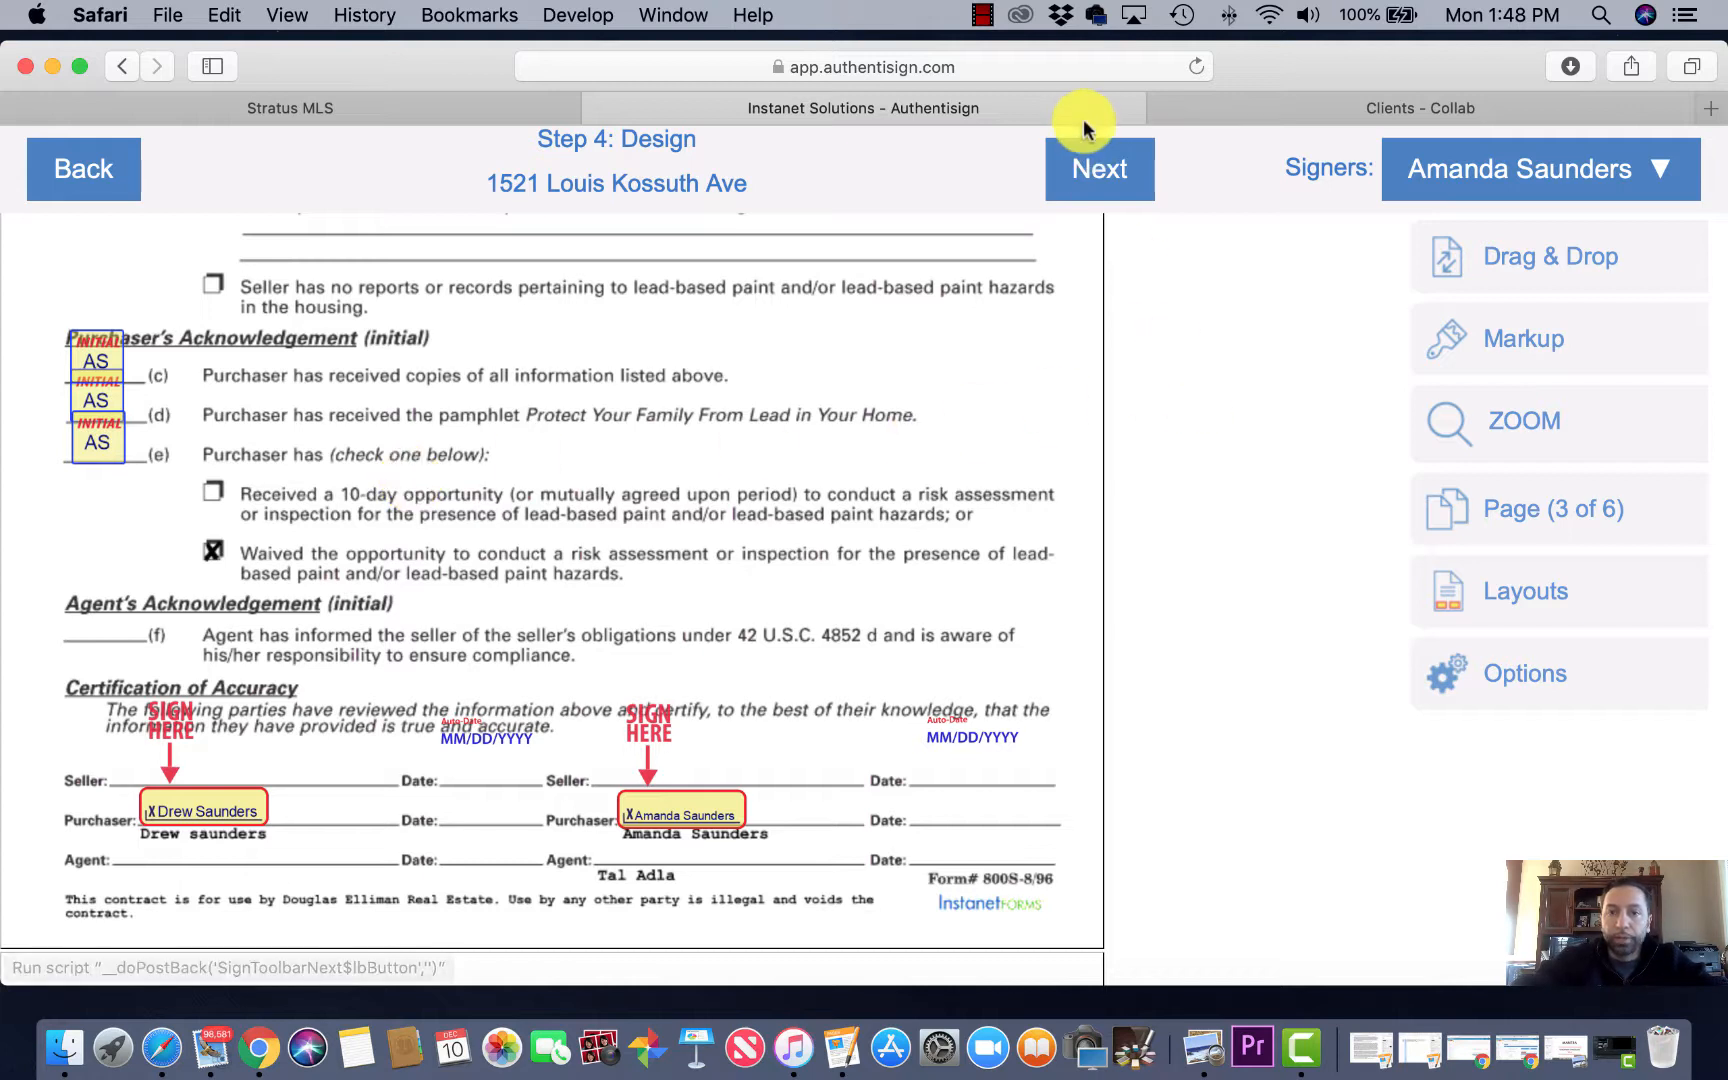
Step: Complete the Design step and choose to customize the invitation email subject and text
{"action": "left_click", "coordinate": [1099, 170]}
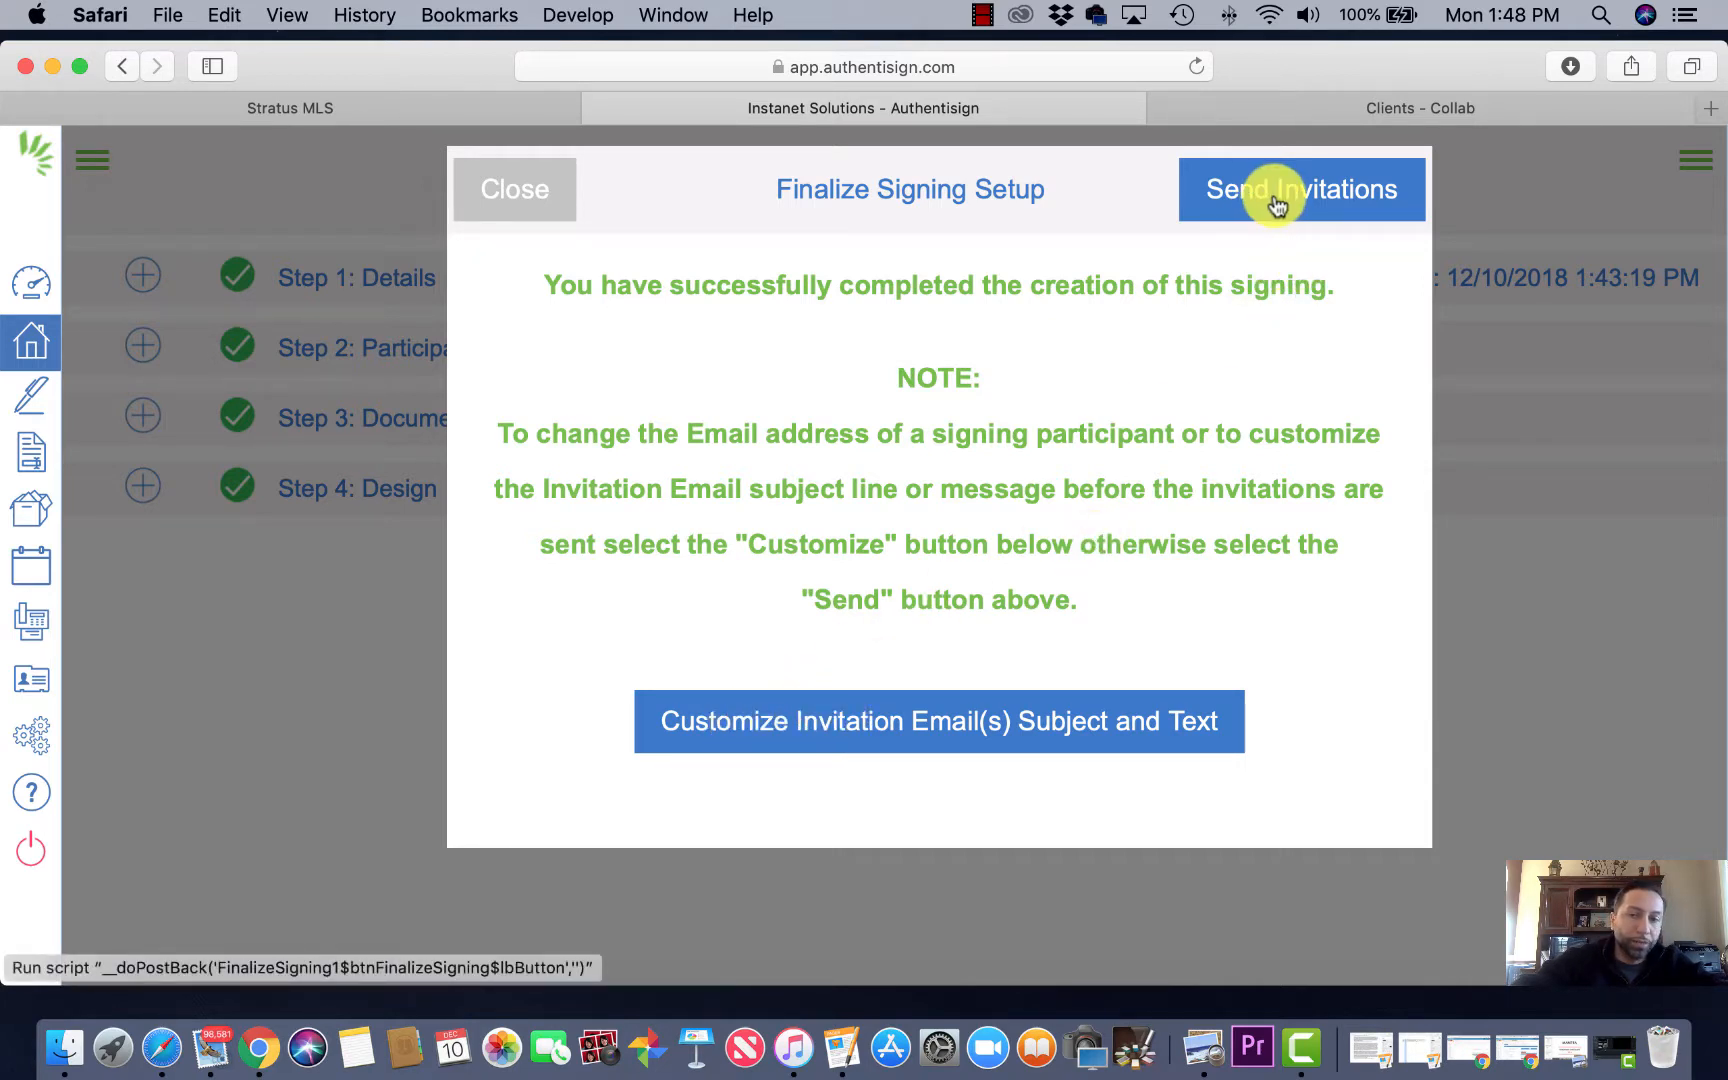
{"action": "left_click", "coordinate": [807, 721]}
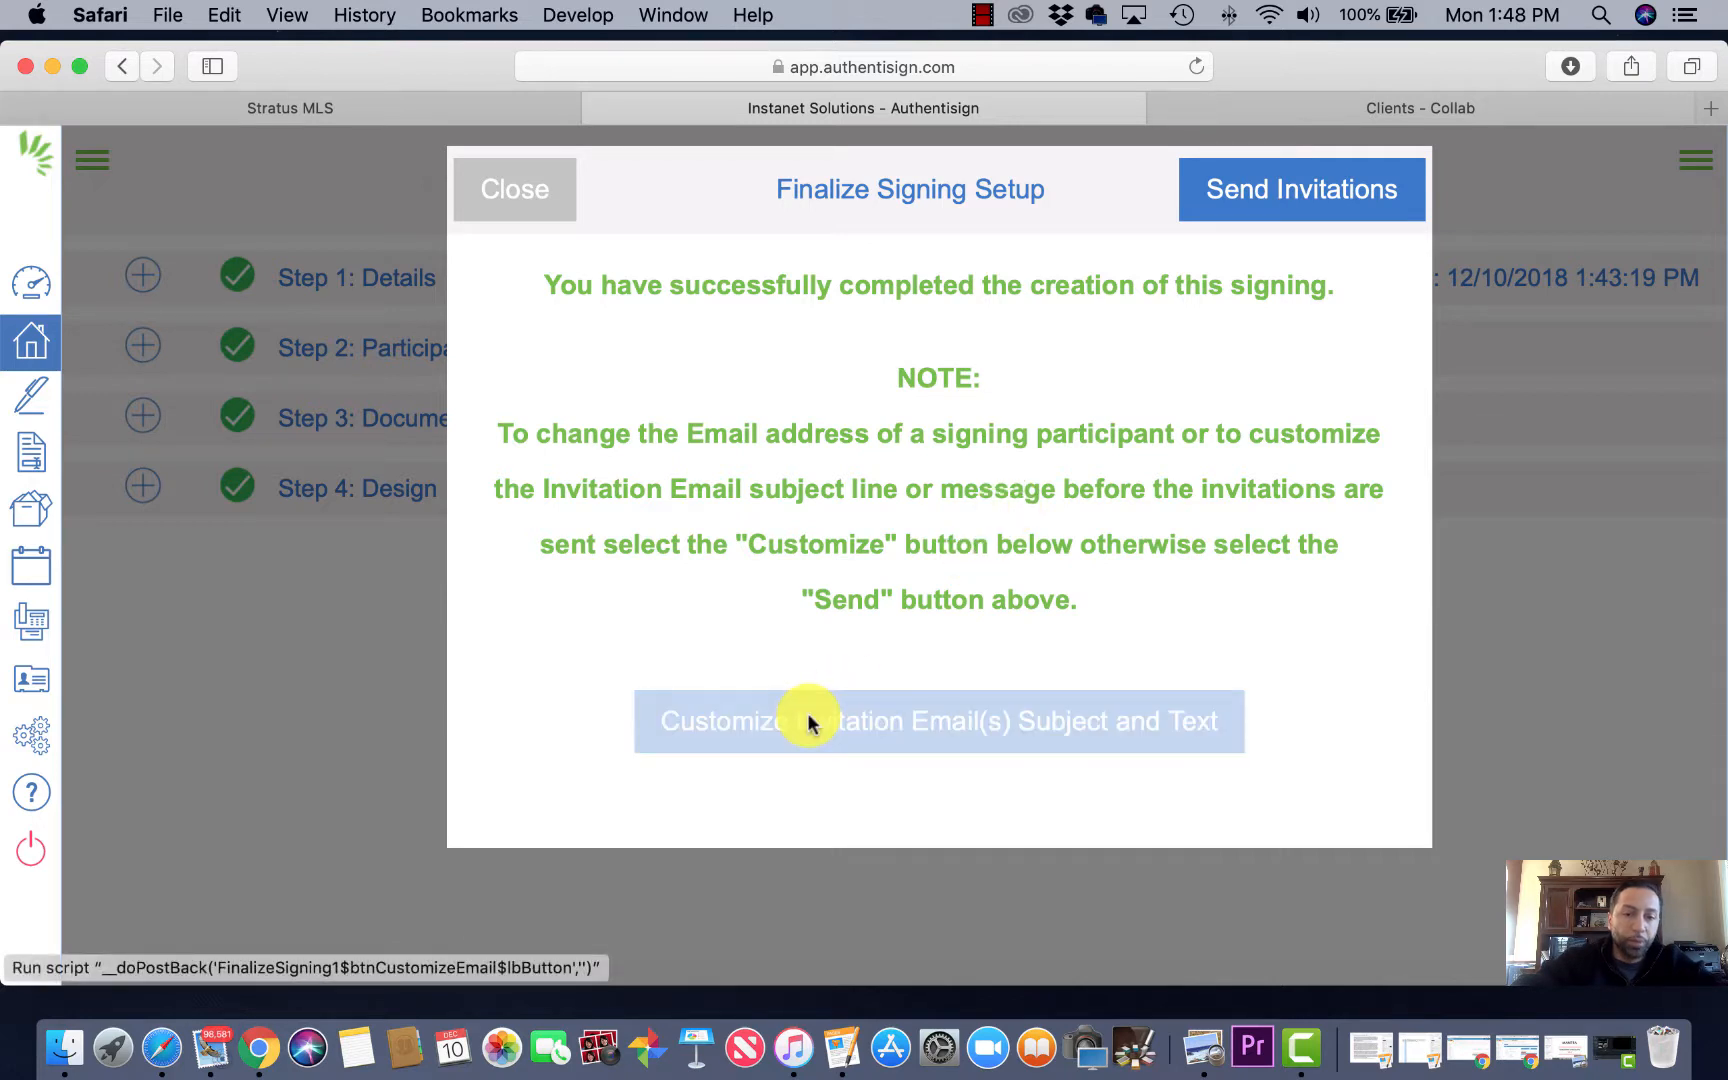
{"action": "left_click", "coordinate": [806, 366]}
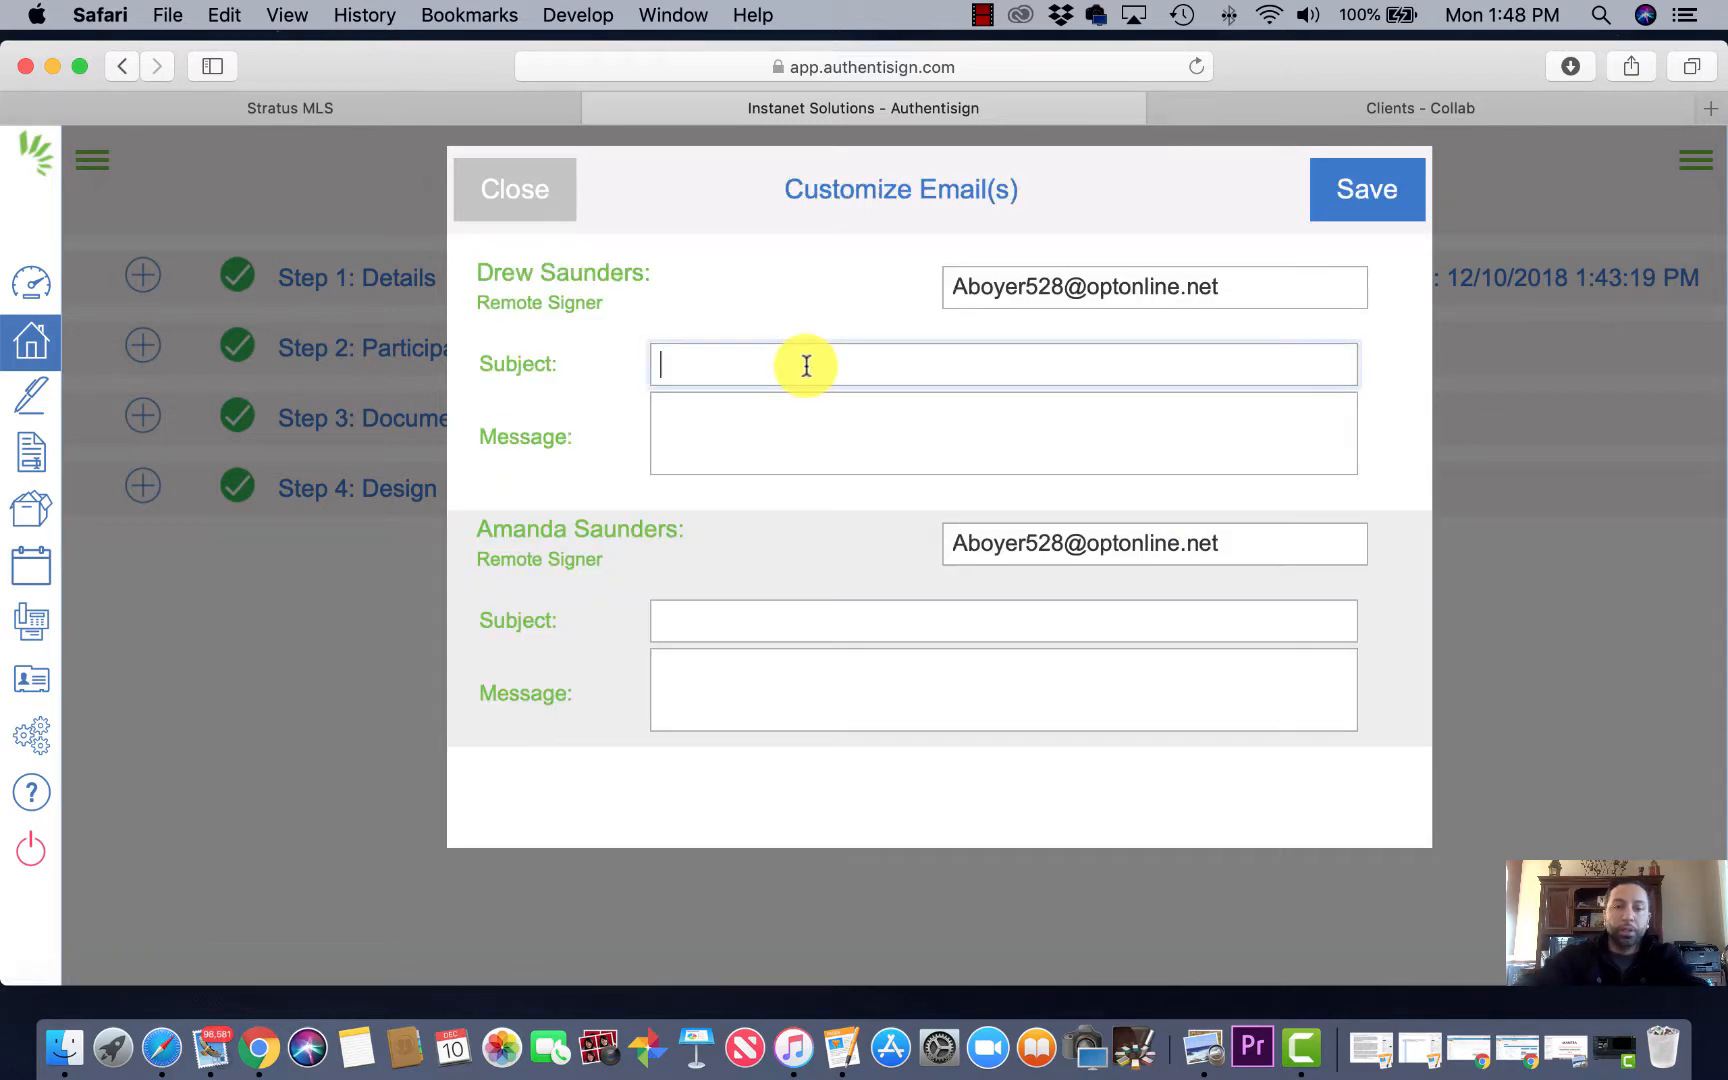
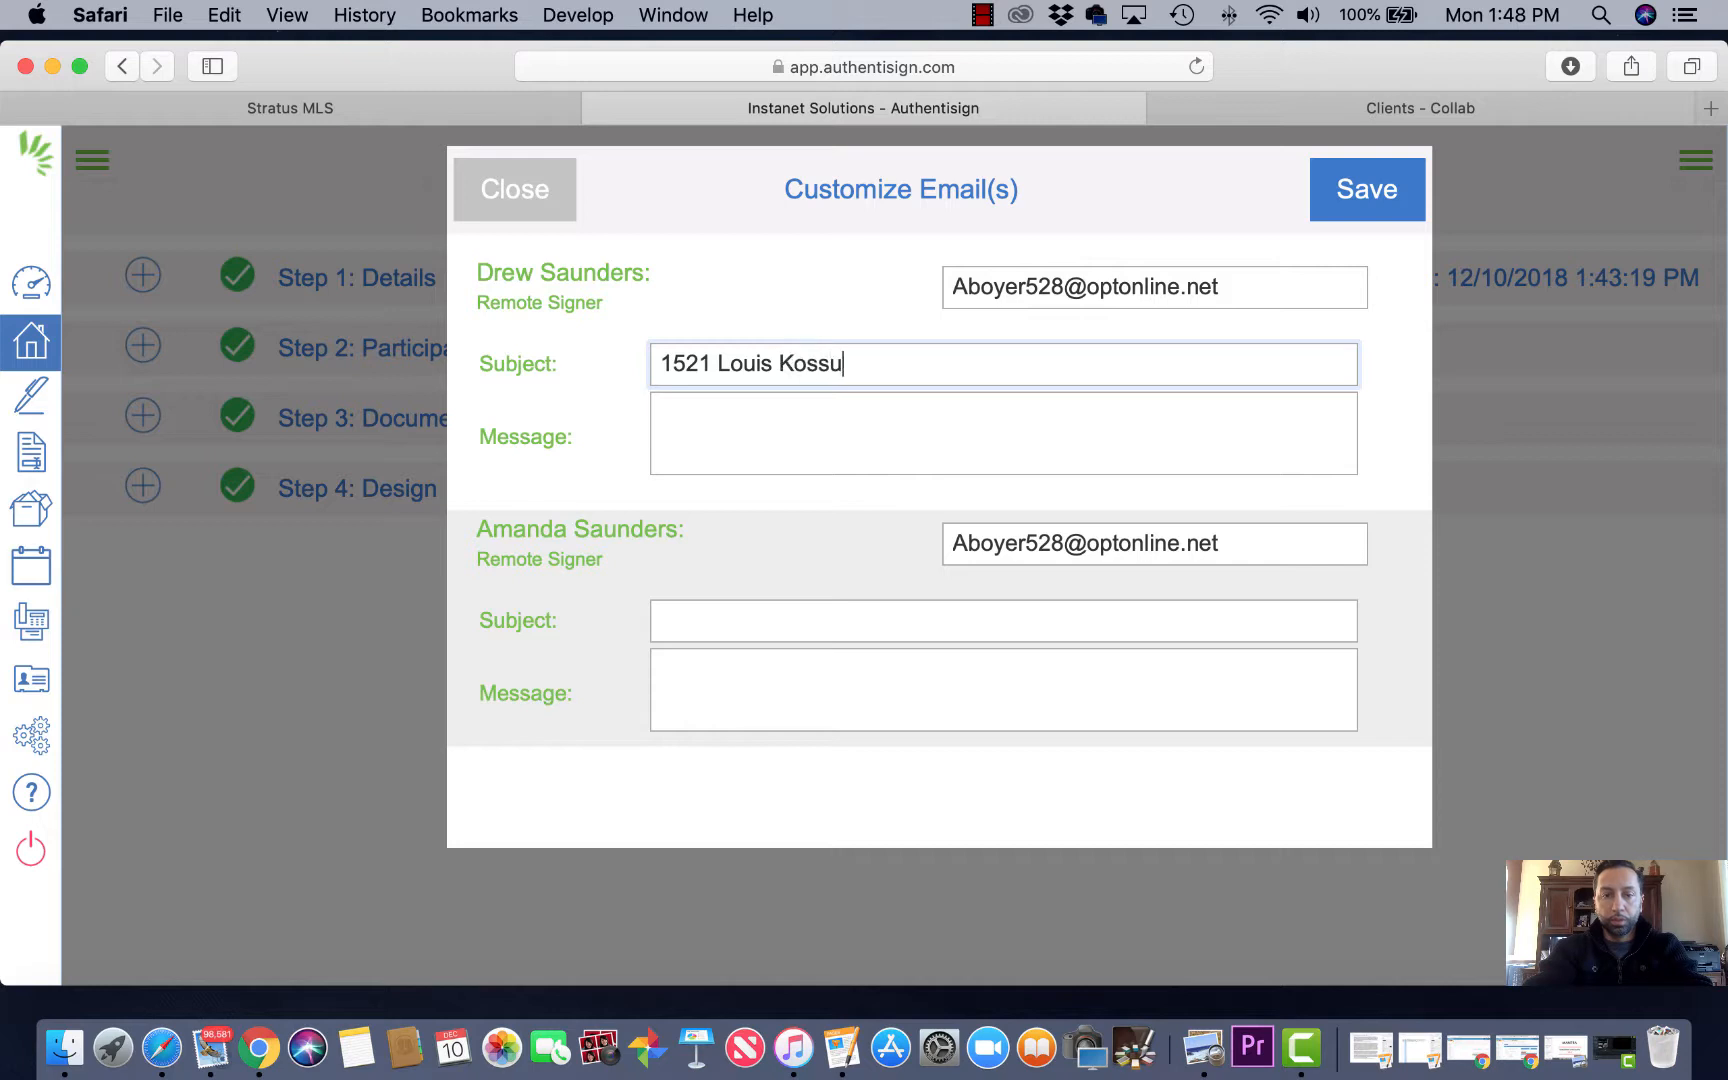
{"action": "left_click", "coordinate": [749, 406]}
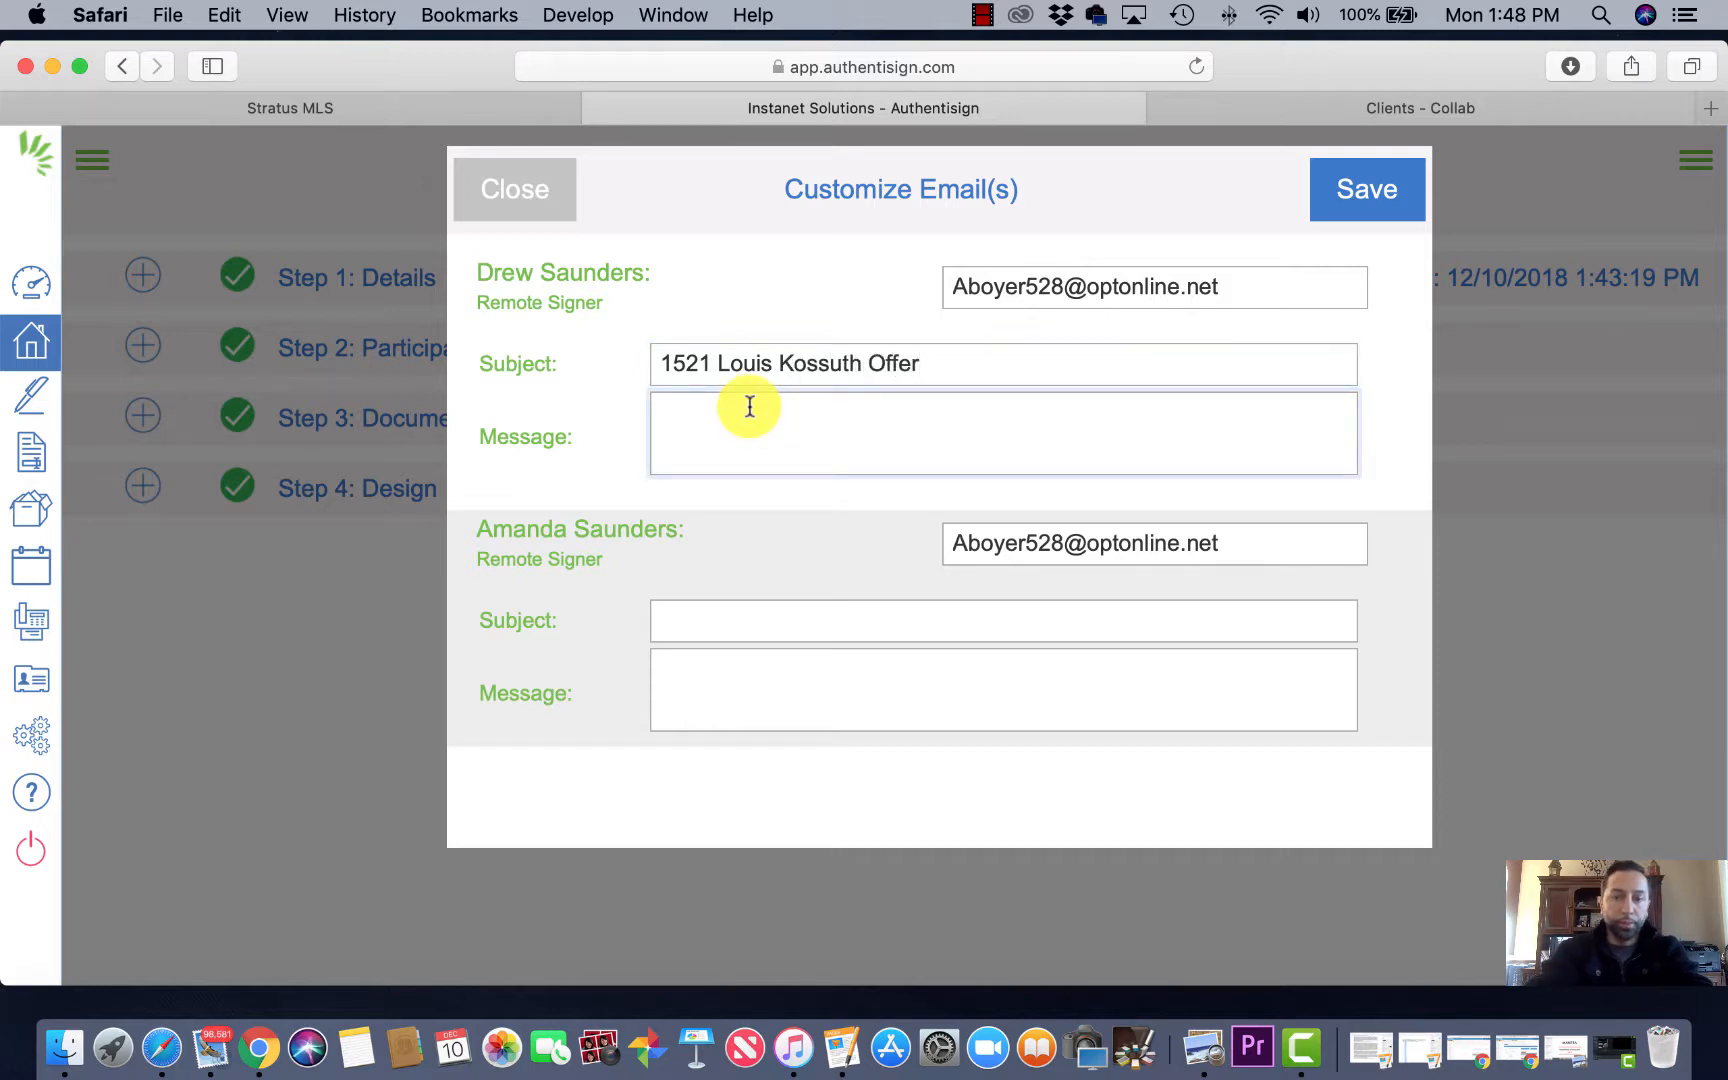
{"action": "type", "text": "Hey"}
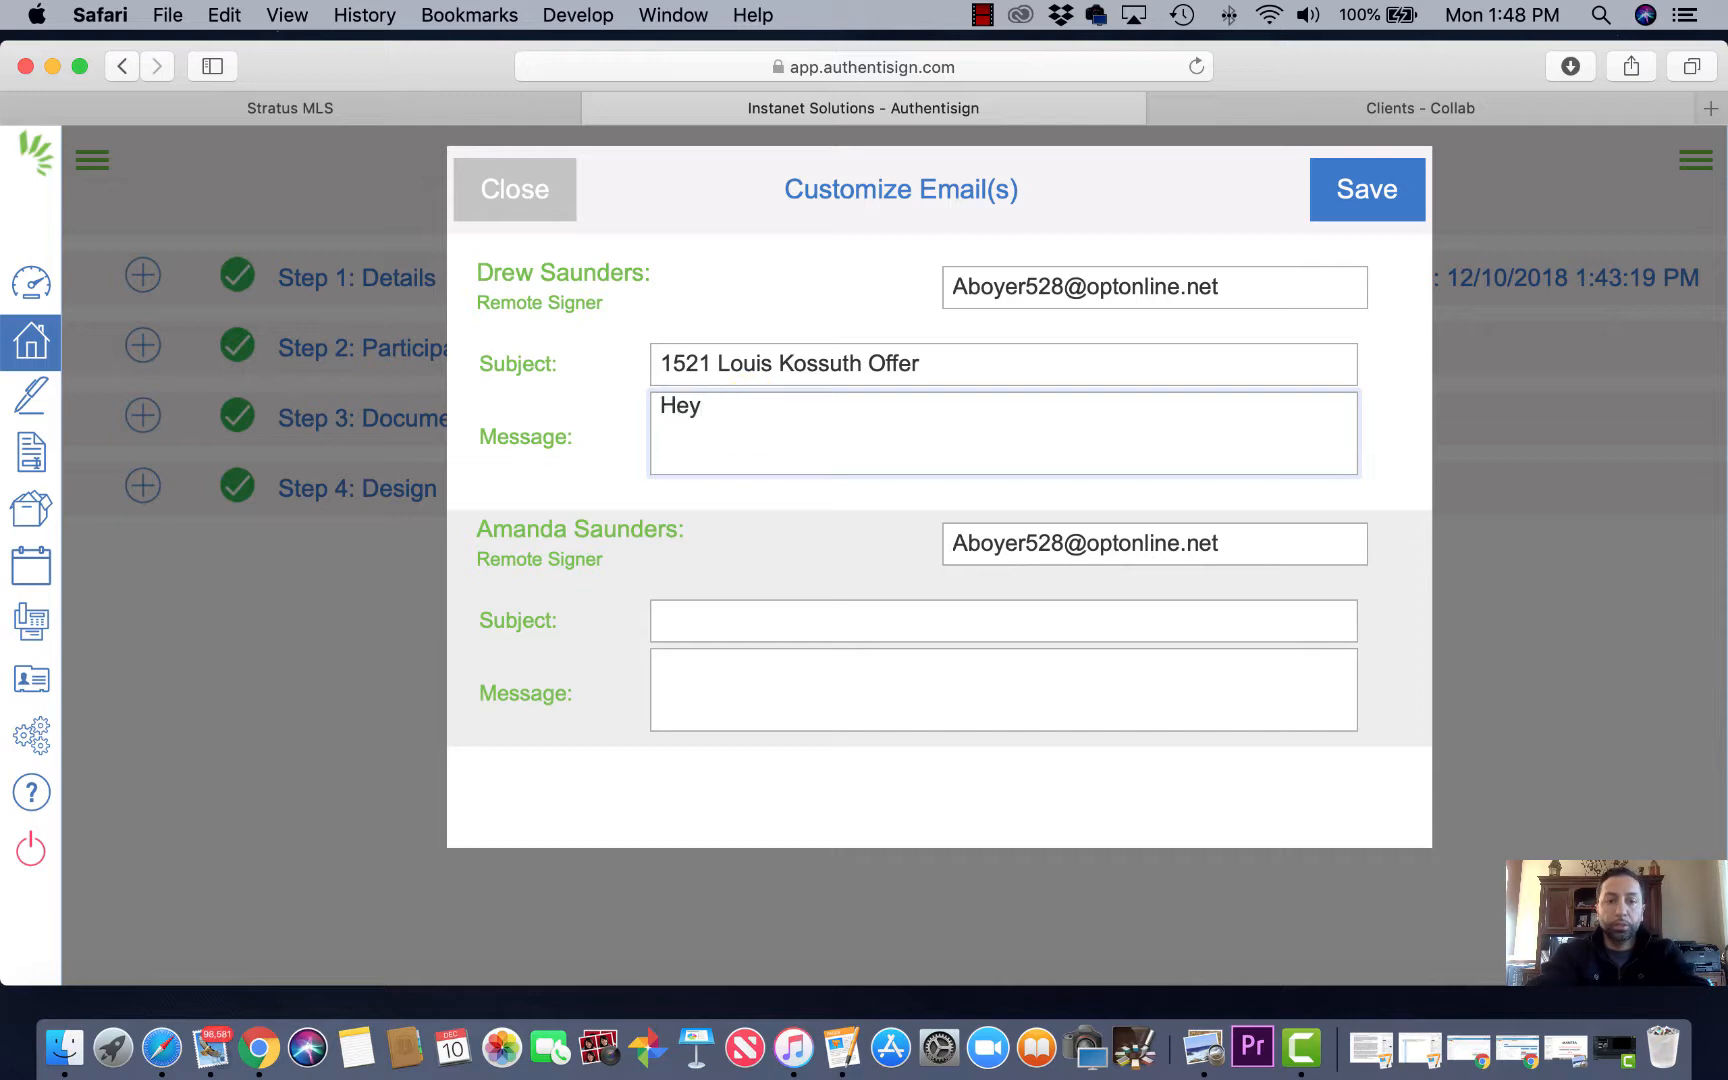
{"action": "type", "text": " guys. "}
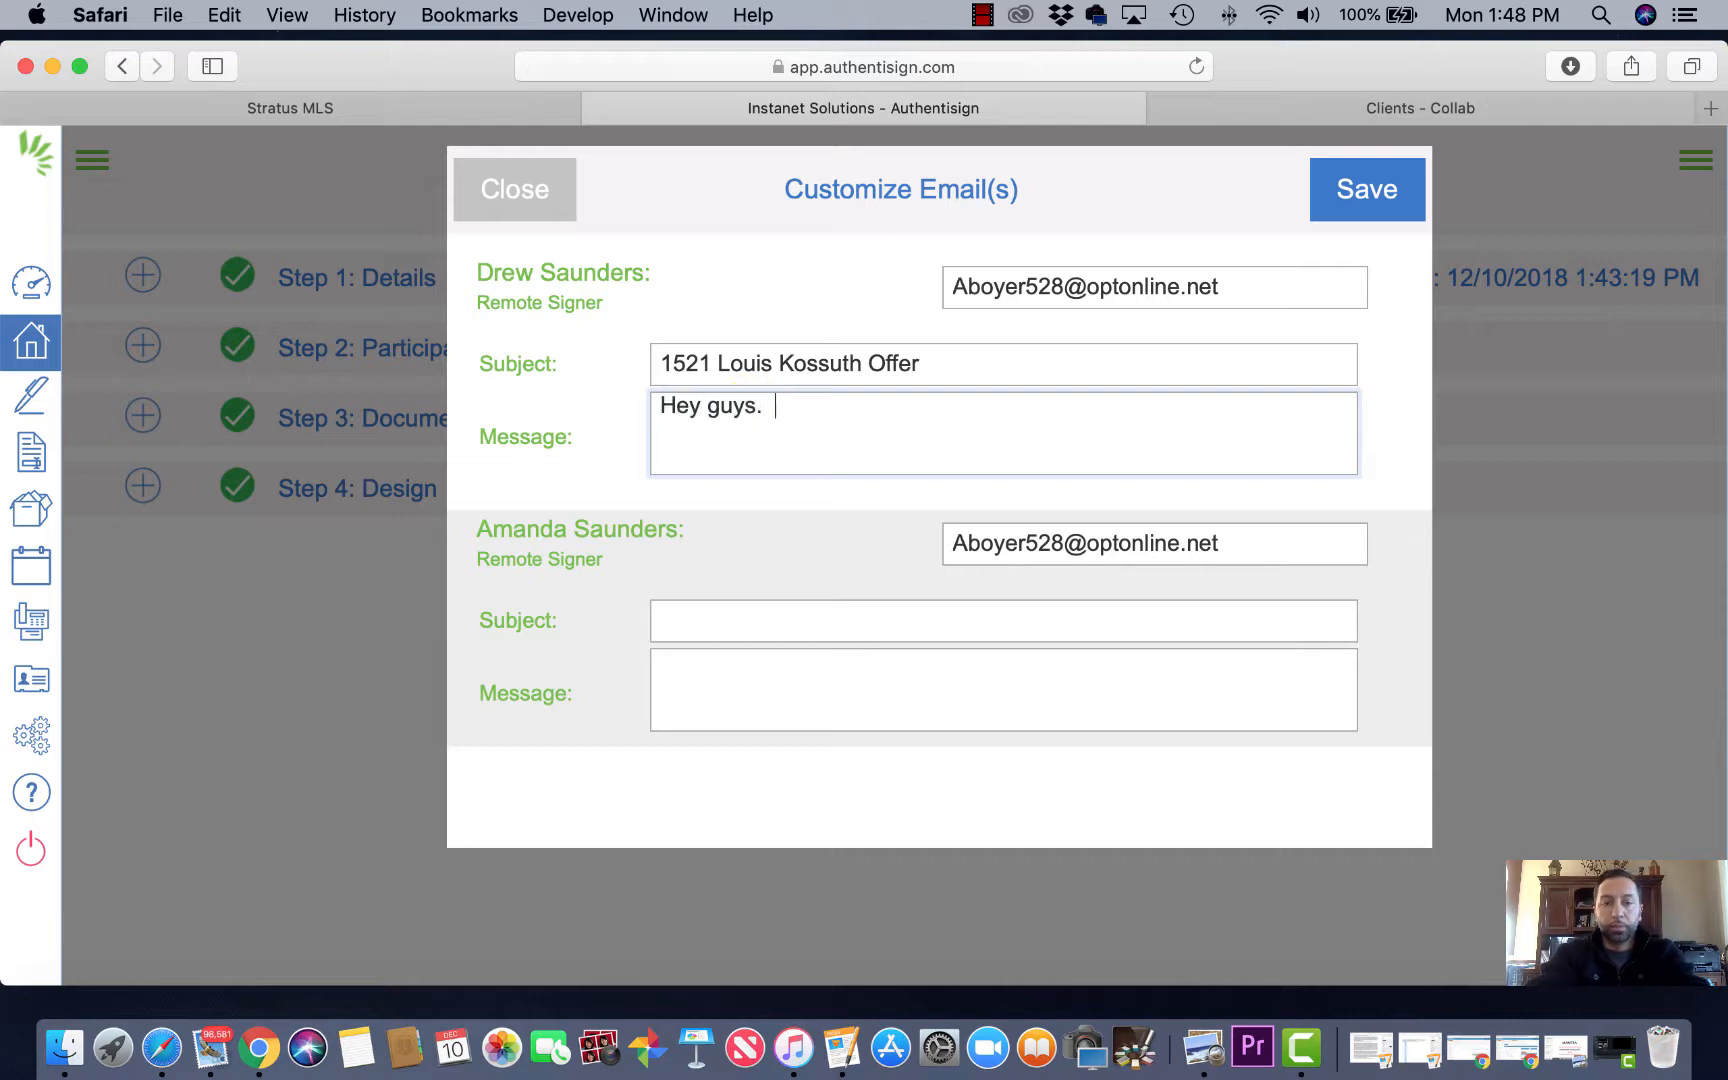
{"action": "type", "text": " Please e"}
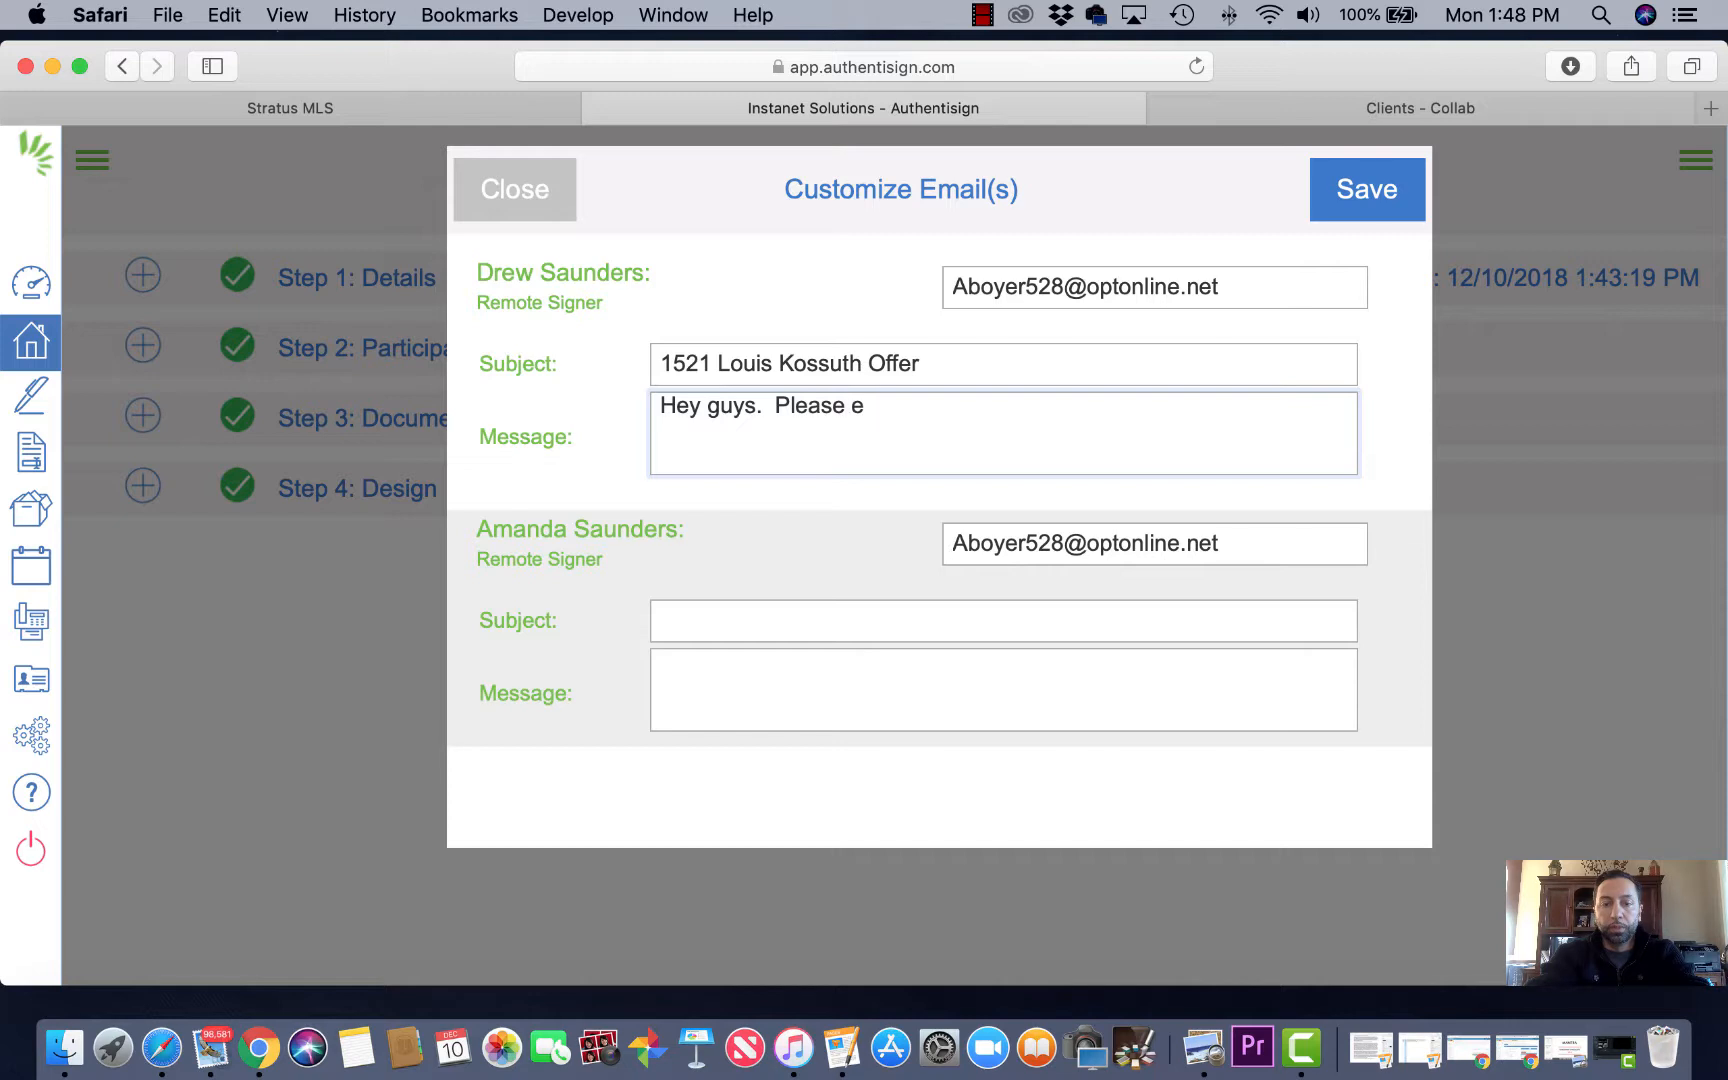
{"action": "type", "text": "-sign nthi"}
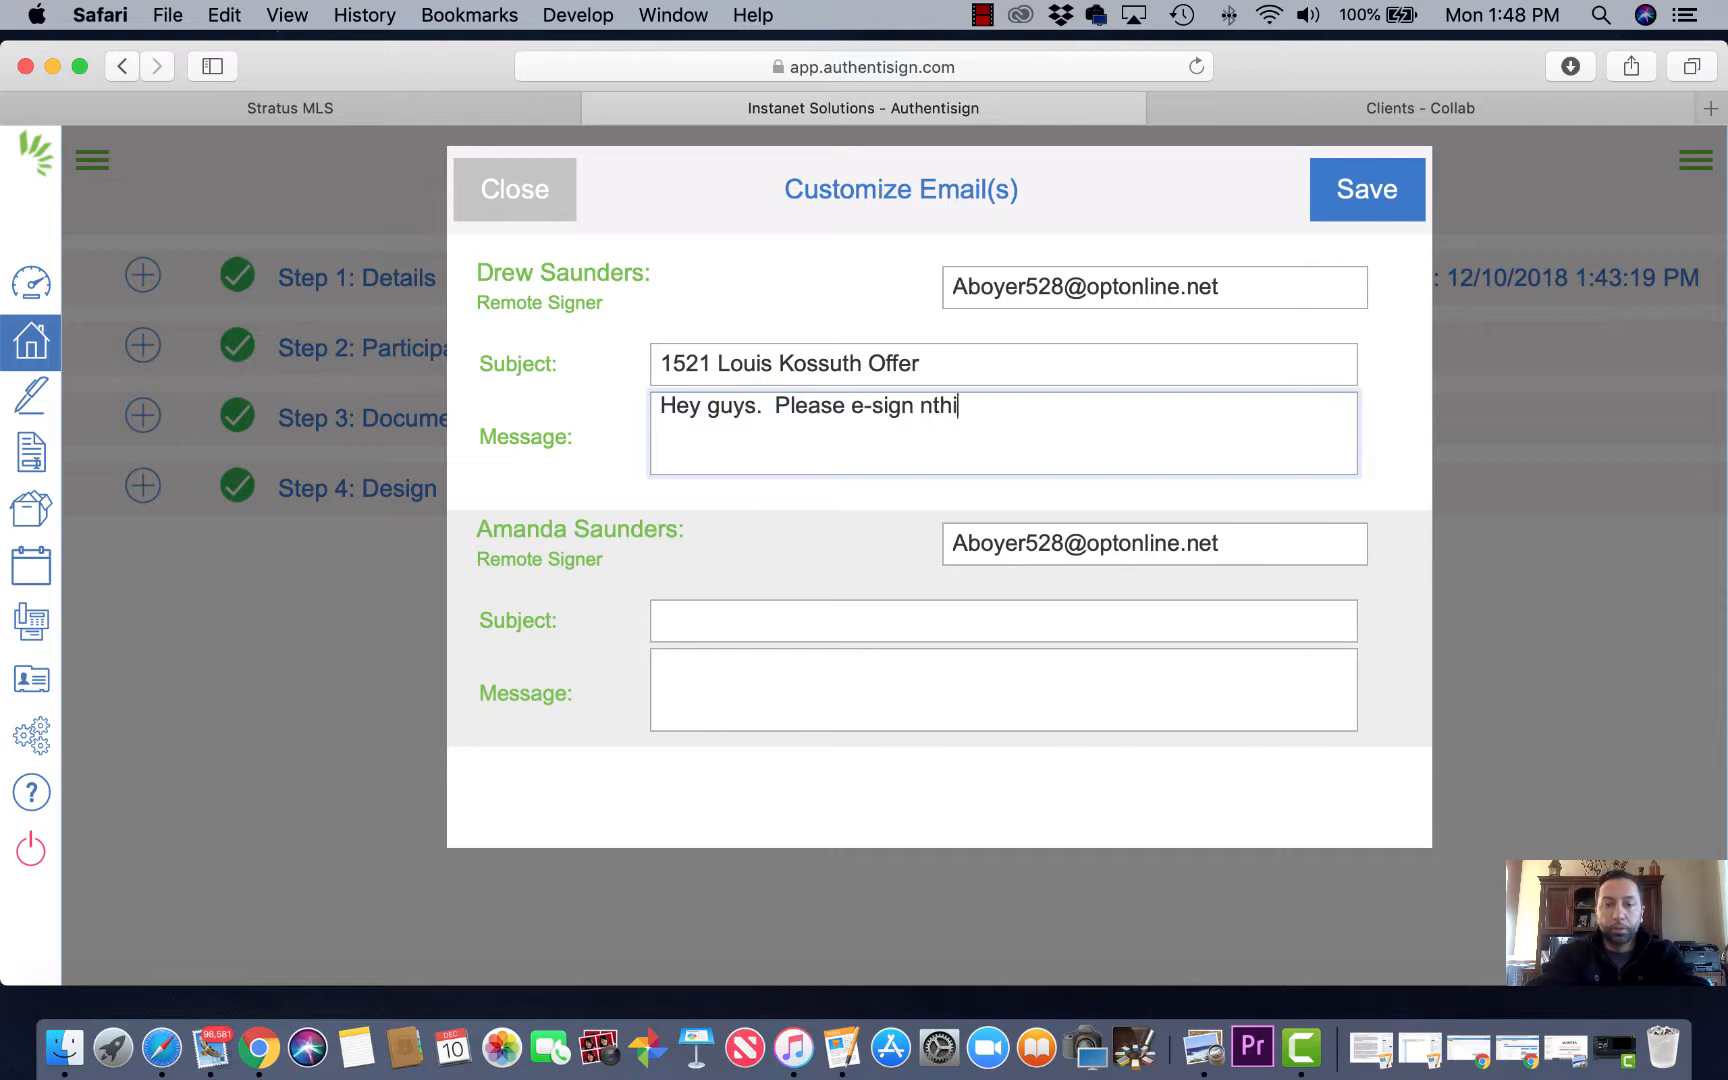
{"action": "type", "text": "t"}
{"action": "key", "text": "BackSpace"}
{"action": "key", "text": "BackSpace"}
{"action": "type", "text": "this for "}
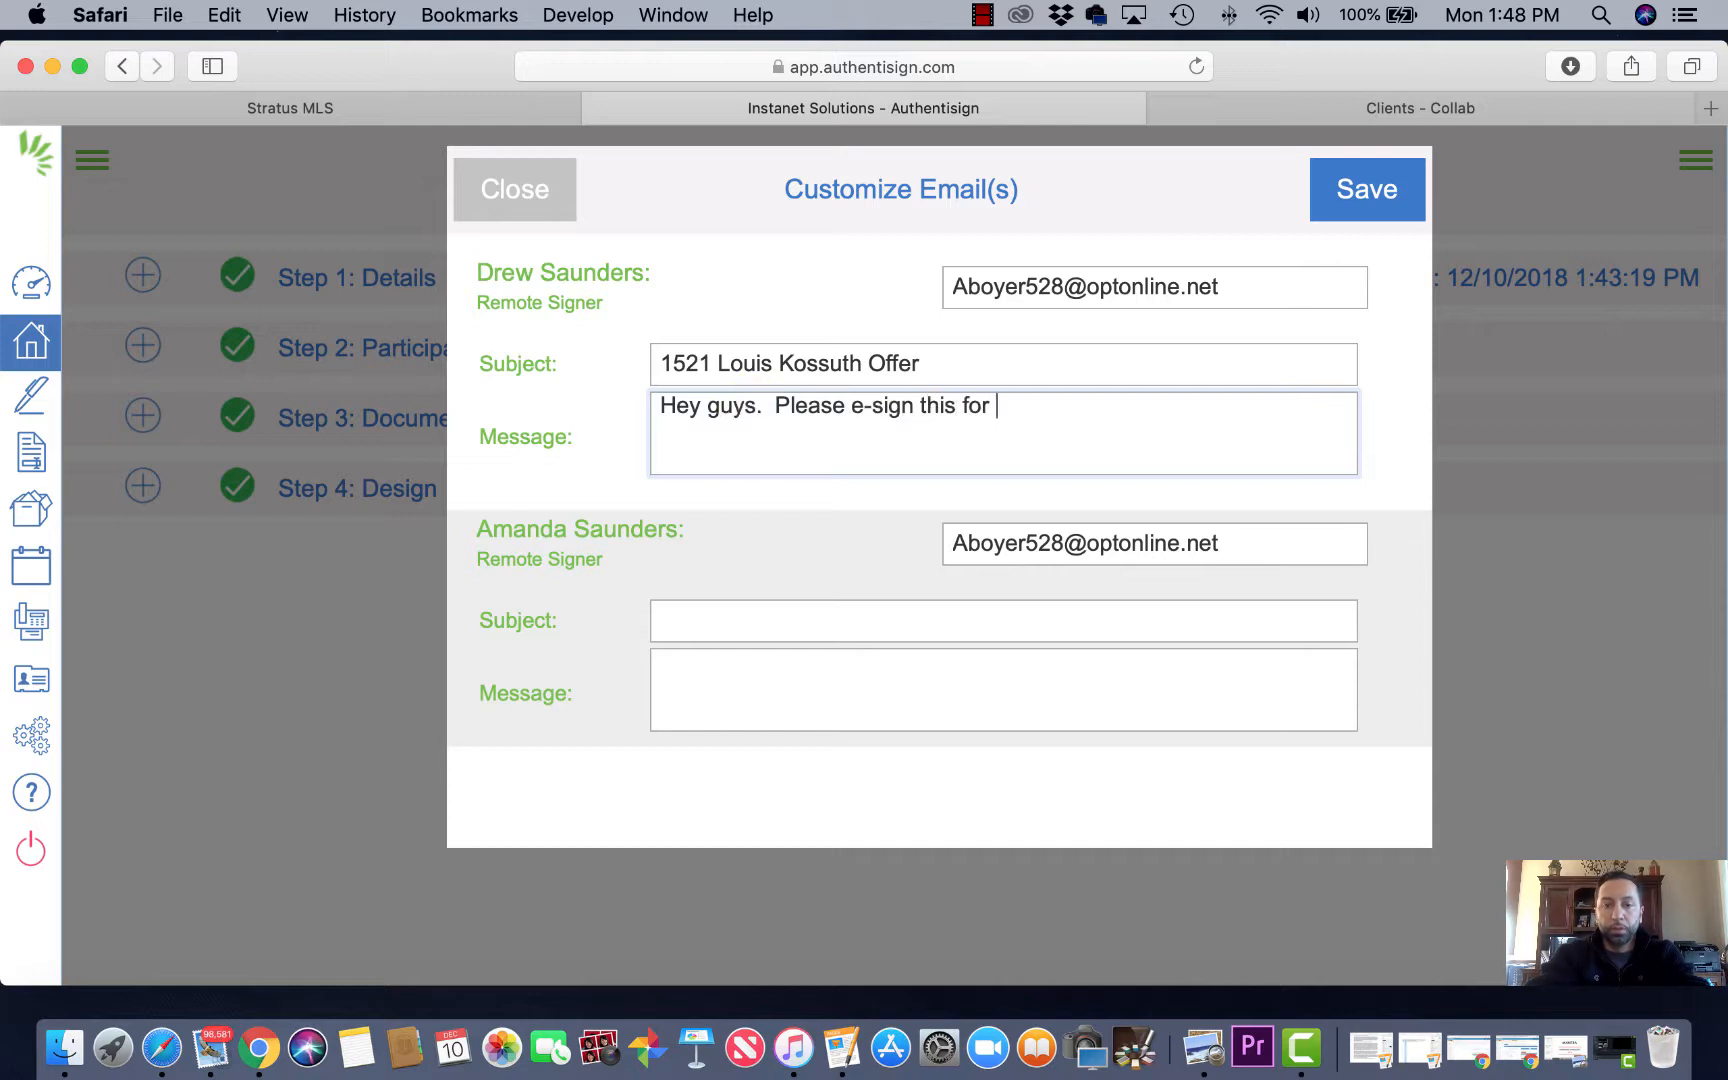
{"action": "type", "text": "me."}
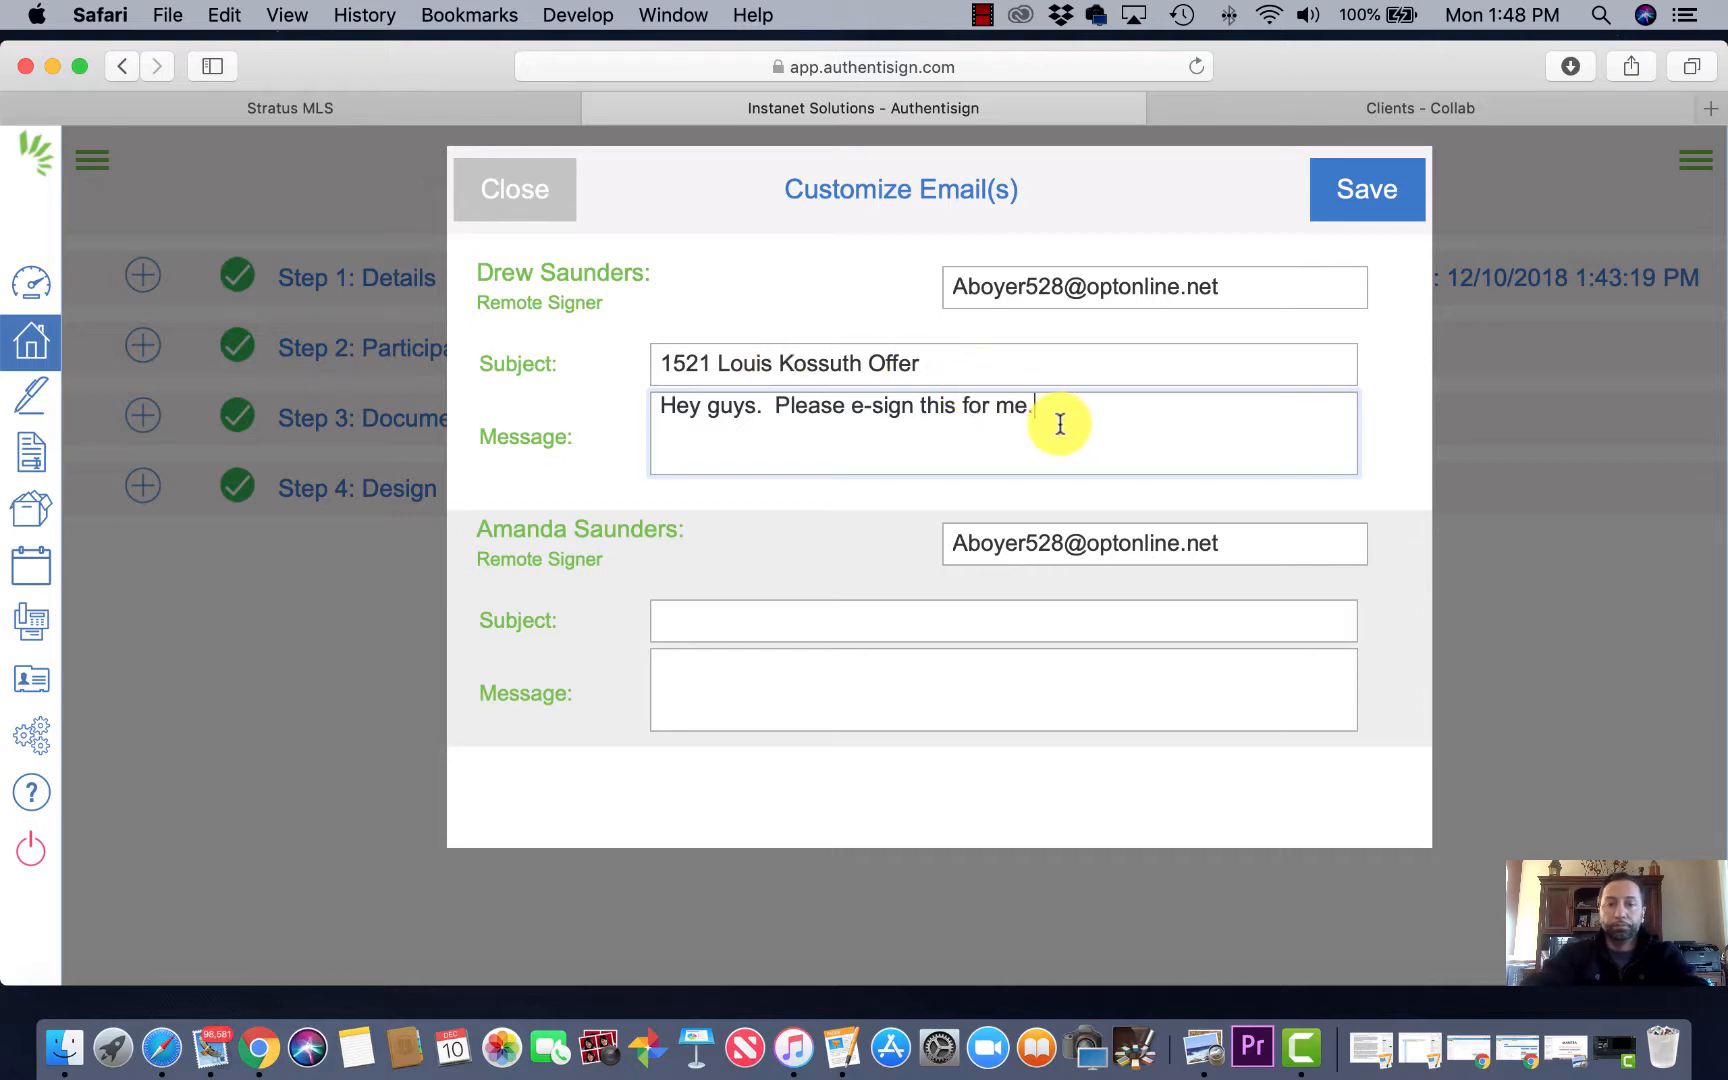
Step: Copy the same message and subject into the second buyer's invitation
{"action": "left_click_drag", "start_coordinate": [1060, 424], "coordinate": [656, 336]}
{"action": "key", "text": "super+c"}
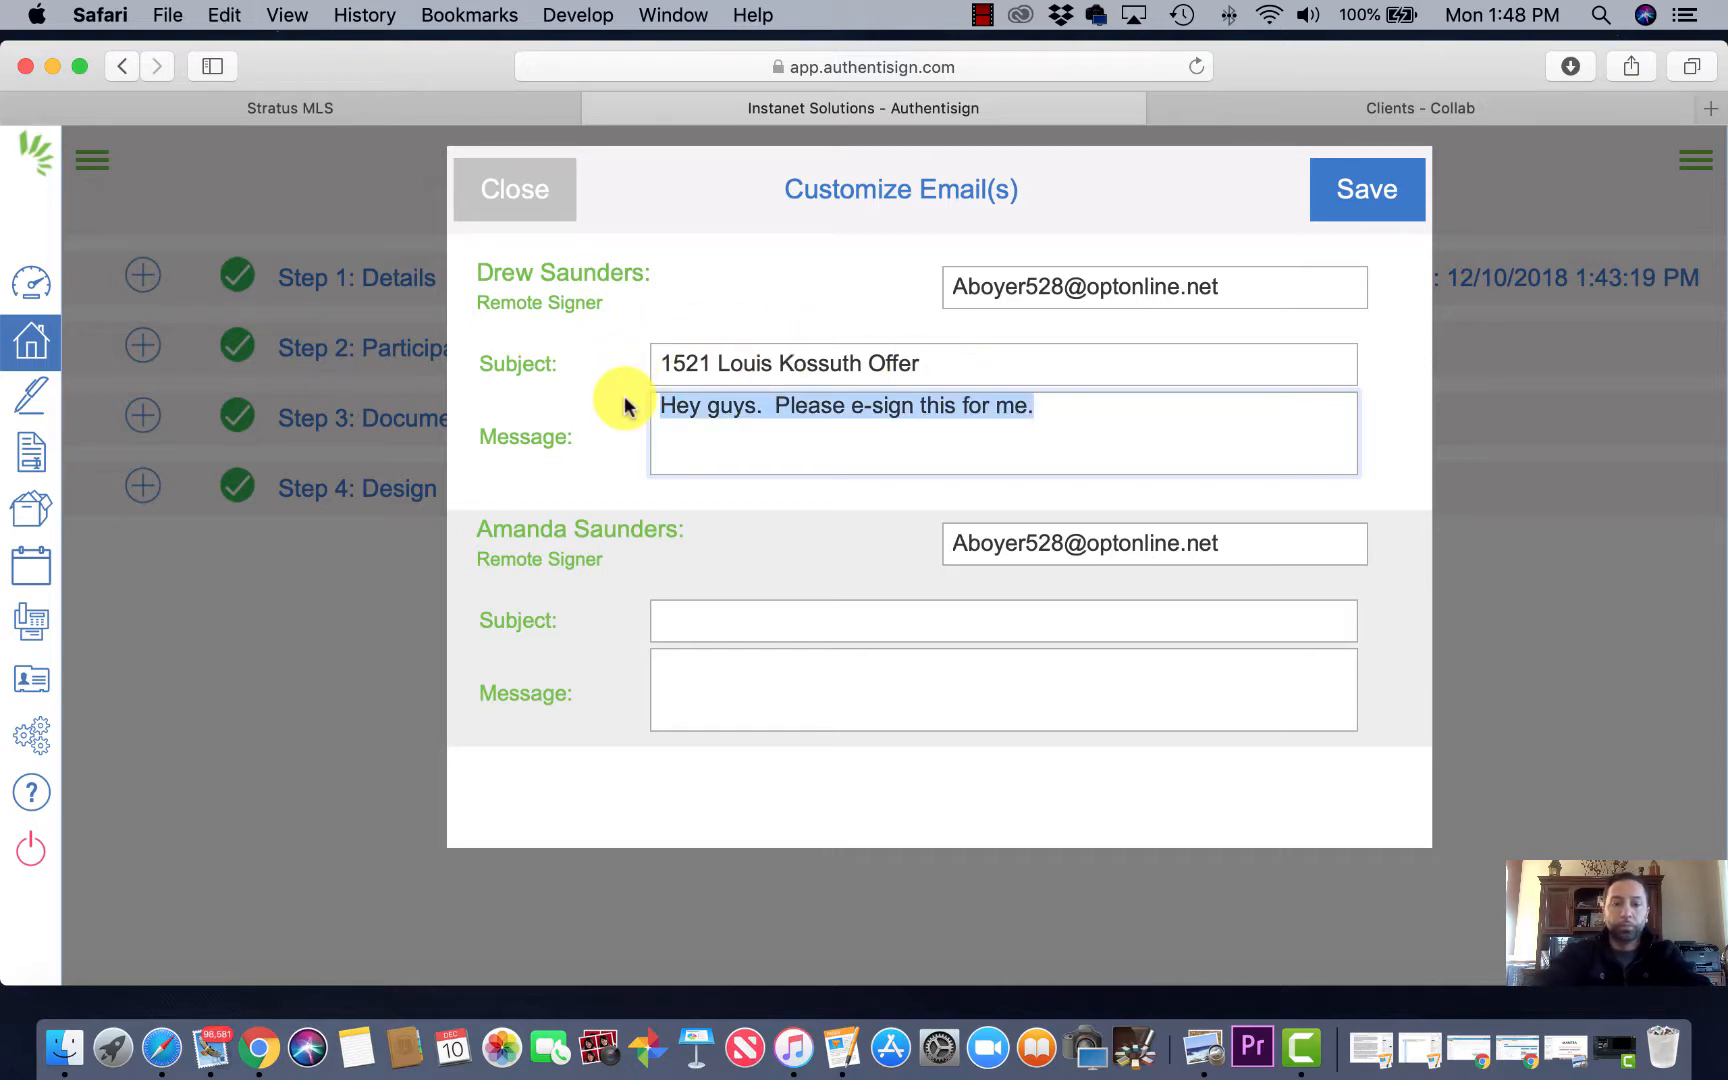
{"action": "left_click", "coordinate": [771, 691]}
{"action": "key", "text": "super+v"}
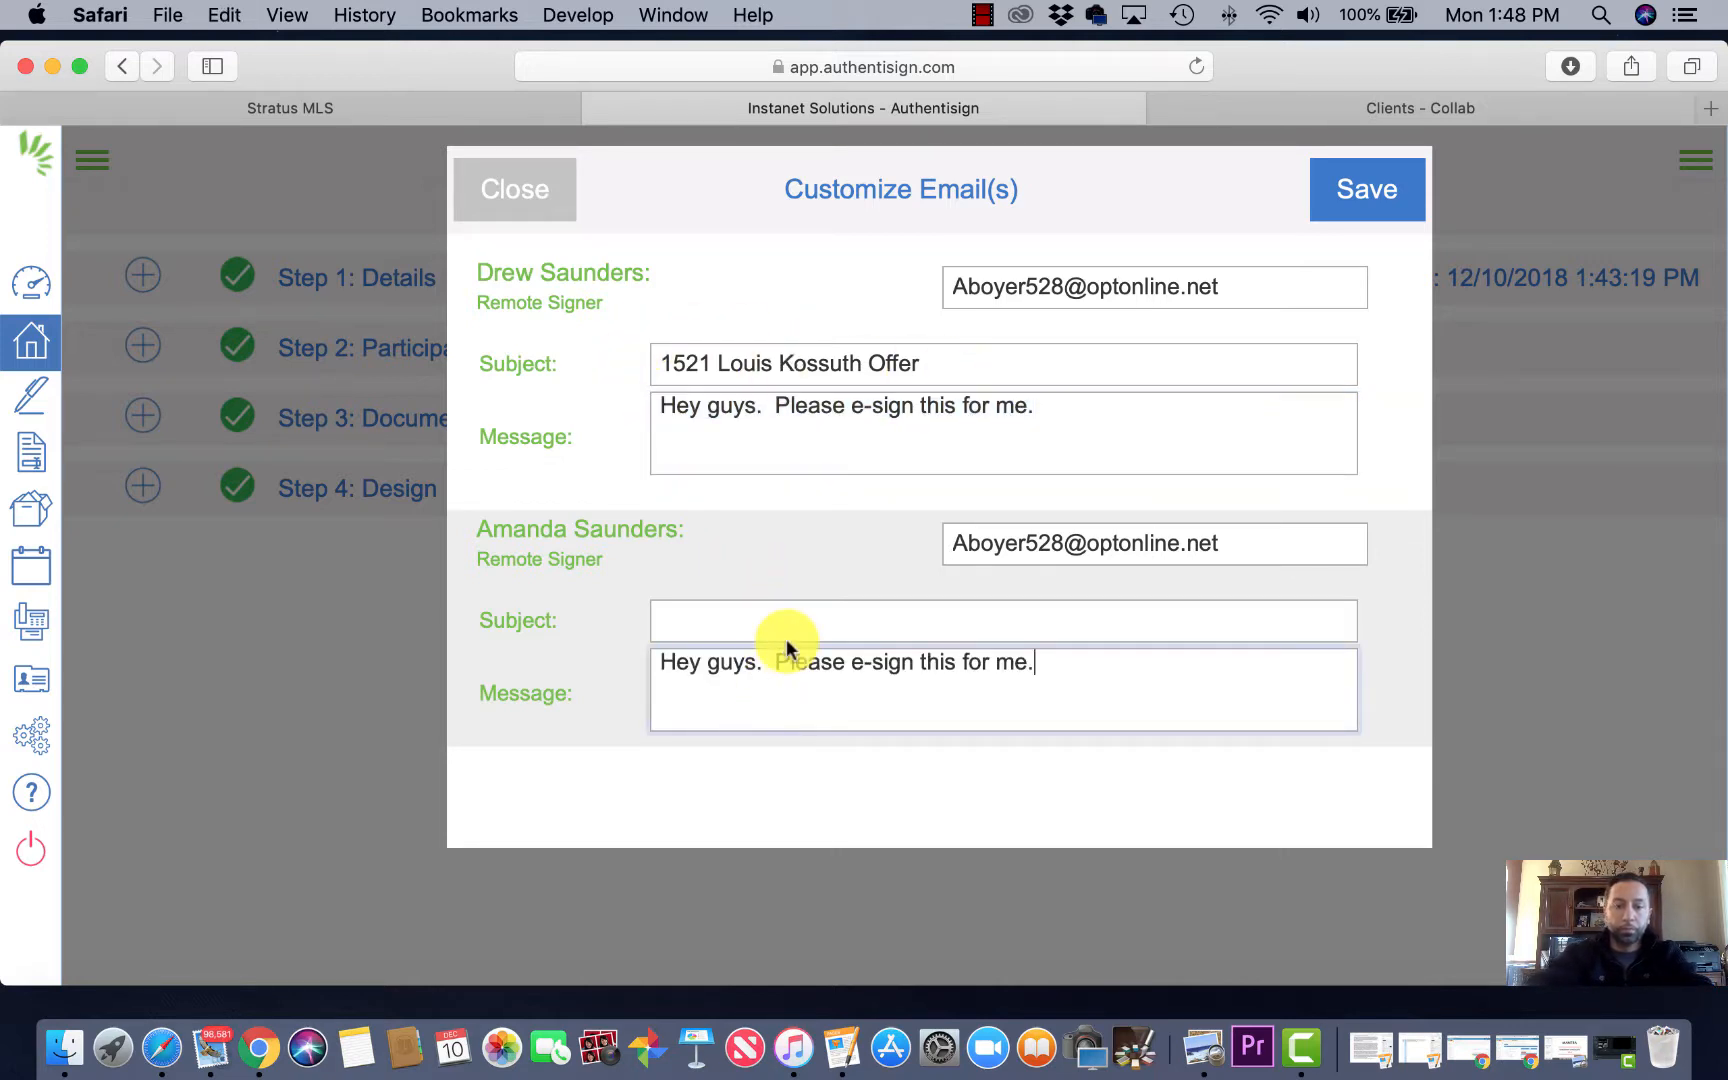
{"action": "left_click", "coordinate": [791, 621]}
{"action": "left_click_drag", "start_coordinate": [922, 364], "coordinate": [633, 362]}
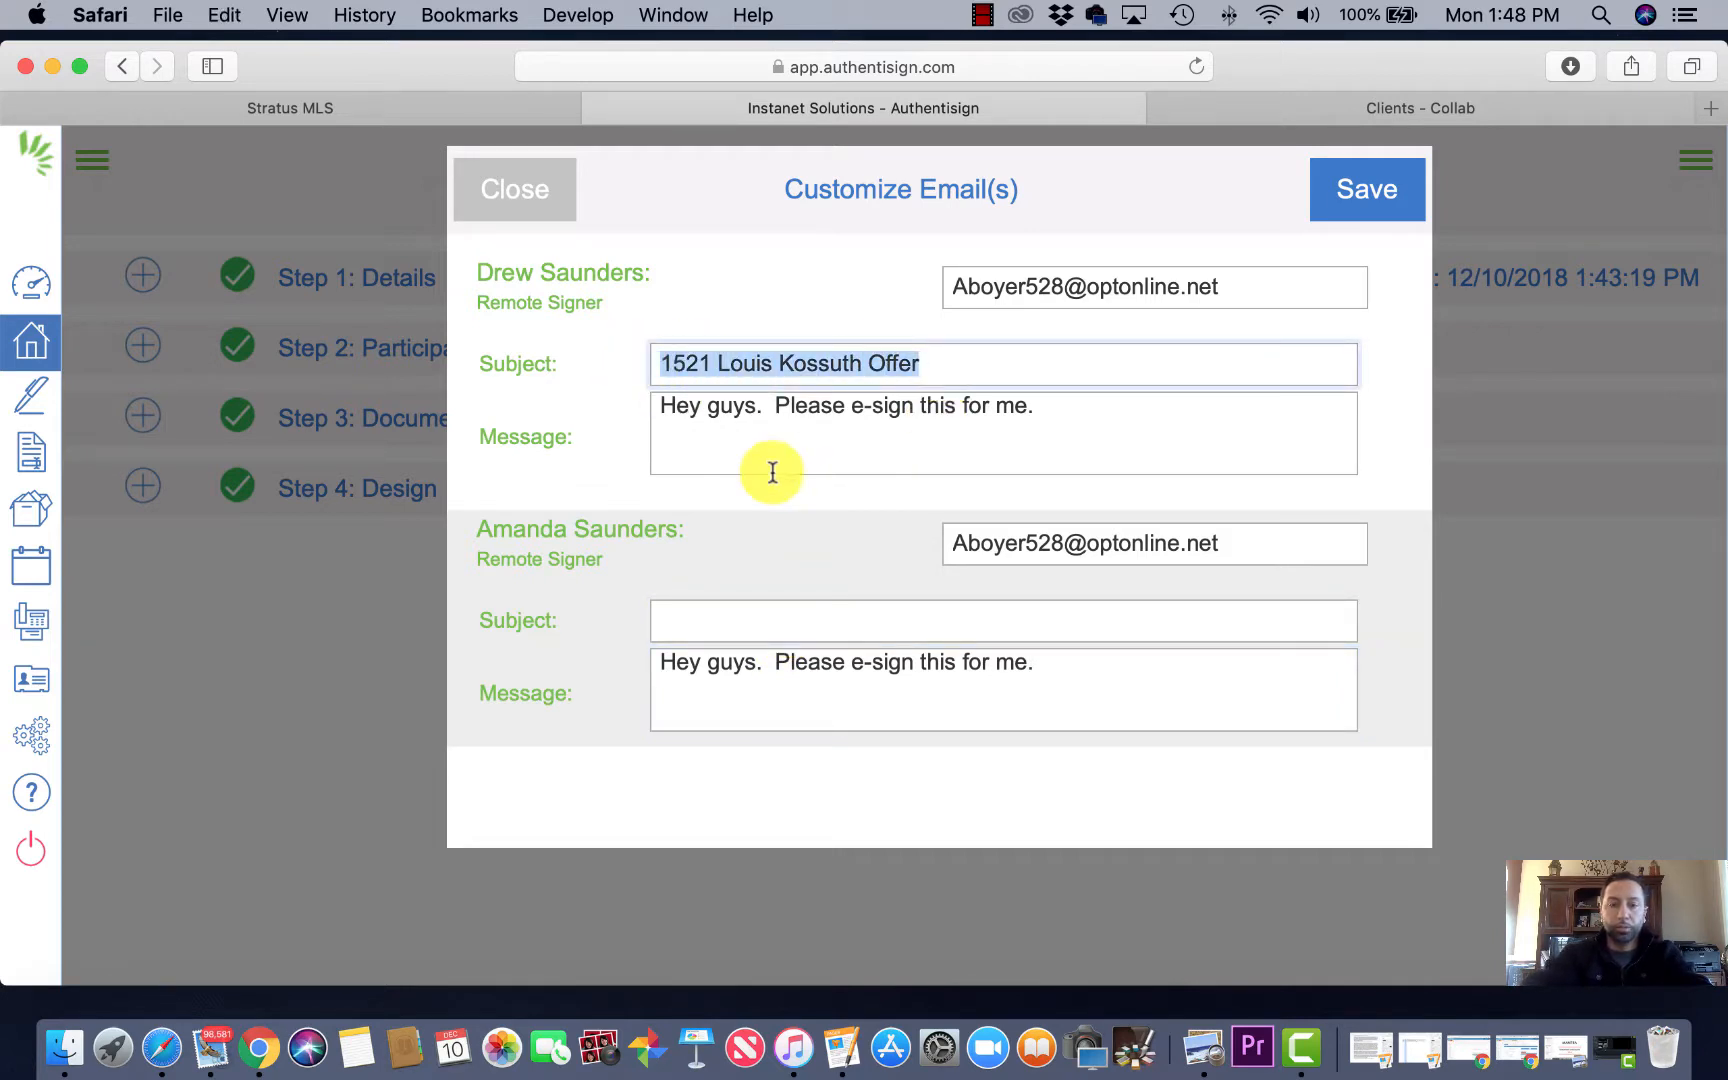
{"action": "left_click", "coordinate": [786, 617]}
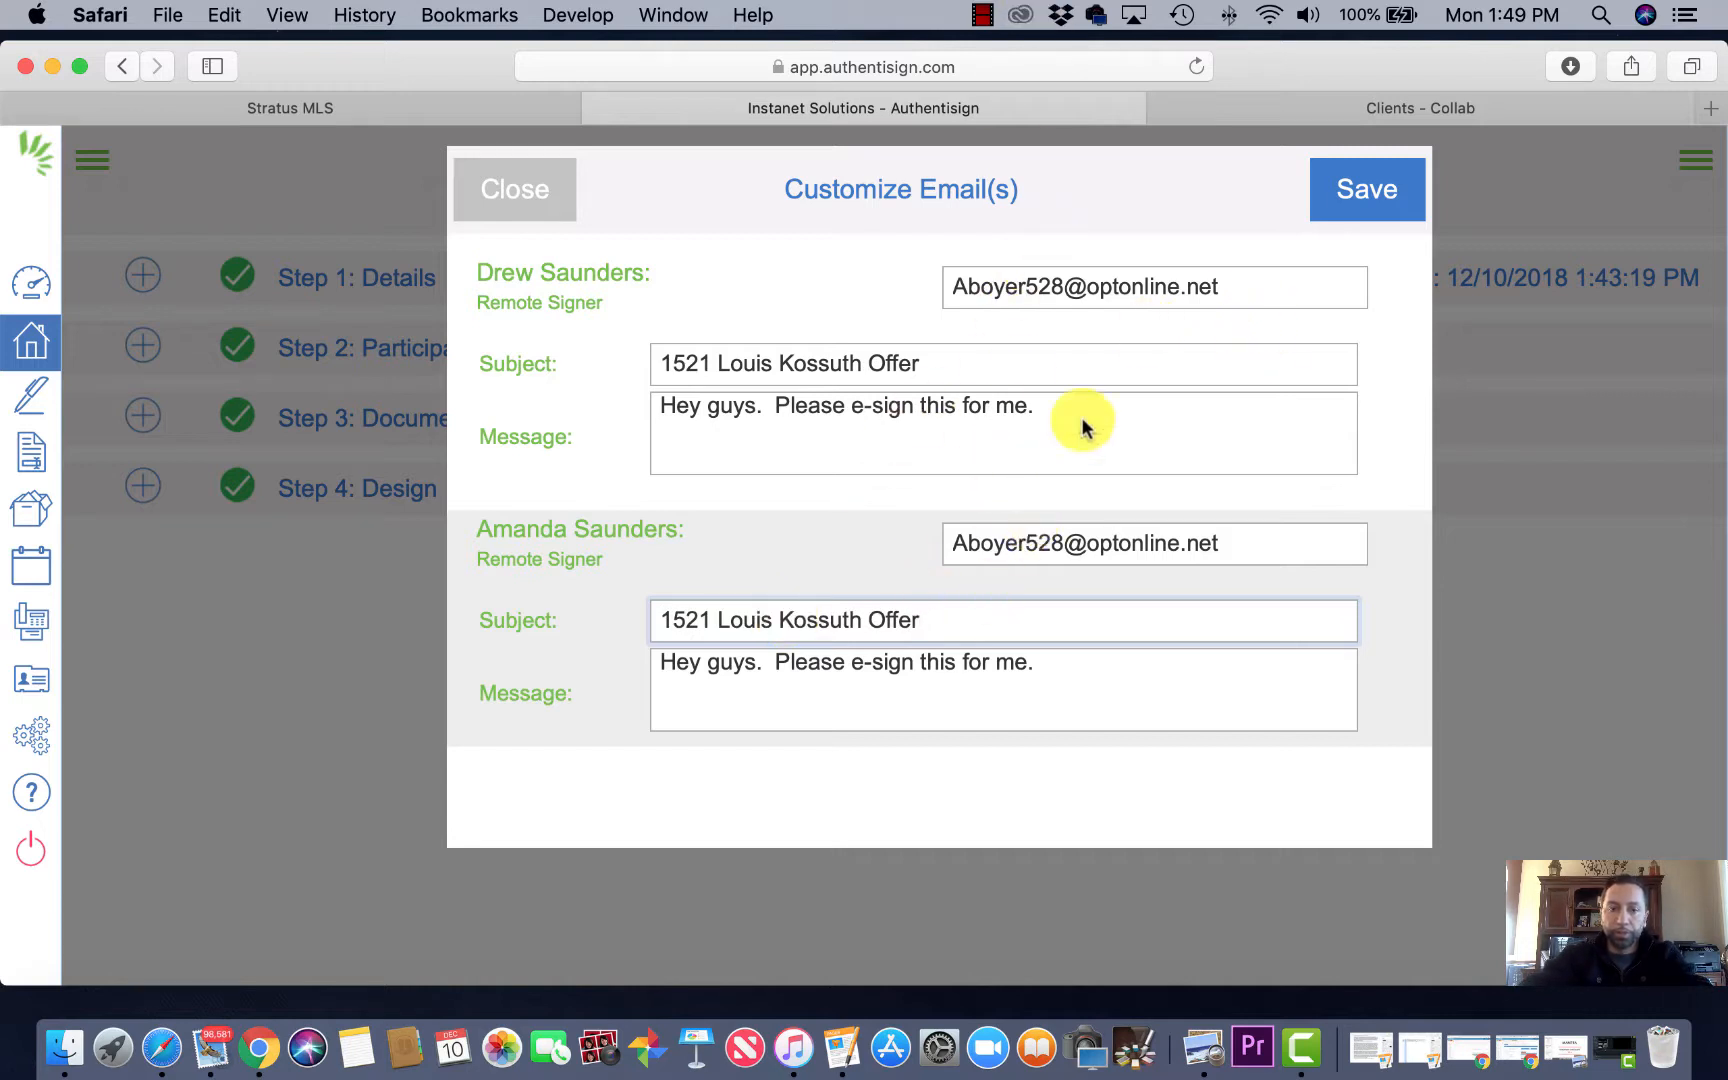
Step: Save the customized emails, send the invitations, and dismiss the confirmation
{"action": "left_click", "coordinate": [1363, 200]}
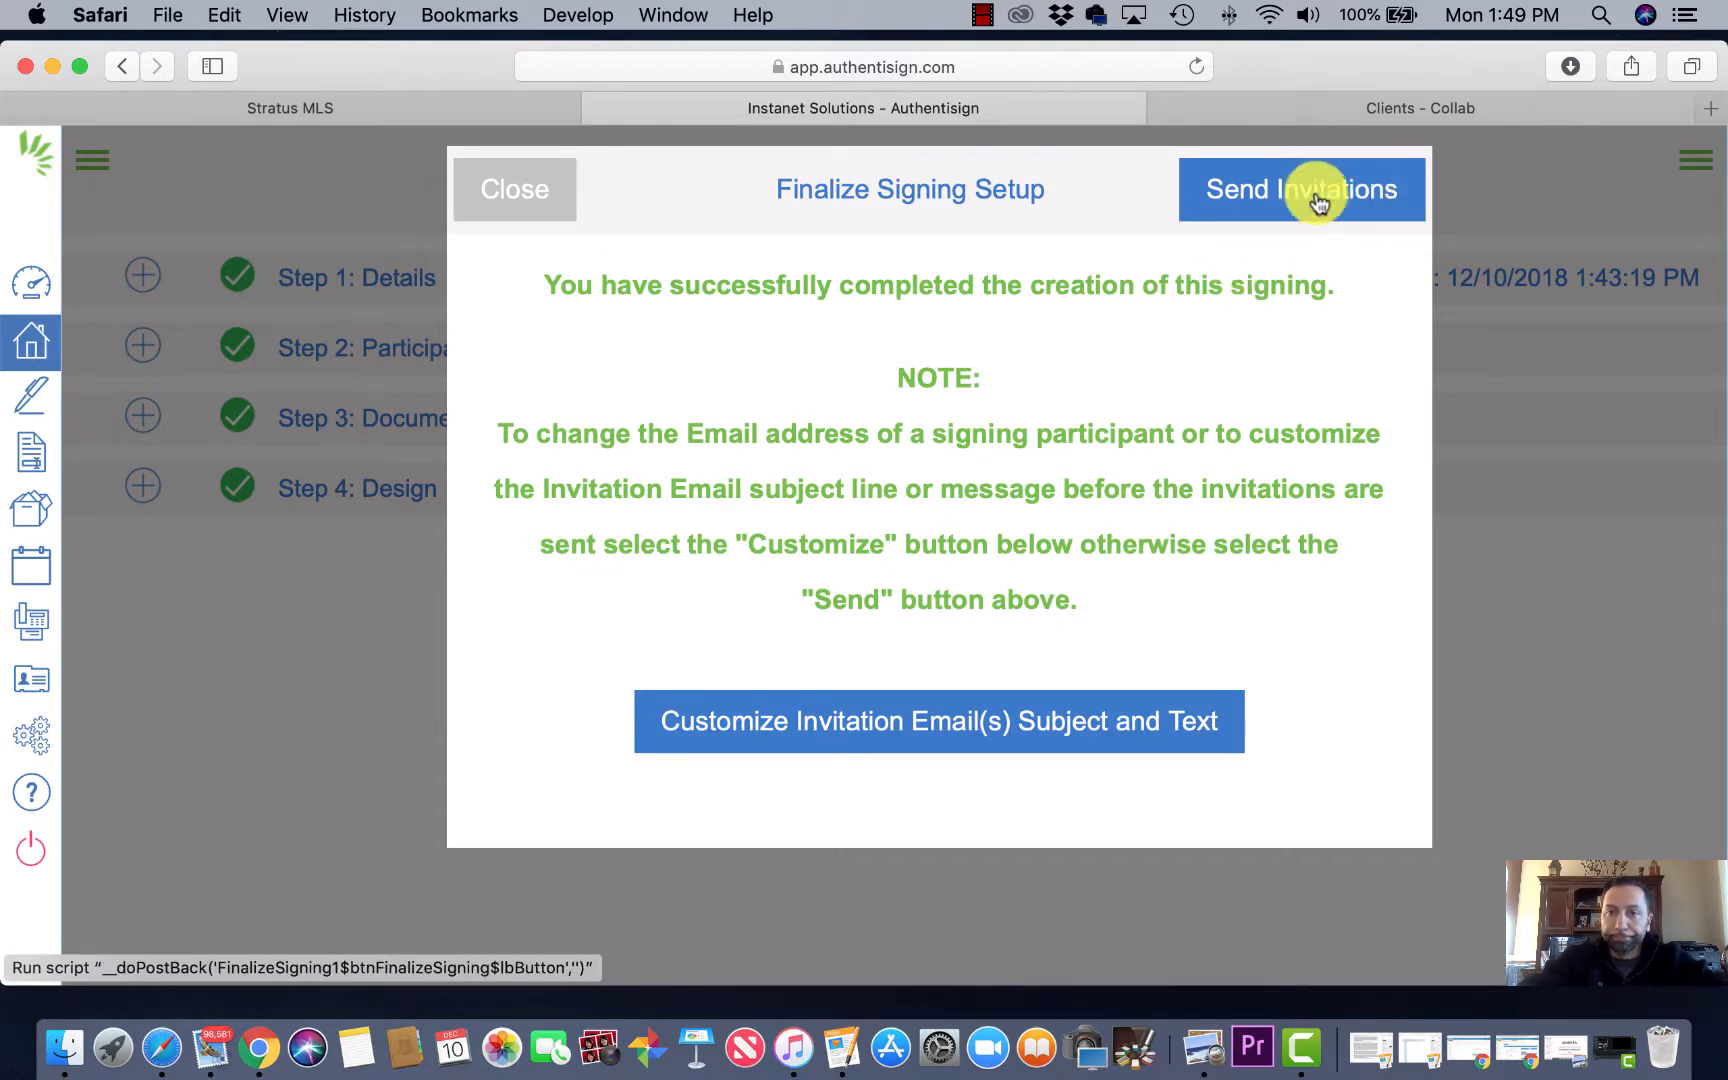
{"action": "left_click", "coordinate": [1297, 193]}
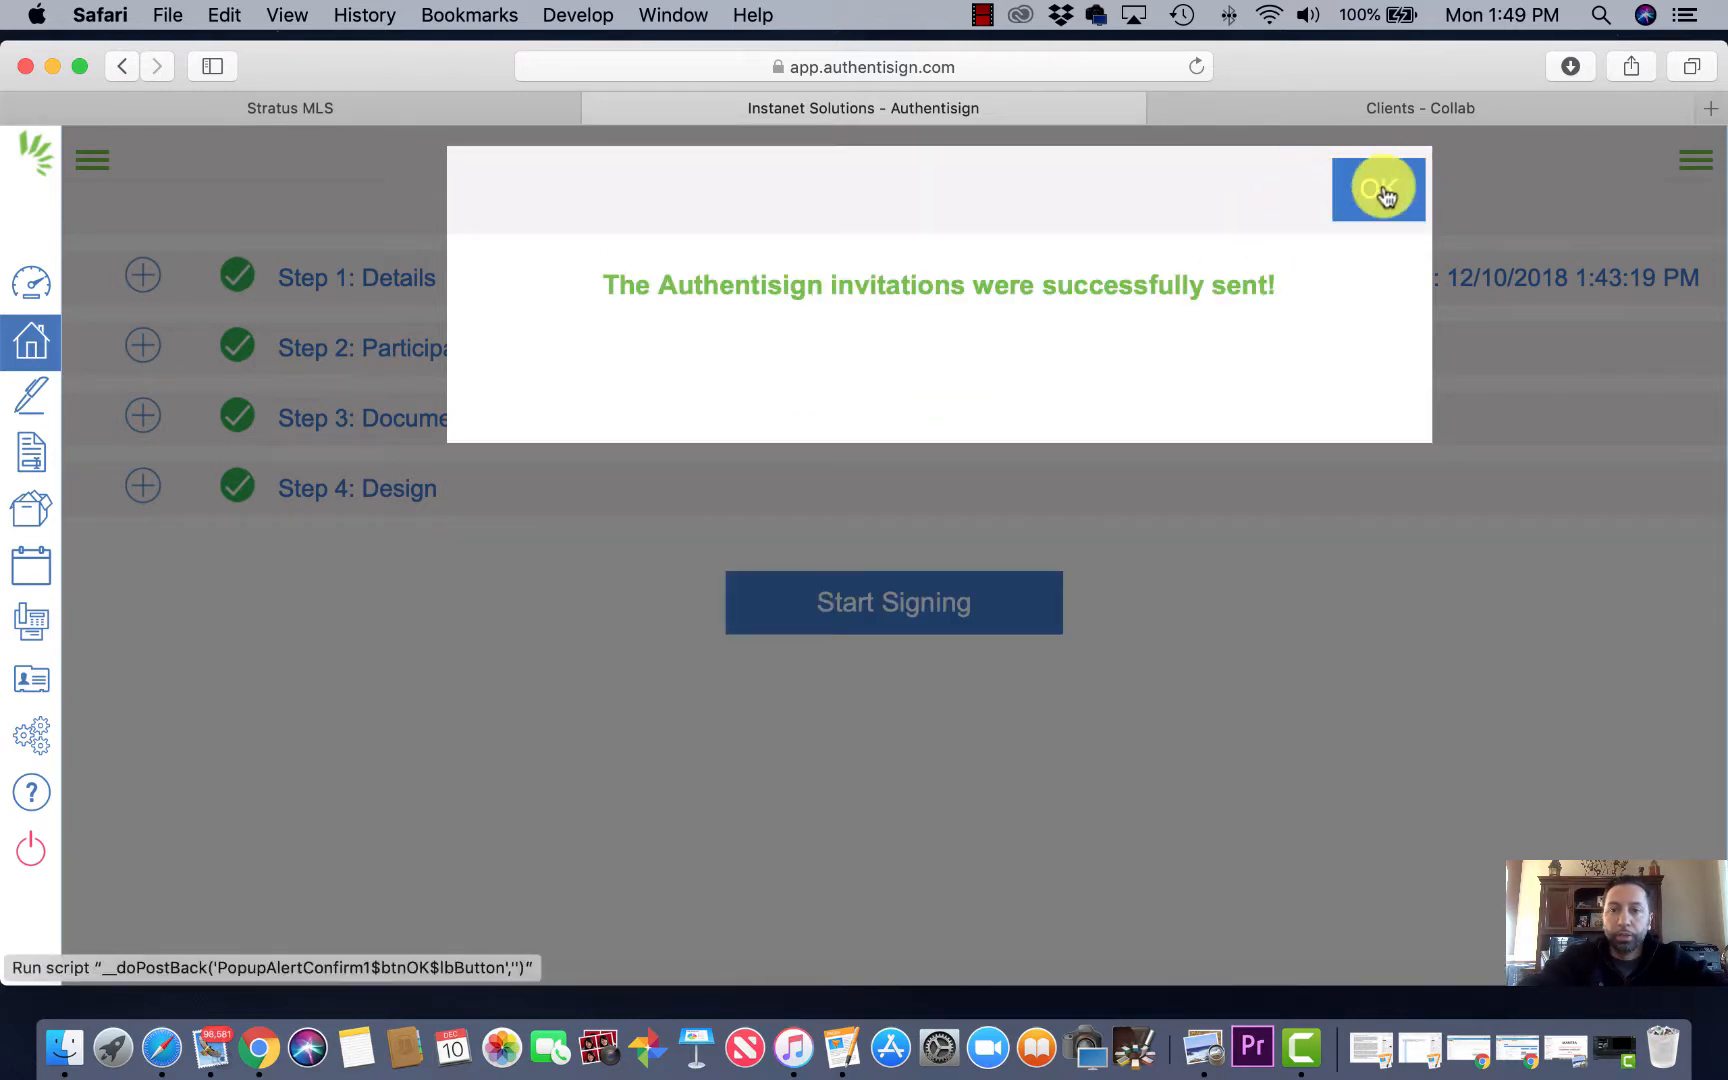
{"action": "left_click", "coordinate": [1384, 193]}
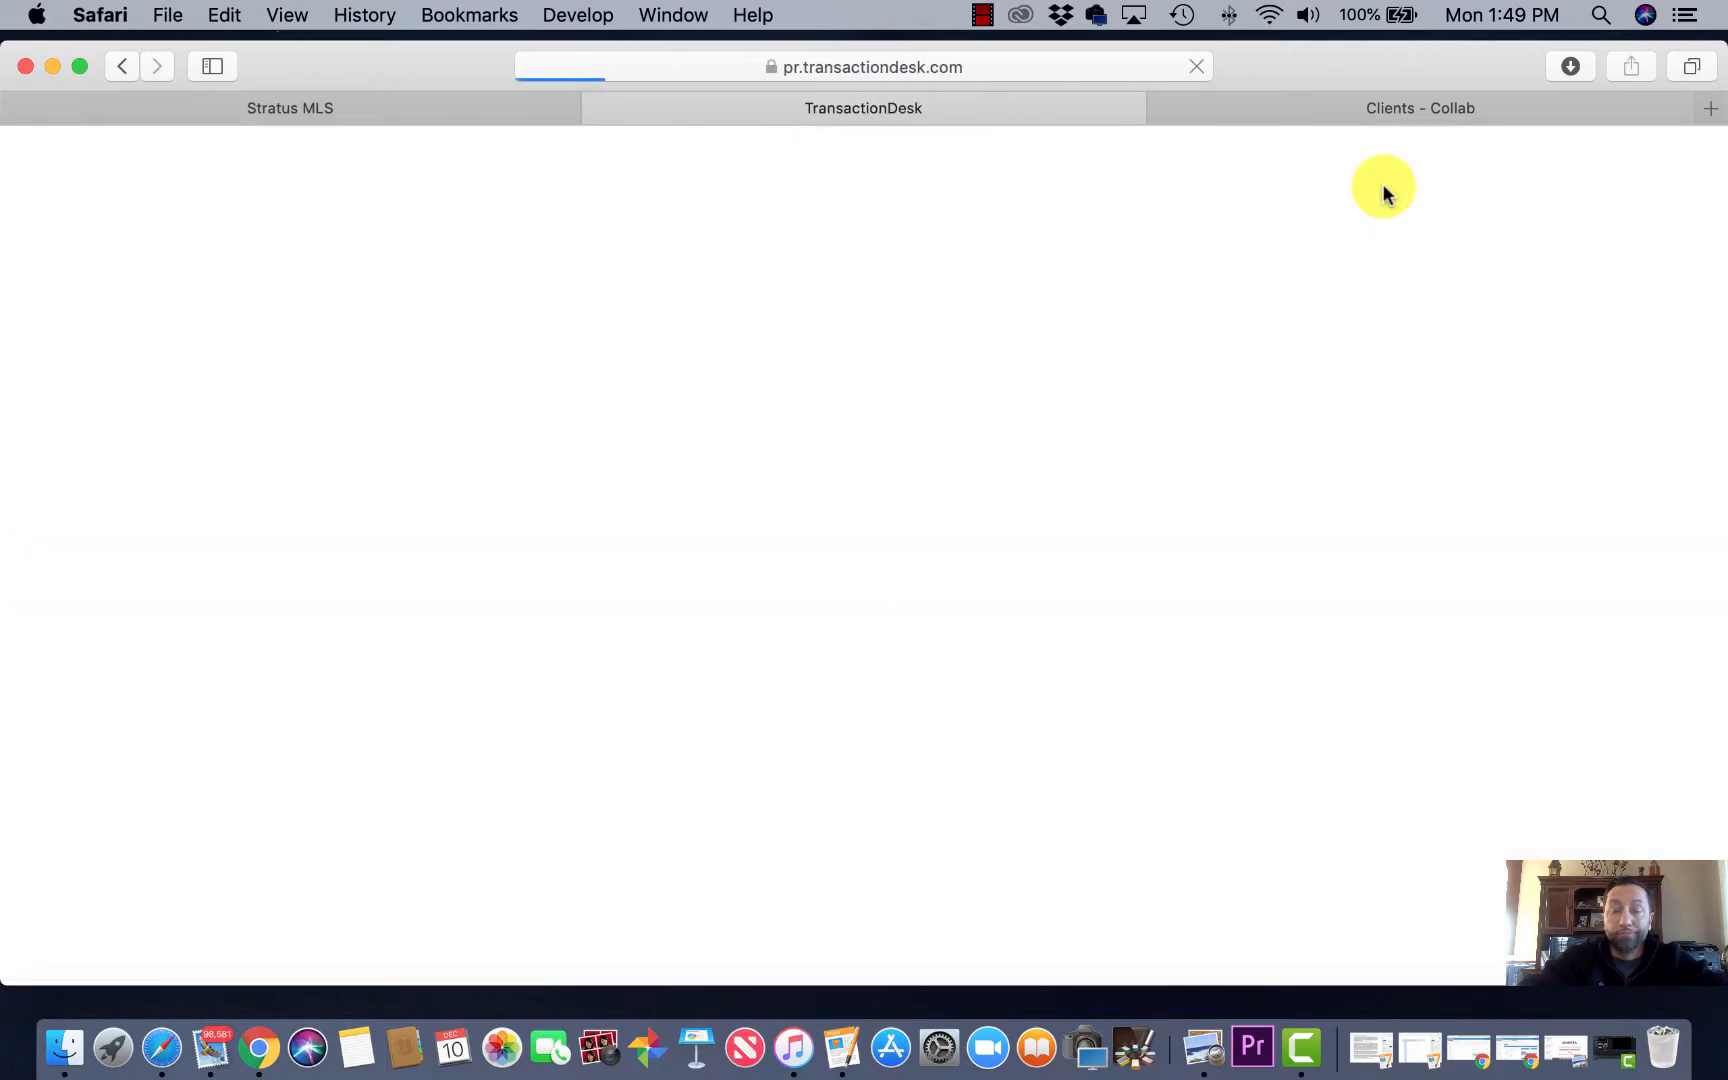